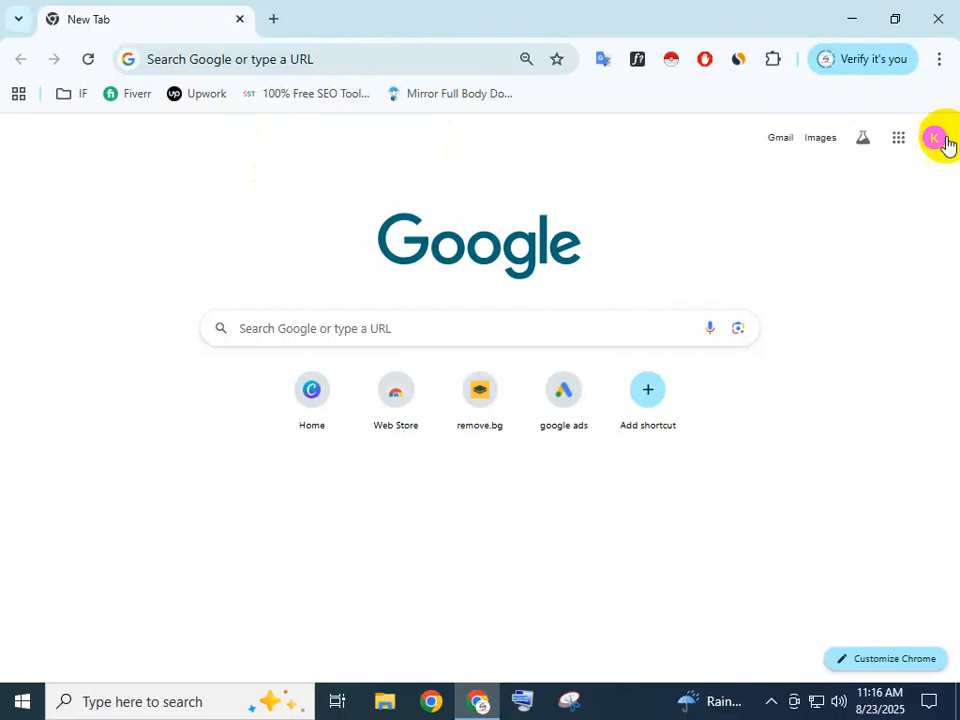
Open Google Drive from the apps grid, briefly rerunning and closing a 'best hand mixer usa' search tab
click(899, 140)
click(831, 233)
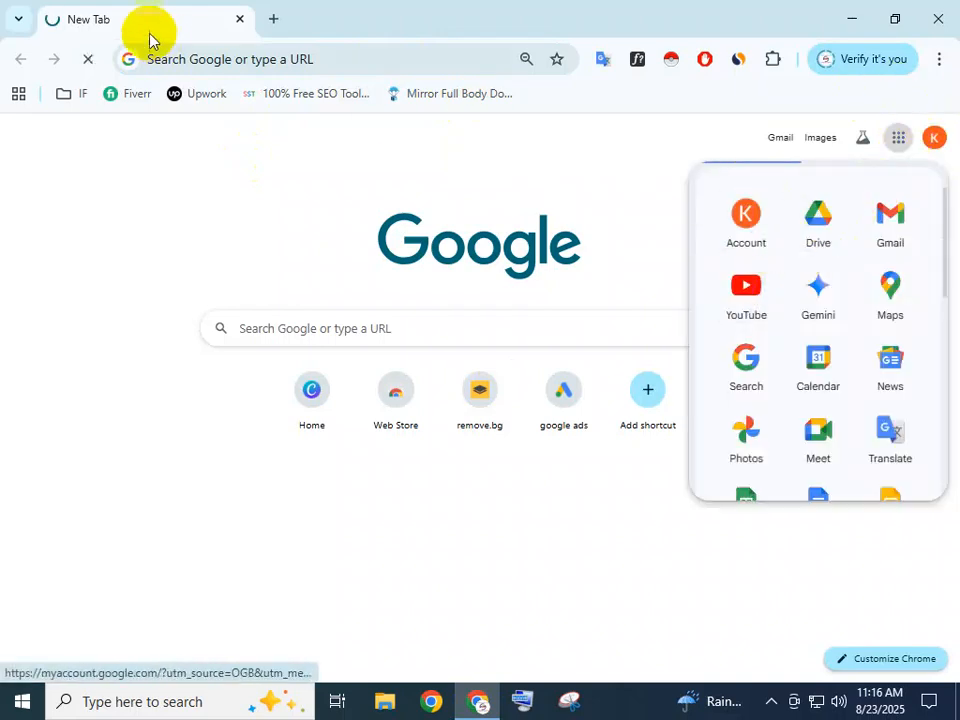
click(268, 21)
click(189, 54)
click(236, 171)
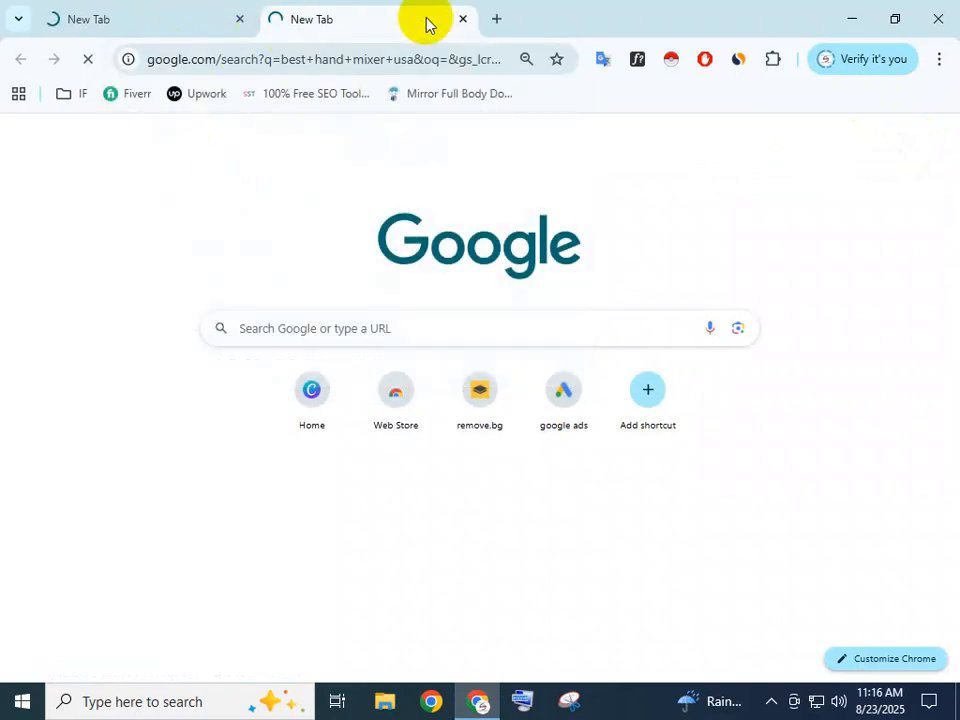
click(463, 19)
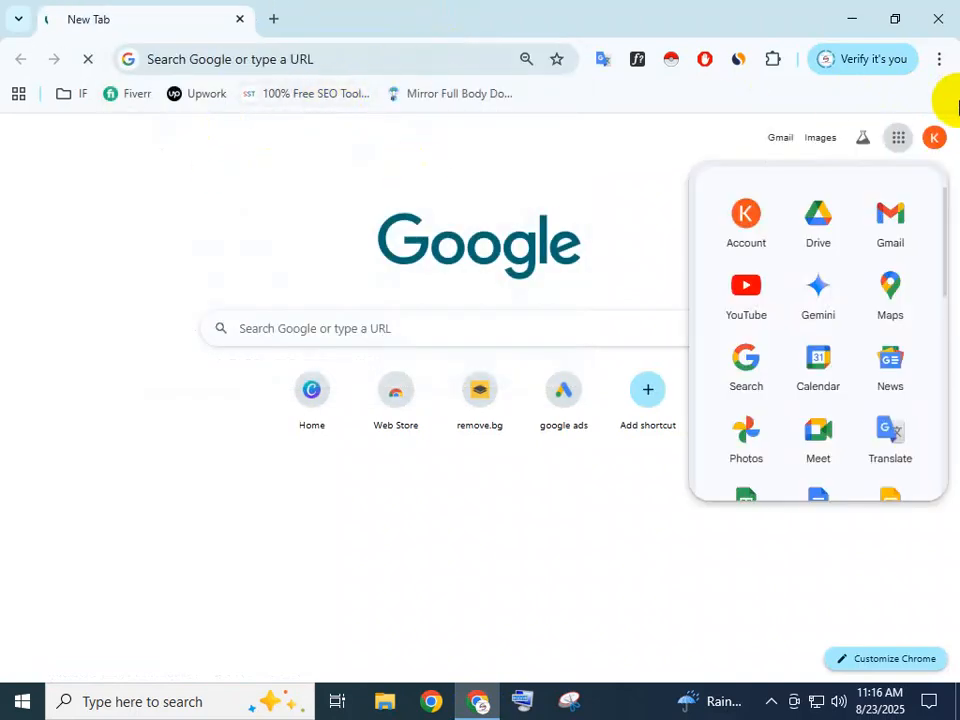
Check the Google account panel, add a fresh tab beside Drive, and minimize Chrome
click(934, 137)
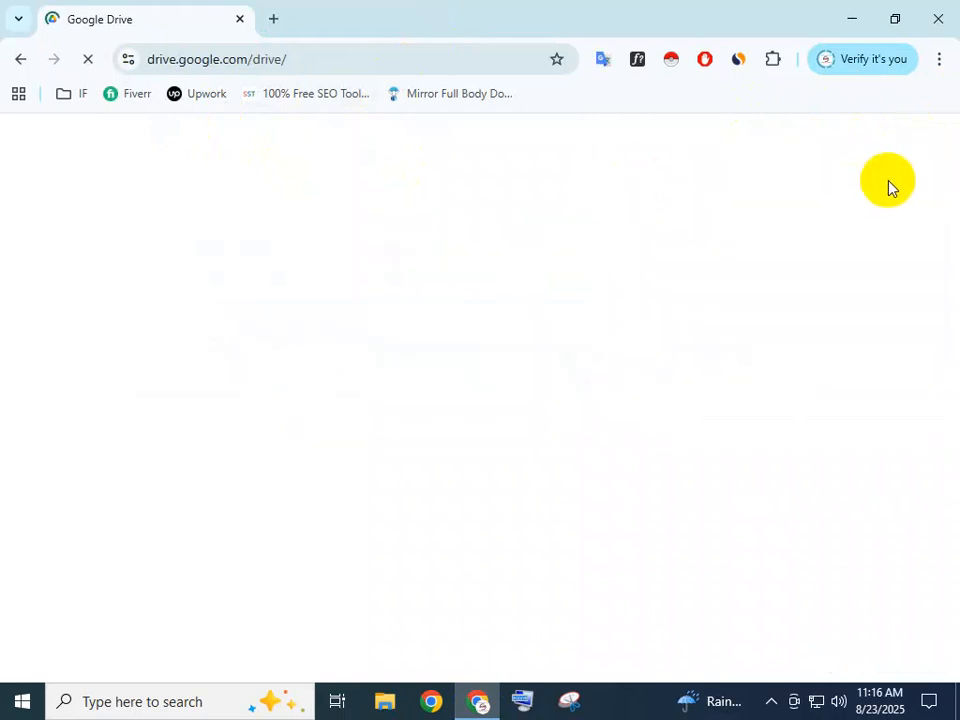
click(272, 19)
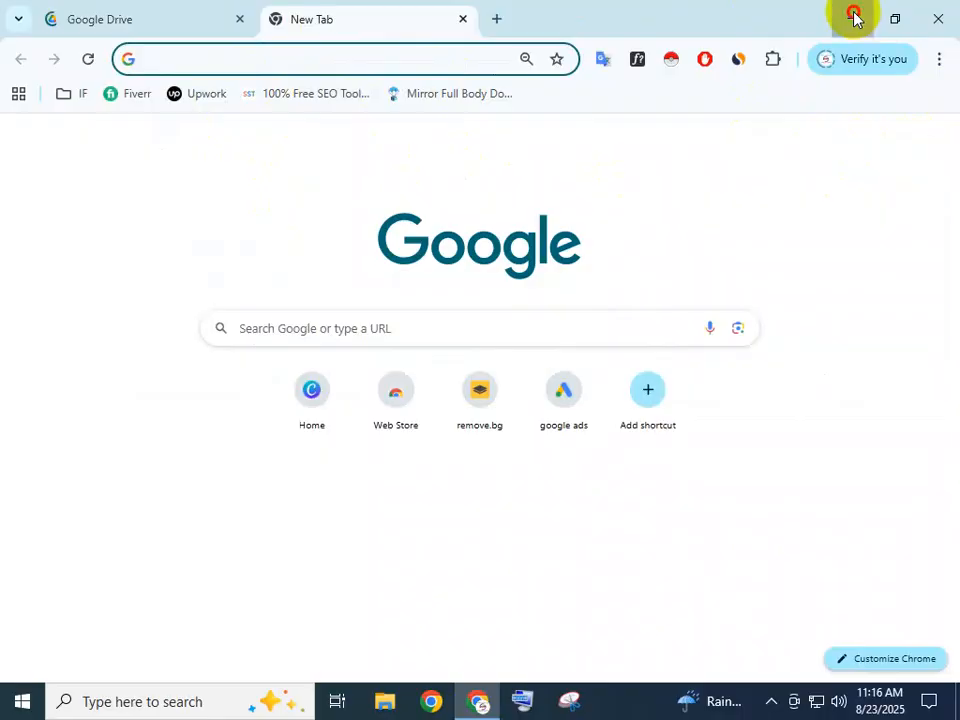
click(851, 17)
Refresh the Windows desktop twice from its right-click menu
right_click(347, 187)
click(409, 238)
right_click(411, 238)
click(450, 292)
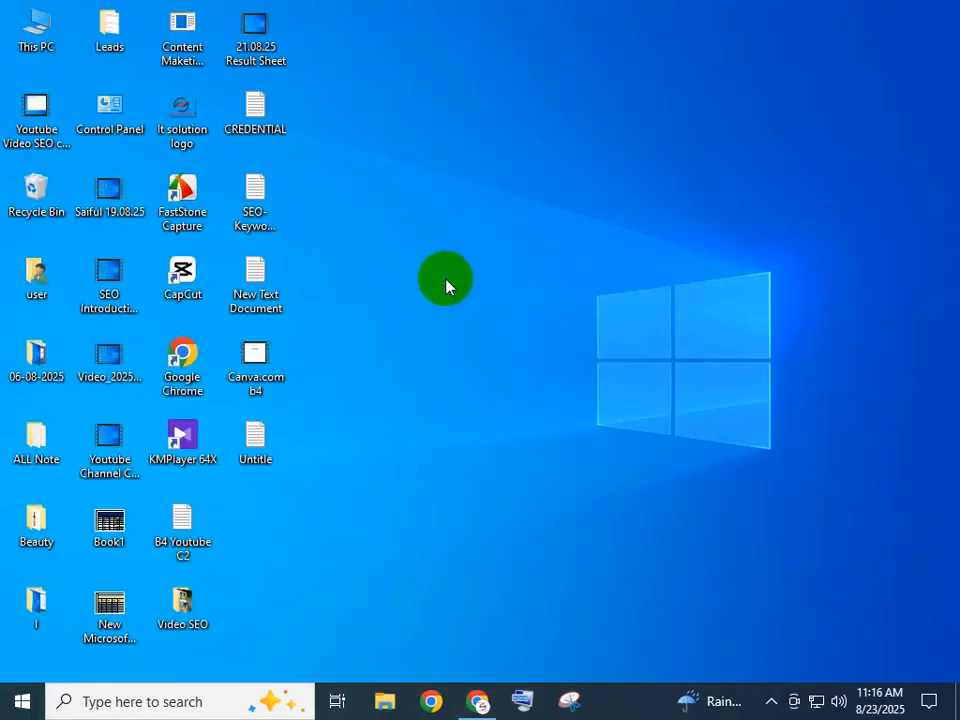
Refresh the desktop and open the SEO- Keyword Research notes file in Notepad
right_click(446, 286)
click(490, 330)
click(247, 224)
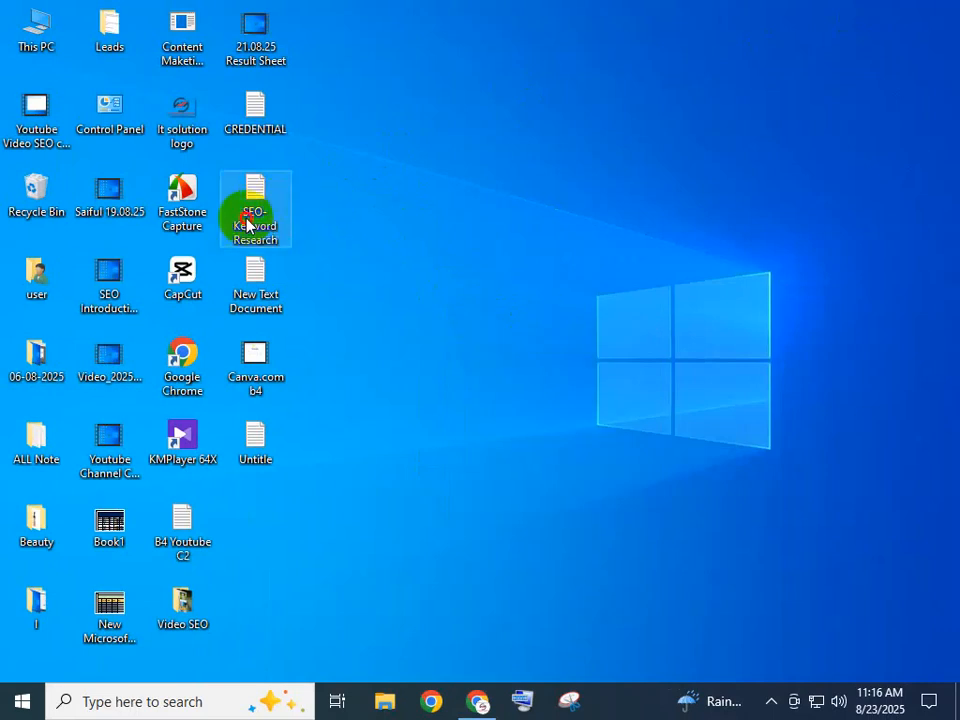
double_click(247, 224)
Maximize the Notepad notes window, then switch back to Chrome's address bar
drag(372, 118, 520, 86)
click(290, 141)
click(798, 81)
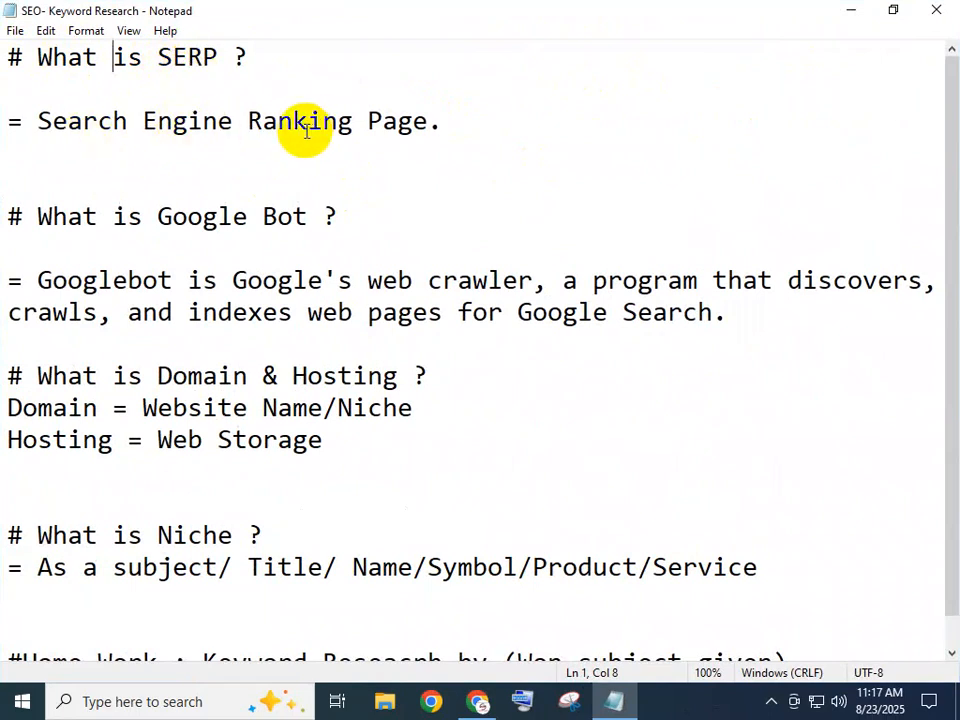
click(477, 701)
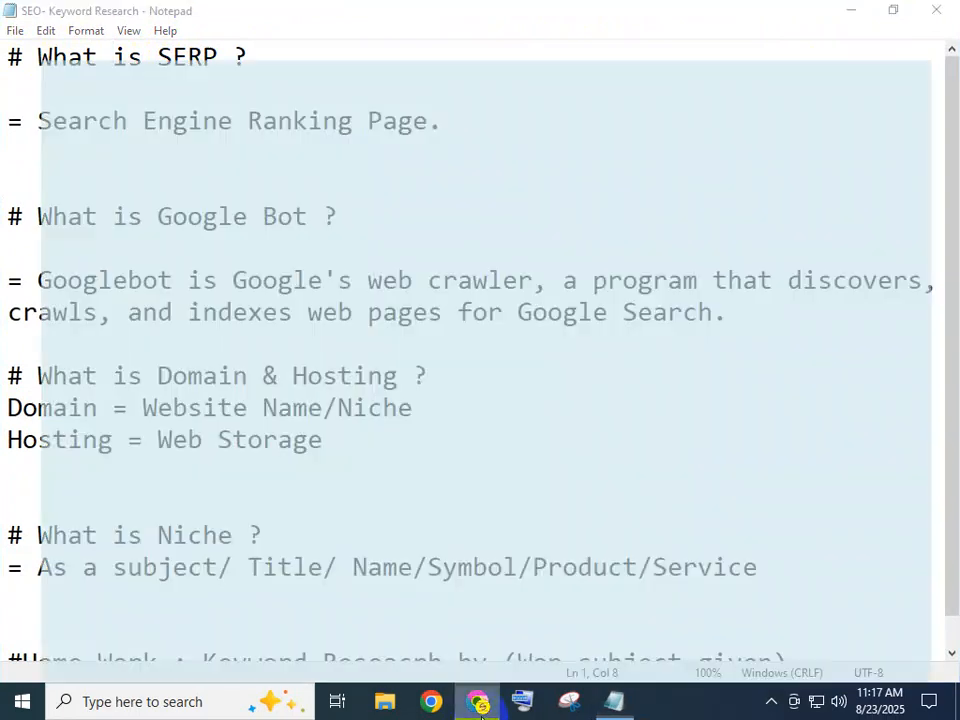
click(295, 57)
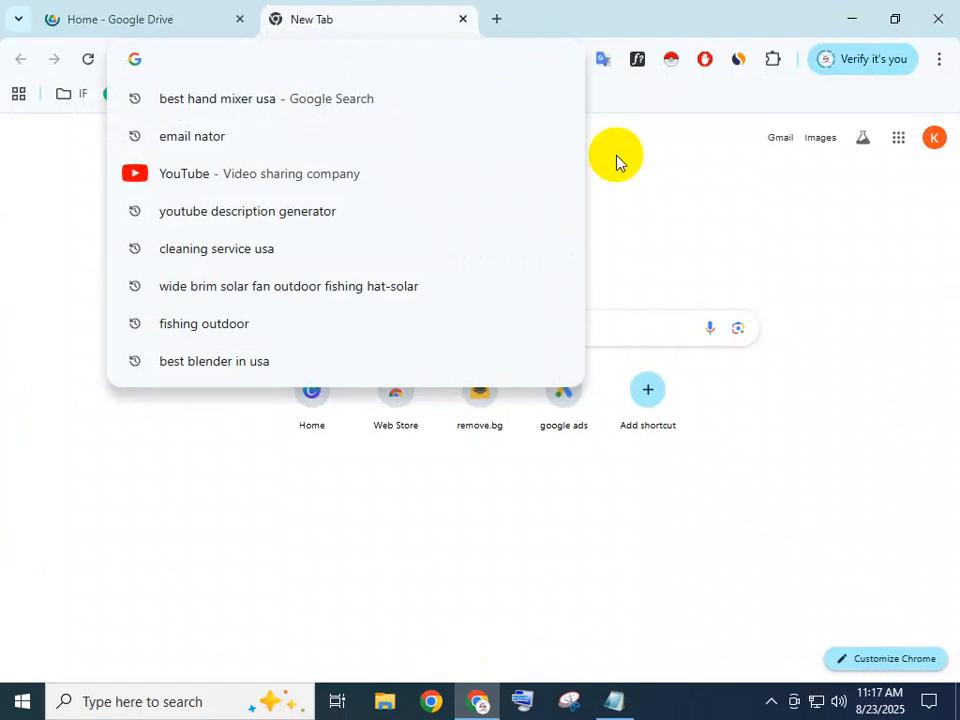
Search Google for 'housekeeping', fixing the typo in the query first
text(House)
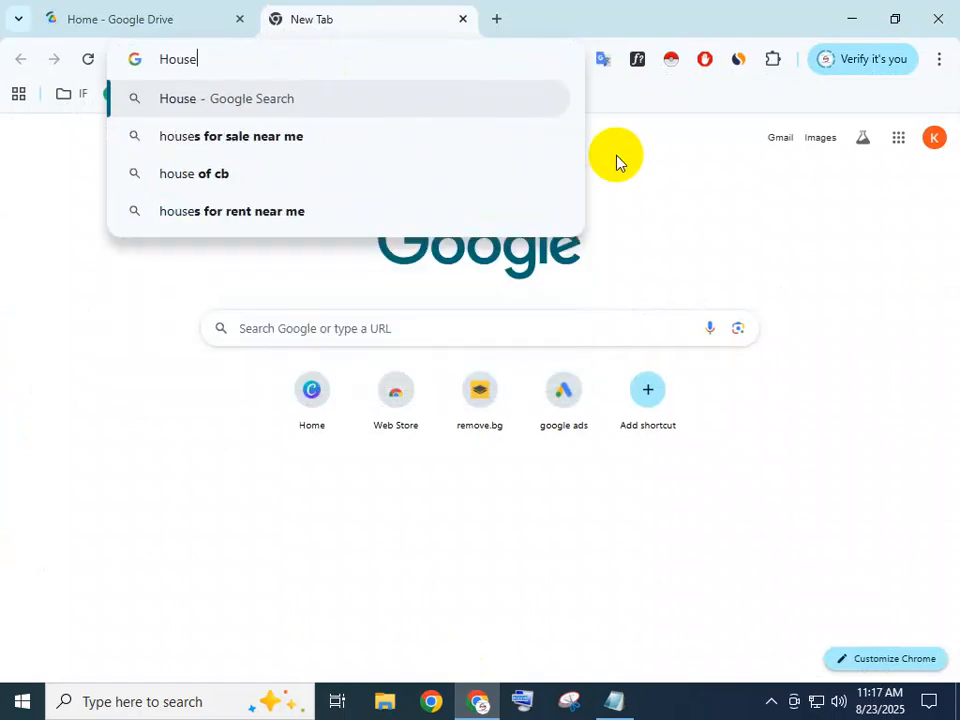
text(keetin)
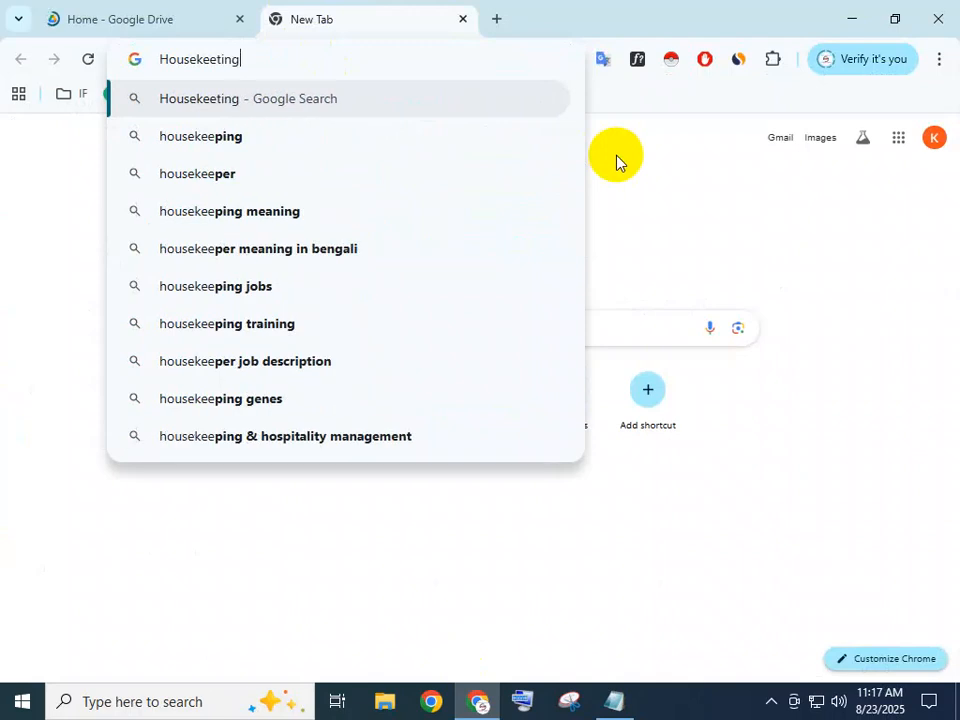
key(BackSpace)
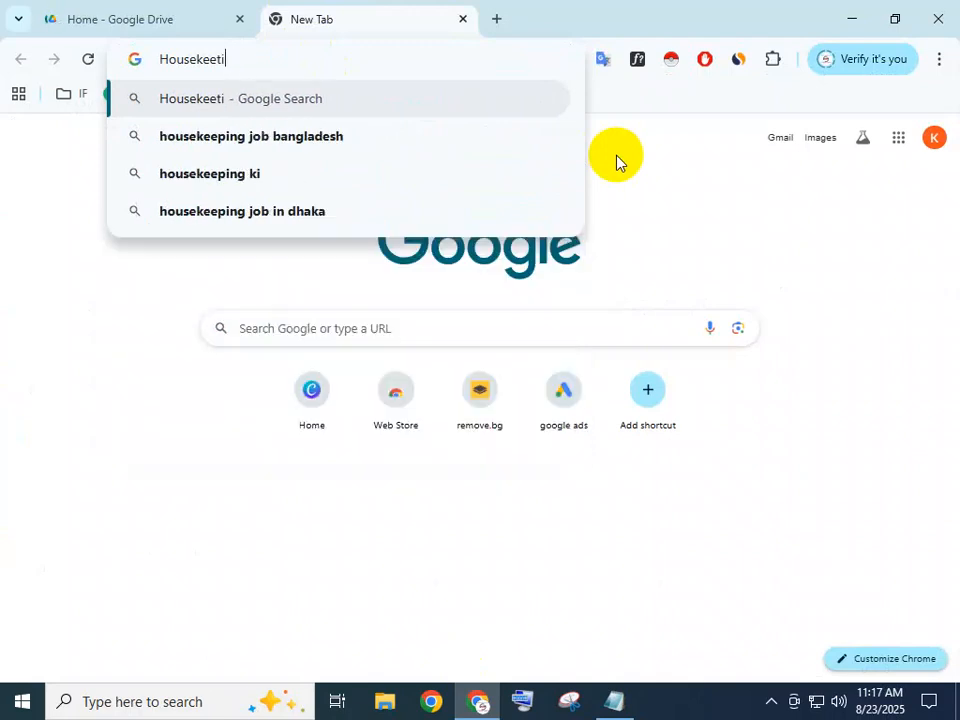
key(BackSpace)
key(BackSpace)
text(pi)
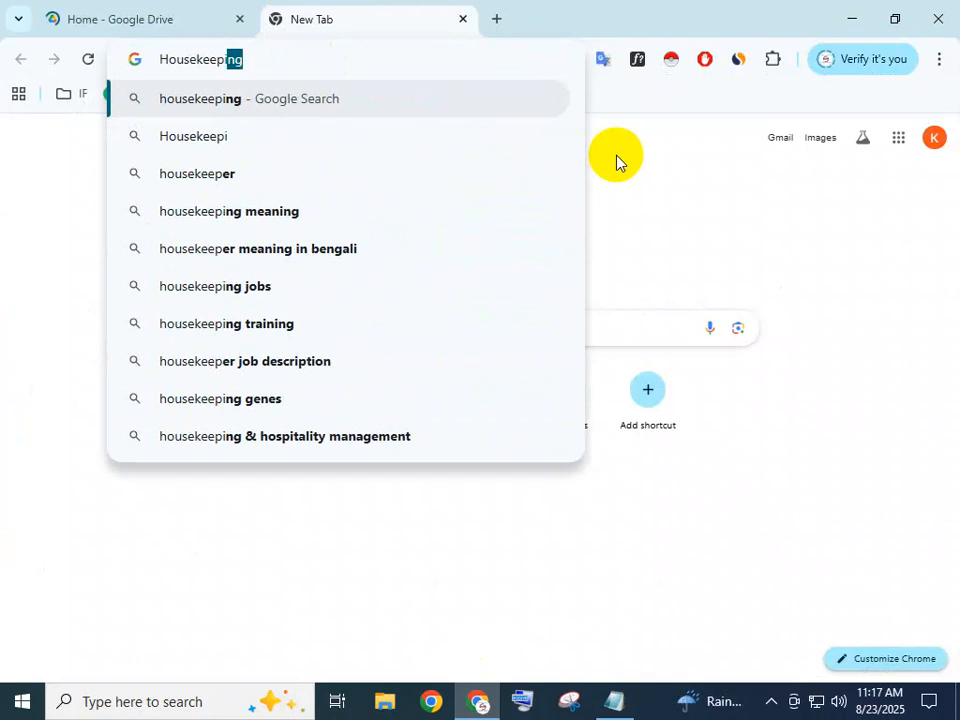
text(n)
key(Return)
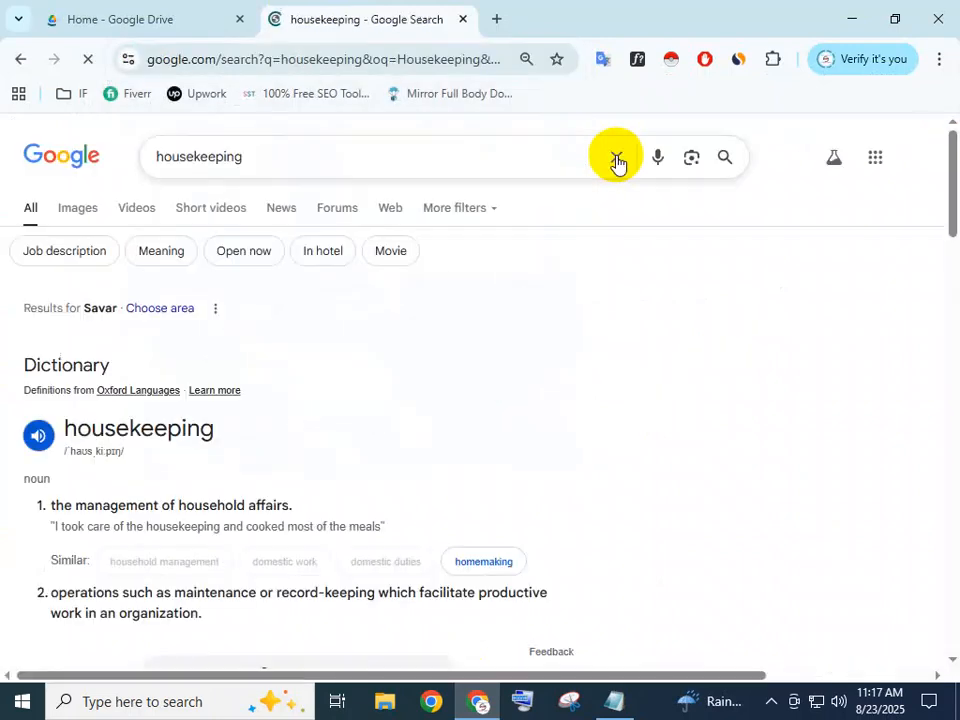
Scroll through the housekeeping search results, including the Good Housekeeping listing
scroll(240, 422, down, 10)
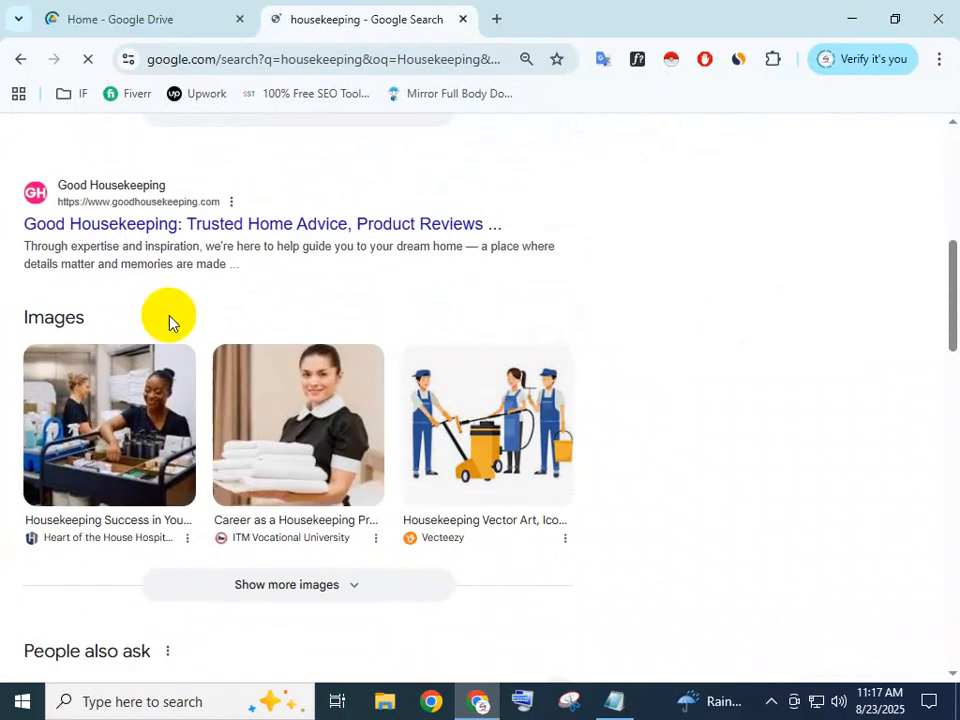
scroll(188, 334, down, 6)
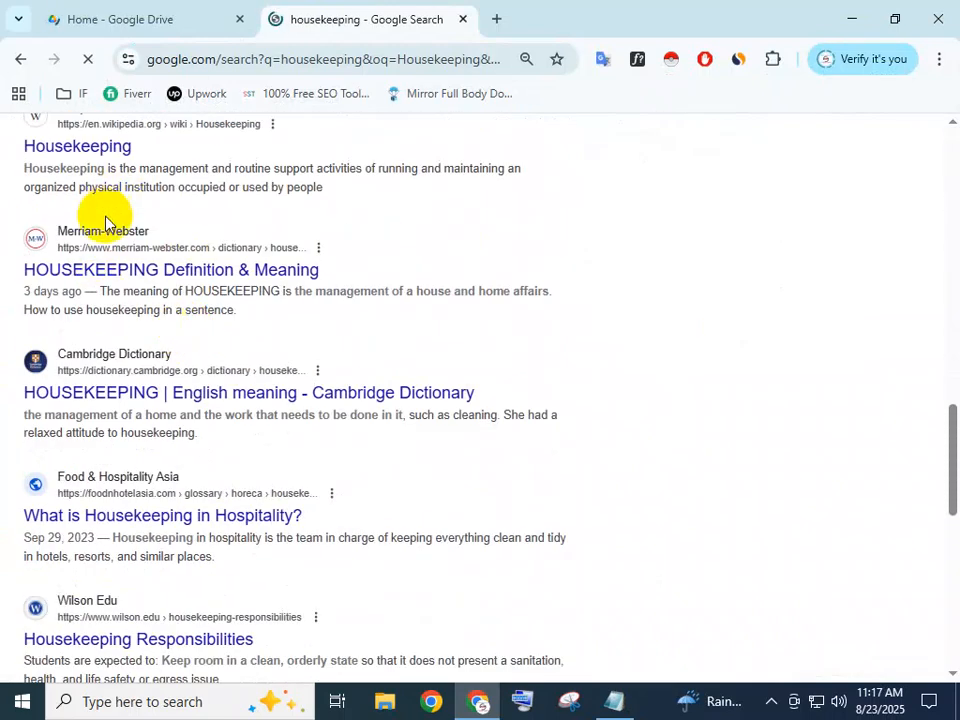
scroll(97, 225, up, 1)
scroll(105, 350, down, 3)
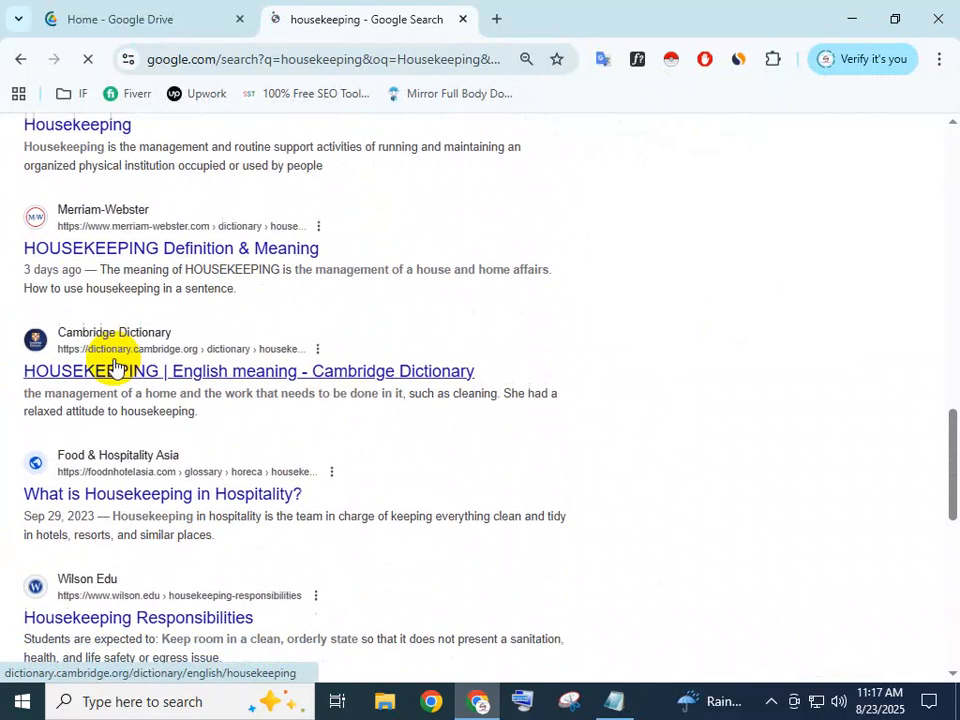
scroll(246, 225, up, 15)
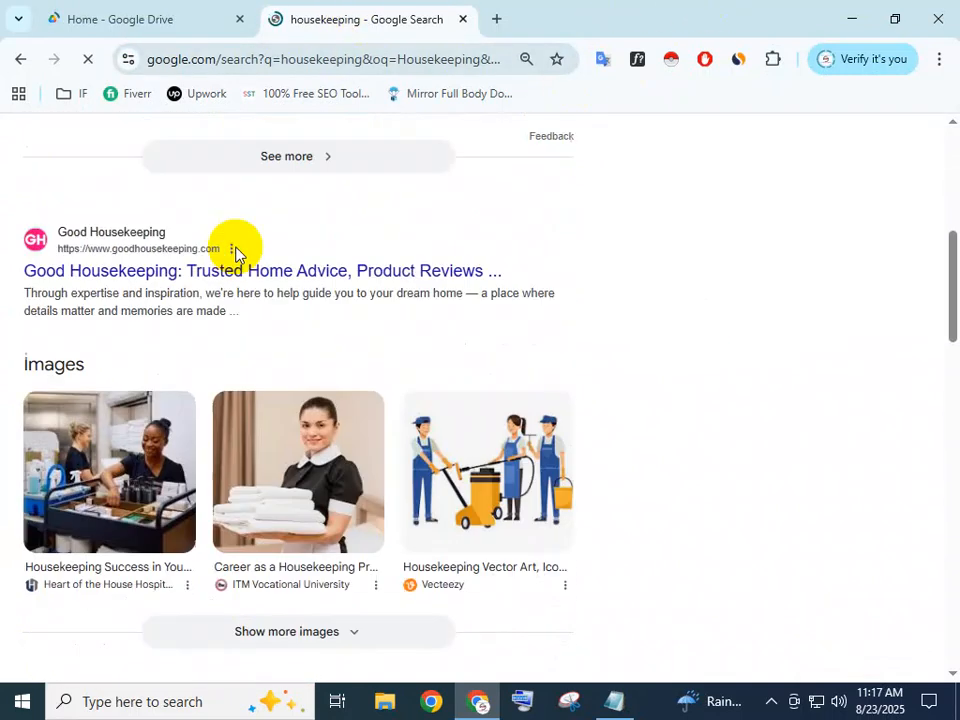
scroll(234, 254, up, 1)
drag(272, 154, 111, 150)
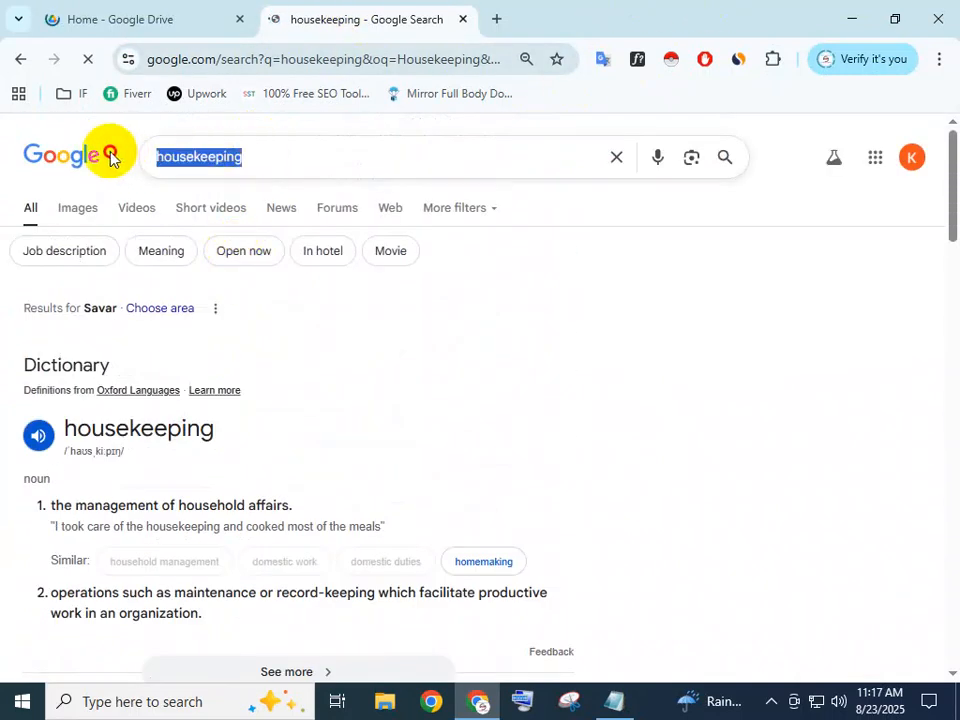
click(270, 154)
scroll(242, 370, down, 5)
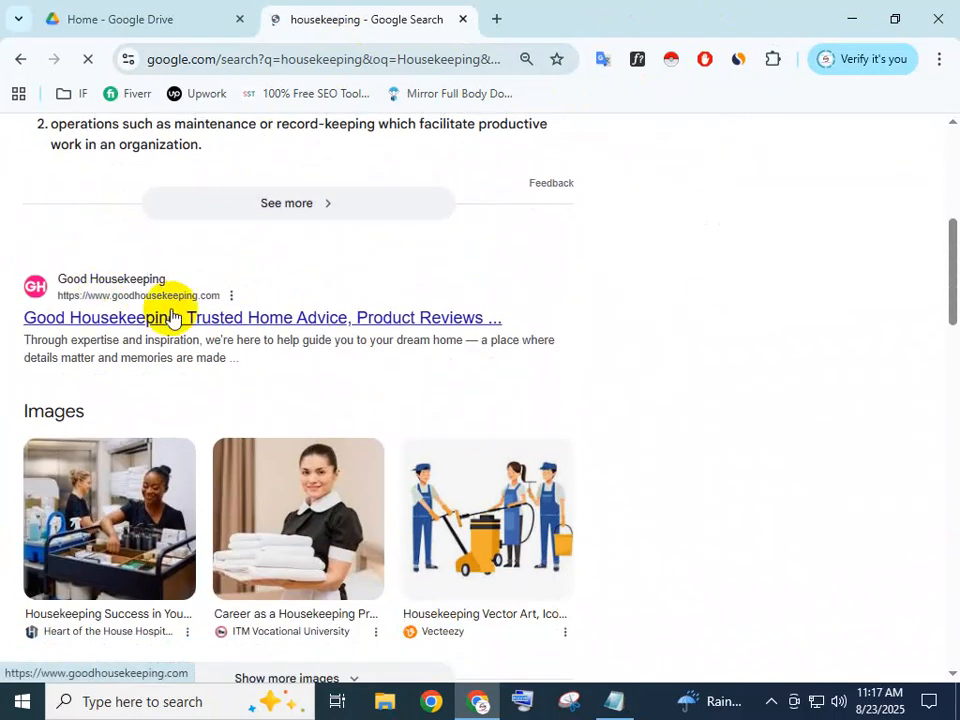
scroll(279, 304, up, 5)
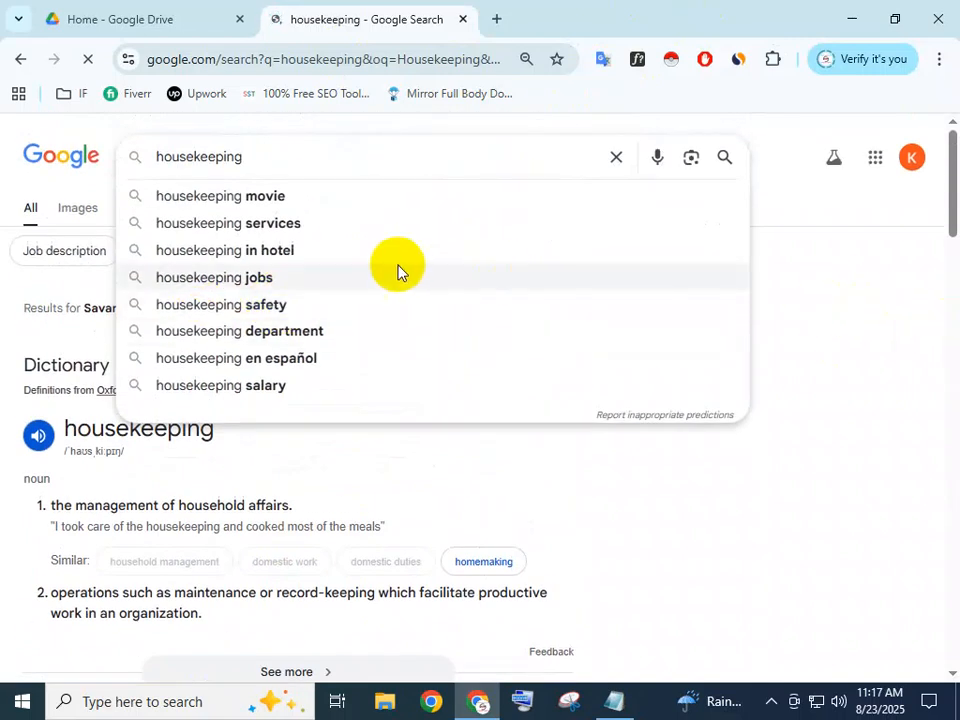
scroll(257, 456, down, 4)
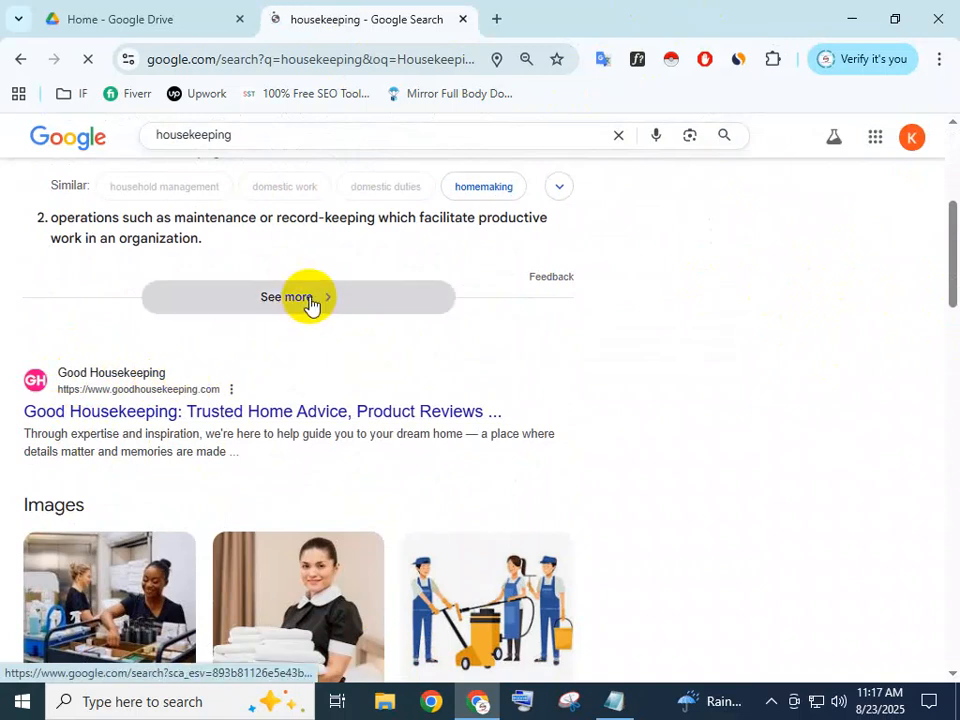
Glance at the SEO notes, then return to the housekeeping results and select the query
click(614, 703)
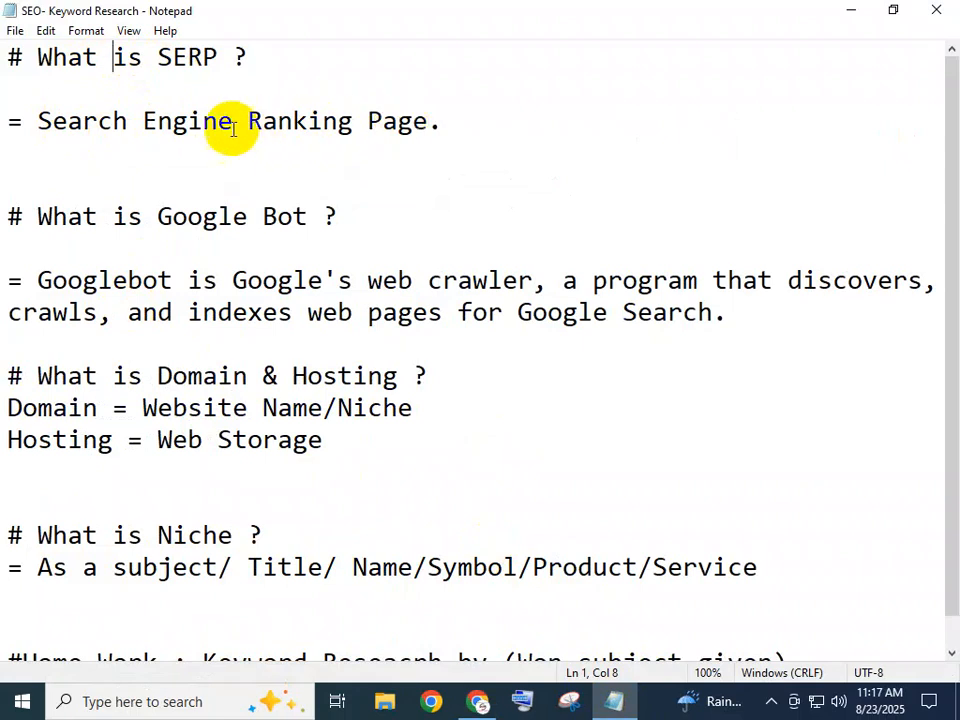
click(845, 8)
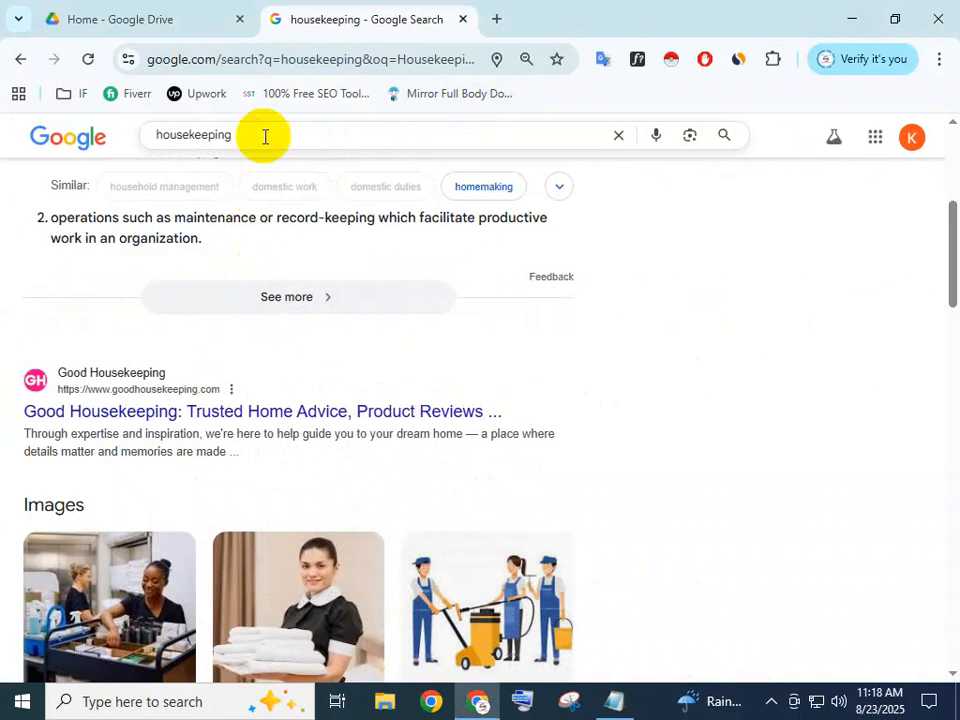
double_click(210, 135)
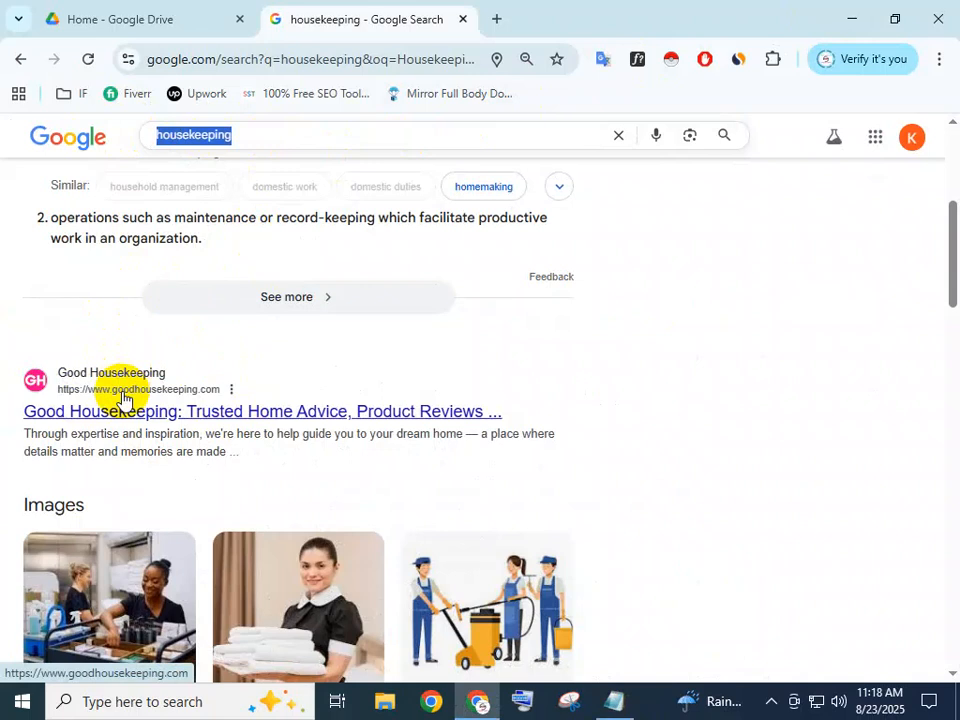
scroll(400, 390, down, 3)
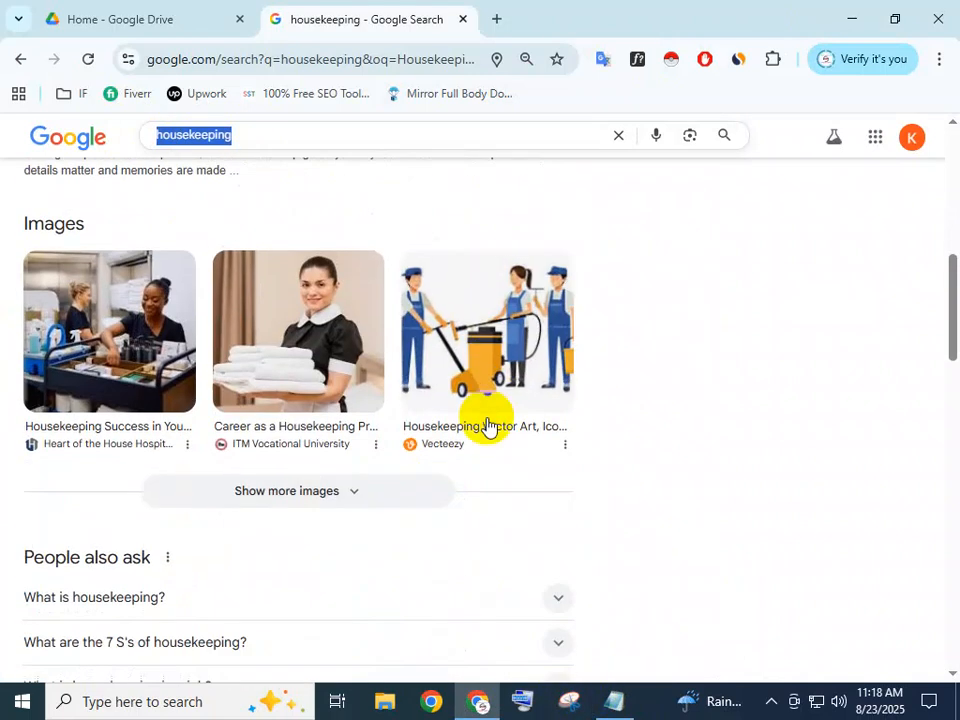
click(477, 703)
click(477, 703)
click(613, 701)
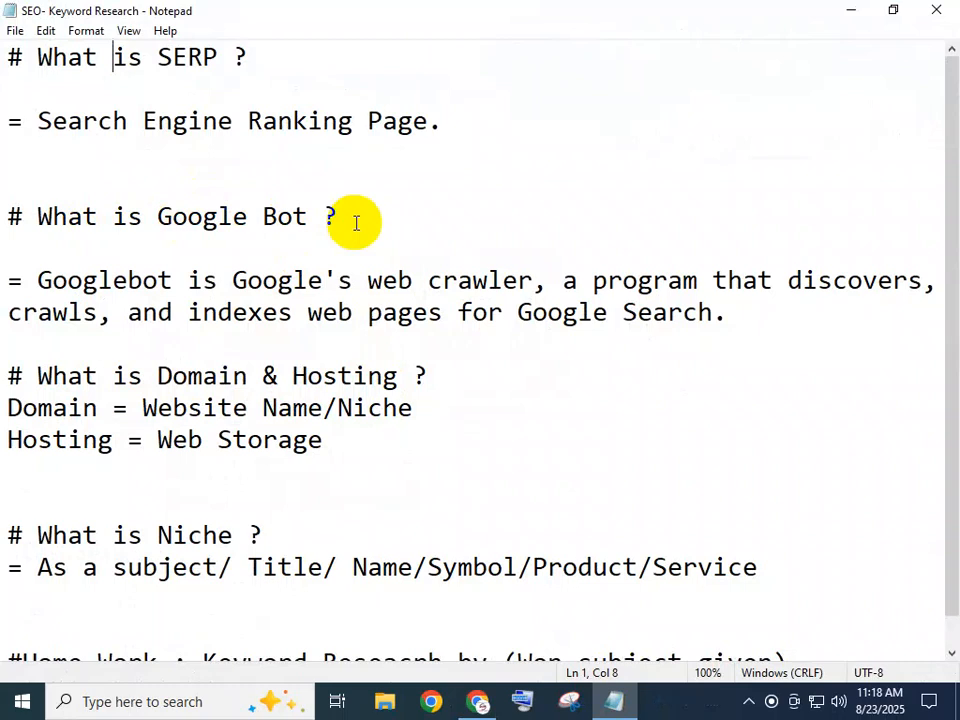
drag(355, 222, 178, 193)
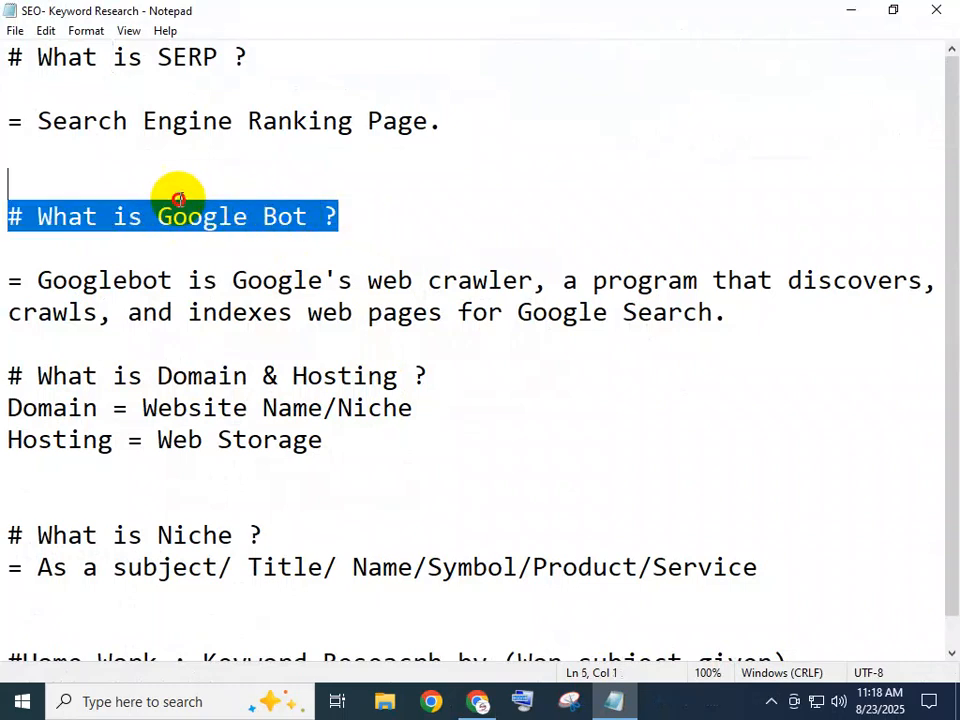
click(399, 208)
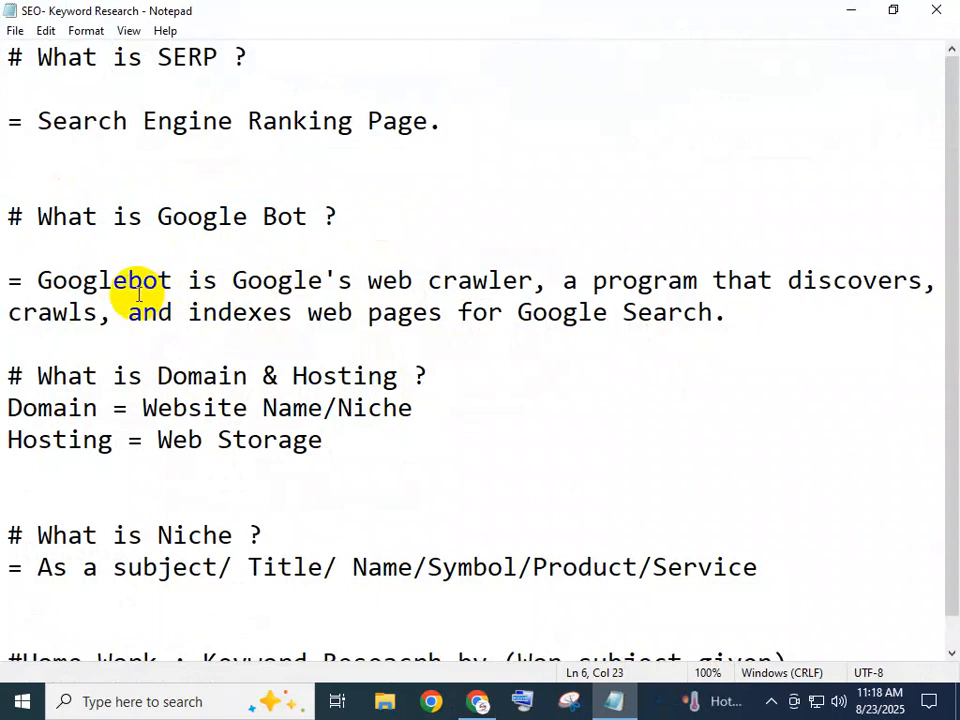
drag(67, 280, 244, 291)
click(238, 304)
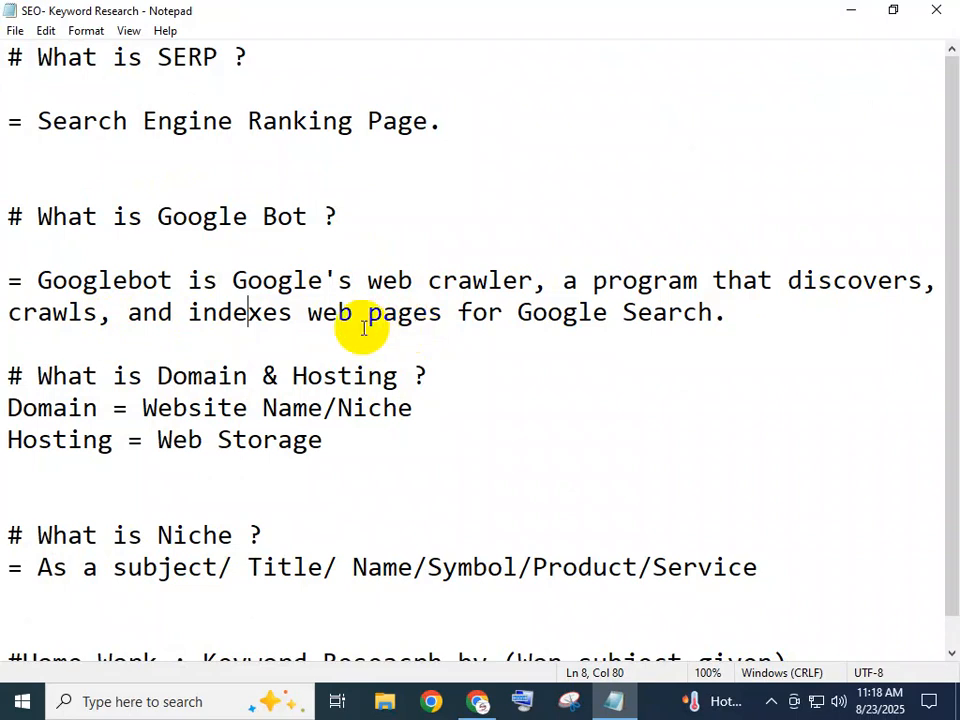
drag(443, 314, 47, 278)
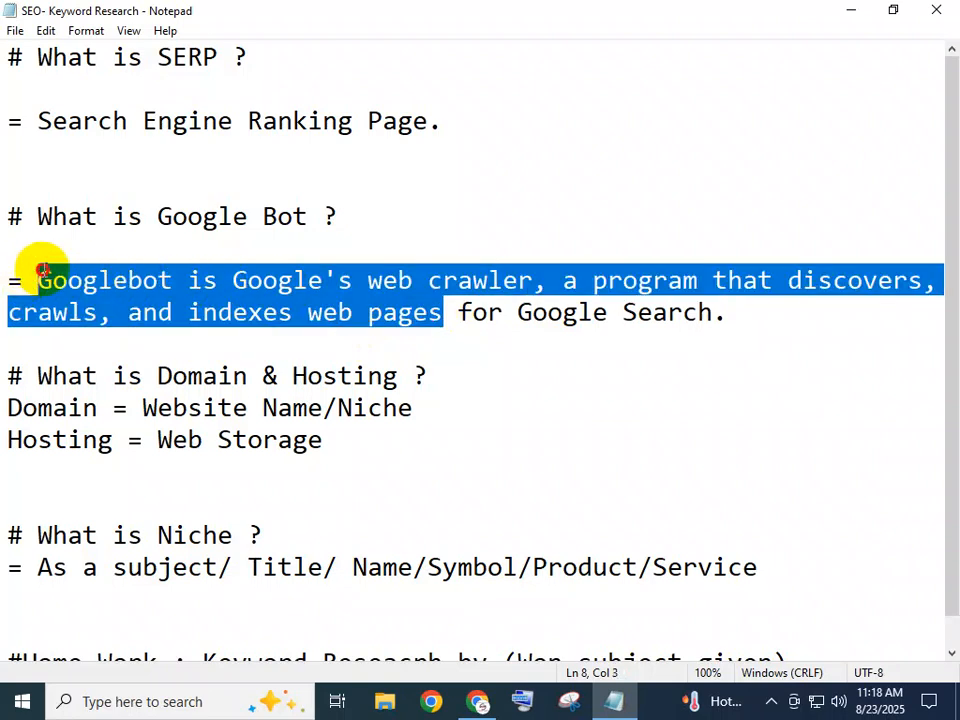
click(450, 322)
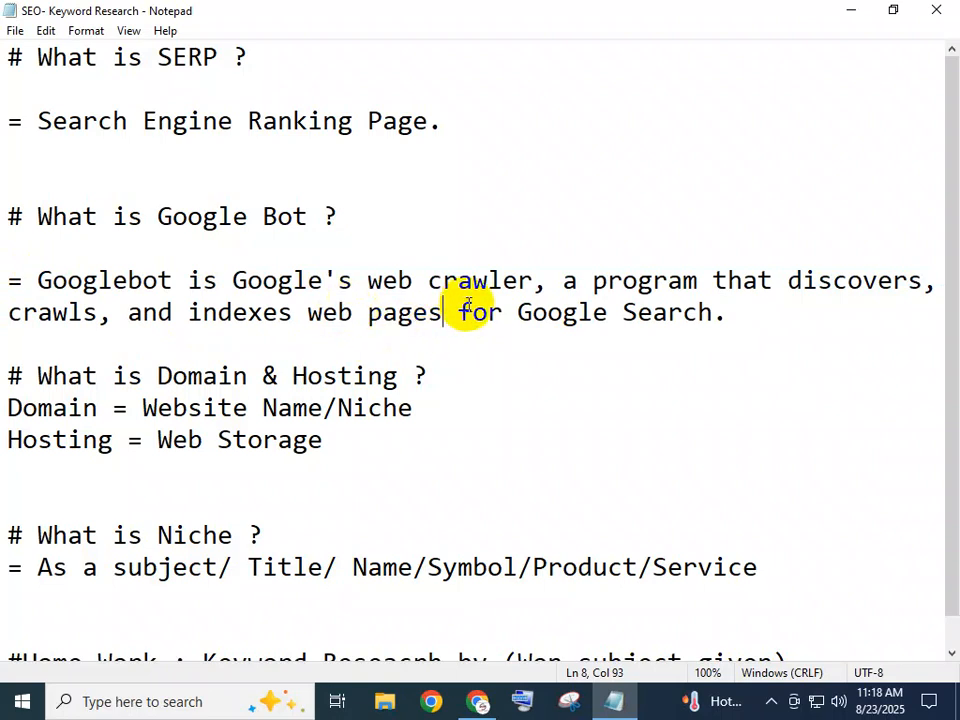
drag(442, 318, 56, 281)
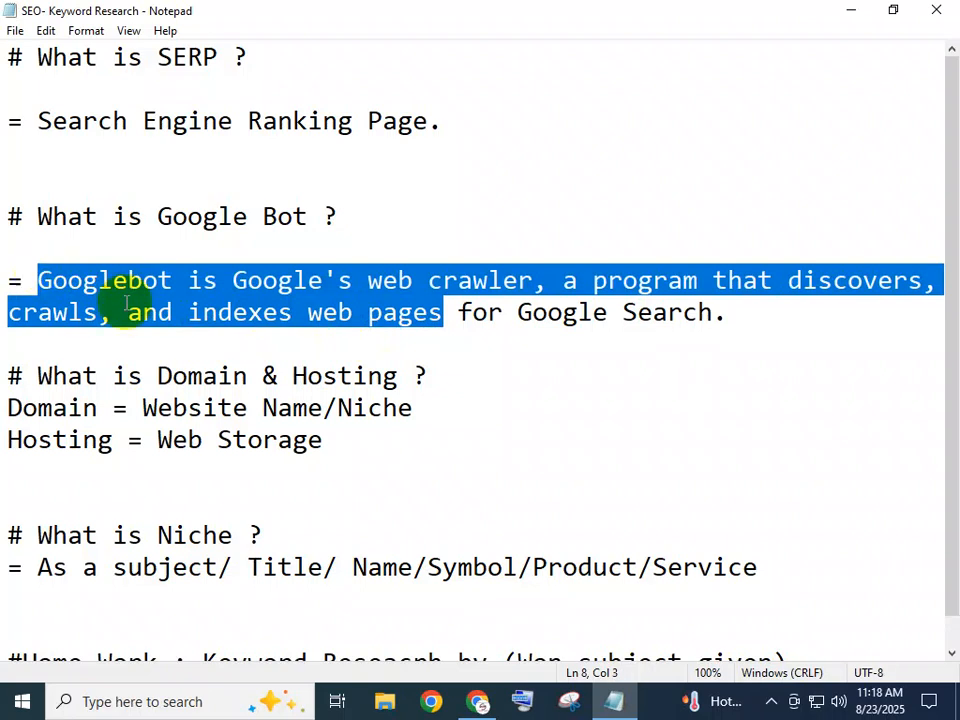
click(448, 314)
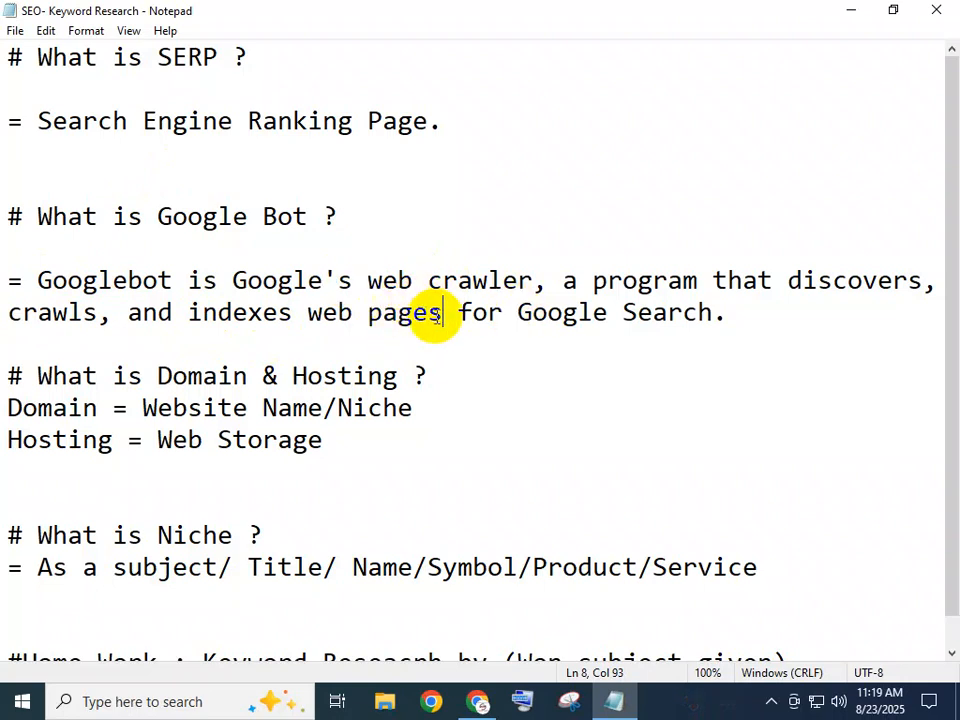
drag(441, 314, 43, 276)
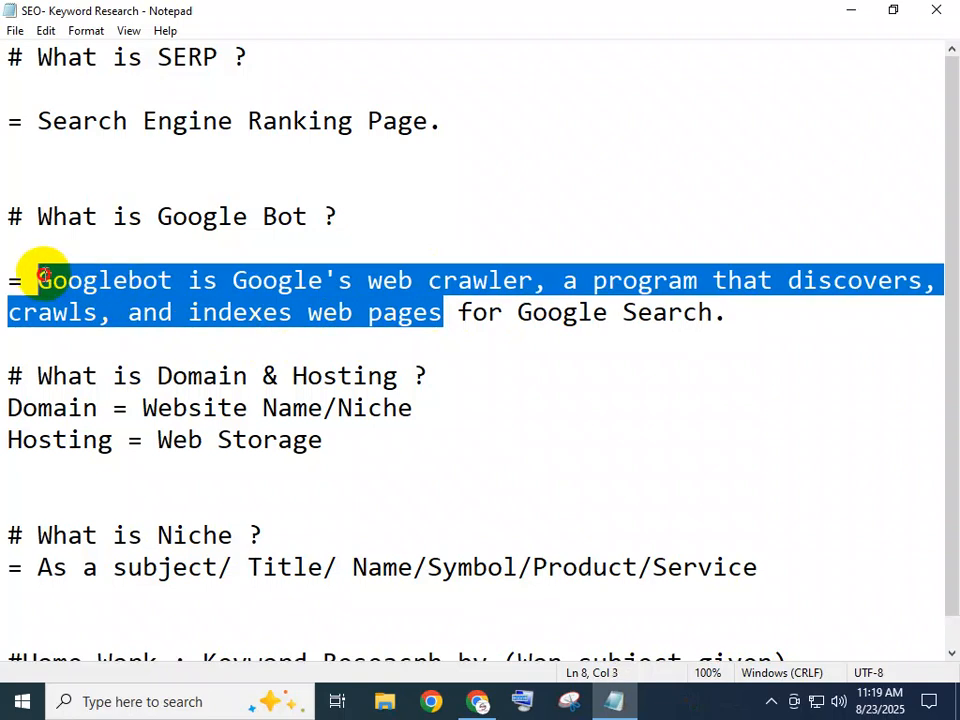
click(446, 313)
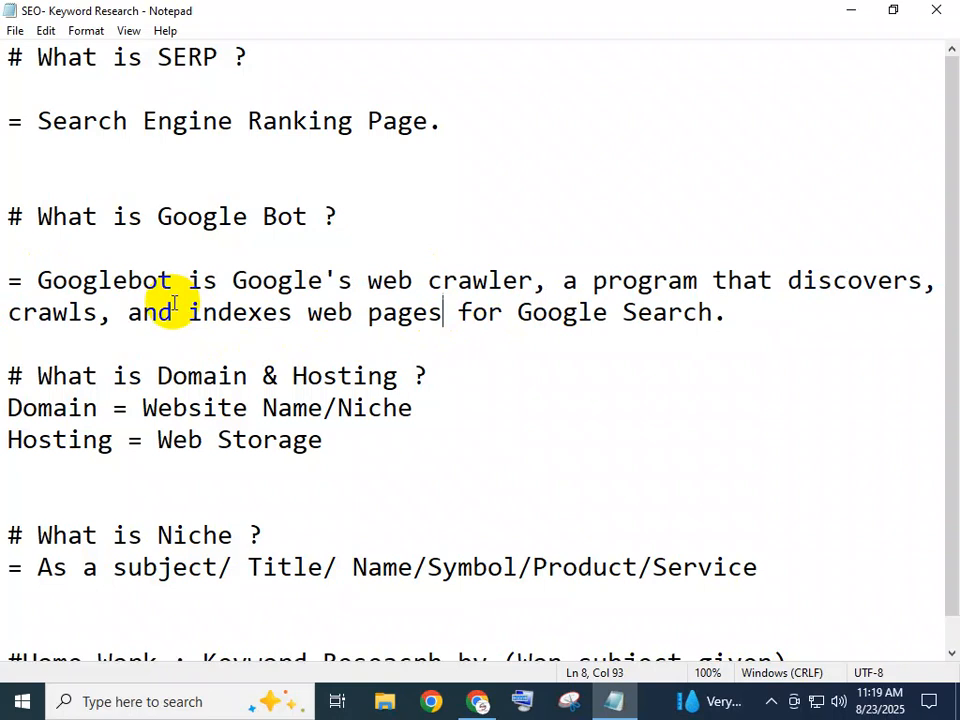
scroll(174, 303, down, 1)
drag(37, 345, 362, 424)
click(362, 425)
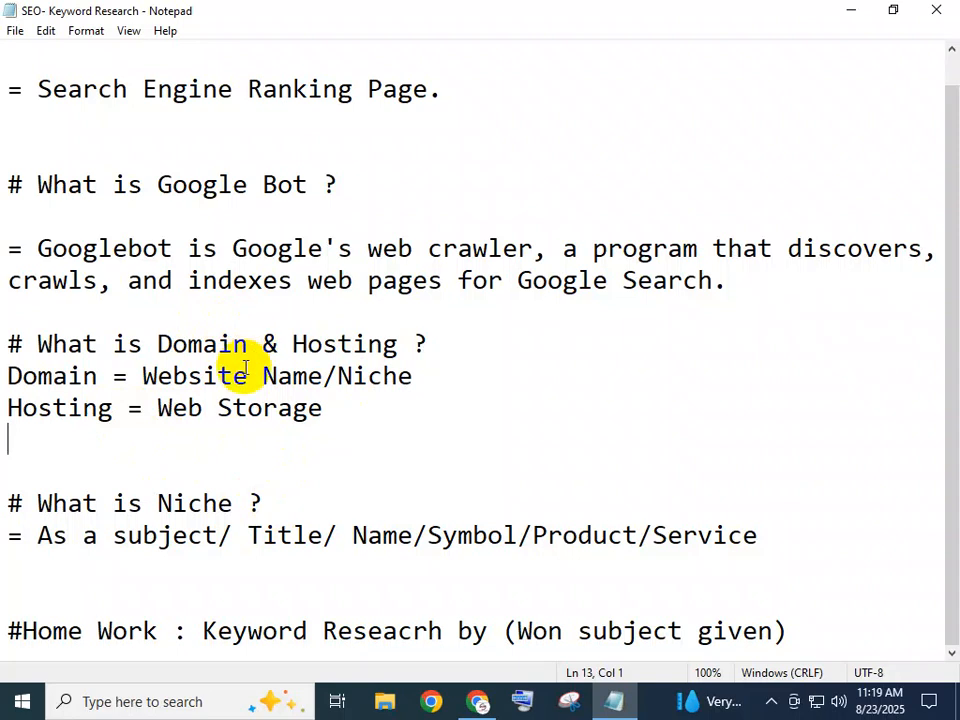
Highlight the word Name and the '# What is Niche ?' heading, then minimize Notepad
double_click(368, 538)
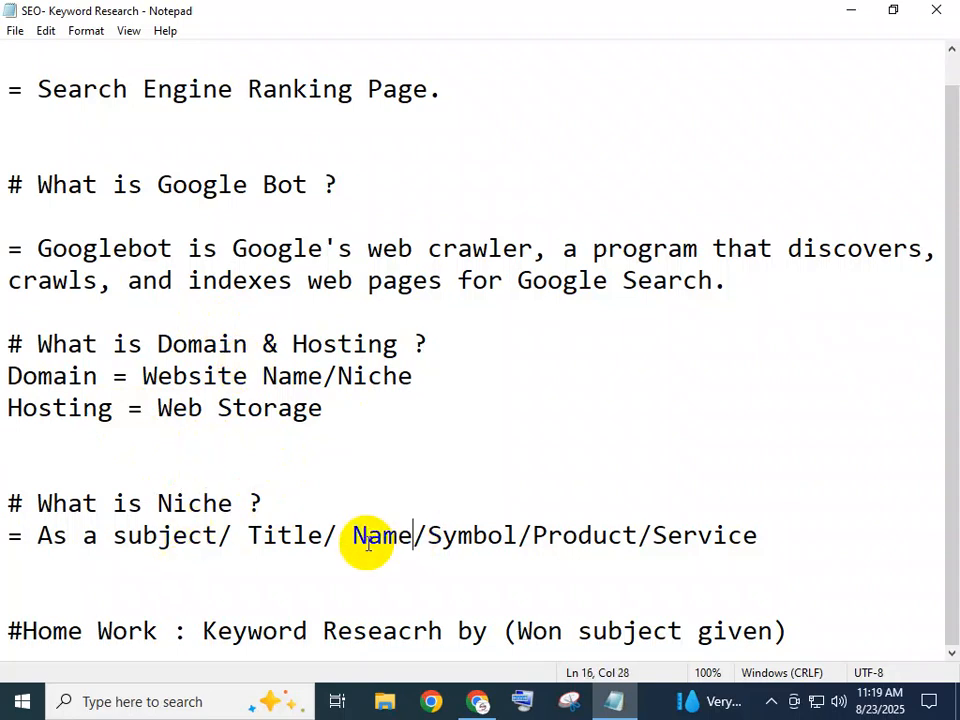
click(292, 488)
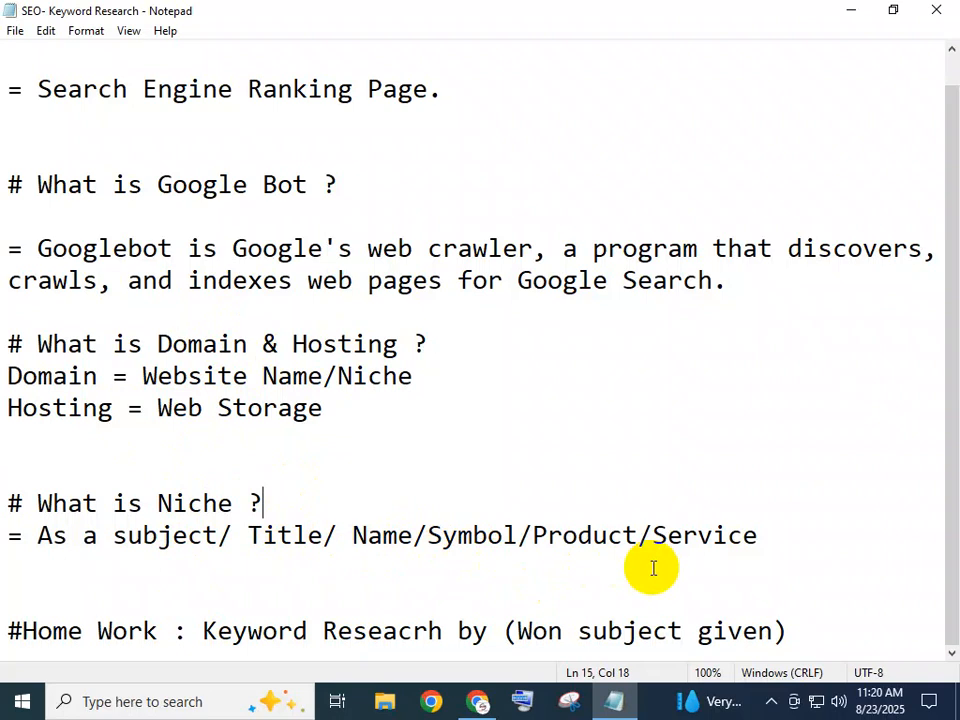
drag(290, 502, 15, 490)
click(293, 500)
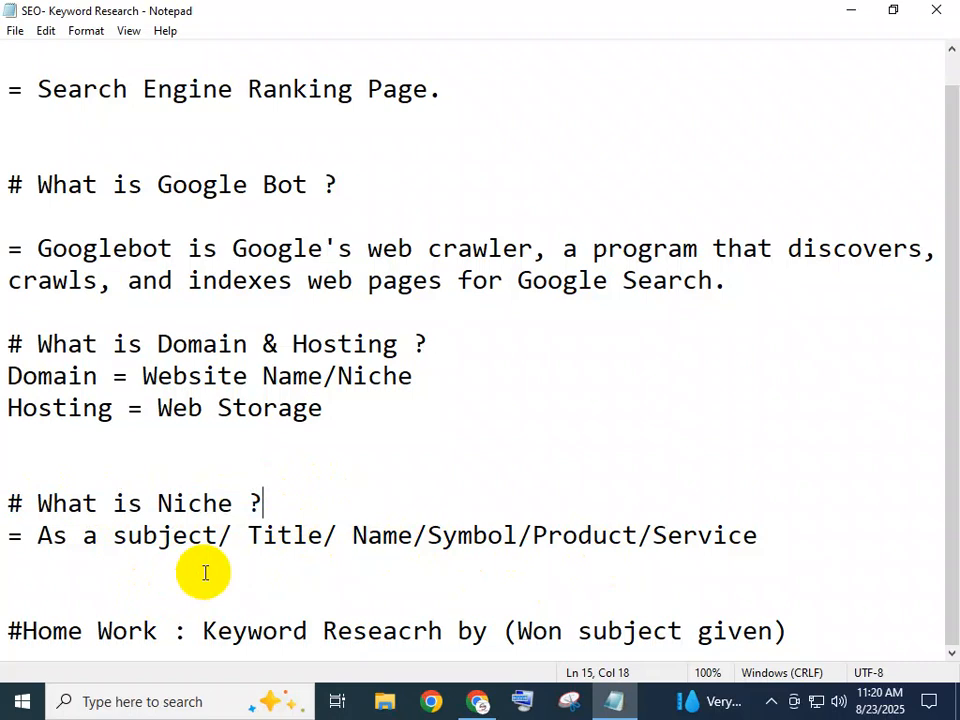
click(852, 8)
click(255, 133)
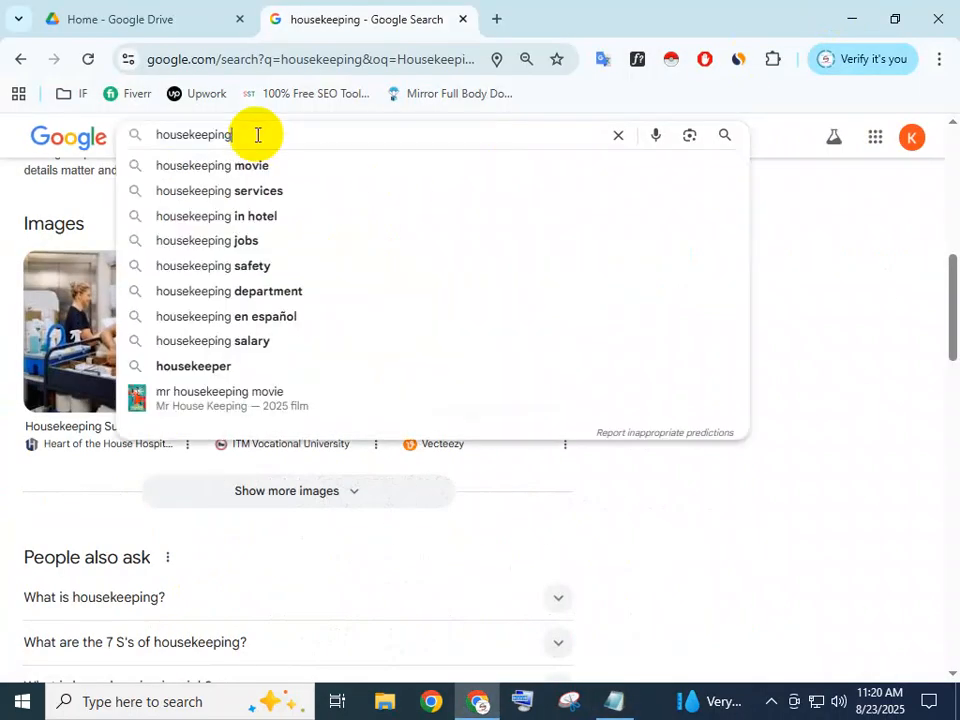
click(248, 136)
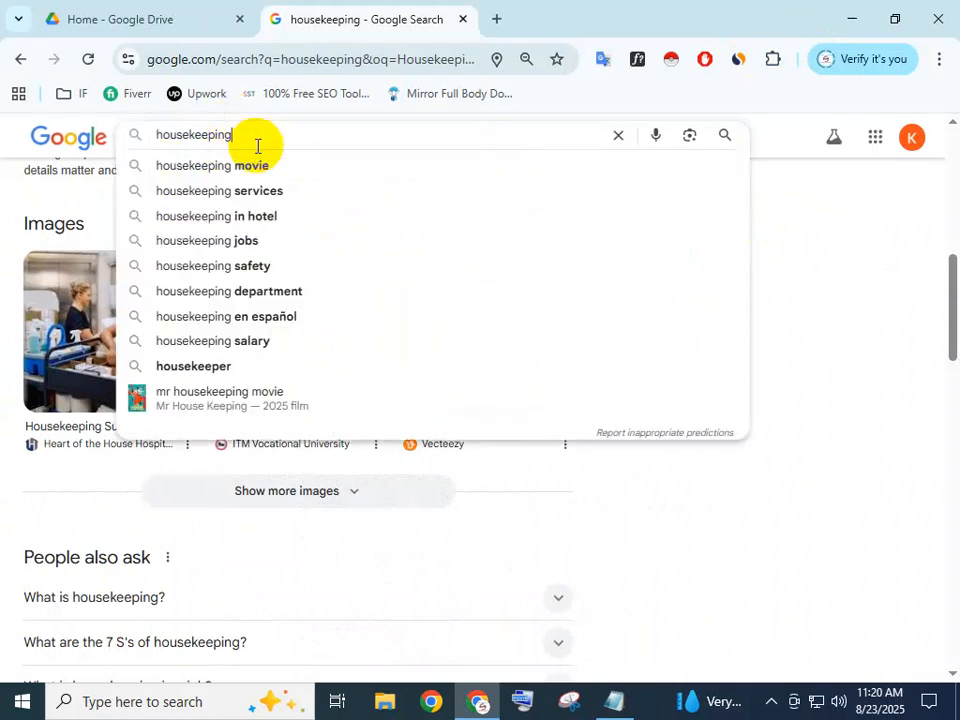
click(821, 208)
scroll(444, 285, up, 5)
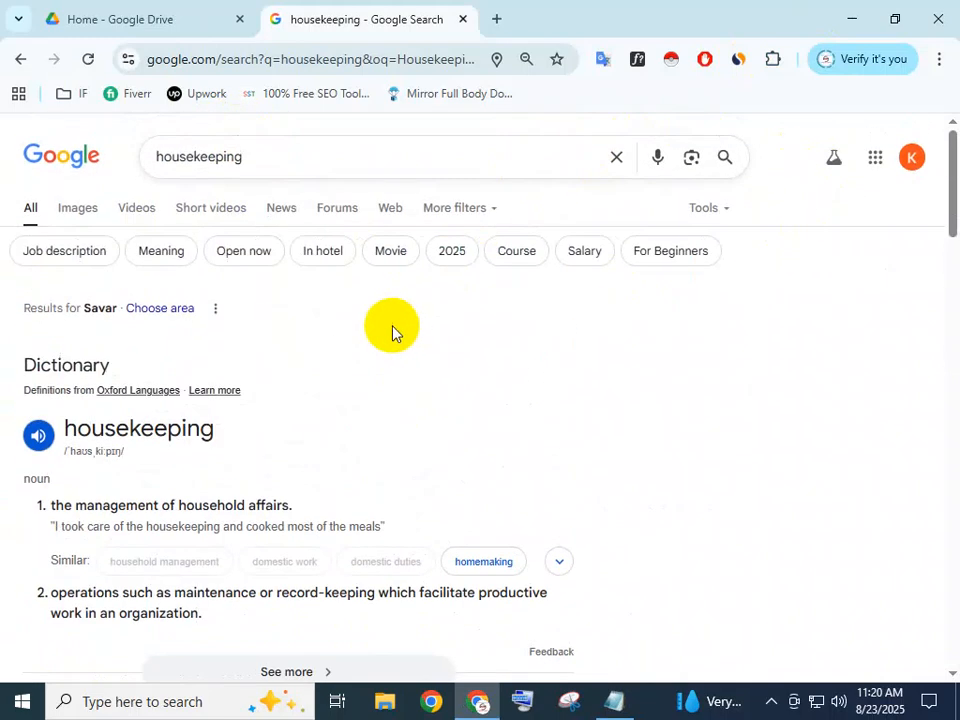
click(257, 157)
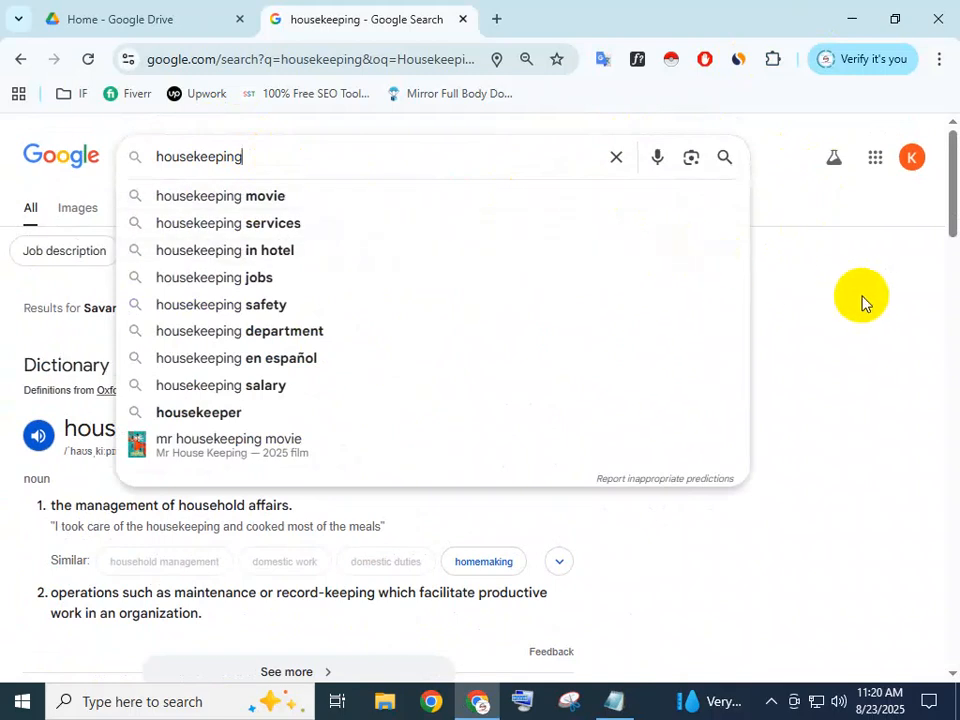
click(861, 302)
scroll(230, 280, down, 4)
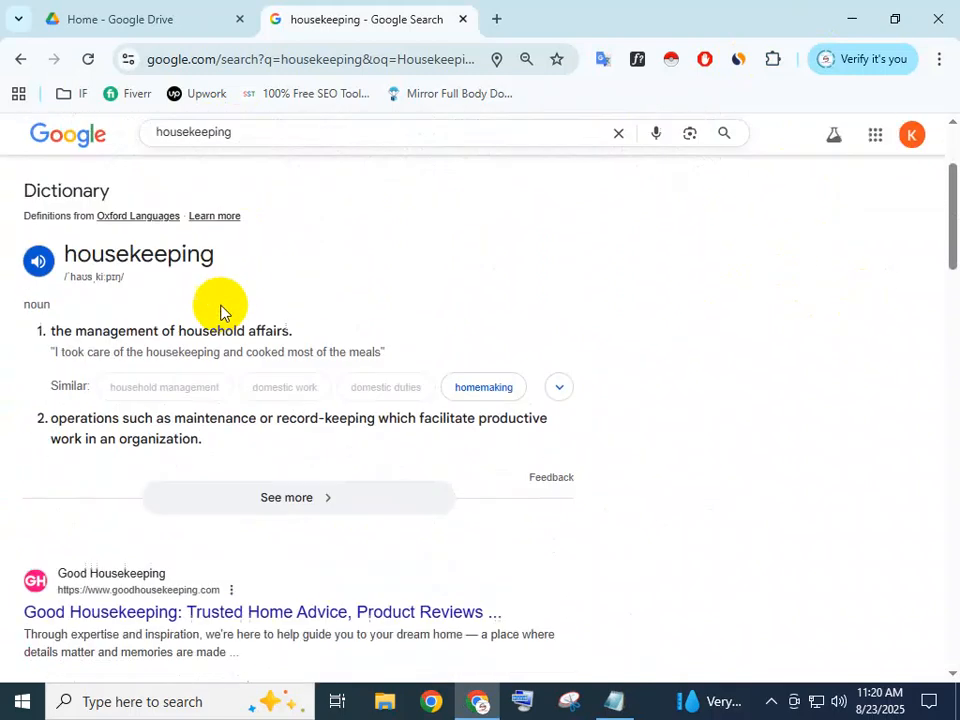
scroll(211, 335, down, 3)
scroll(94, 221, up, 2)
scroll(87, 410, down, 3)
scroll(128, 489, down, 2)
scroll(128, 489, up, 10)
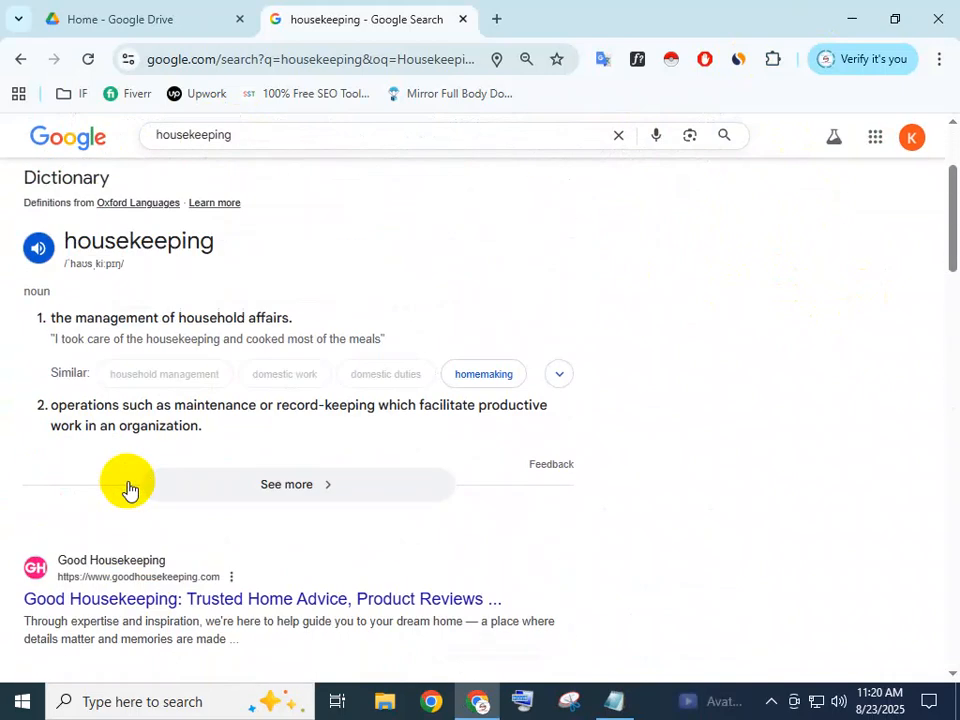
click(252, 152)
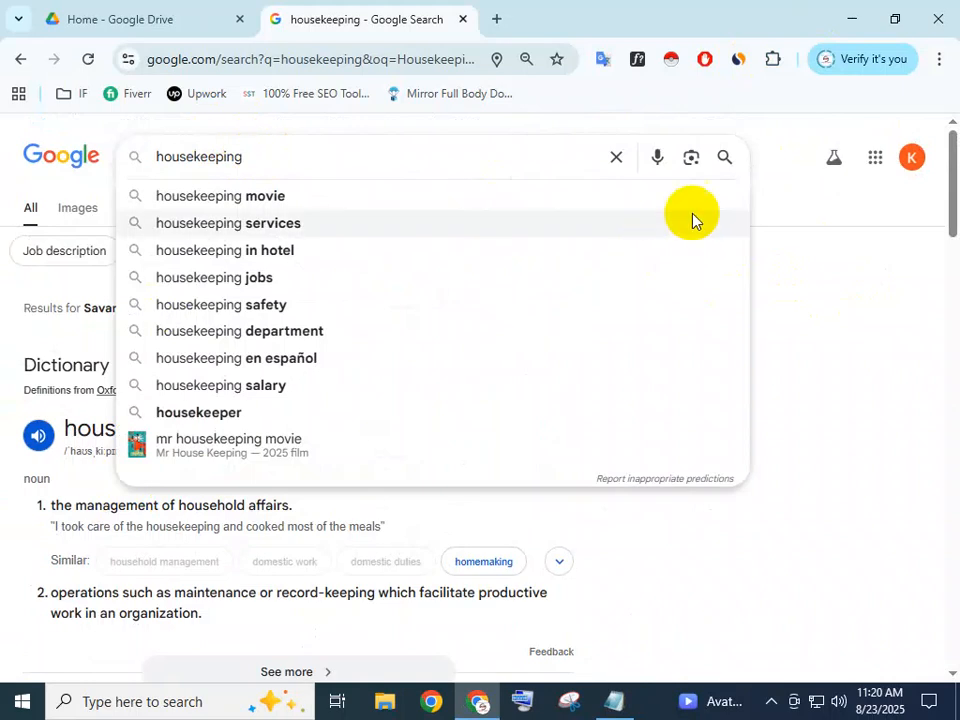
click(803, 215)
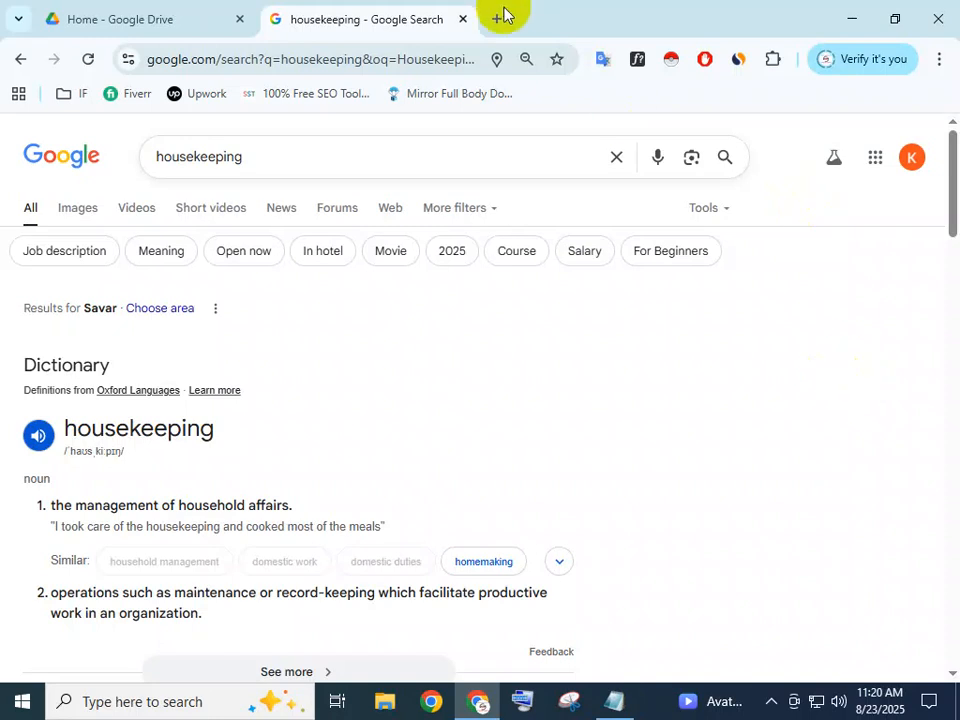
click(311, 160)
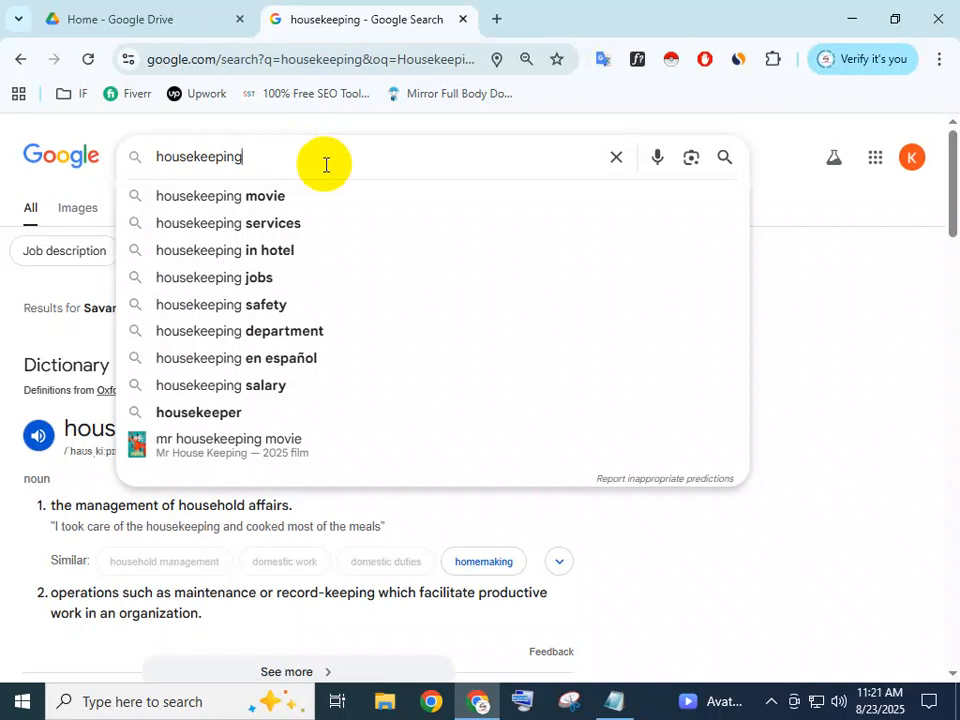
click(762, 190)
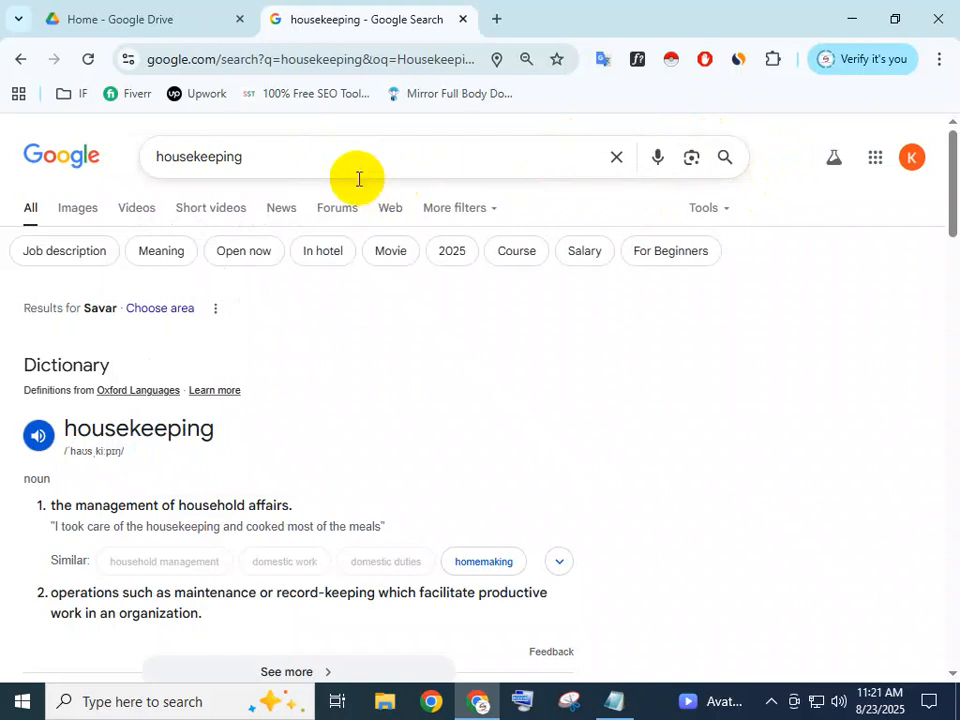
click(328, 153)
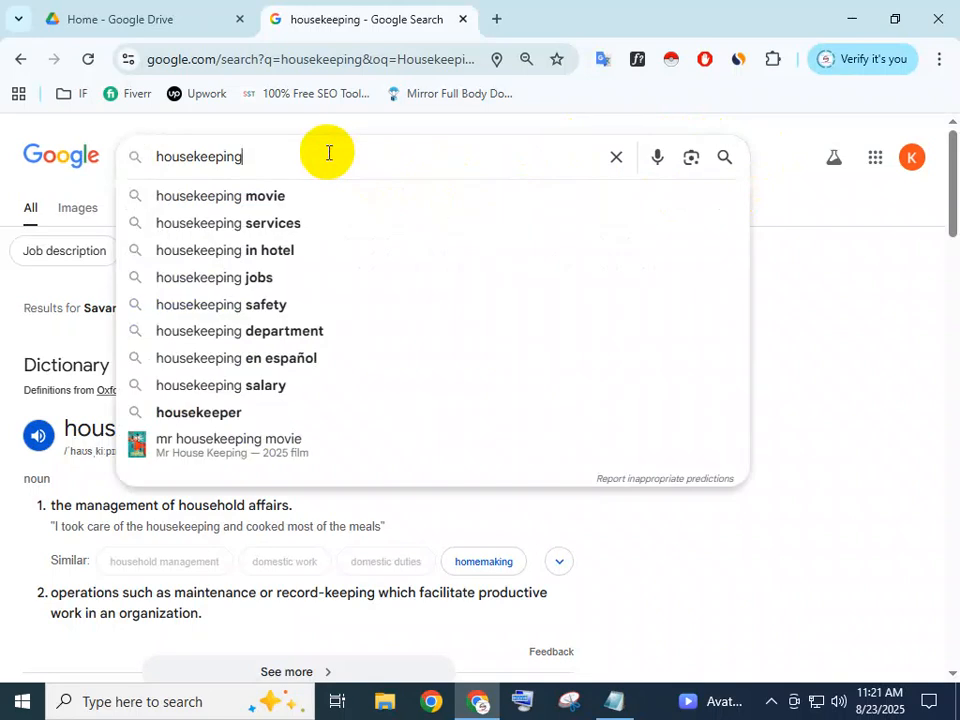
click(764, 185)
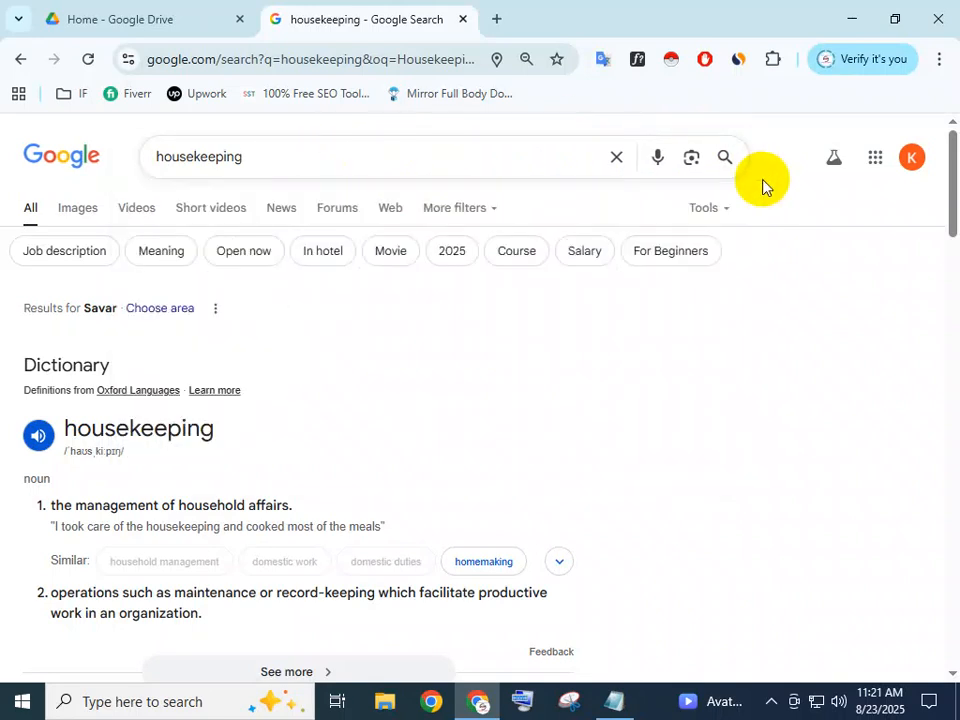
Open the Good Housekeeping search result in a new tab and switch to it
scroll(246, 429, down, 4)
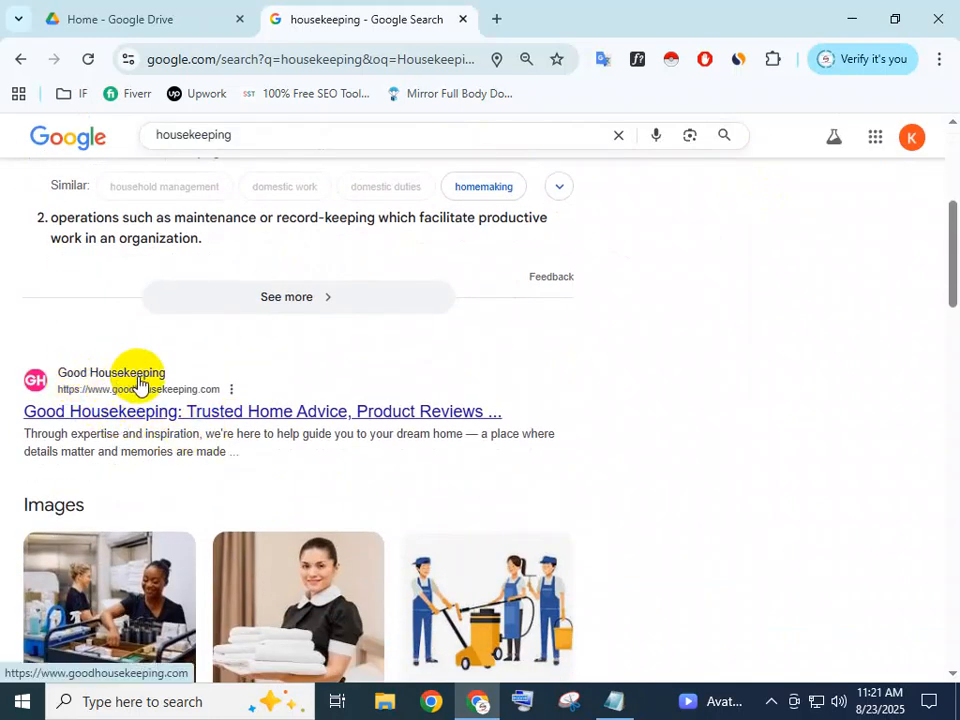
right_click(141, 407)
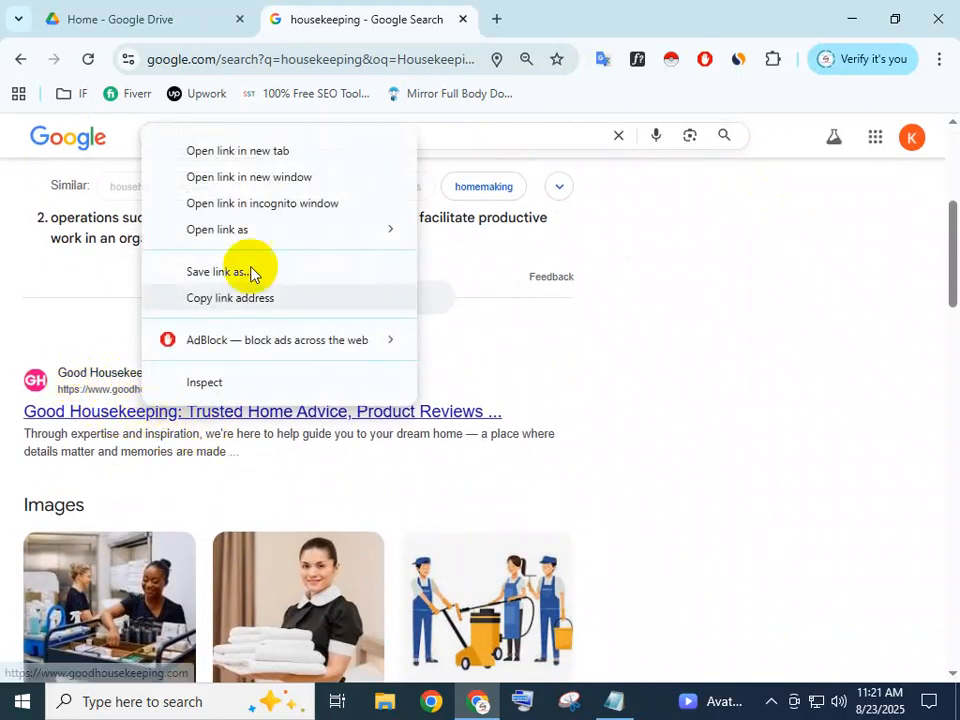
click(242, 150)
click(640, 8)
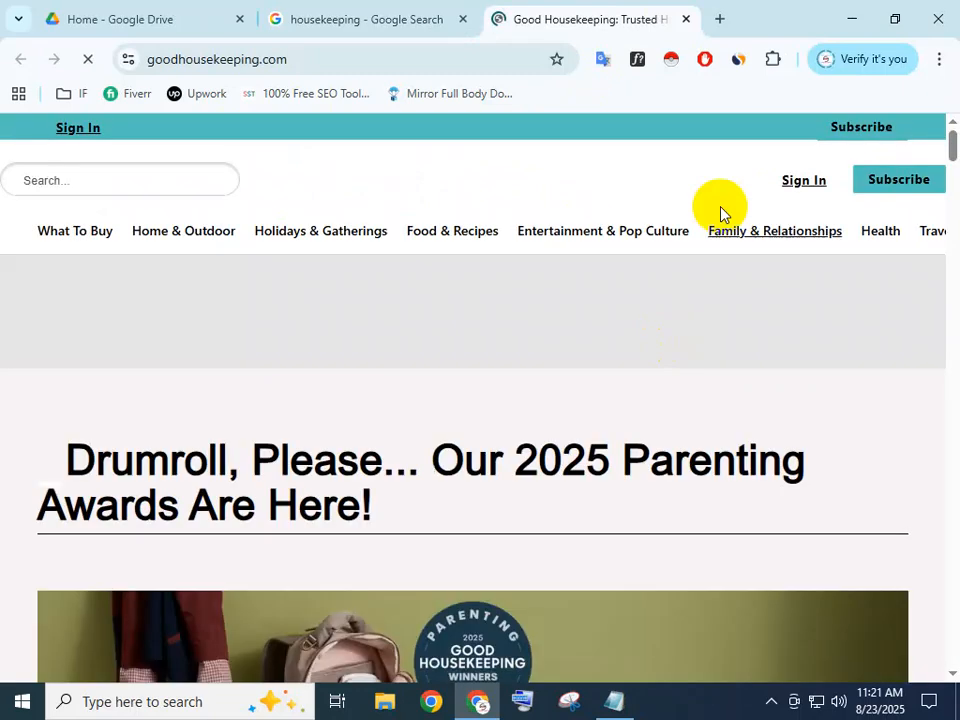
Scroll through the Good Housekeeping homepage
scroll(244, 361, down, 2)
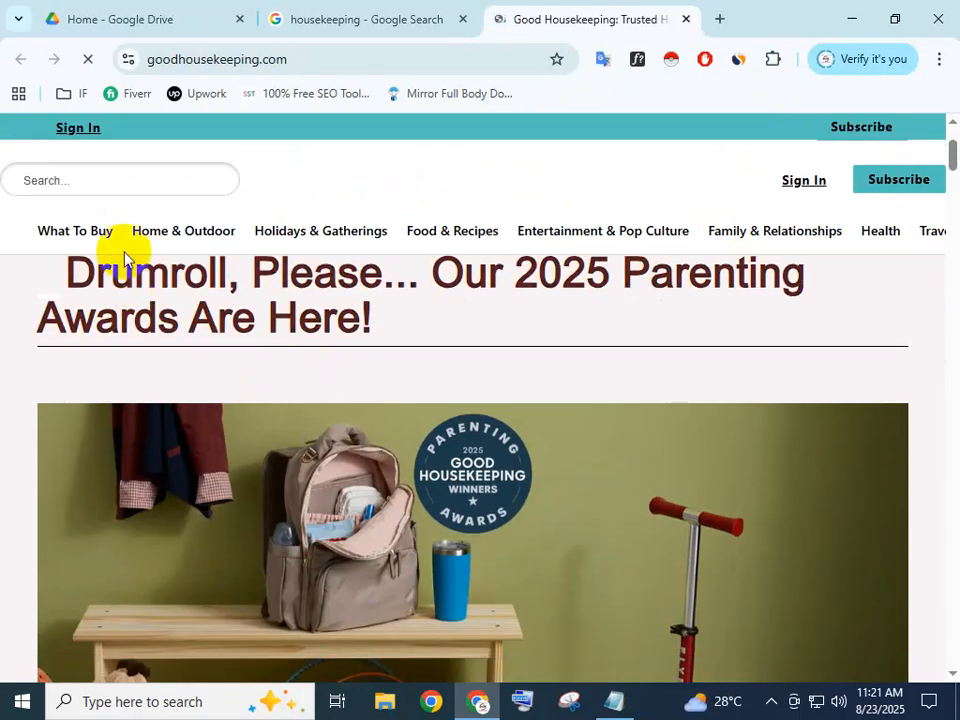
scroll(123, 252, up, 2)
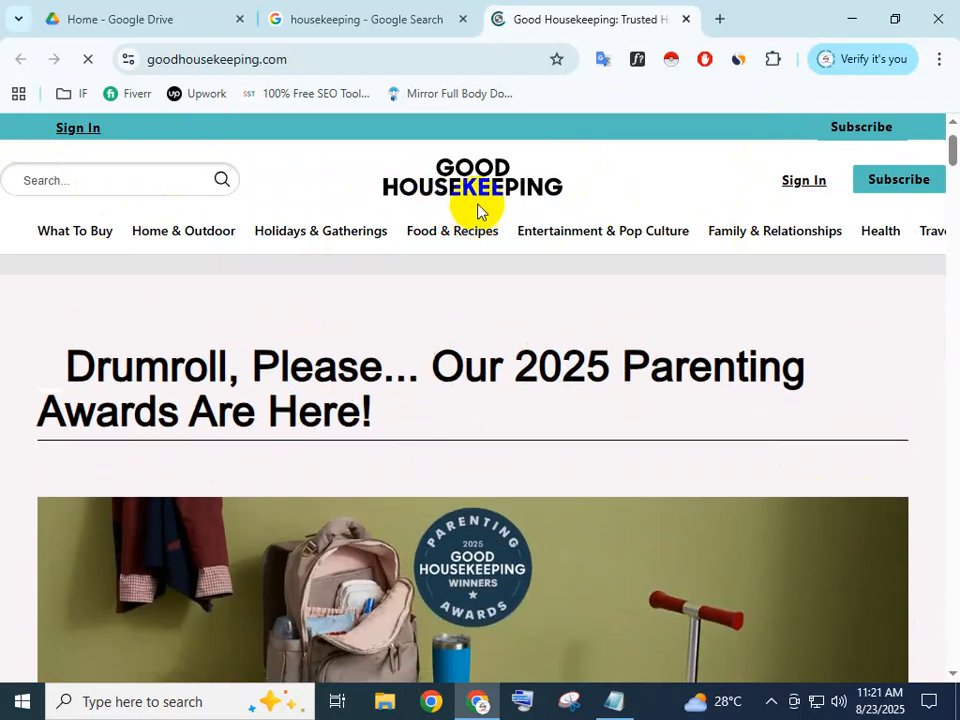
scroll(476, 260, down, 4)
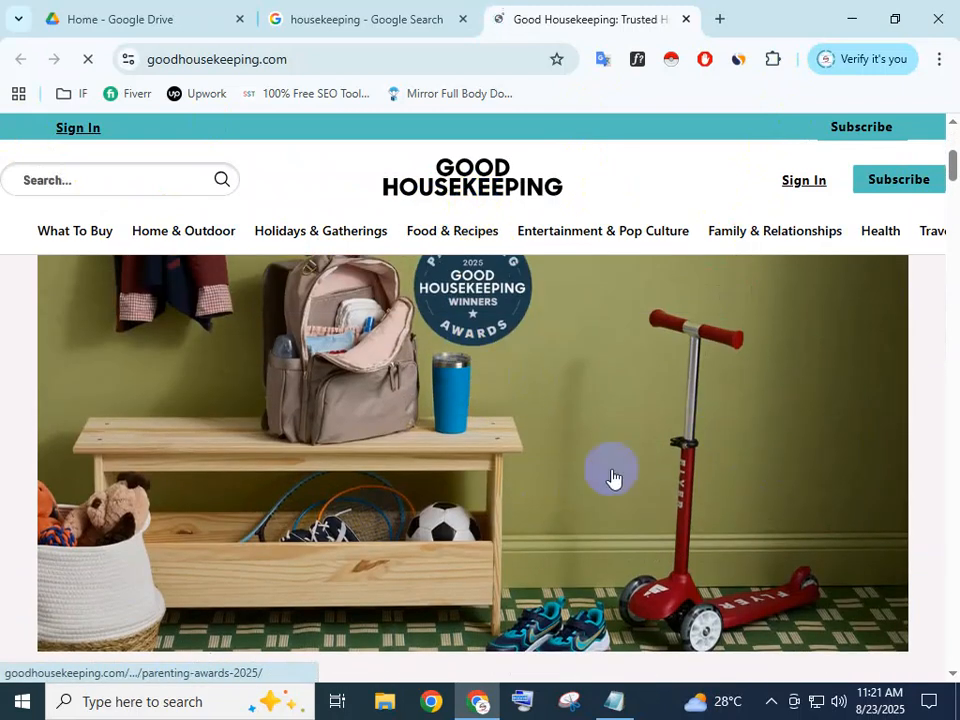
scroll(590, 490, down, 4)
scroll(236, 390, down, 3)
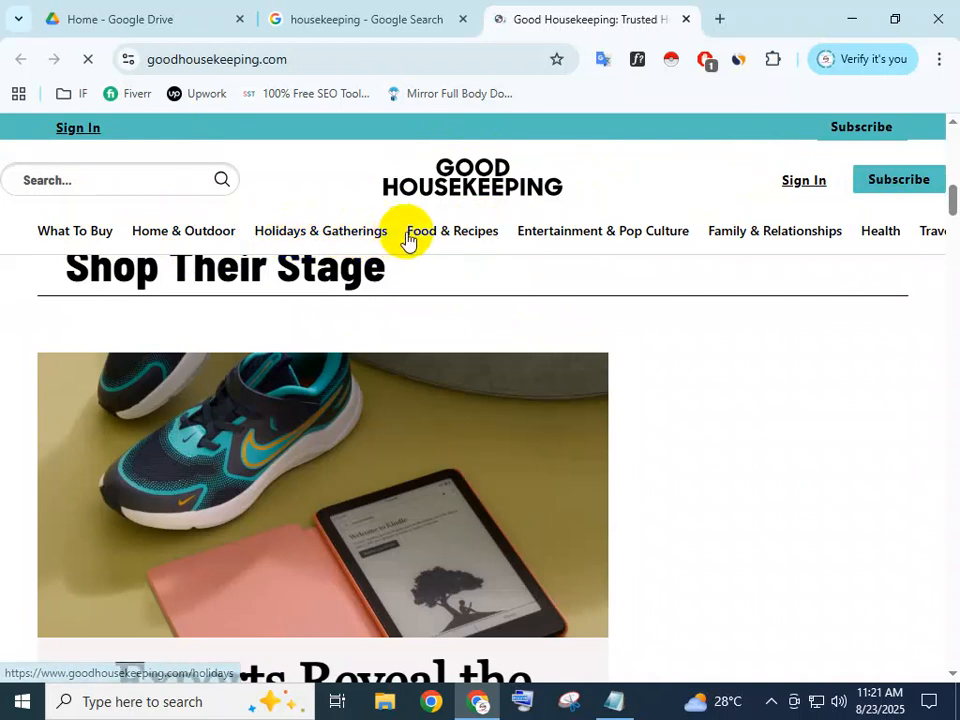
Look over the Entertainment, Family and Food menus, then bring the SEO notes forward
mouse_move(558, 197)
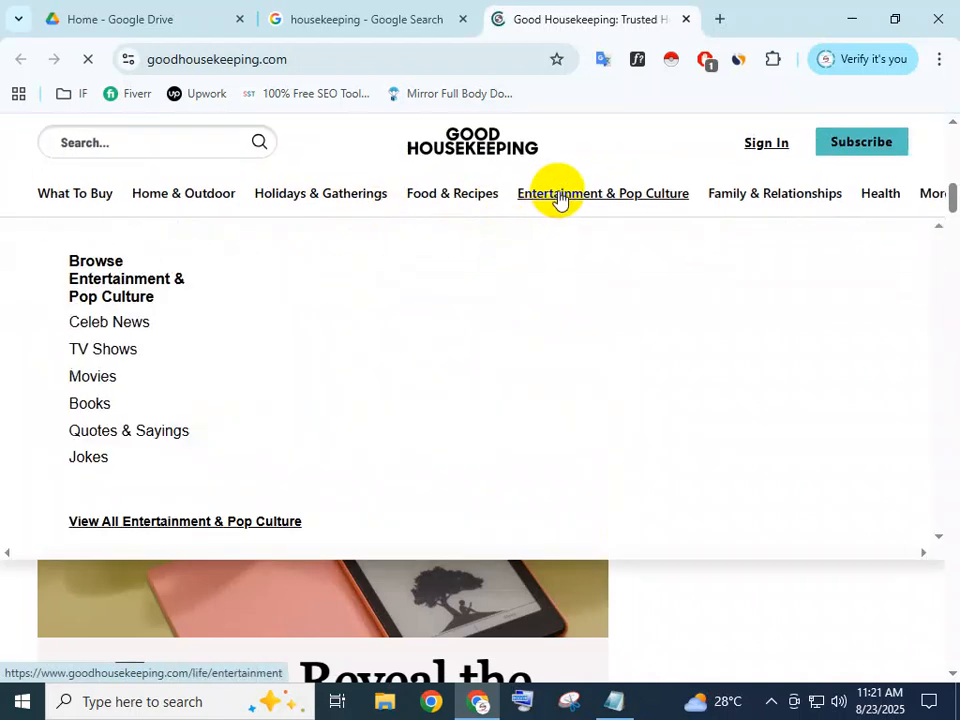
mouse_move(731, 200)
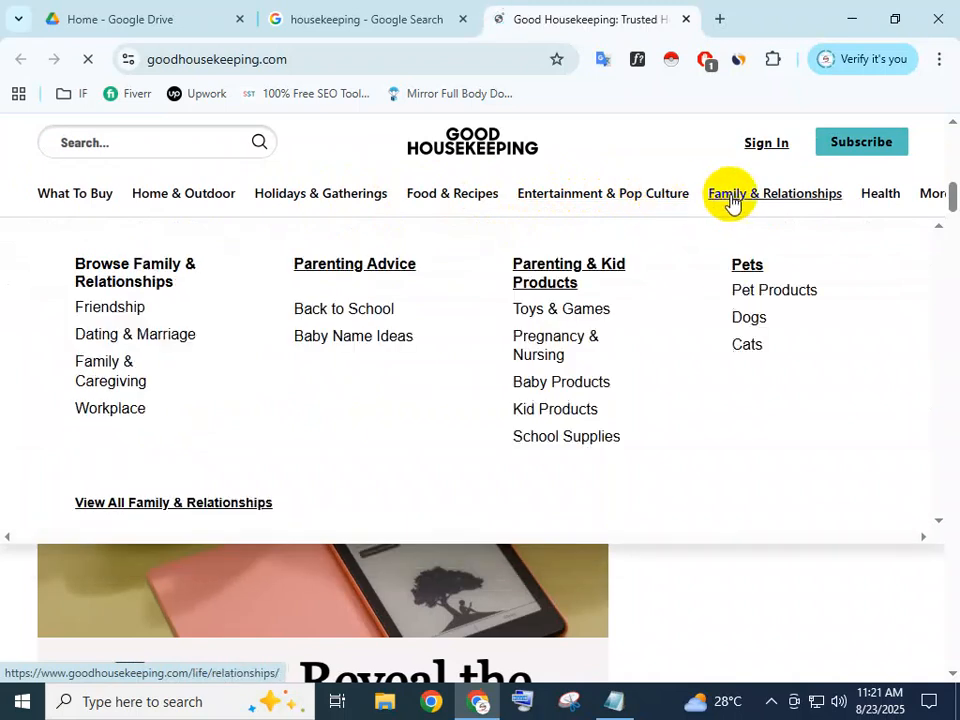
mouse_move(467, 199)
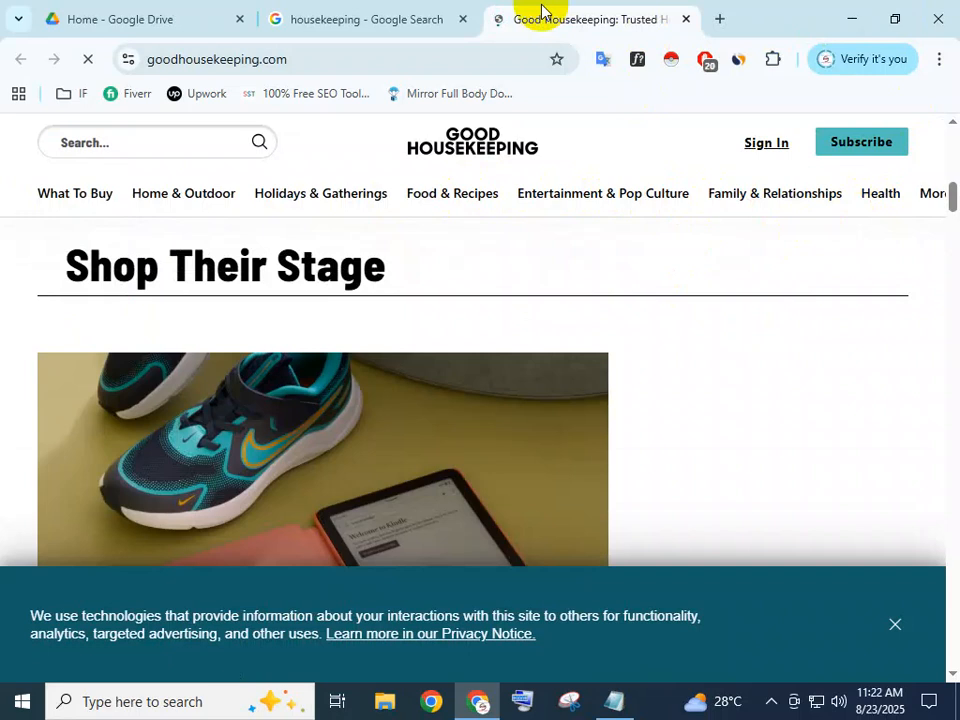
click(614, 697)
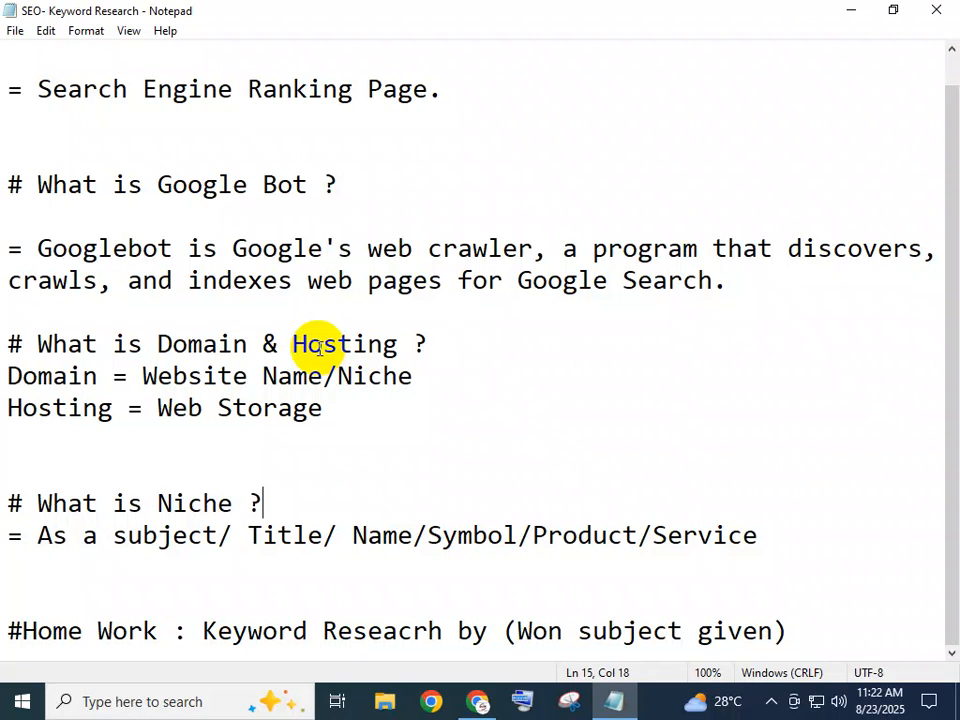
Minimize the keyword research notes to get back to the web page
click(851, 12)
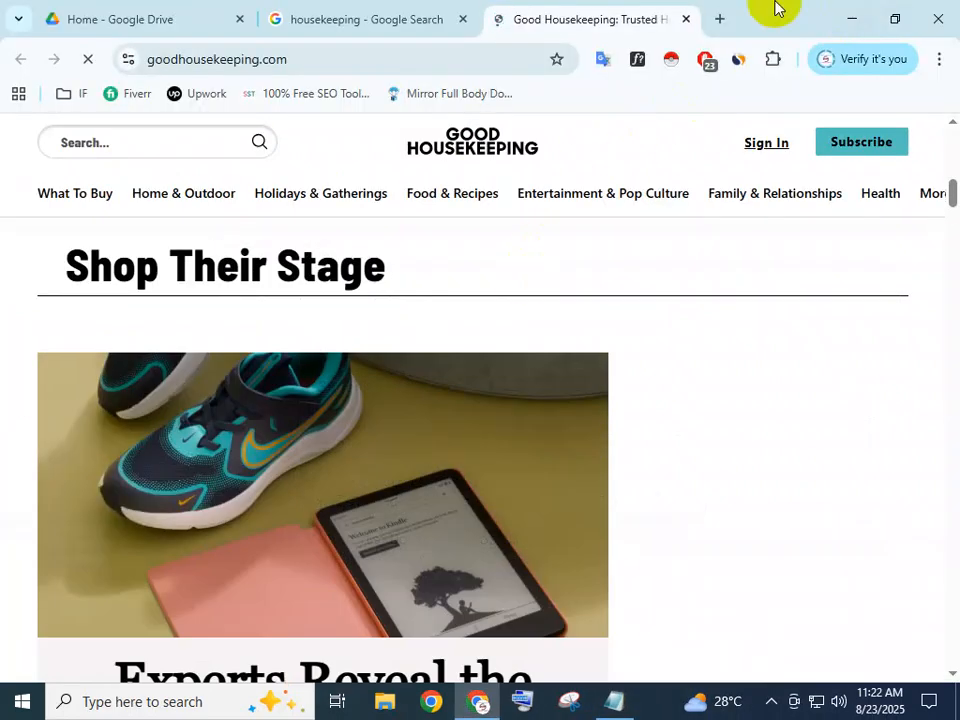
click(614, 701)
click(370, 156)
click(851, 12)
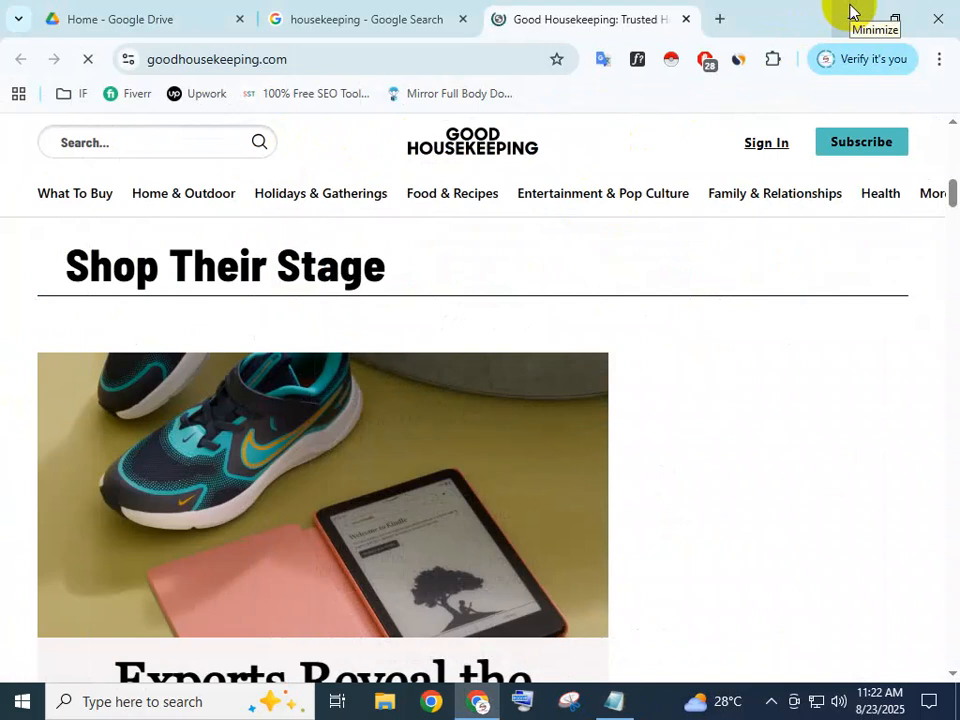
Refresh the desktop, then bring Chrome back up on its Google Drive home tab
click(851, 12)
right_click(521, 270)
click(567, 323)
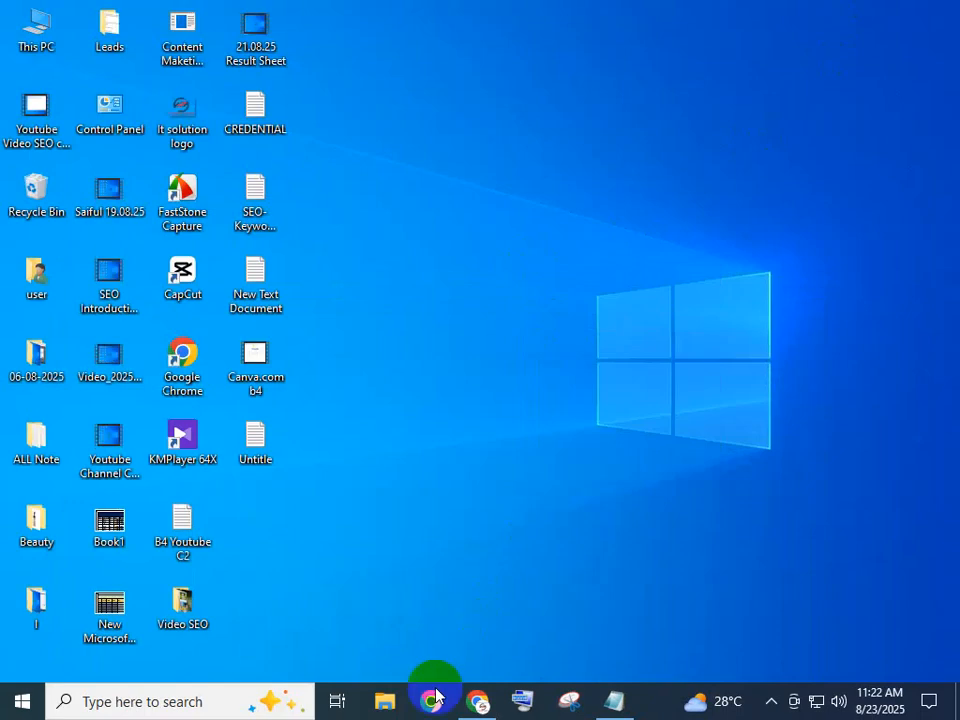
click(478, 700)
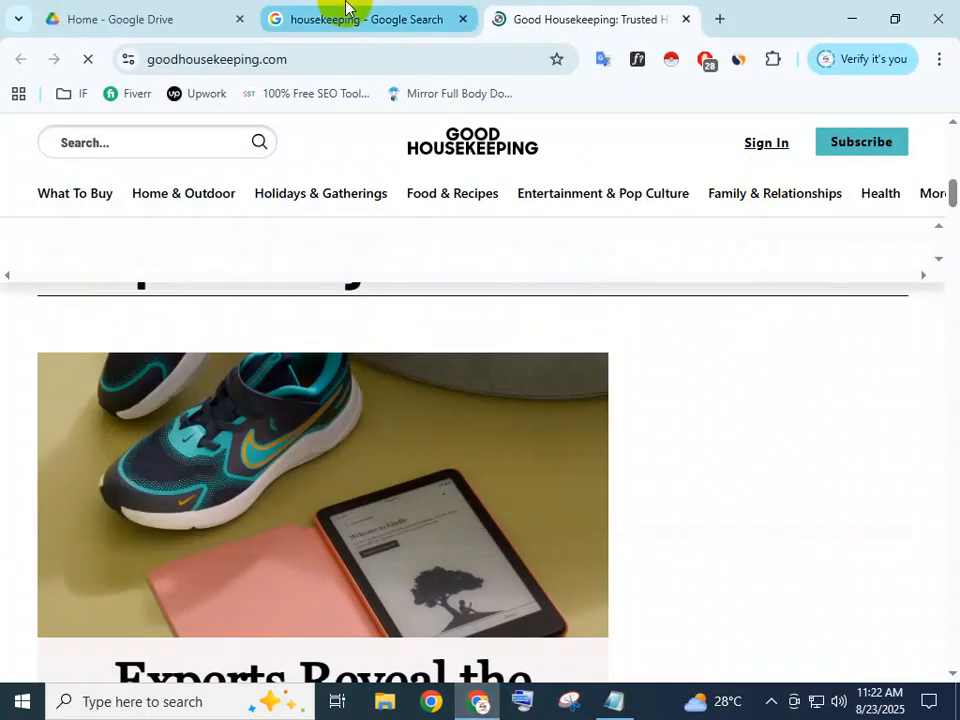
click(122, 17)
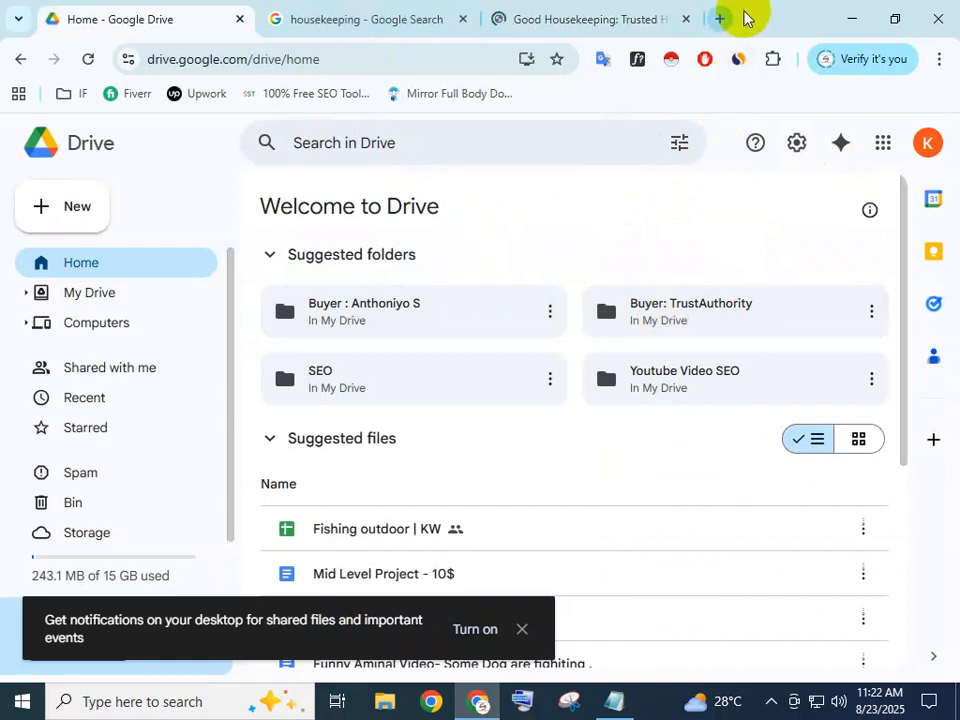
Open the allrecipes.com | KW document from the first buyer's folder on Drive home
scroll(549, 401, down, 5)
scroll(540, 411, up, 3)
scroll(491, 435, down, 2)
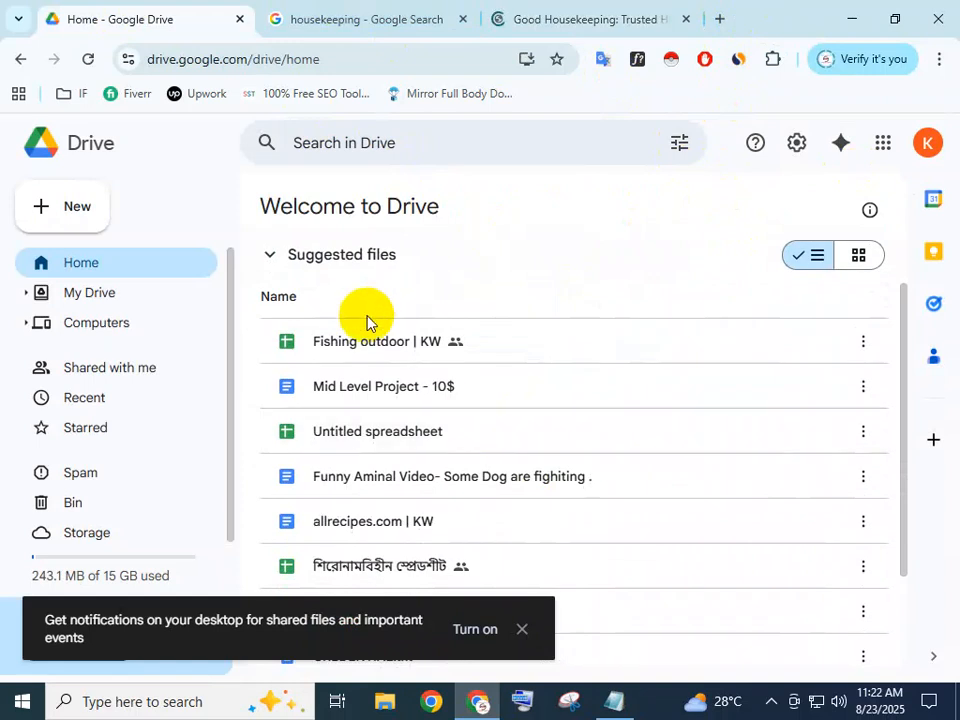
scroll(392, 372, down, 1)
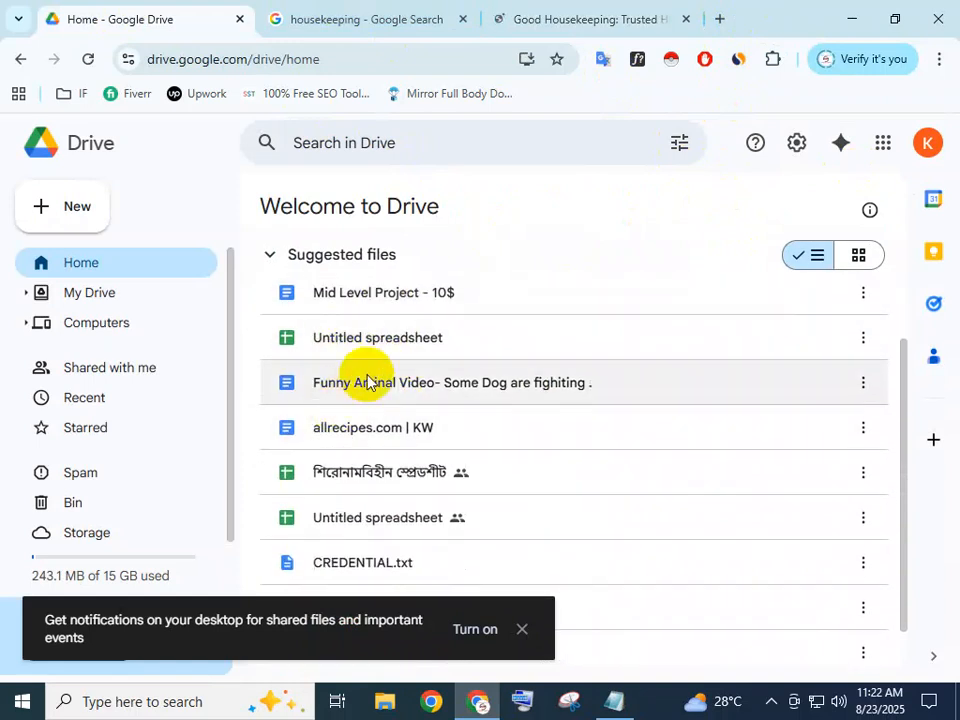
scroll(367, 382, up, 3)
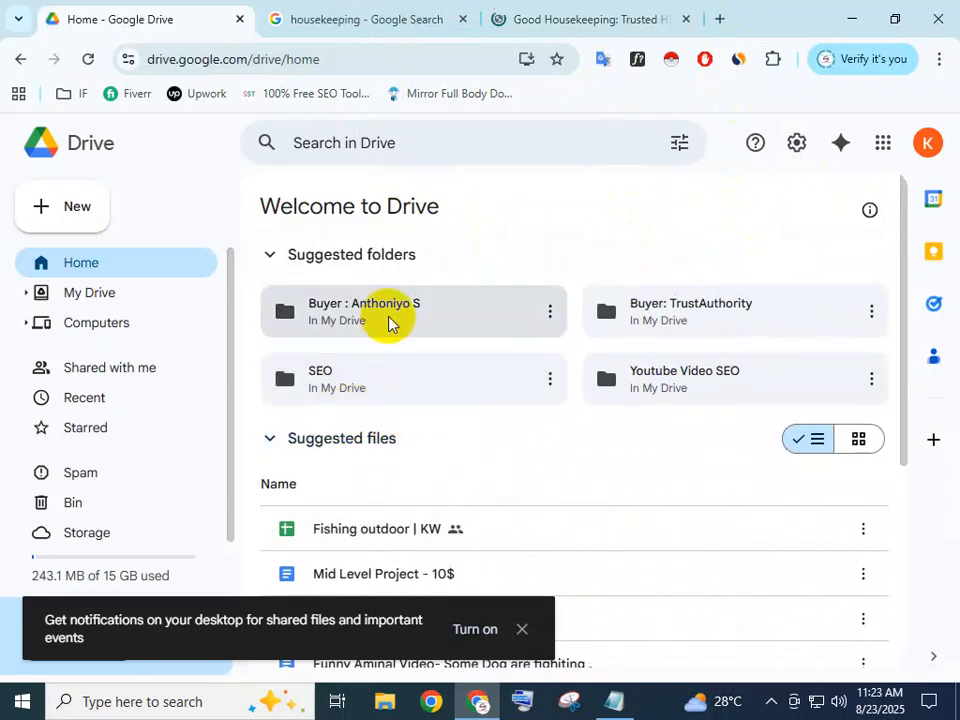
double_click(378, 326)
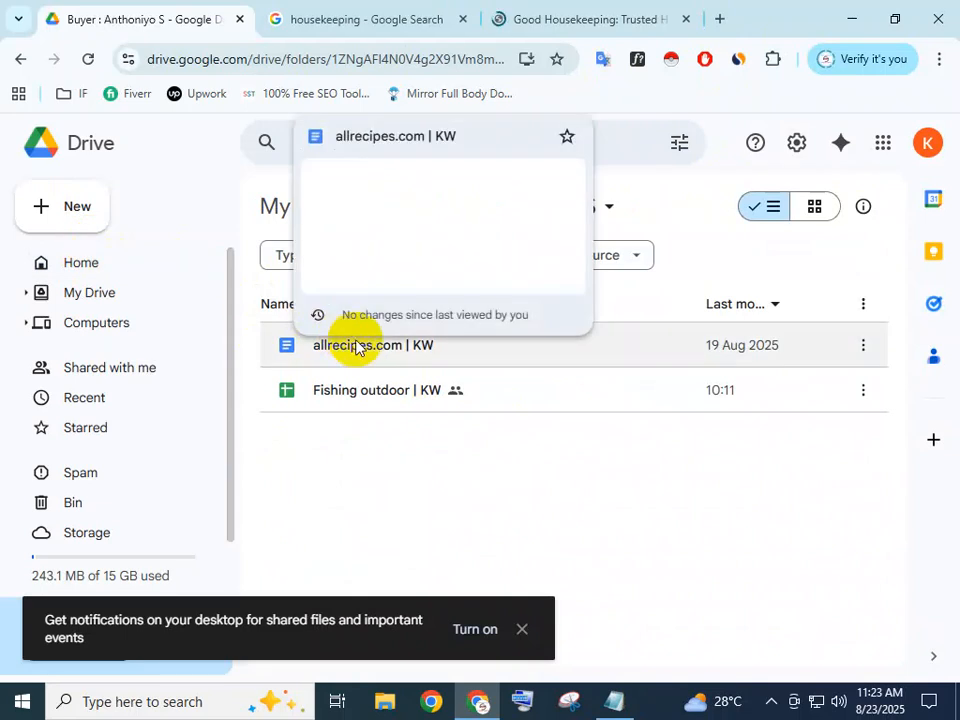
double_click(356, 346)
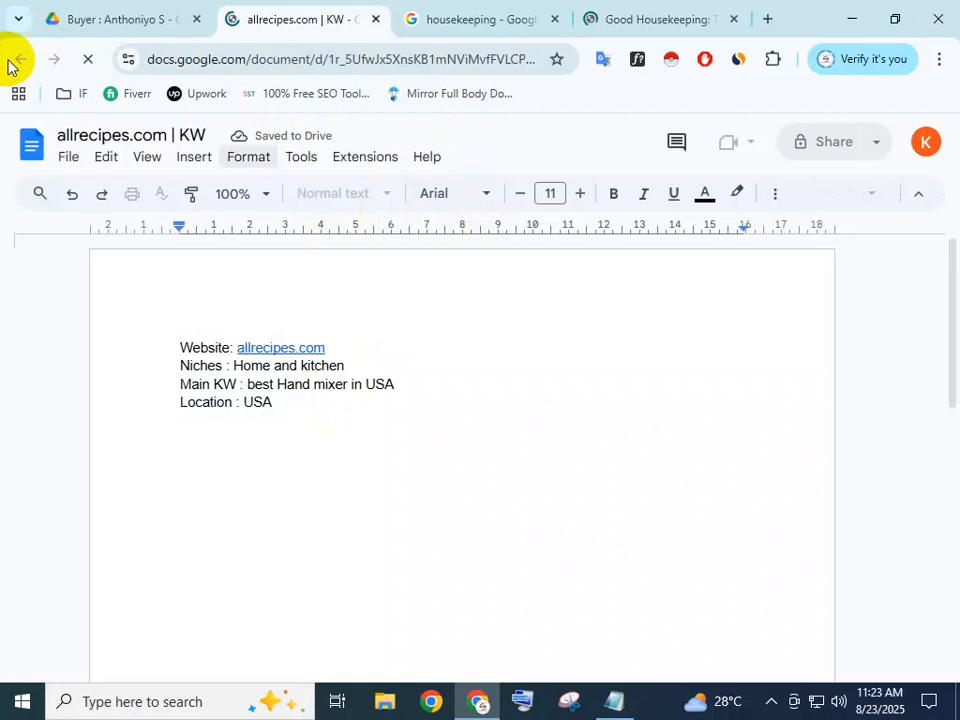
Close the allrecipes doc and open the Fishing outdoor | KW sheet from the first buyer's folder
click(375, 19)
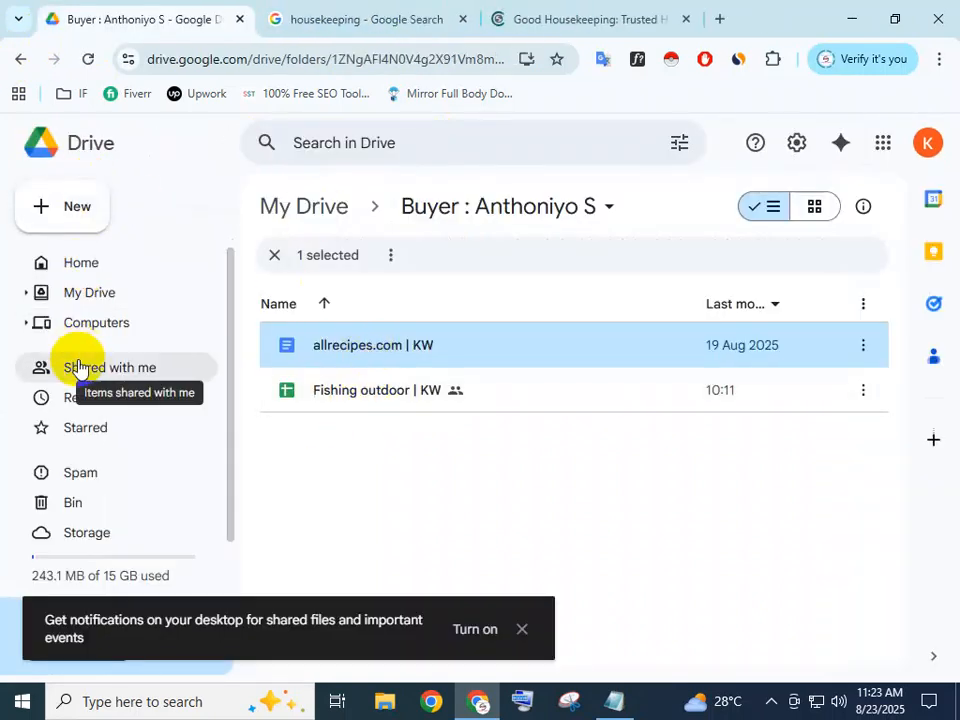
click(86, 296)
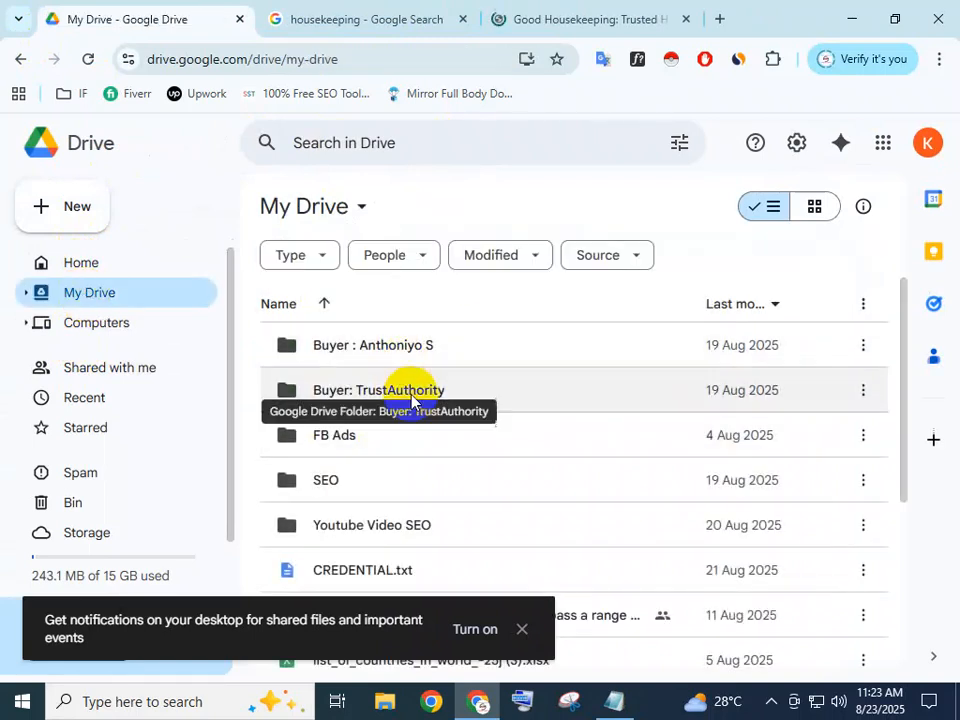
double_click(413, 357)
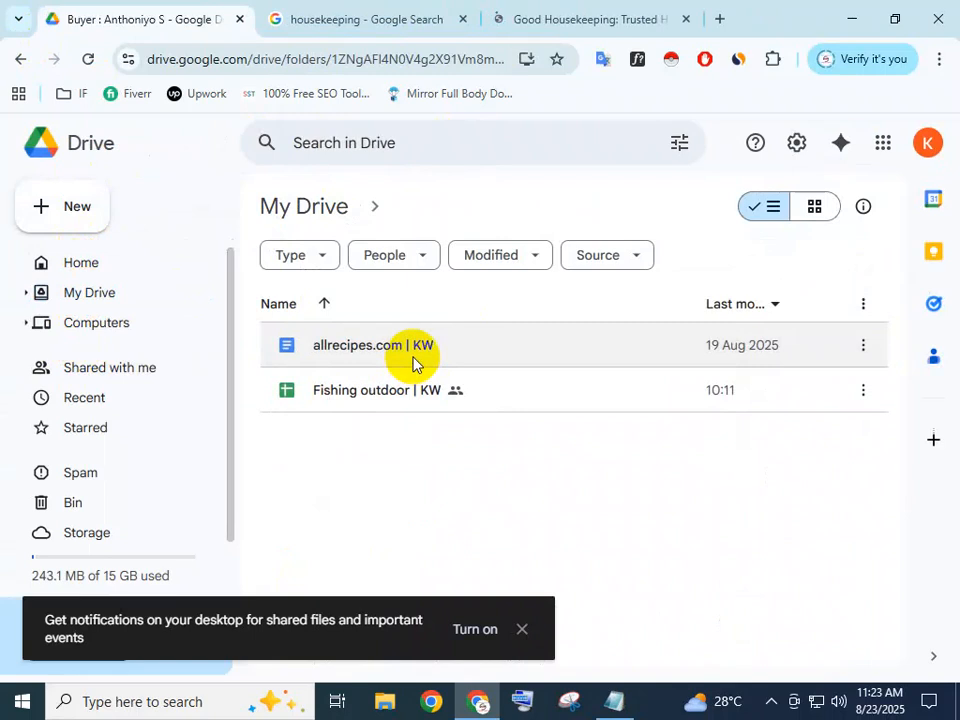
double_click(396, 392)
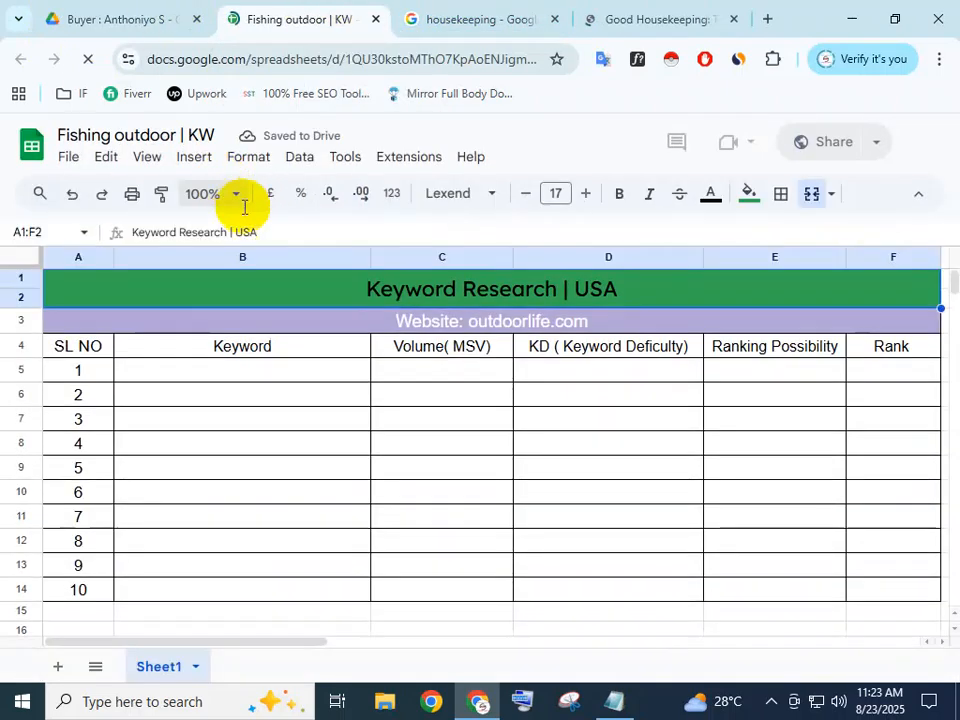
Minimize and restore Chrome, then return to the top-level My Drive folder list
click(851, 19)
click(478, 700)
click(489, 12)
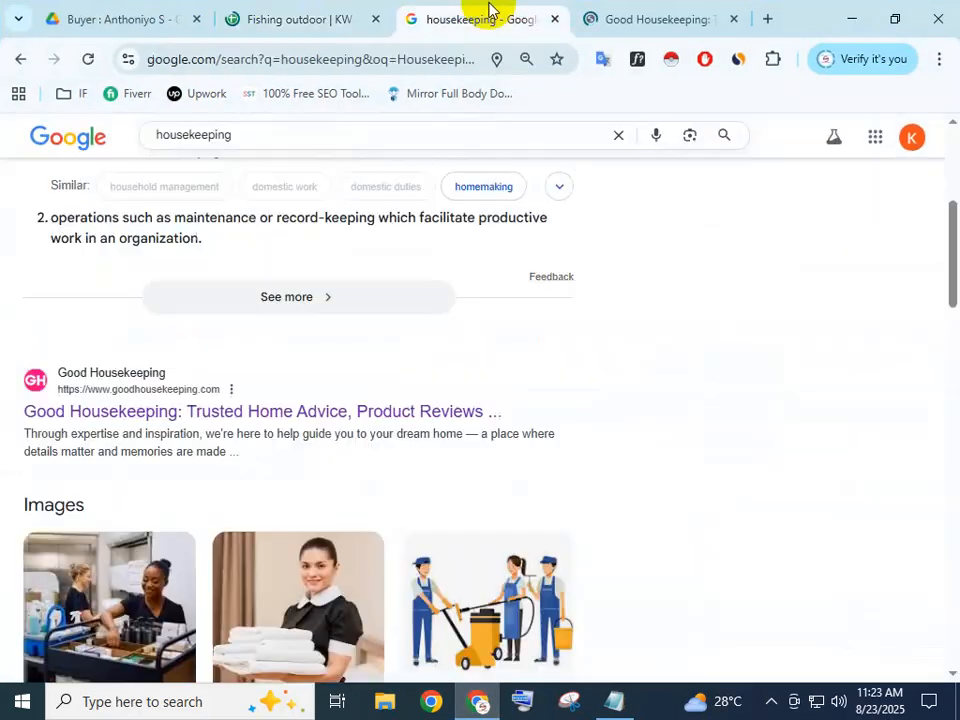
click(127, 14)
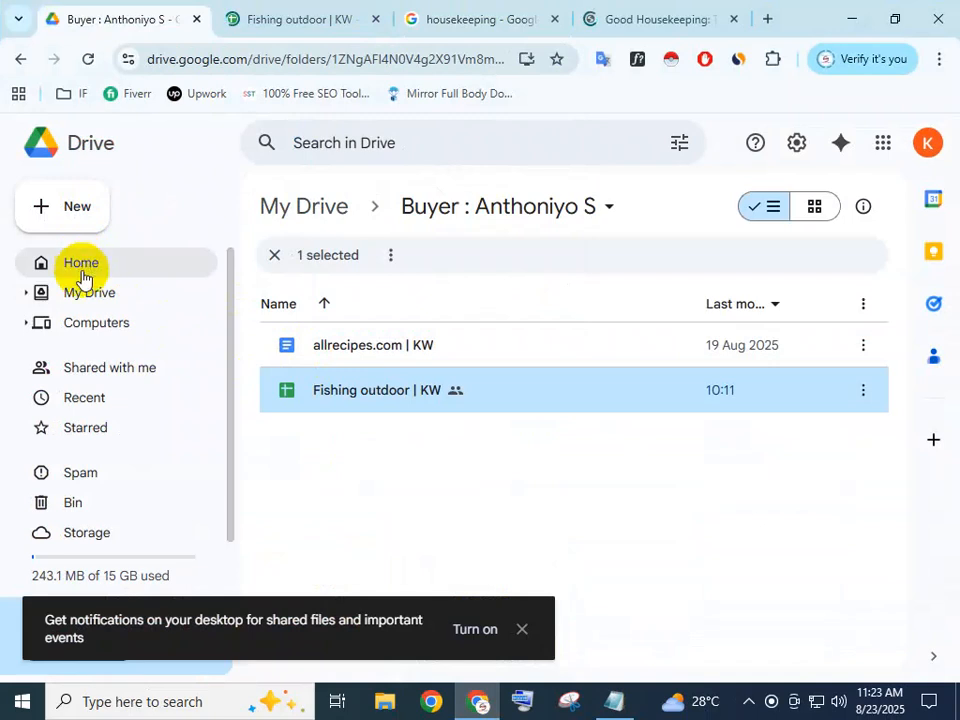
click(82, 293)
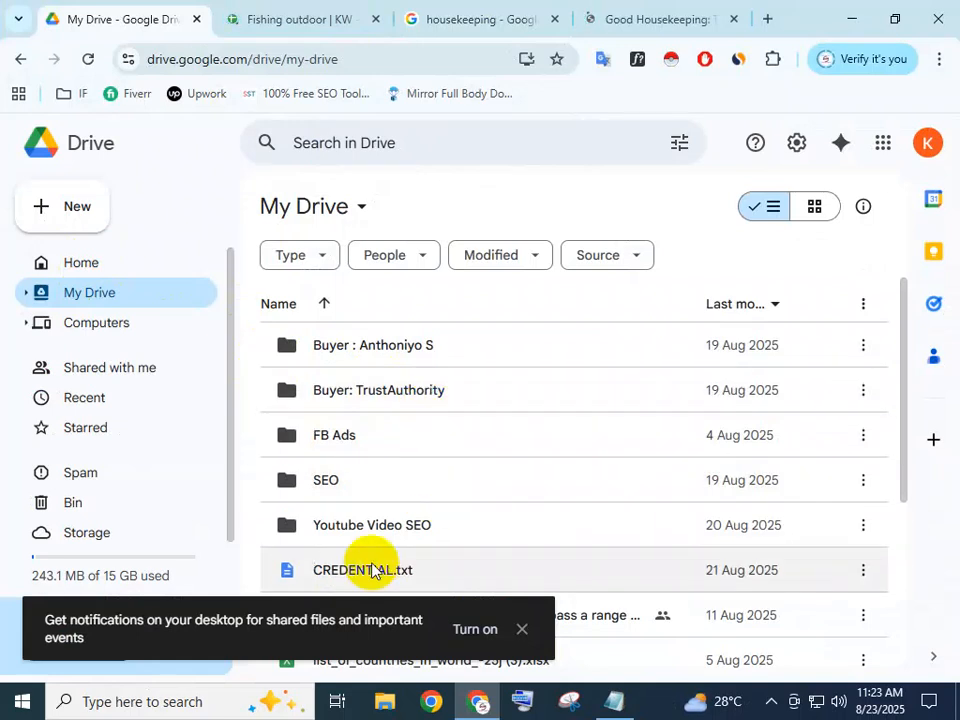
Open Mid Level Project - 10$ from the second buyer folder, then close the Good Housekeeping tab
double_click(408, 393)
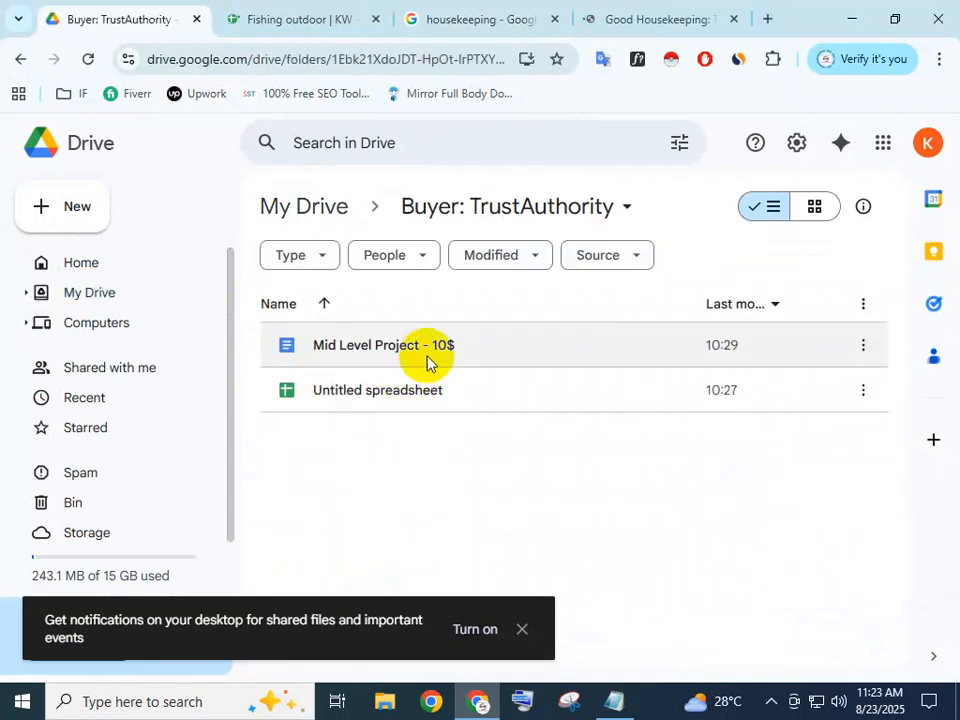
double_click(427, 362)
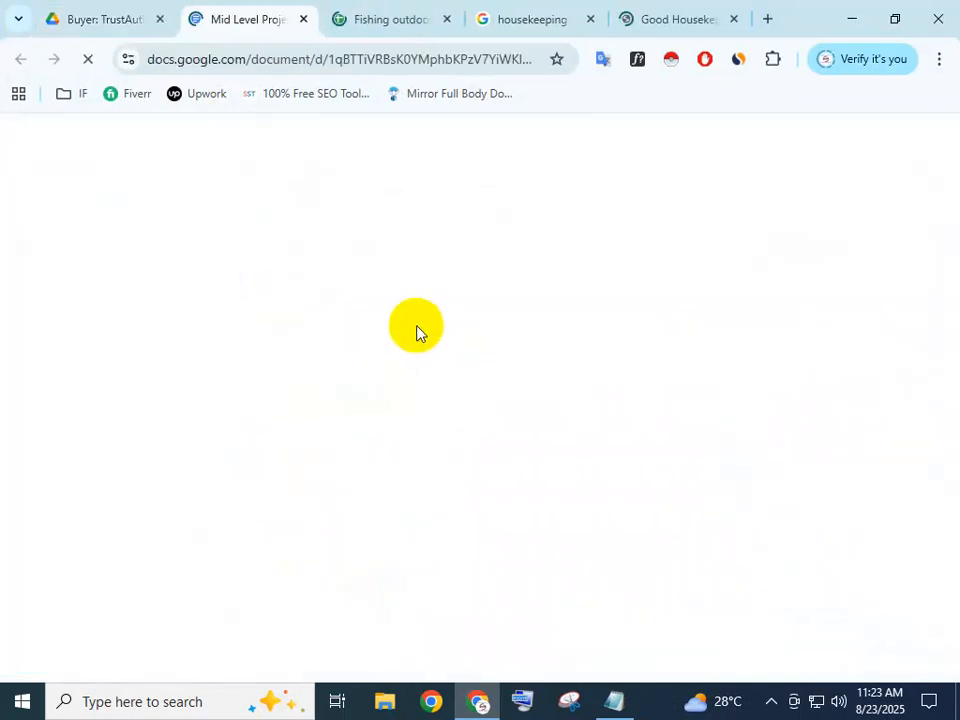
mouse_move(368, 10)
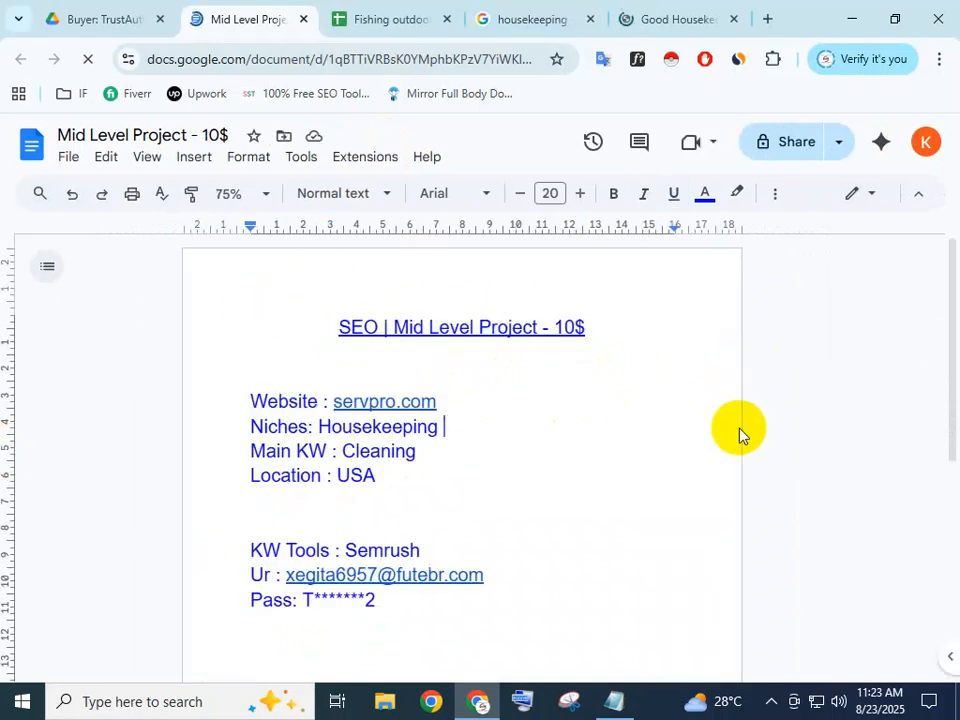
click(712, 22)
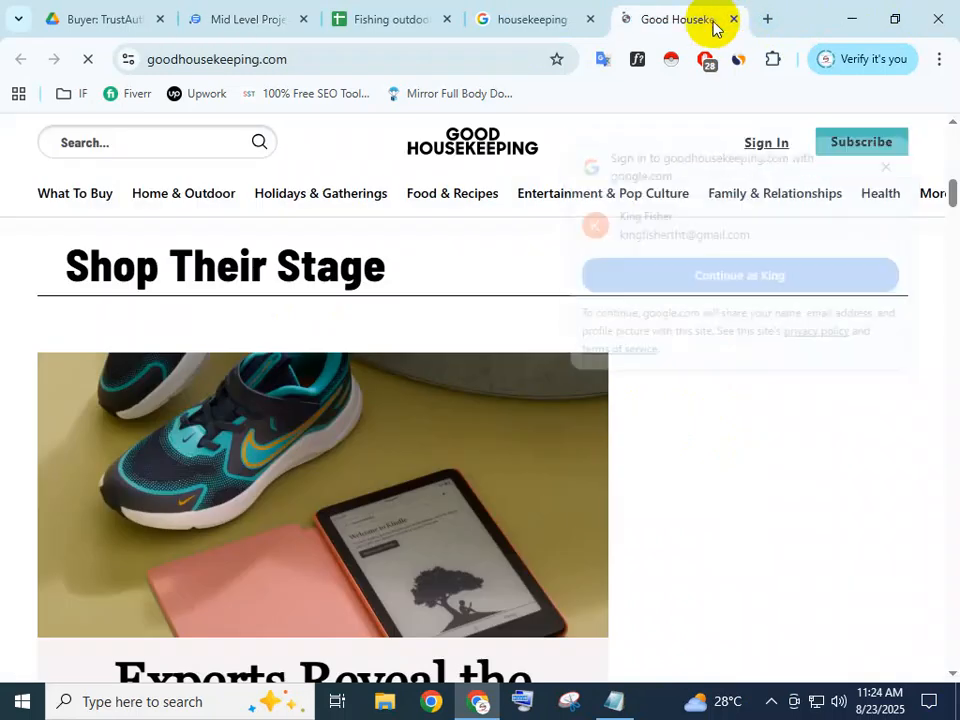
click(734, 20)
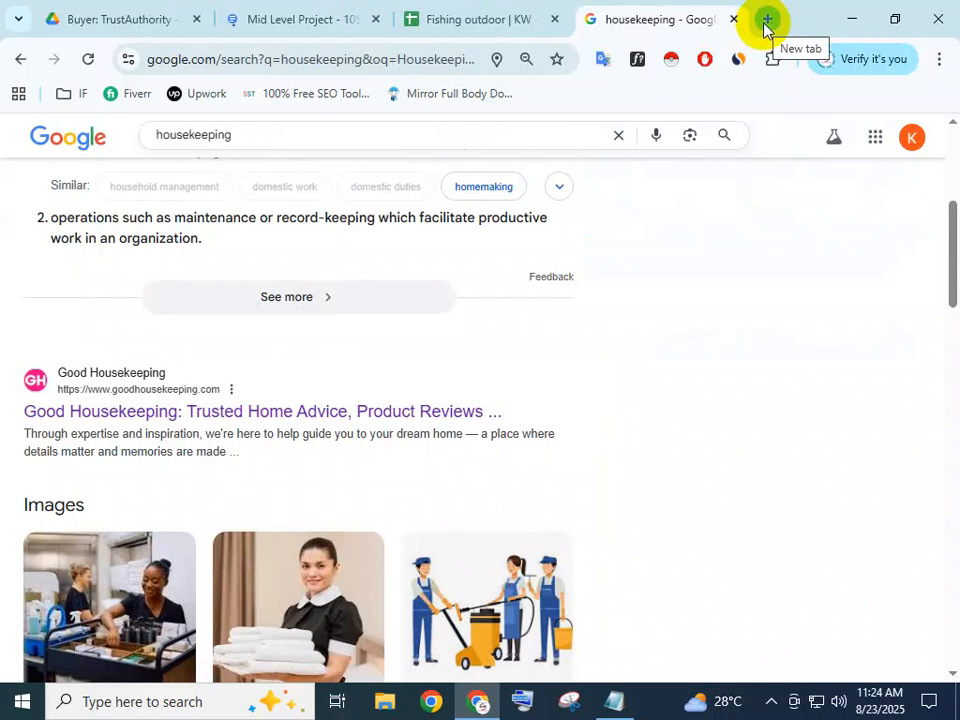
Open a new Chrome tab and go to upwork.com using the address-bar autocomplete
click(767, 19)
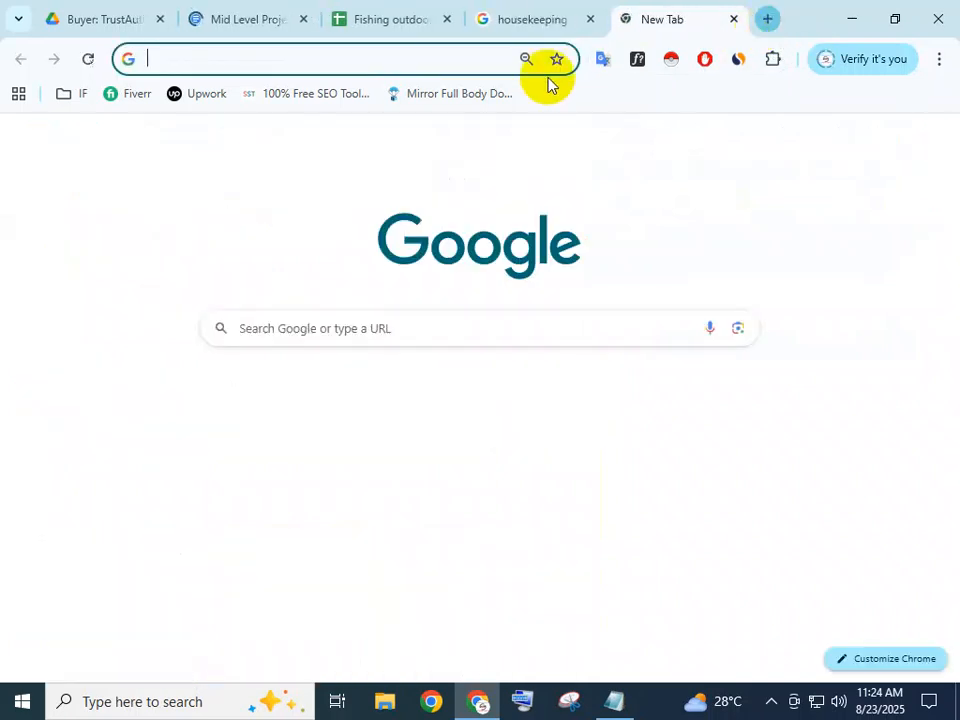
click(358, 62)
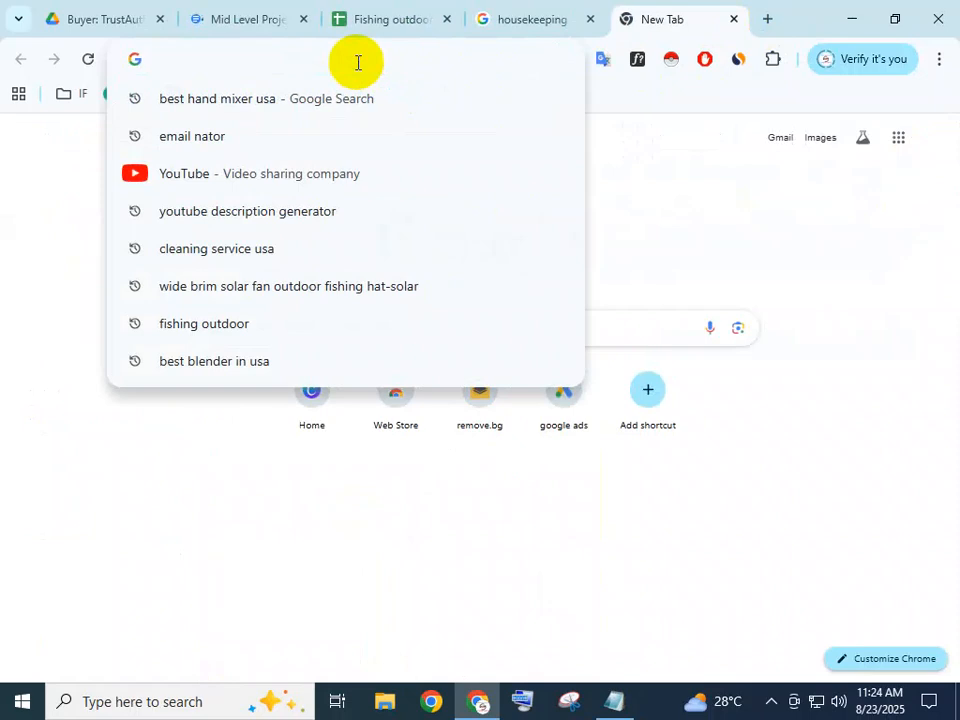
text(Up)
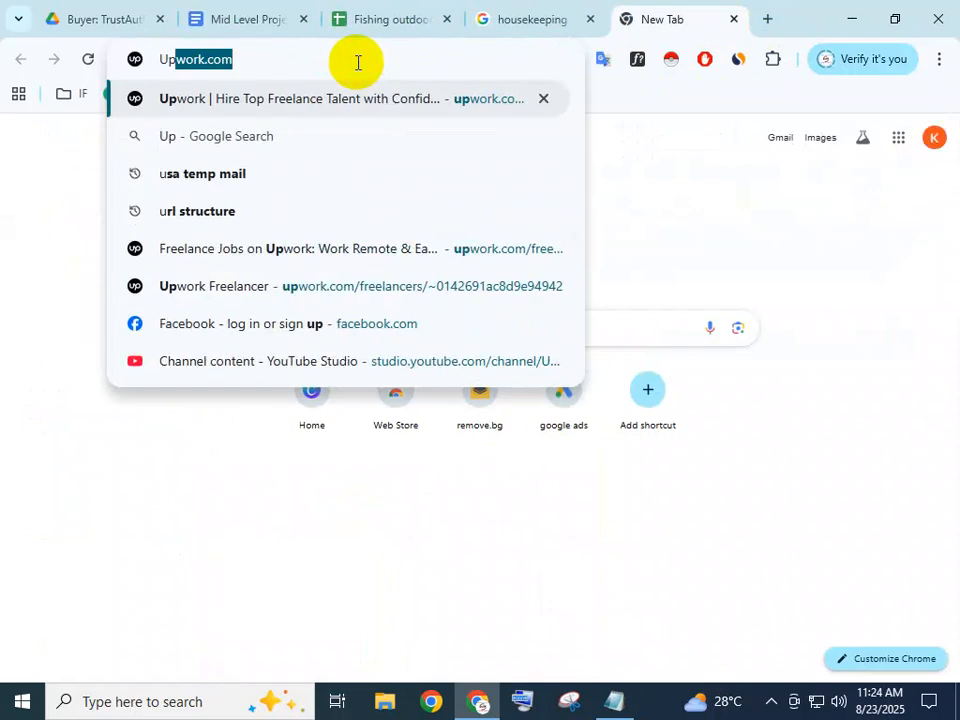
key(Right)
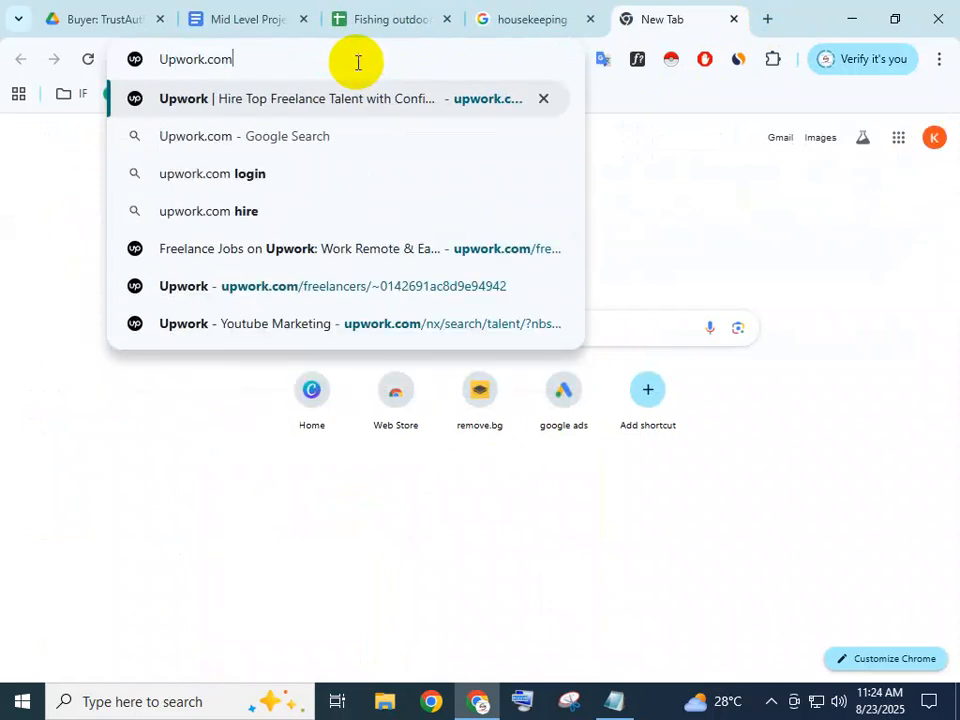
key(Return)
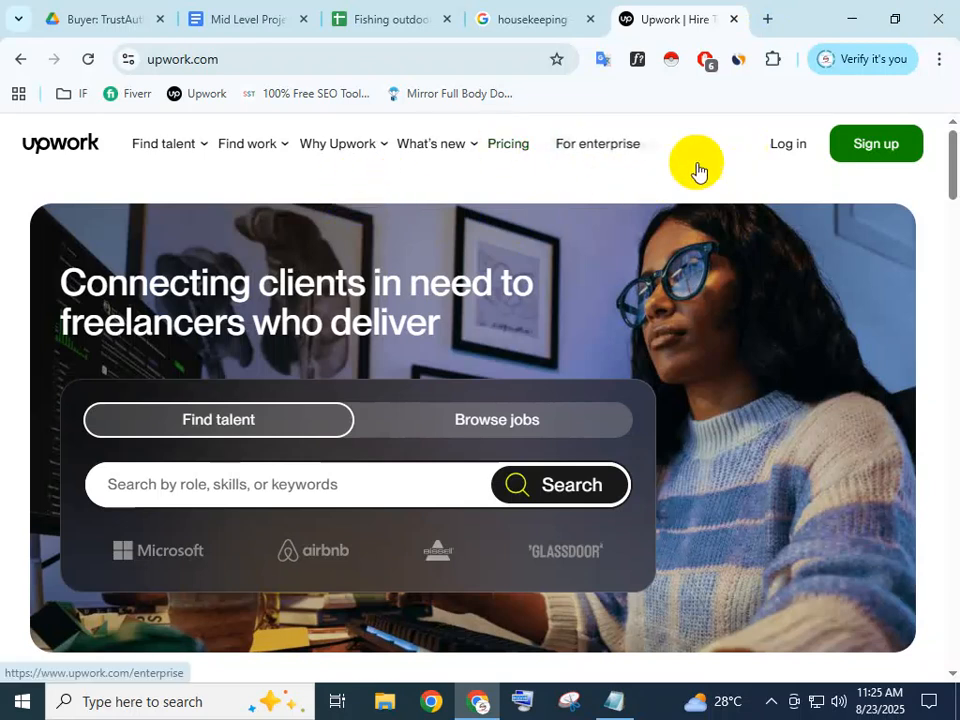
Choose 'Find work for your skills' from Upwork's Find work header menu
mouse_move(271, 146)
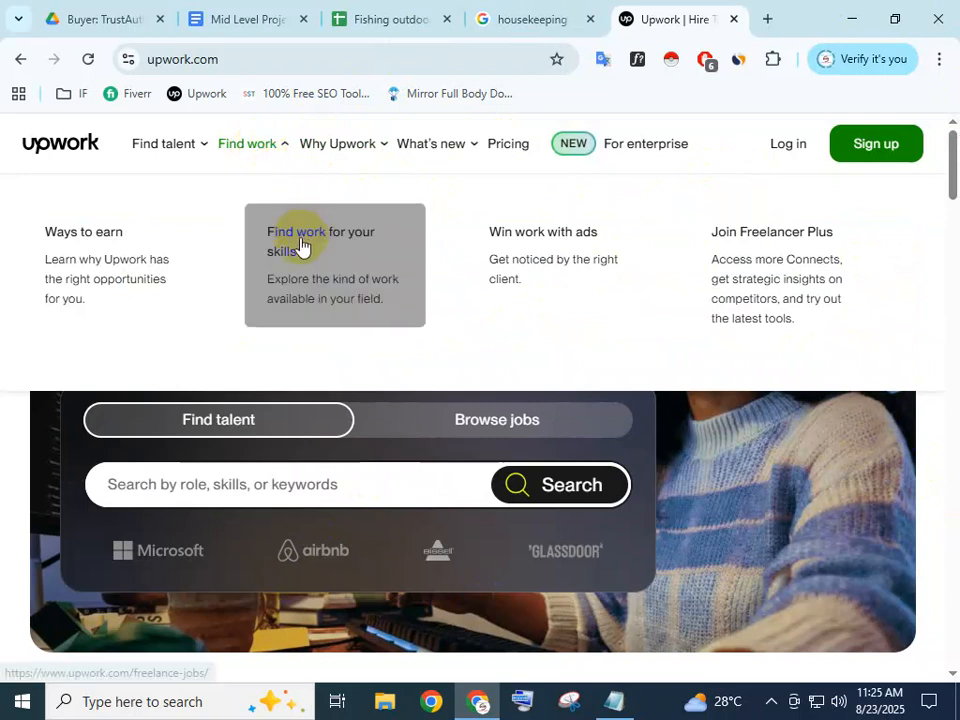
click(324, 253)
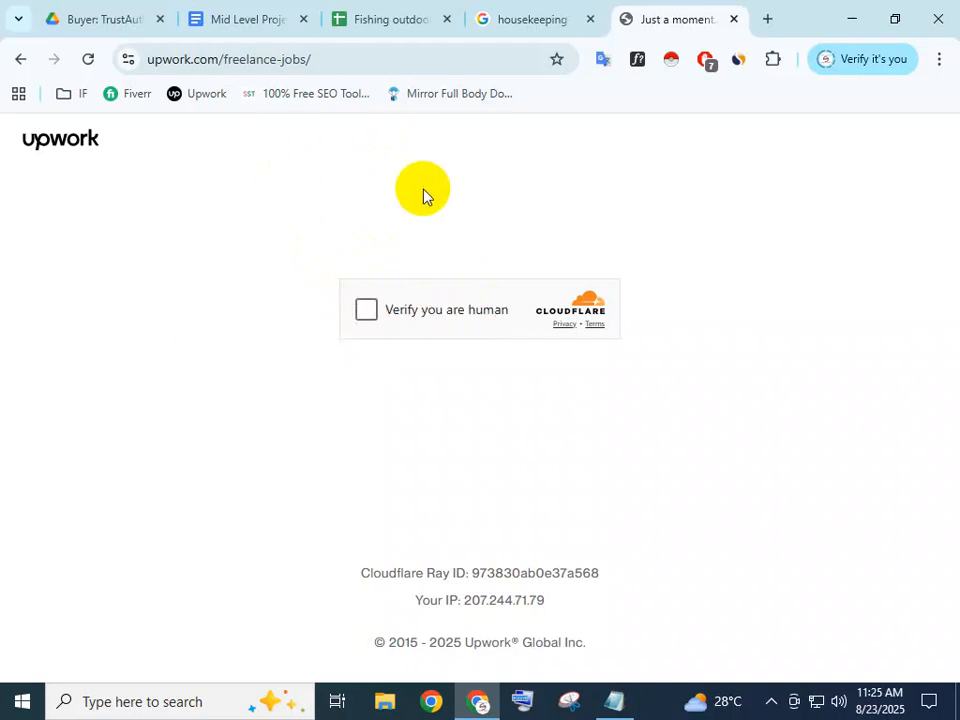
Pass the Cloudflare human check and pick Find work to reach the freelancer sign-up page
click(366, 312)
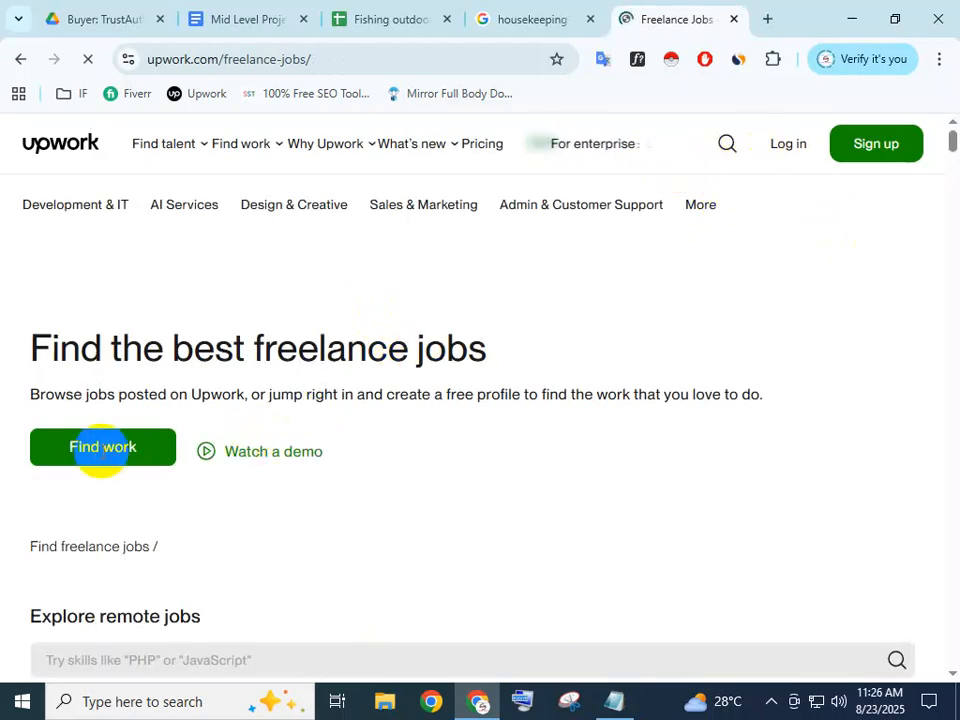
click(114, 466)
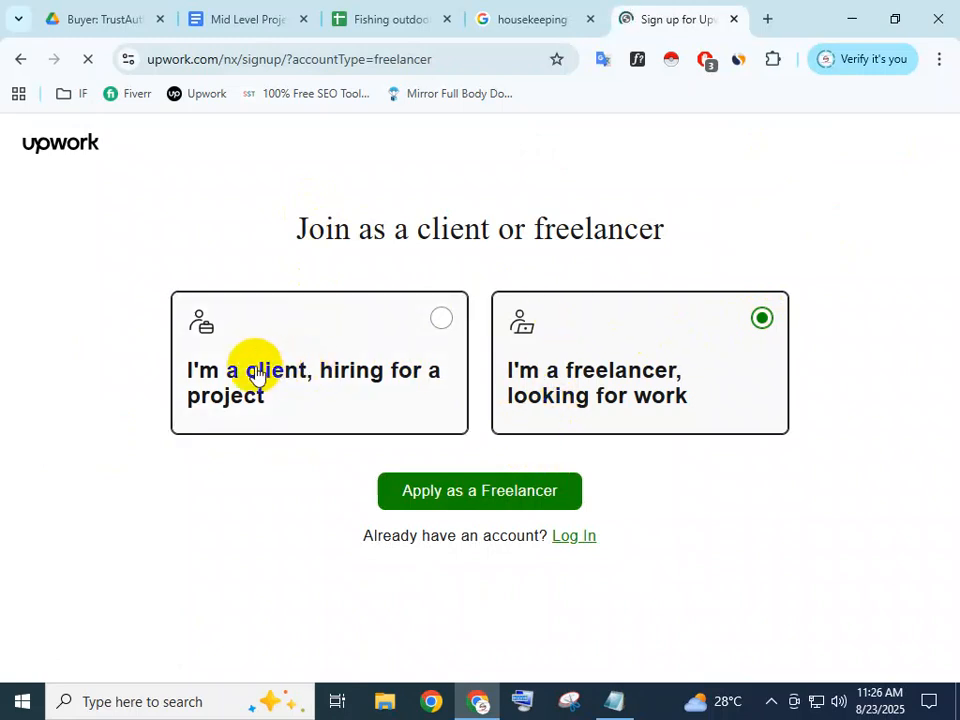
click(532, 14)
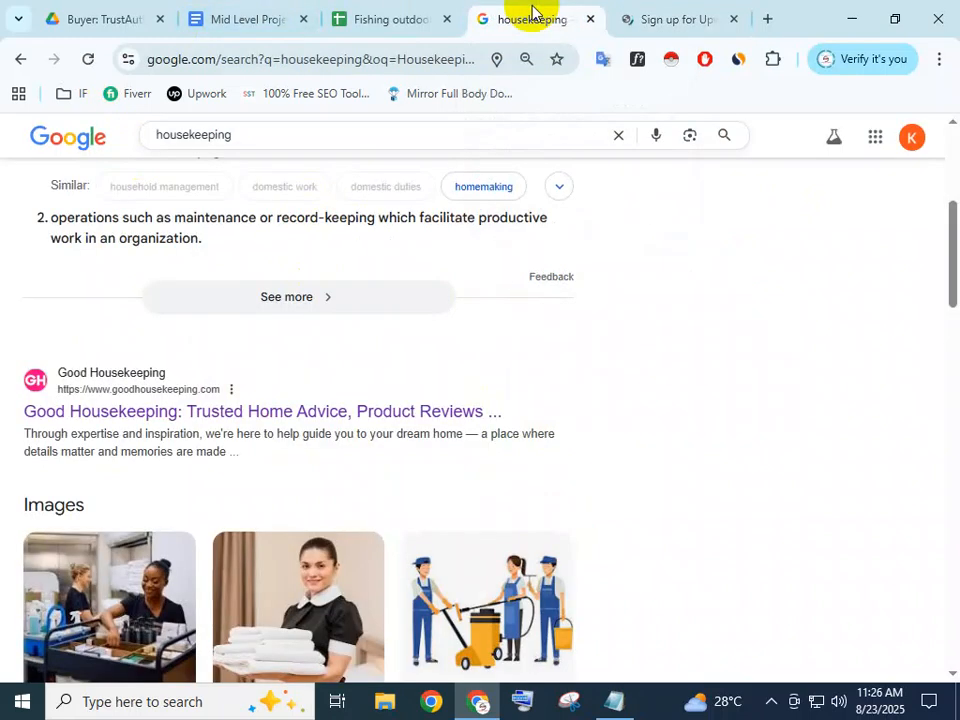
click(664, 14)
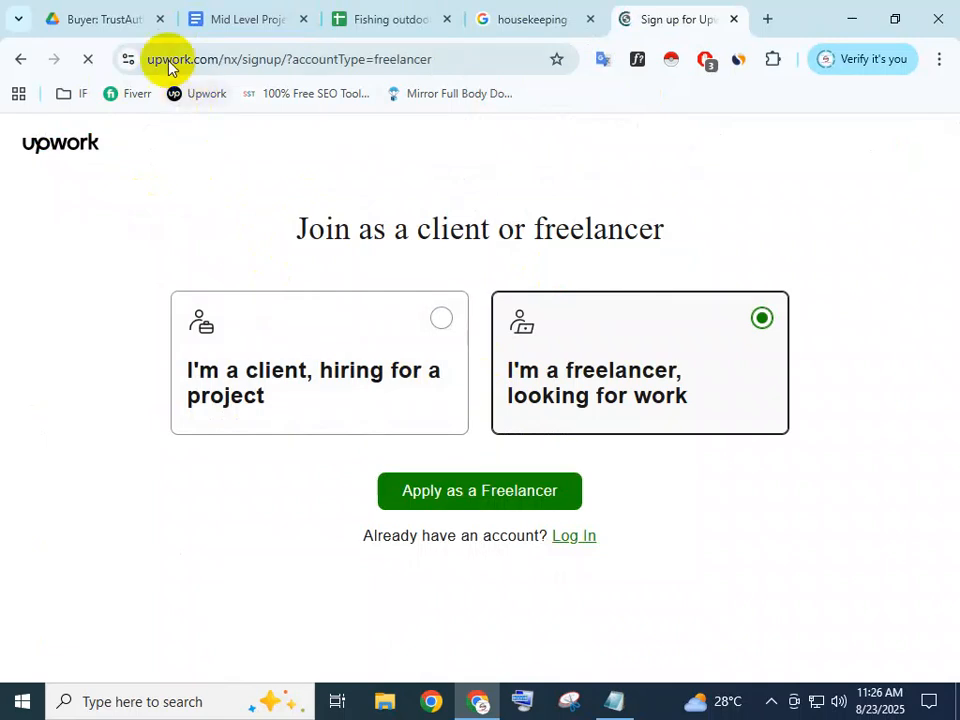
click(137, 15)
click(521, 10)
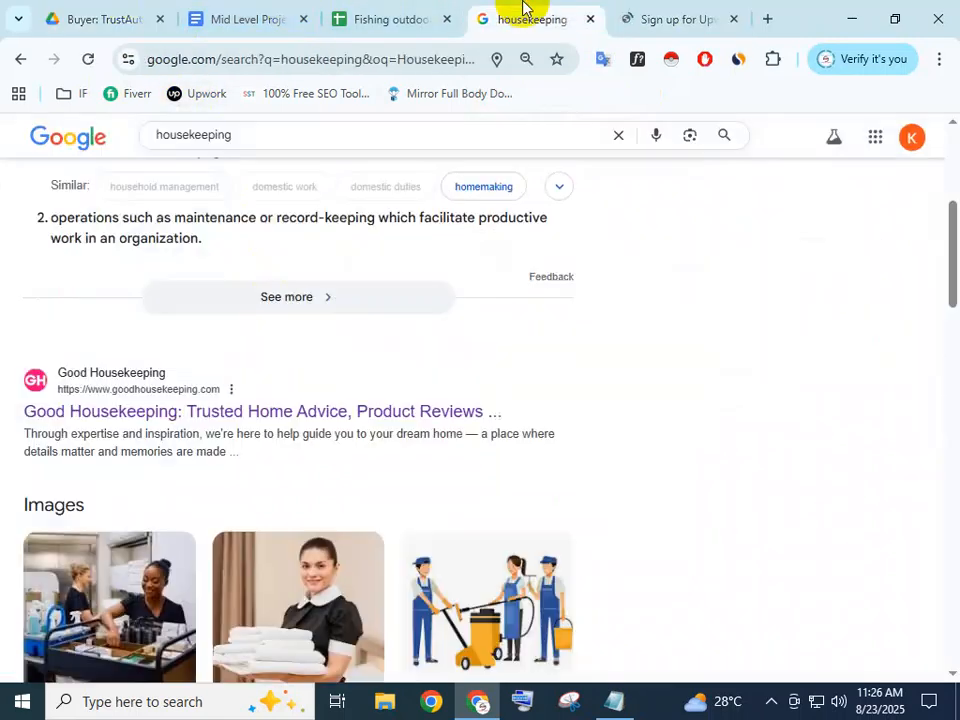
click(660, 12)
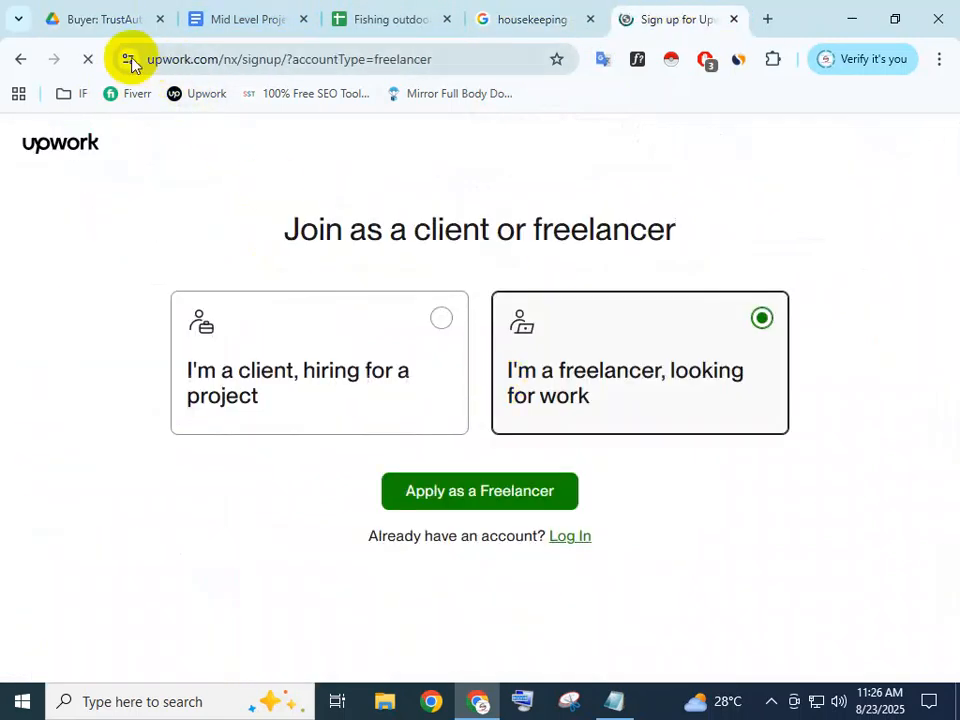
Pin the Browsec VPN extension, switch it off, and go back twice toward upwork.com
click(775, 62)
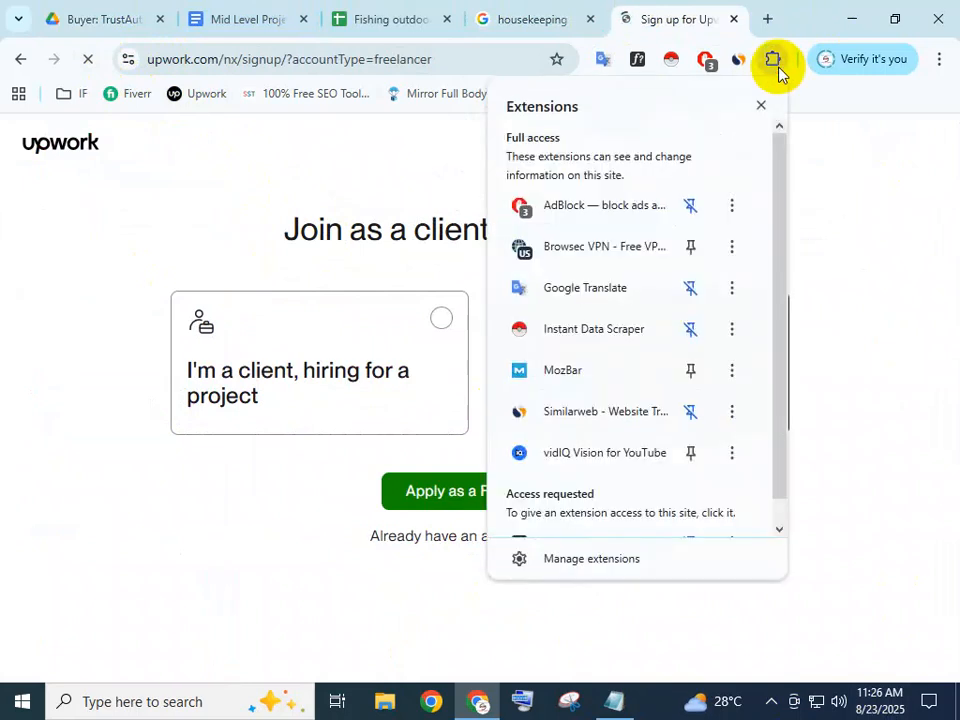
click(591, 253)
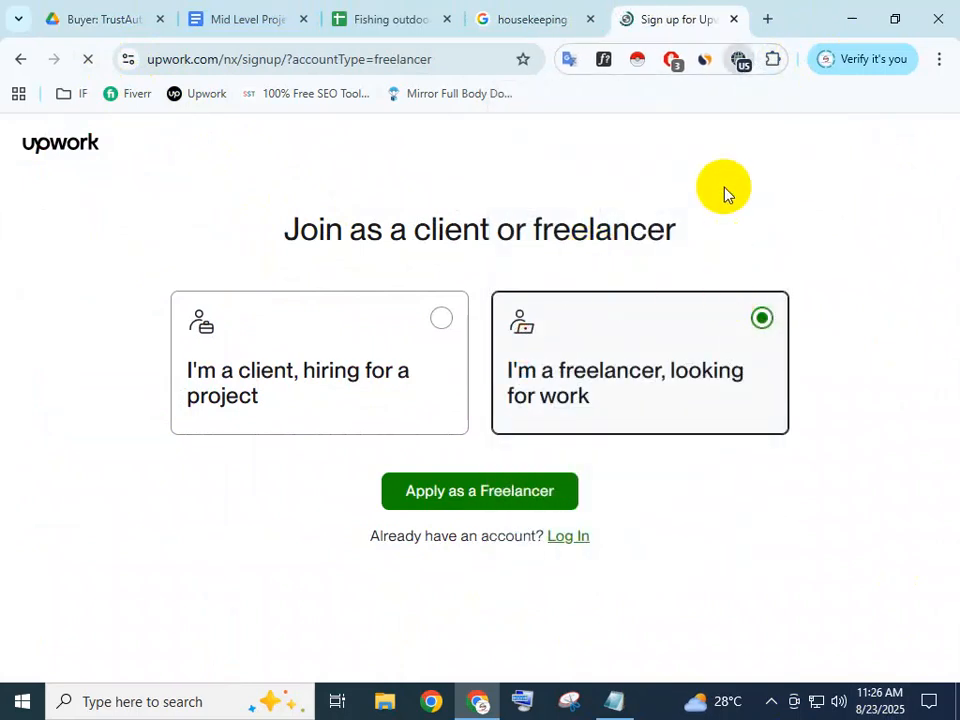
click(740, 60)
click(712, 449)
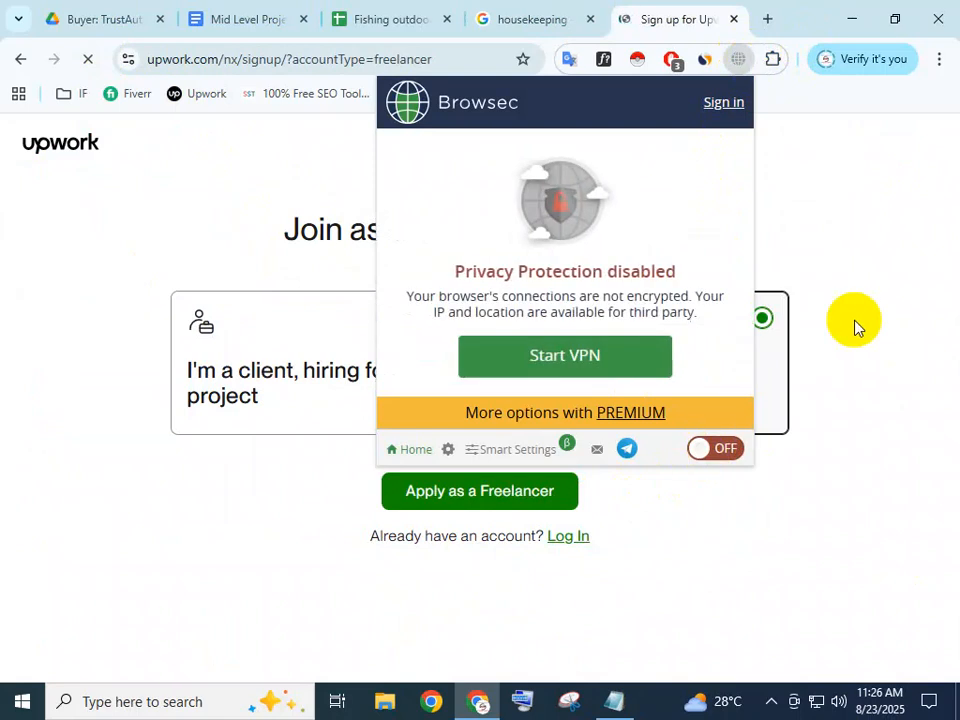
click(855, 326)
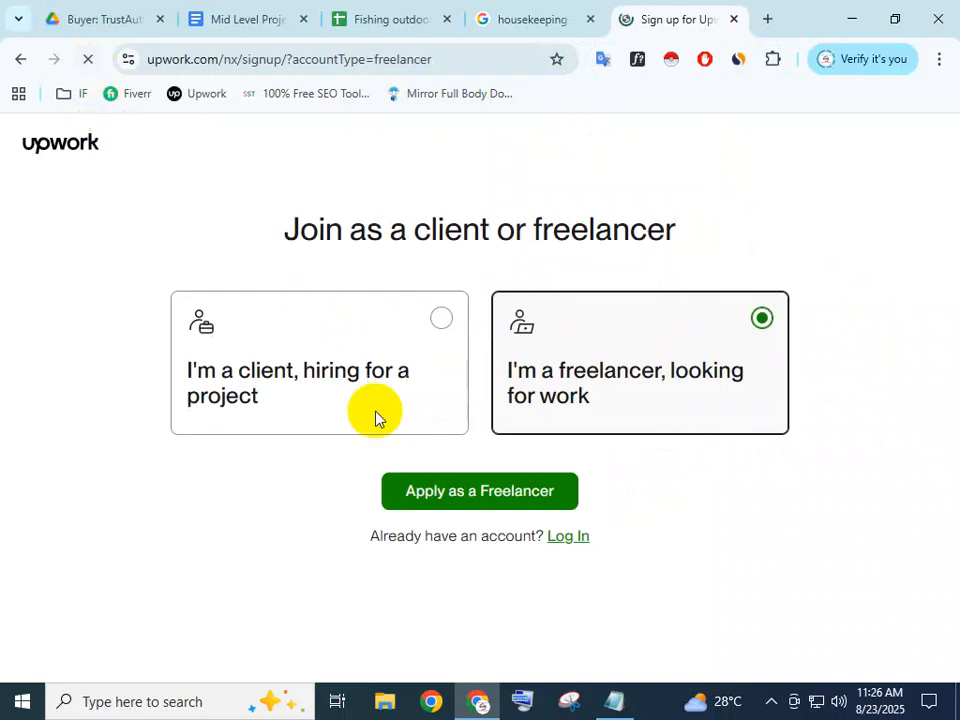
click(14, 64)
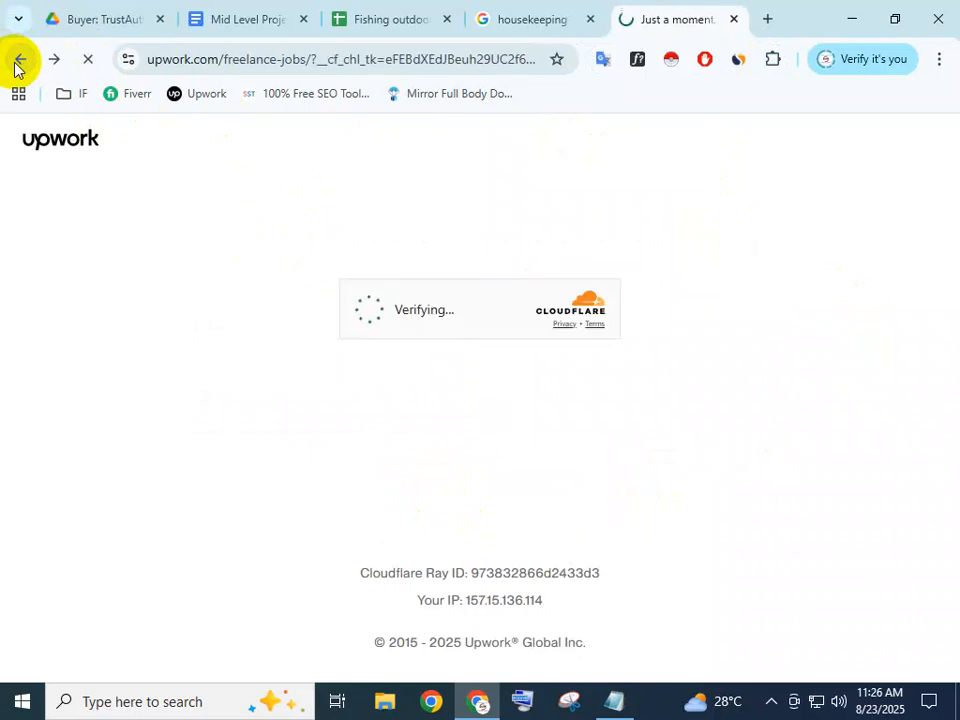
click(15, 68)
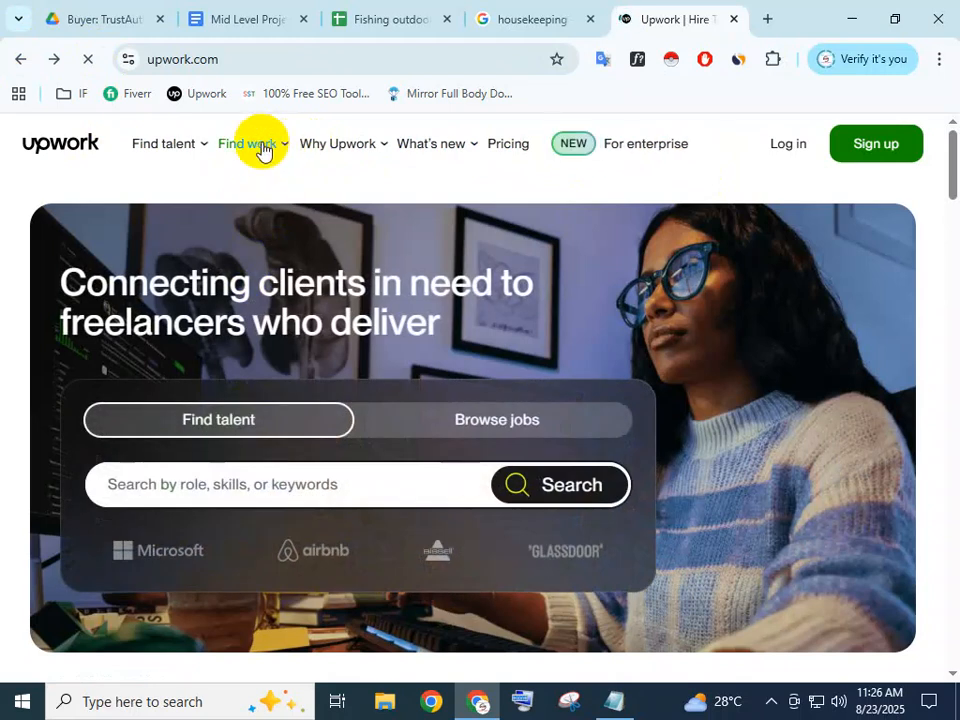
Reopen 'Find work for your skills', then close the Lifted blog and Upwork jobs tabs
mouse_move(267, 160)
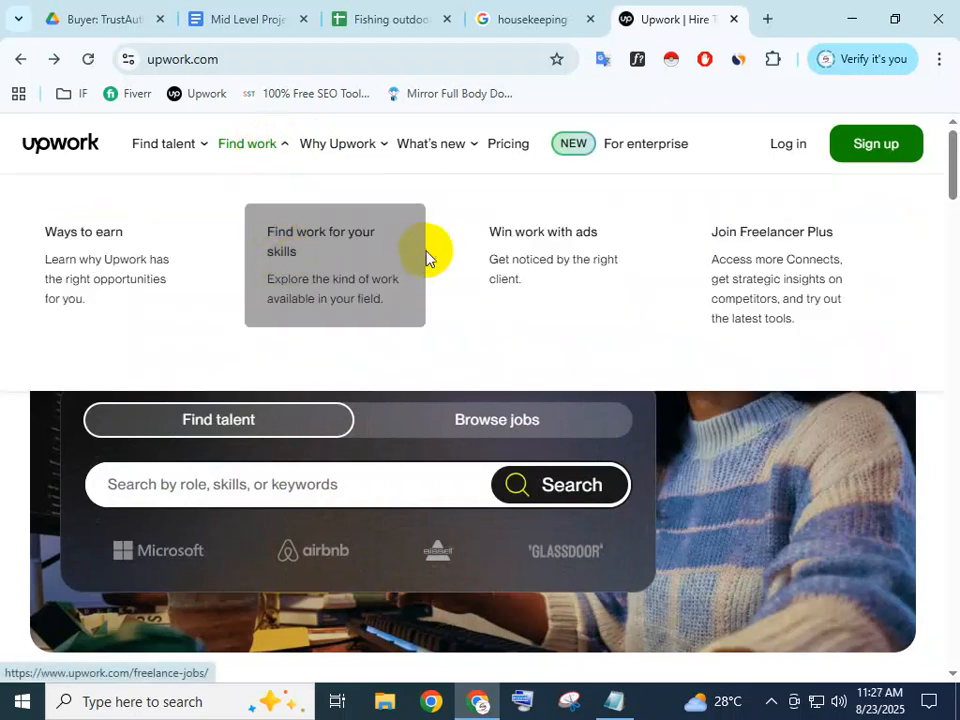
click(266, 262)
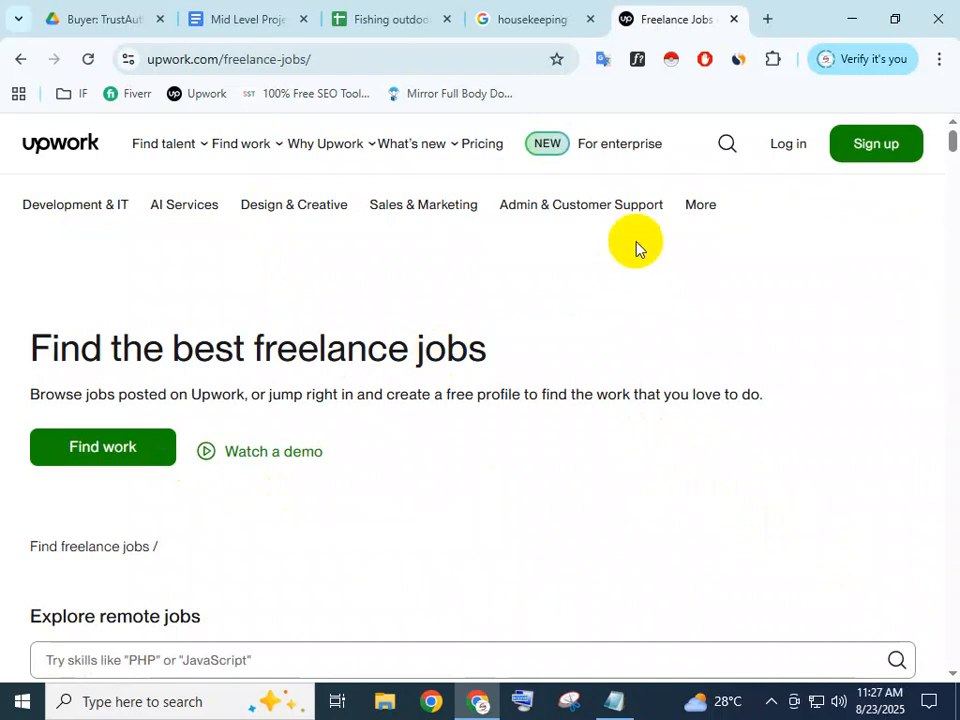
click(724, 141)
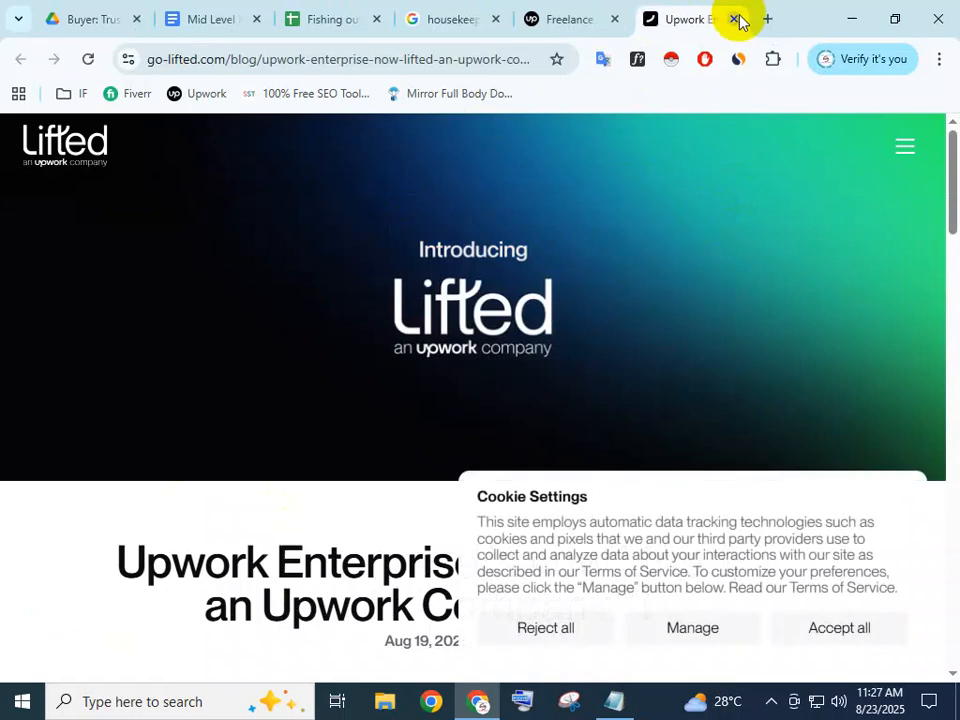
click(735, 19)
click(724, 145)
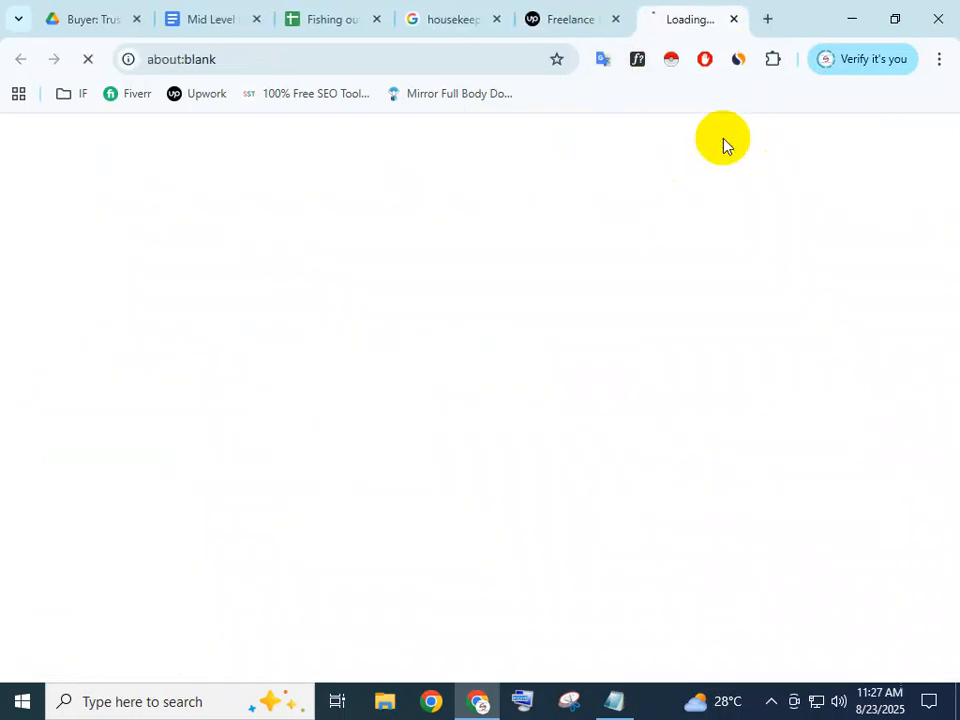
click(734, 19)
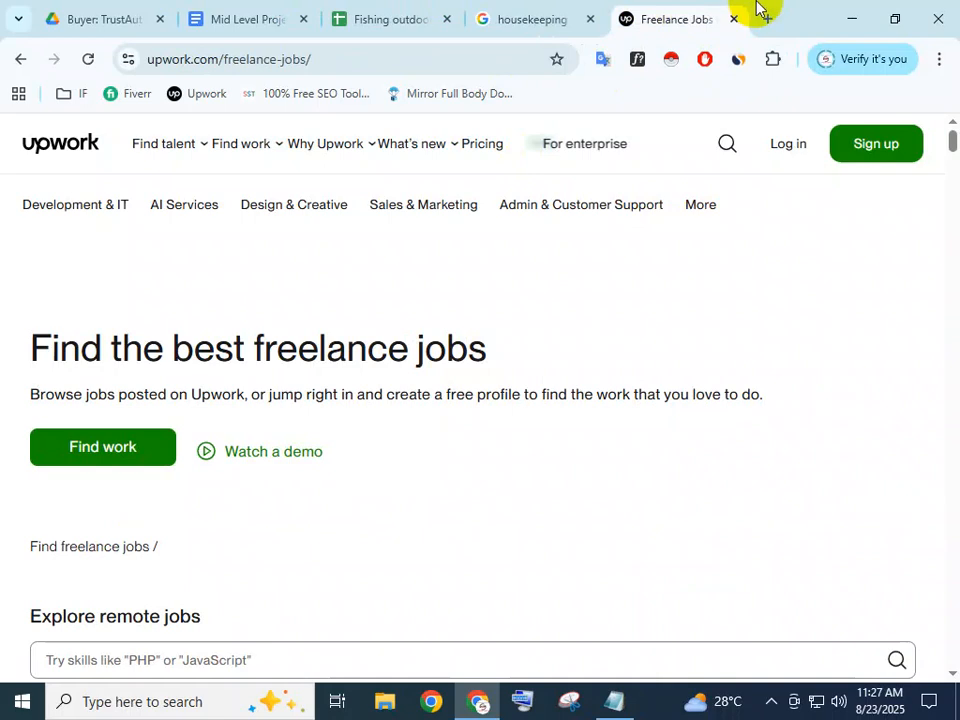
click(736, 19)
scroll(470, 270, down, 2)
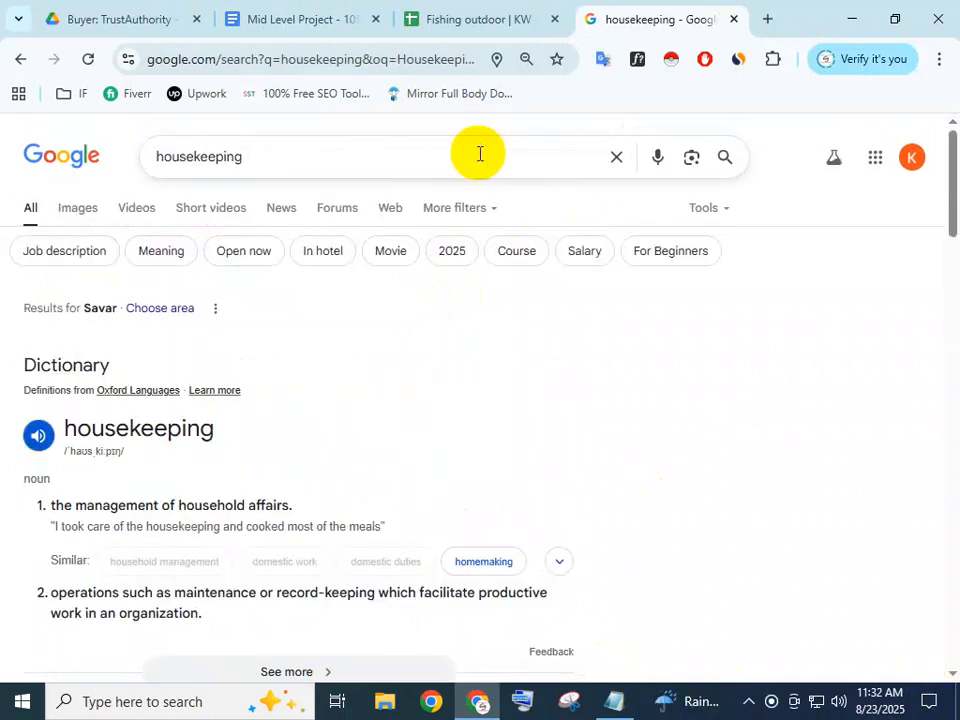
Check the main keyword Cleaning in the Mid Level Project brief and glance at the Fishing outdoor sheet
click(296, 21)
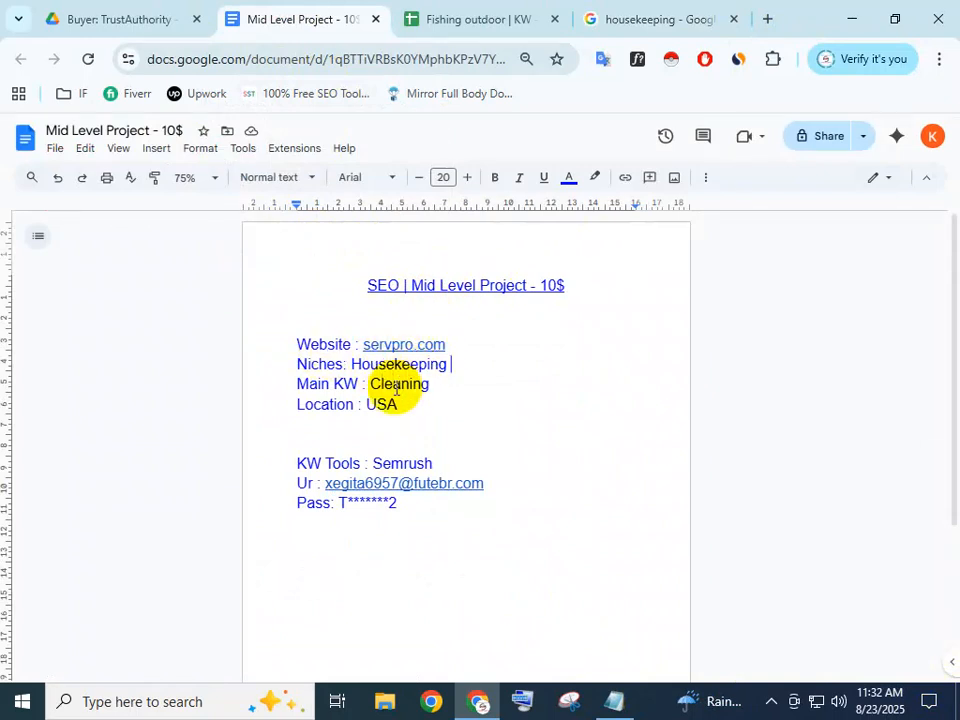
drag(428, 387, 369, 385)
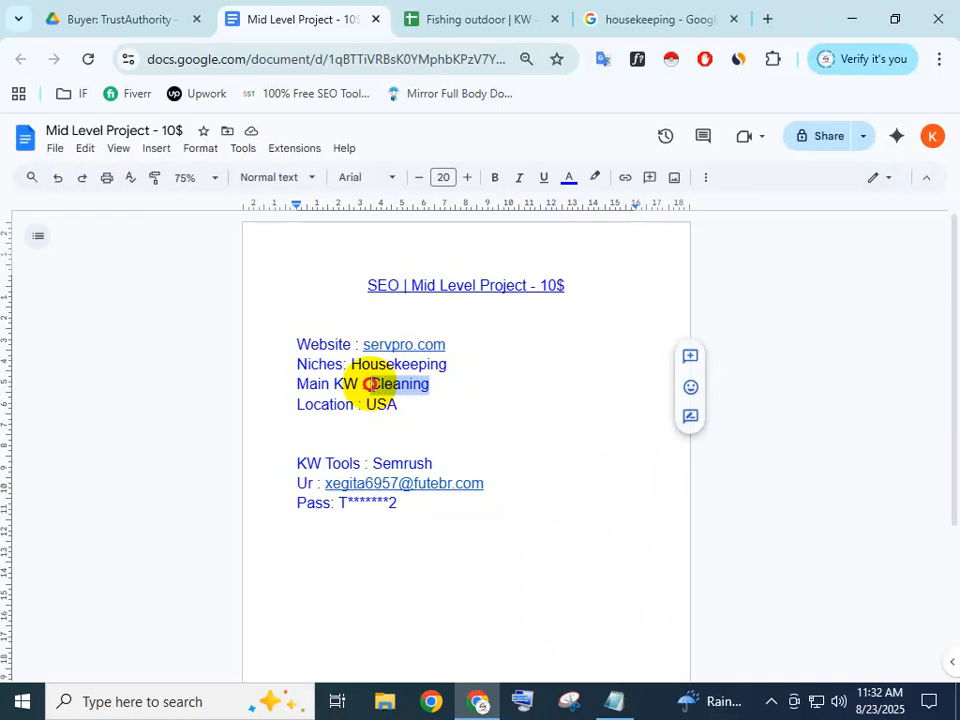
click(495, 401)
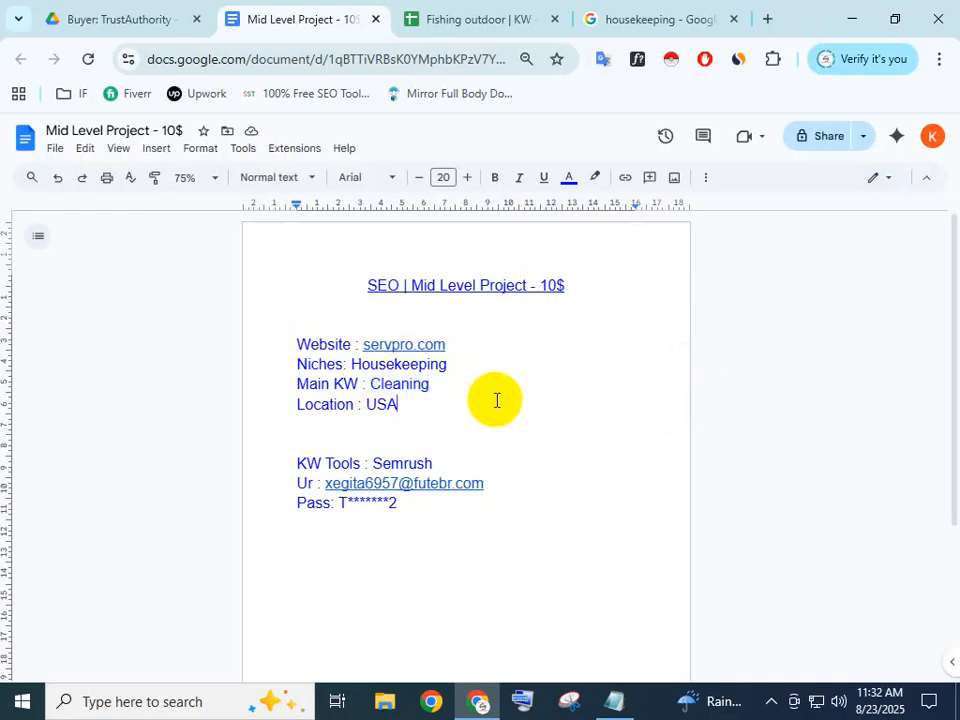
click(462, 19)
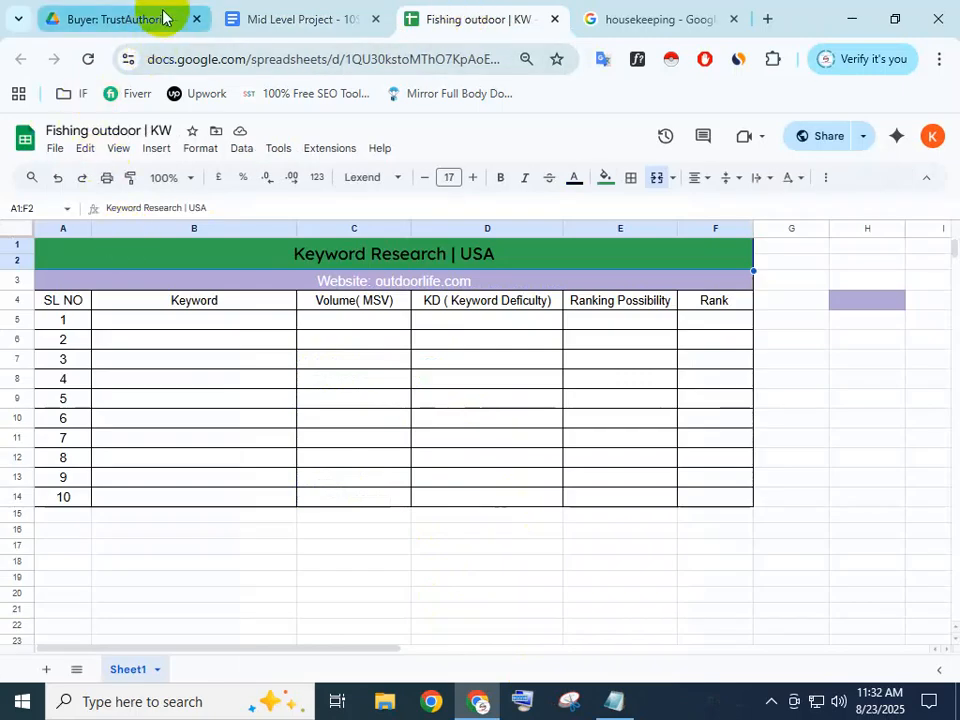
click(278, 10)
click(125, 18)
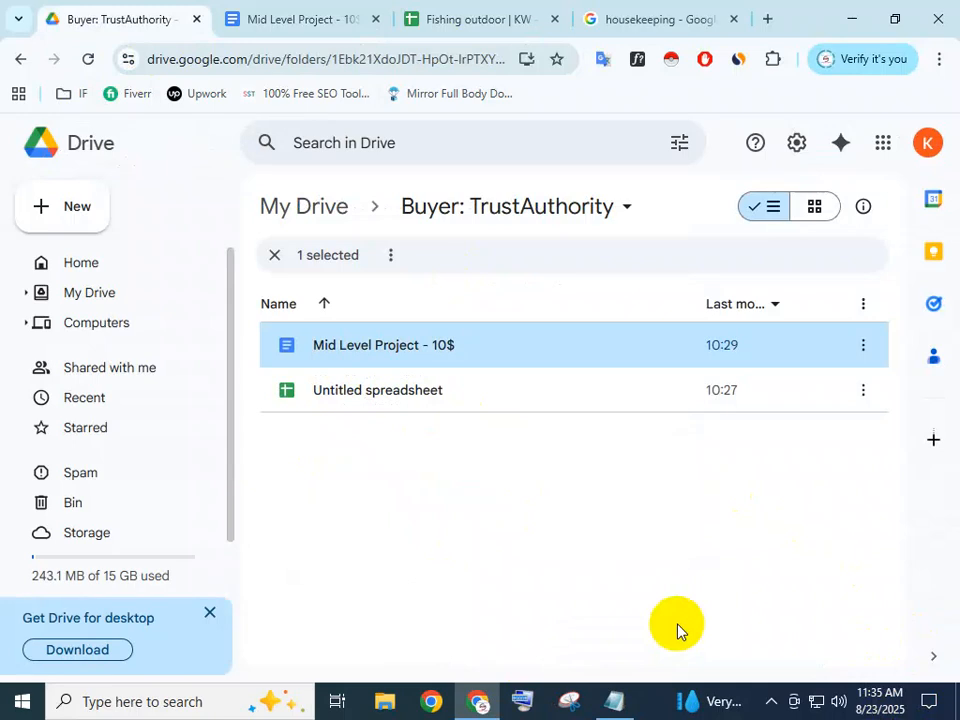
Review the servpro.com, Housekeeping and Cleaning details, then return to the Buyer: TrustAuthority folder
click(315, 12)
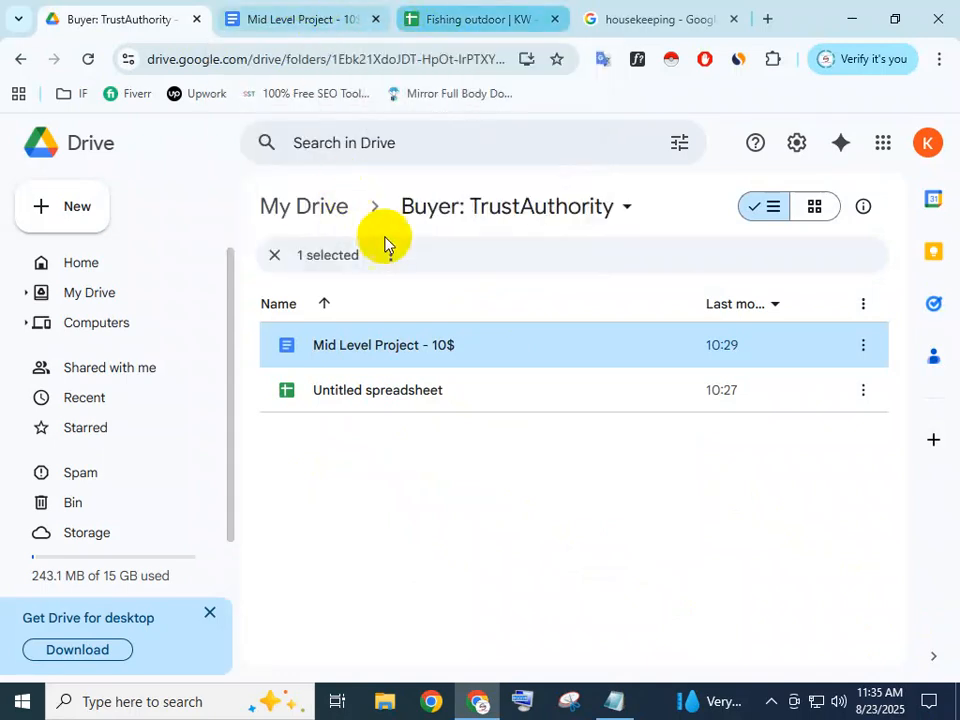
click(515, 346)
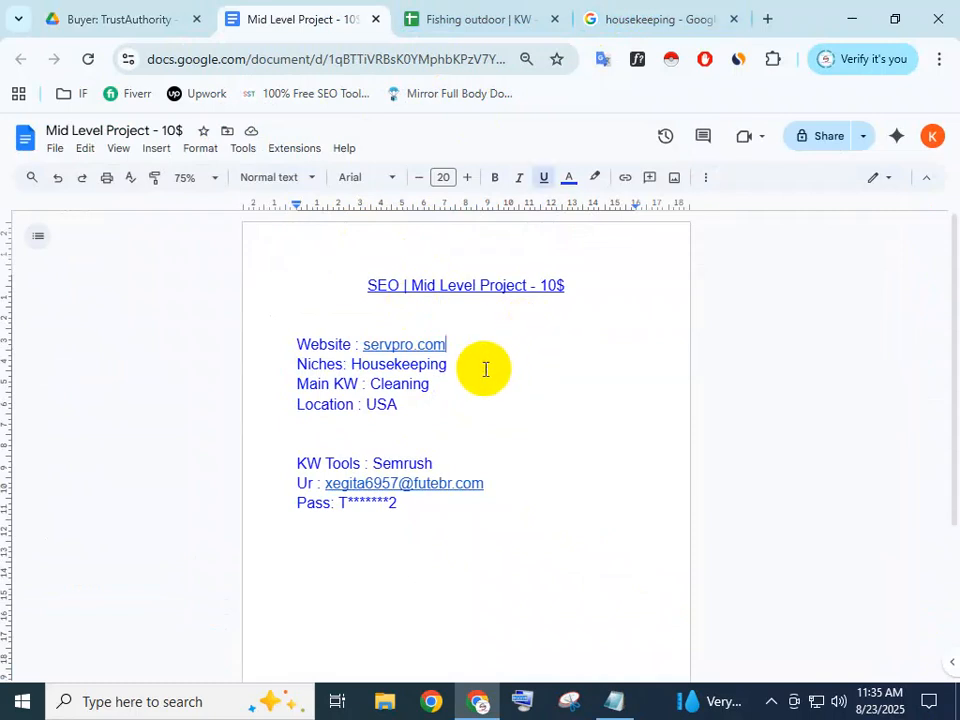
drag(452, 364, 350, 368)
drag(446, 388, 366, 388)
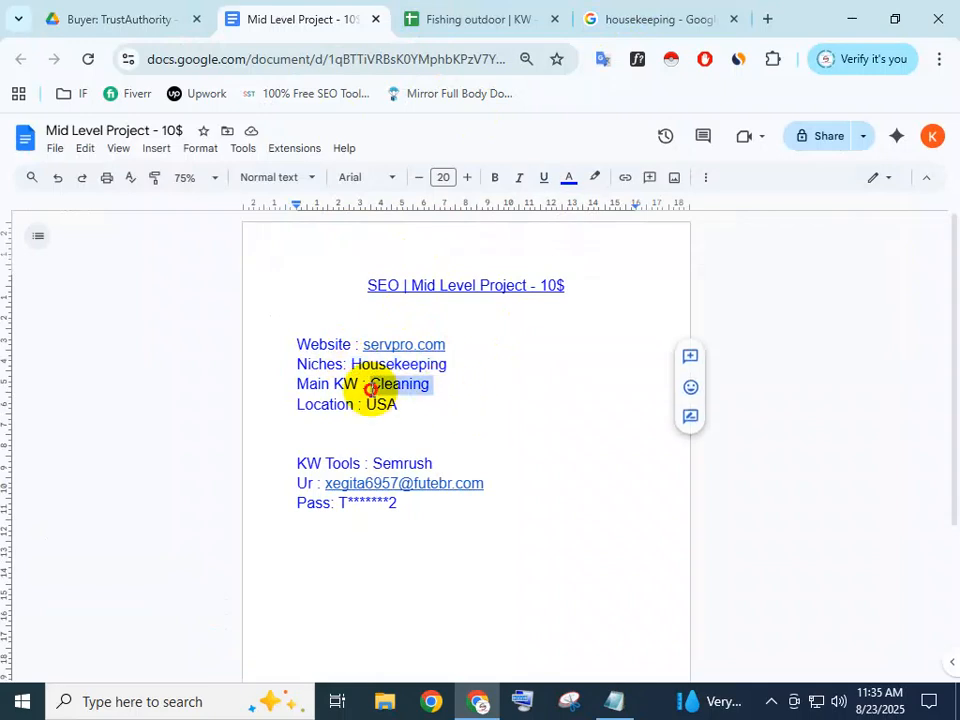
click(477, 395)
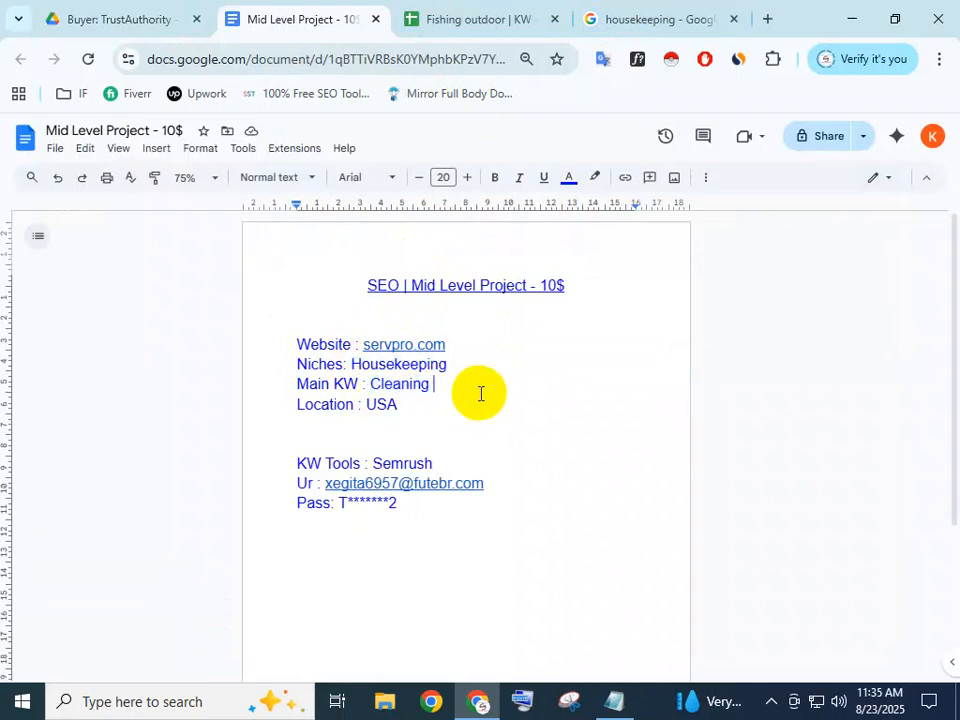
click(432, 17)
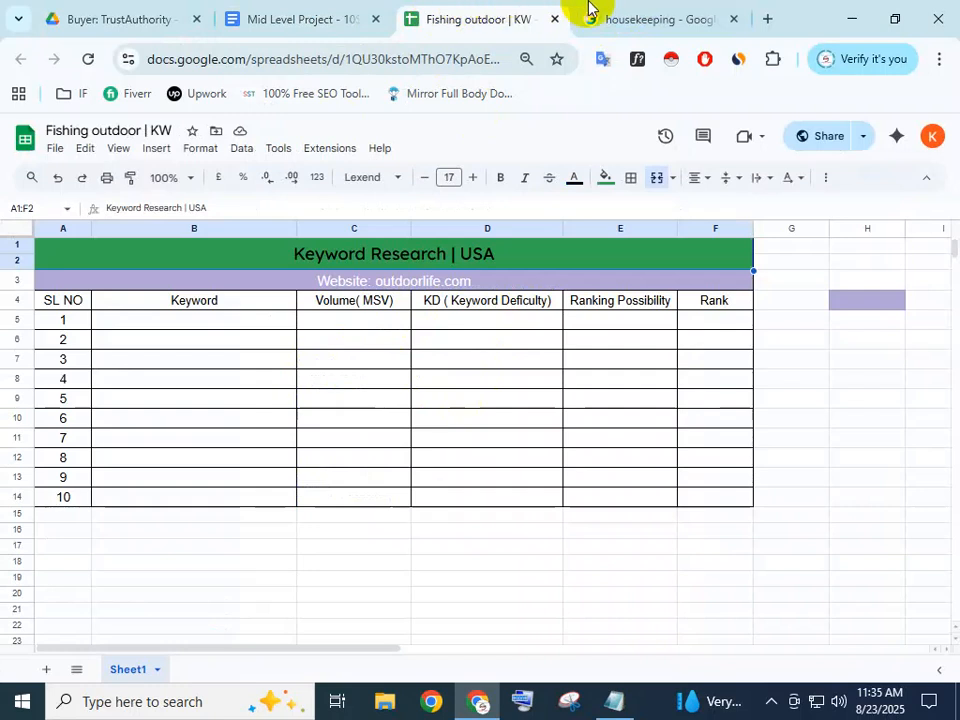
click(111, 17)
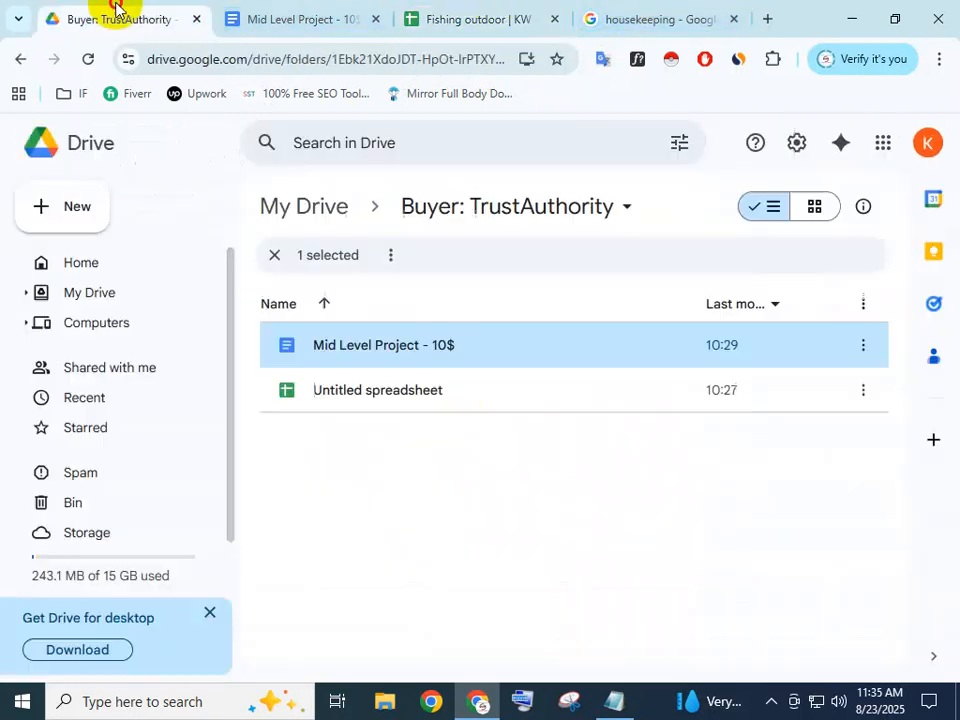
From the folder's right-click menu, create a new blank Google Sheets spreadsheet
right_click(380, 463)
click(338, 445)
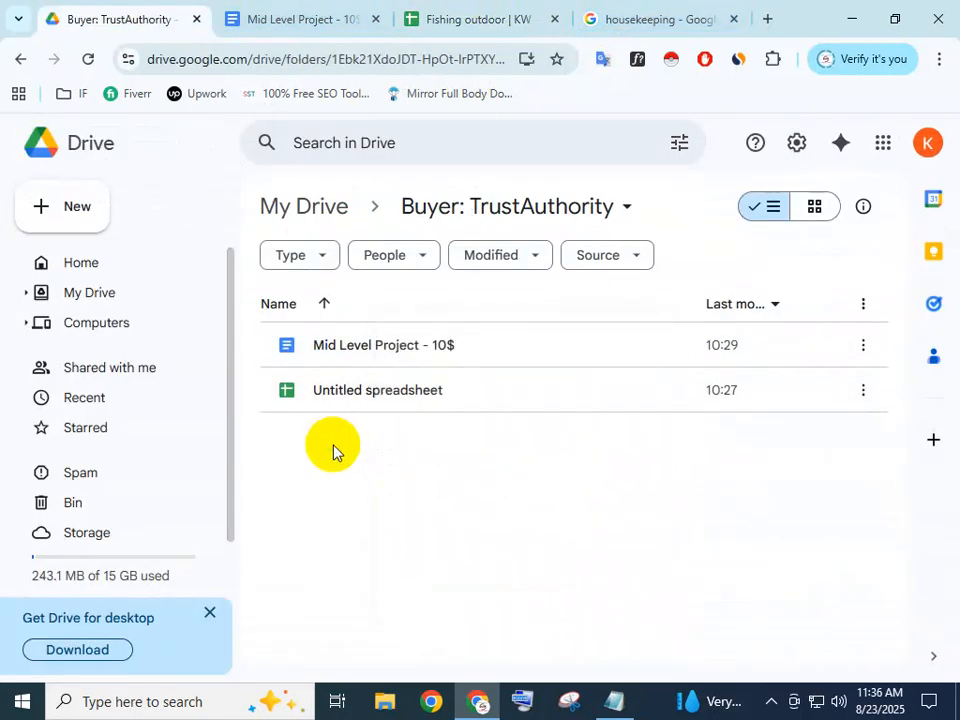
right_click(333, 452)
click(476, 493)
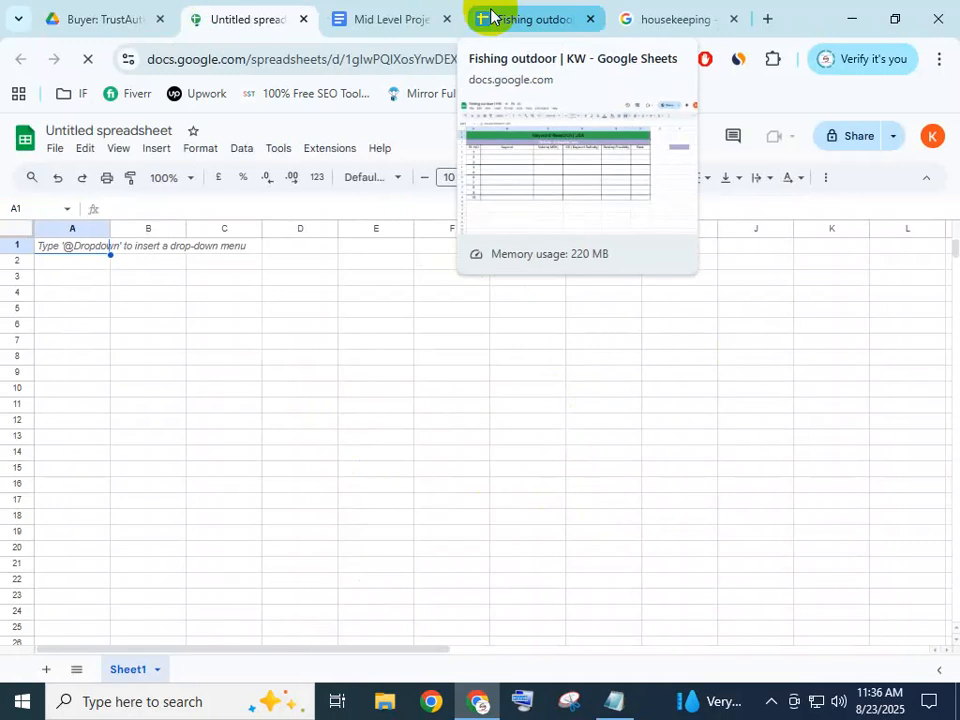
Review the brief's servpro.com website, Housekeeping niche, Cleaning keyword, USA location and KW Tools login lines
click(394, 15)
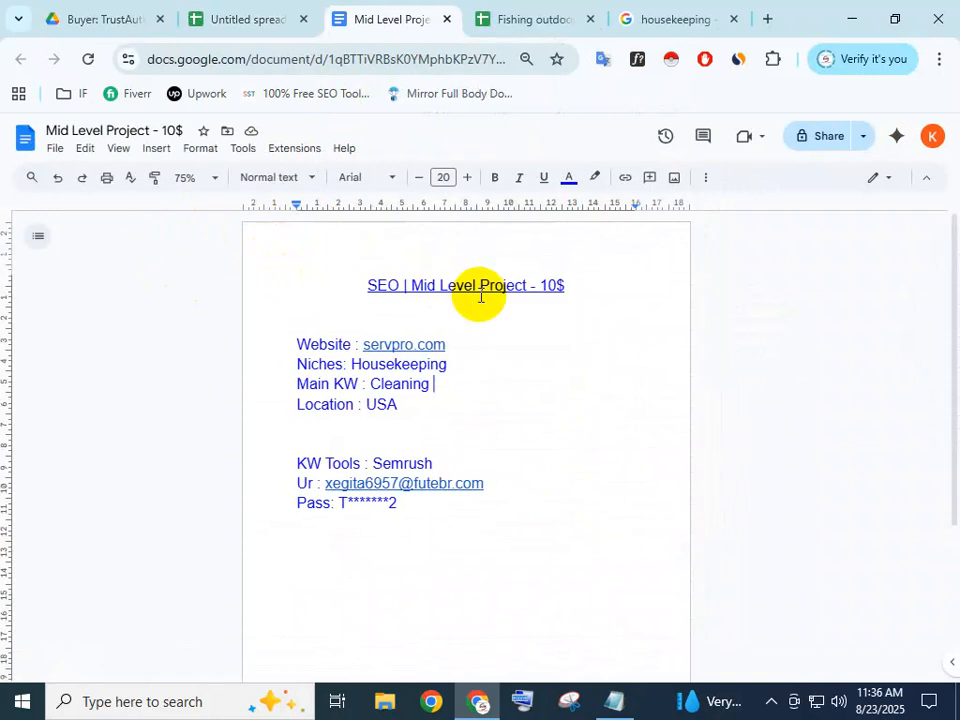
drag(513, 499, 272, 292)
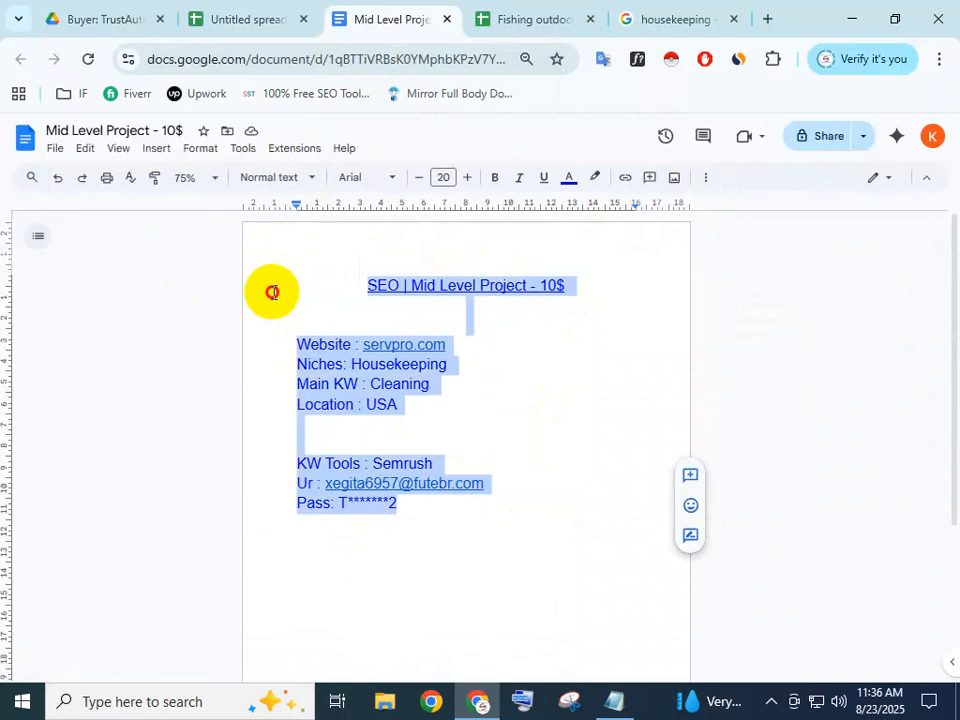
click(508, 405)
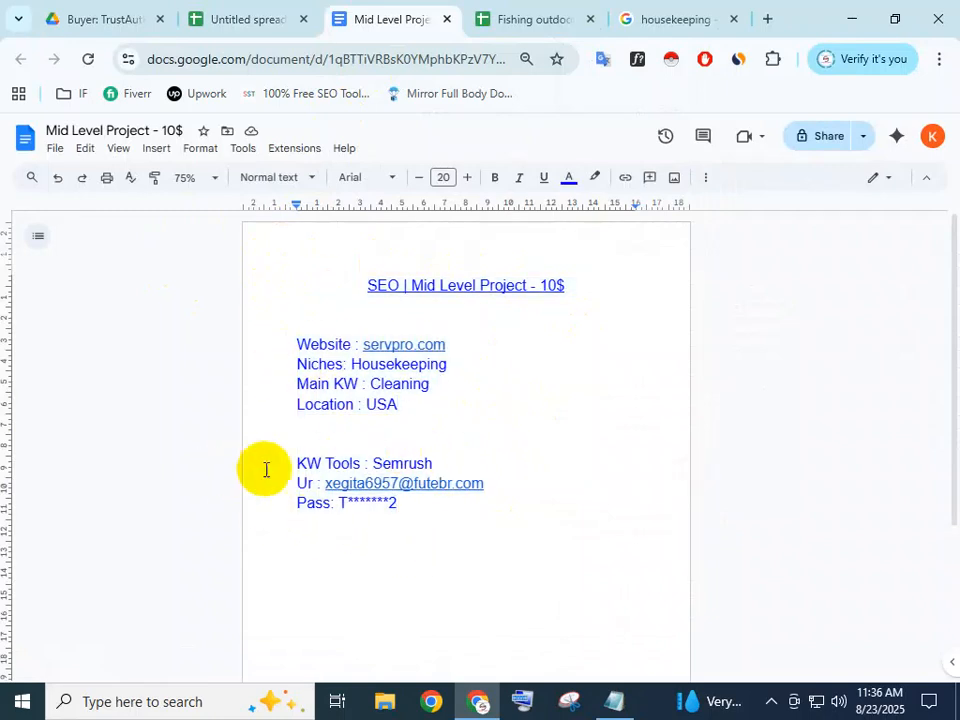
drag(274, 457, 425, 509)
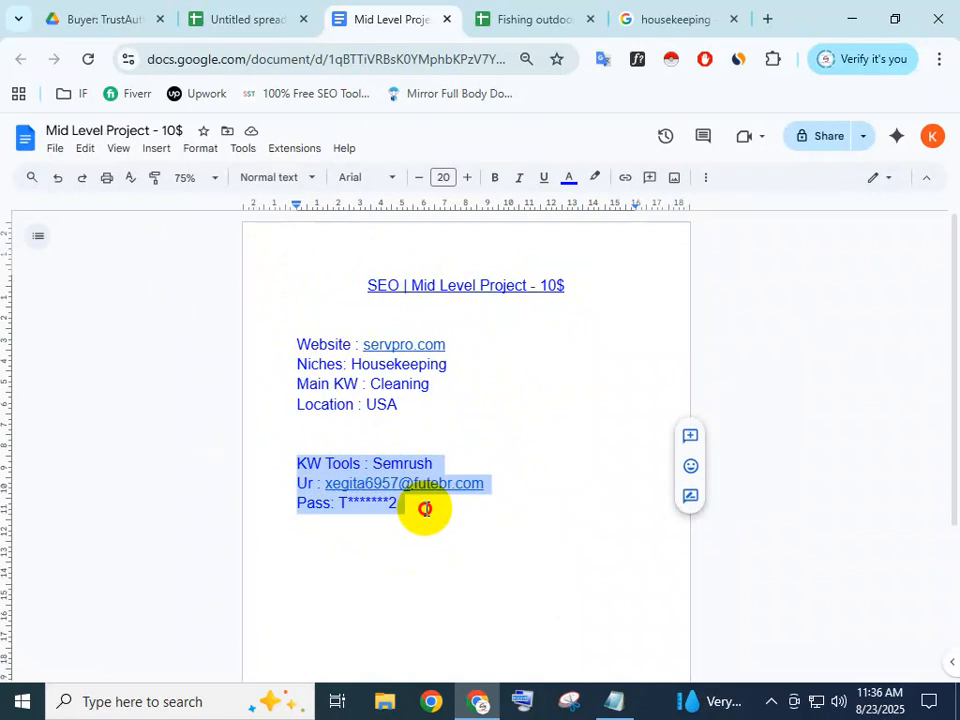
click(426, 510)
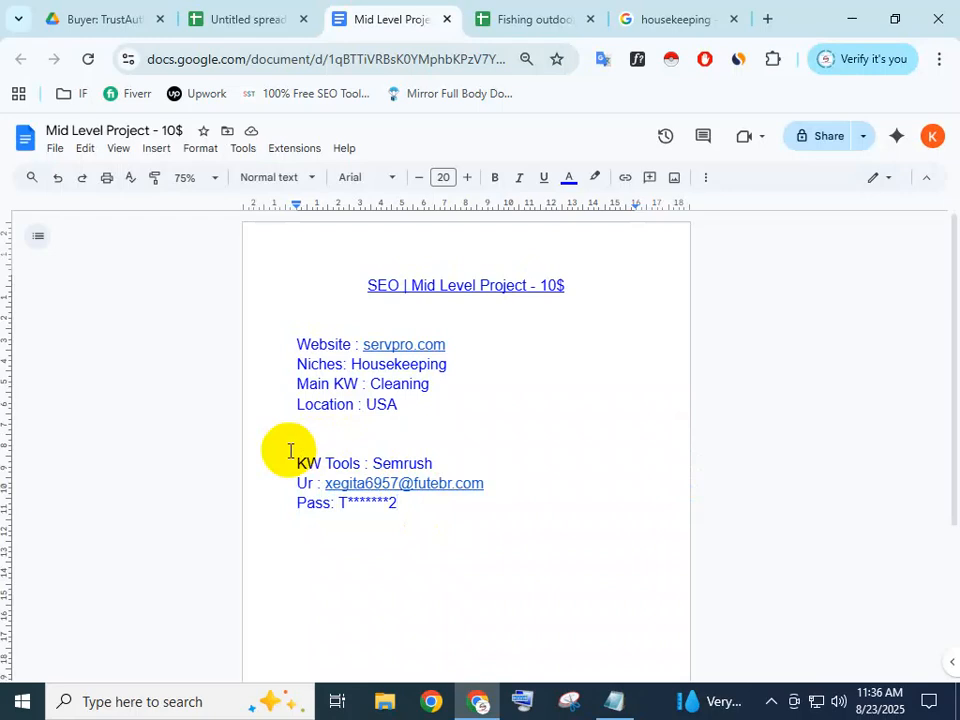
click(427, 420)
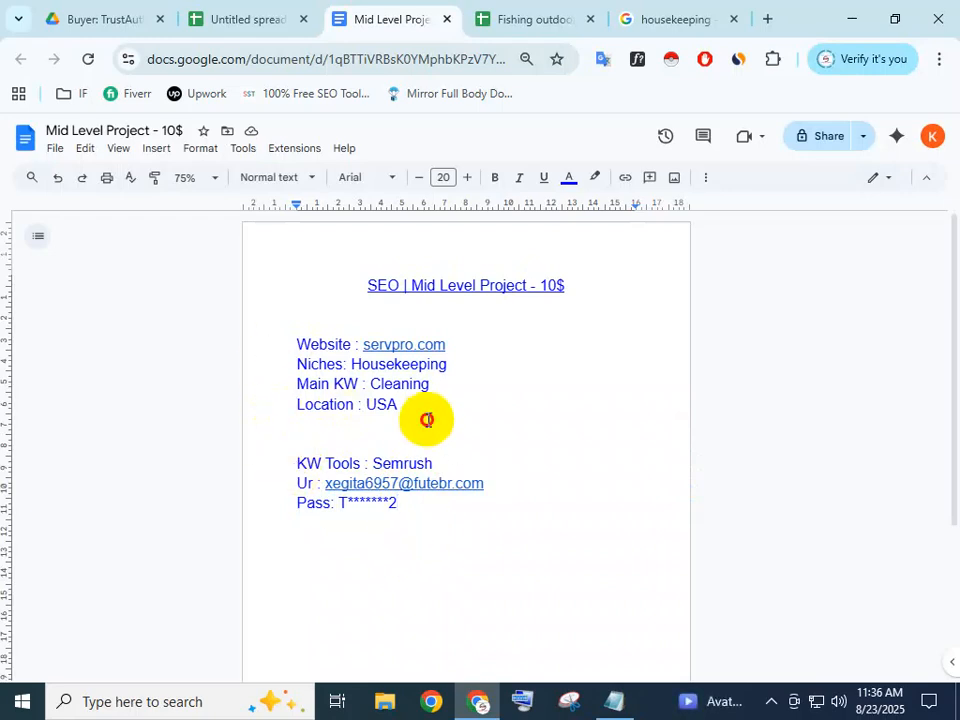
shift+click(261, 326)
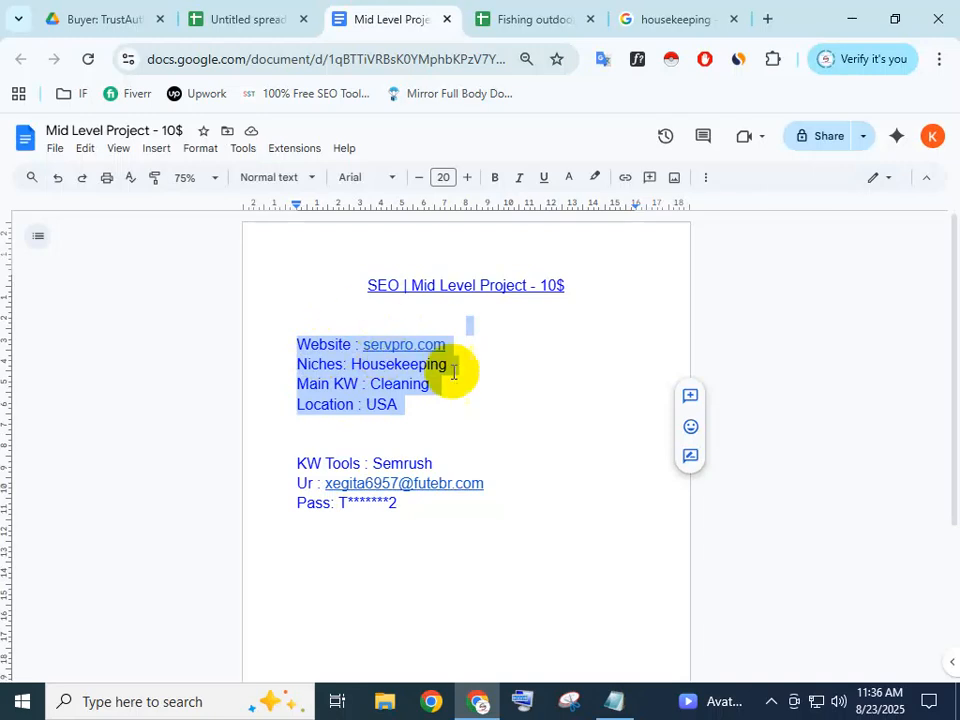
click(352, 362)
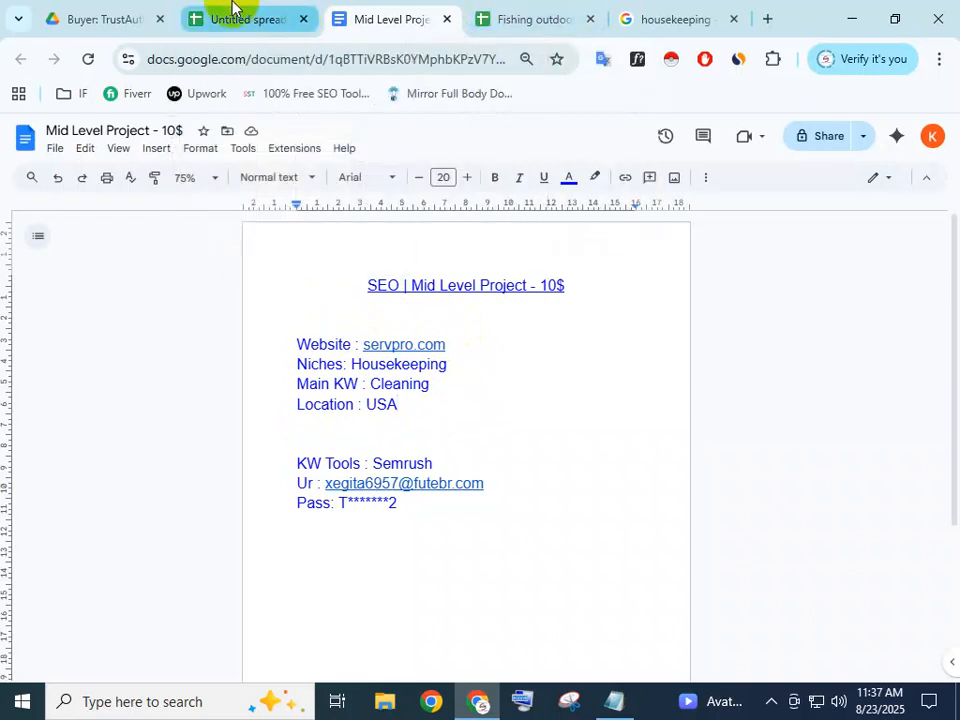
Select A1:F2 in the new Untitled spreadsheet and merge it into one cell
click(247, 22)
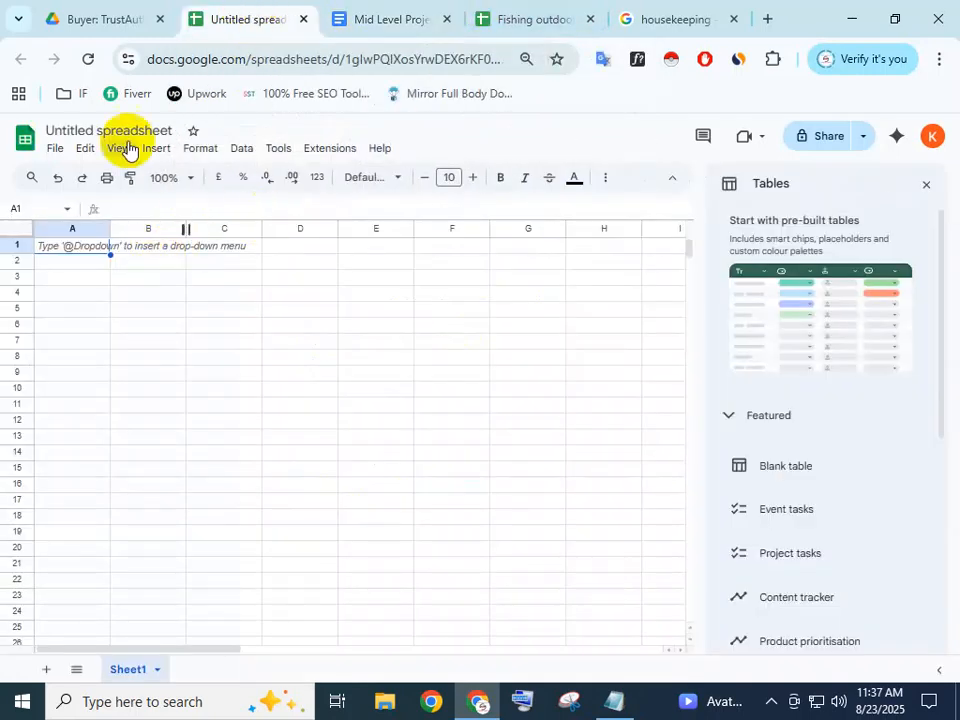
click(86, 264)
click(193, 294)
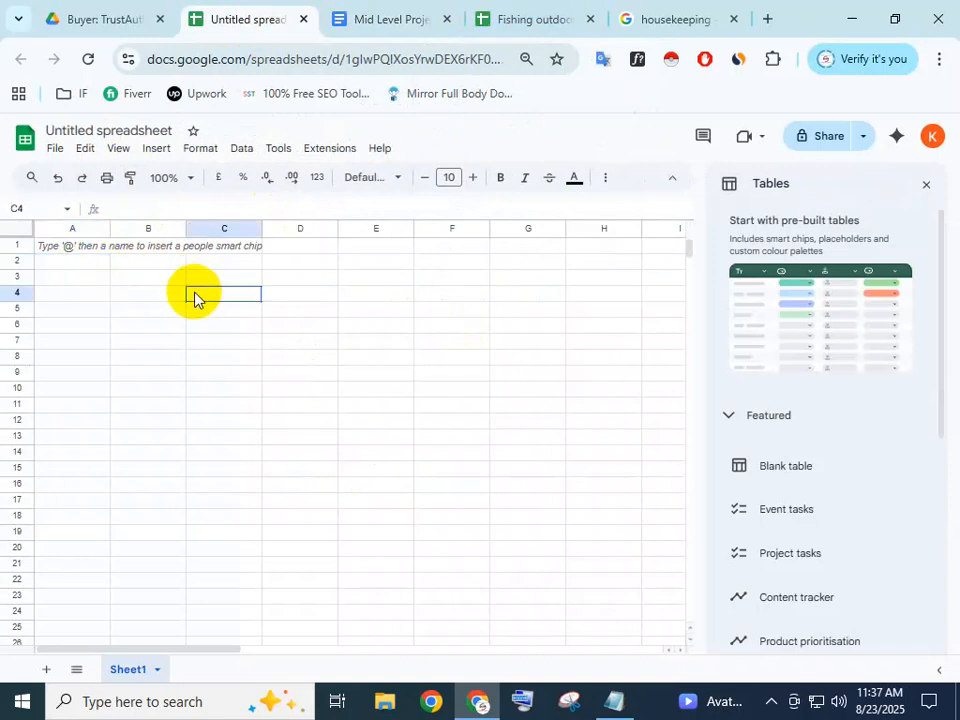
click(86, 277)
drag(77, 249, 482, 271)
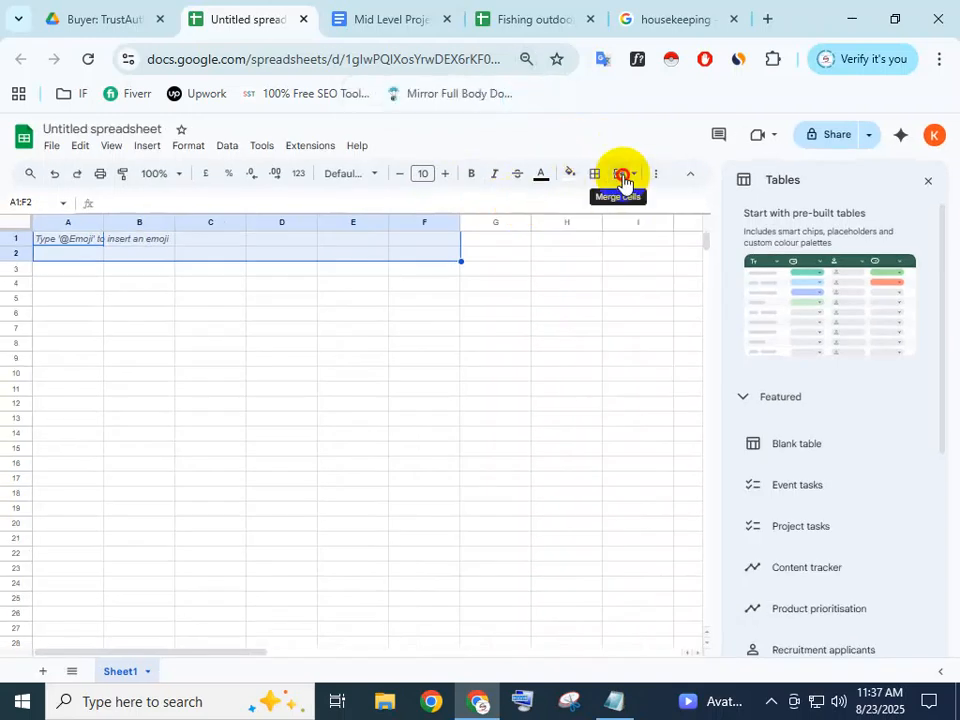
click(622, 178)
click(302, 310)
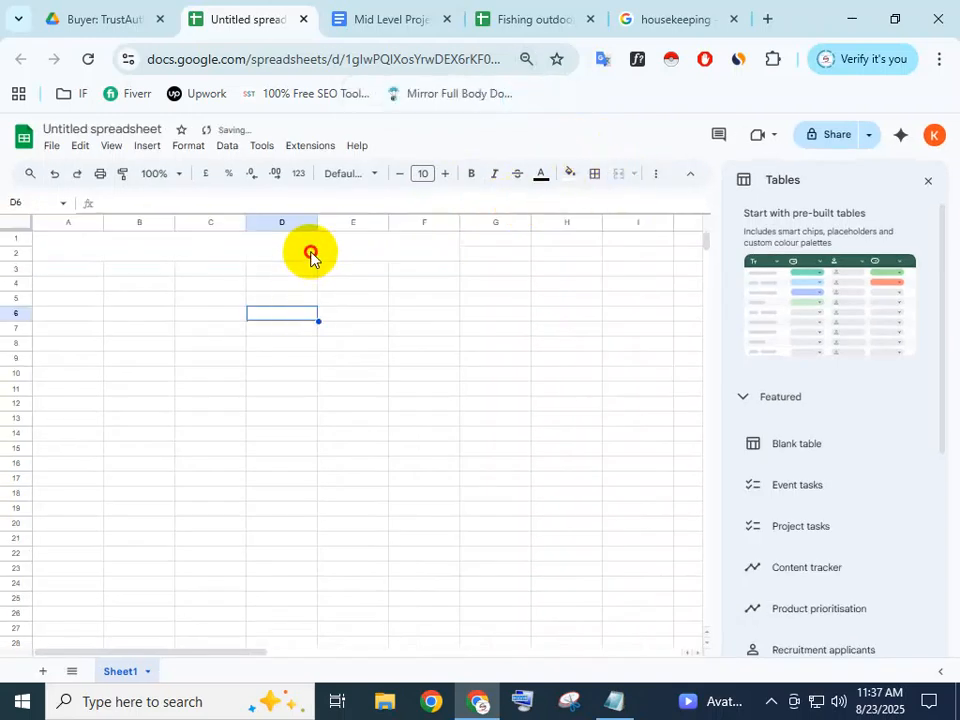
Enter the title 'Keyword Research' in the merged A1:F2 cell
click(310, 254)
double_click(310, 254)
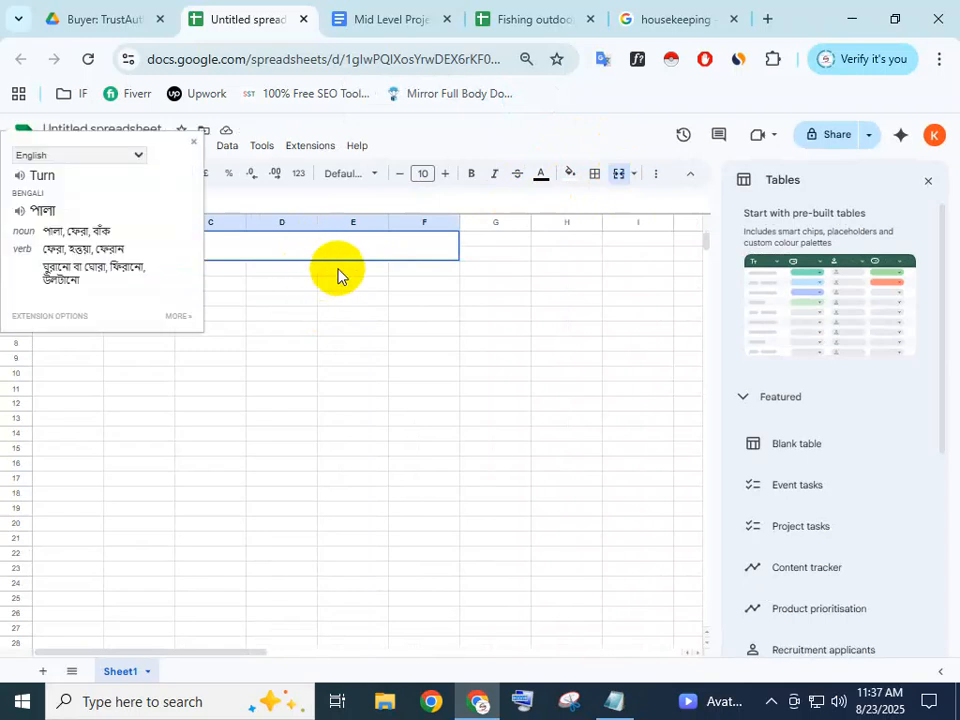
double_click(292, 248)
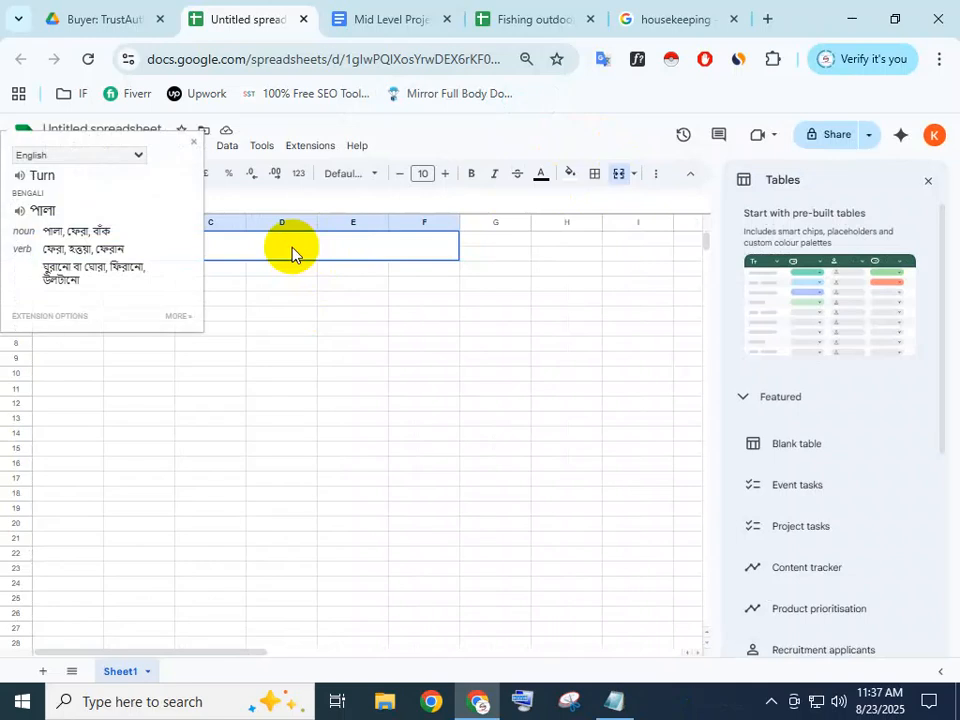
click(308, 330)
click(288, 252)
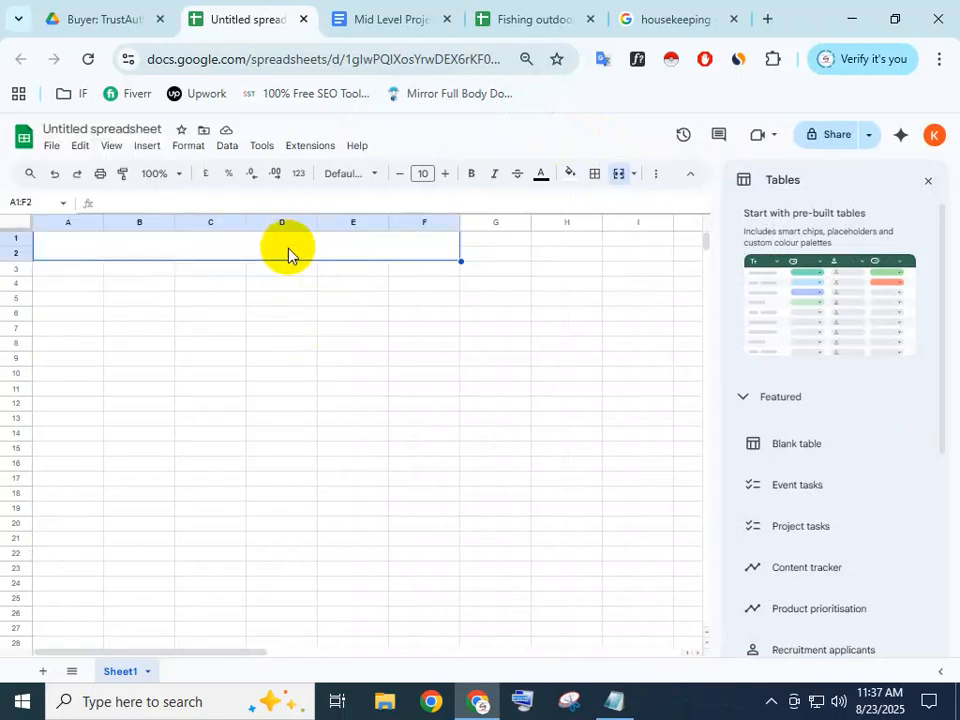
double_click(288, 252)
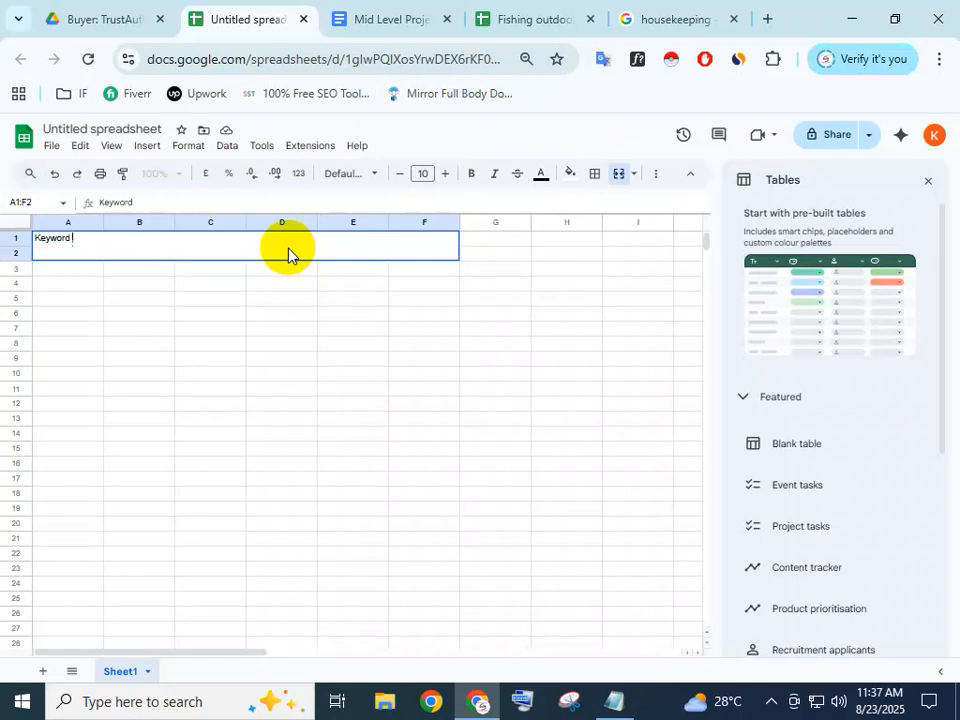
key(BackSpace)
text(Research)
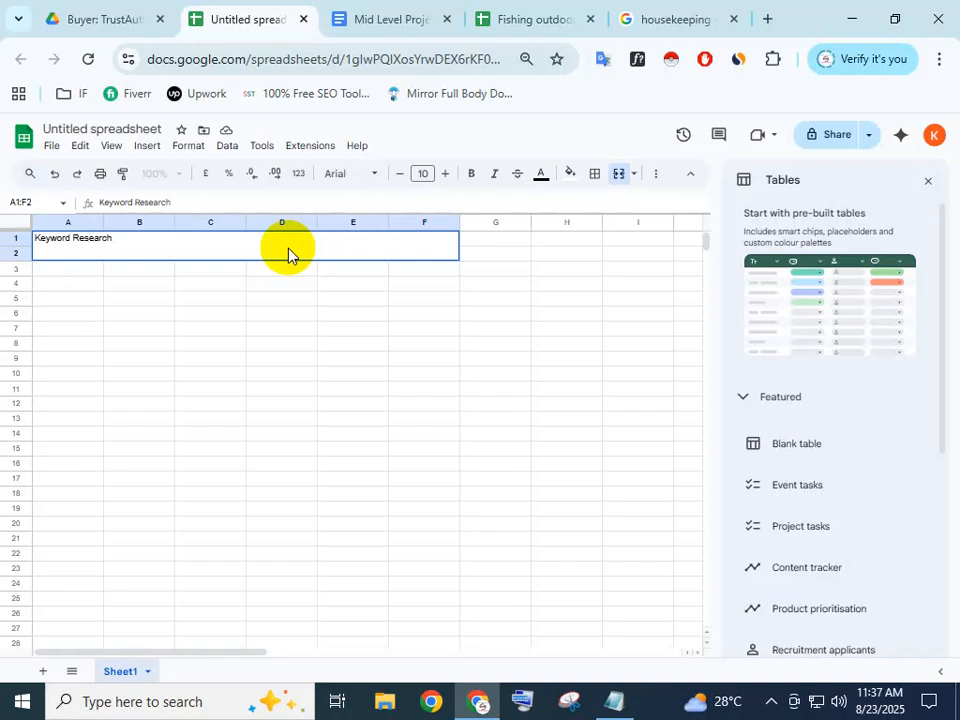
click(265, 300)
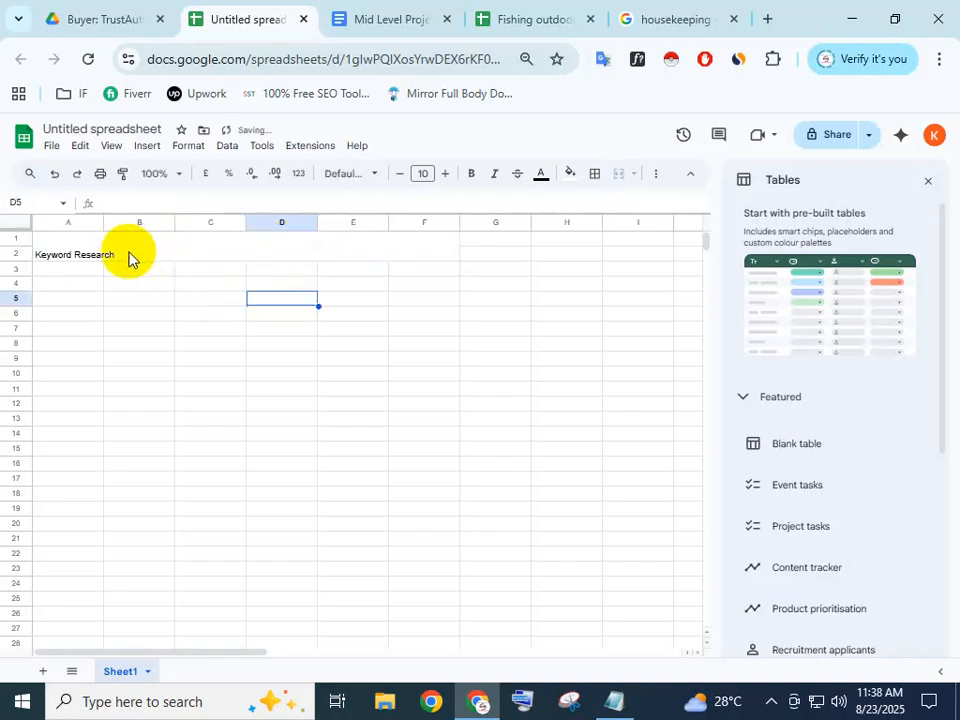
click(126, 259)
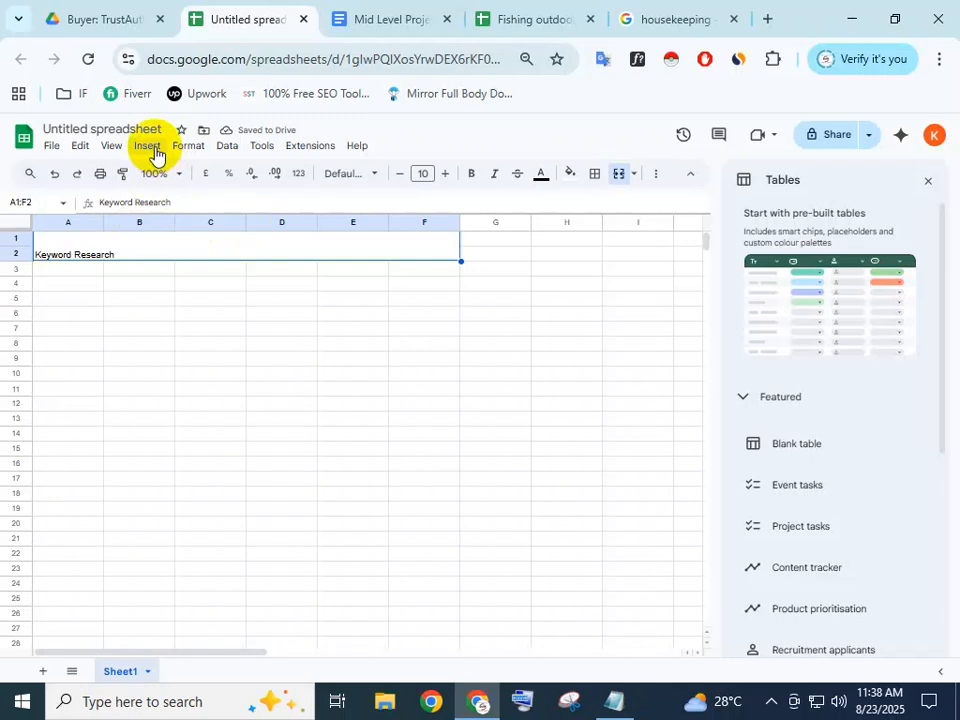
click(262, 314)
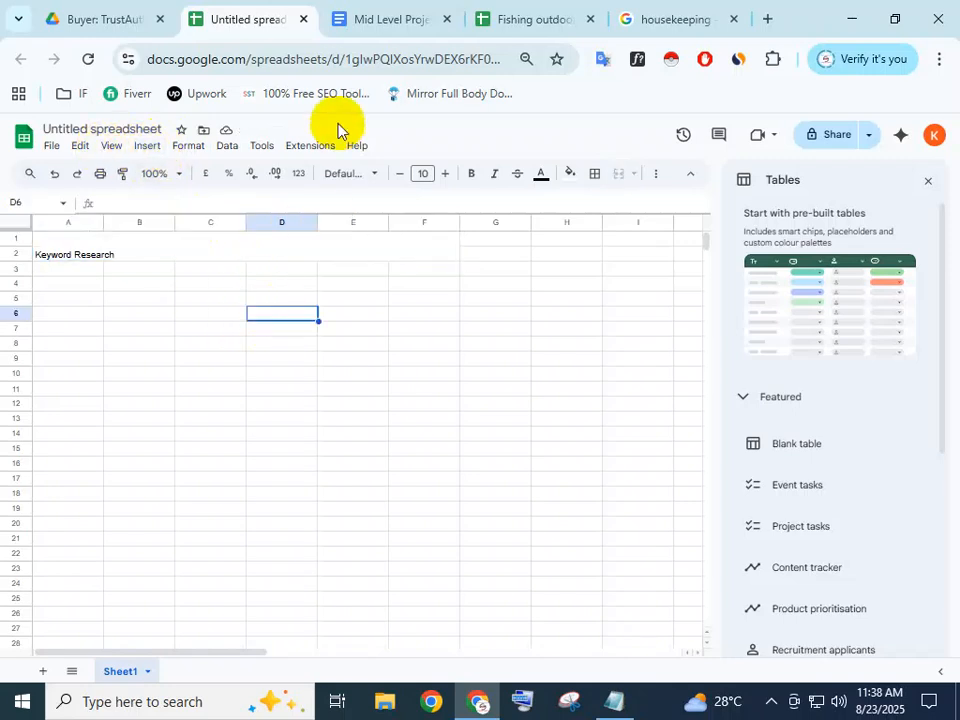
Copy the servpro.com link from the brief and highlight the Housekeeping niche and Cleaning keyword
click(403, 20)
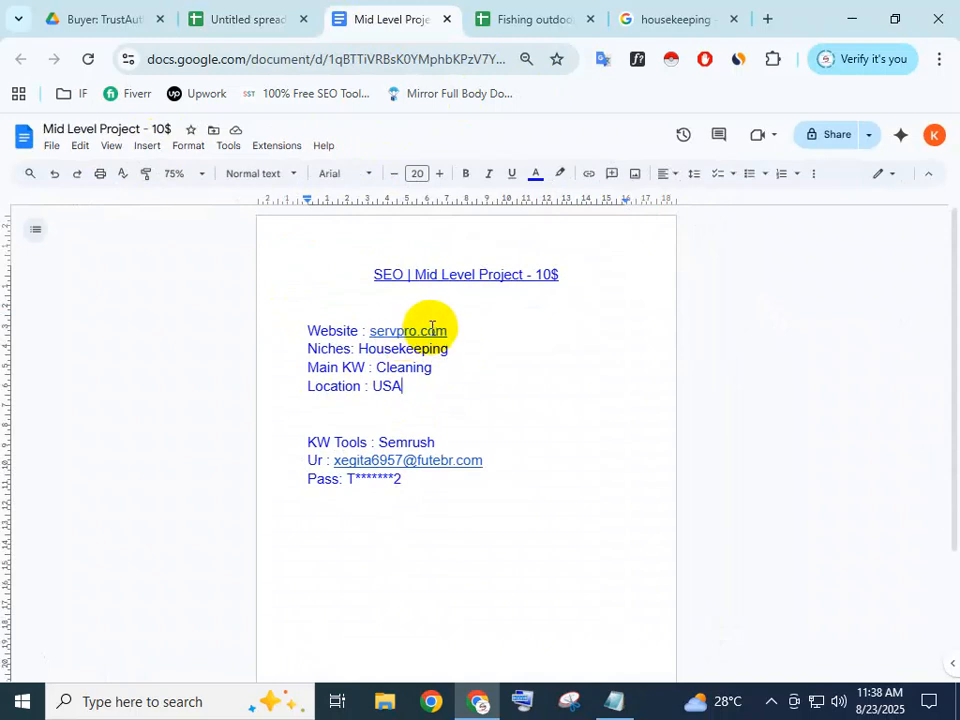
right_click(425, 335)
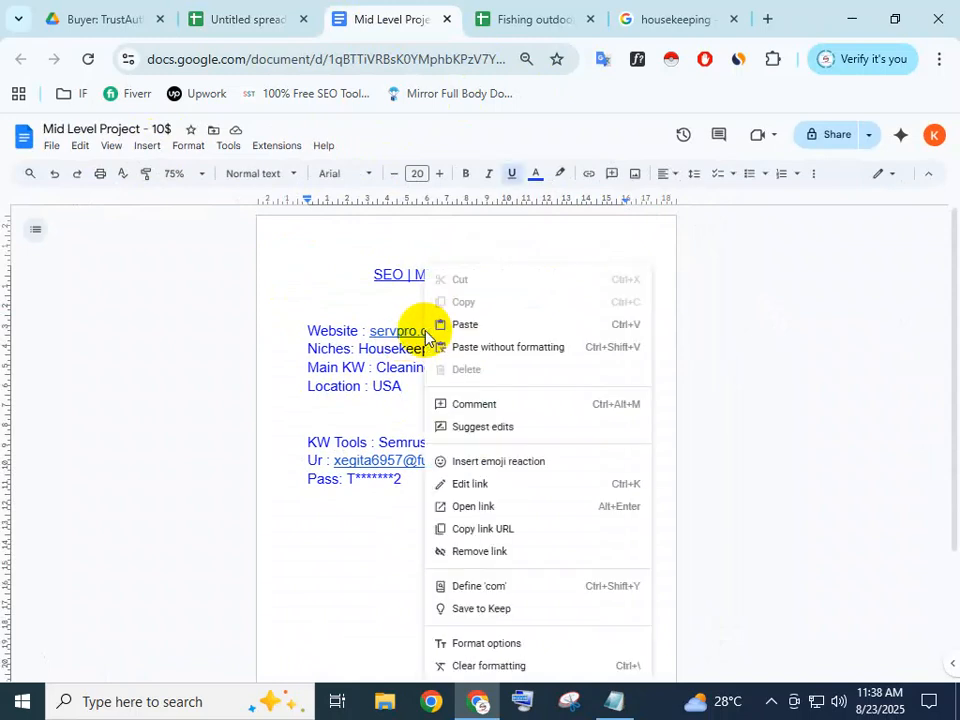
click(487, 529)
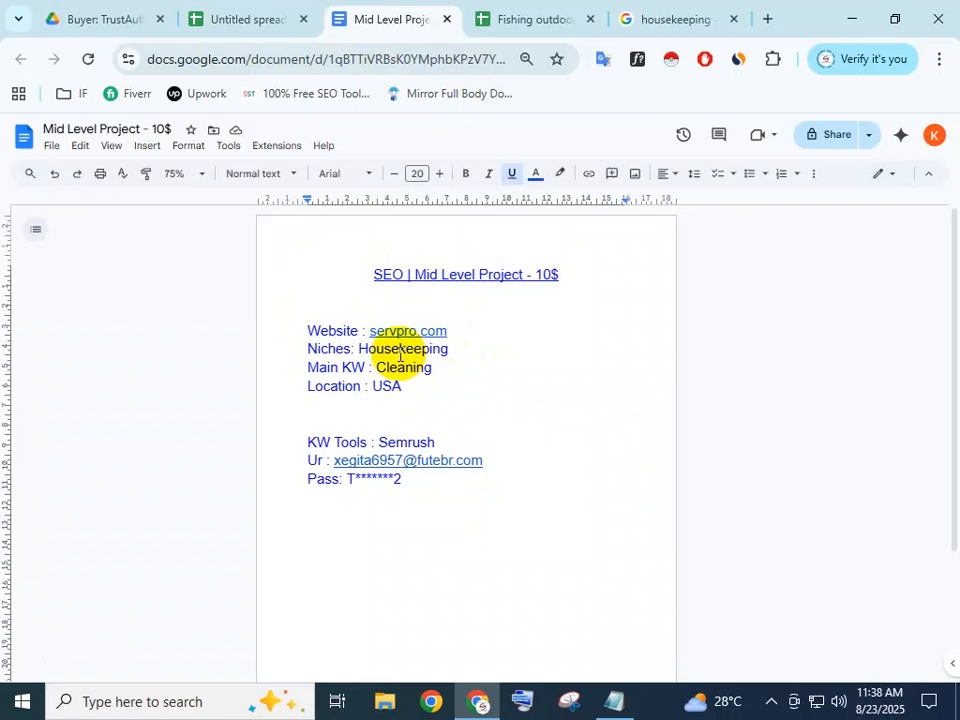
drag(450, 351, 360, 348)
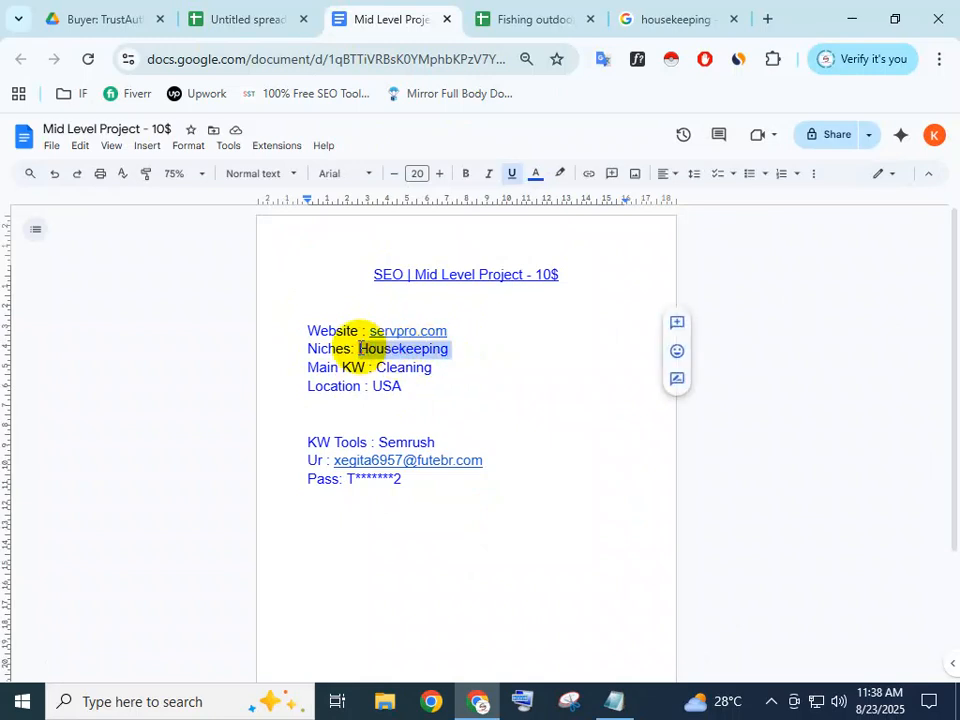
drag(437, 369, 381, 370)
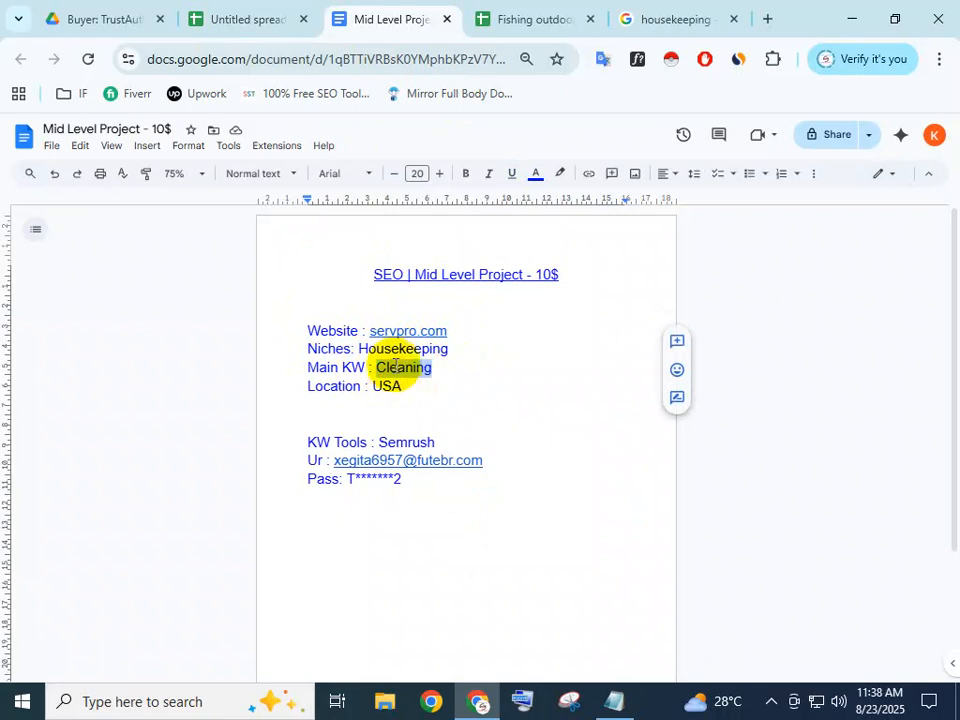
Open servpro.com in a new tab by pasting the copied address
click(767, 18)
click(366, 58)
key(ctrl+v)
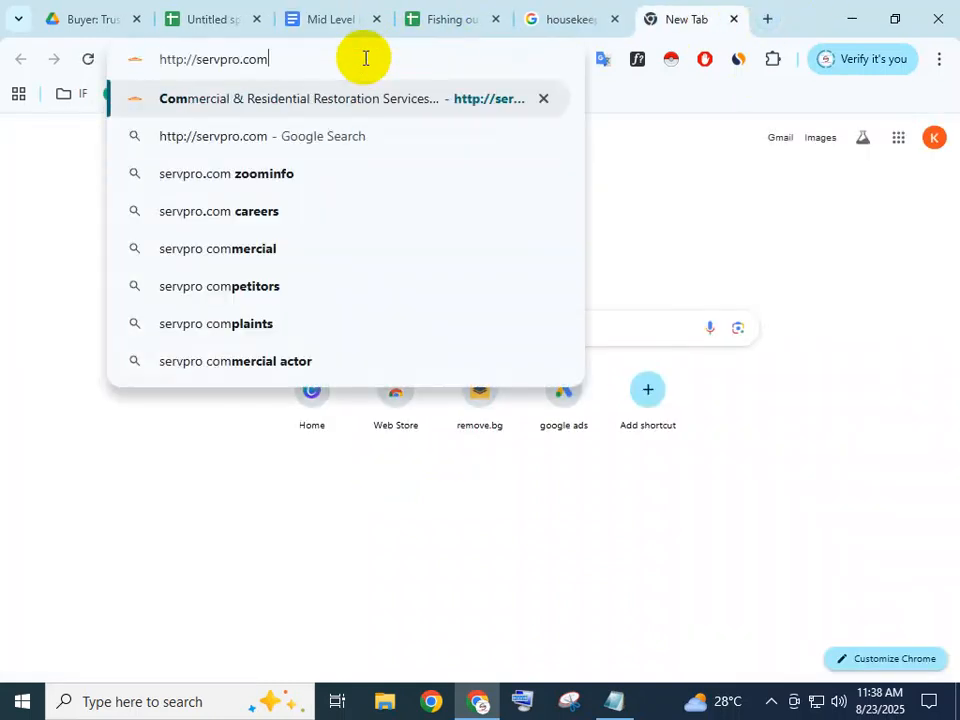
key(Return)
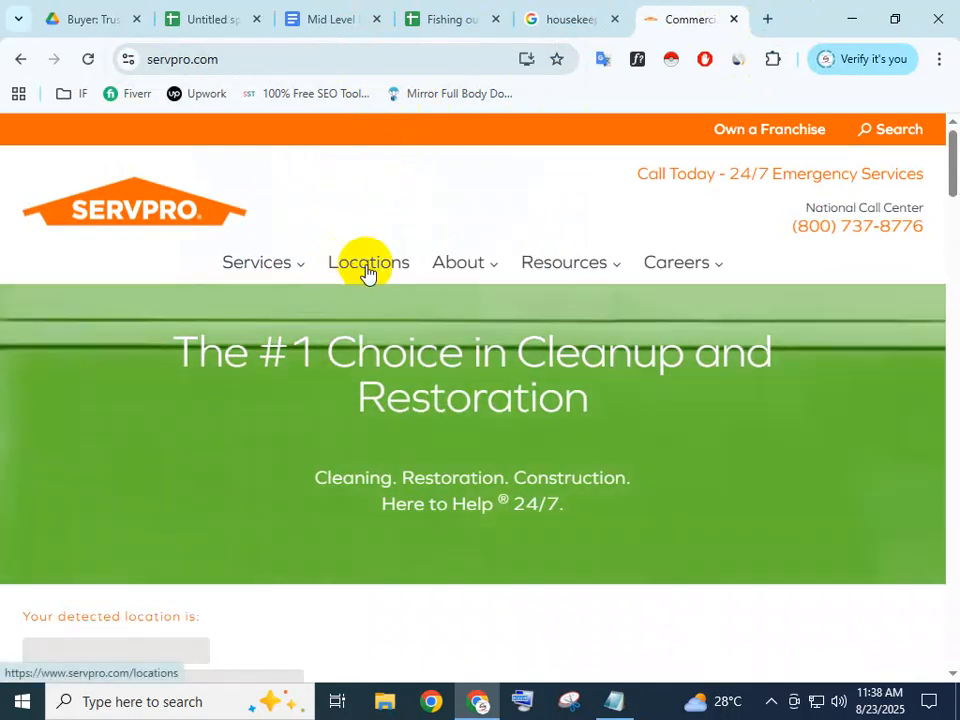
Fill the merged A1:F2 Keyword Research header with the orange sampled from the SERVPRO website
click(174, 10)
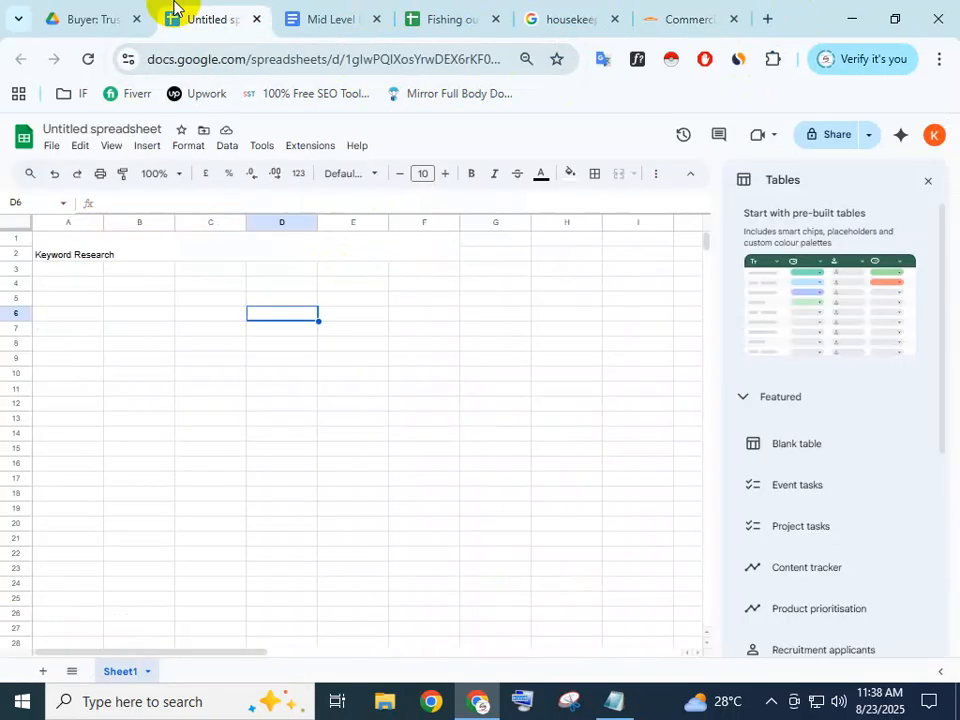
click(184, 252)
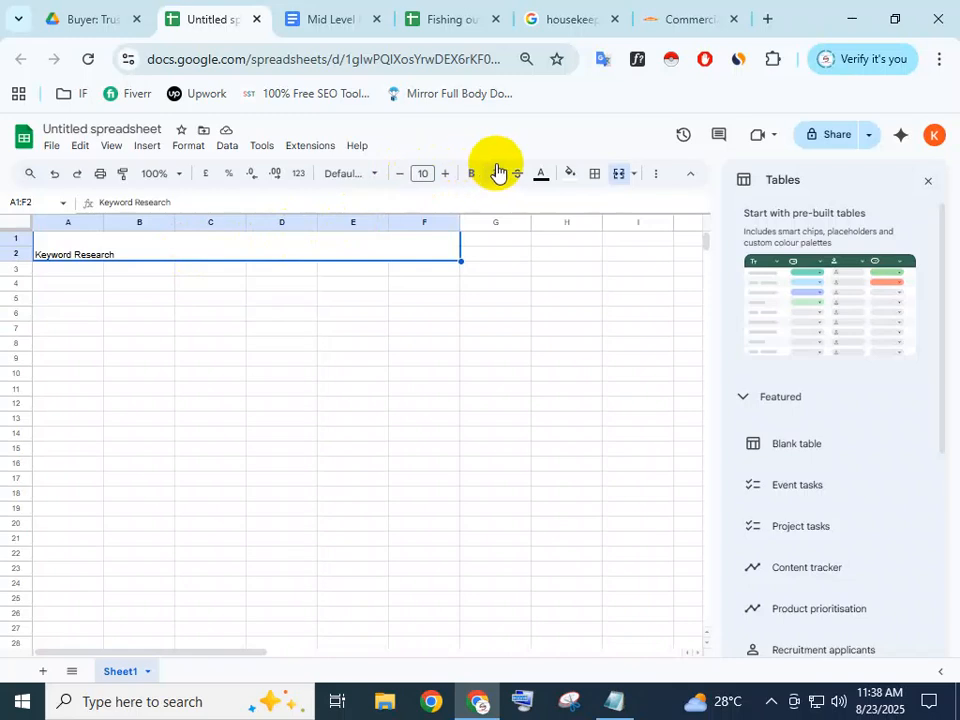
click(569, 176)
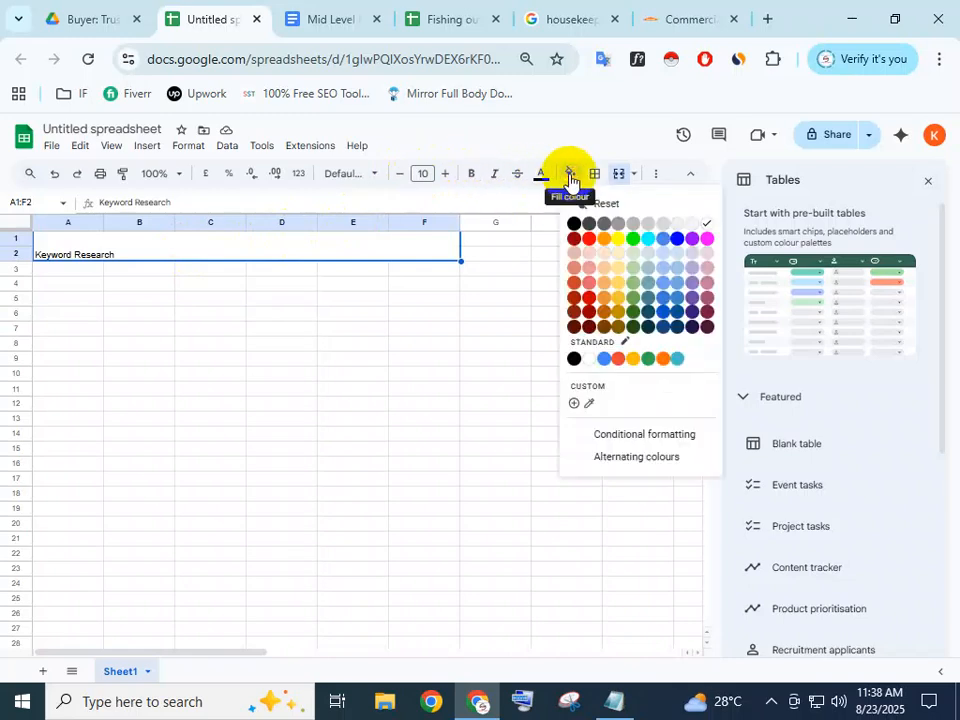
click(589, 405)
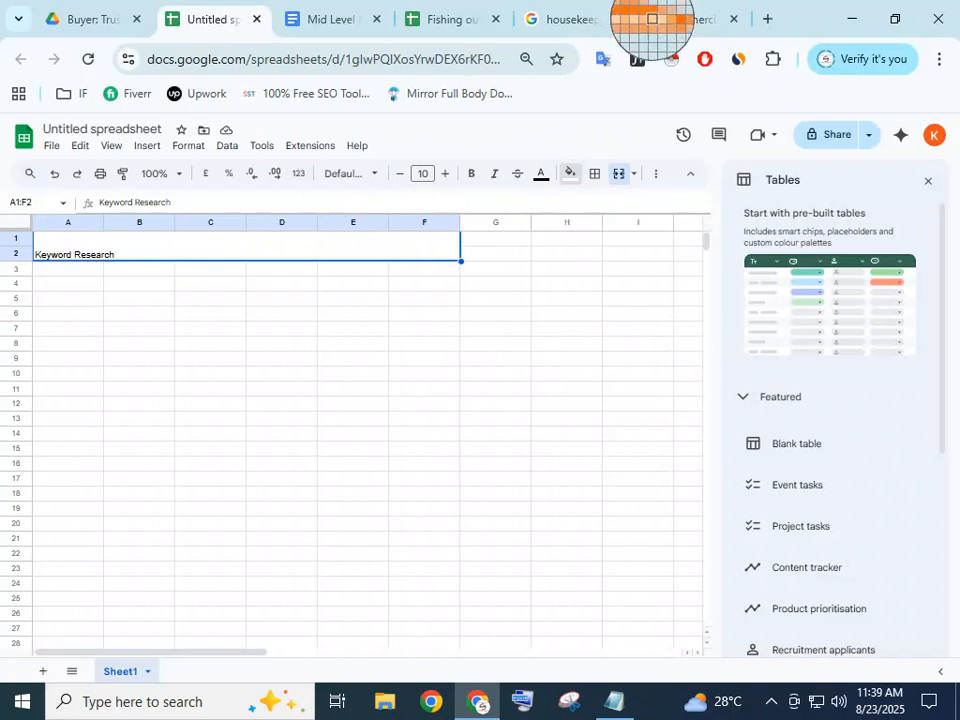
click(651, 20)
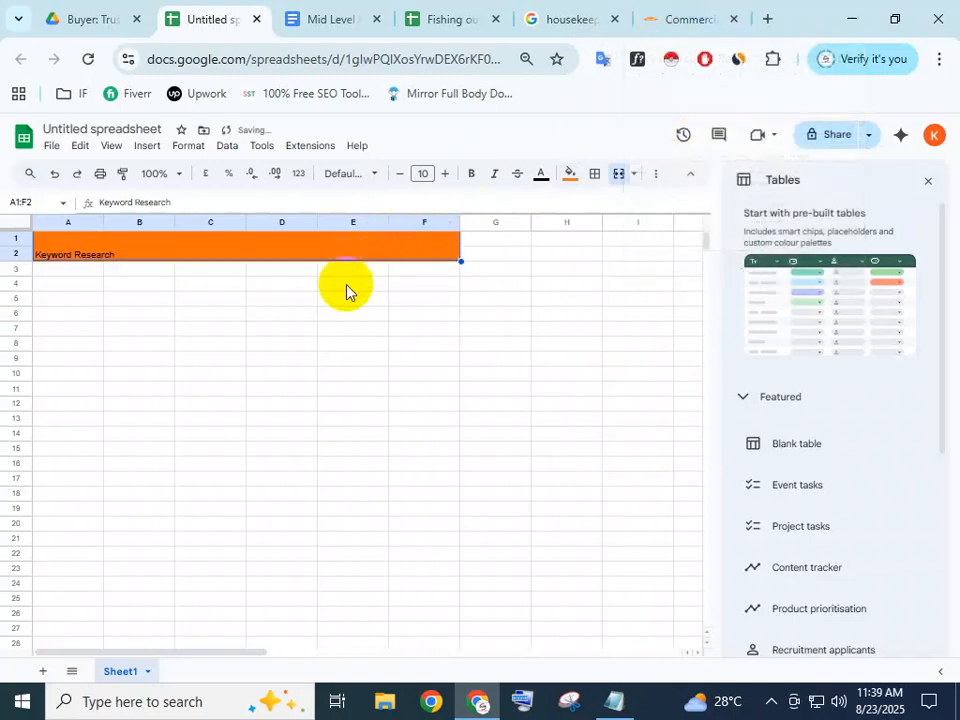
click(680, 19)
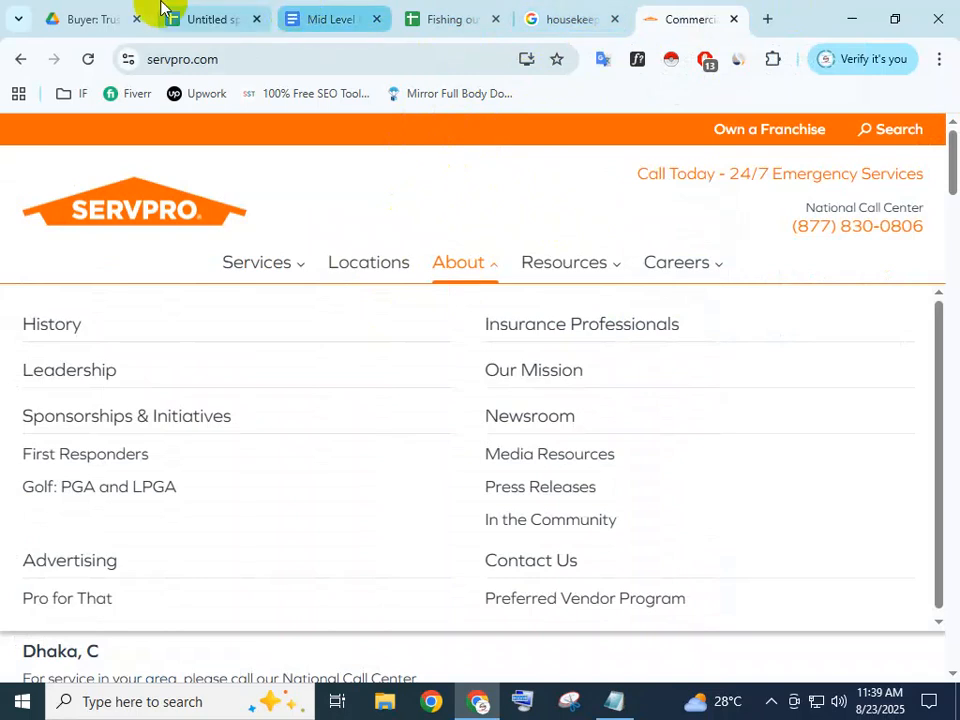
click(212, 14)
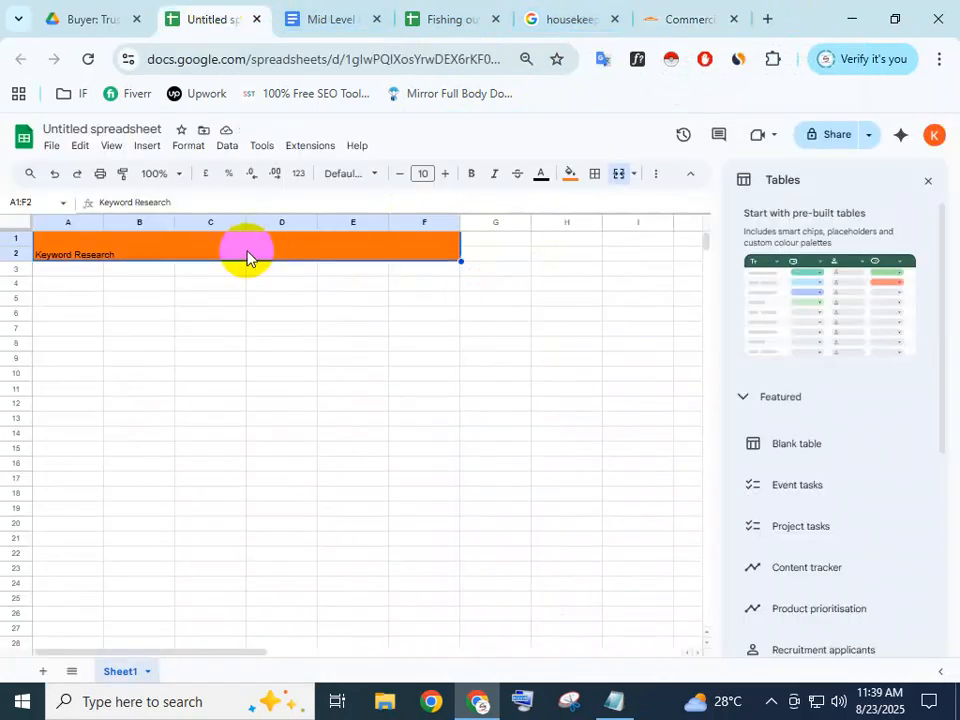
Centre the Keyword Research title horizontally in its merged cell
right_click(196, 257)
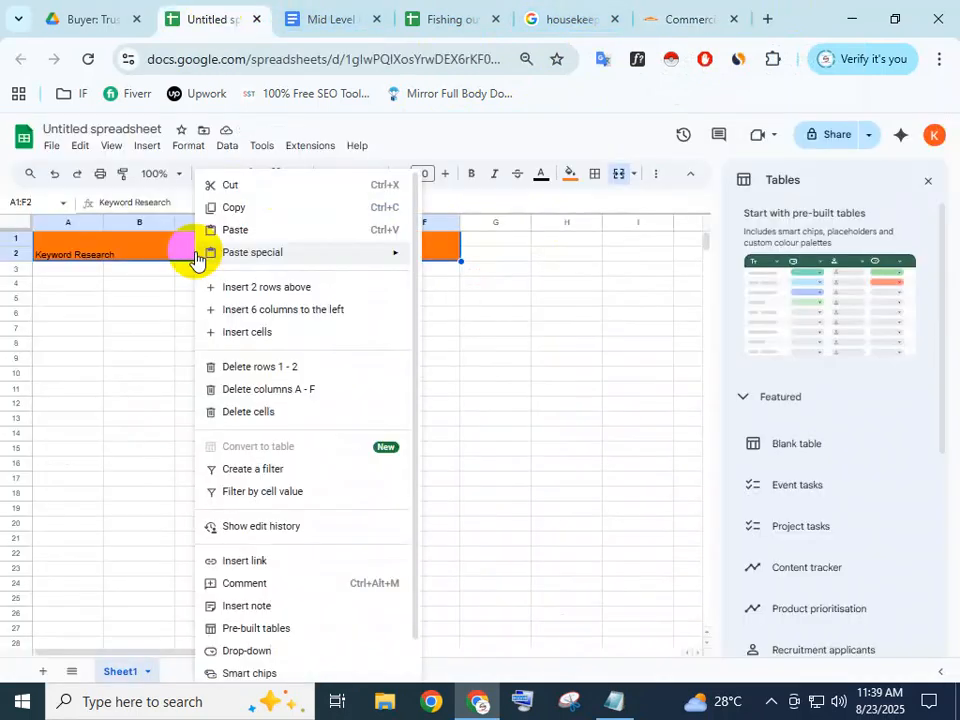
click(138, 326)
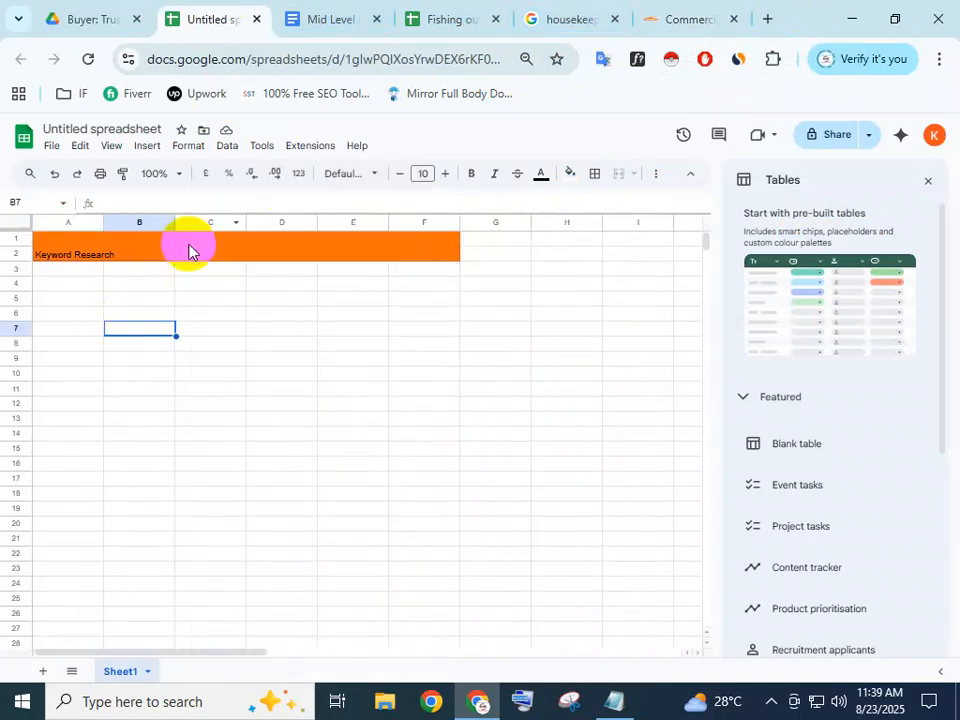
click(189, 251)
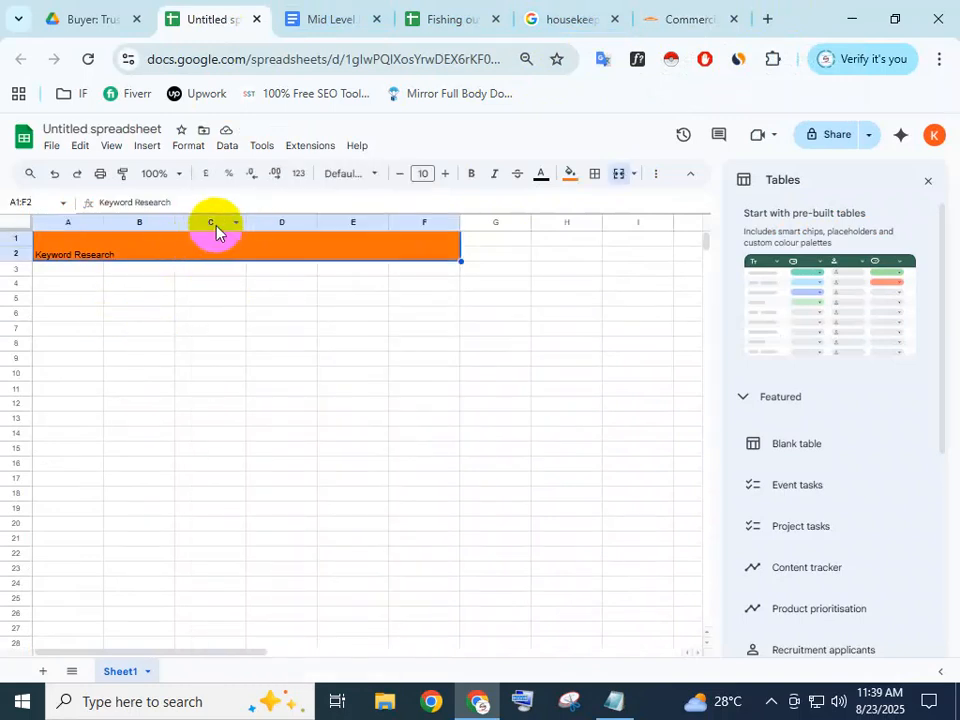
click(177, 148)
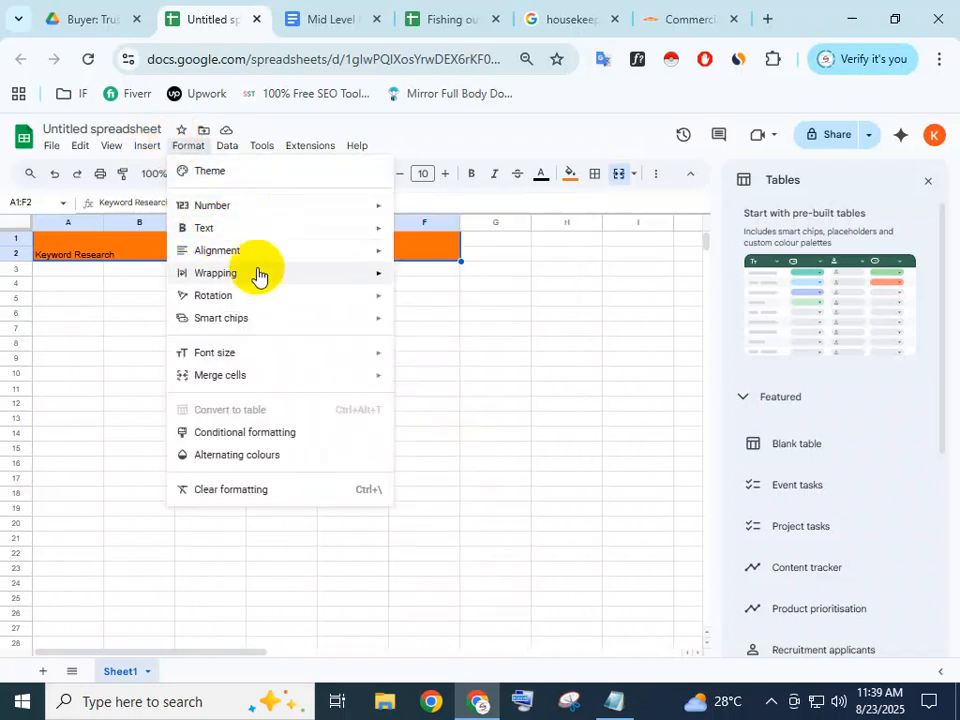
mouse_move(279, 251)
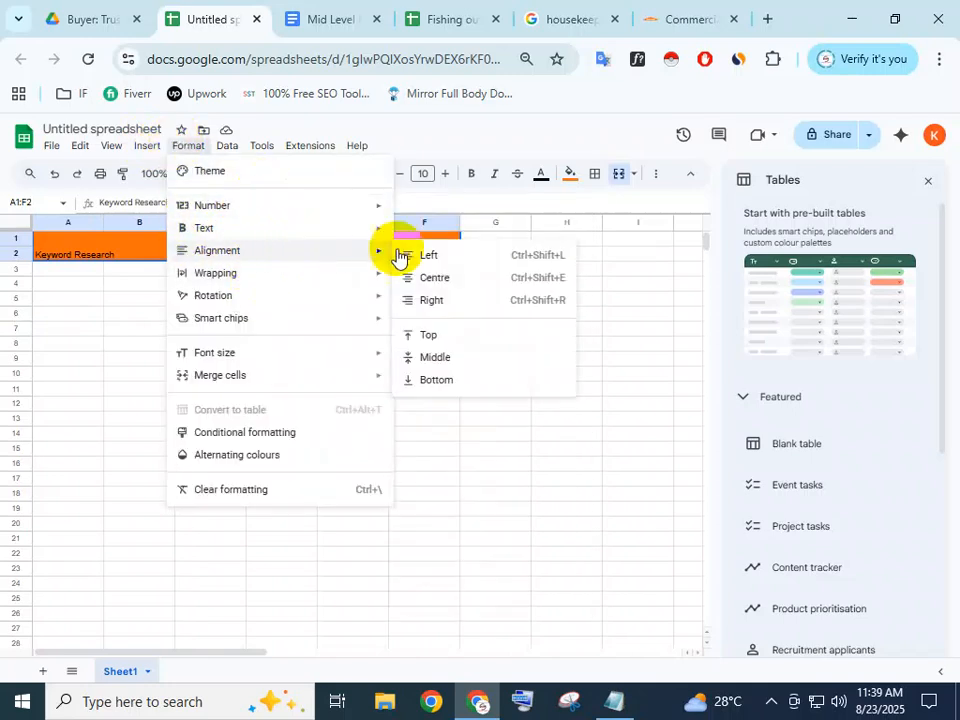
click(424, 277)
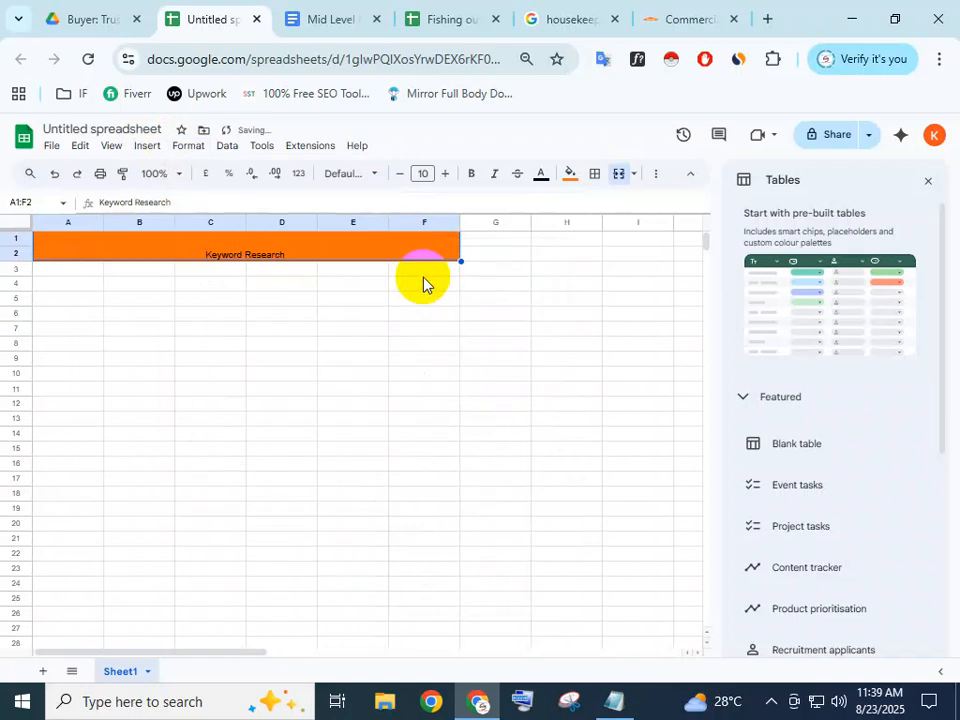
click(272, 297)
Increase the title's font size to 22
click(263, 255)
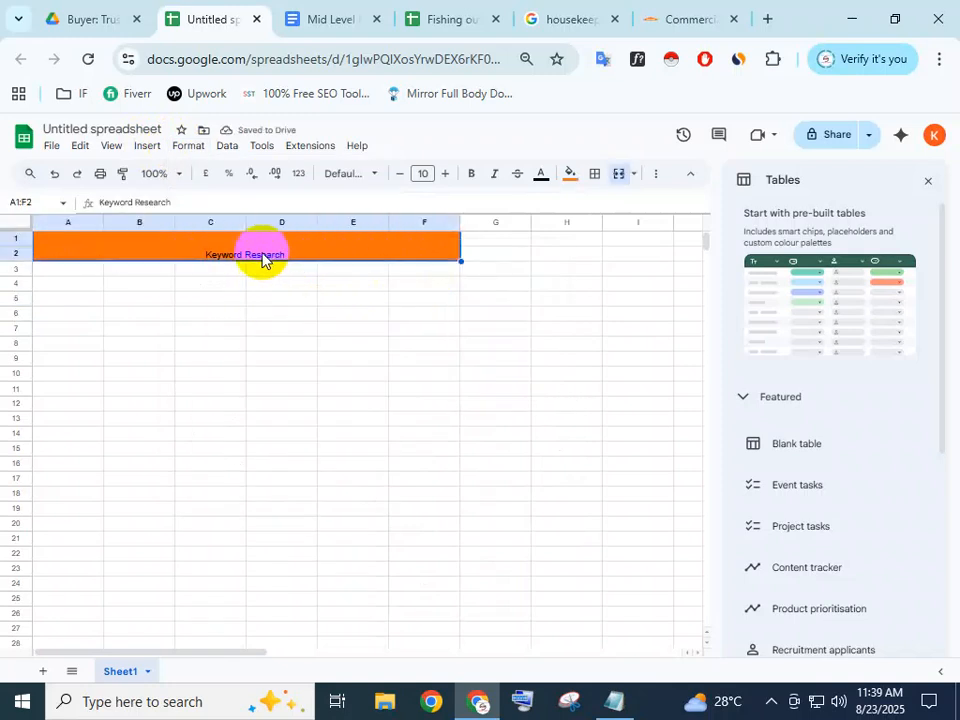
click(446, 174)
click(446, 174)
click(446, 174)
click(446, 174)
click(446, 175)
click(446, 175)
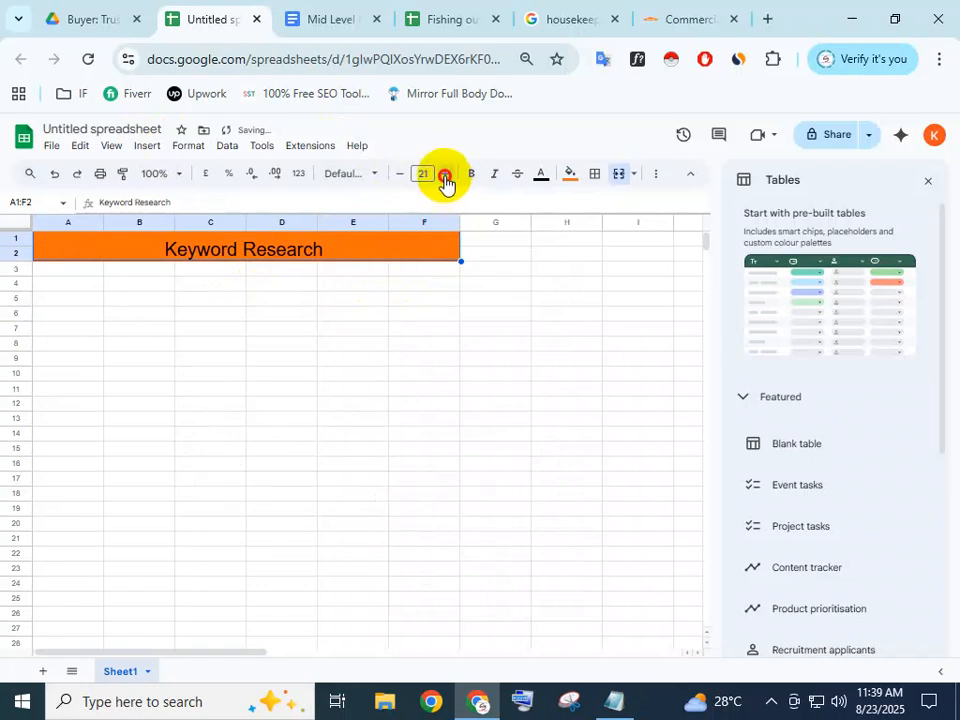
click(446, 174)
Append ' | SEO' so the title reads 'Keyword Research | SEO'
double_click(349, 243)
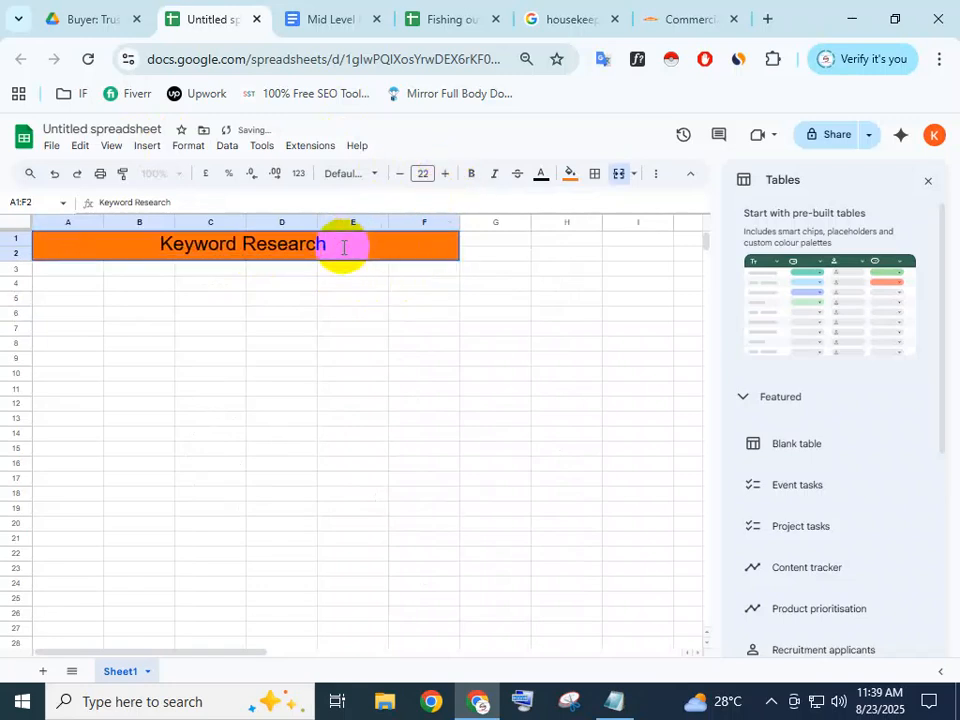
text(| SEO)
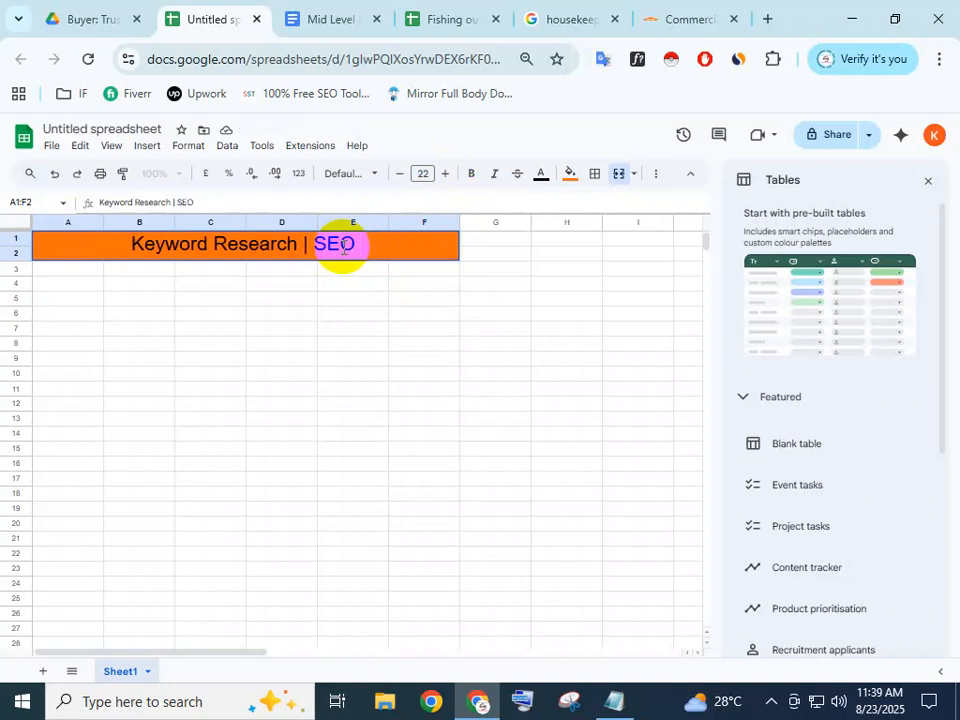
click(280, 289)
drag(96, 268, 429, 275)
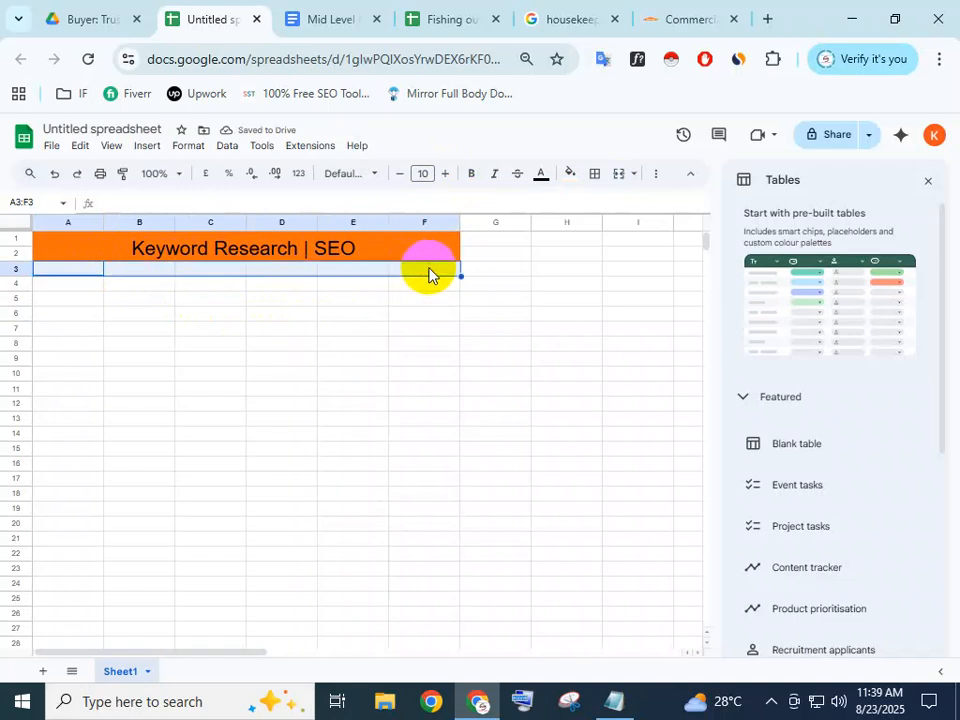
Merge A3:F3 and centre its contents
click(620, 180)
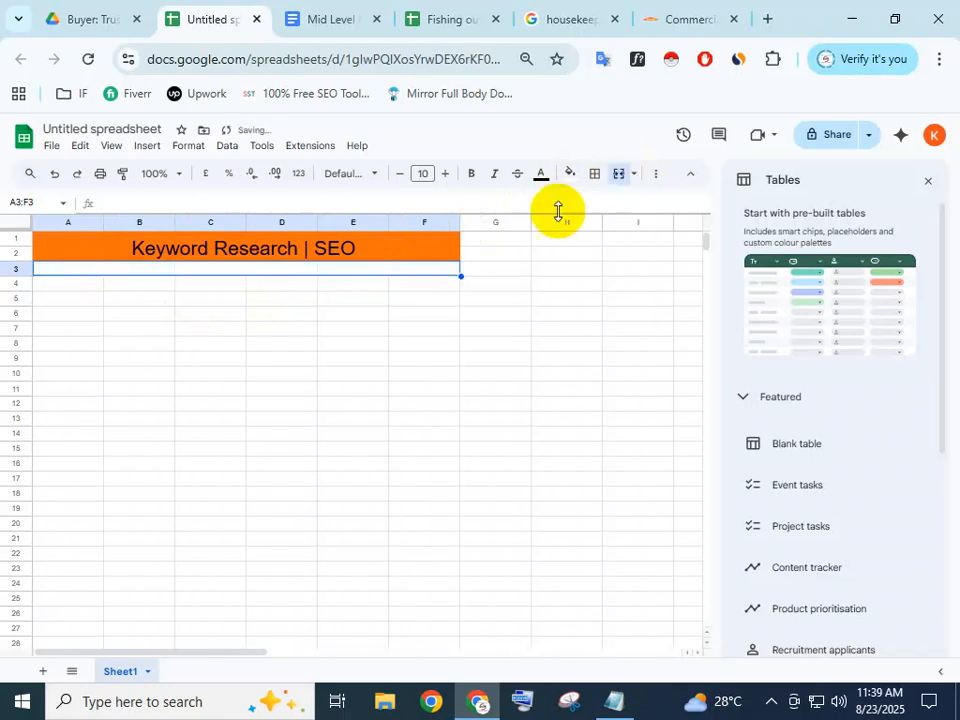
double_click(283, 268)
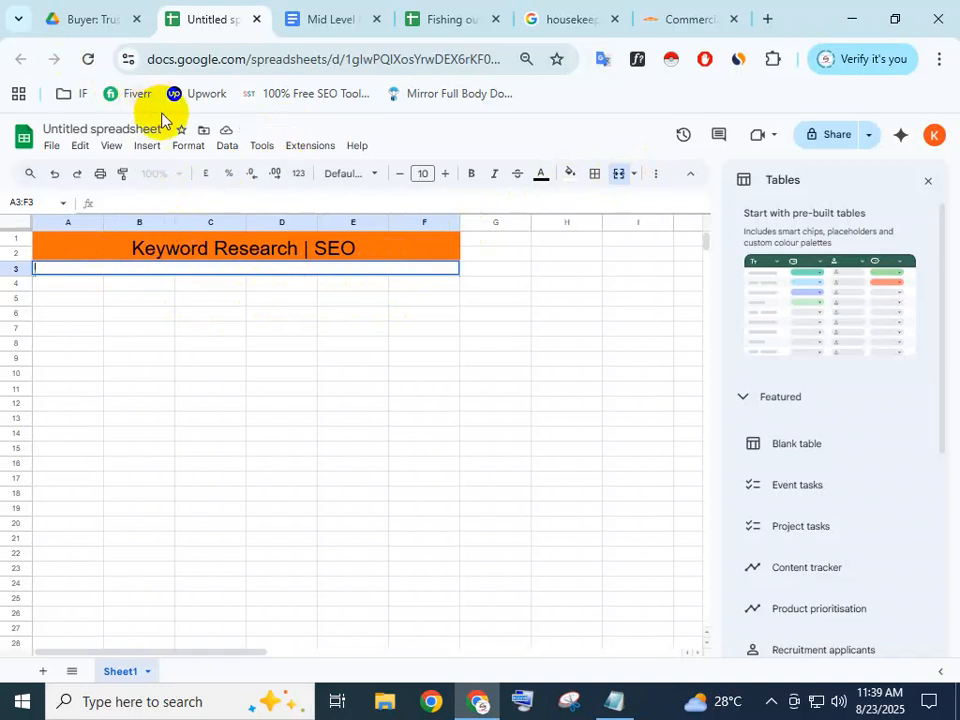
click(187, 148)
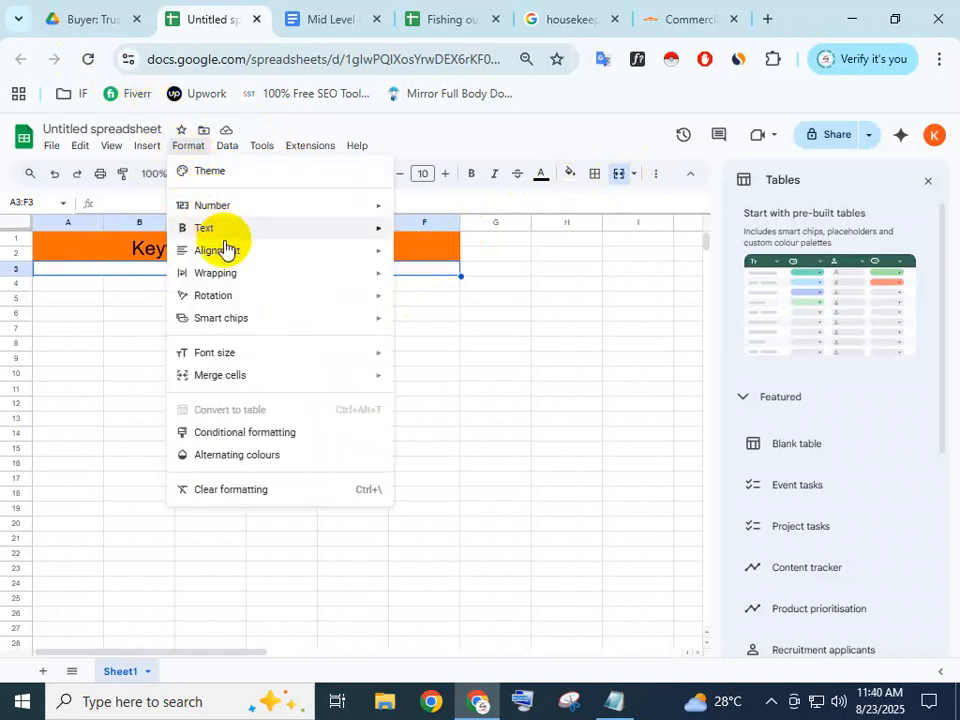
mouse_move(227, 251)
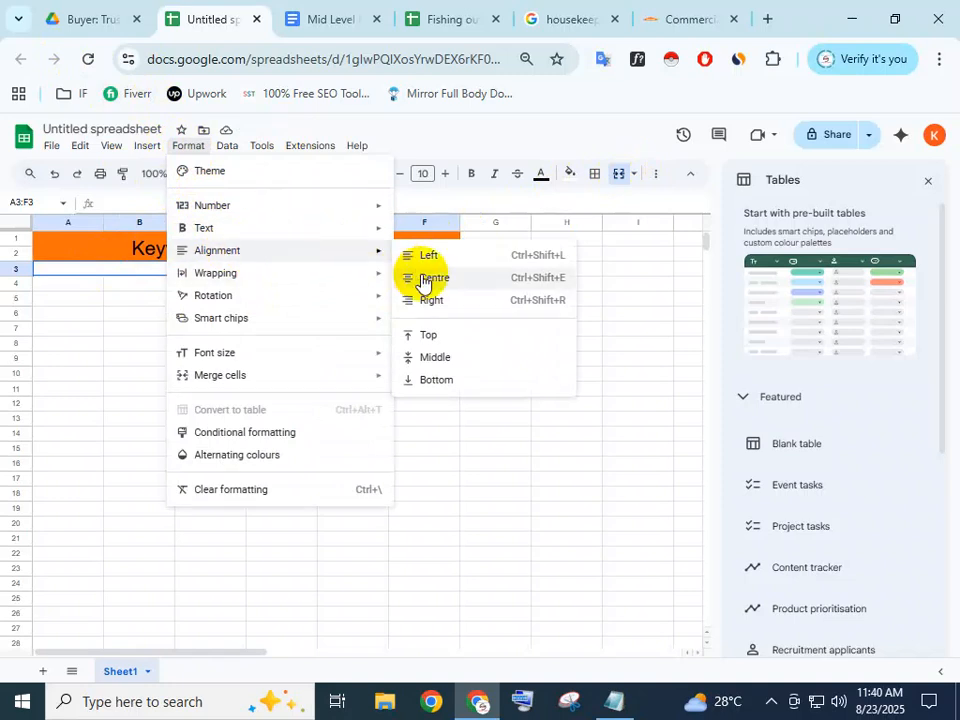
click(424, 278)
double_click(266, 268)
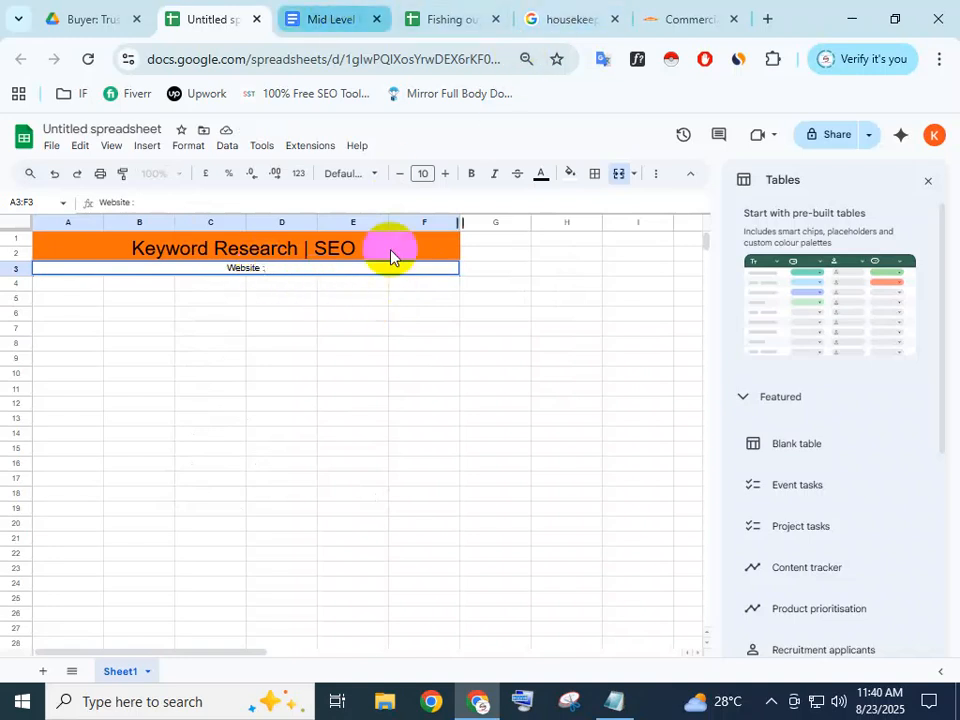
key(ctrl+Tab)
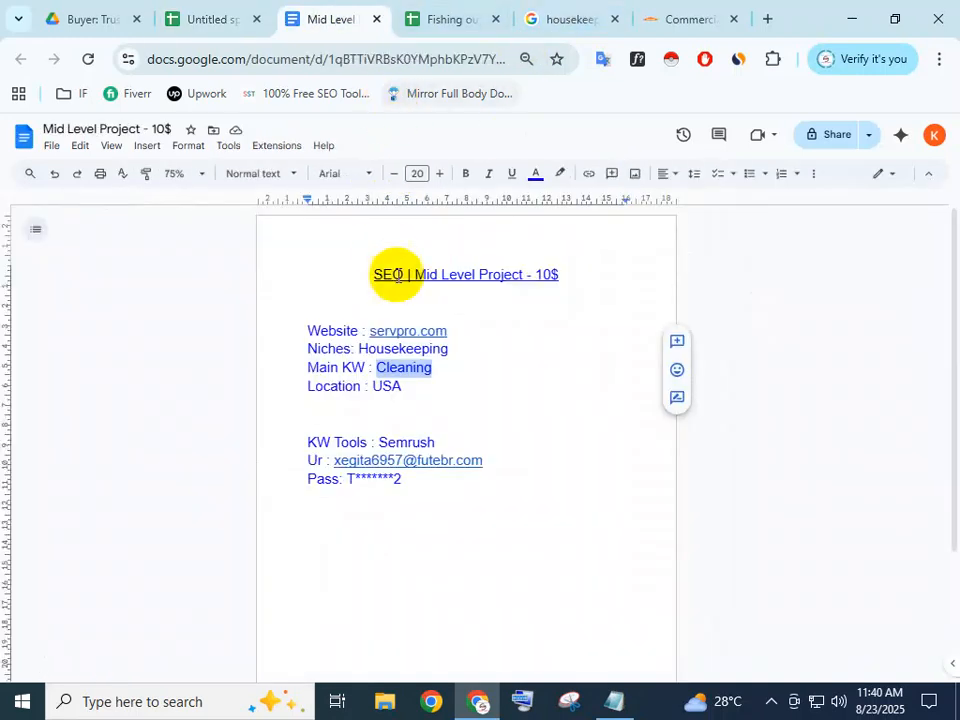
right_click(405, 340)
click(638, 19)
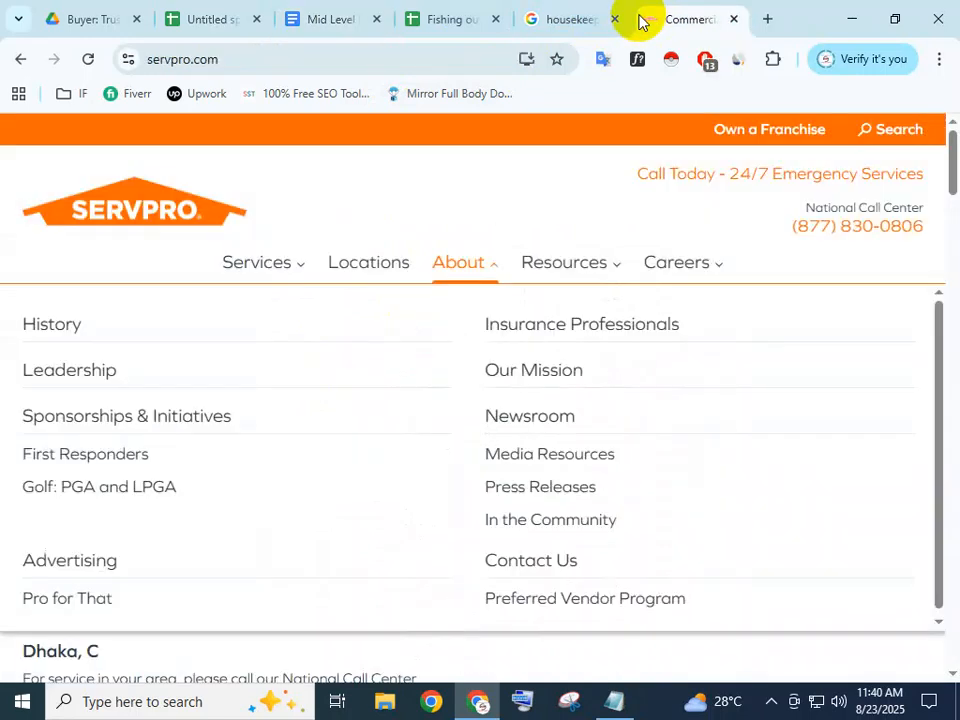
click(253, 59)
key(ctrl+c)
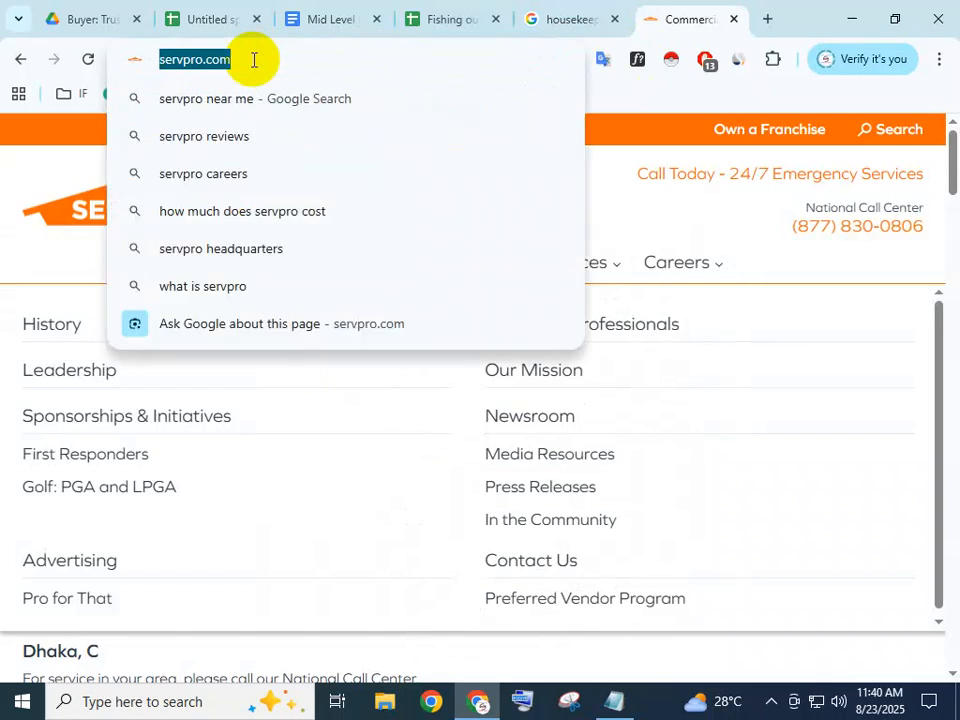
click(208, 12)
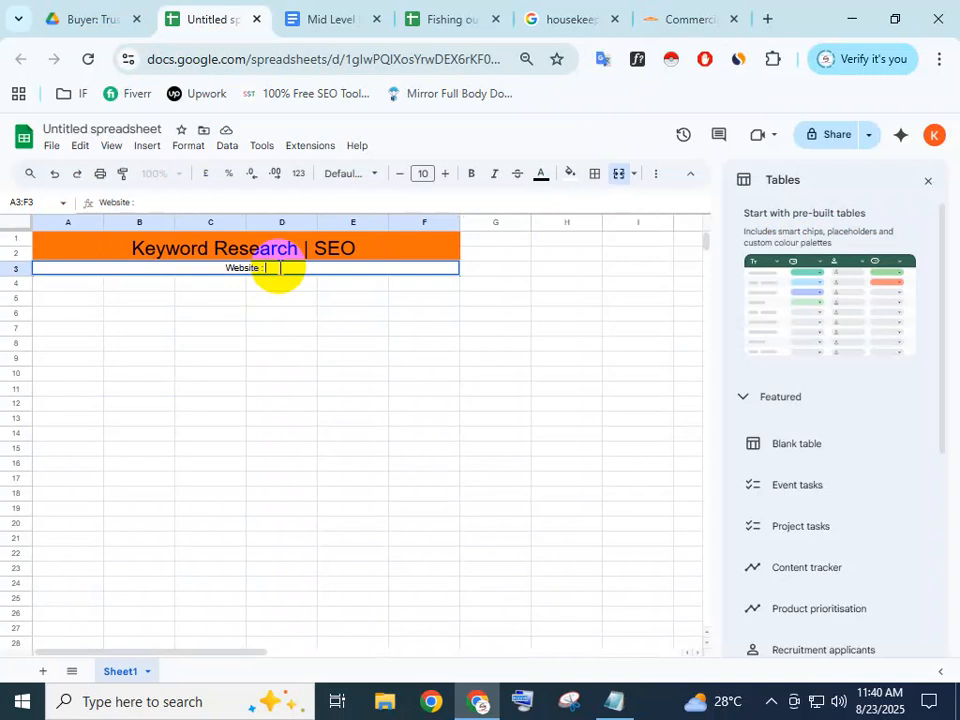
key(ctrl+v)
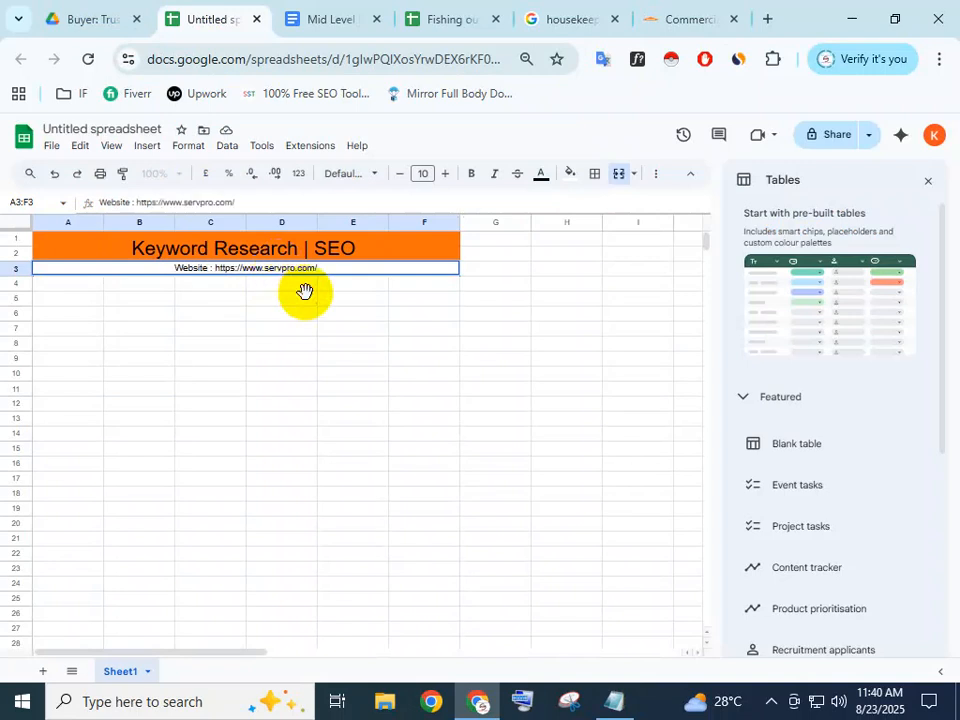
click(270, 298)
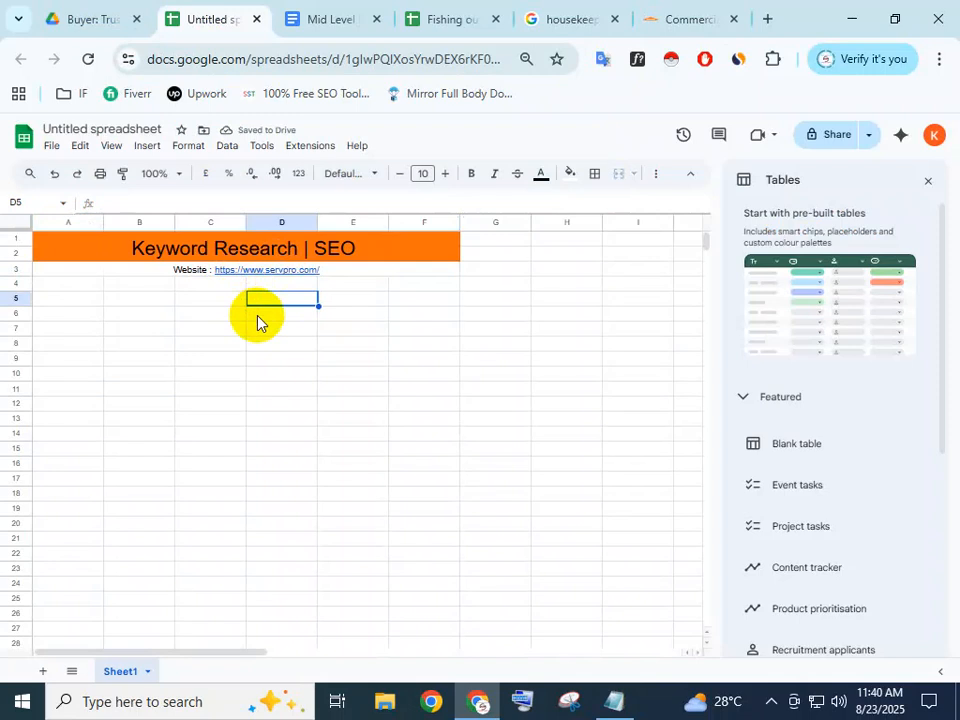
mouse_move(297, 278)
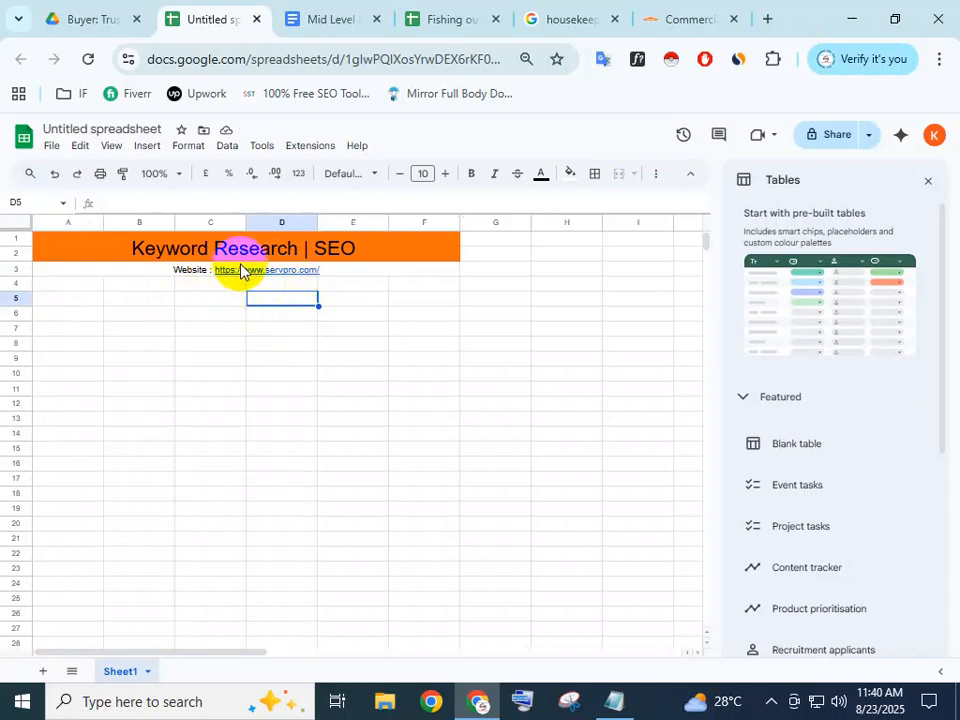
Give the merged A3:F3 website row a light orange fill, replacing a trial light pink
click(180, 273)
click(349, 315)
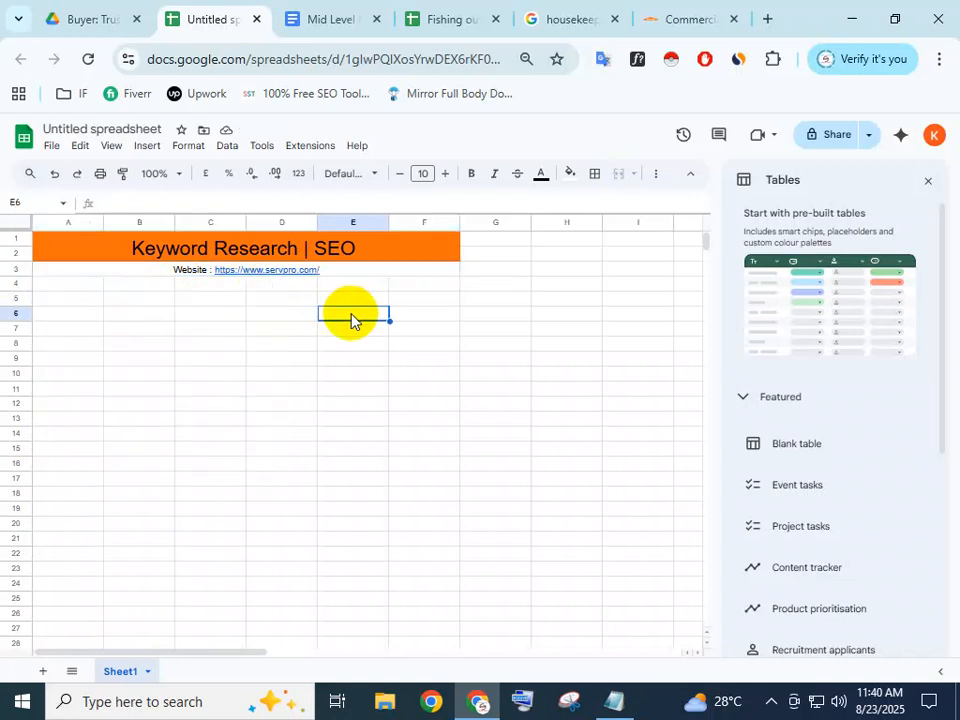
click(141, 271)
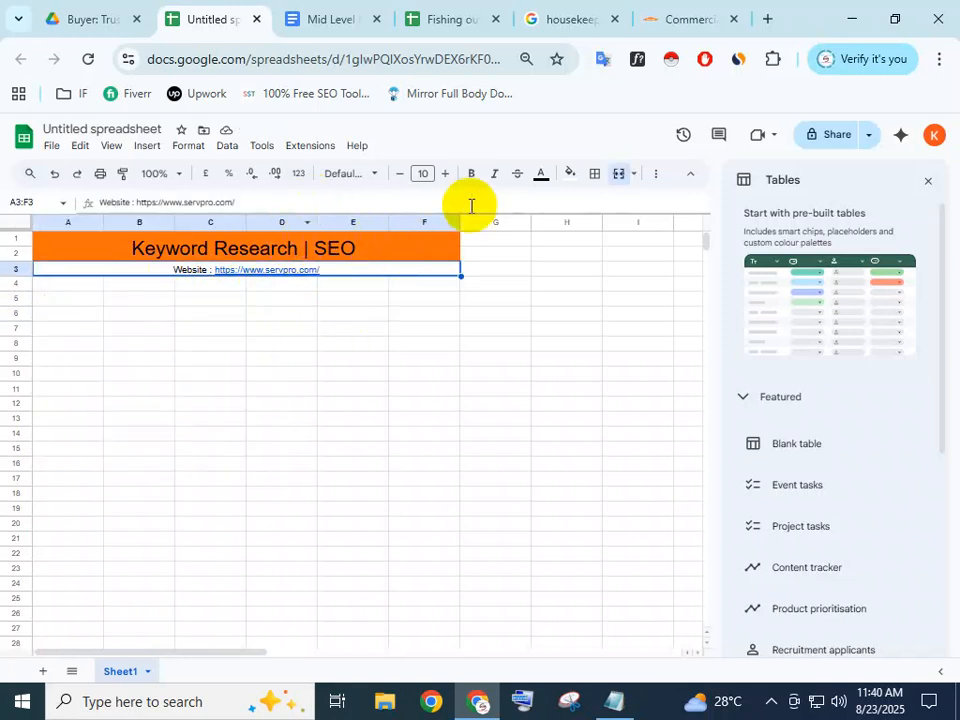
click(571, 175)
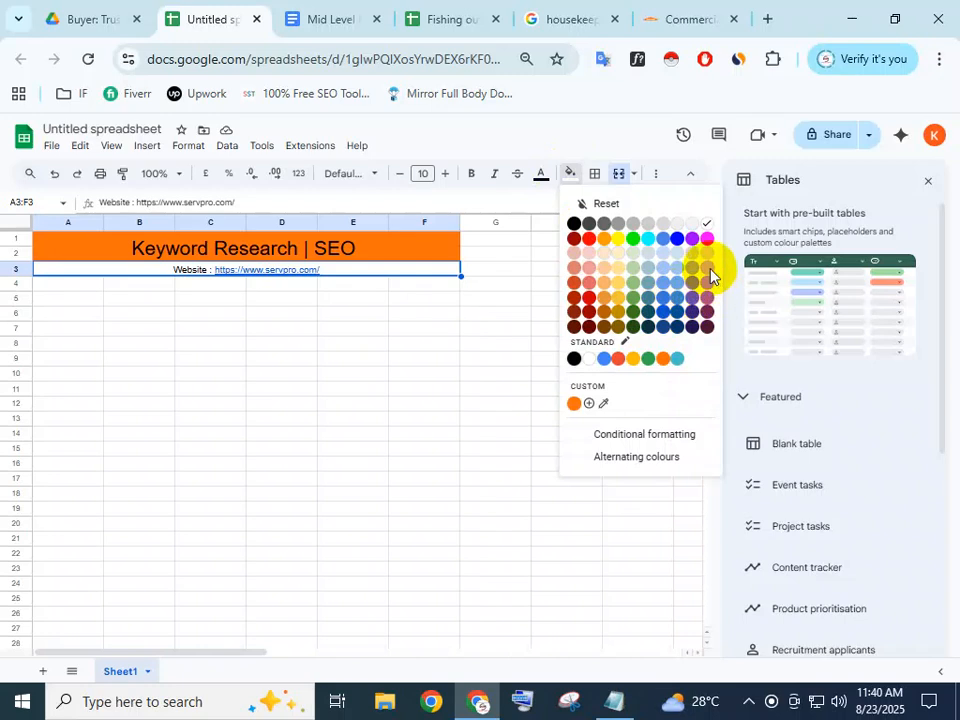
click(710, 272)
click(447, 310)
click(428, 272)
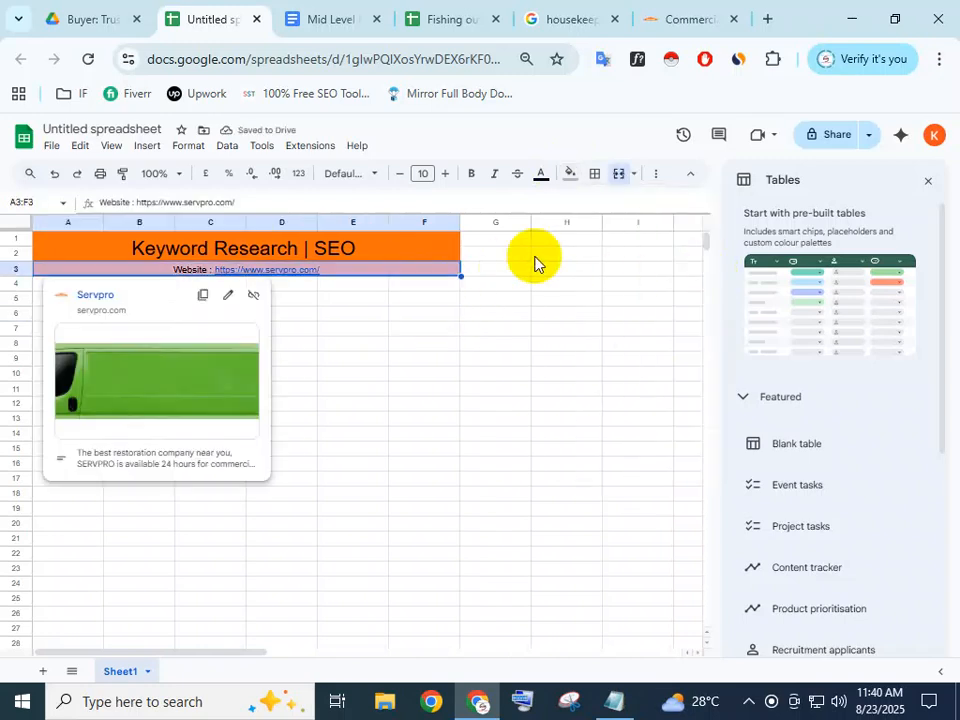
click(570, 175)
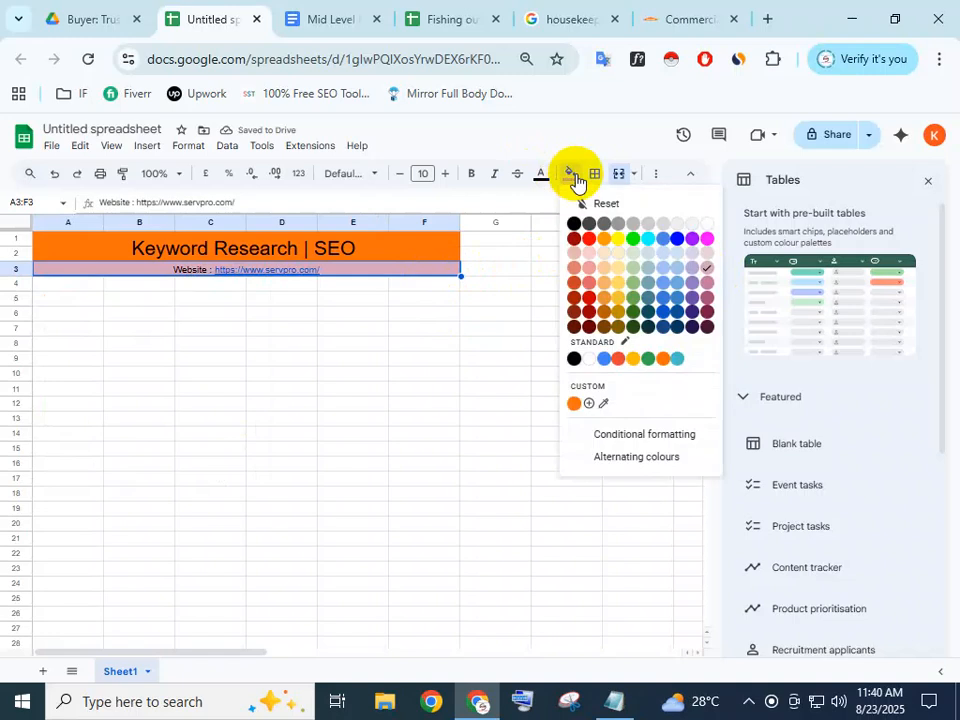
click(606, 270)
click(444, 315)
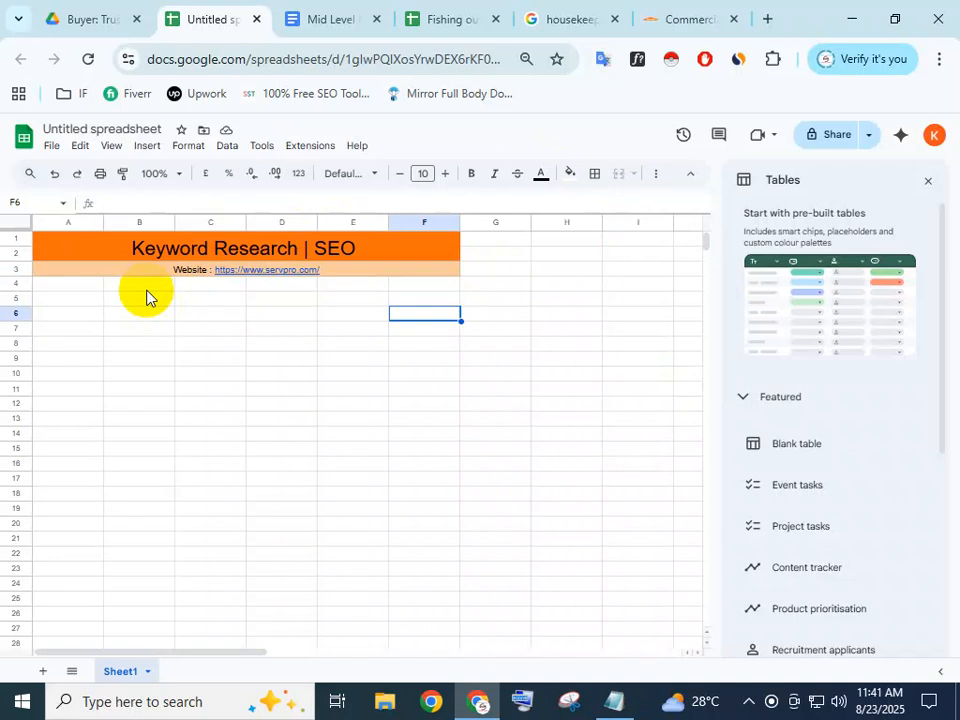
Enter the 'SL No' heading in cell A4
click(303, 285)
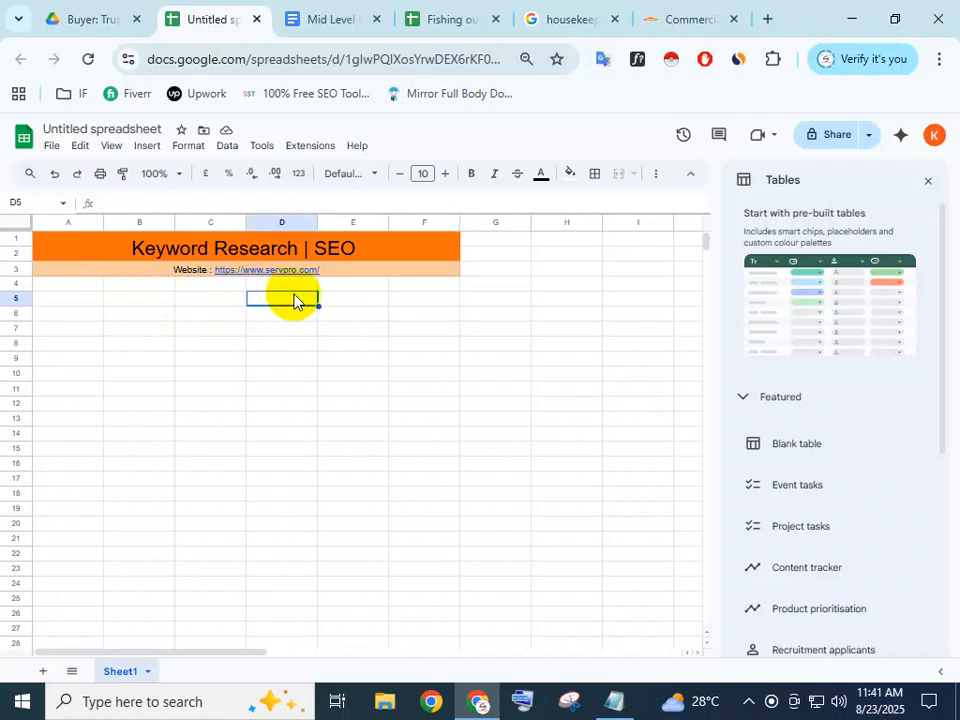
click(335, 290)
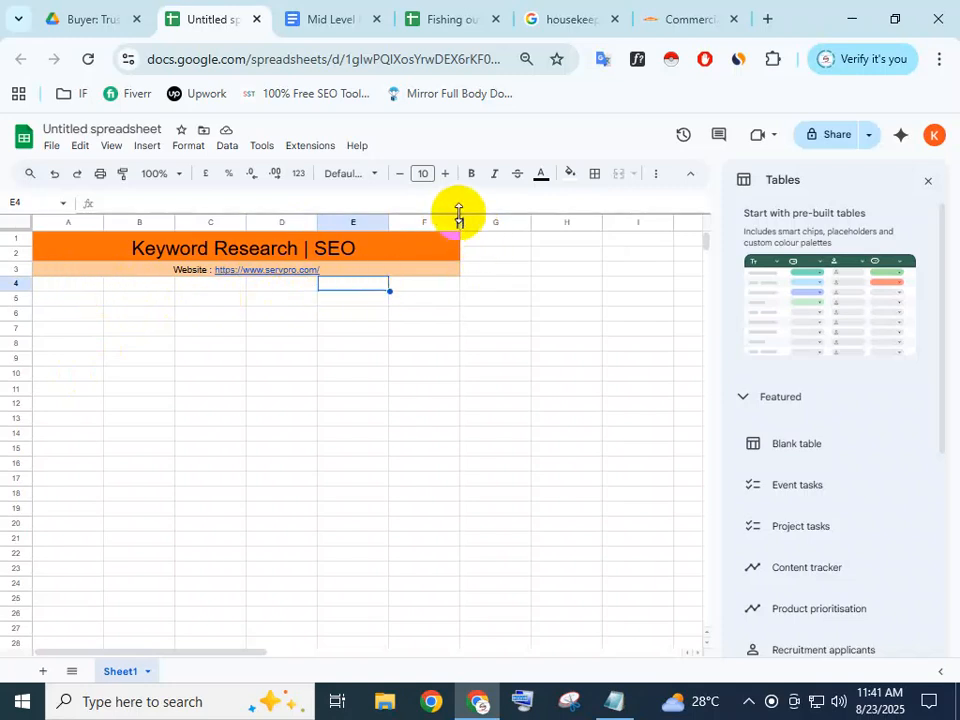
click(64, 269)
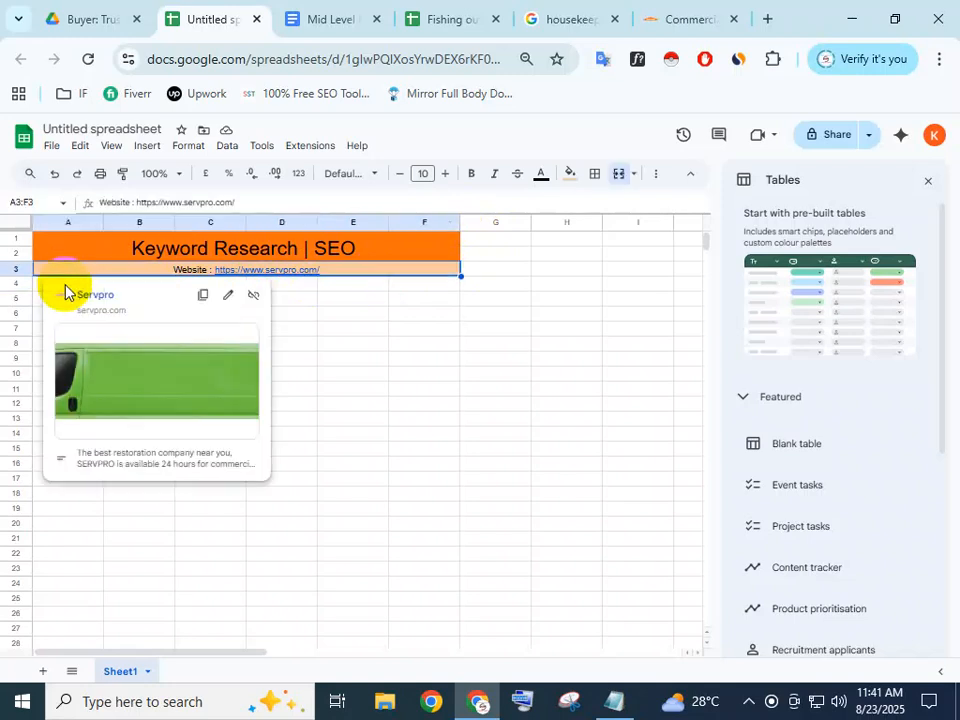
click(380, 300)
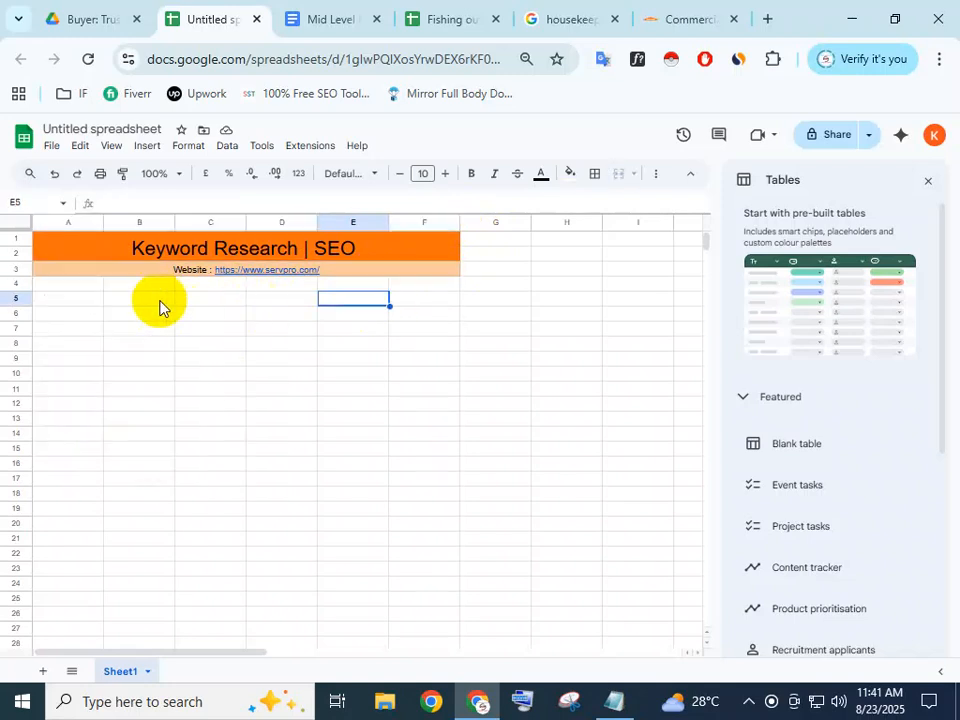
click(72, 285)
double_click(75, 283)
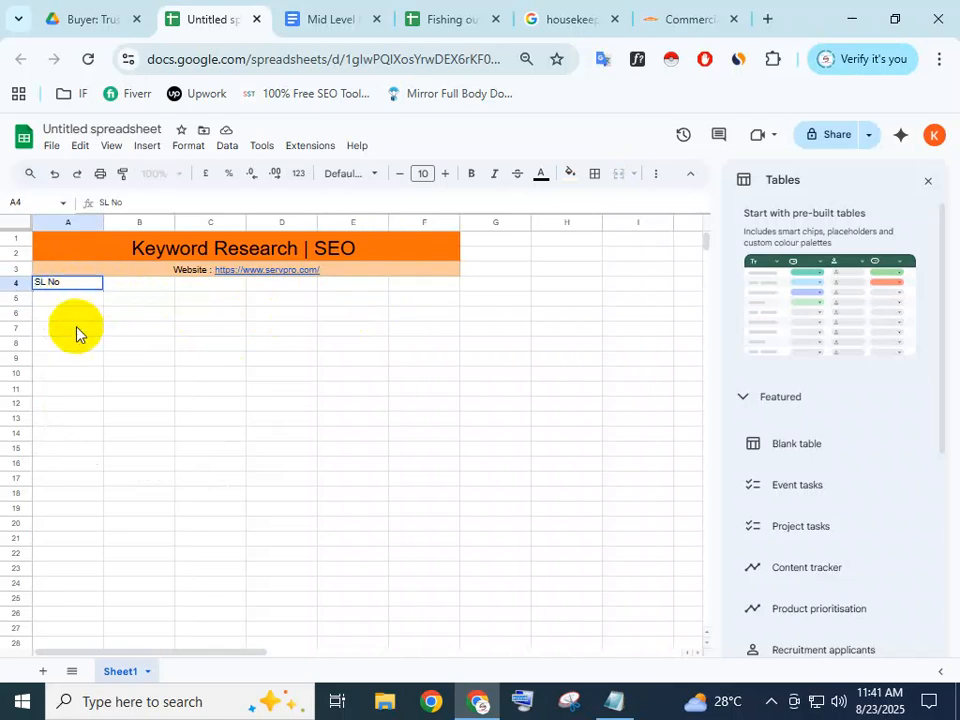
click(71, 300)
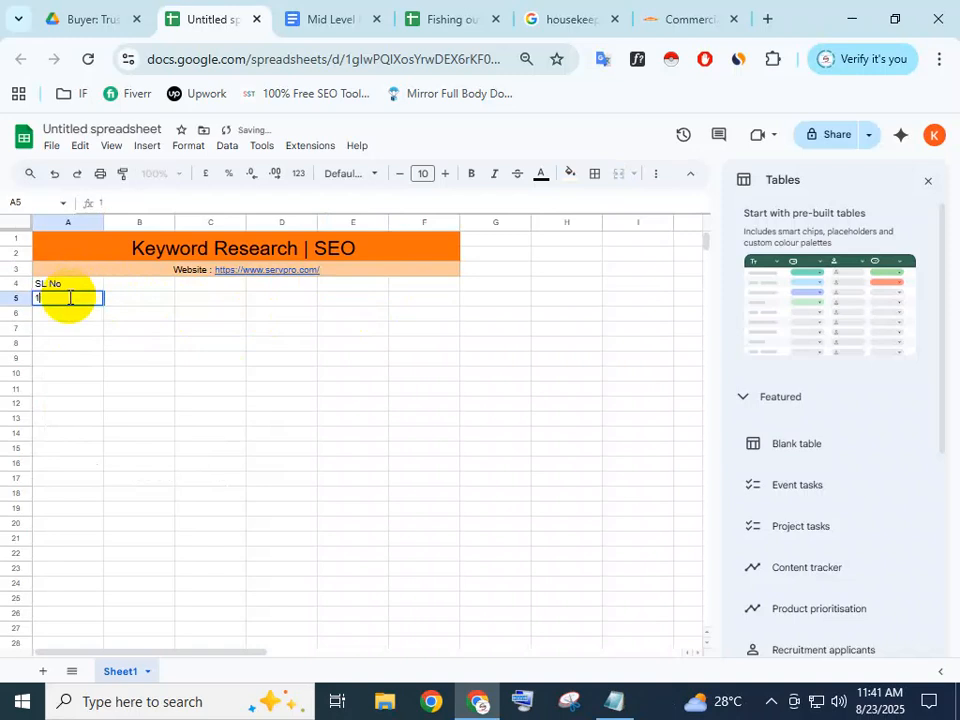
Fill serial numbers 1 to 5 into A5:A9
text(1)
click(70, 316)
text(2)
click(71, 326)
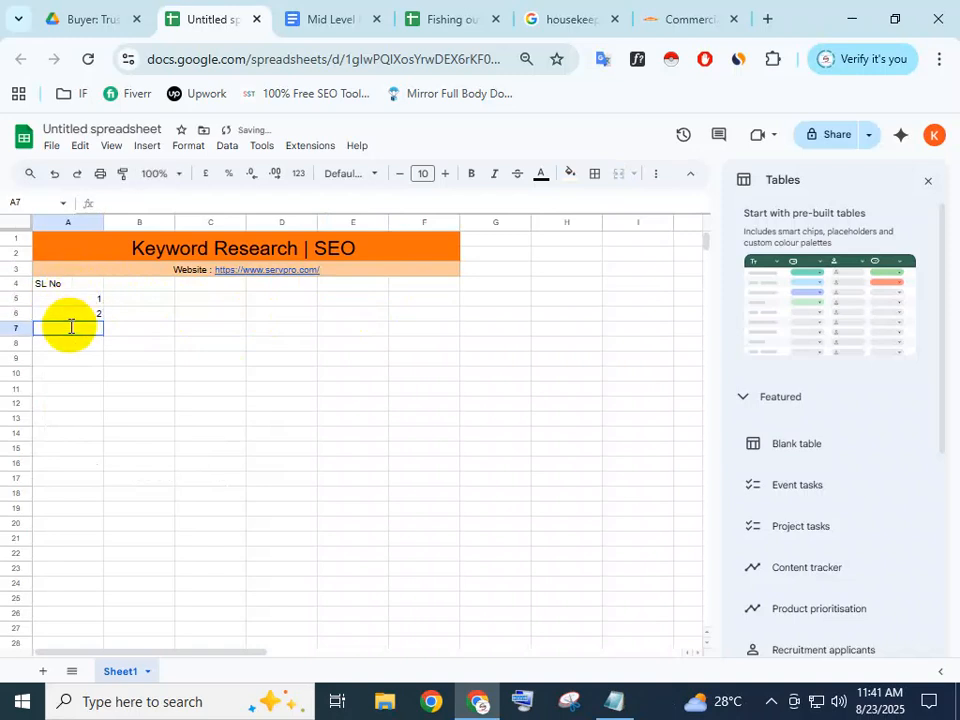
text(3)
click(81, 336)
text(4)
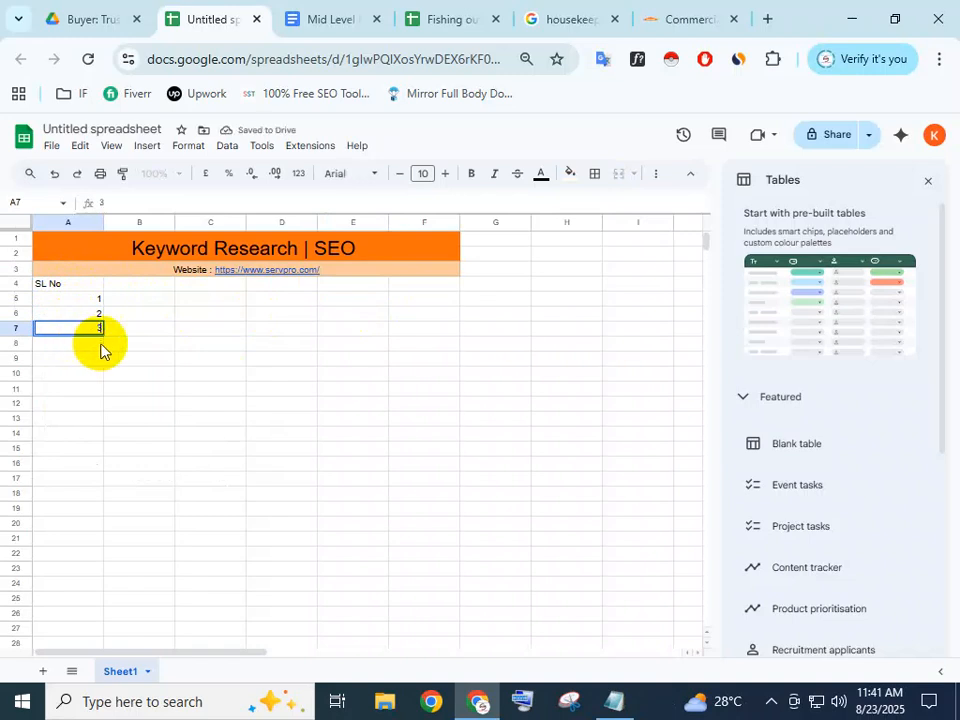
click(104, 344)
click(99, 344)
text(2)
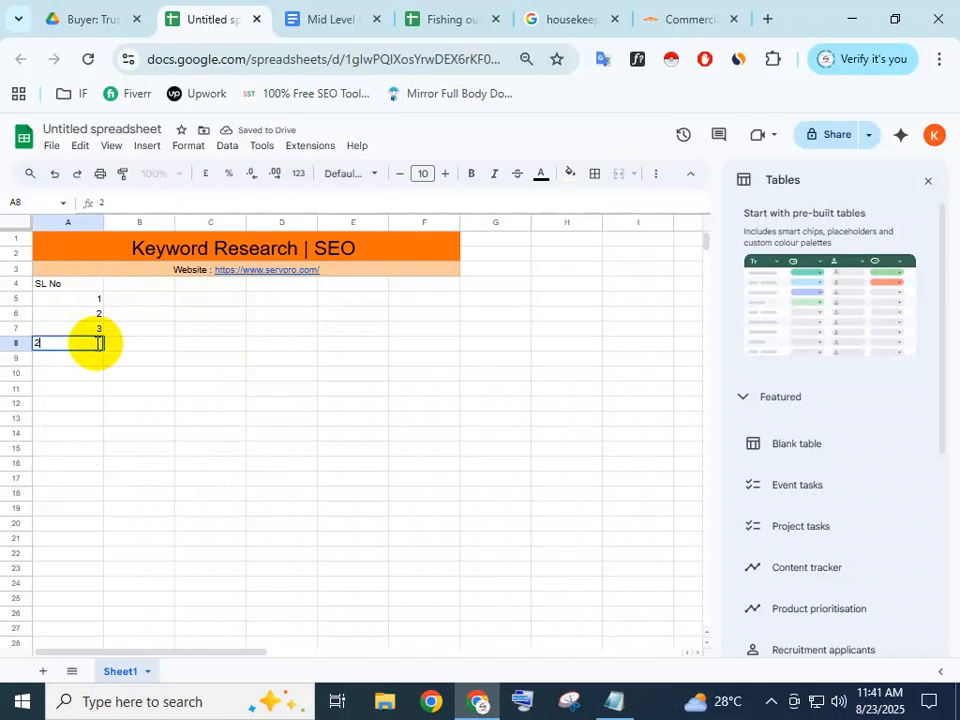
text(4)
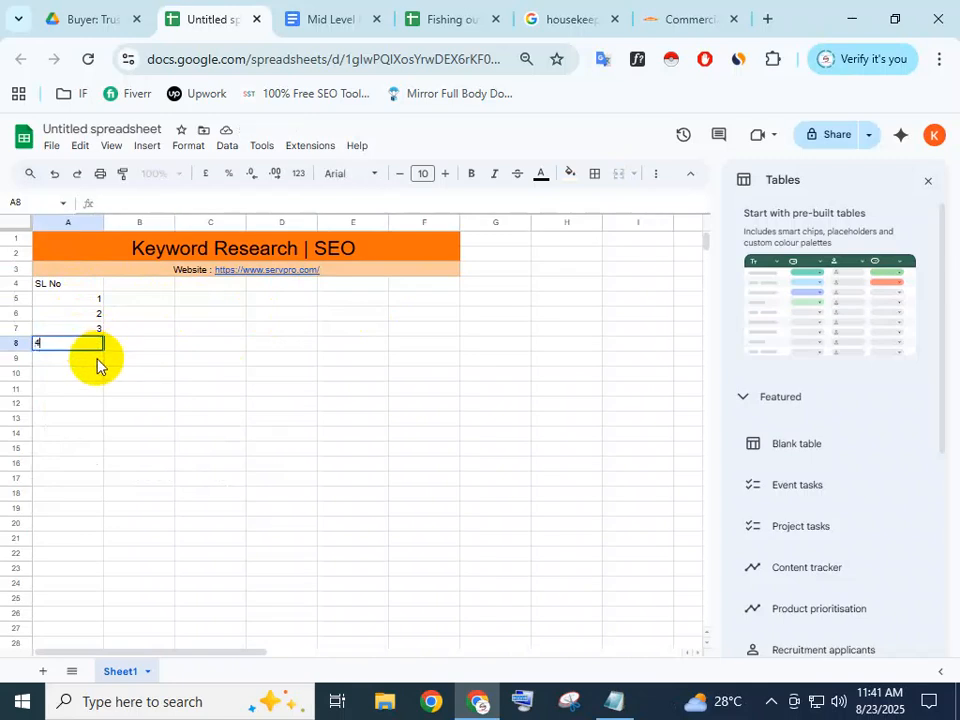
key(Return)
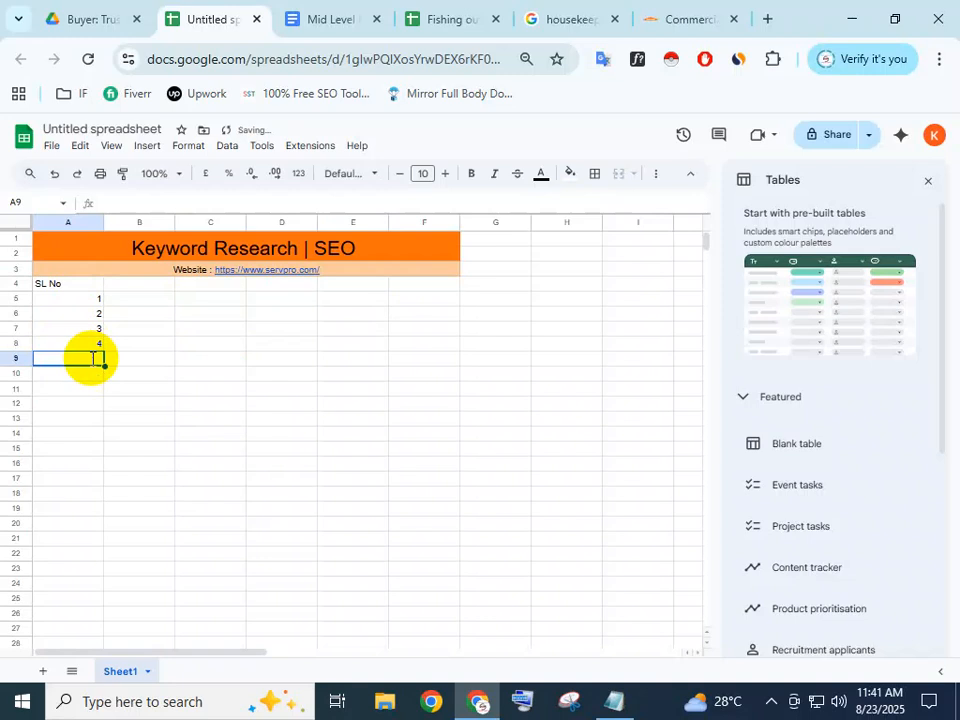
text(5)
click(107, 378)
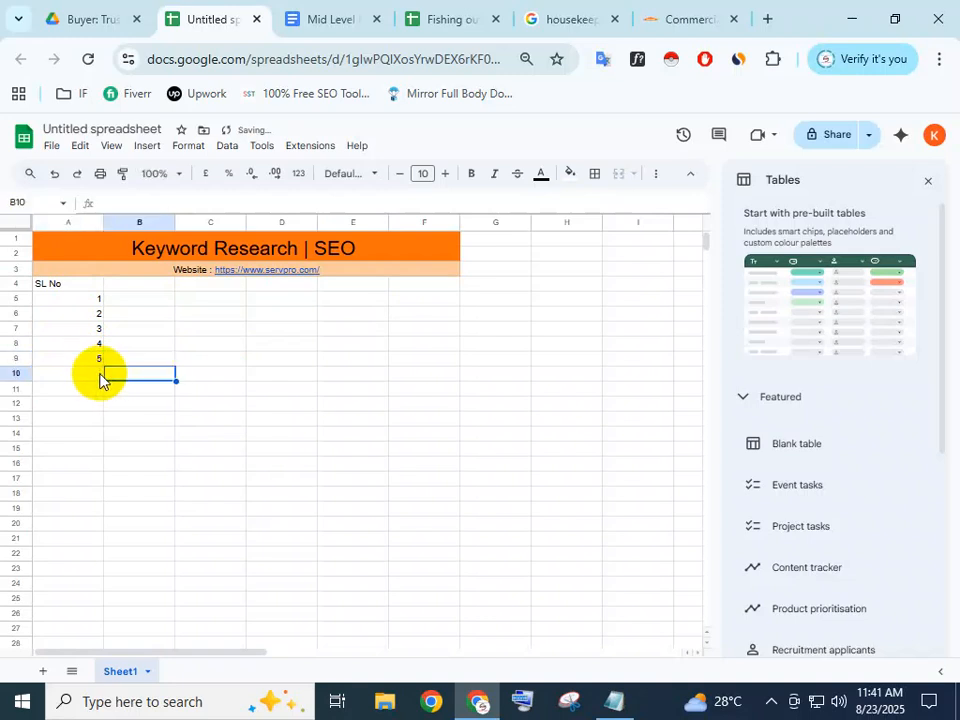
Fill serial numbers 6 to 10 into A10:A14
click(79, 377)
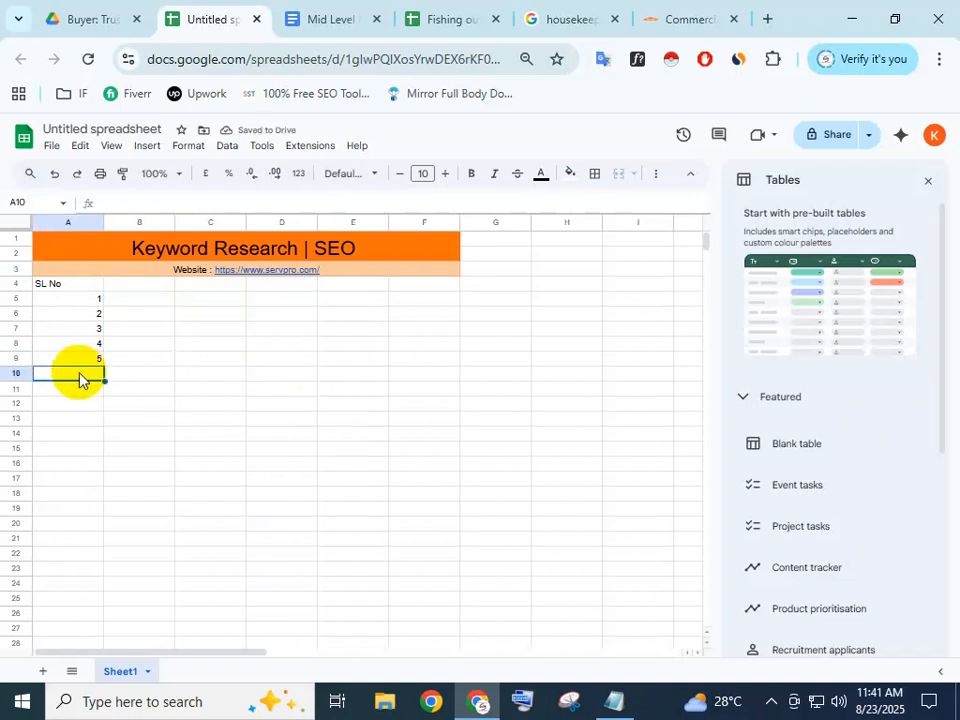
text(6)
key(Return)
text(7)
key(Return)
text(8)
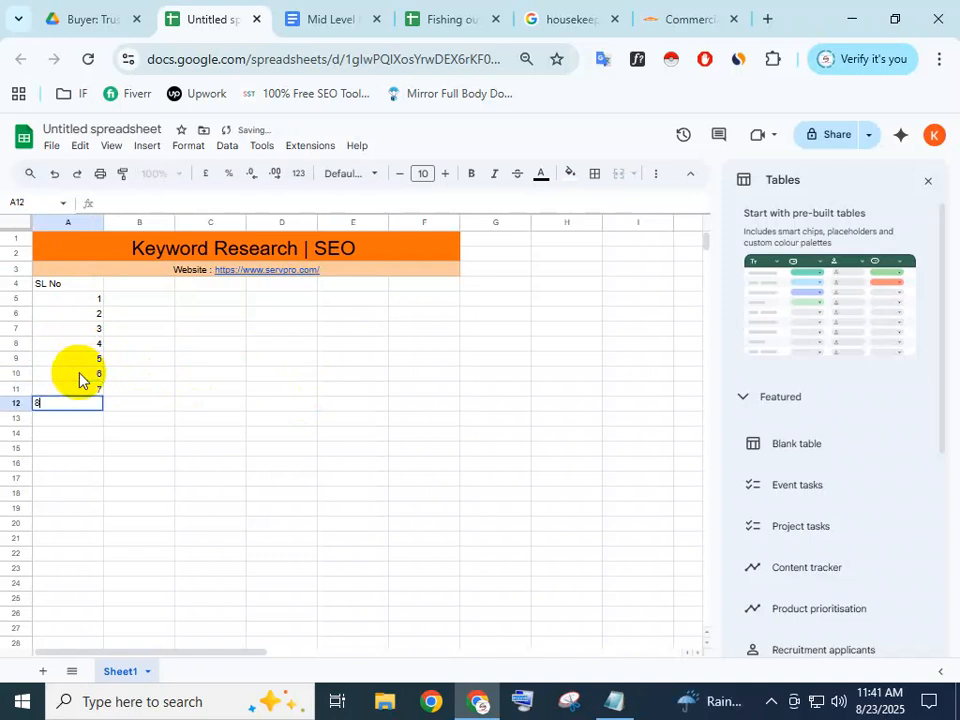
key(Return)
text(9)
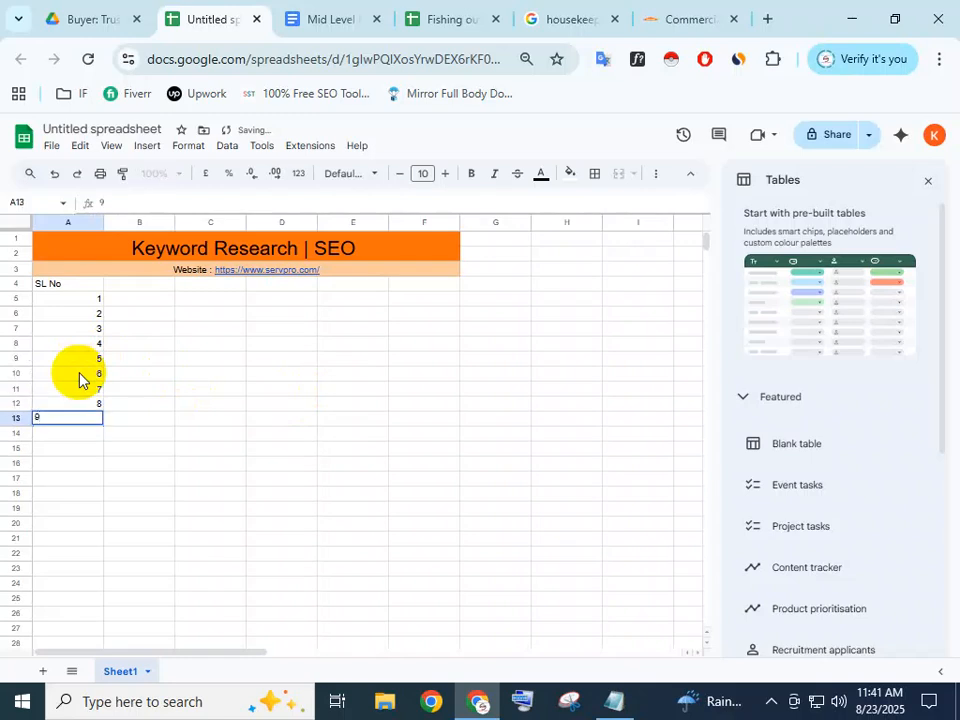
key(Return)
text(10)
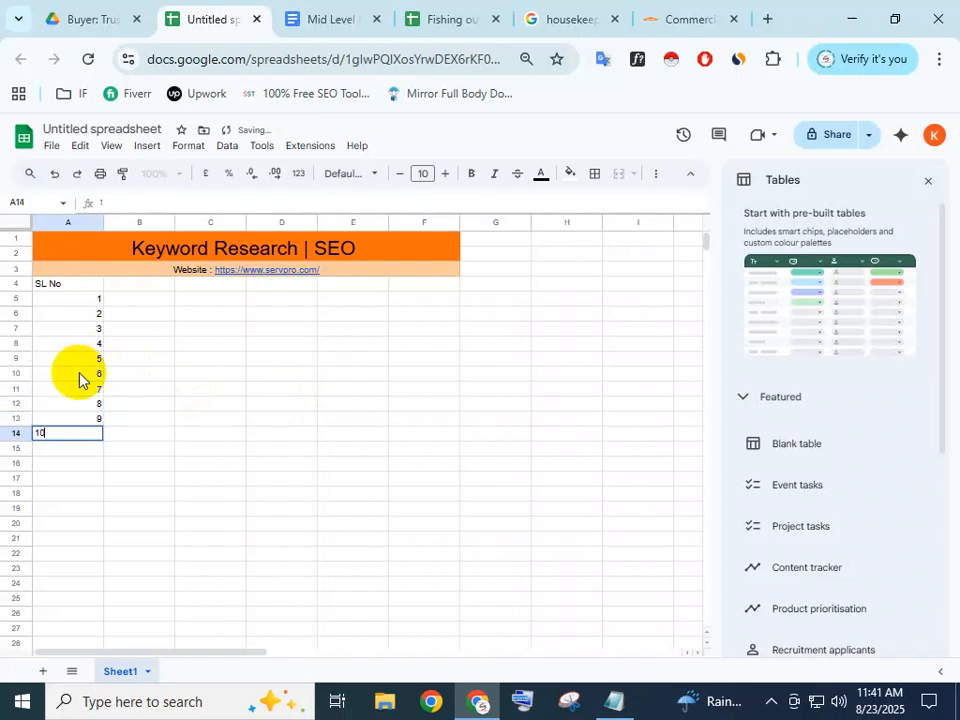
click(172, 440)
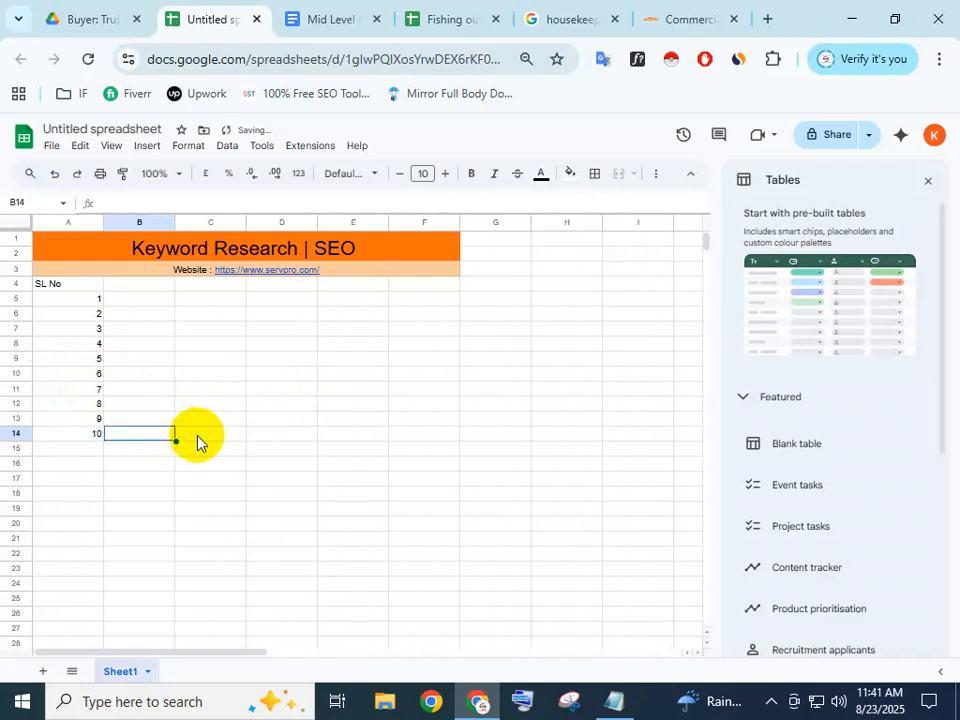
click(87, 305)
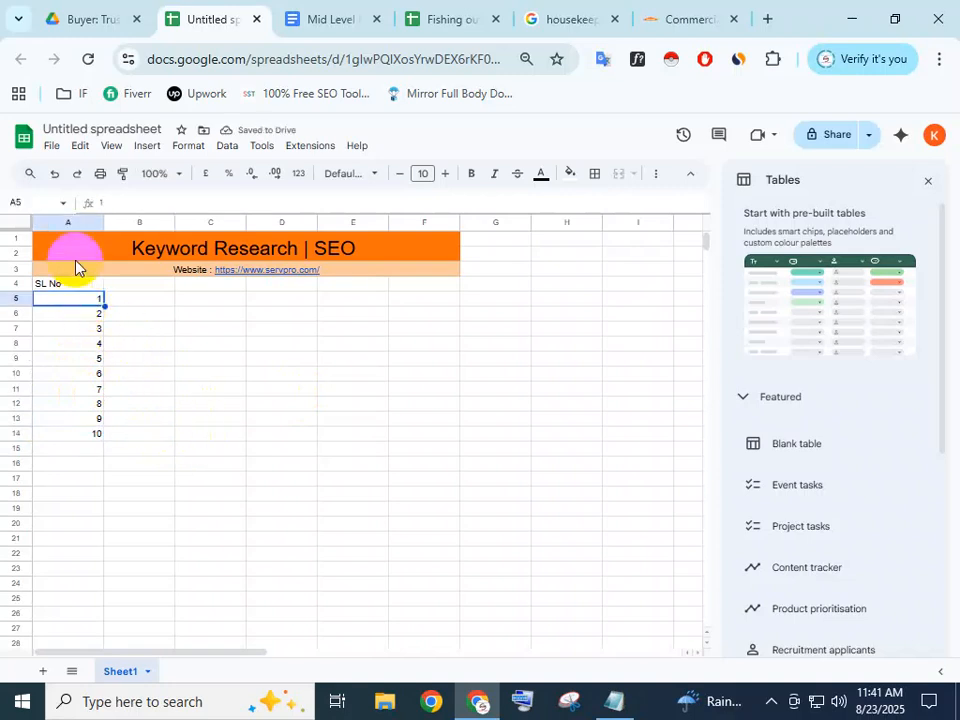
click(150, 358)
Centre the SL No column A4:A14
drag(63, 288, 90, 433)
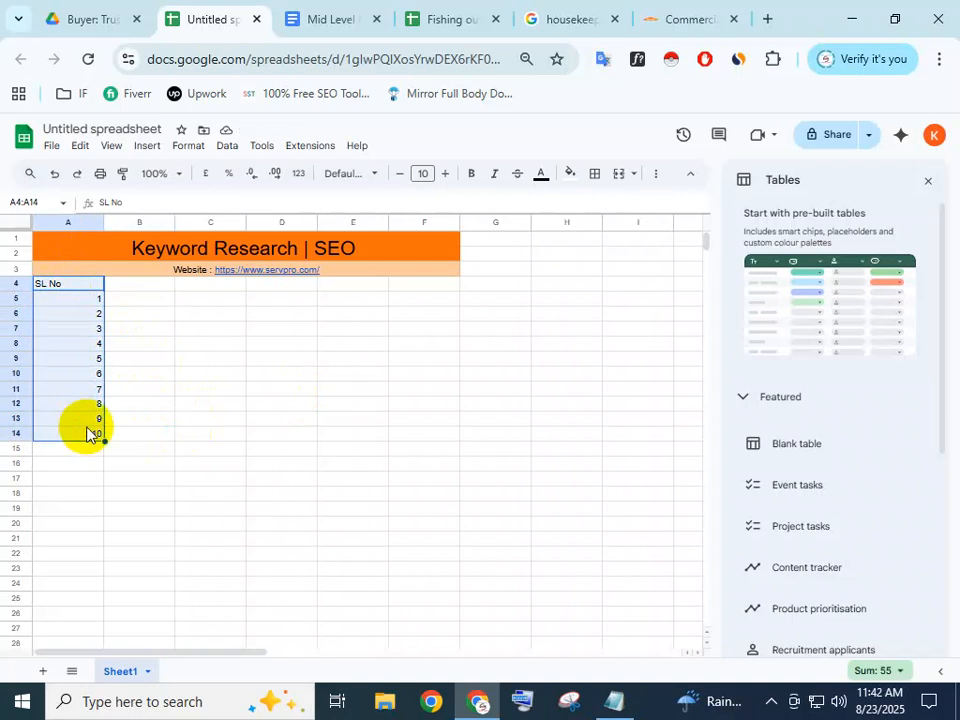
click(190, 148)
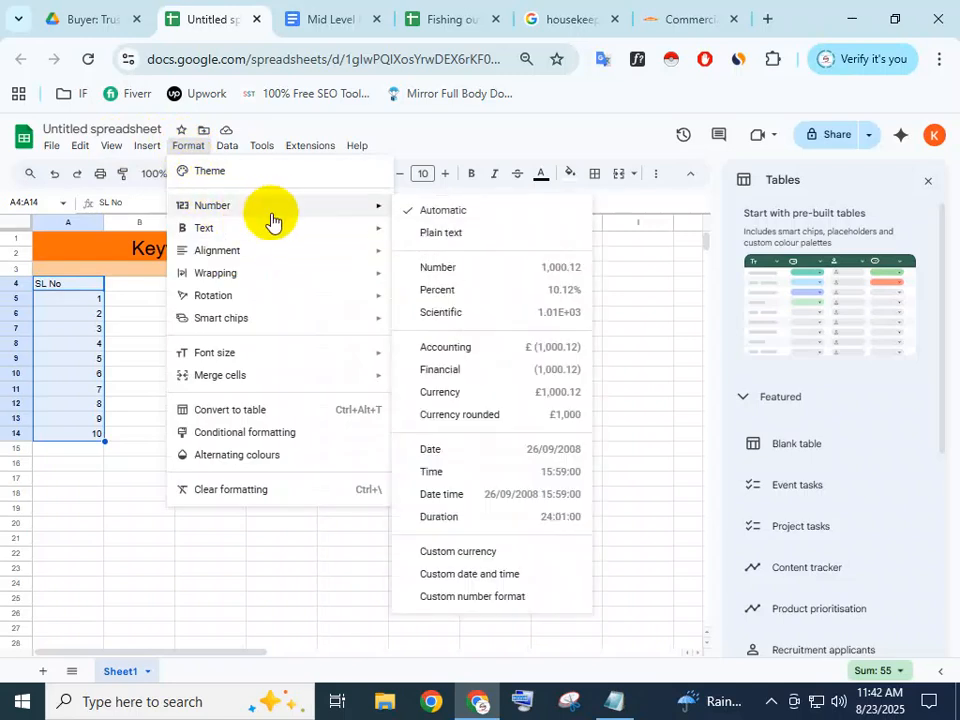
mouse_move(240, 250)
click(446, 283)
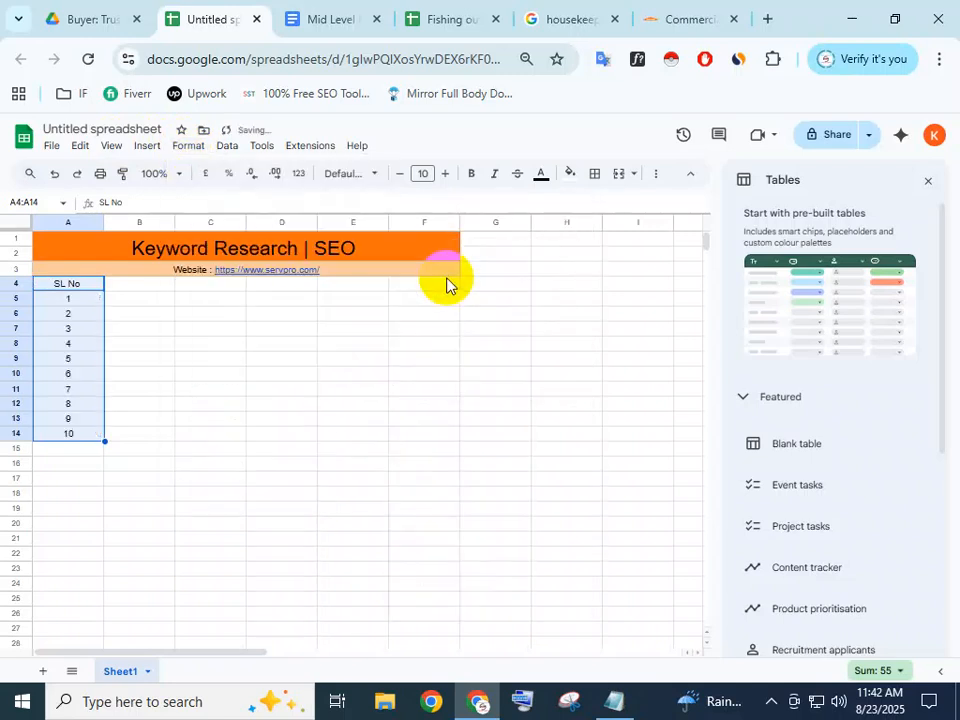
drag(255, 326, 330, 328)
click(142, 284)
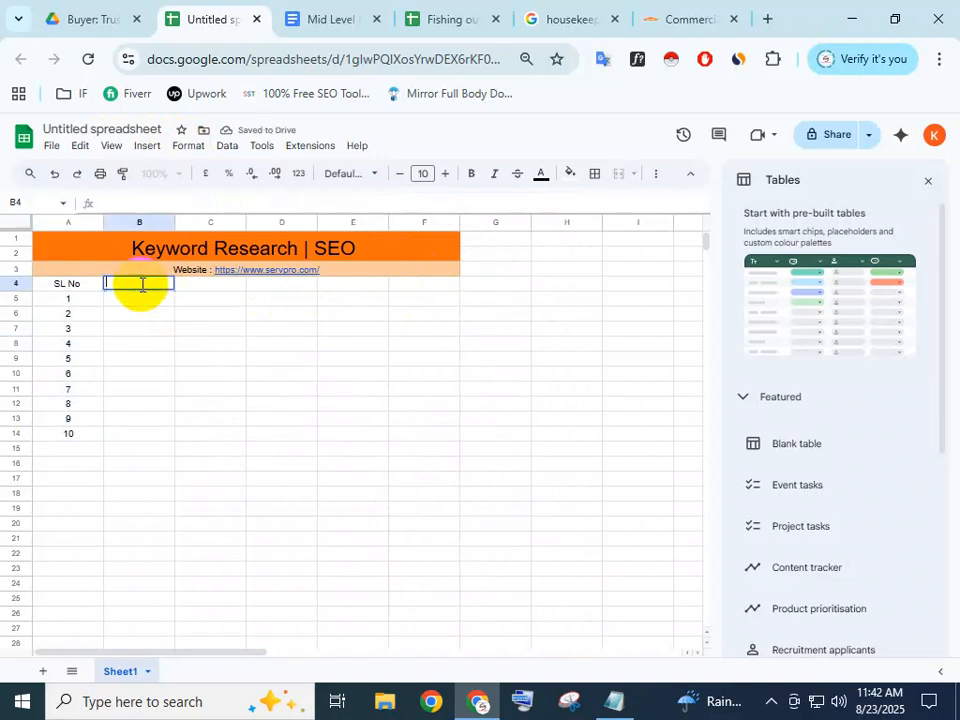
Type the 'Keyword' heading into B4
text(Keyword)
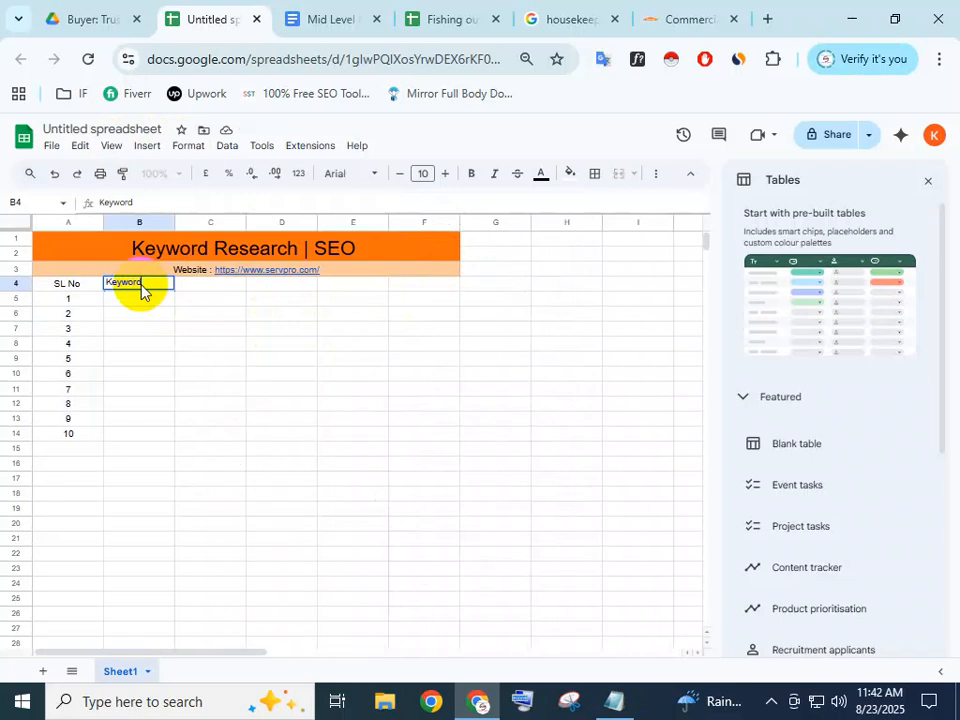
key(Tab)
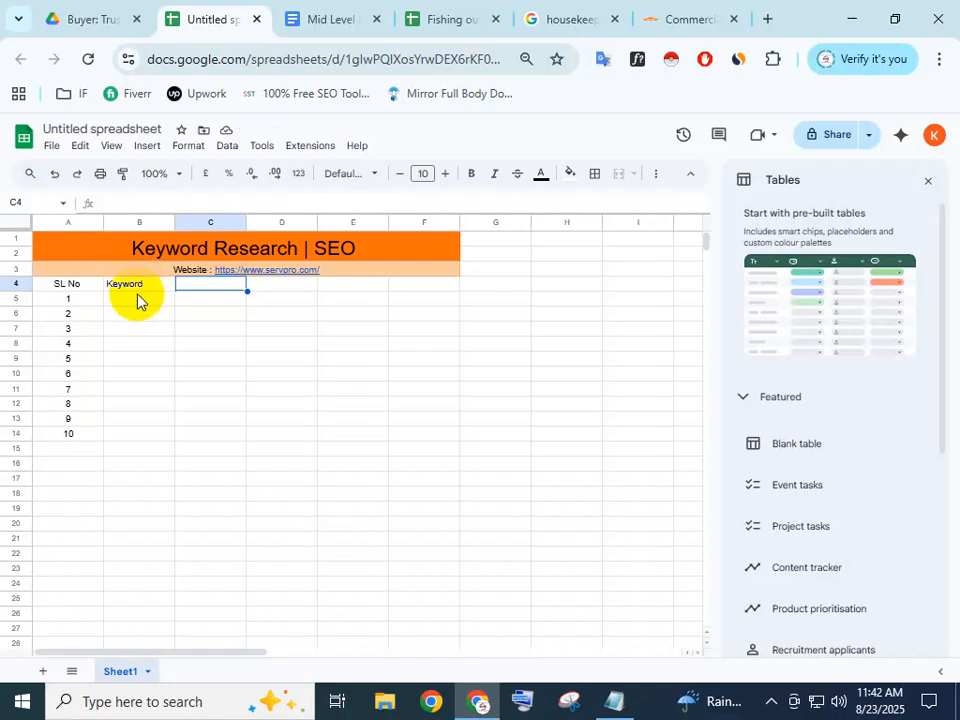
Copy the 'Volume( MSV)' heading from the Fishing outdoor sheet into C4
click(435, 14)
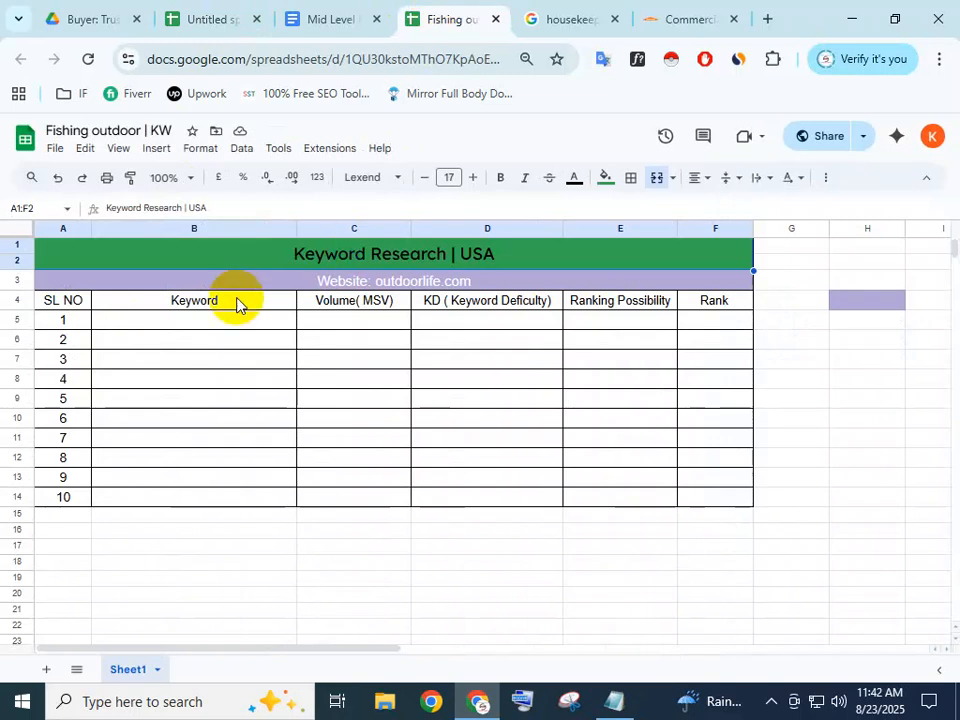
key(ctrl+minus)
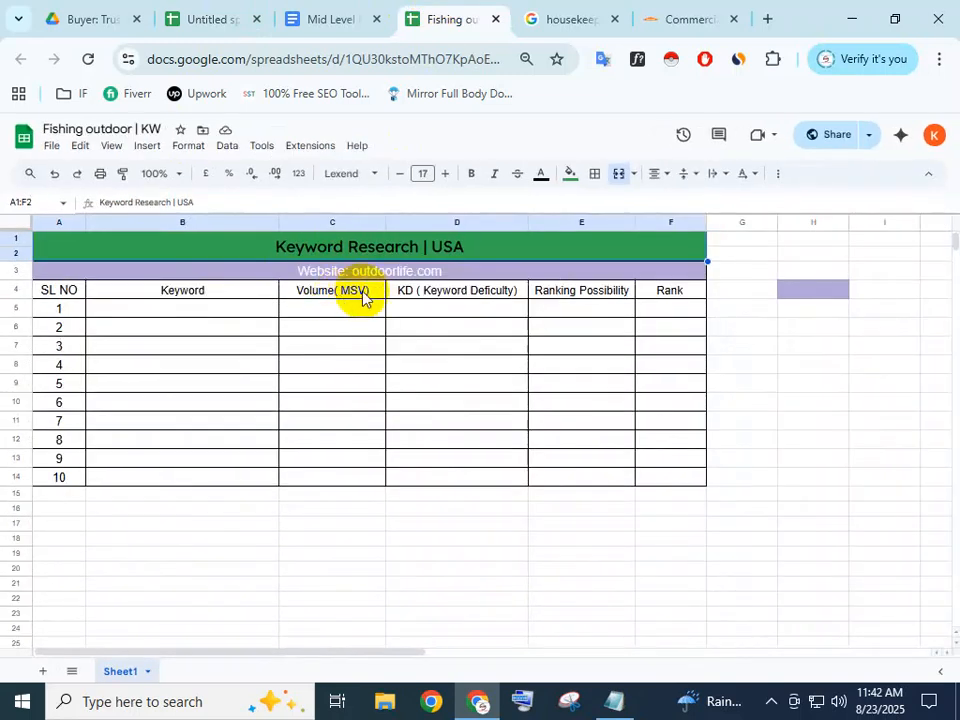
click(364, 291)
double_click(300, 291)
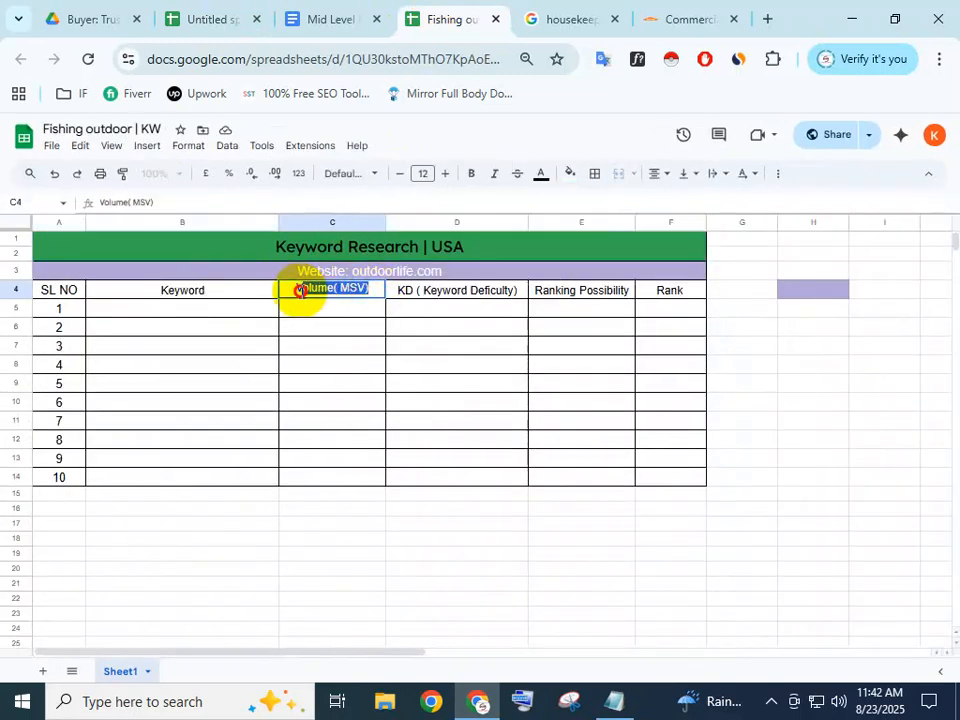
drag(373, 287, 266, 280)
key(ctrl+c)
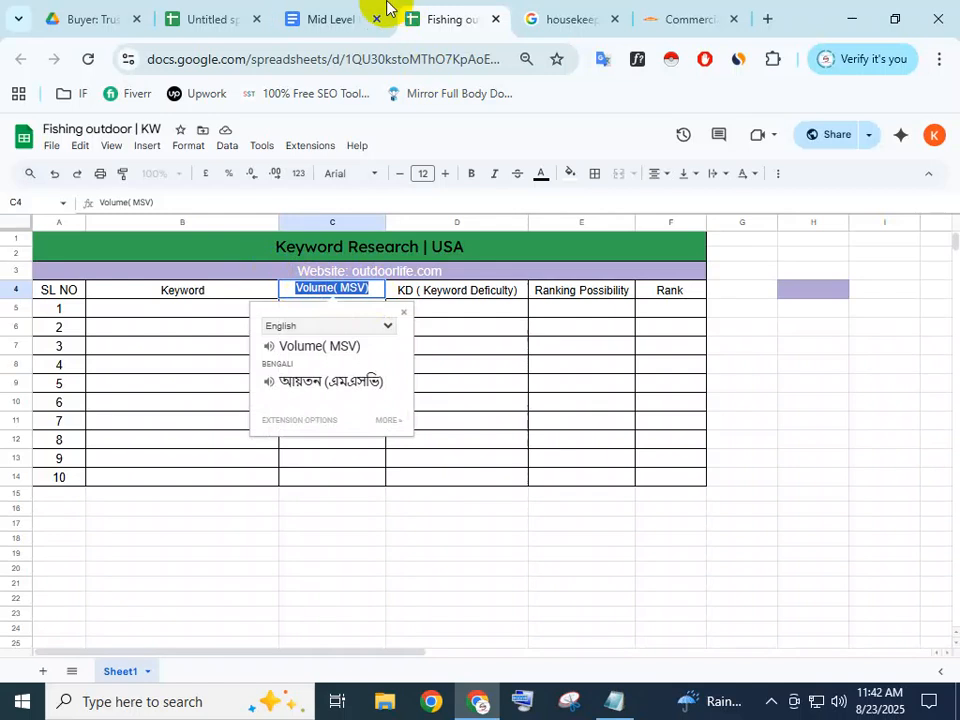
click(200, 17)
double_click(218, 283)
key(ctrl+v)
click(268, 298)
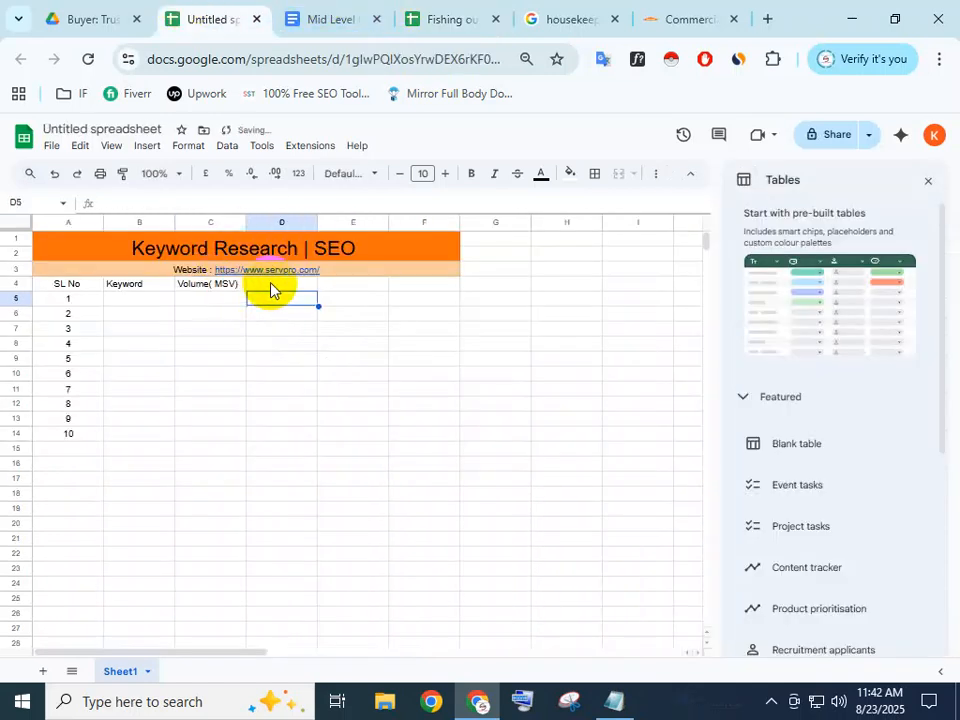
Copy the 'KD ( Keyword Deficulty)' heading from the Fishing outdoor sheet into D4
click(424, 22)
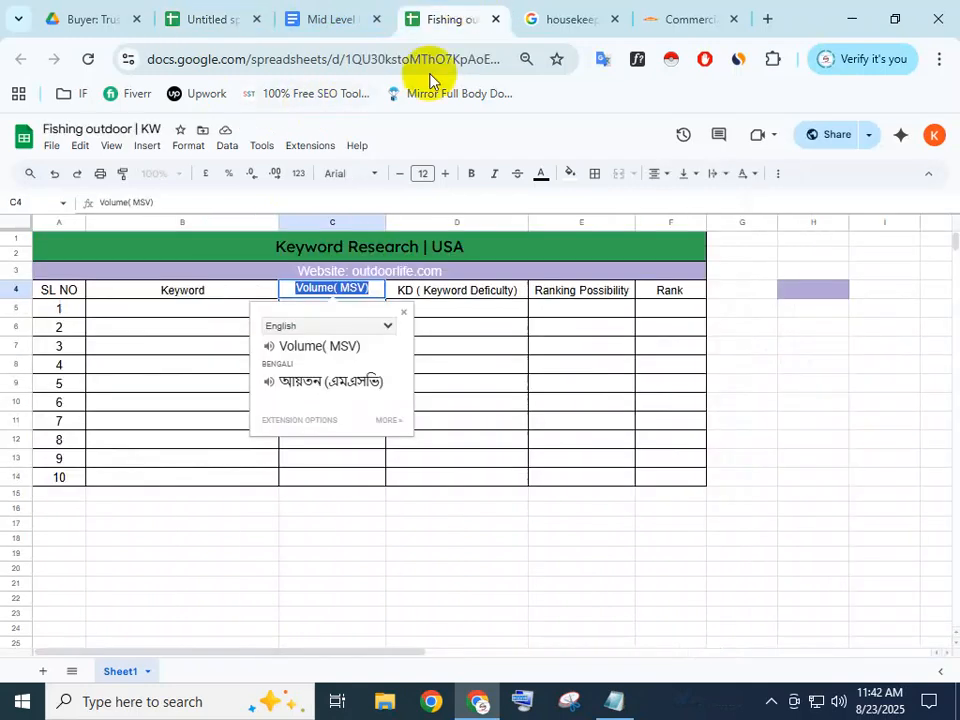
click(470, 291)
double_click(515, 288)
drag(519, 288, 379, 284)
key(ctrl+c)
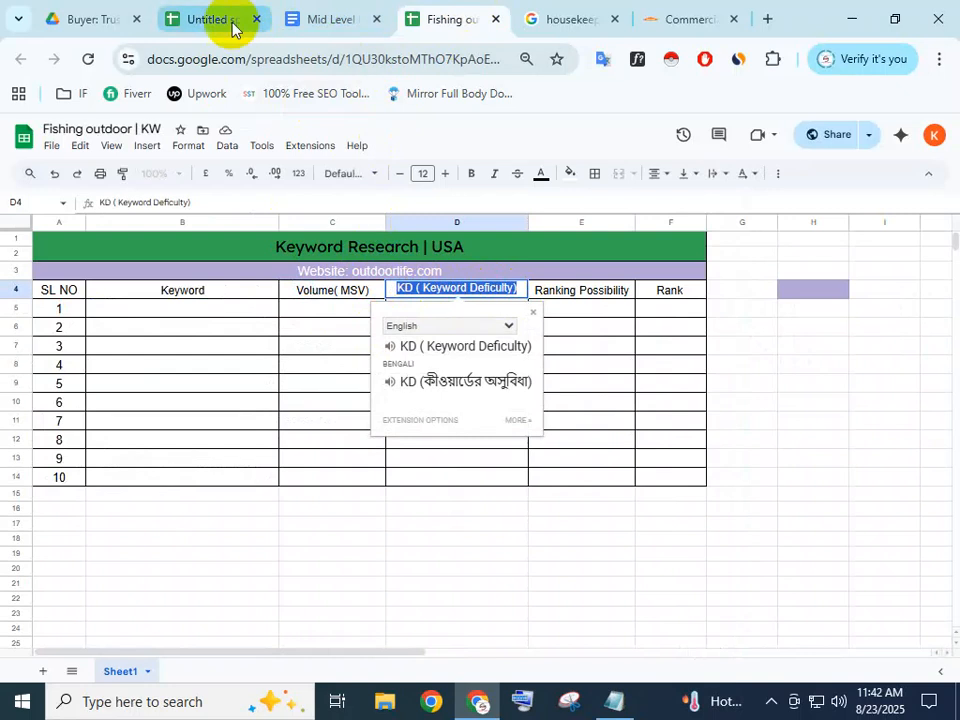
click(234, 22)
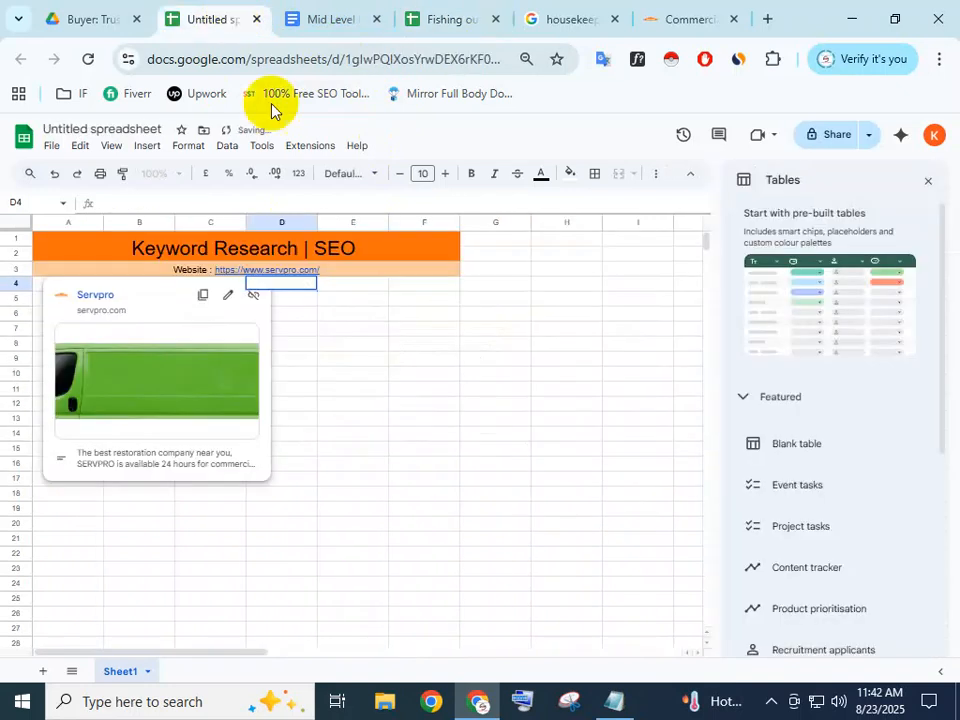
double_click(281, 283)
key(ctrl+v)
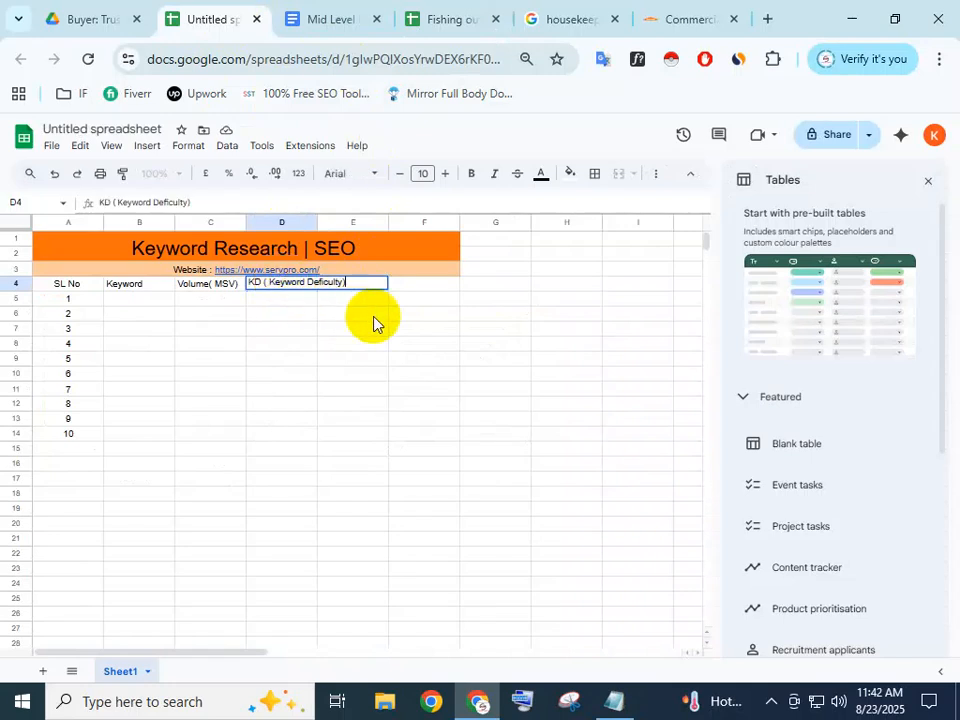
click(372, 315)
Widen columns B, C and D to fit their headings
drag(317, 221, 363, 216)
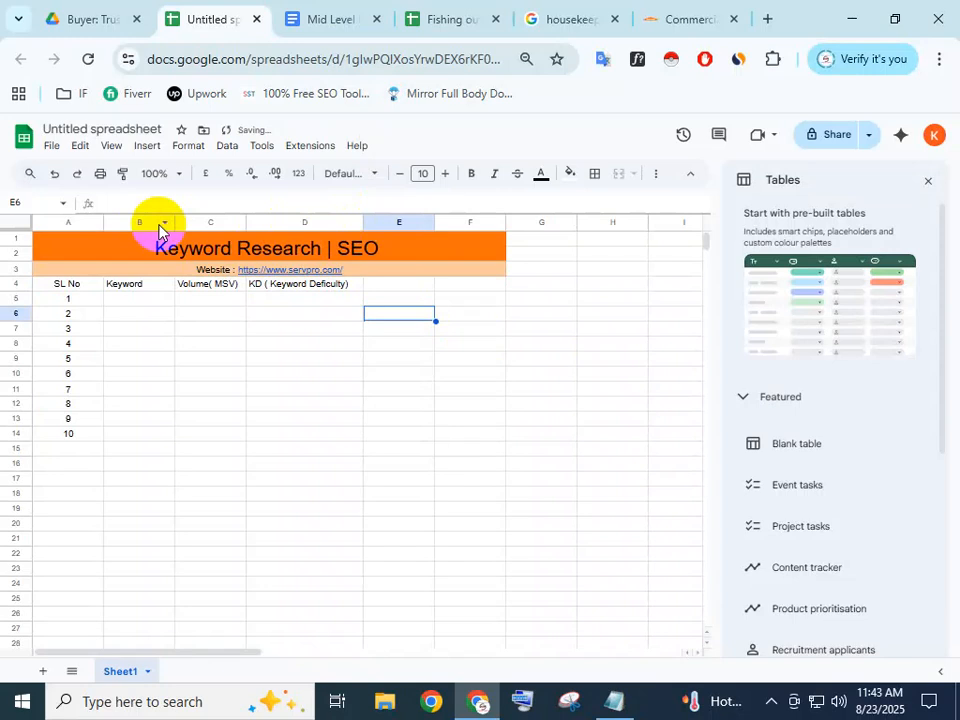
drag(176, 214, 269, 222)
mouse_move(346, 226)
mouse_down()
mouse_move(343, 216)
mouse_move(362, 216)
mouse_up()
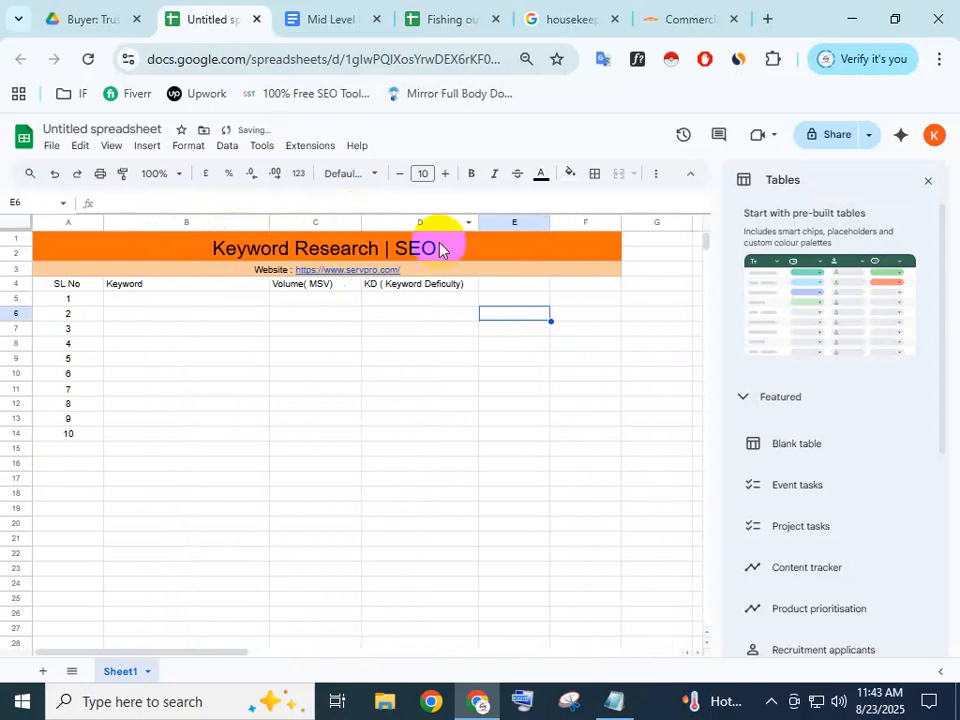
drag(479, 223, 497, 222)
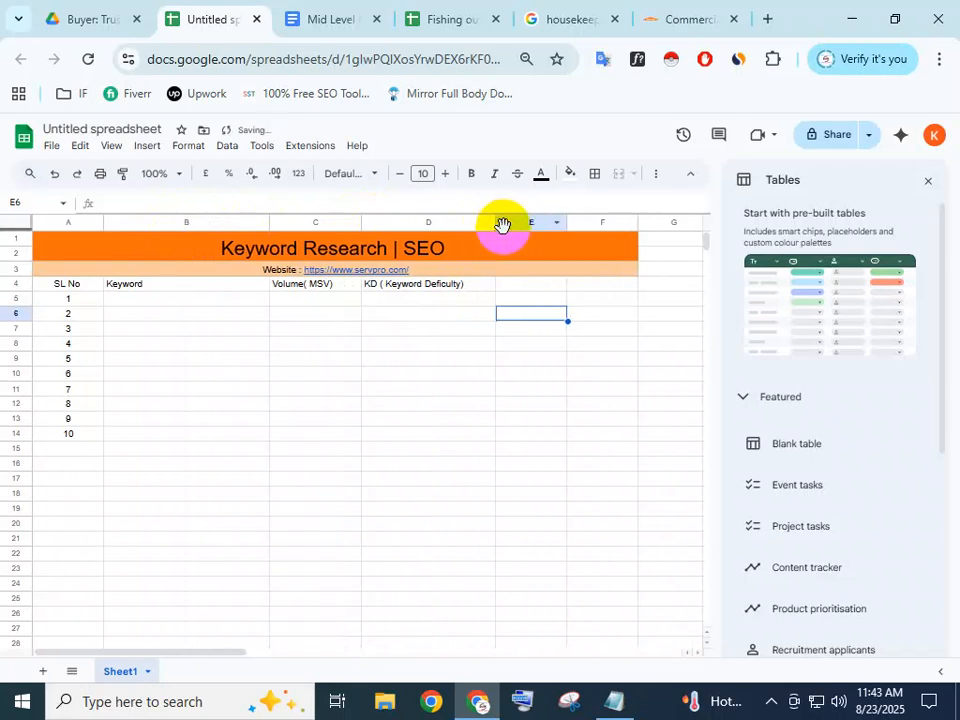
Enter 'Ranking Possibility' in E4 and widen column E to fit
click(516, 283)
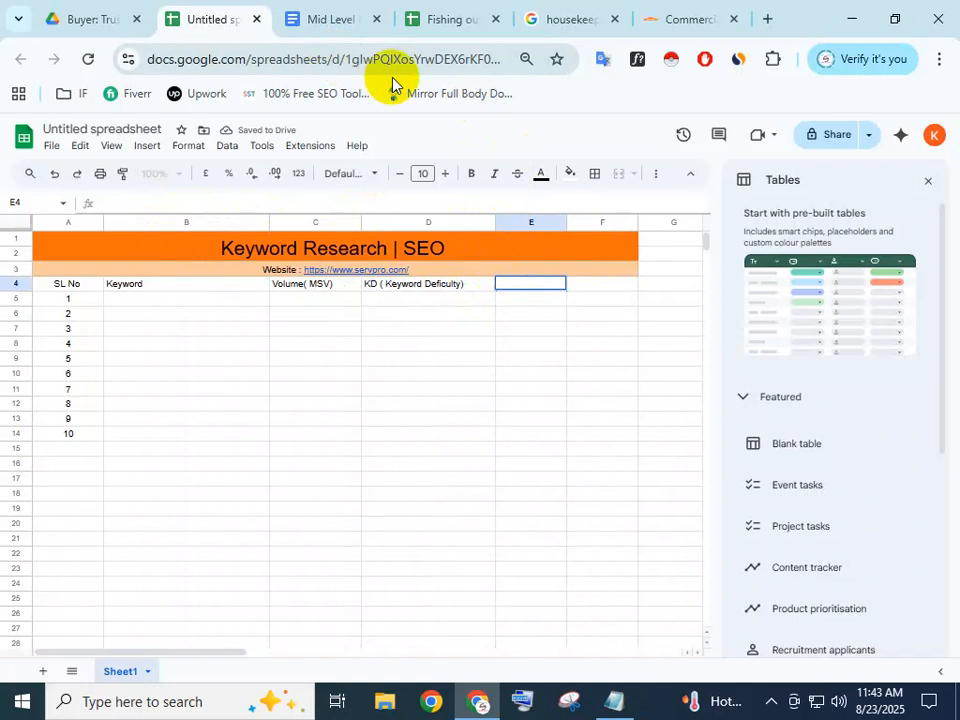
text(Ra)
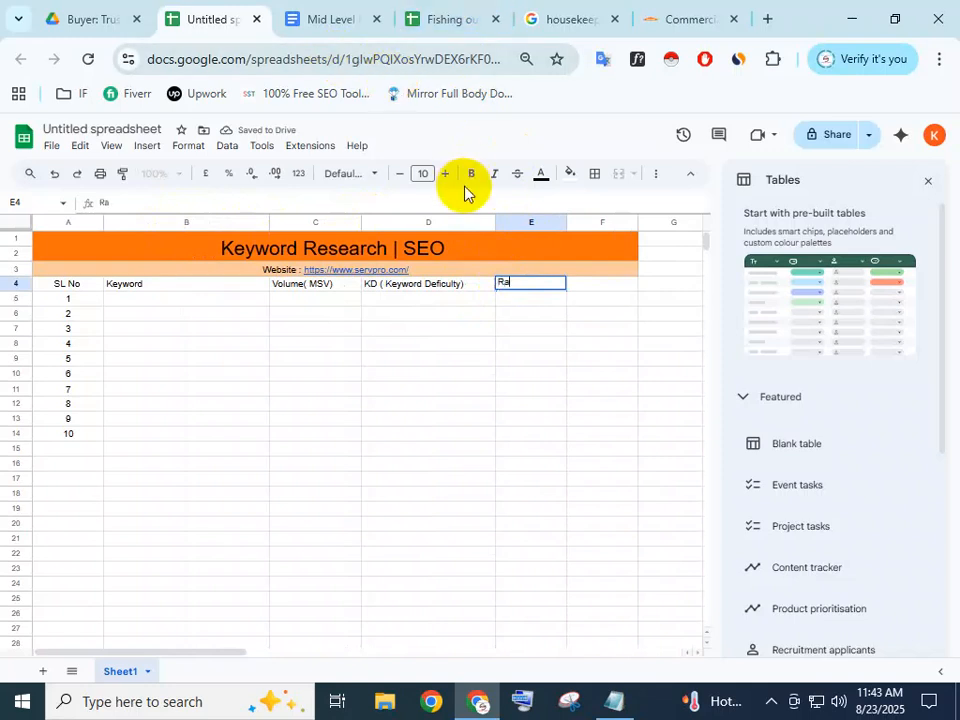
text(nking )
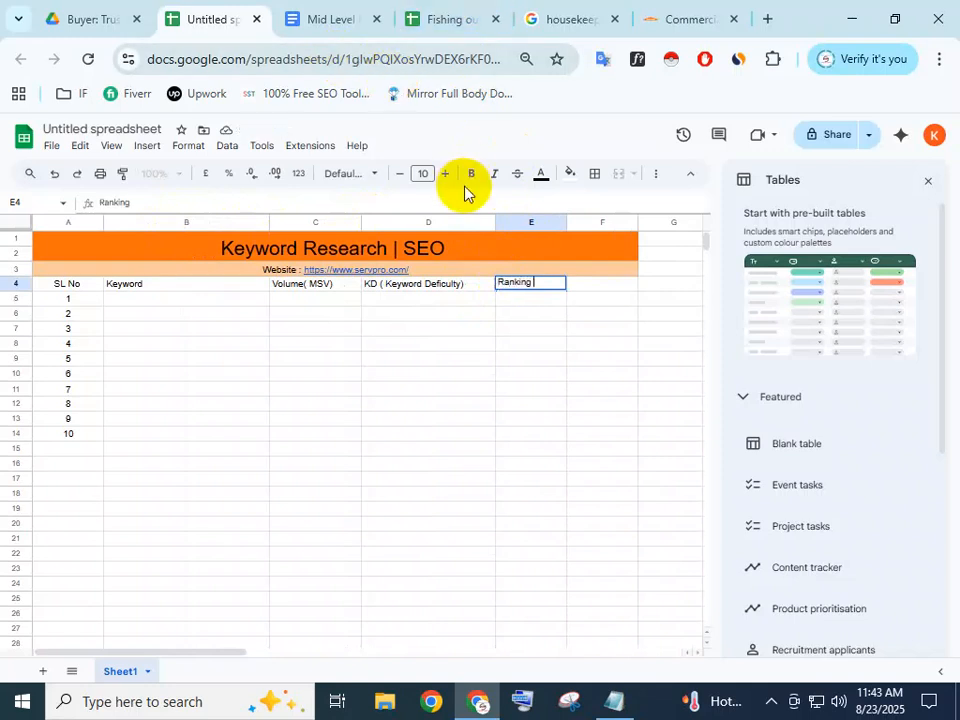
text(Possibility)
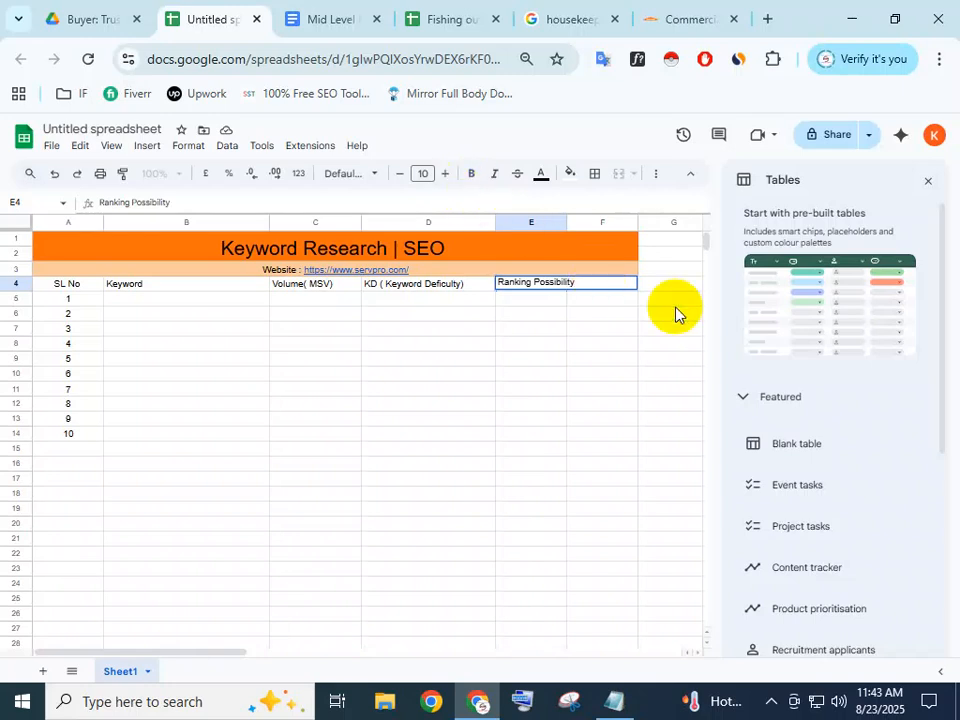
click(616, 324)
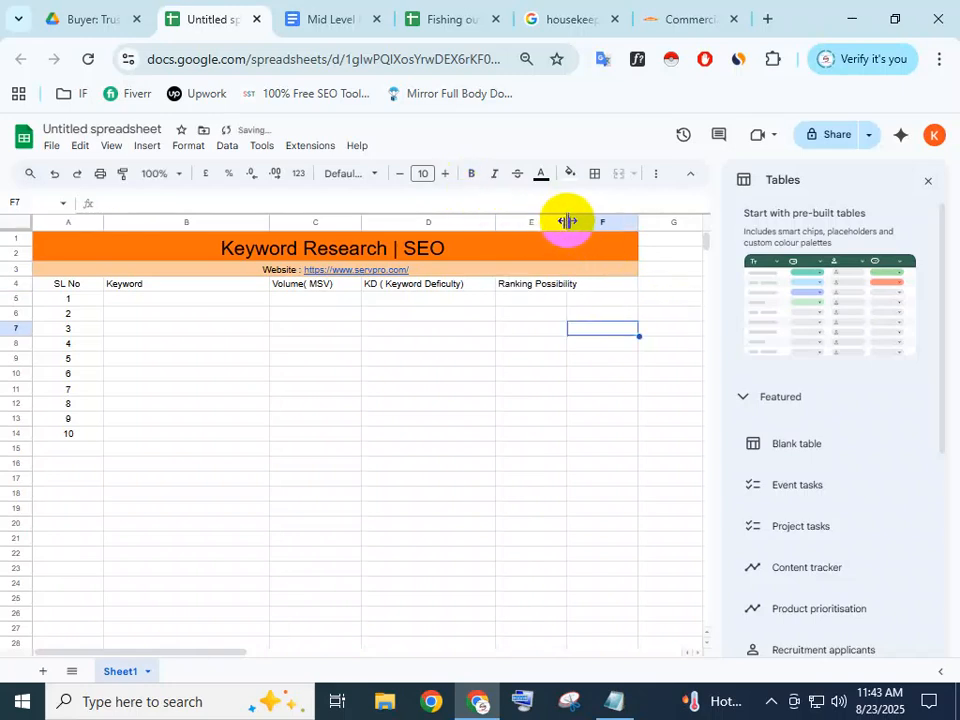
drag(566, 220, 582, 221)
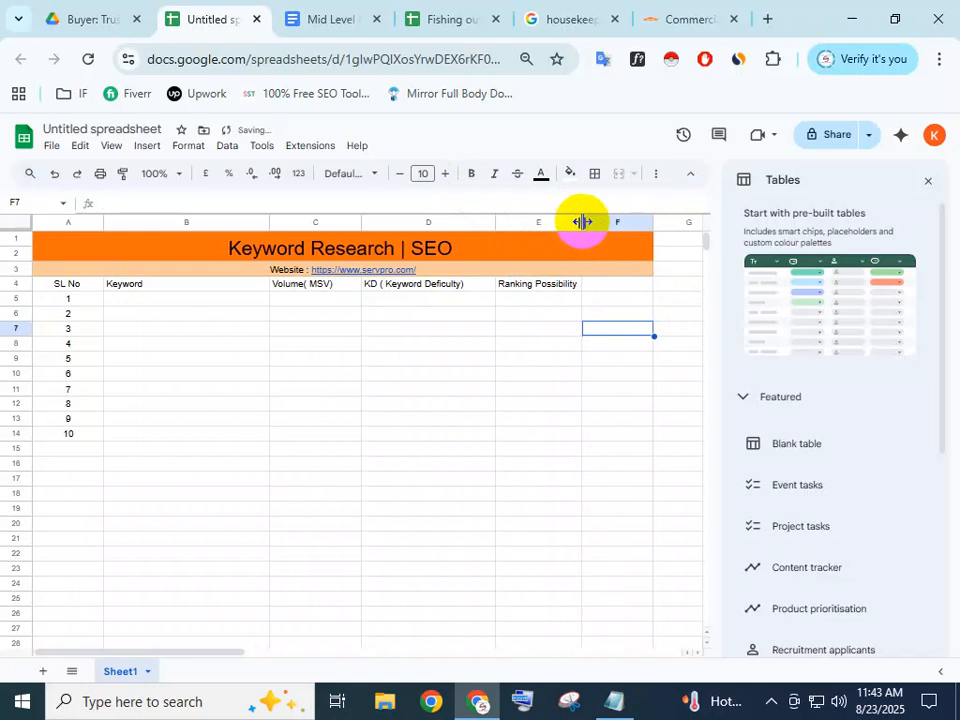
Add the 'Rank' heading in F4, widening column E a little more
click(638, 286)
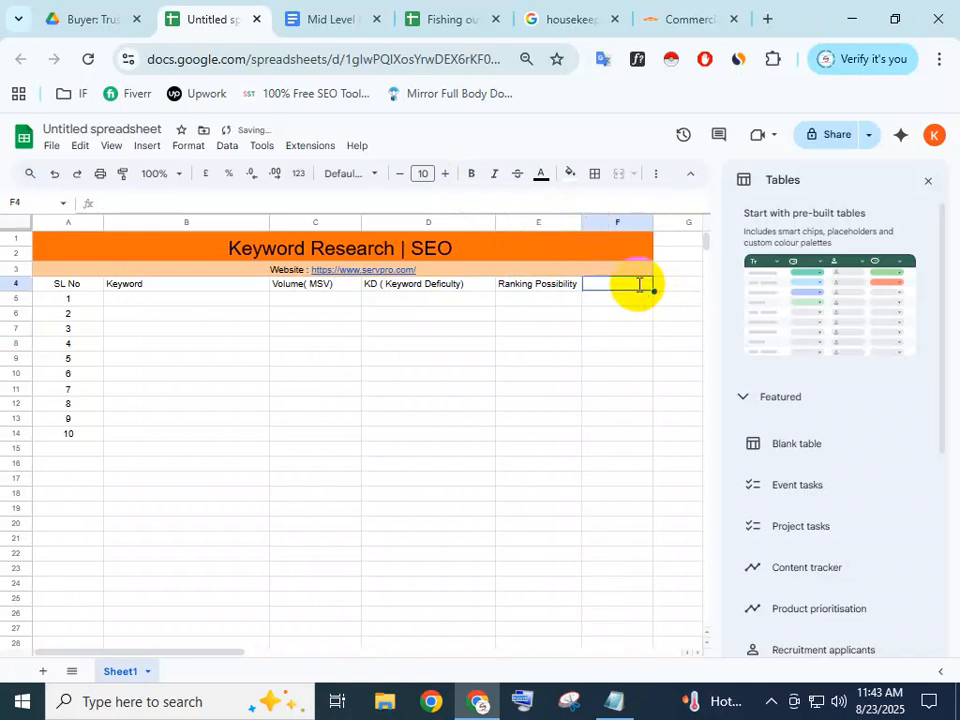
double_click(639, 284)
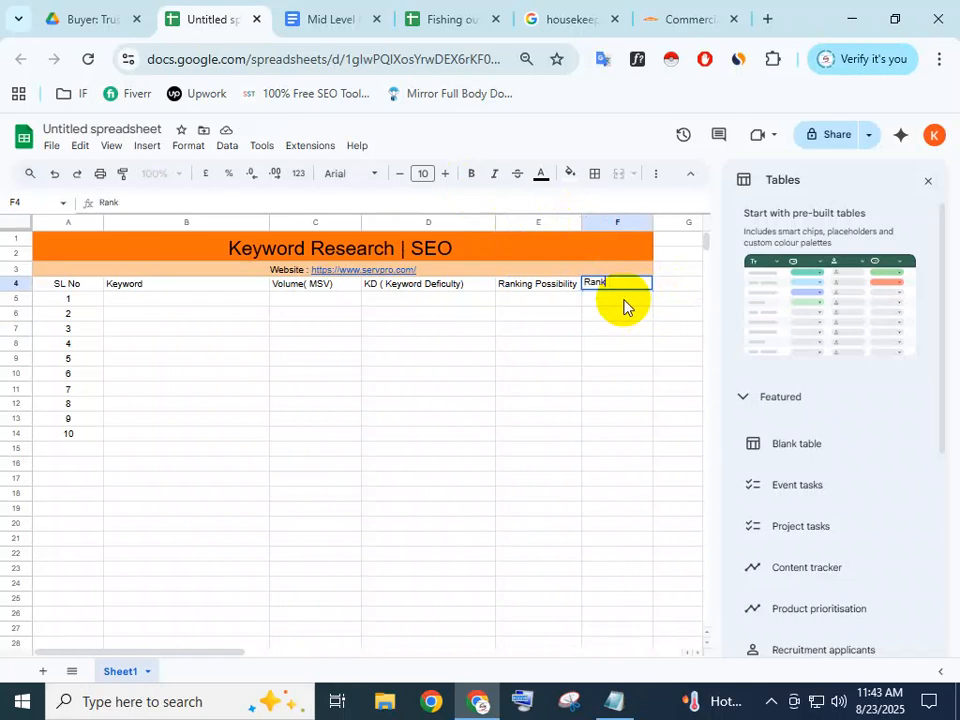
click(623, 332)
drag(582, 219, 597, 220)
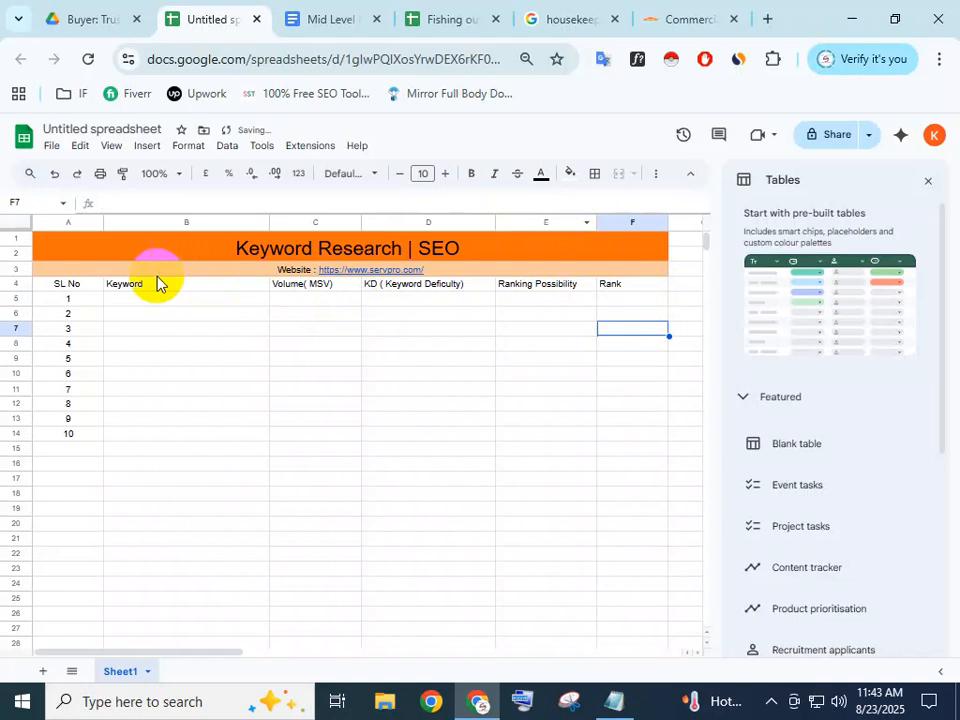
click(511, 315)
drag(84, 286, 624, 290)
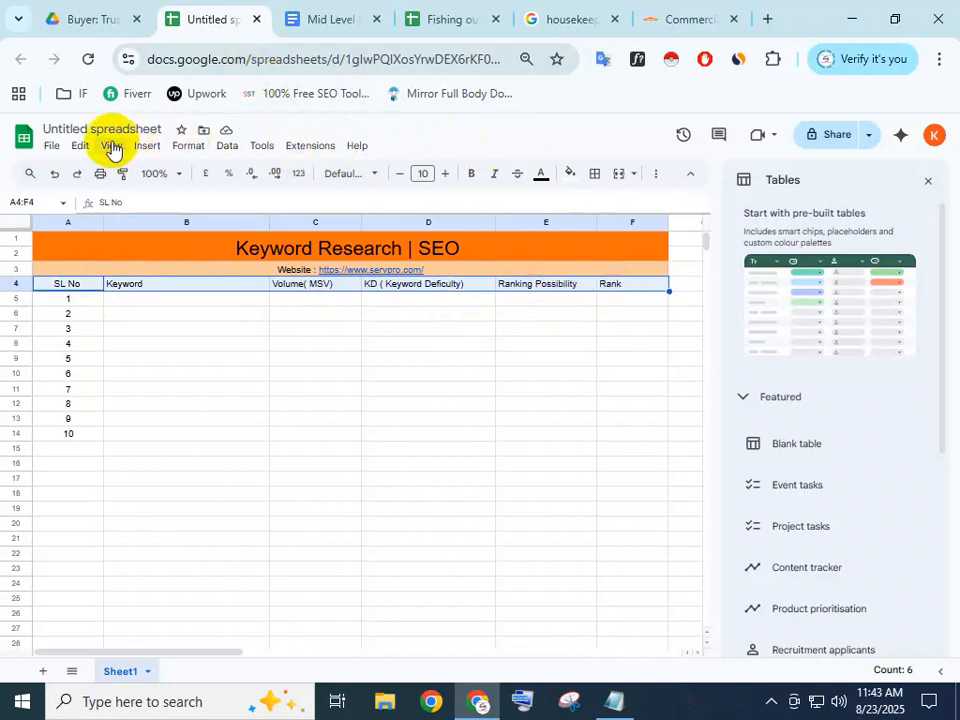
Centre the row 4 column headings
click(182, 148)
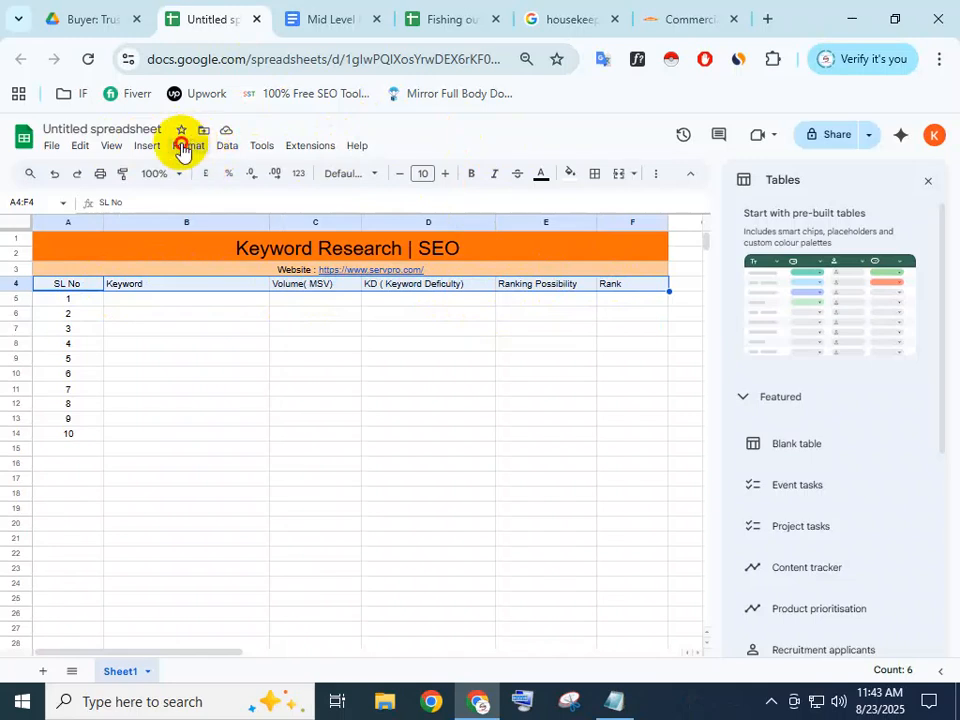
mouse_move(240, 257)
click(424, 274)
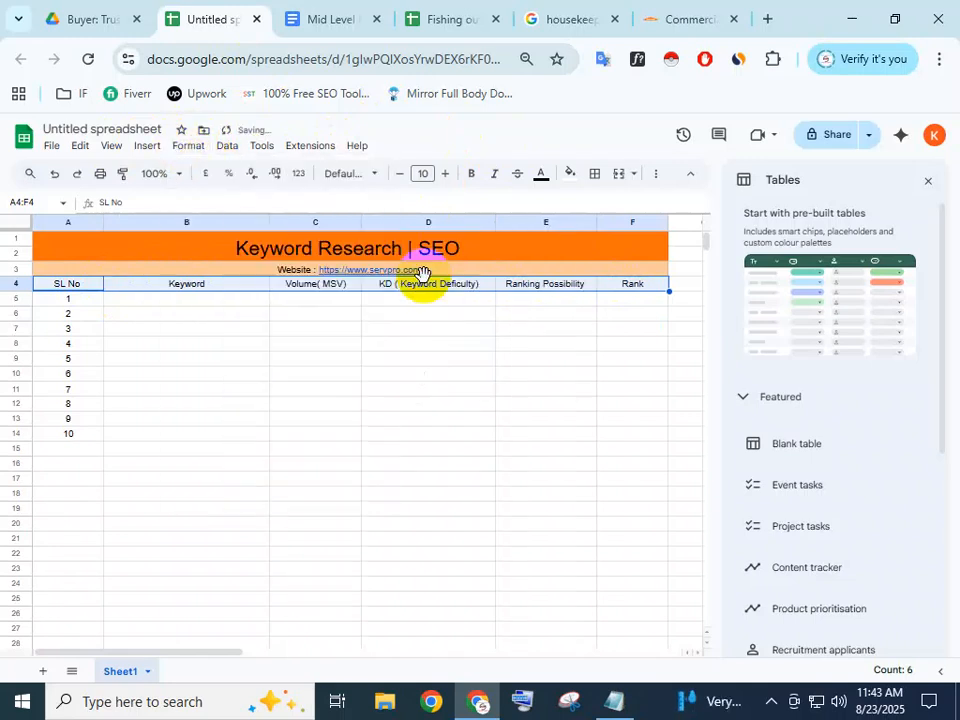
click(394, 332)
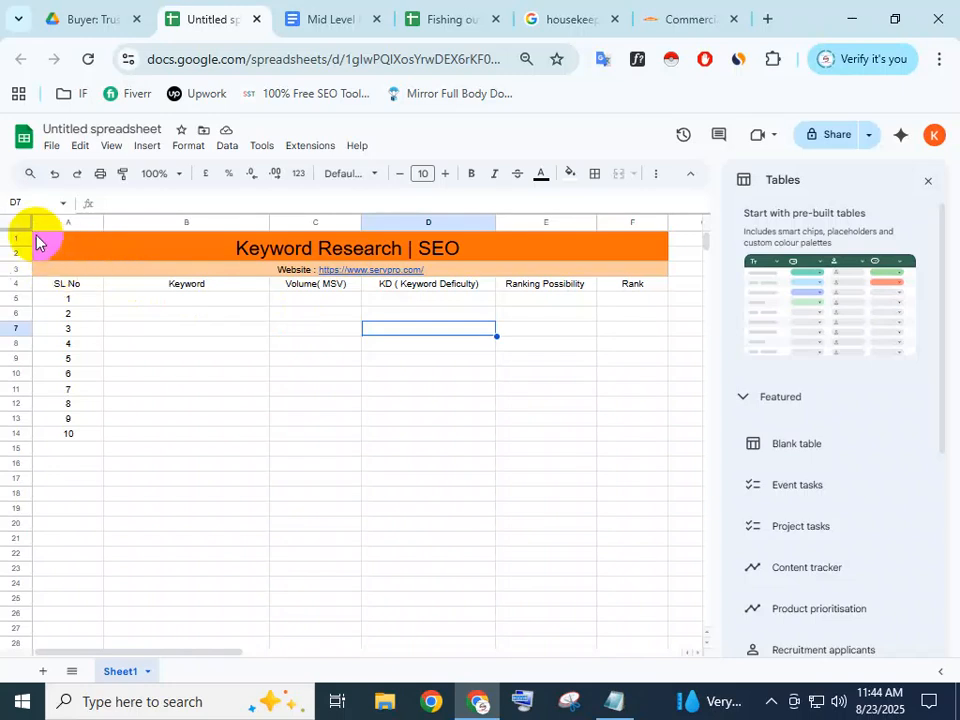
Put borders on every cell of the A1:F14 table
drag(108, 248, 664, 443)
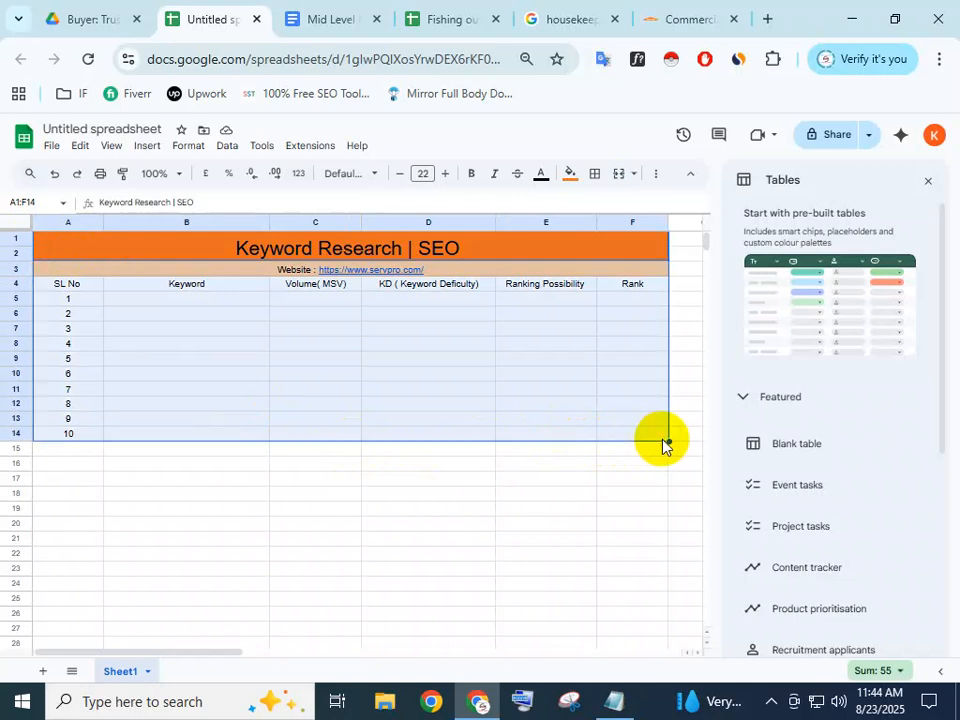
click(596, 177)
click(600, 205)
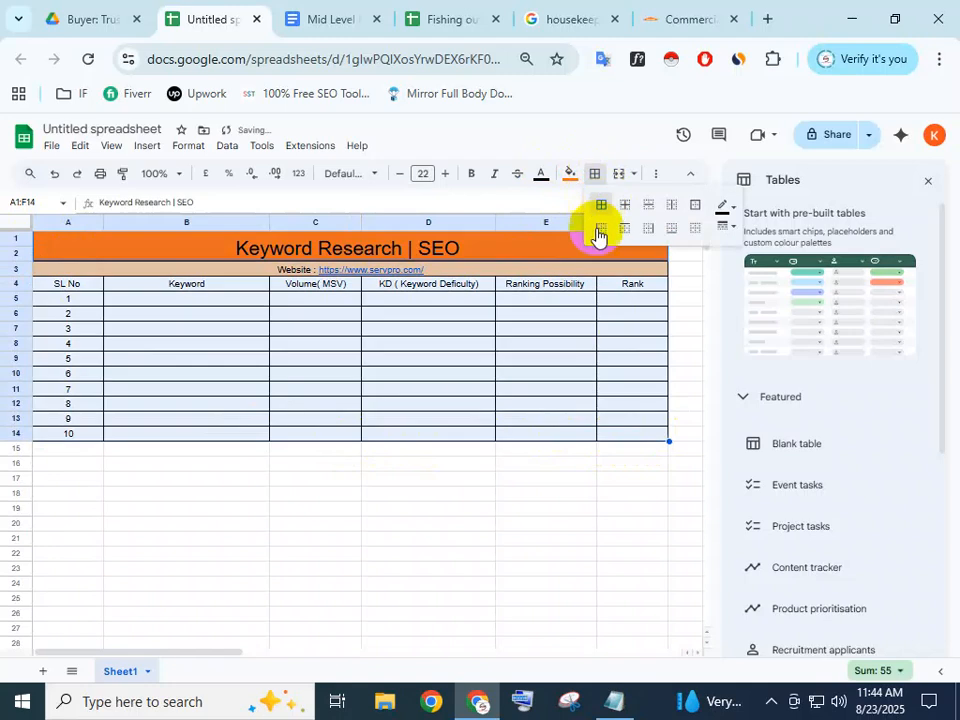
click(506, 480)
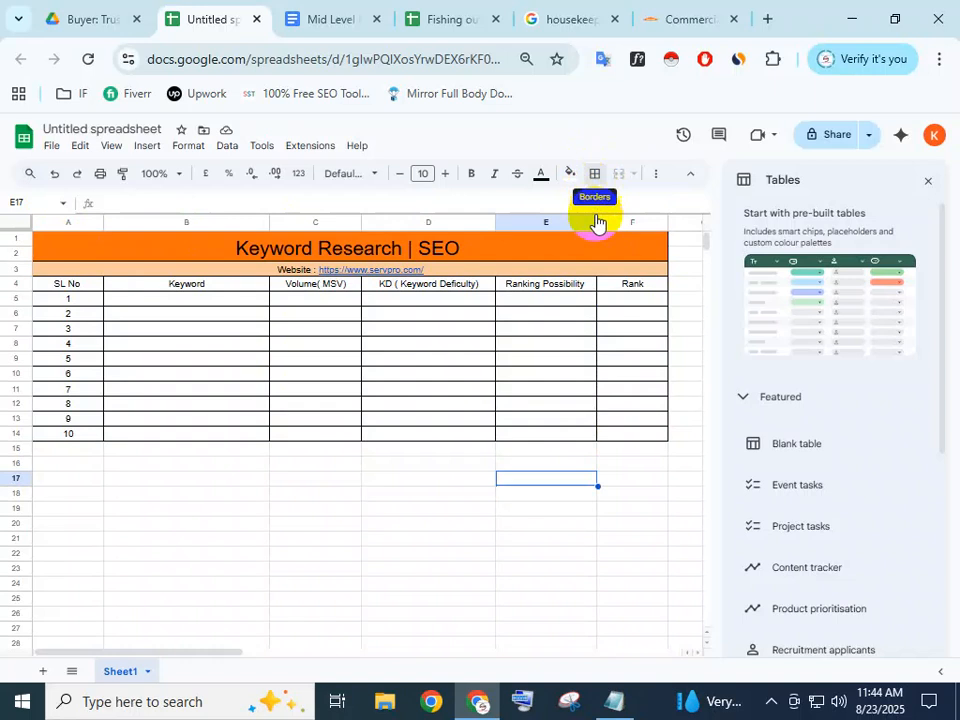
click(595, 175)
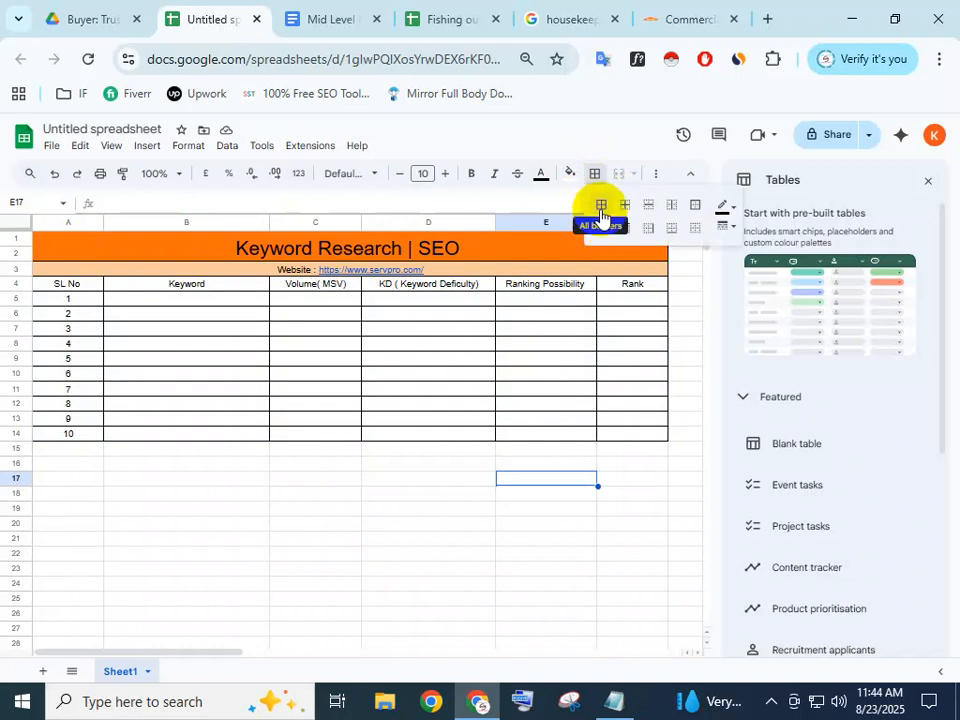
click(540, 509)
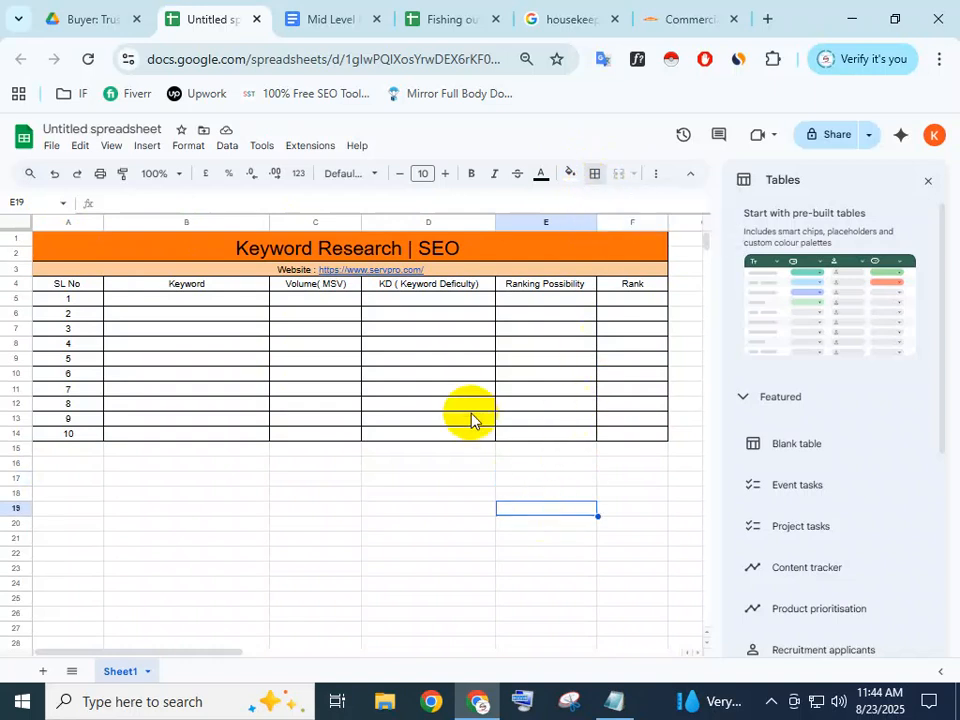
Zoom in one step and close the pre-built tables suggestions panel
key(ctrl+plus)
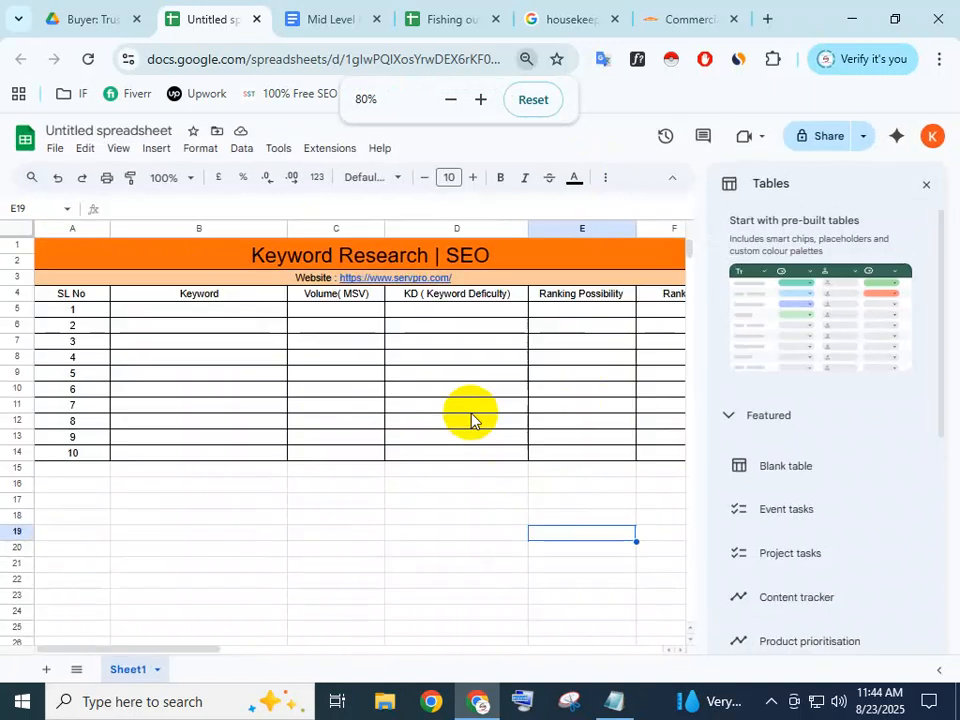
click(928, 187)
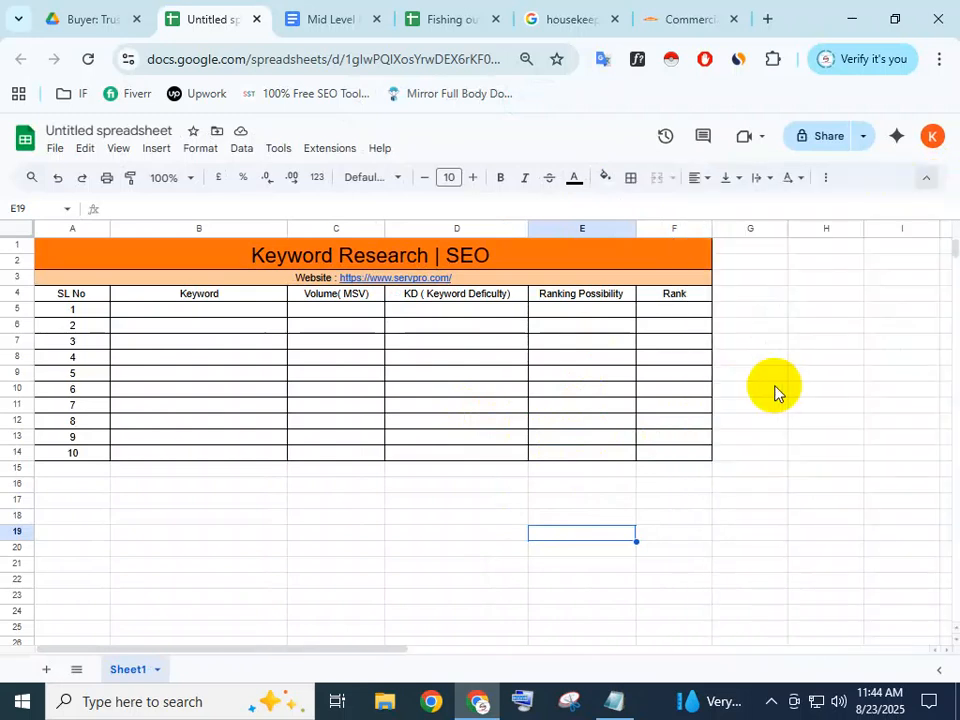
scroll(651, 456, down, 2)
scroll(651, 462, up, 2)
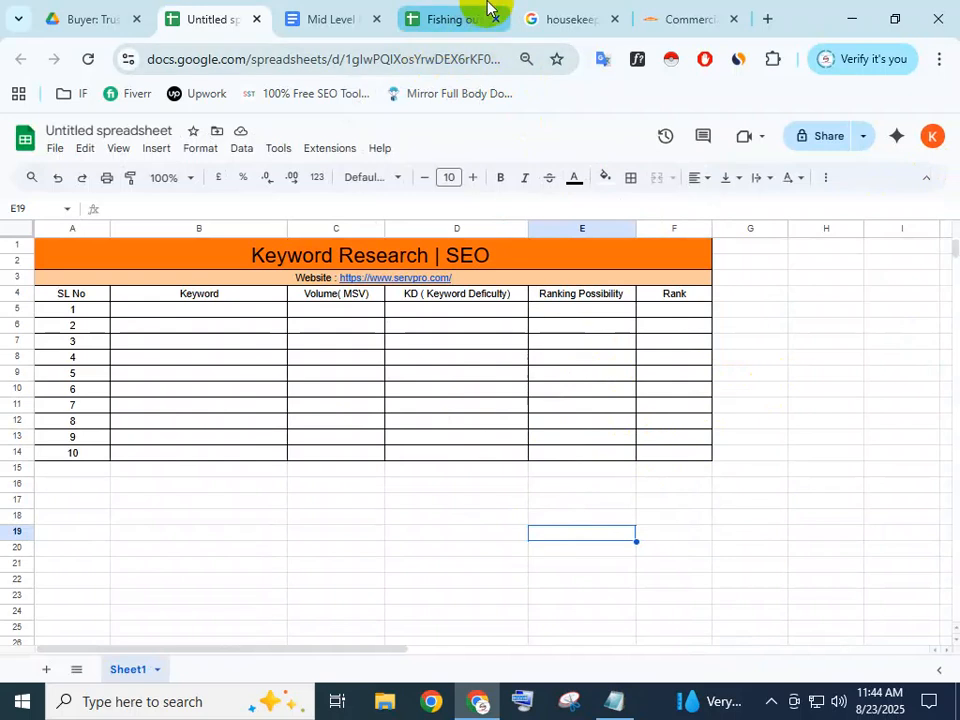
Bring up the Mid Level Project brief, zoom in, and check the Cleaning and KW Tools lines
click(360, 18)
click(430, 200)
key(ctrl+plus)
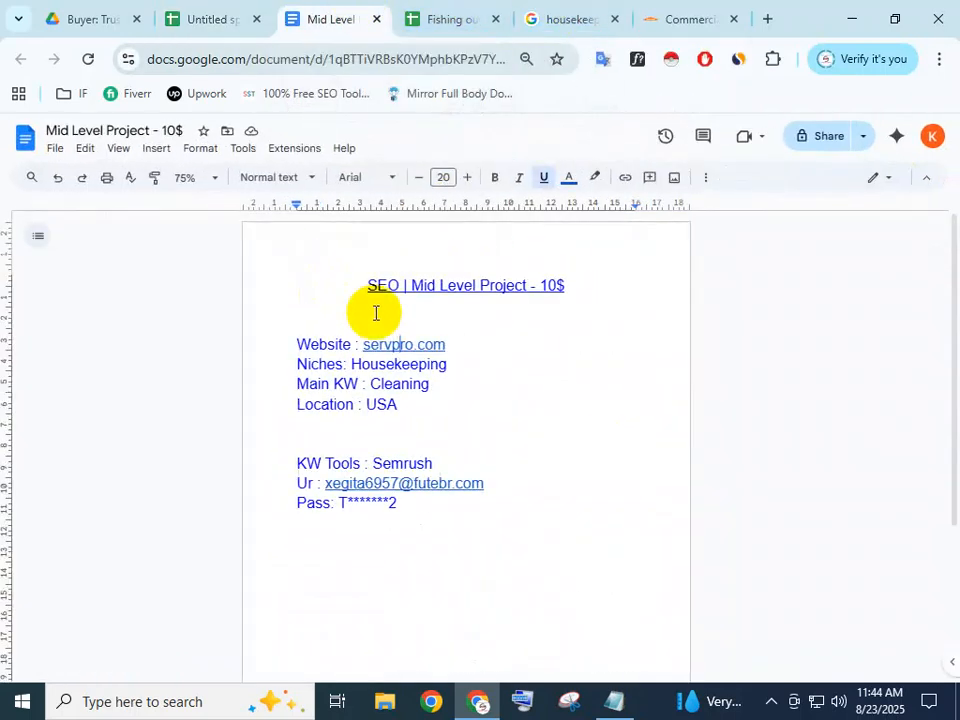
click(501, 381)
drag(430, 386, 366, 388)
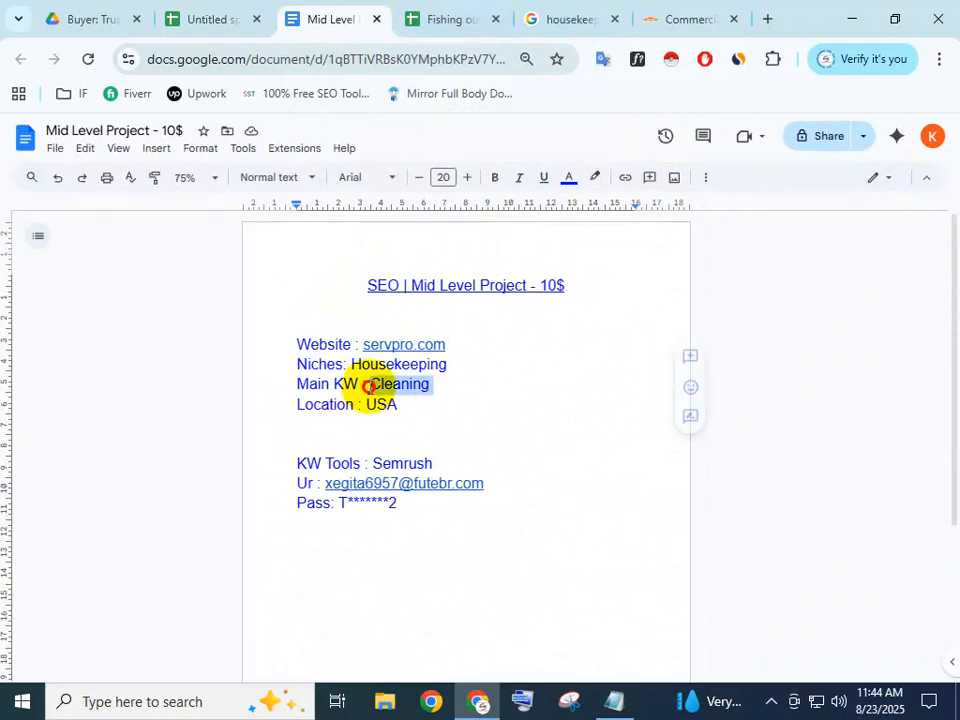
drag(448, 468, 272, 445)
click(278, 446)
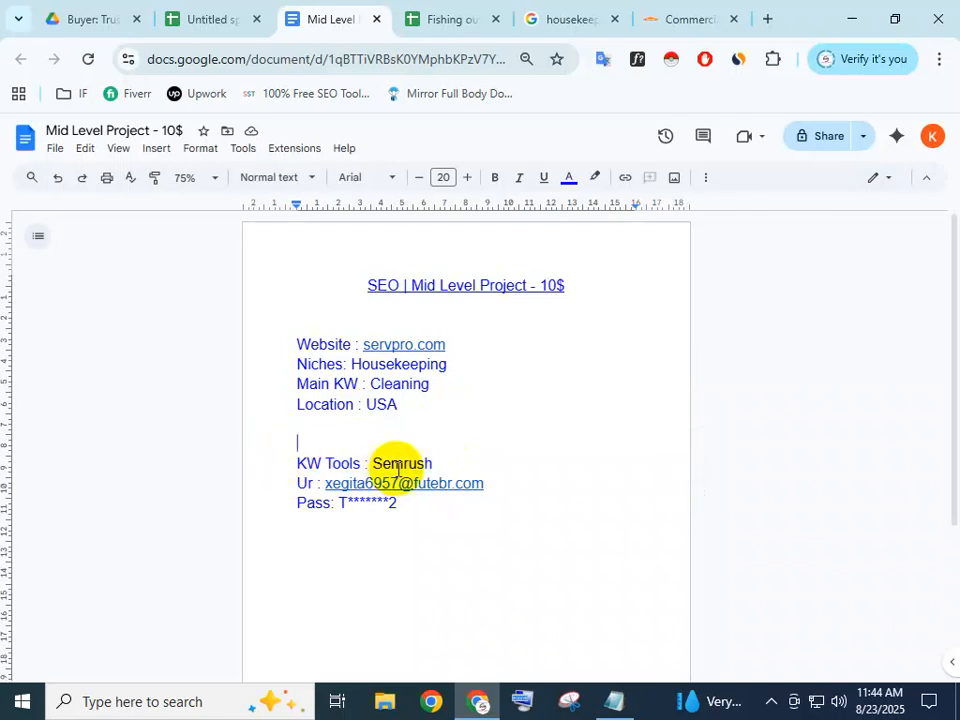
drag(418, 508, 238, 468)
click(417, 510)
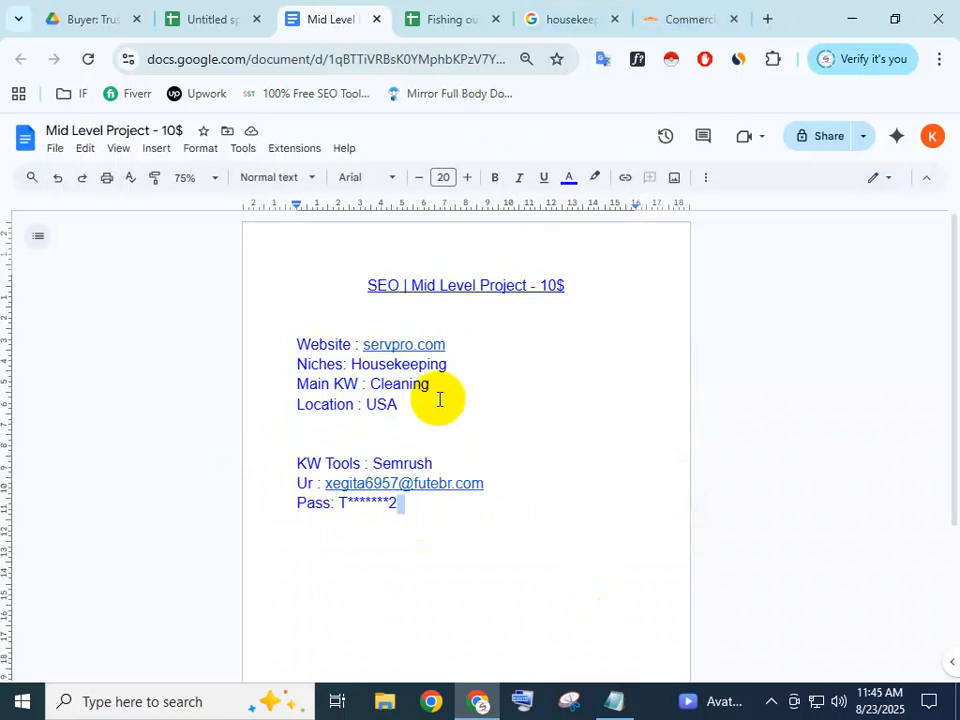
Insert a blank line above 'KW Tools : Semrush', then review the website, location and account lines
click(264, 469)
key(Return)
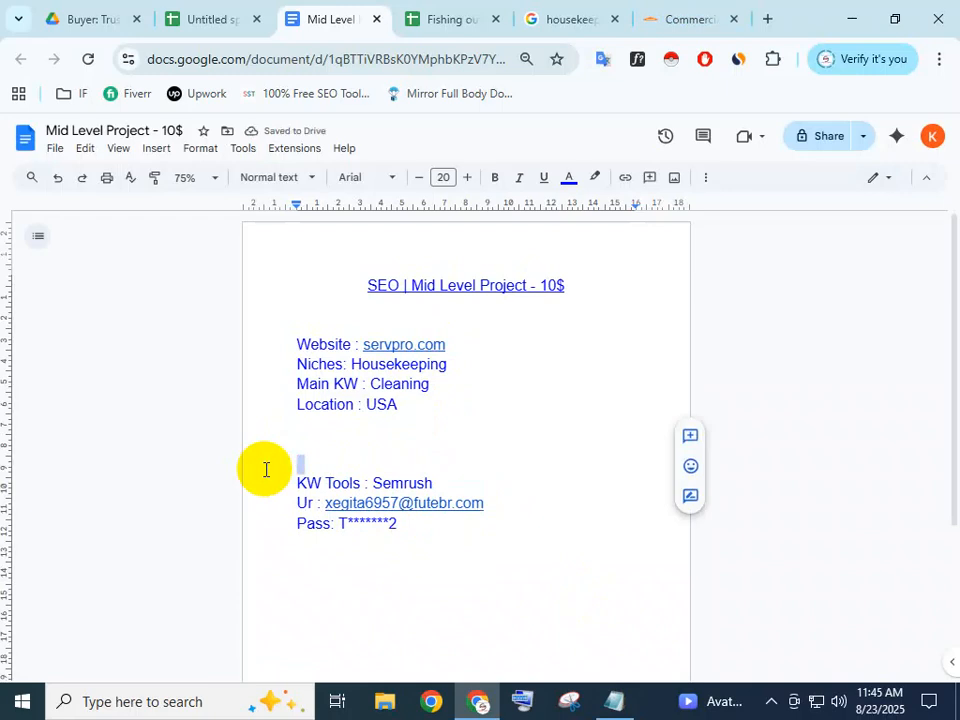
click(399, 463)
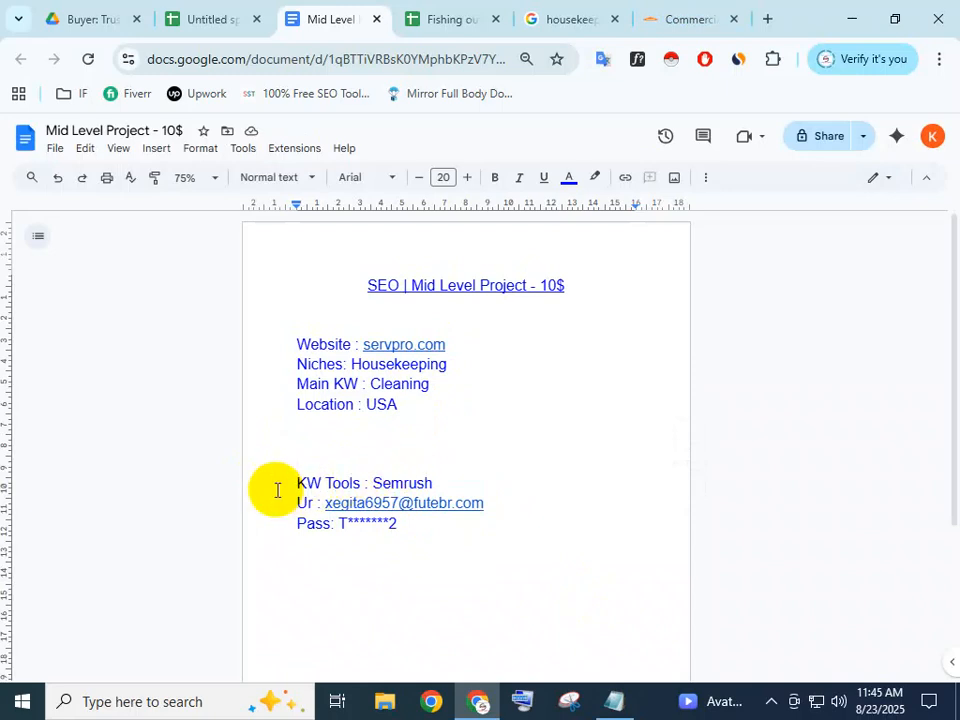
drag(410, 524, 272, 484)
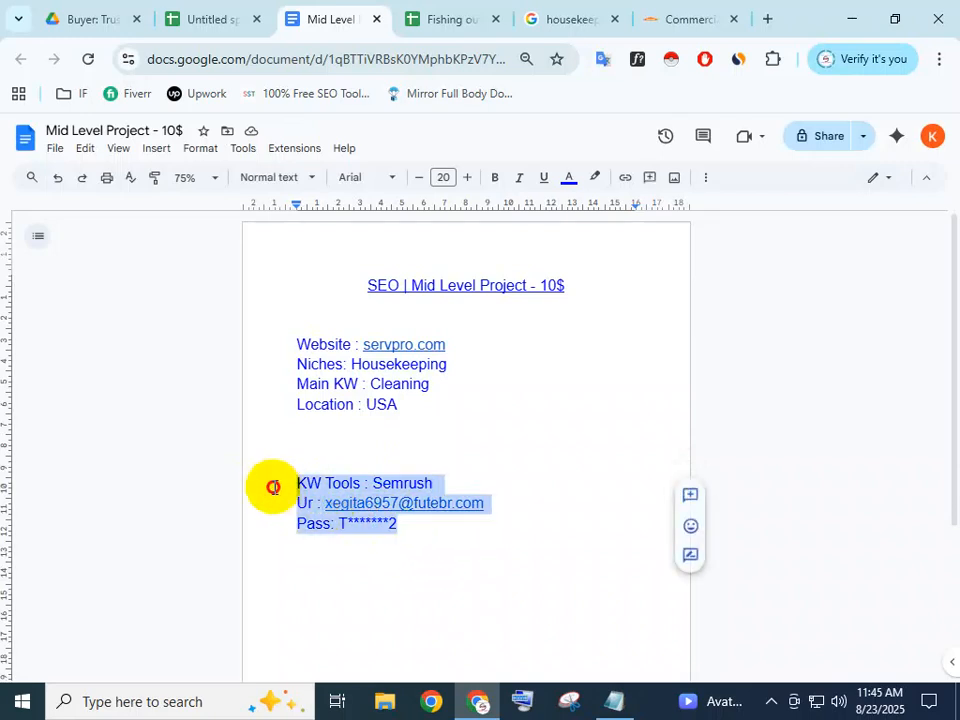
click(424, 531)
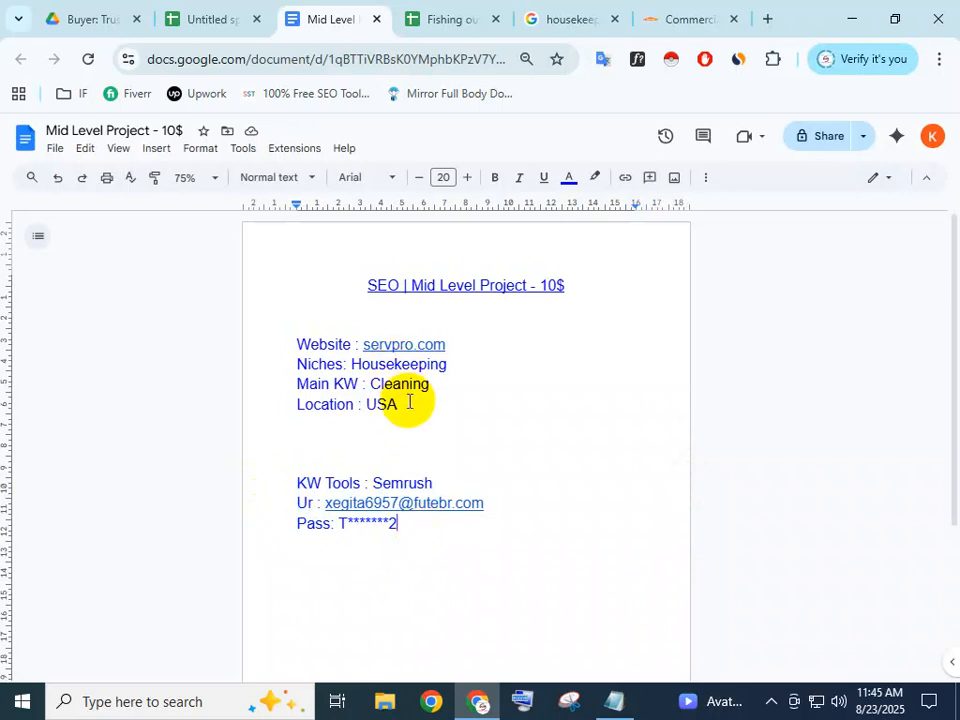
drag(409, 401, 296, 341)
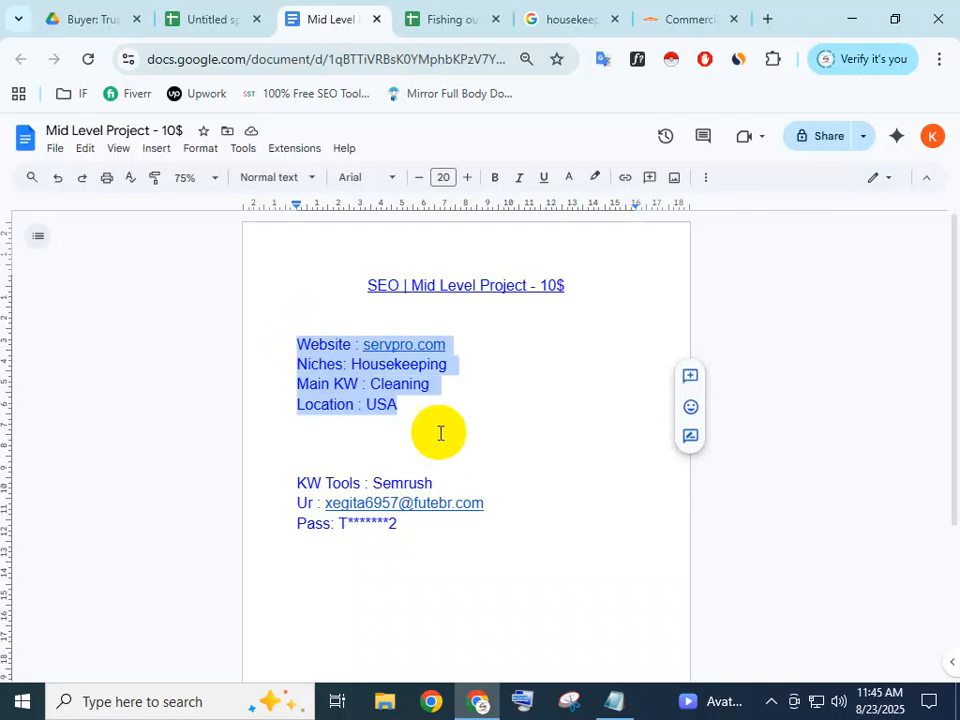
click(428, 405)
drag(288, 476, 459, 557)
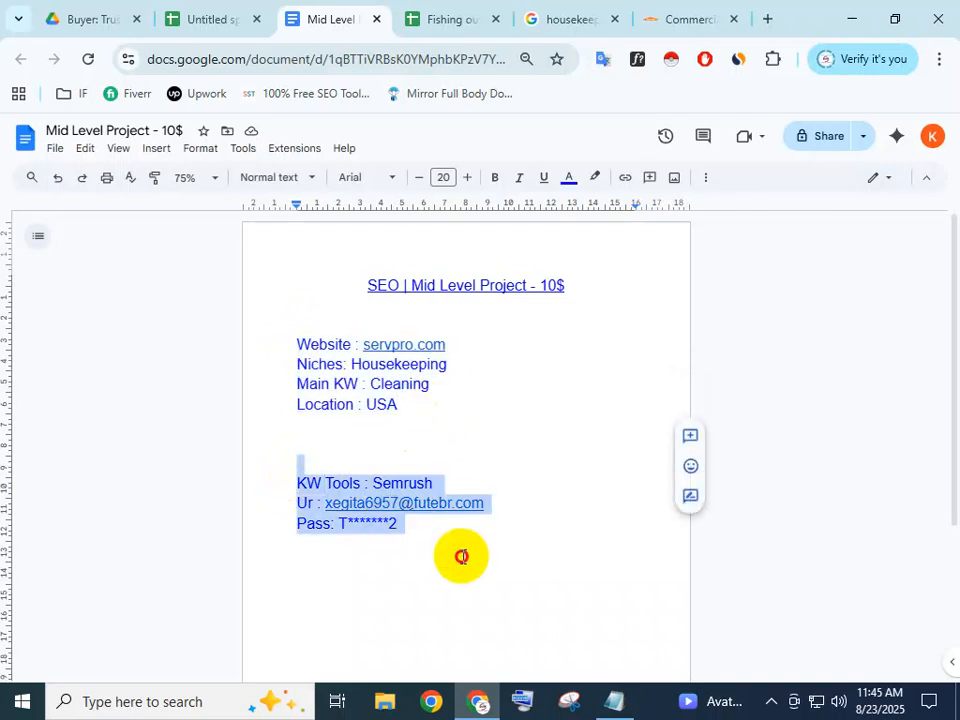
click(463, 557)
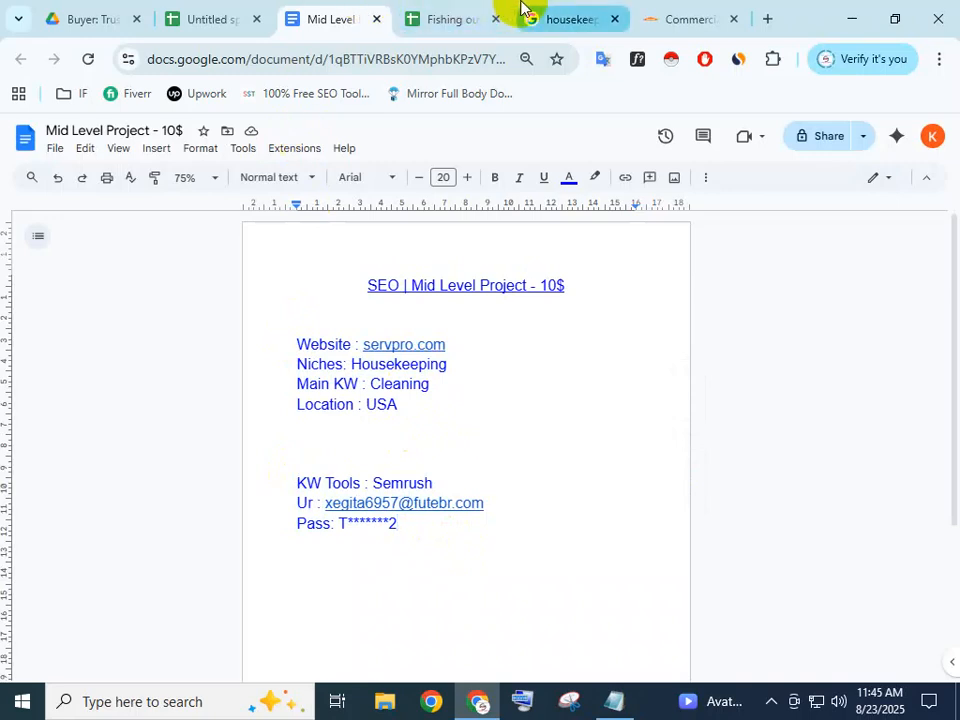
Close the housekeeping search page and the Fishing outdoor spreadsheet, confirming Leave
click(466, 12)
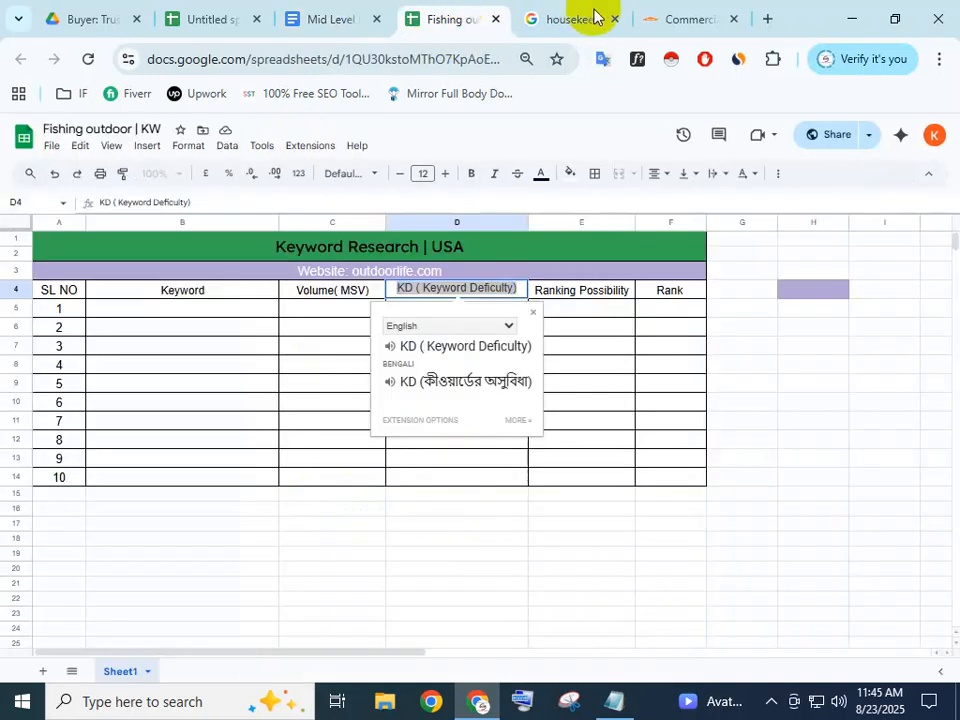
click(605, 17)
click(615, 20)
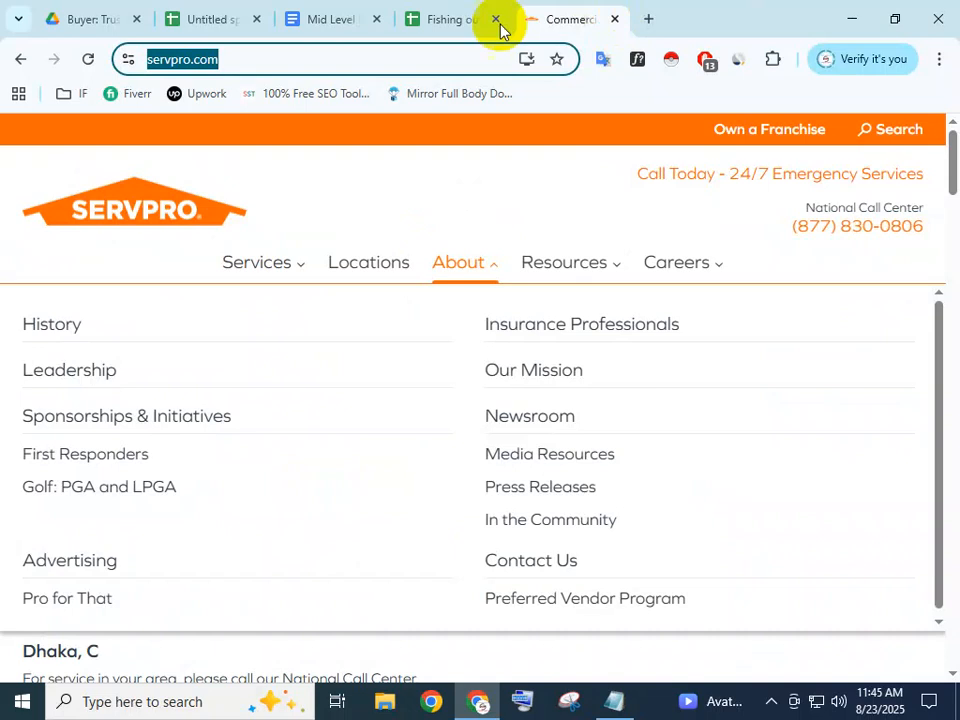
click(358, 21)
click(215, 20)
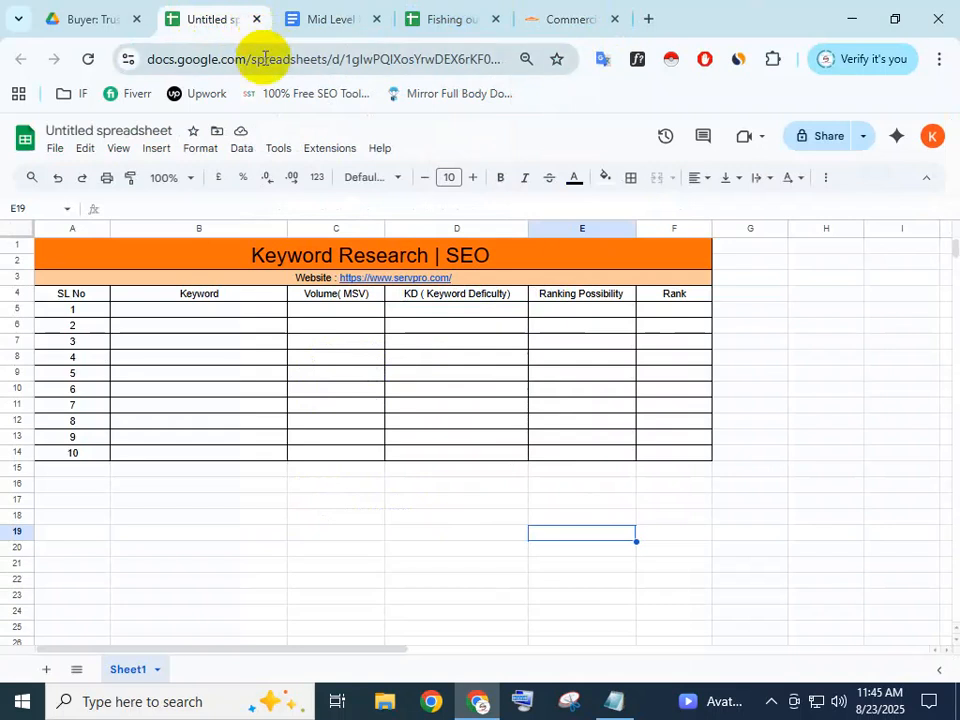
click(549, 19)
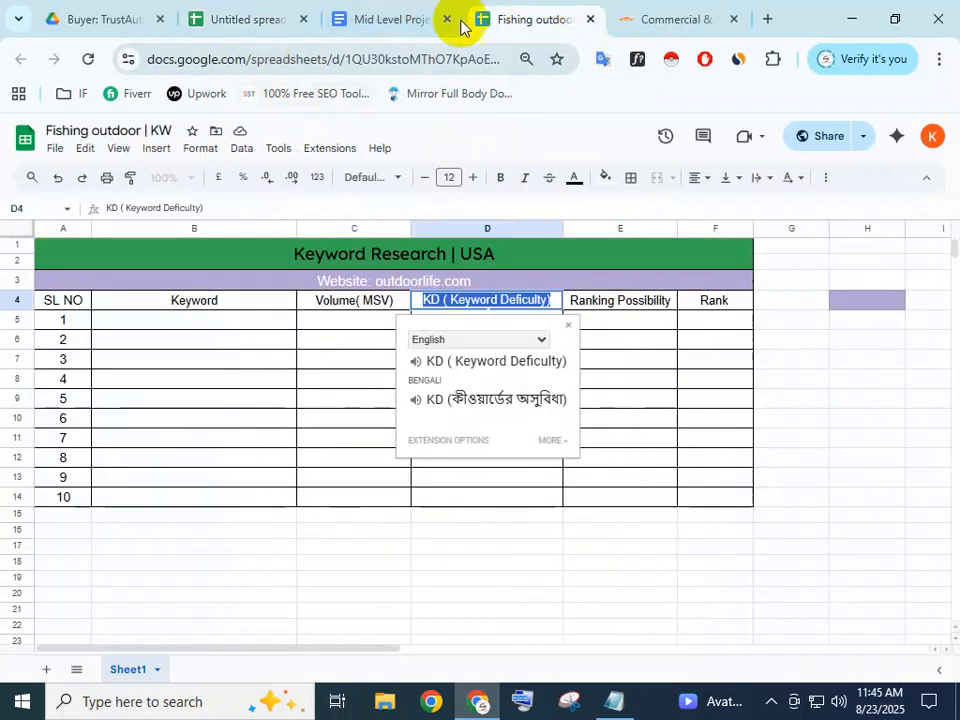
click(588, 20)
click(559, 178)
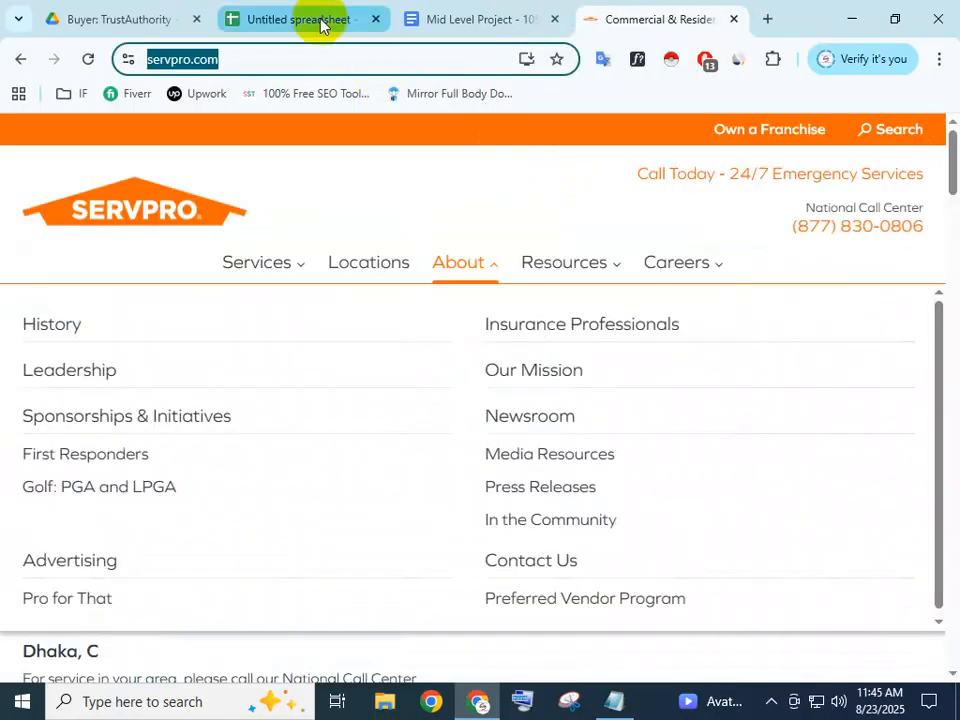
Look over the remaining tabs and open a new blank Google start page
click(340, 22)
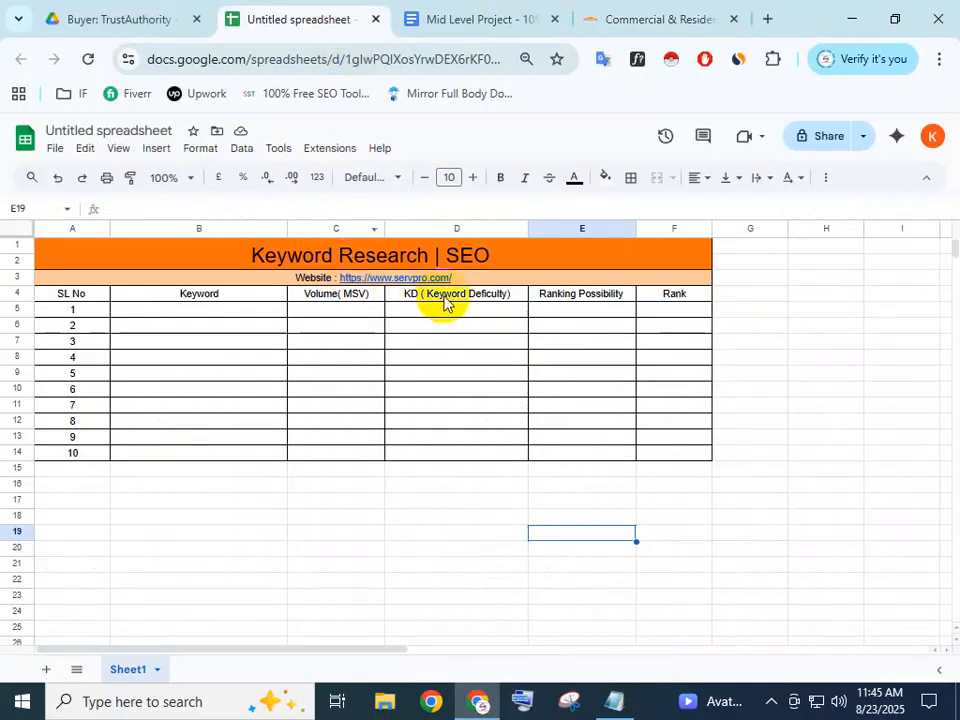
click(80, 17)
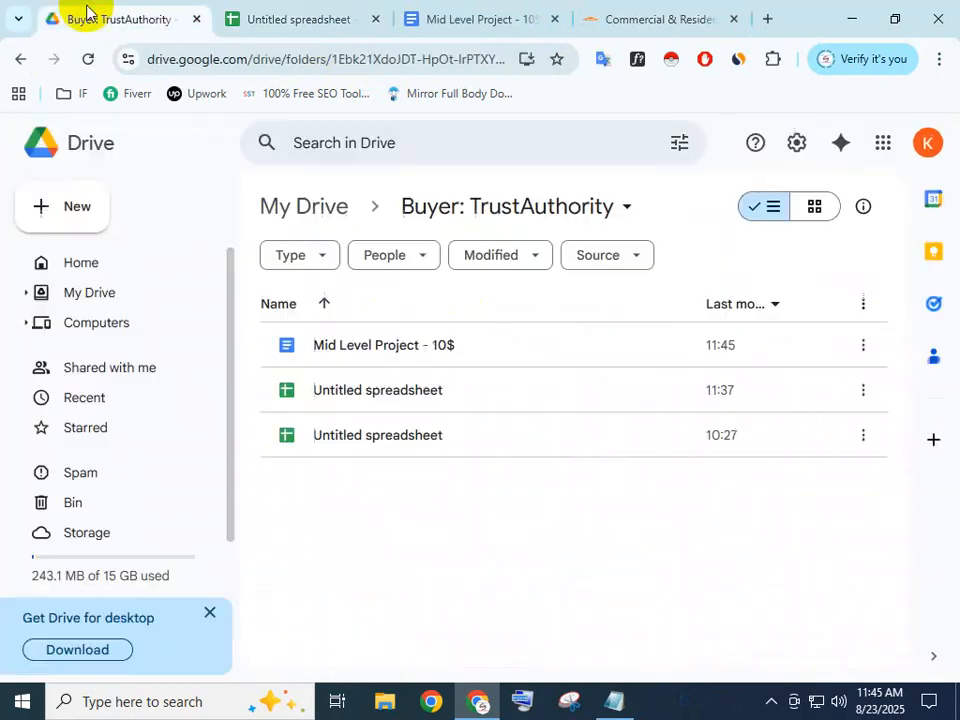
click(647, 12)
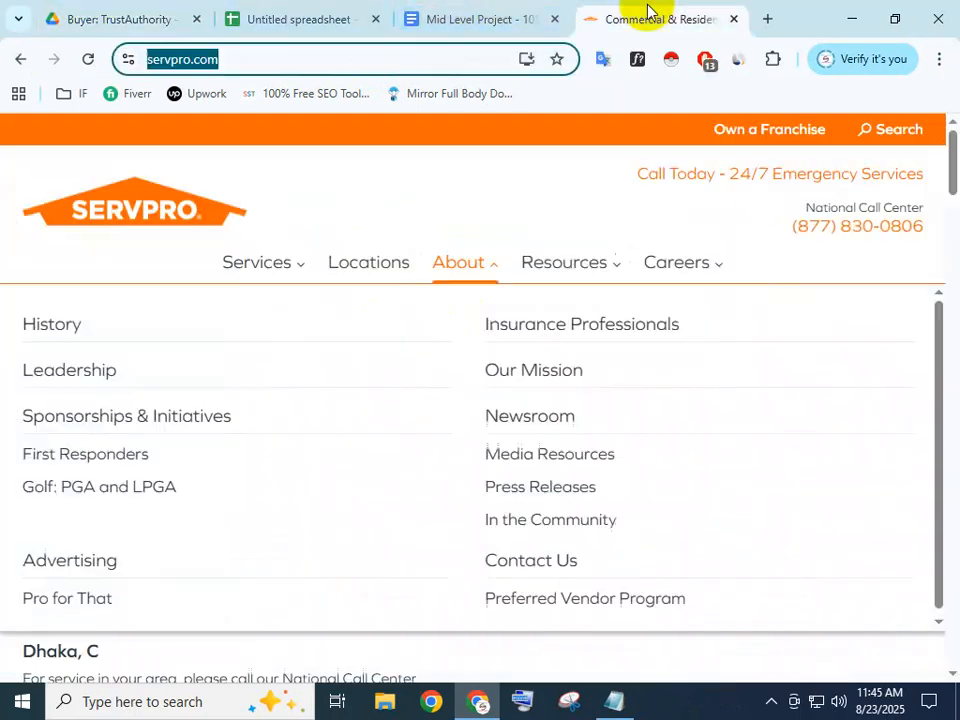
click(768, 20)
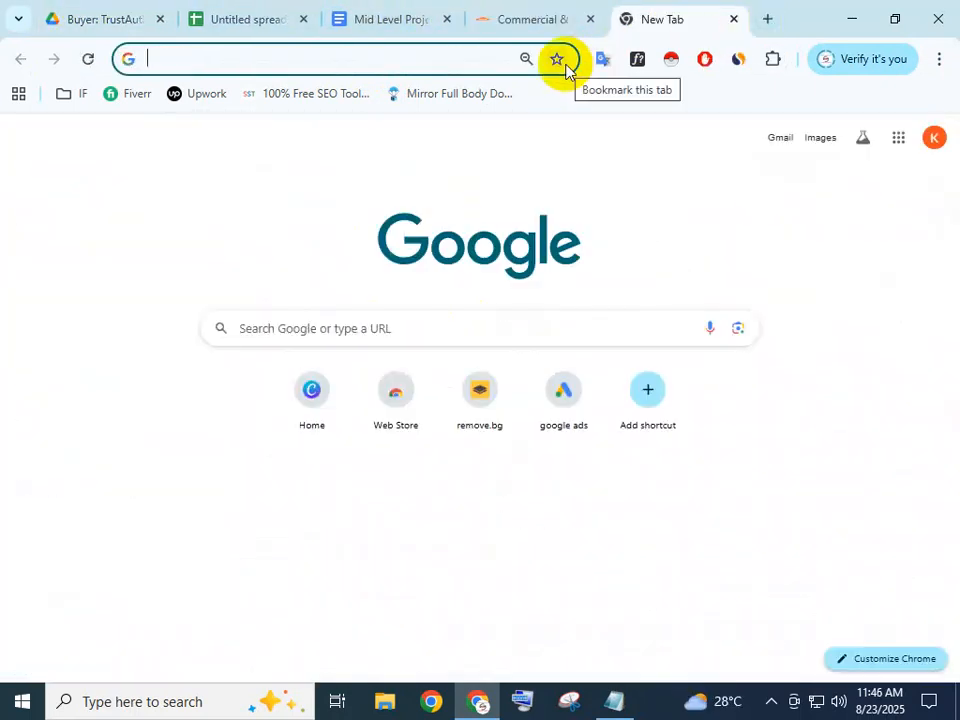
click(306, 58)
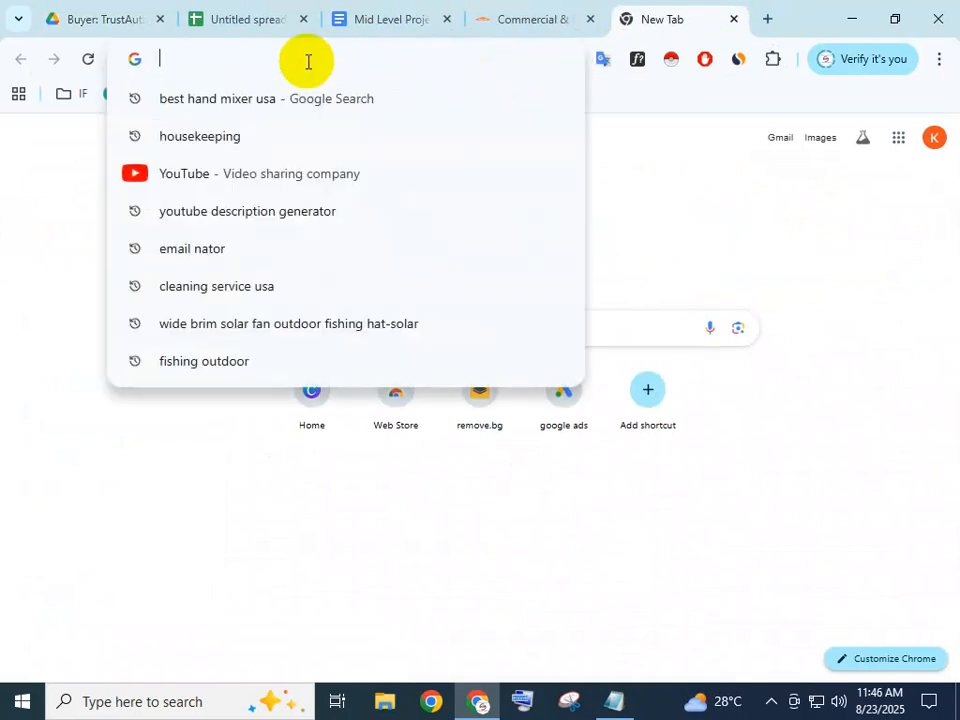
click(689, 168)
click(248, 65)
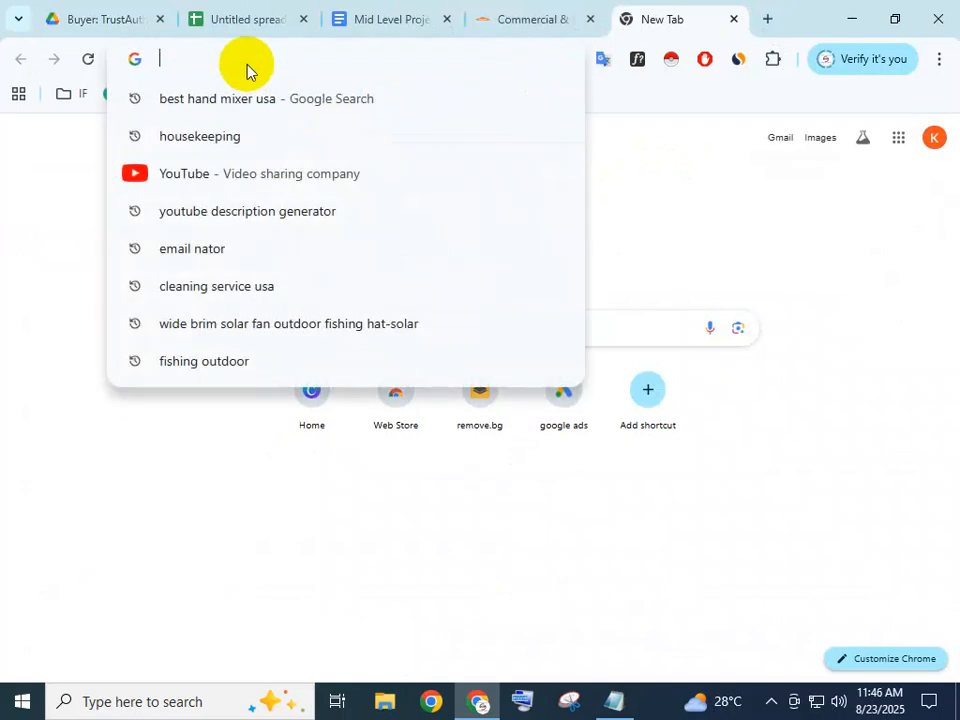
click(691, 200)
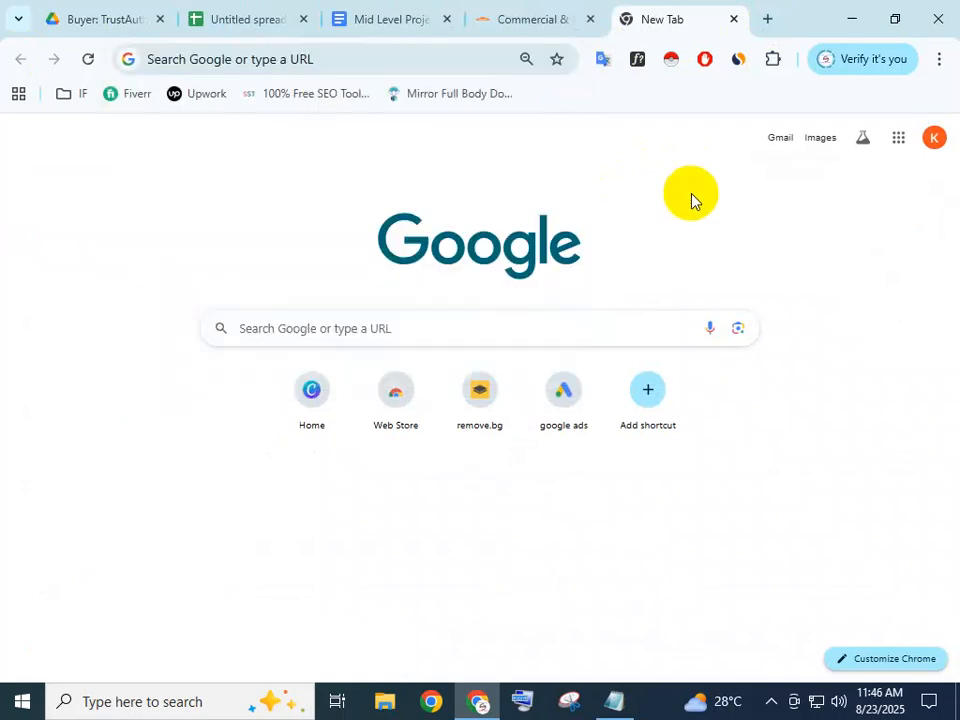
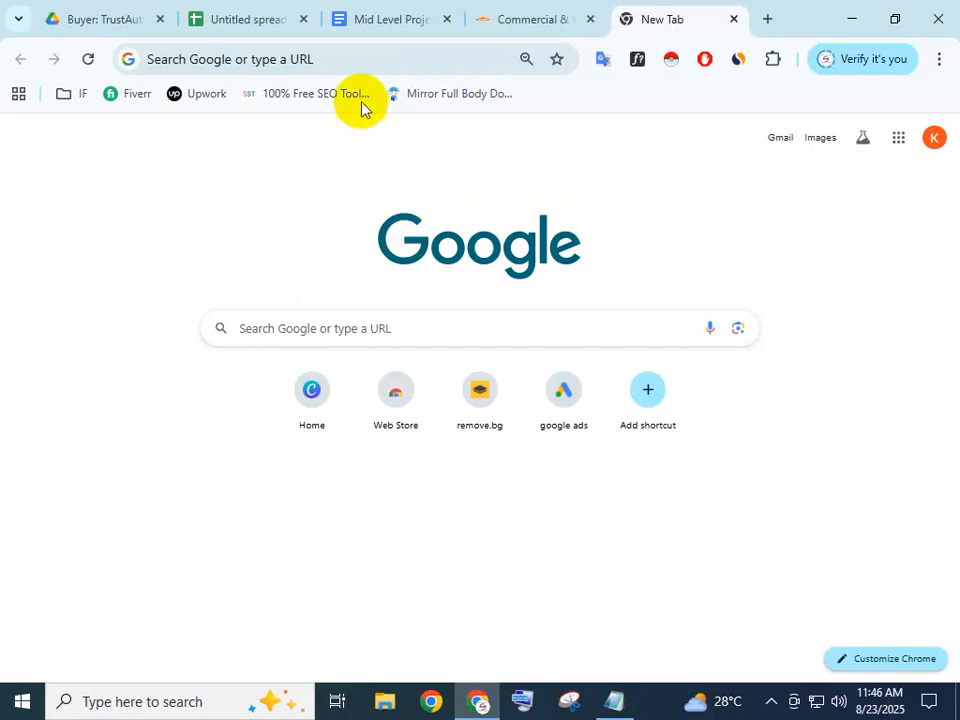
Go to semrush.com and log out through the account avatar menu
click(338, 64)
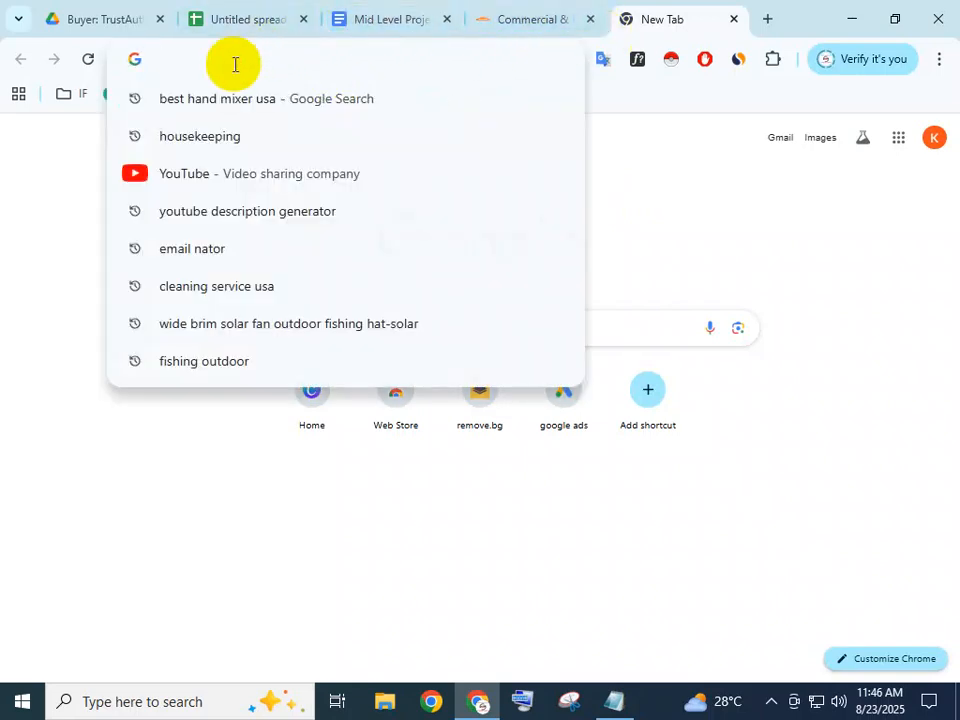
text(semrush.com)
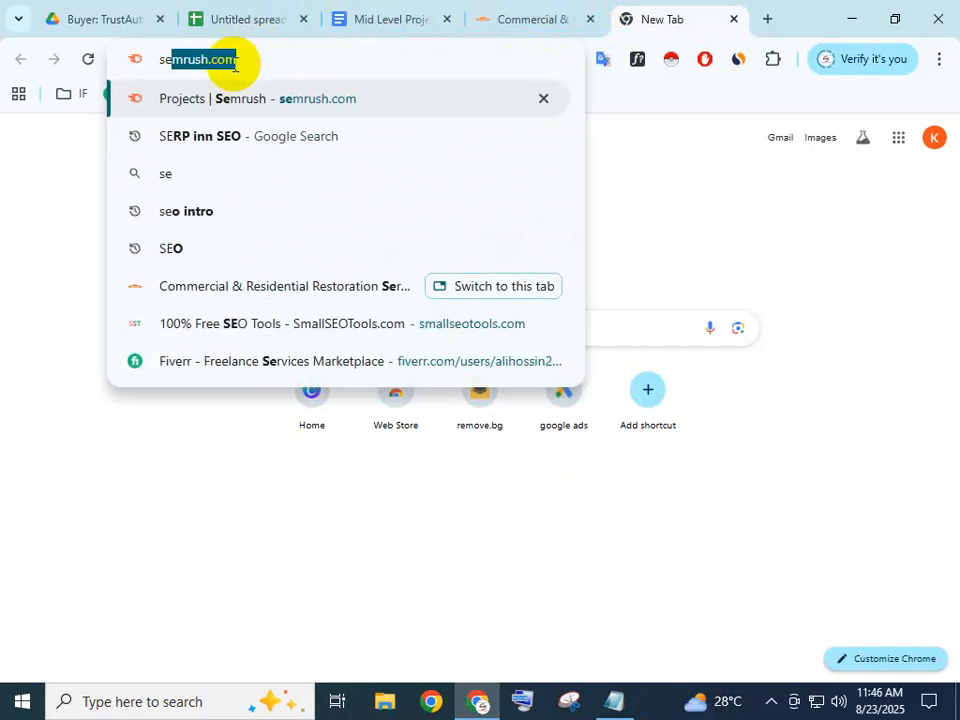
key(Right)
key(Return)
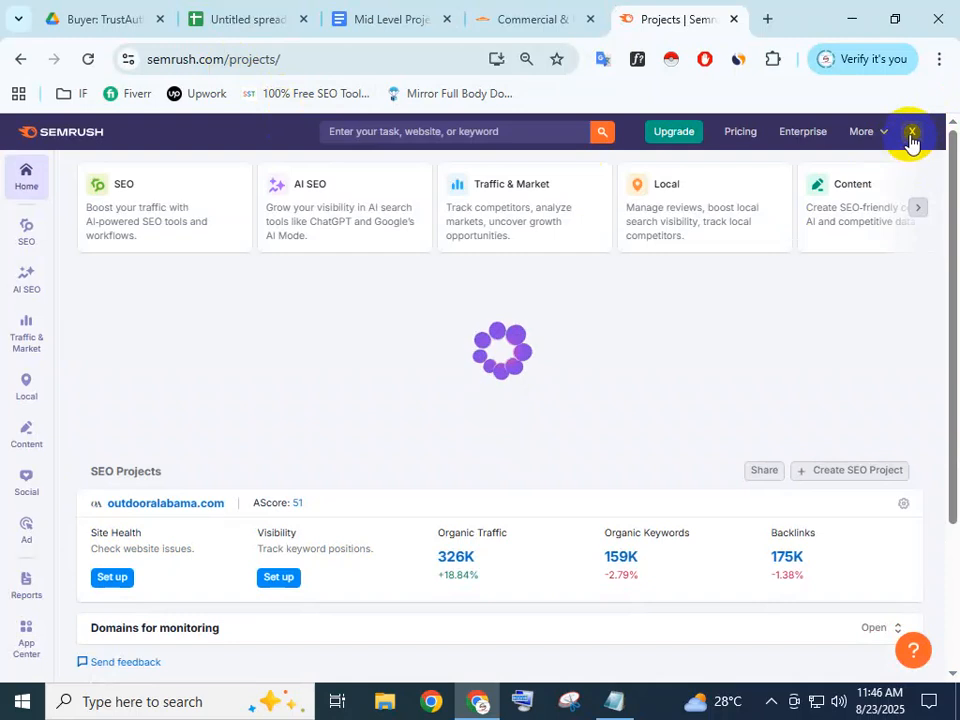
click(911, 135)
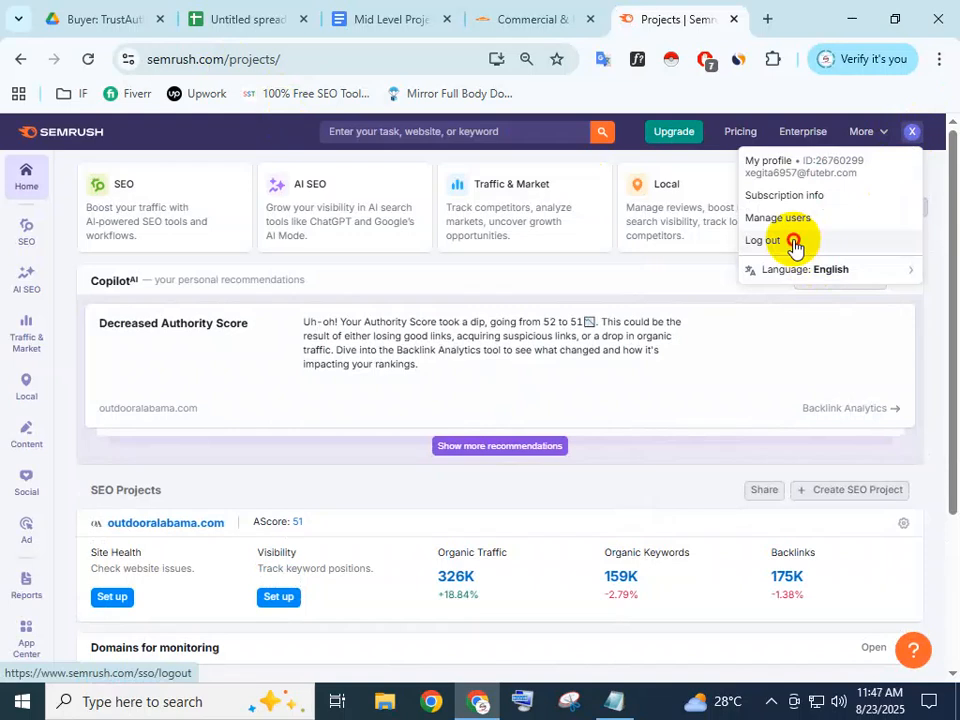
click(793, 242)
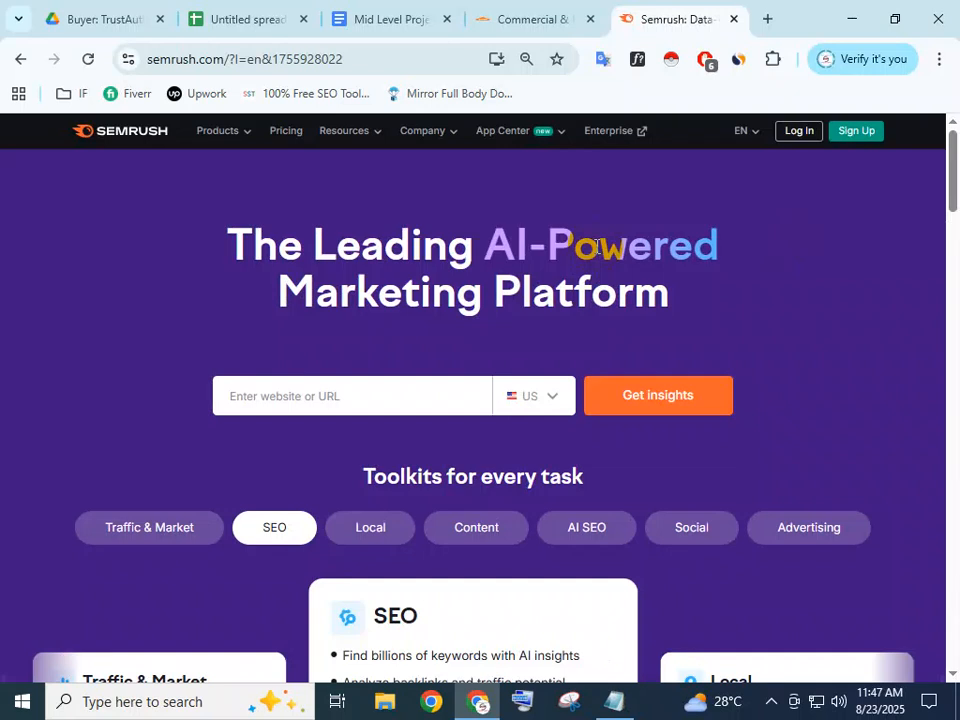
Open a new tab, check the extensions, and confirm the brief's USA target location
click(767, 18)
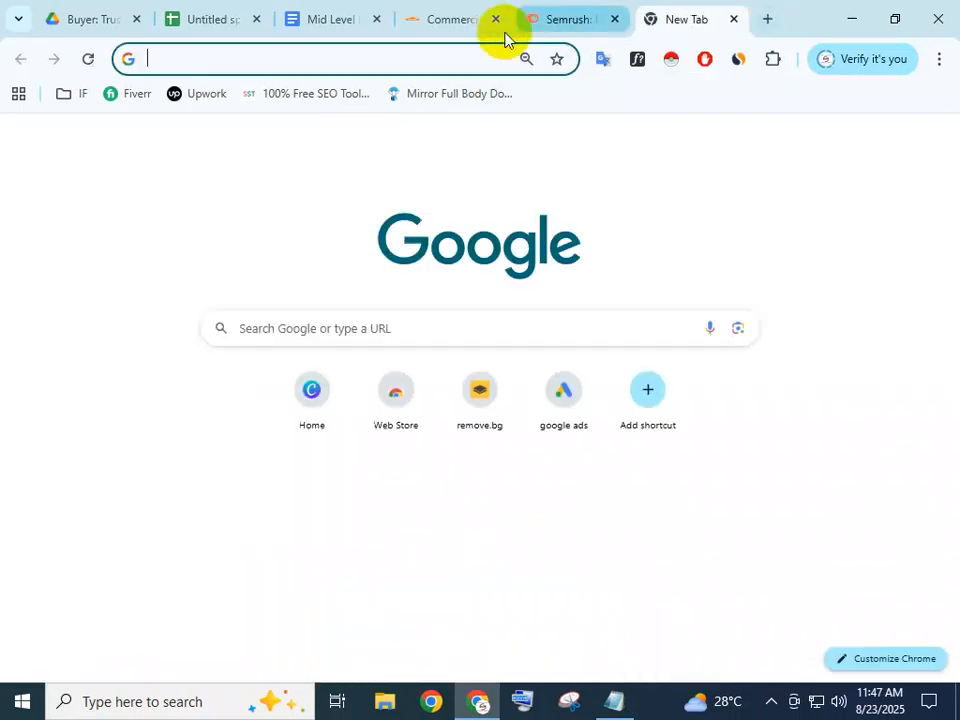
click(428, 58)
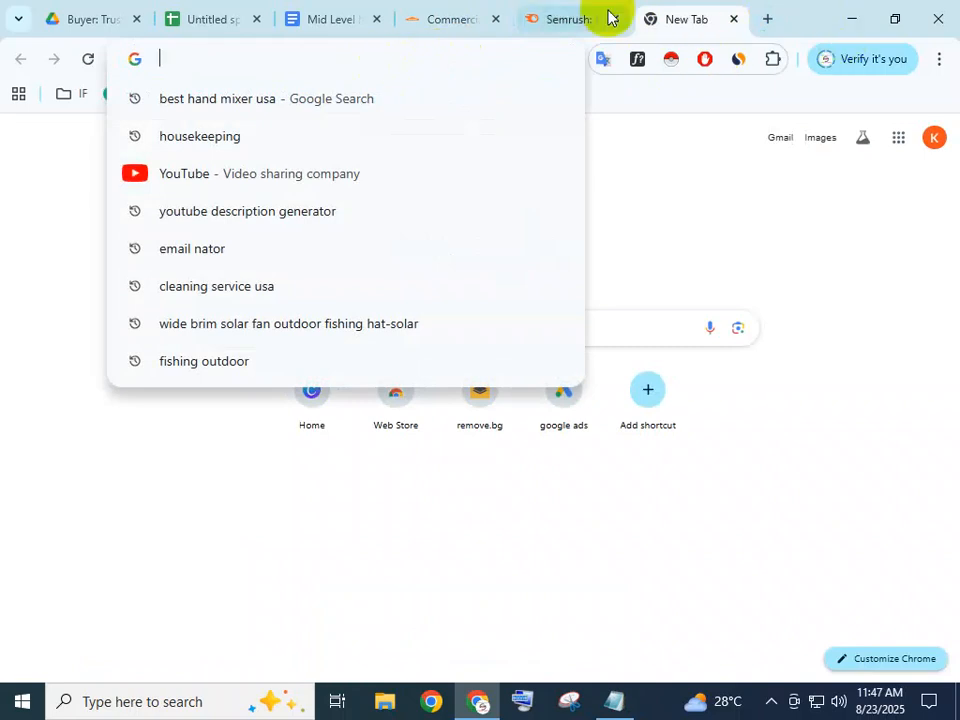
click(570, 17)
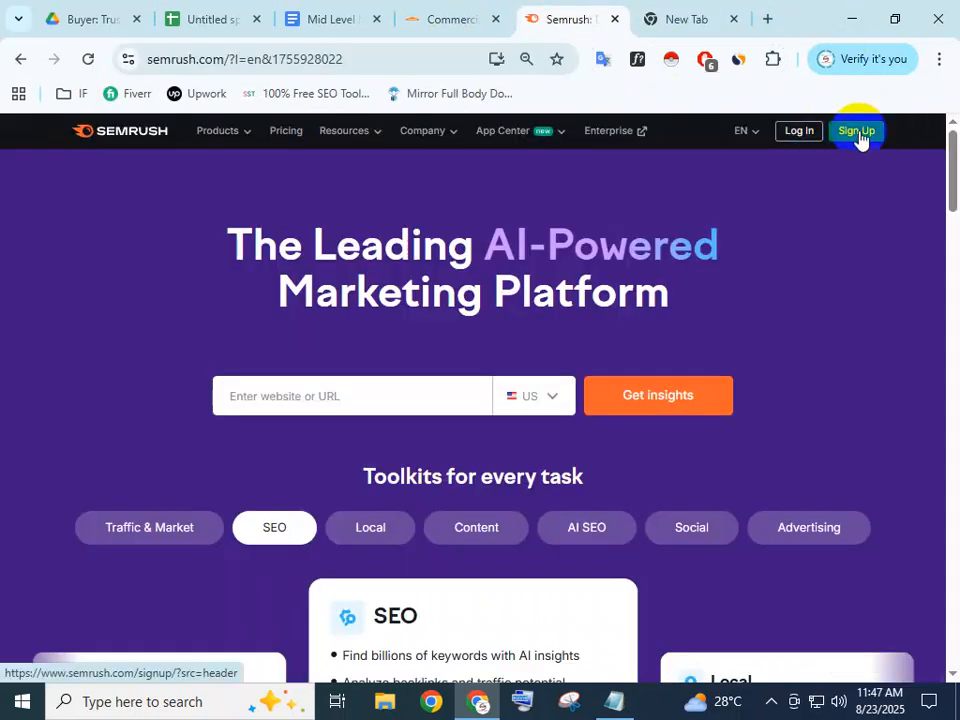
click(772, 59)
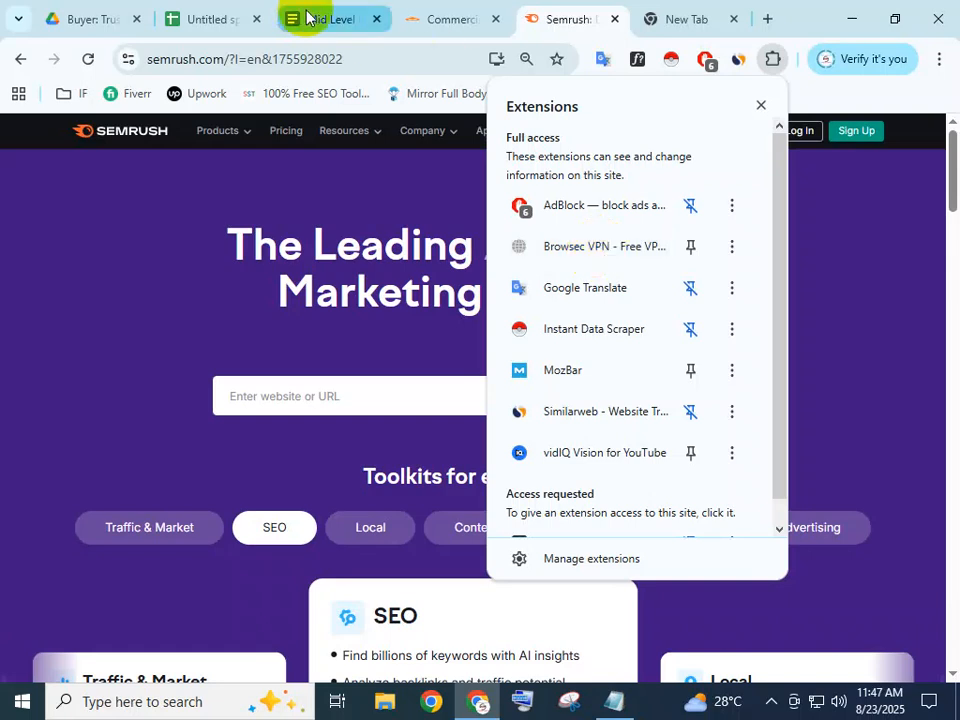
click(331, 30)
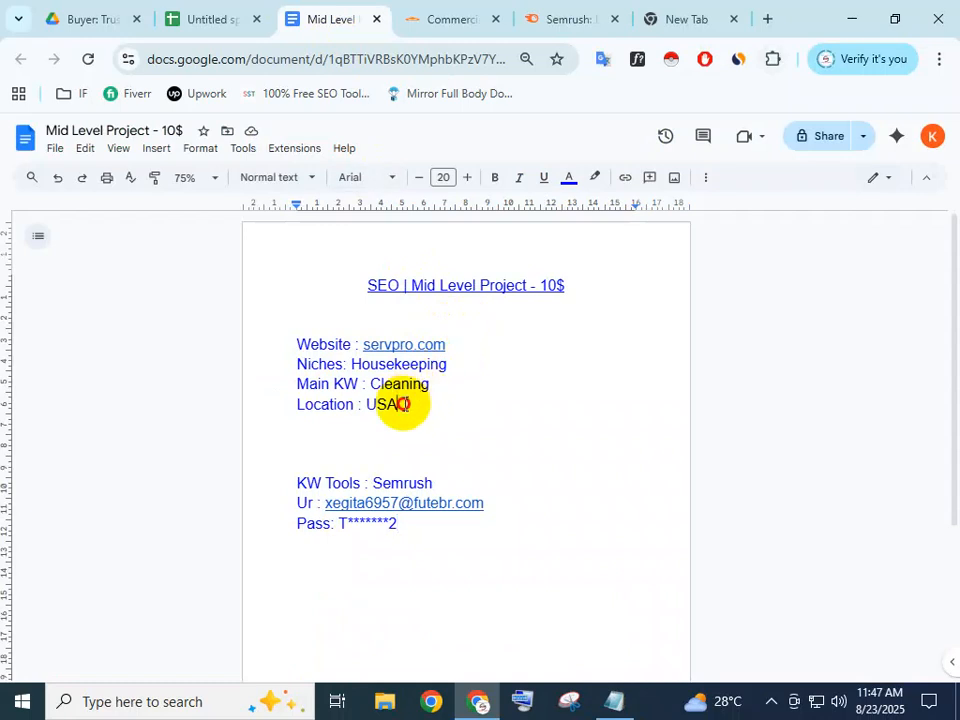
click(403, 404)
click(660, 18)
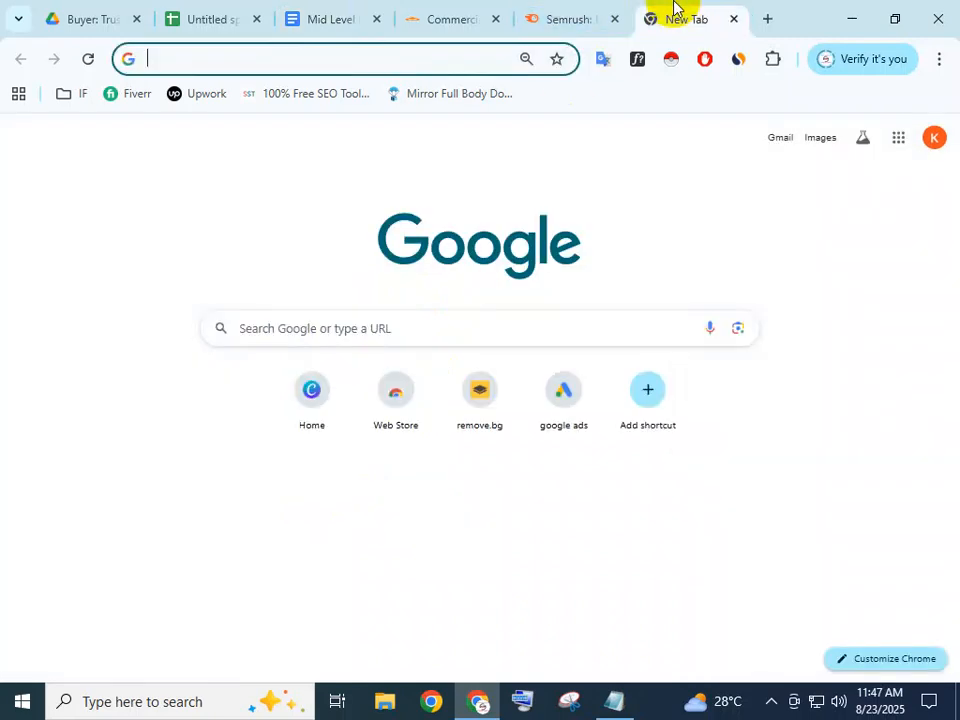
Start the Browsec VPN connected through the United States
click(775, 60)
click(616, 255)
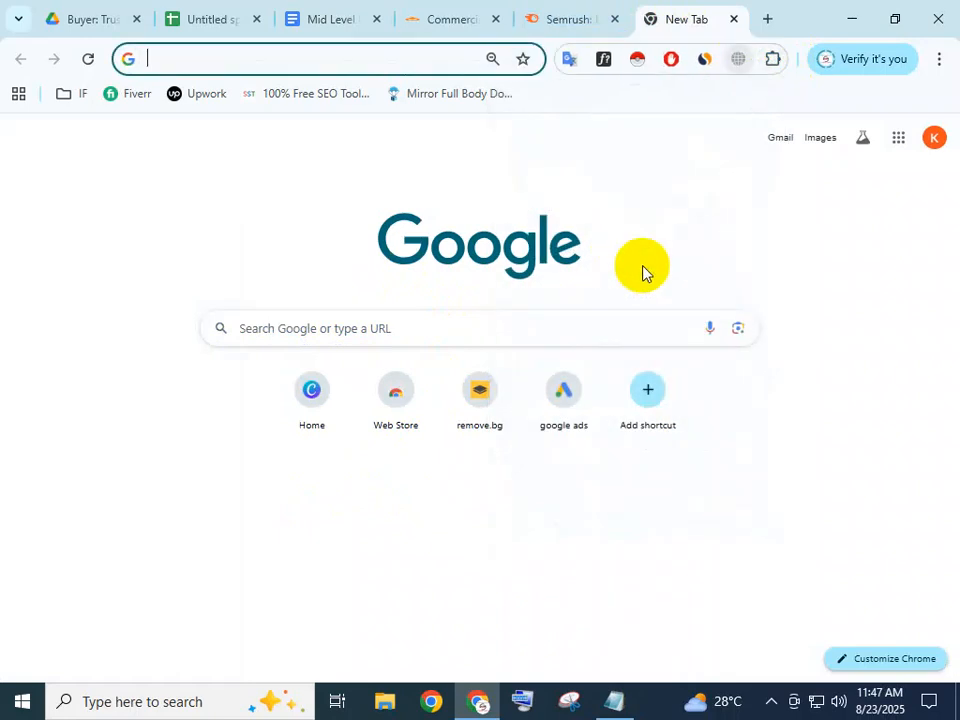
click(595, 375)
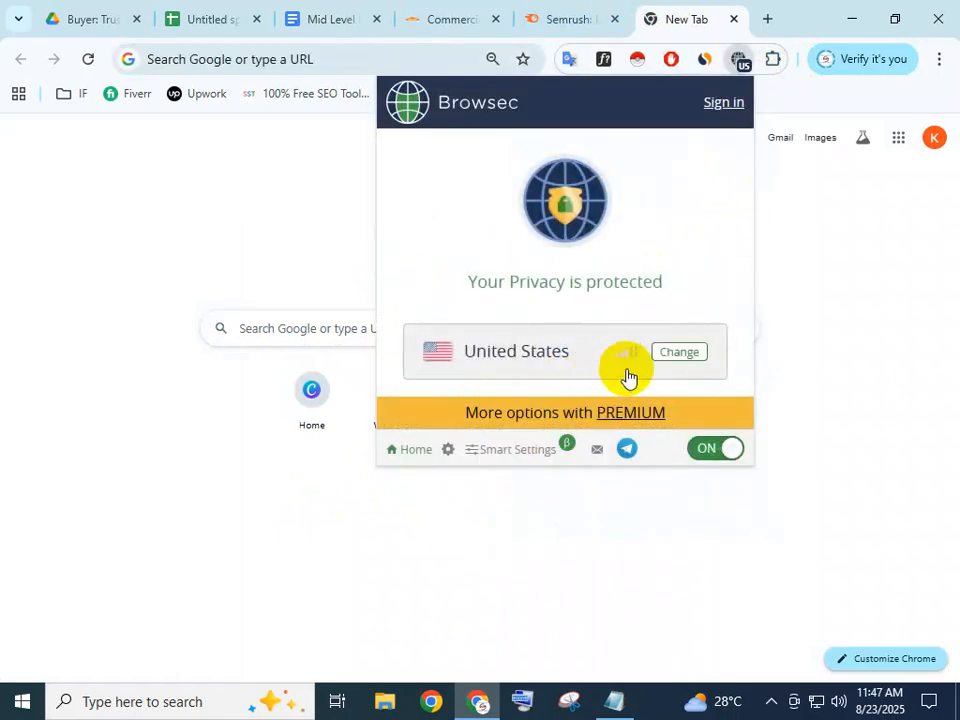
click(521, 360)
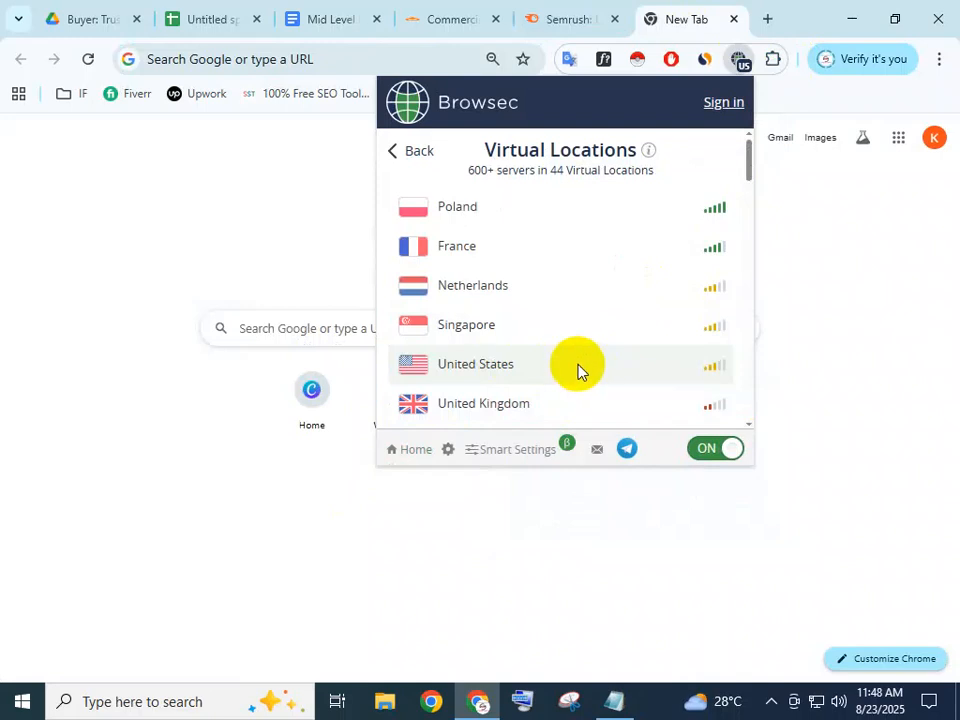
click(879, 358)
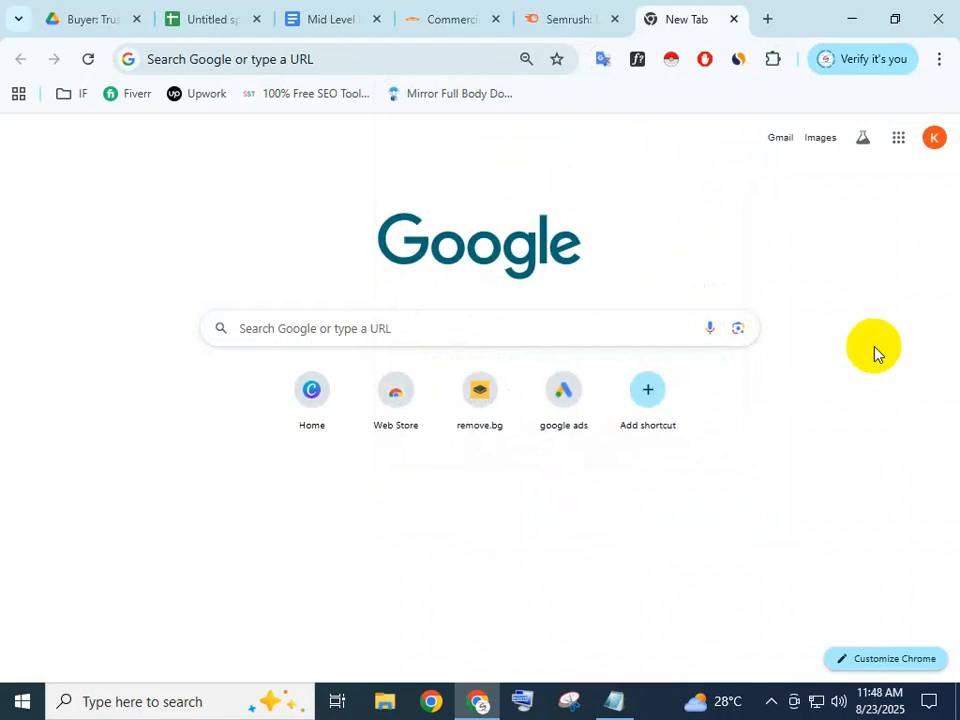
Reload the Semrush homepage and choose Germany in its country dropdown
click(551, 12)
scroll(740, 364, down, 4)
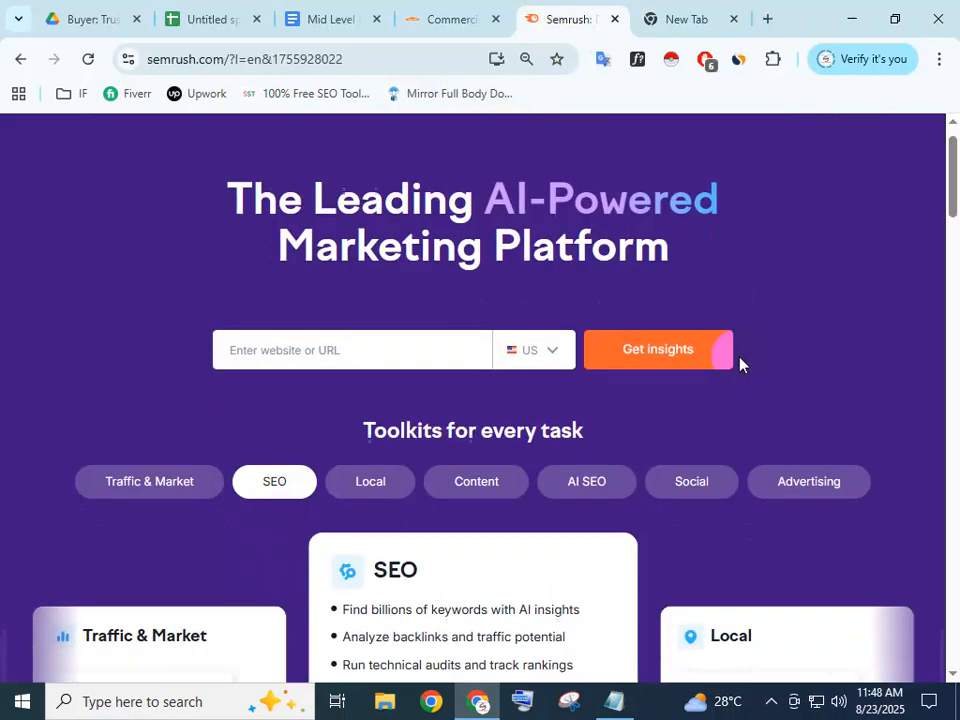
scroll(740, 364, up, 4)
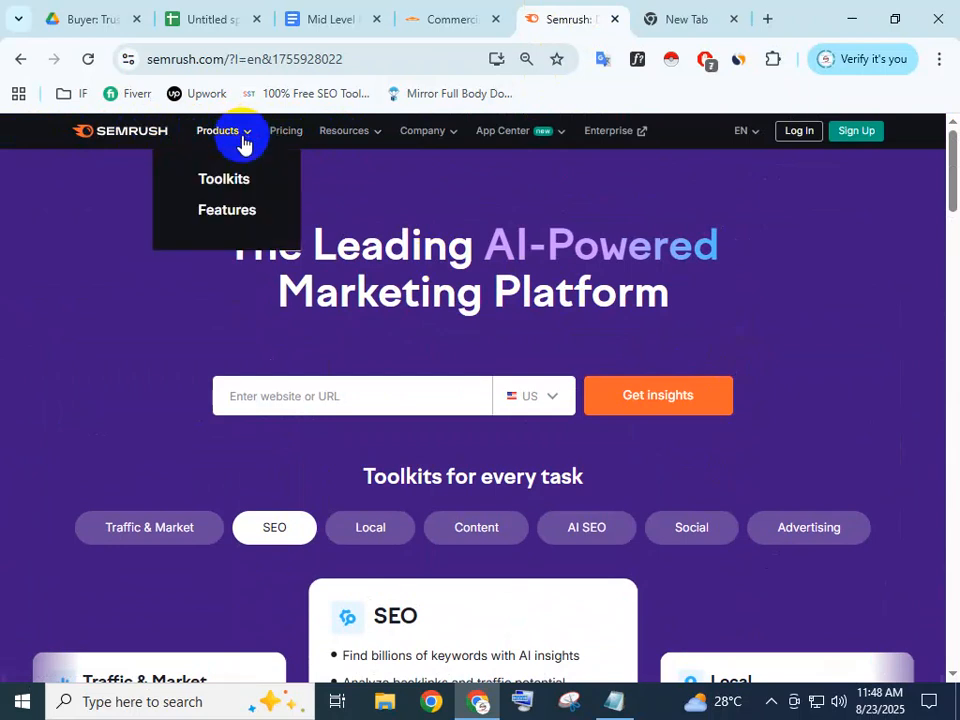
click(118, 138)
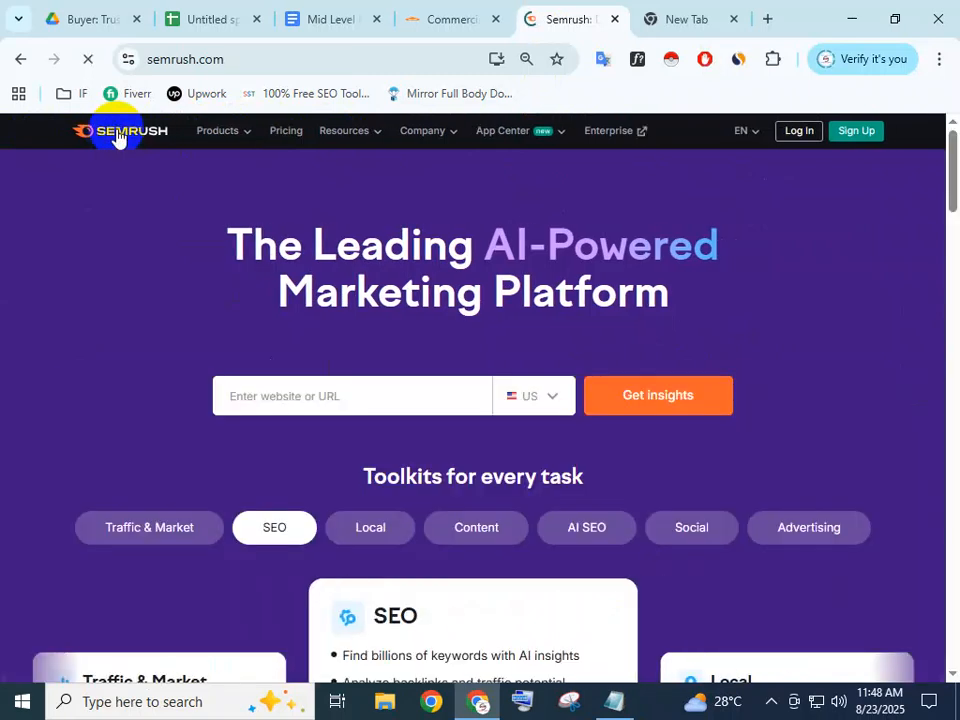
click(555, 403)
click(619, 410)
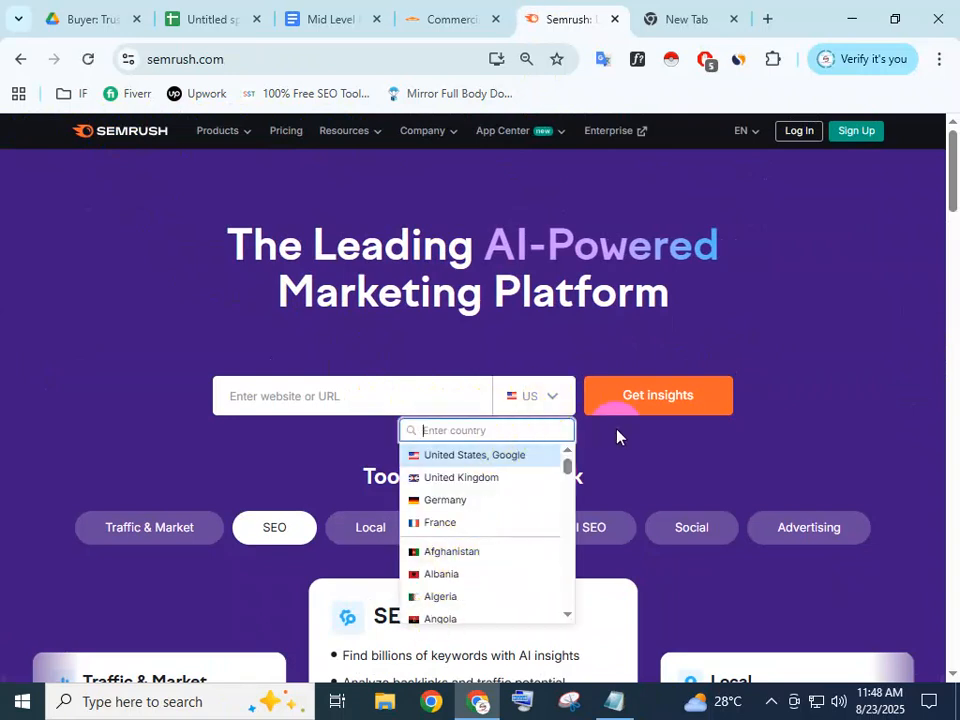
click(542, 408)
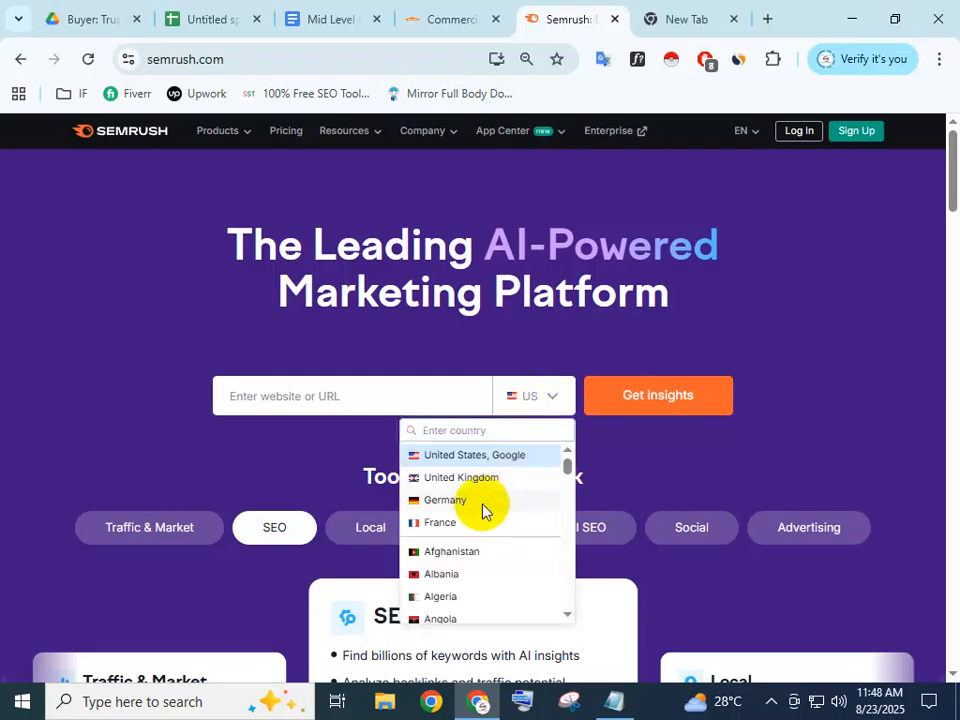
click(486, 502)
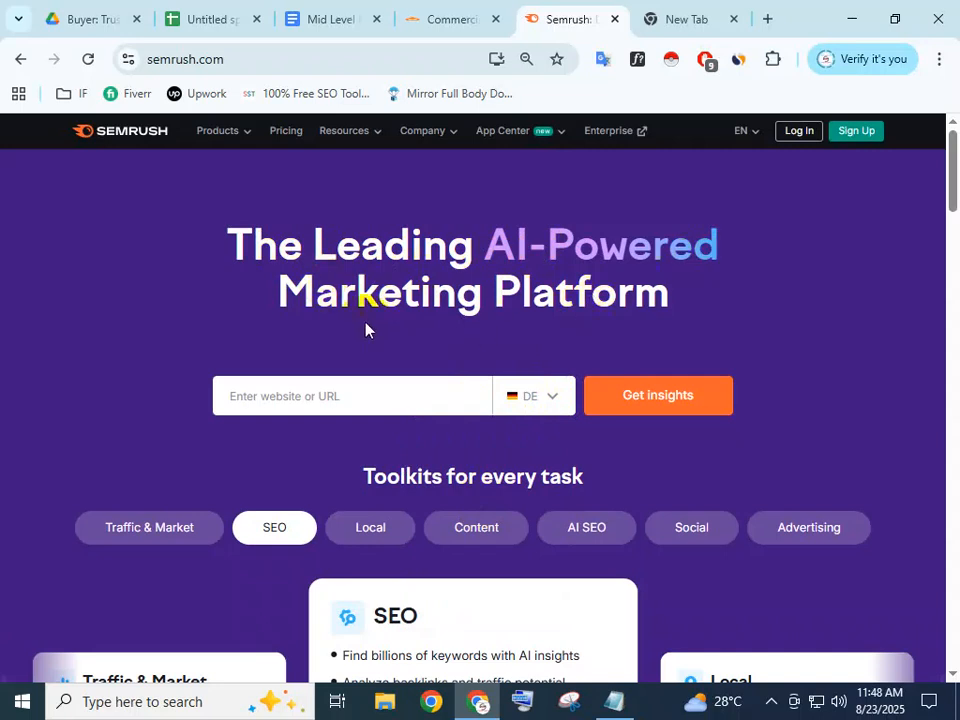
click(380, 404)
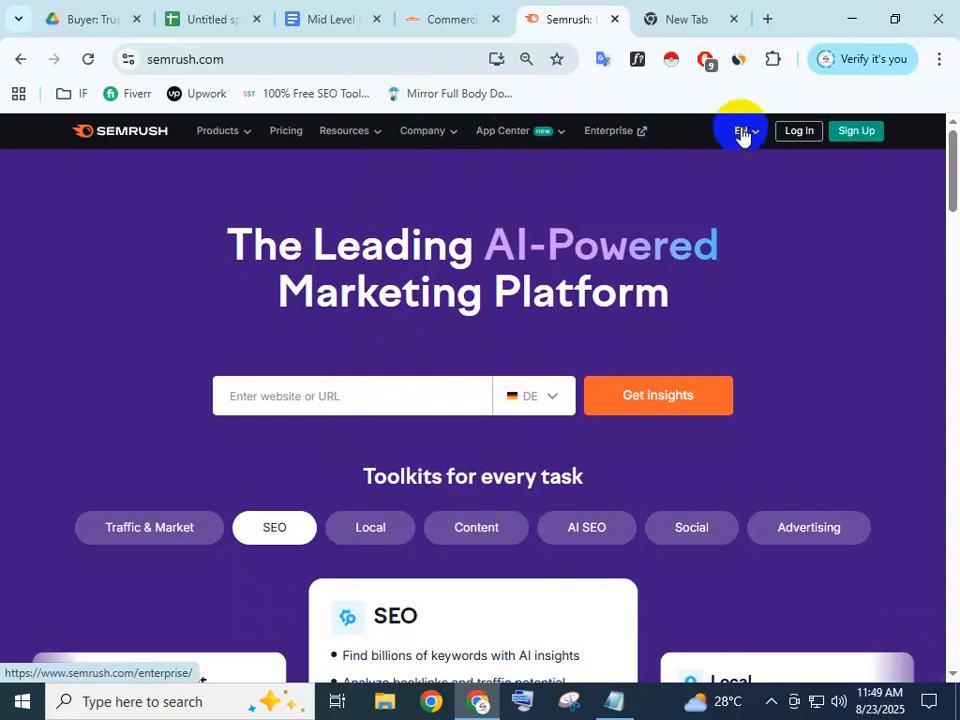
Open the Semrush 'Create your account' page and focus its email field
click(772, 59)
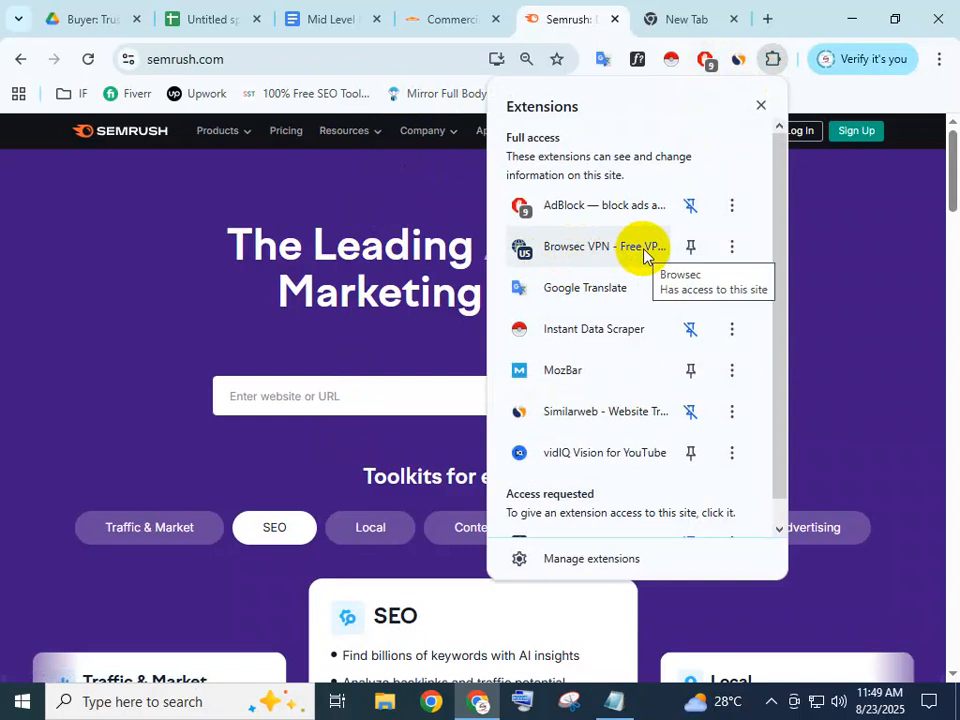
click(857, 224)
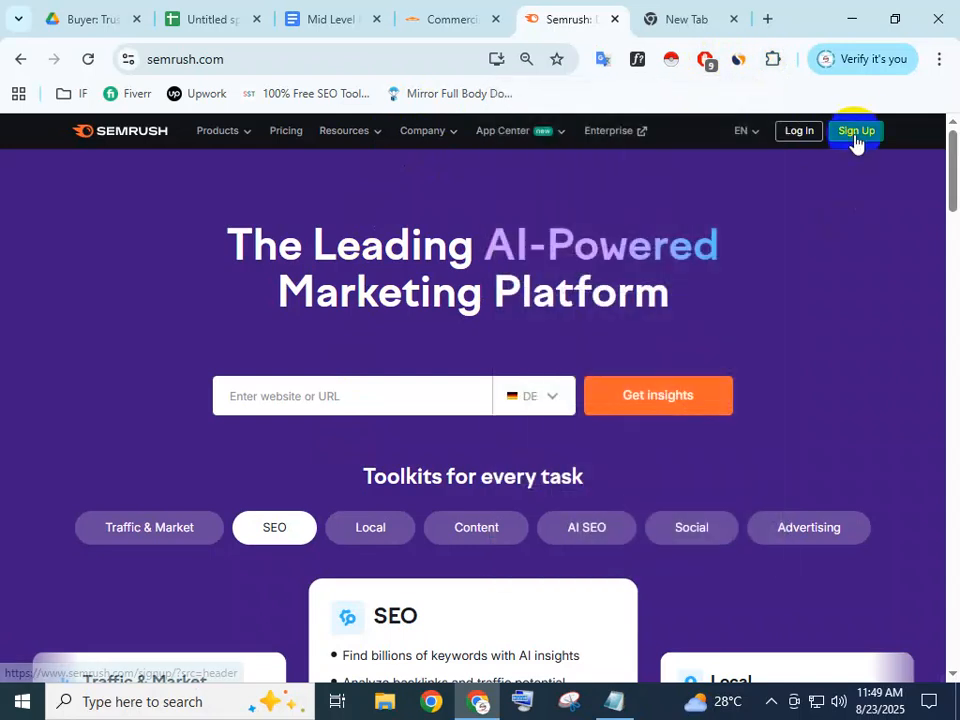
click(856, 135)
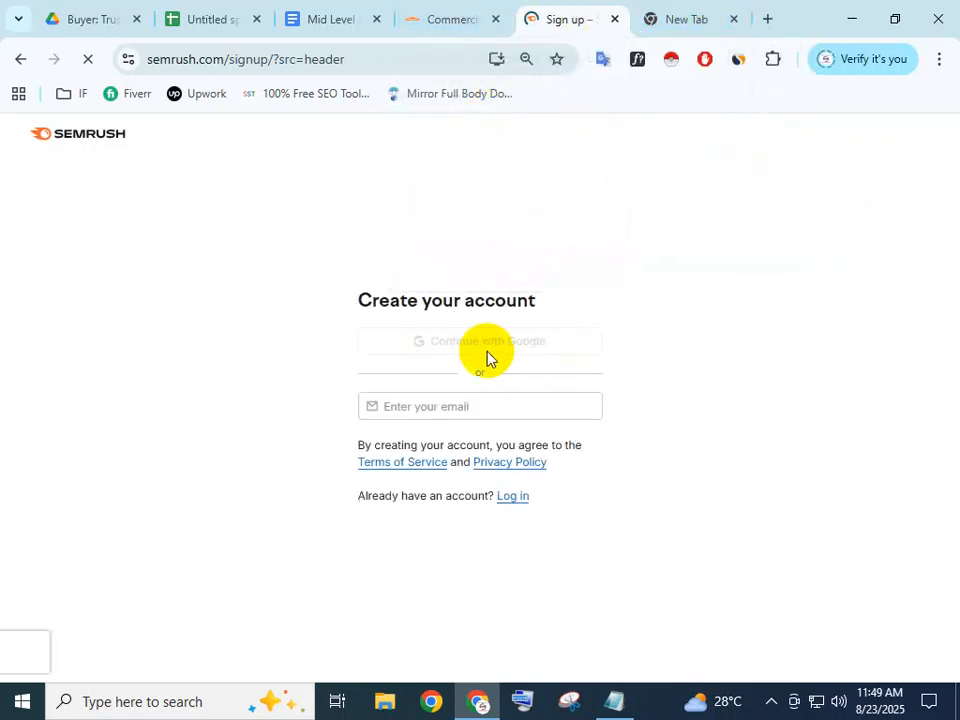
click(448, 406)
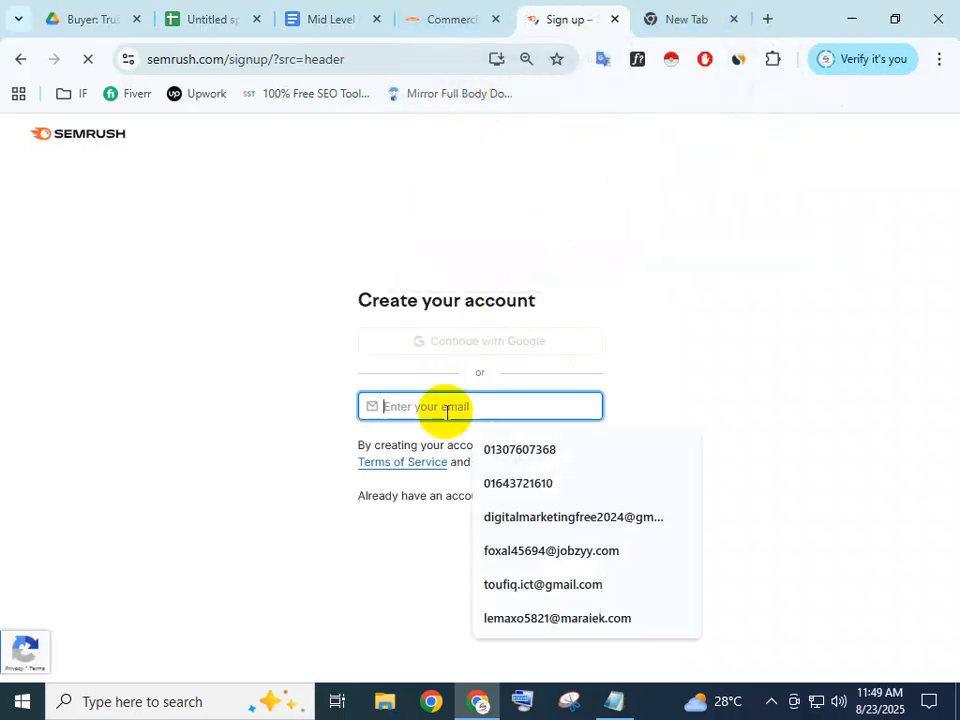
click(688, 15)
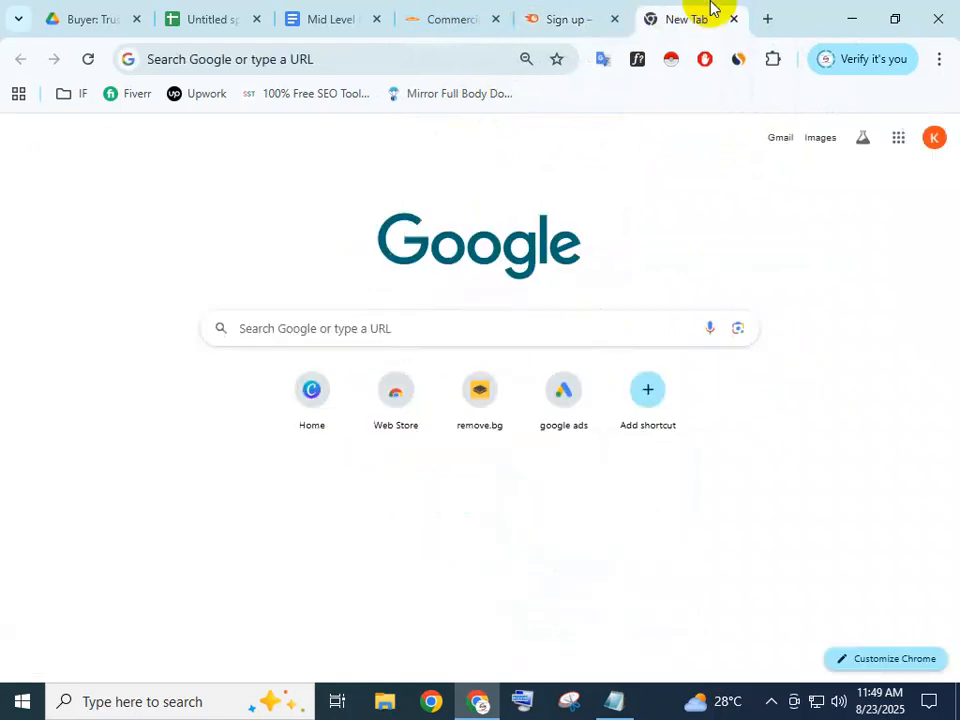
Search Google for 'temp mail', then go back to the Semrush sign-up tab
click(226, 56)
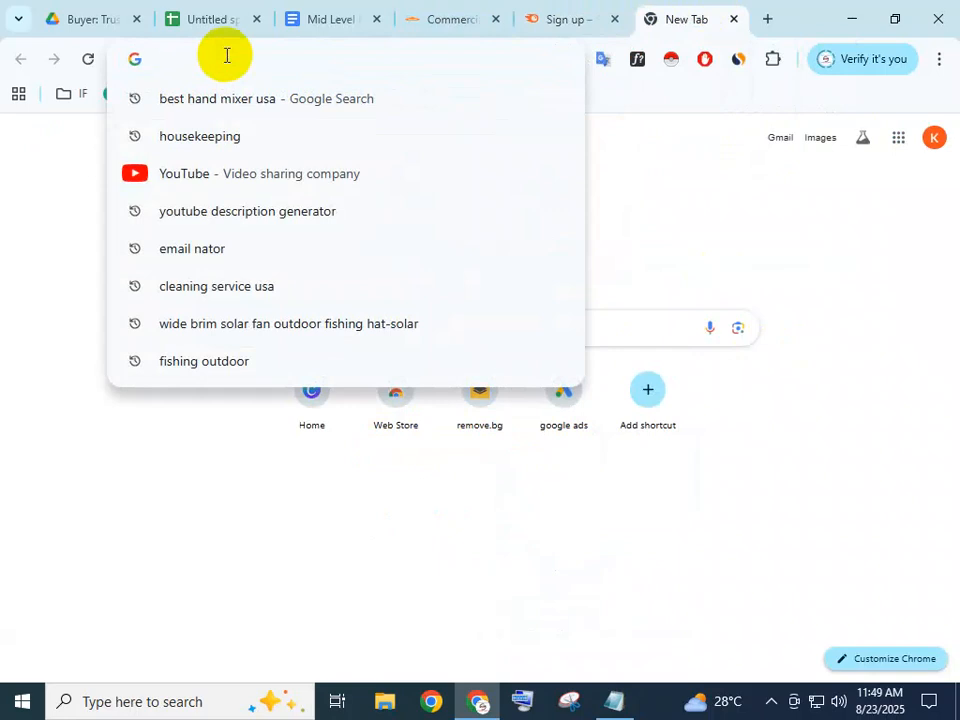
click(713, 188)
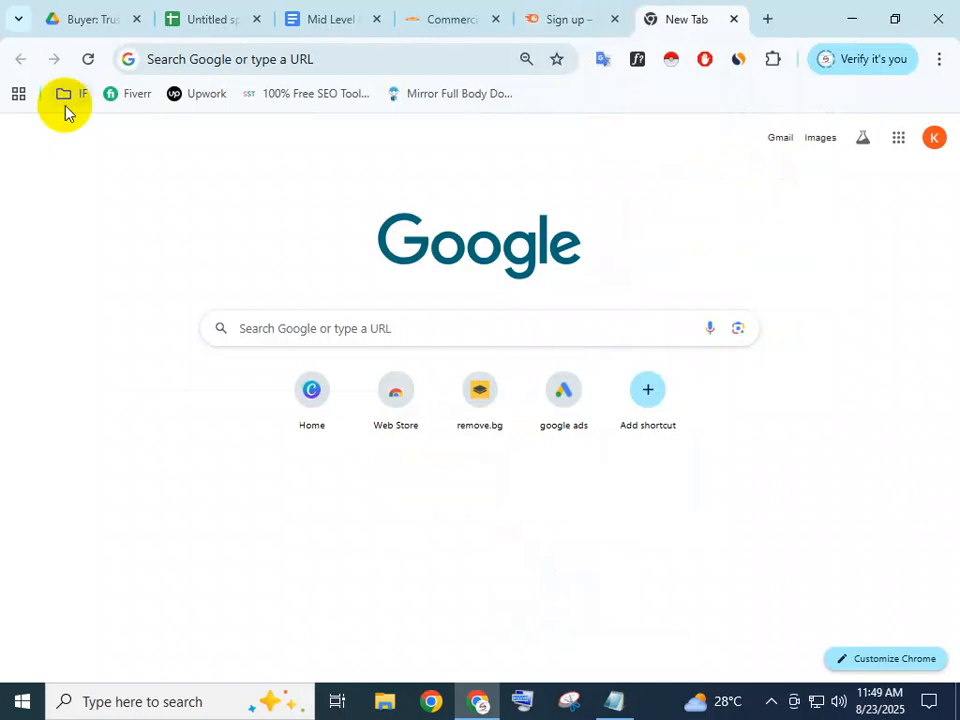
click(199, 58)
text(T)
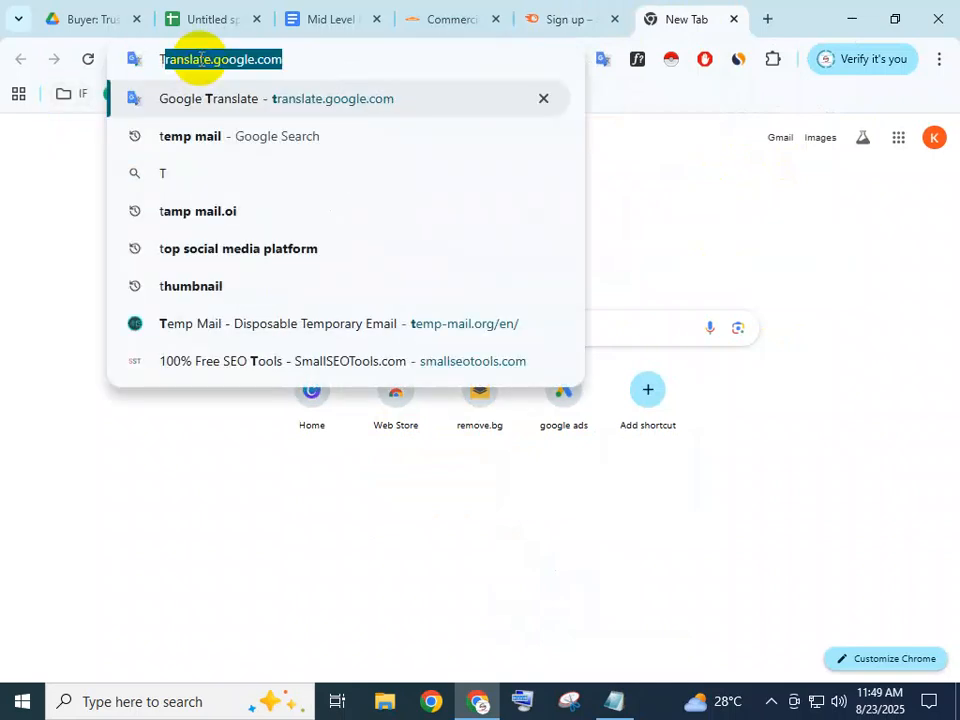
text(EMP mail)
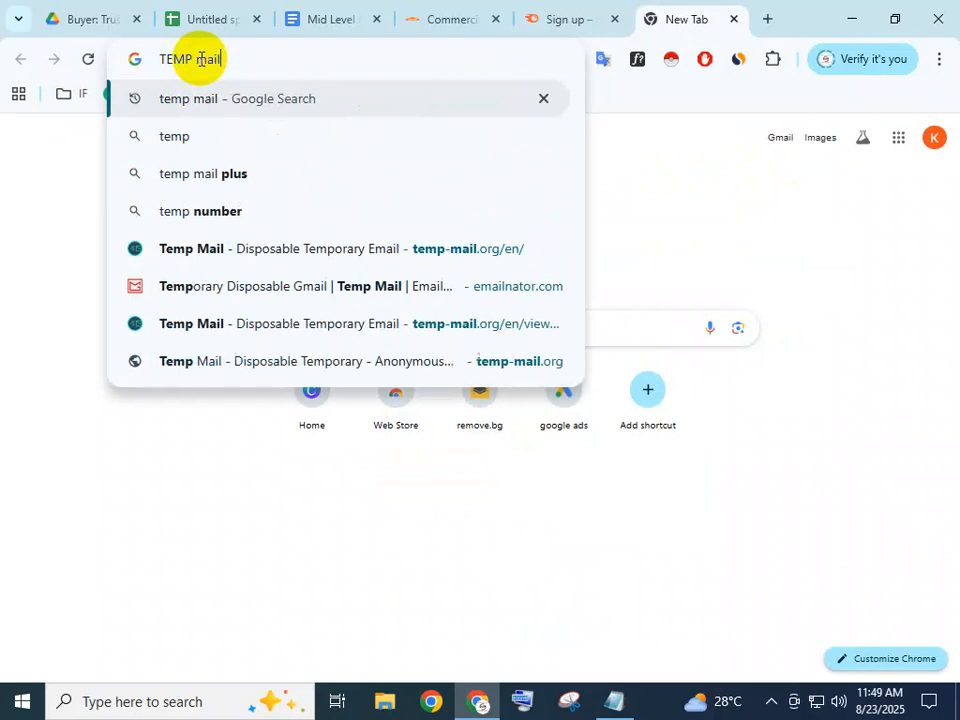
key(Return)
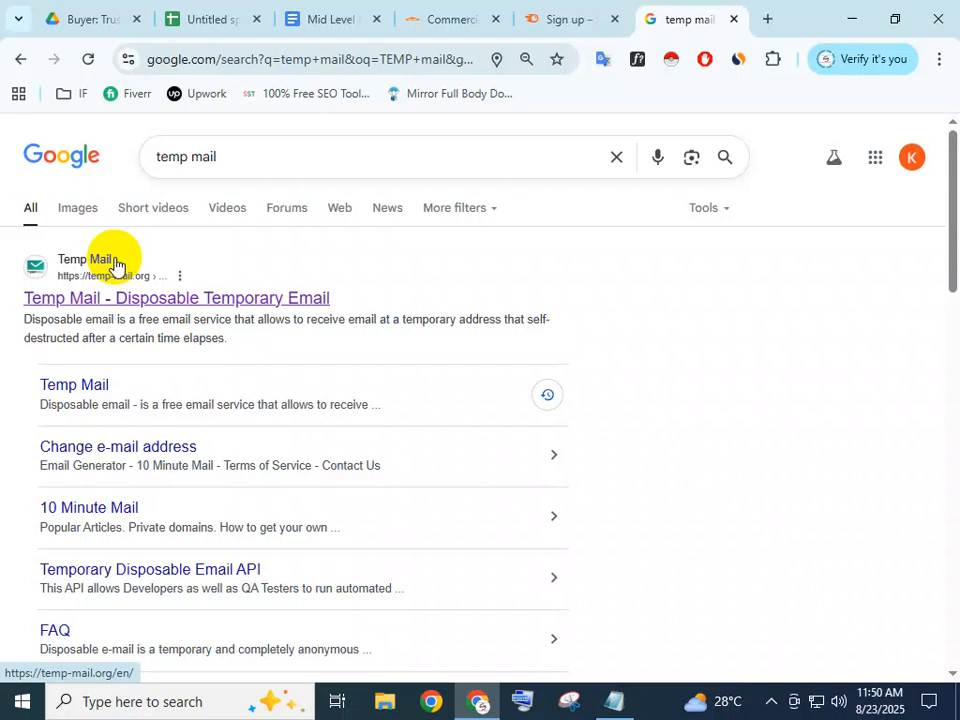
click(299, 166)
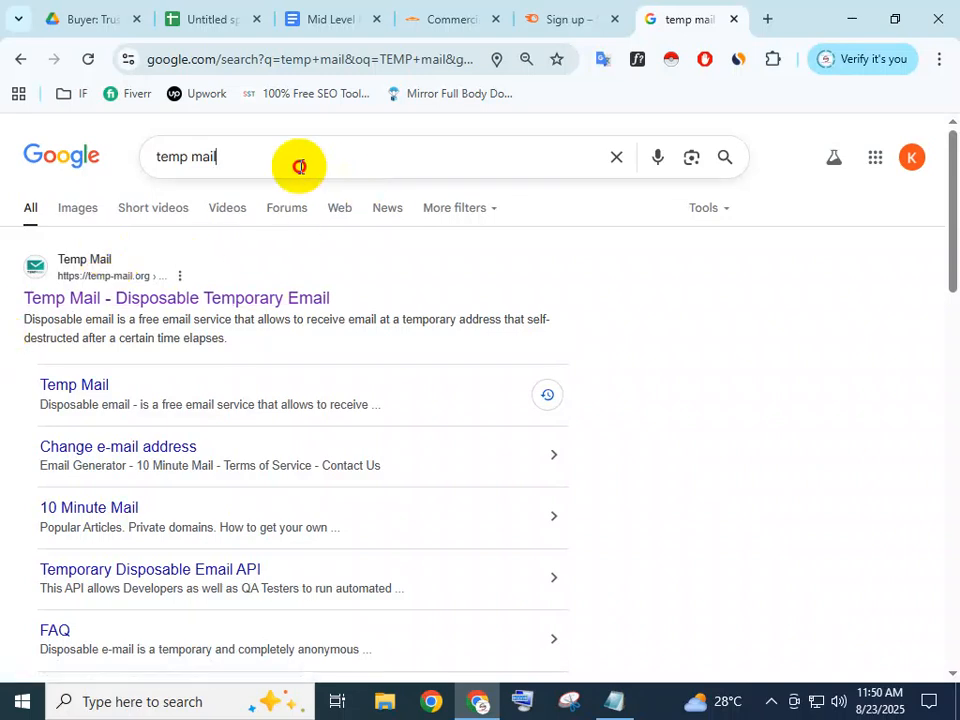
click(785, 205)
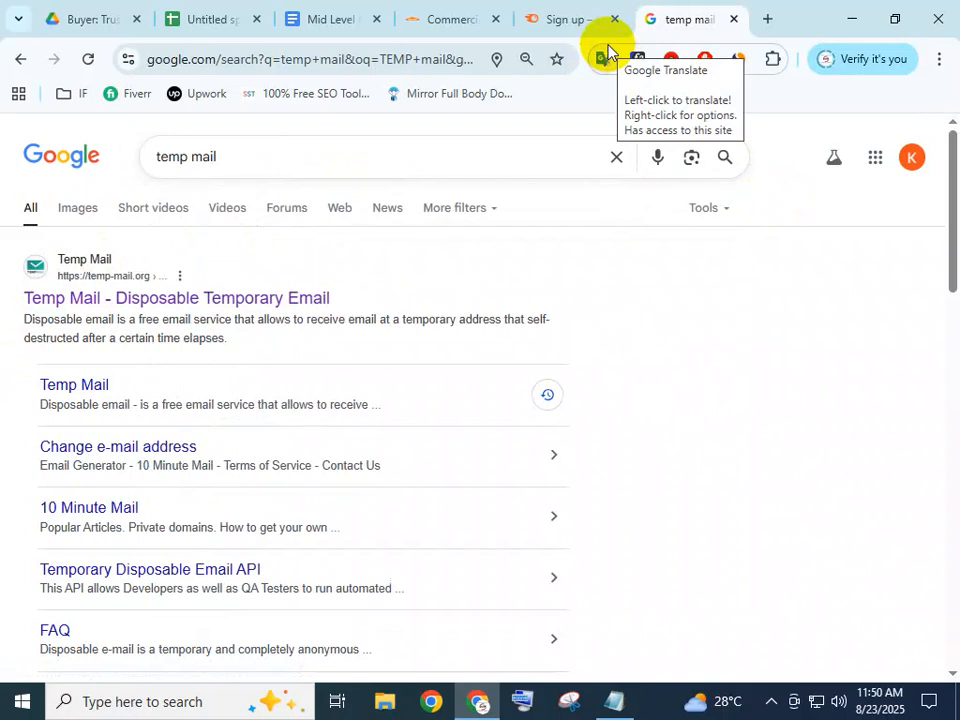
click(580, 19)
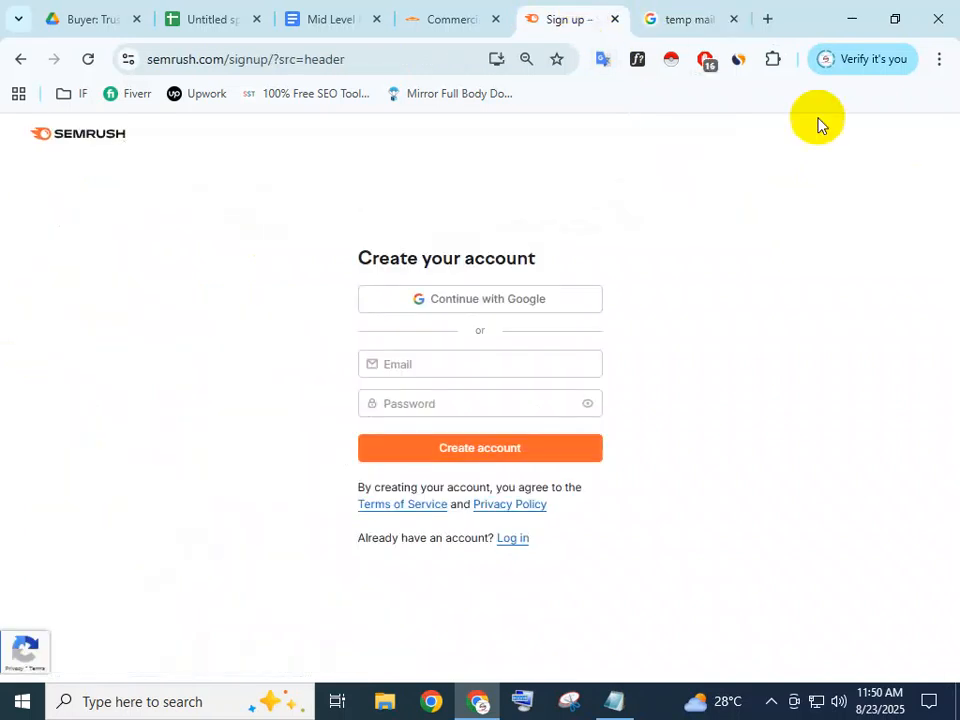
Turn off the Browsec VPN and open the Semrush login page
click(20, 59)
click(771, 59)
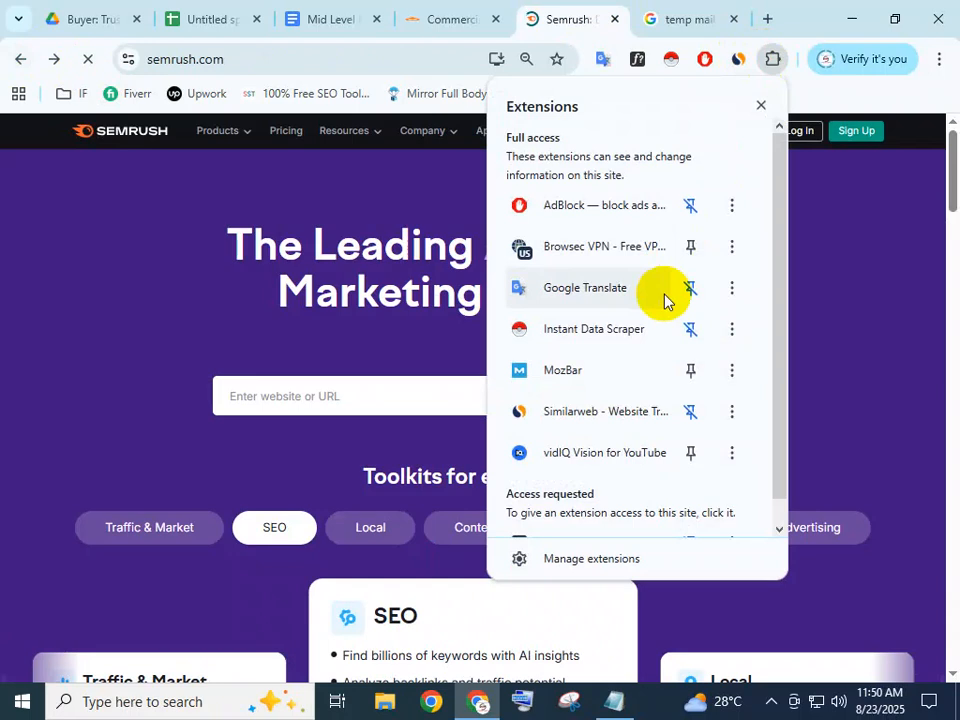
click(620, 258)
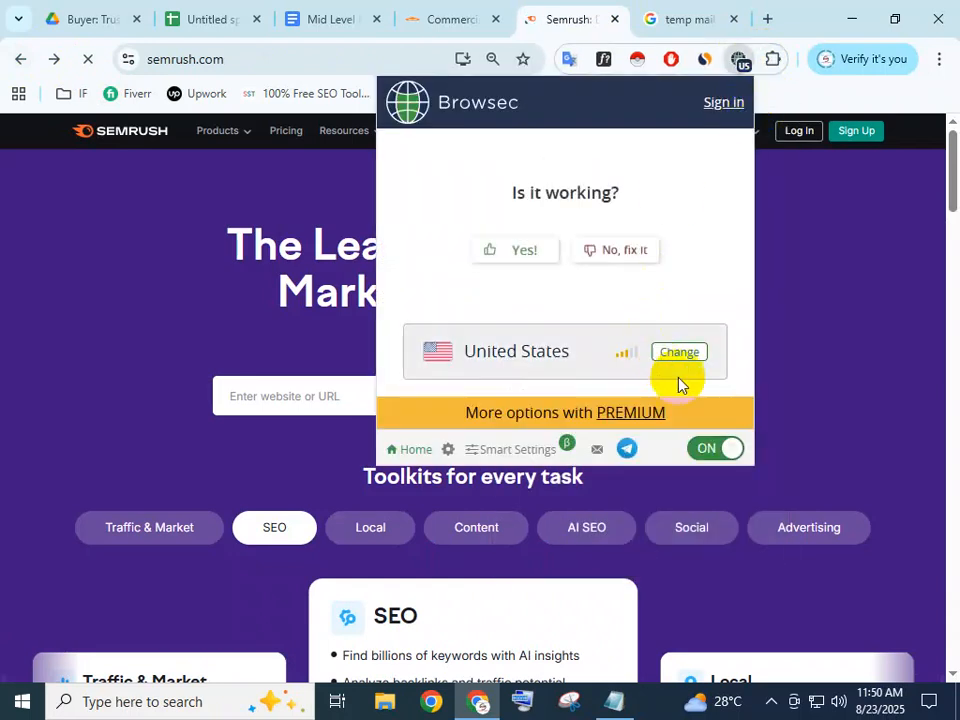
click(707, 450)
click(800, 133)
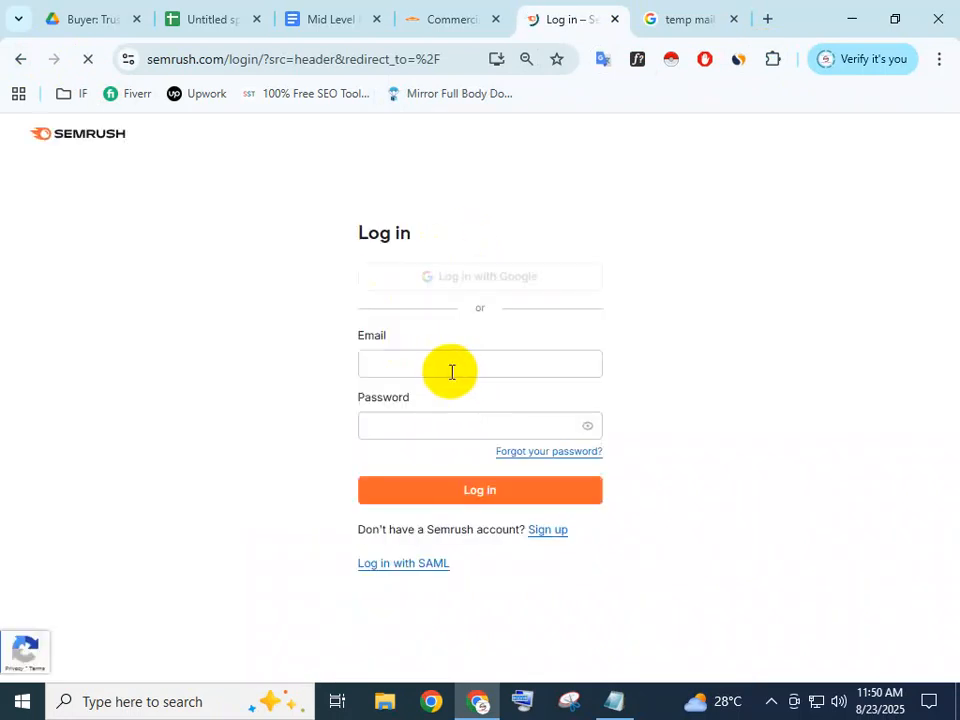
Enter the account's Gmail address and password and submit the login
click(451, 371)
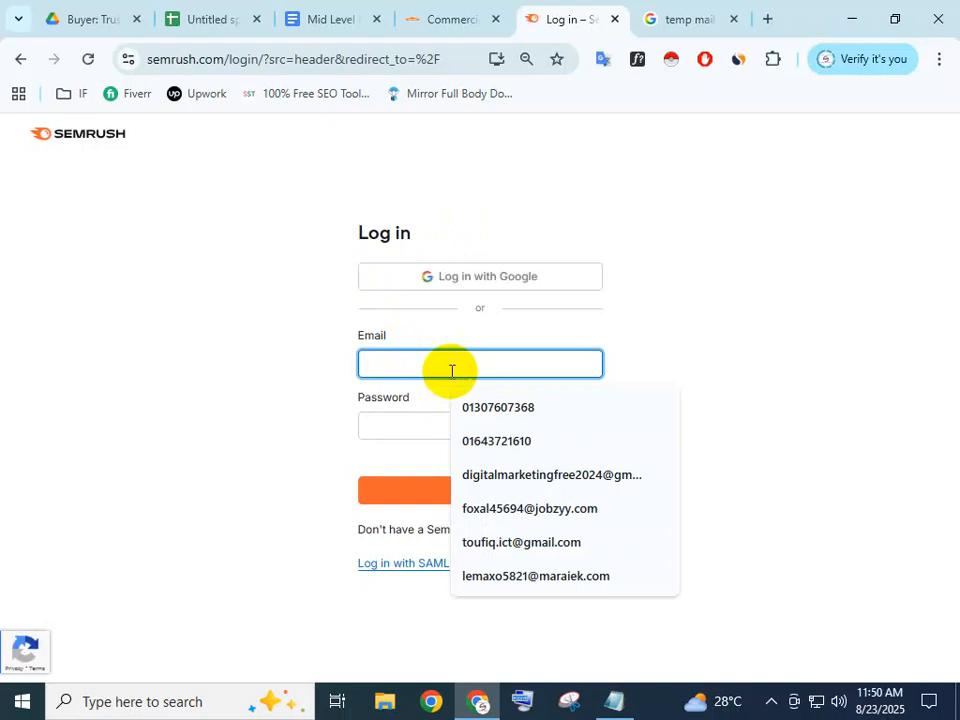
text(PA)
key(BackSpace)
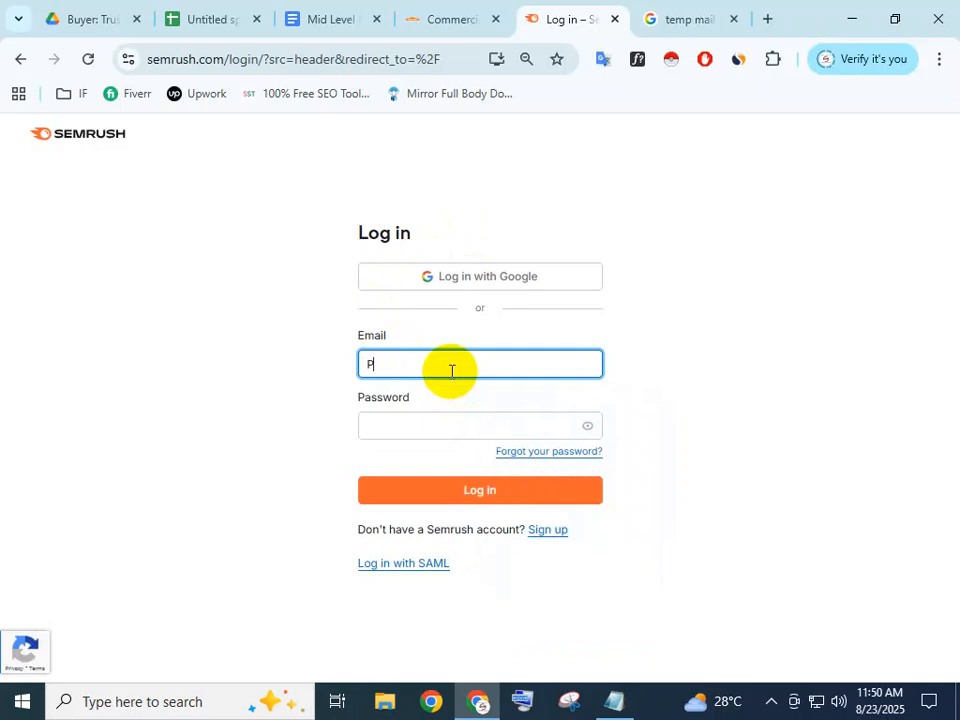
key(BackSpace)
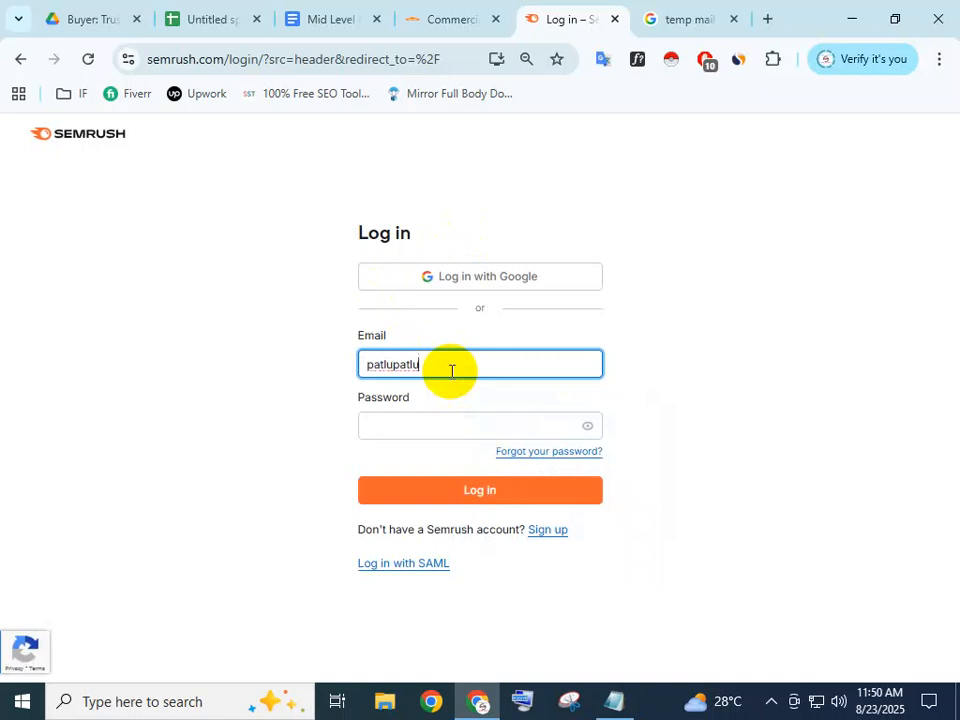
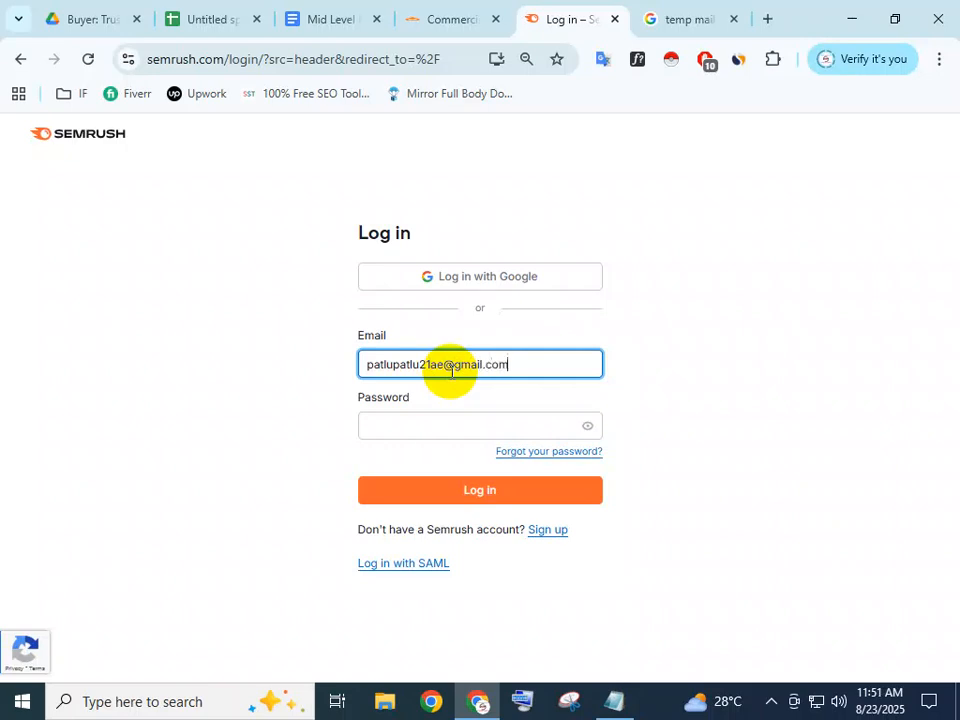
click(441, 426)
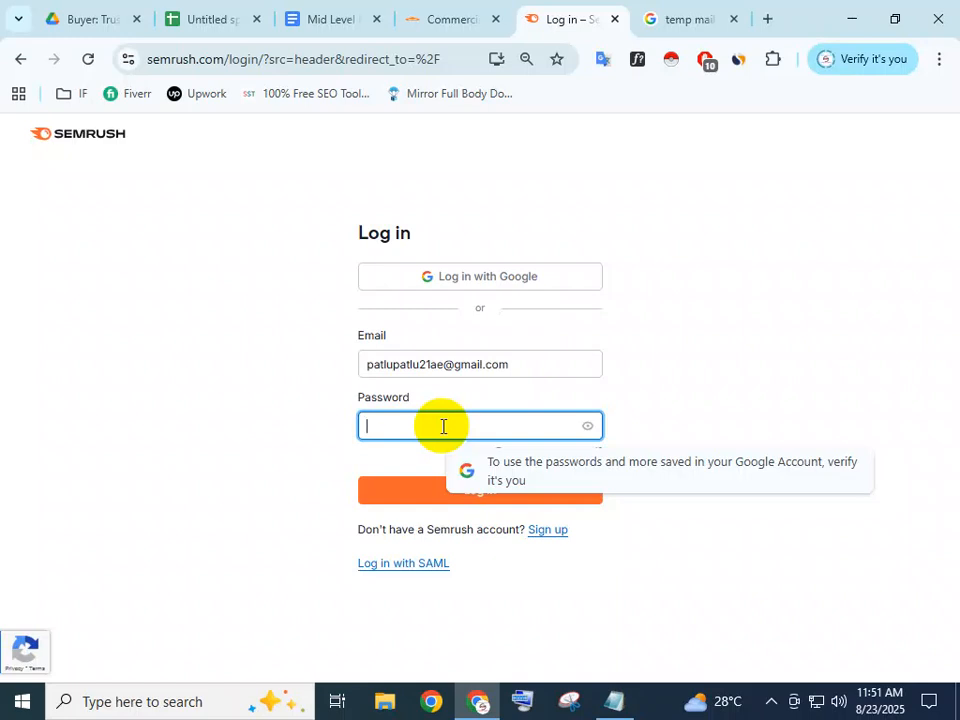
text(•••)
key(BackSpace)
key(BackSpace)
key(BackSpace)
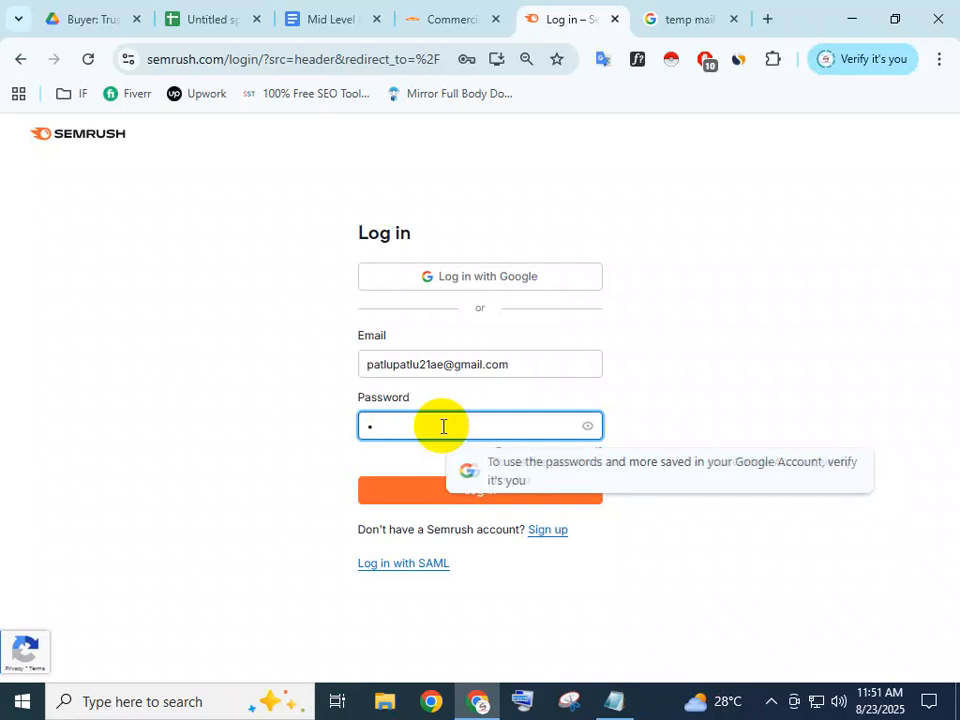
text(••••)
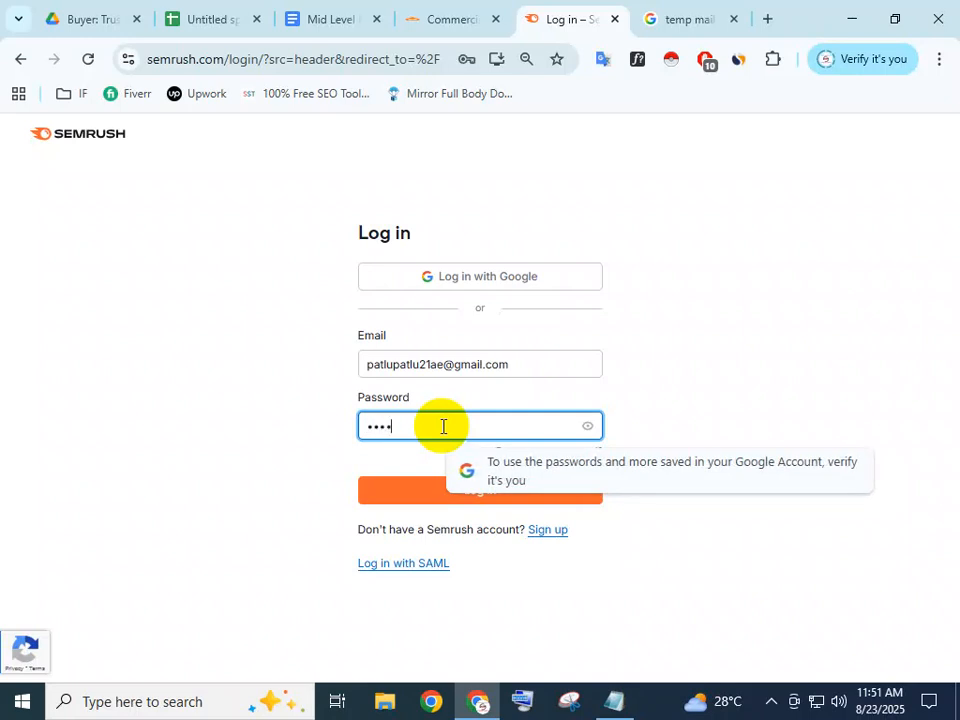
text(••••)
click(662, 384)
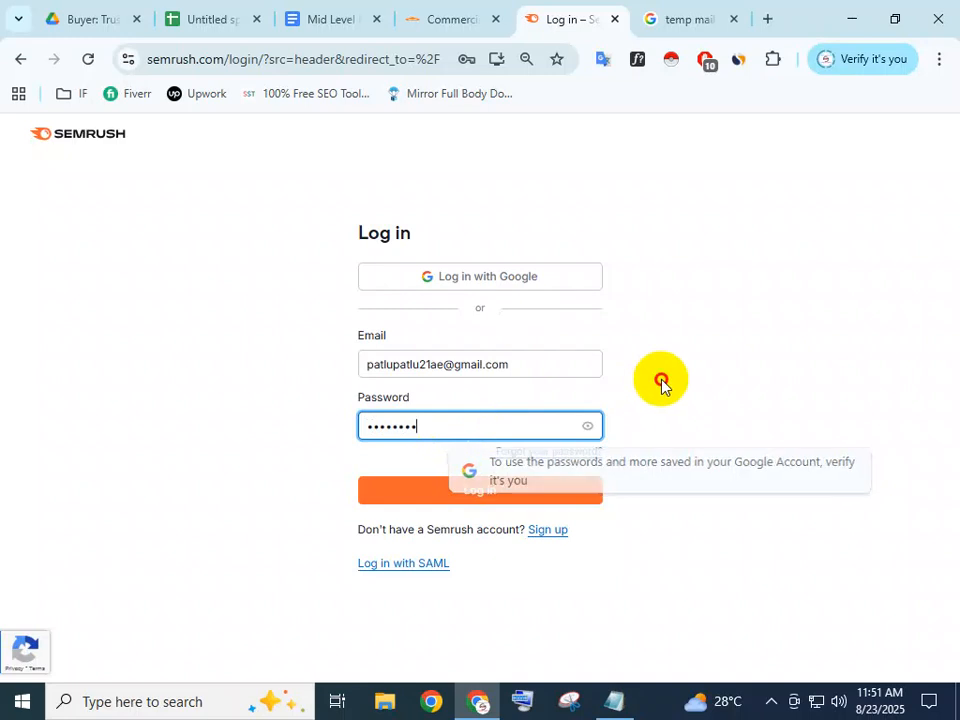
click(519, 494)
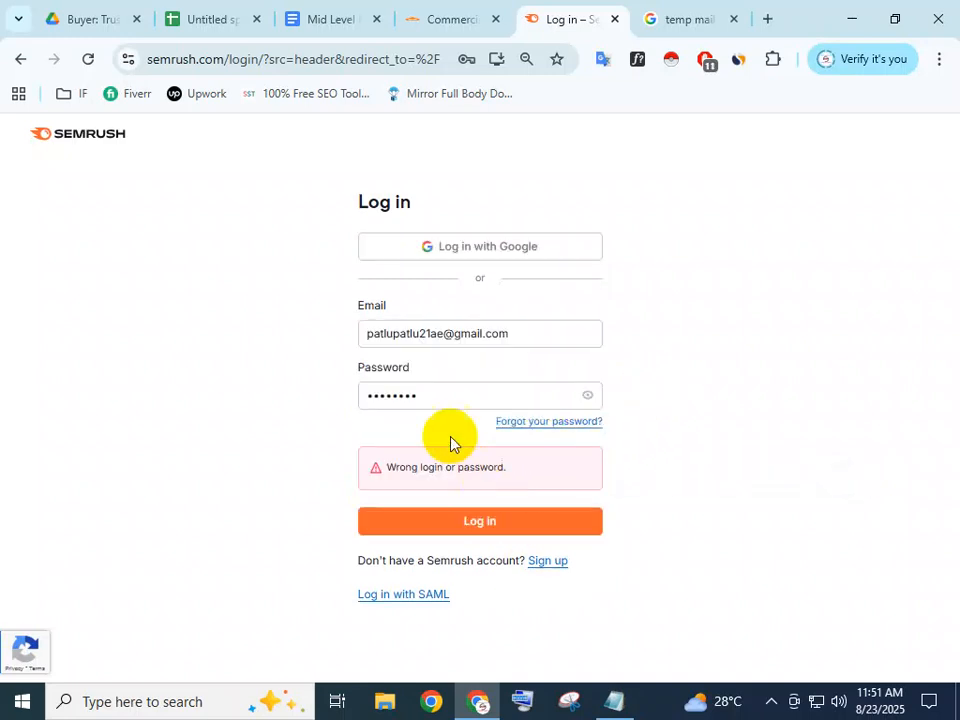
Reveal and correct the mistyped password, then log in again
click(538, 393)
click(587, 397)
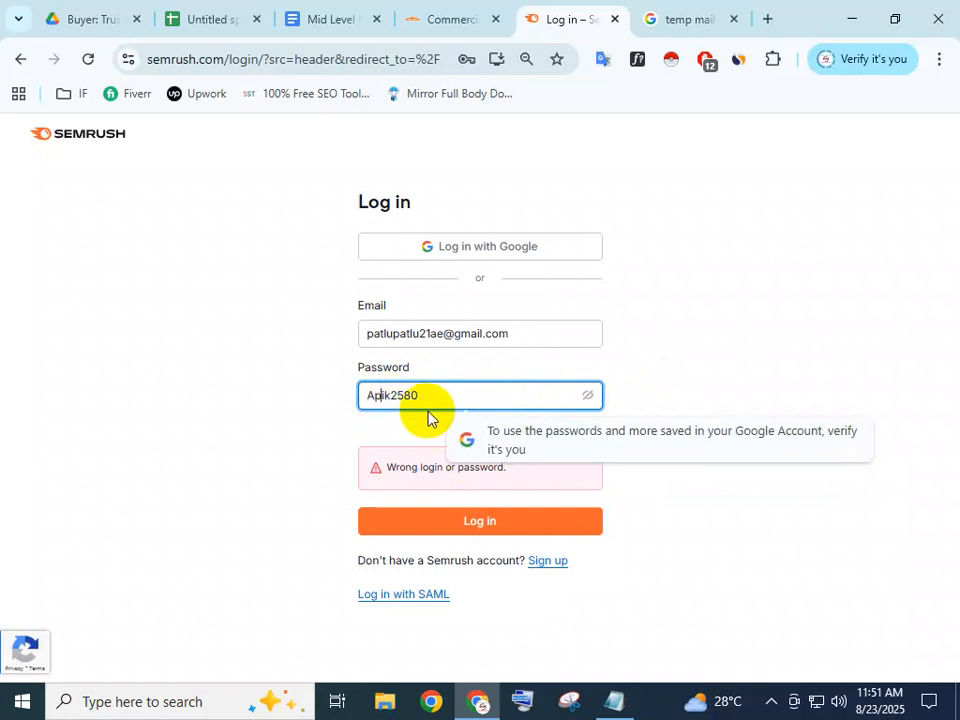
key(BackSpace)
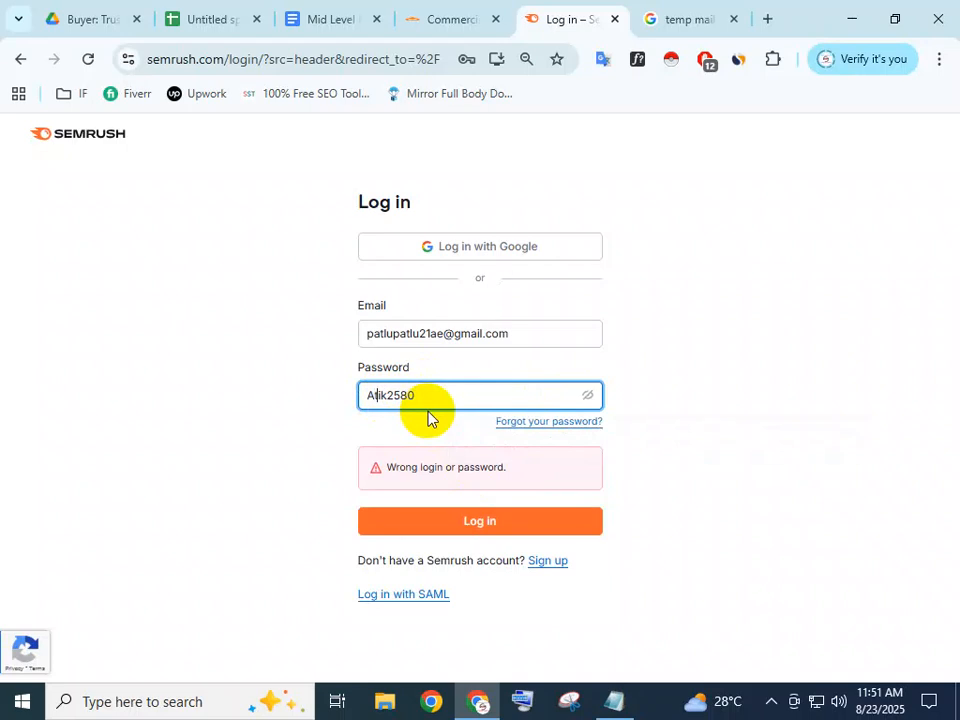
click(632, 412)
click(590, 400)
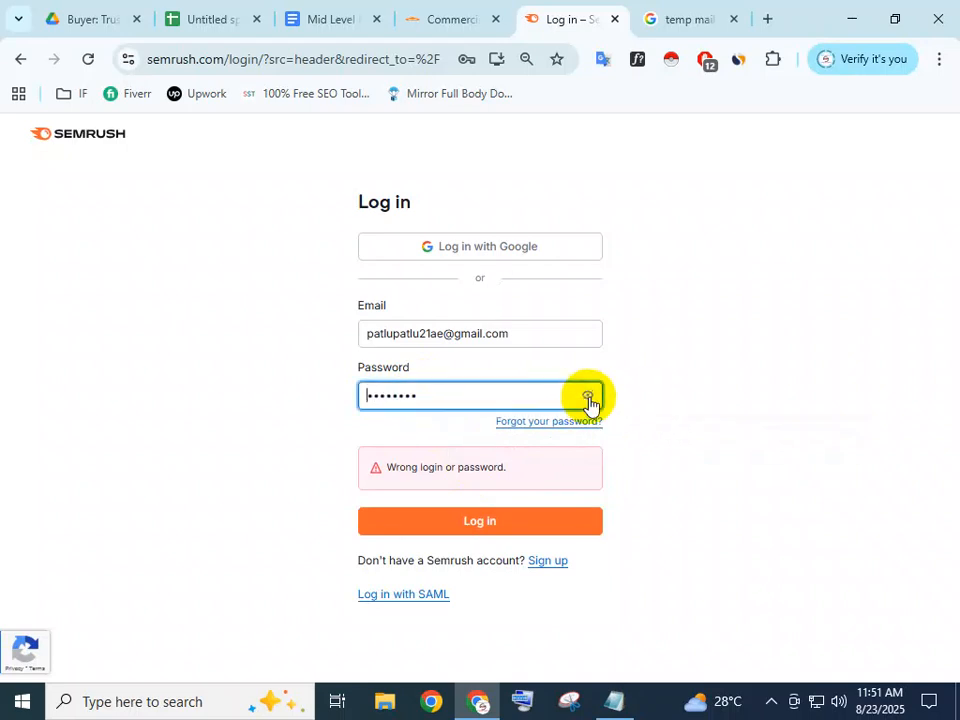
click(500, 527)
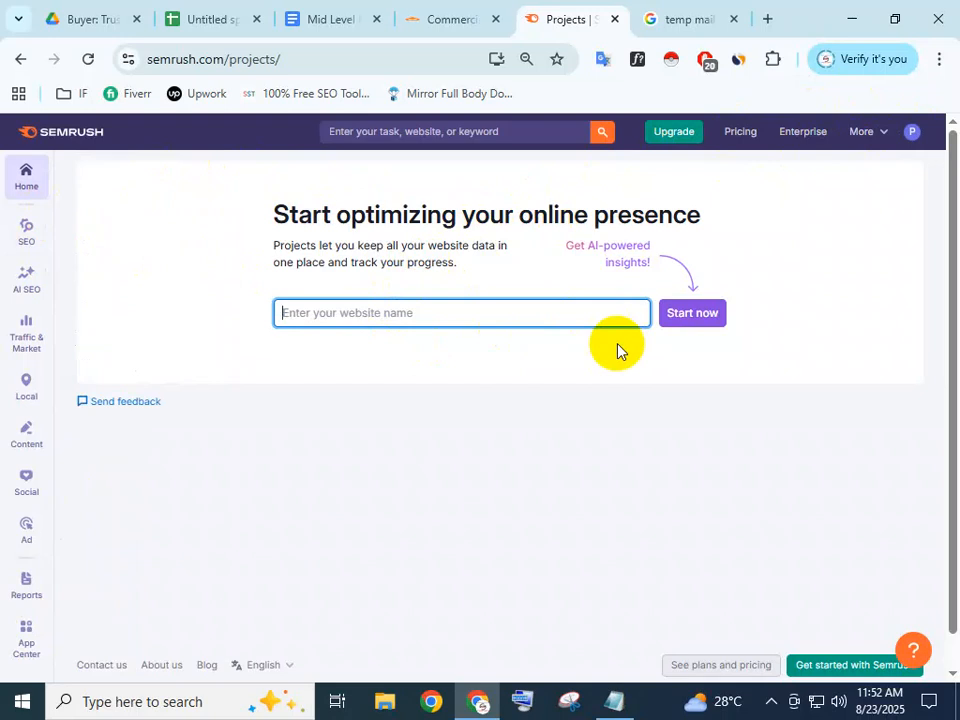
Once Semrush's Projects page loads, return to the Google 'temp mail' results
click(681, 21)
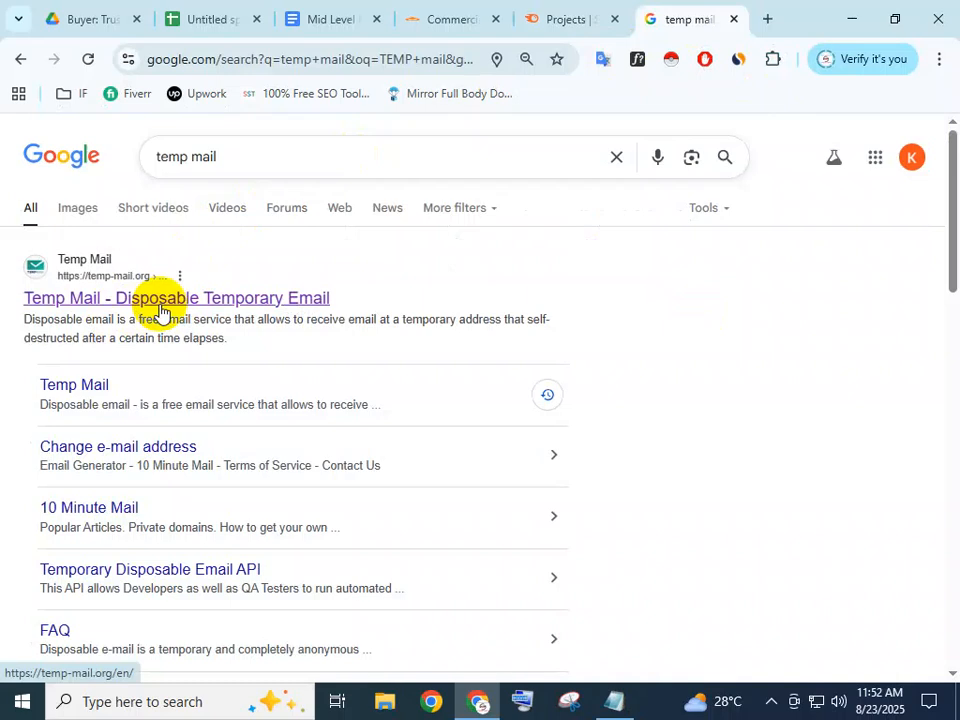
Open temp-mail.org in a new tab and copy its generated temporary email address
right_click(188, 334)
right_click(158, 305)
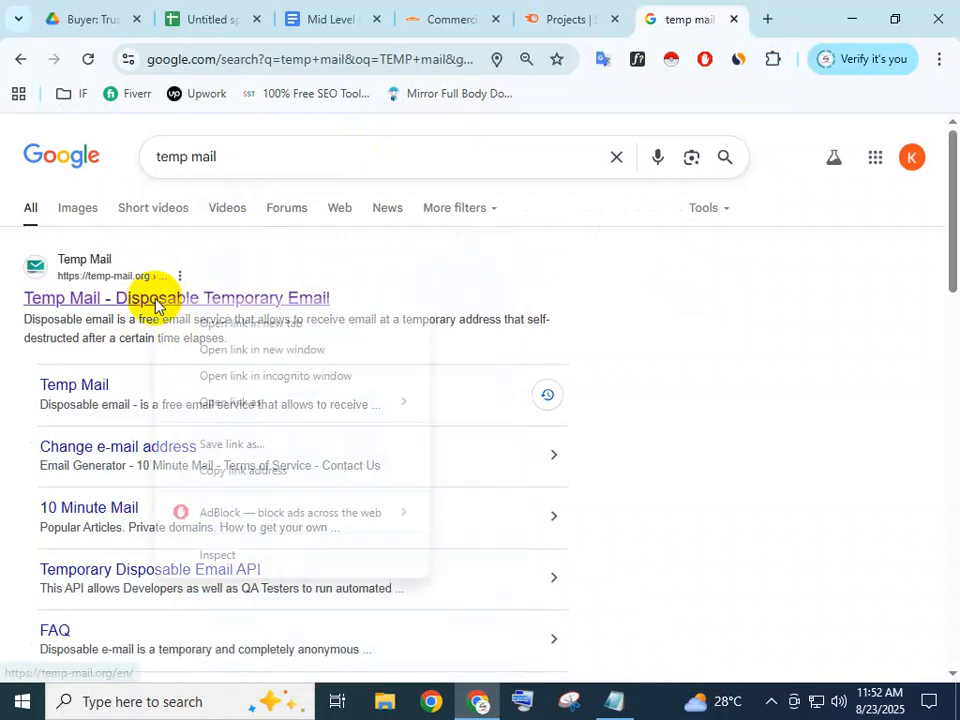
click(250, 323)
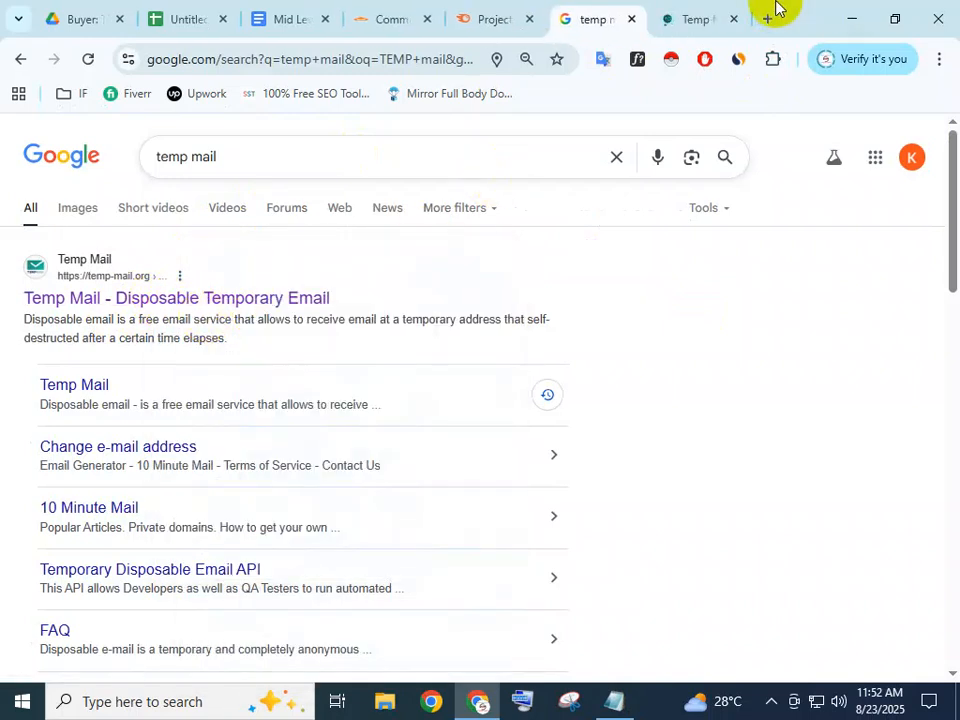
click(697, 10)
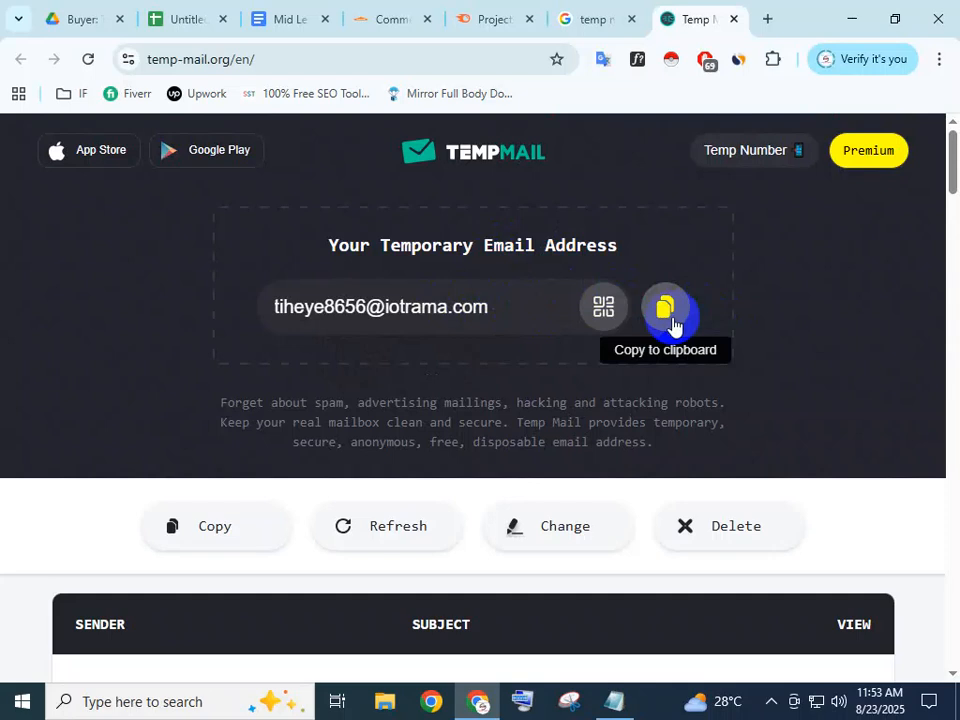
click(517, 313)
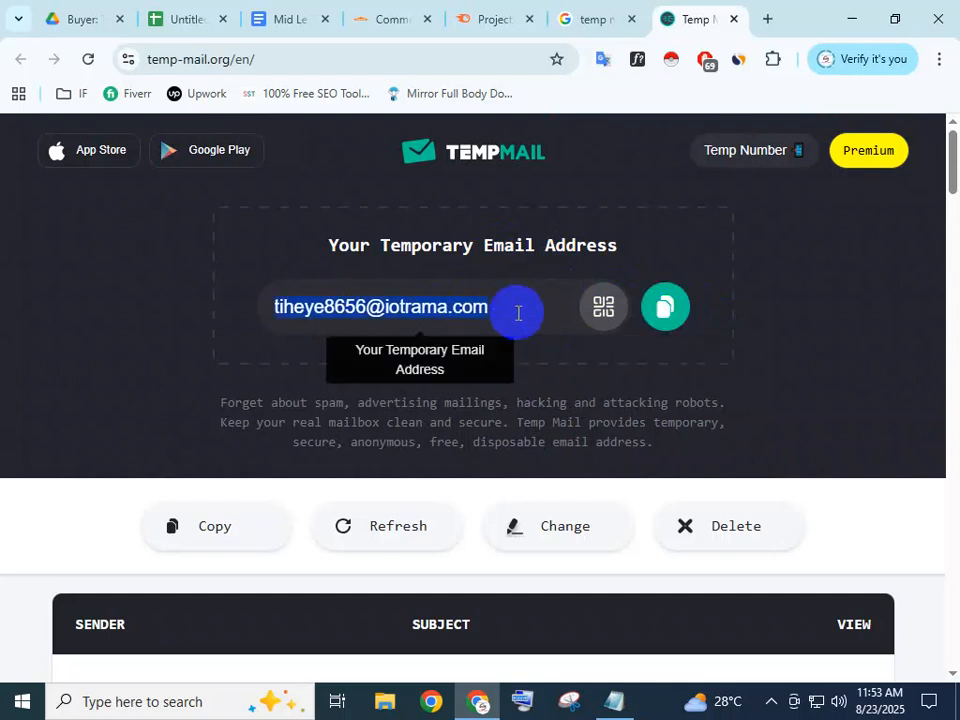
scroll(369, 456, down, 2)
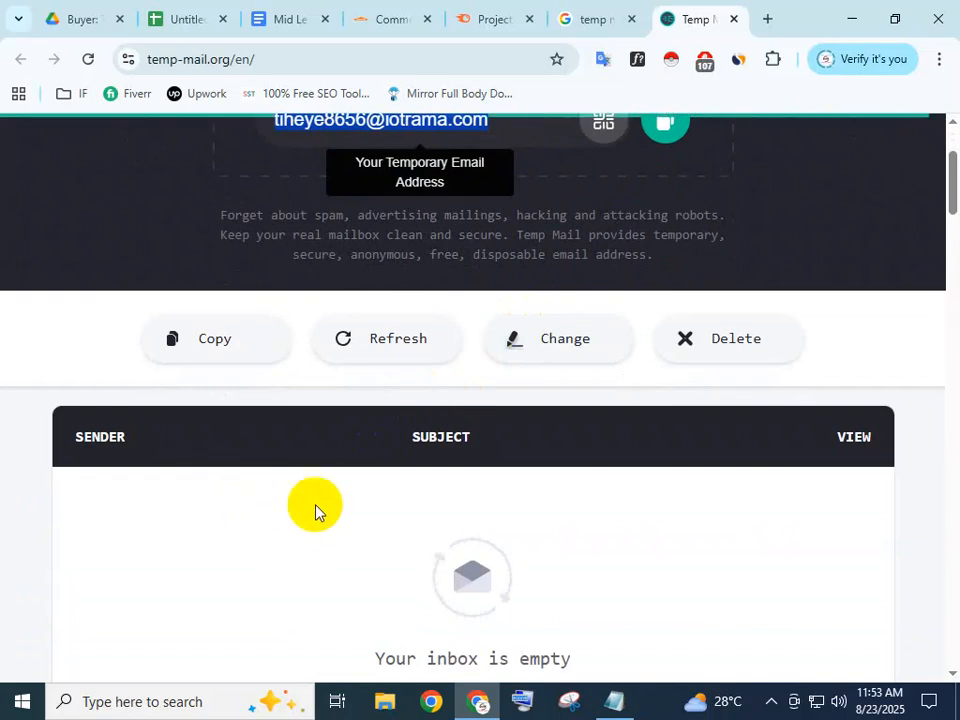
scroll(403, 571, down, 1)
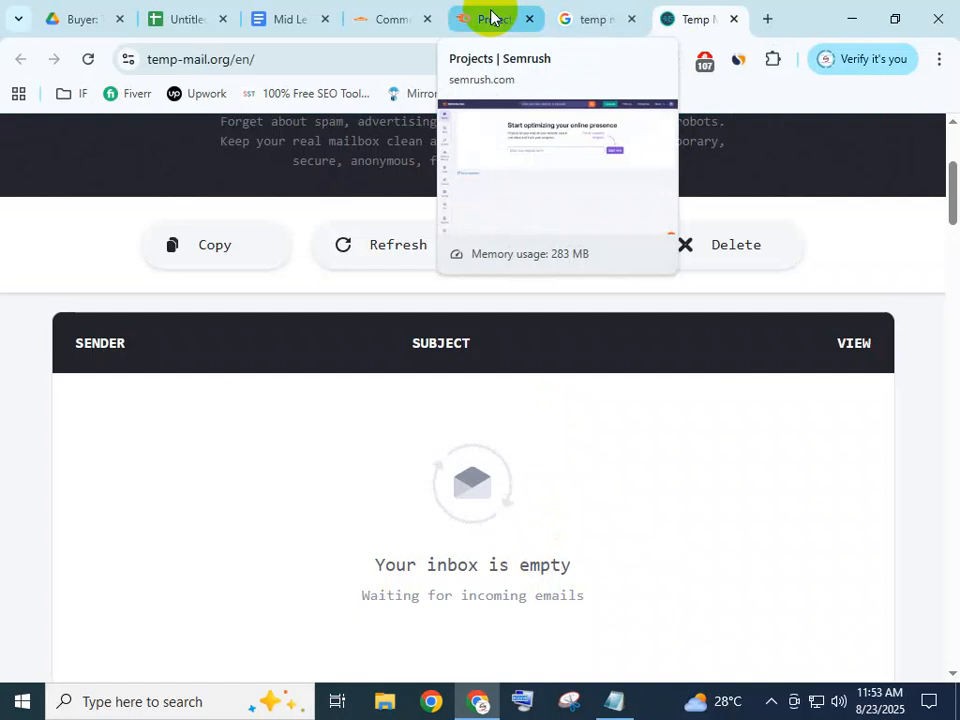
click(617, 12)
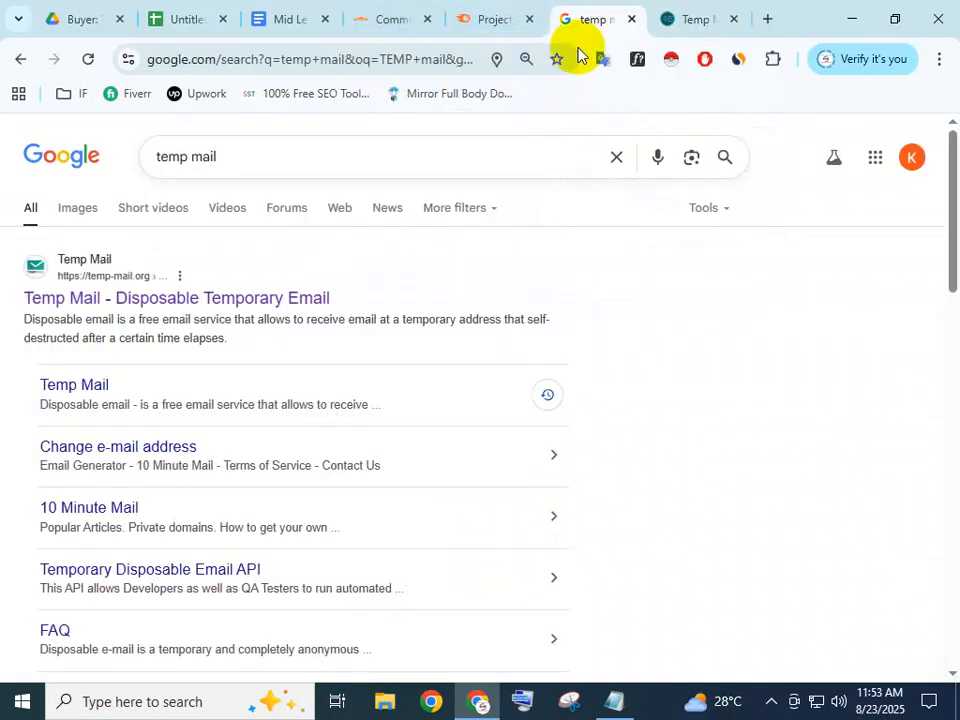
click(512, 17)
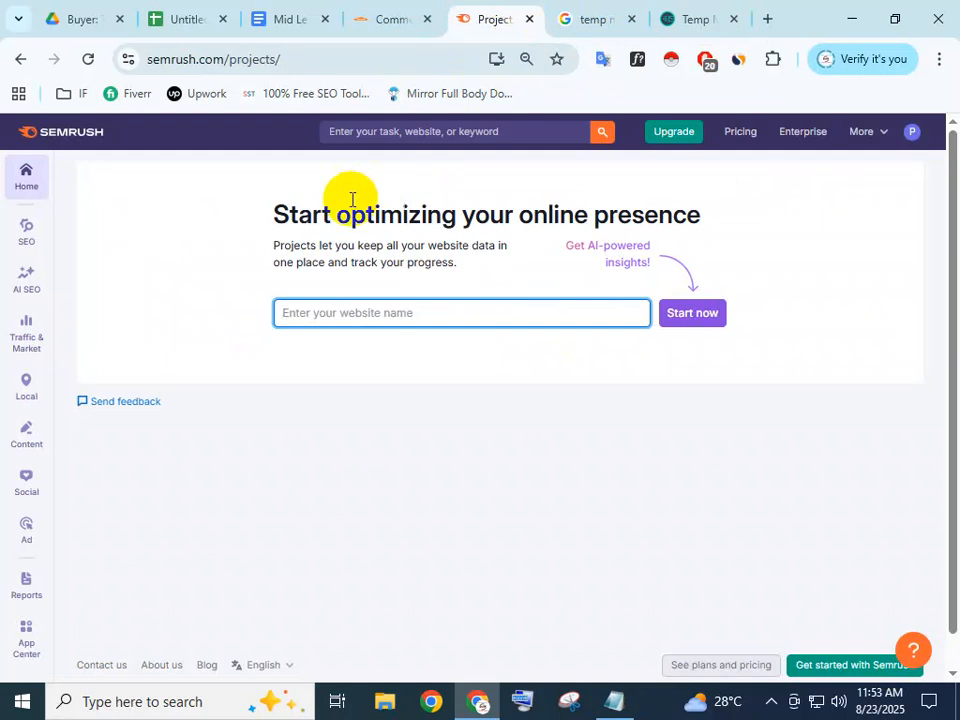
click(938, 59)
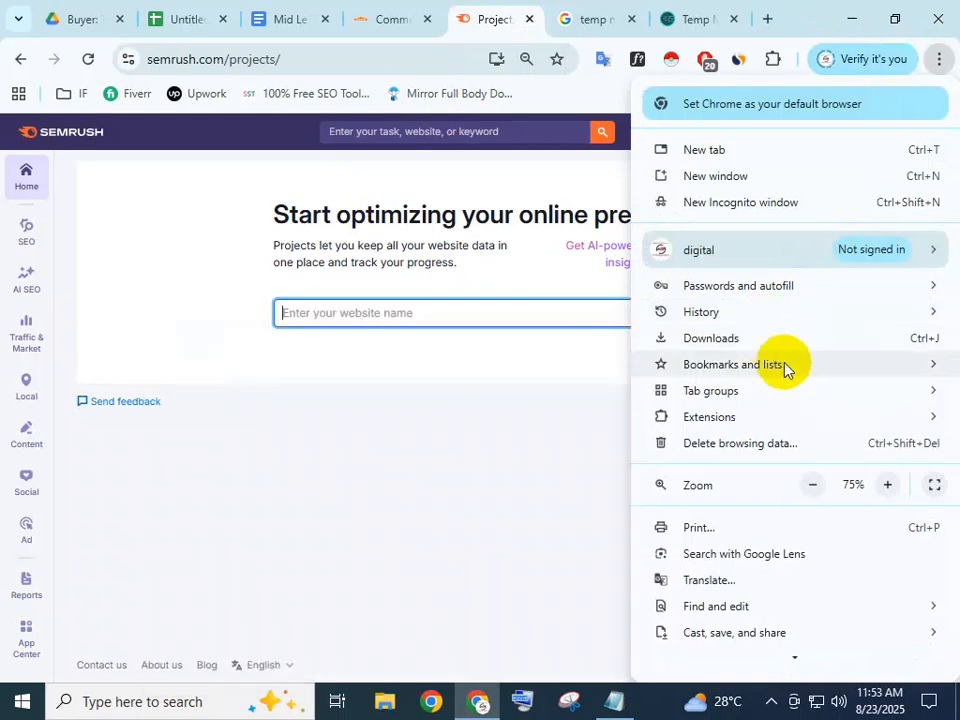
mouse_move(785, 368)
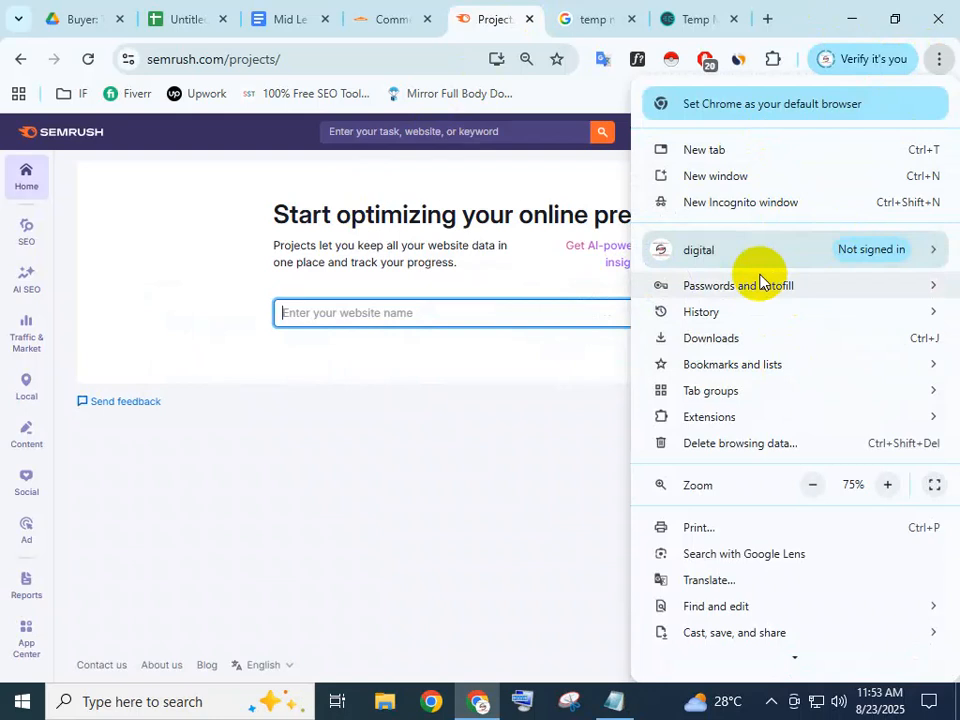
mouse_move(762, 284)
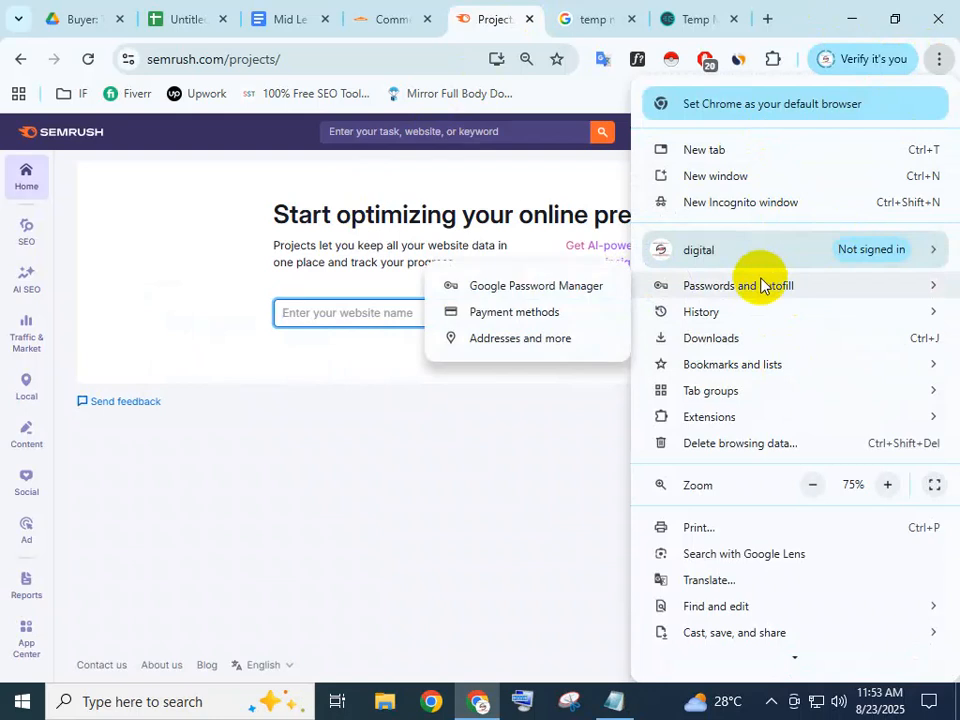
click(776, 180)
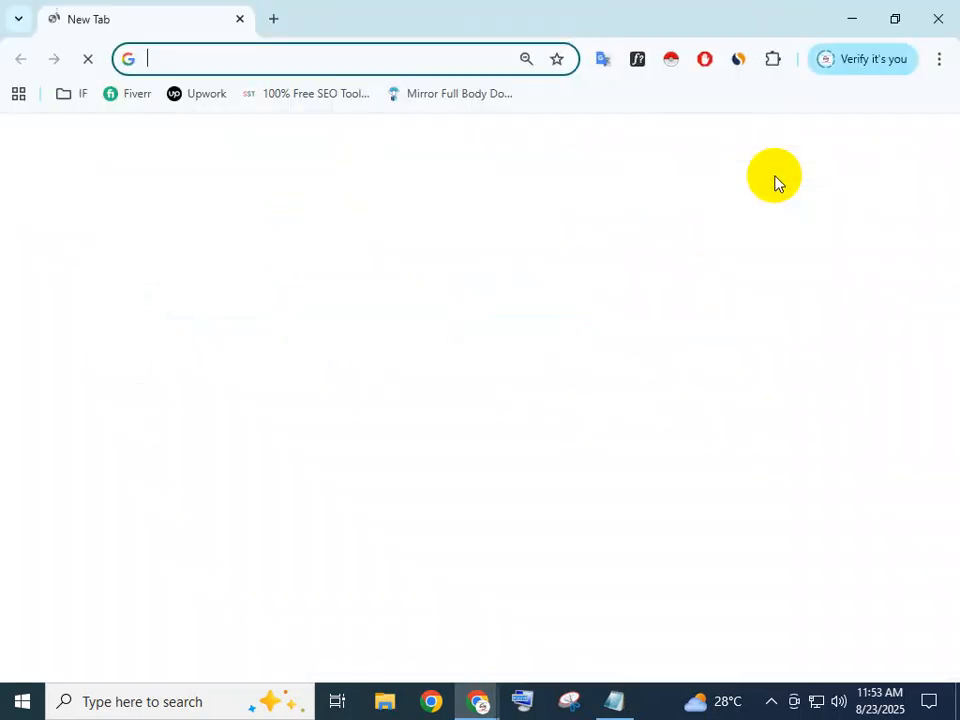
click(282, 70)
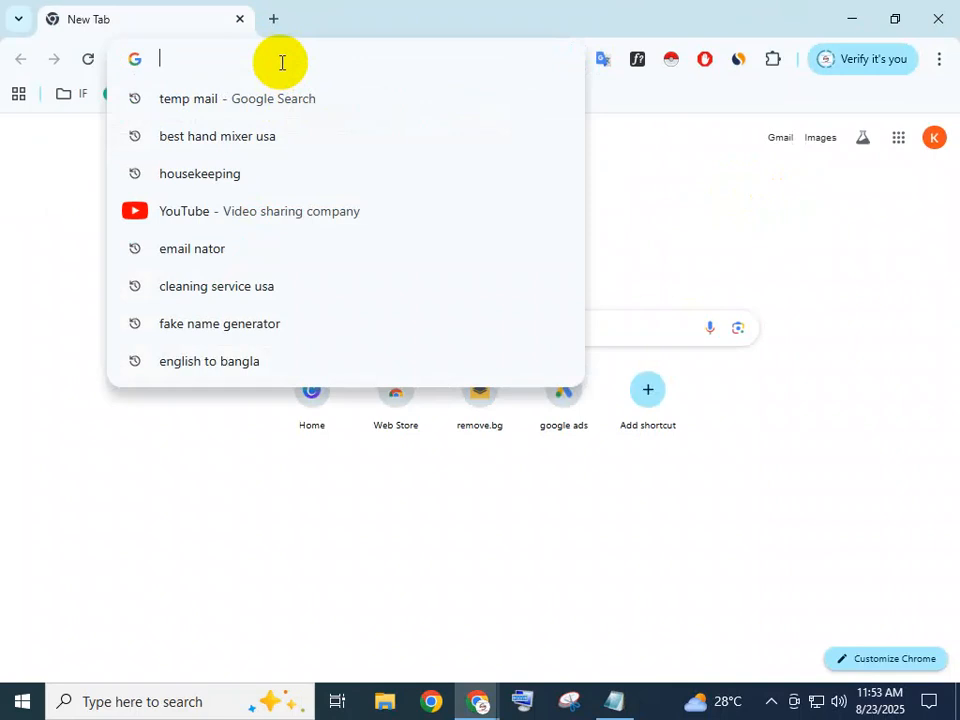
text(semrush.com)
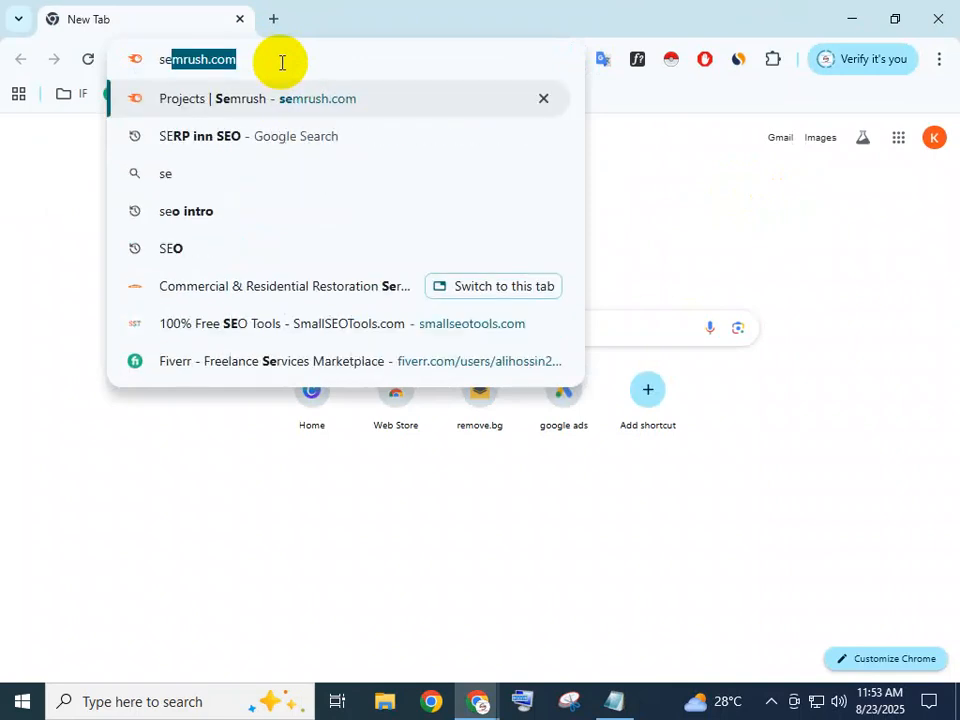
key(Return)
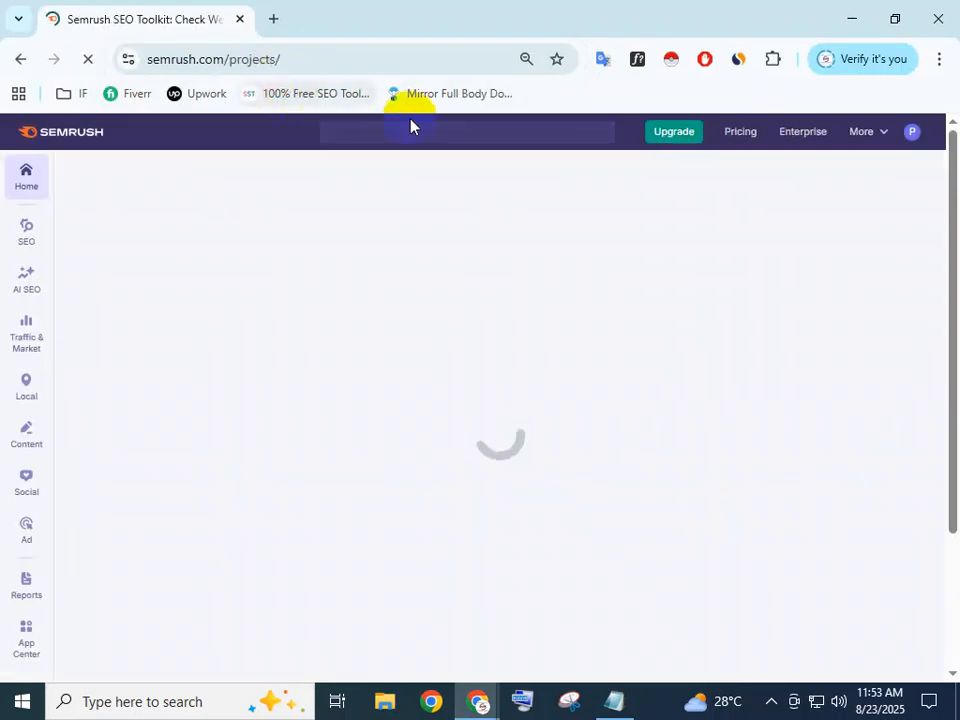
click(273, 18)
click(232, 22)
click(238, 19)
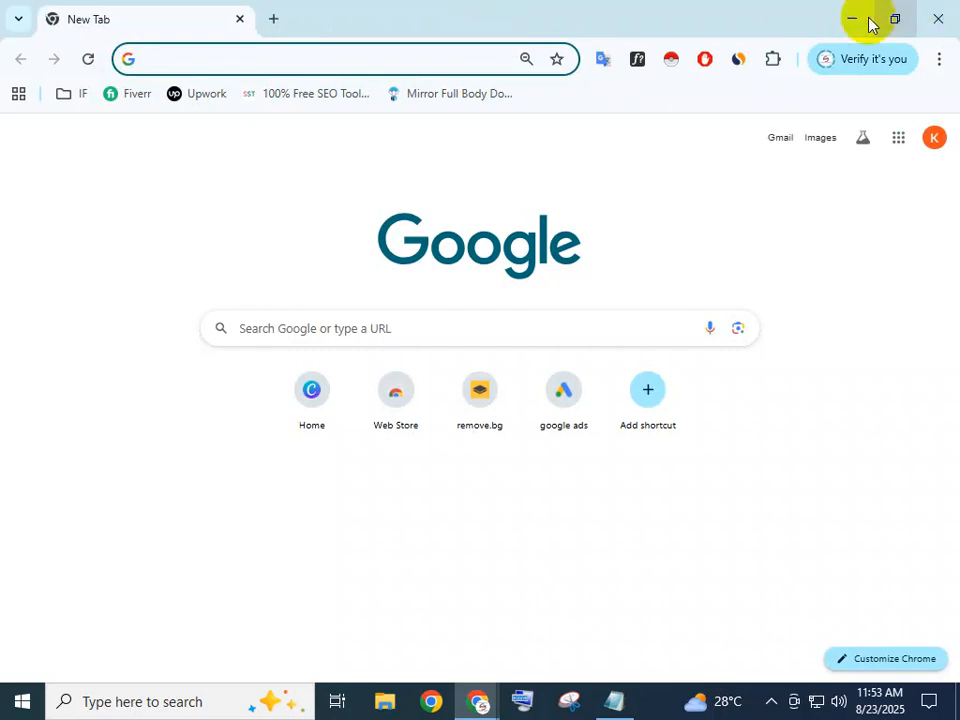
click(848, 19)
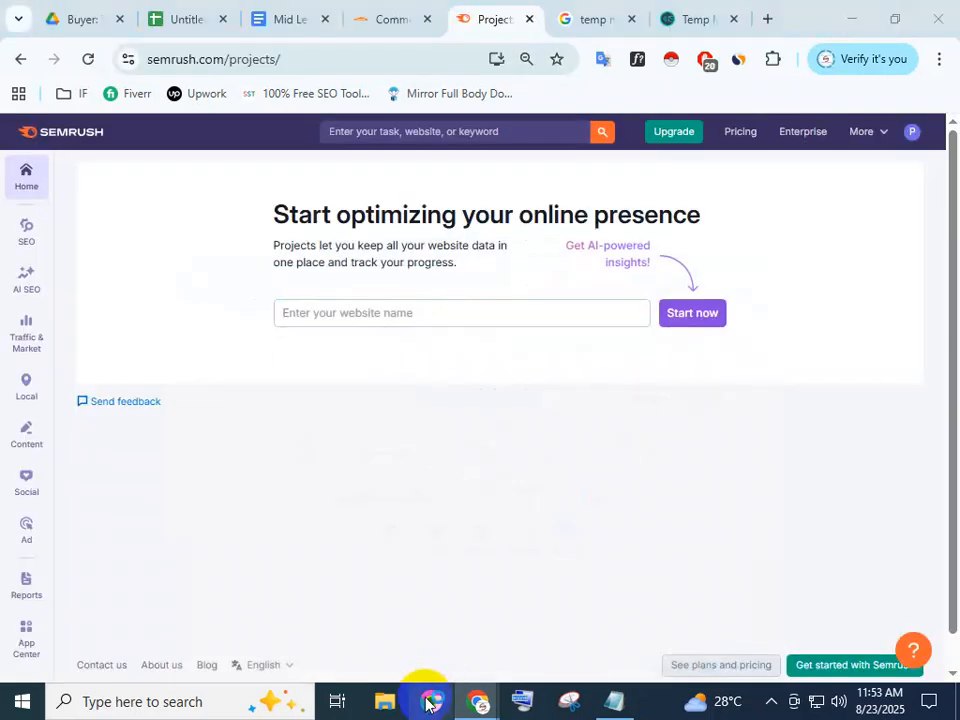
click(427, 704)
click(218, 57)
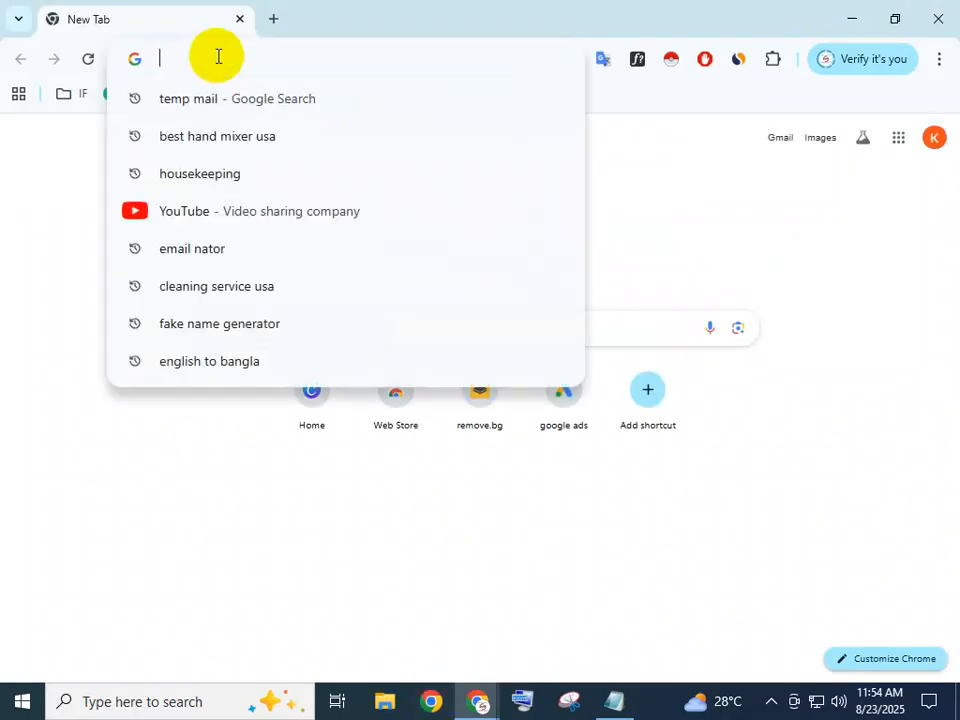
text(semrush.com)
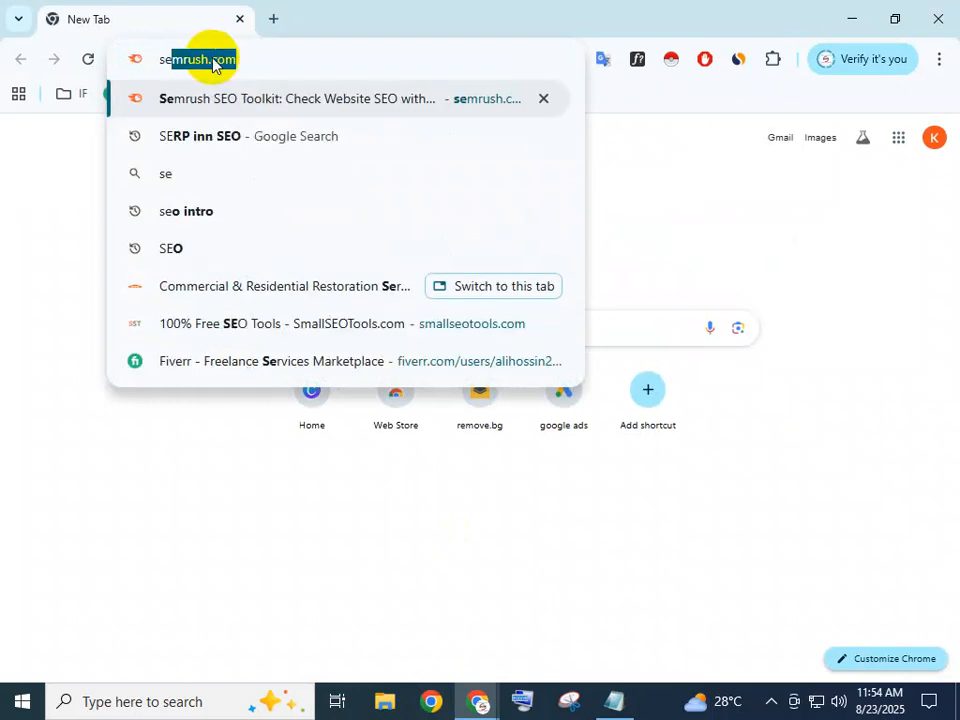
click(612, 137)
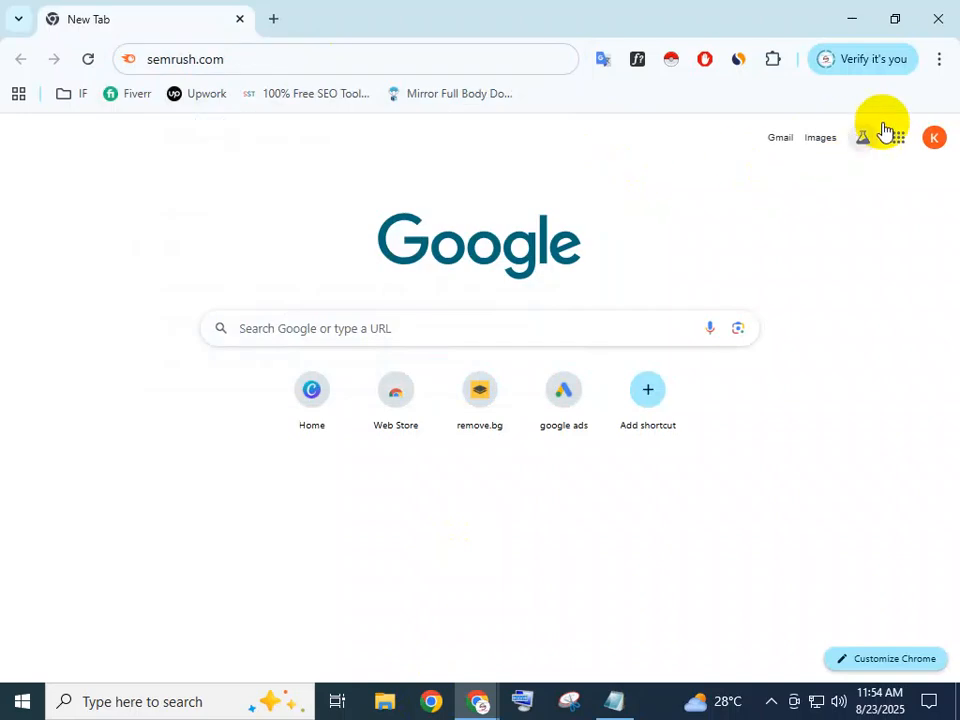
click(938, 143)
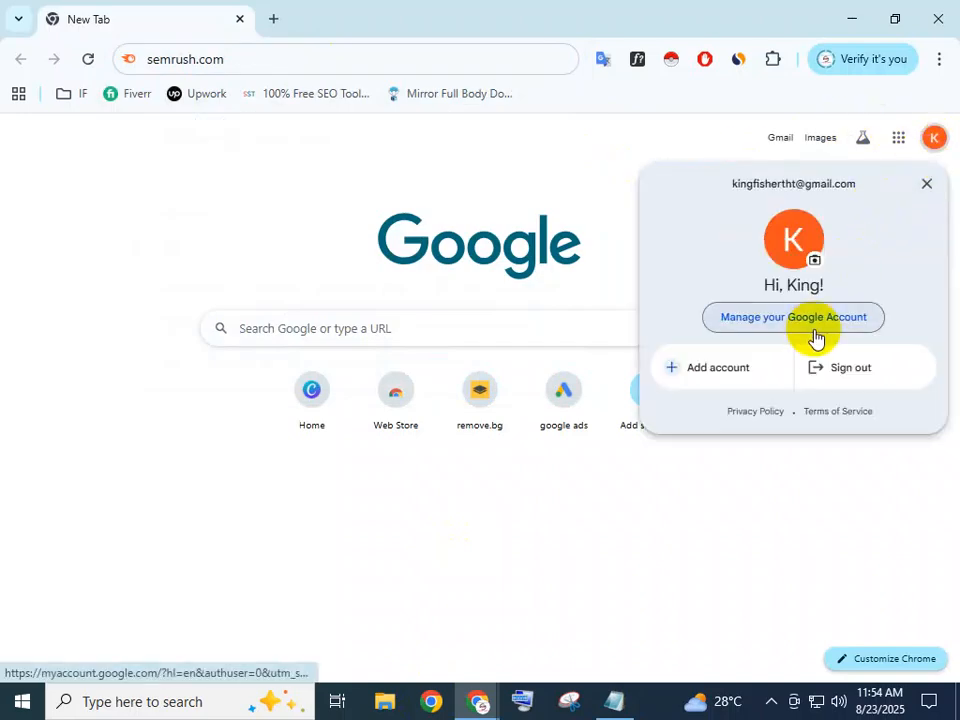
click(927, 184)
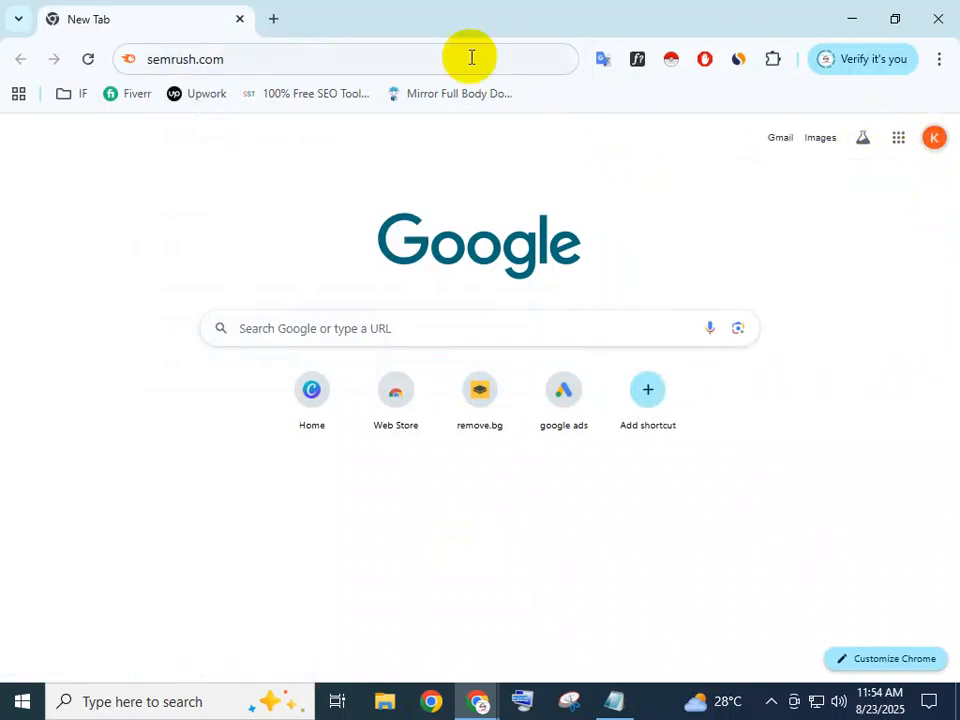
Close the extra tab, log out of Semrush, and start a new account via Sign Up
click(238, 20)
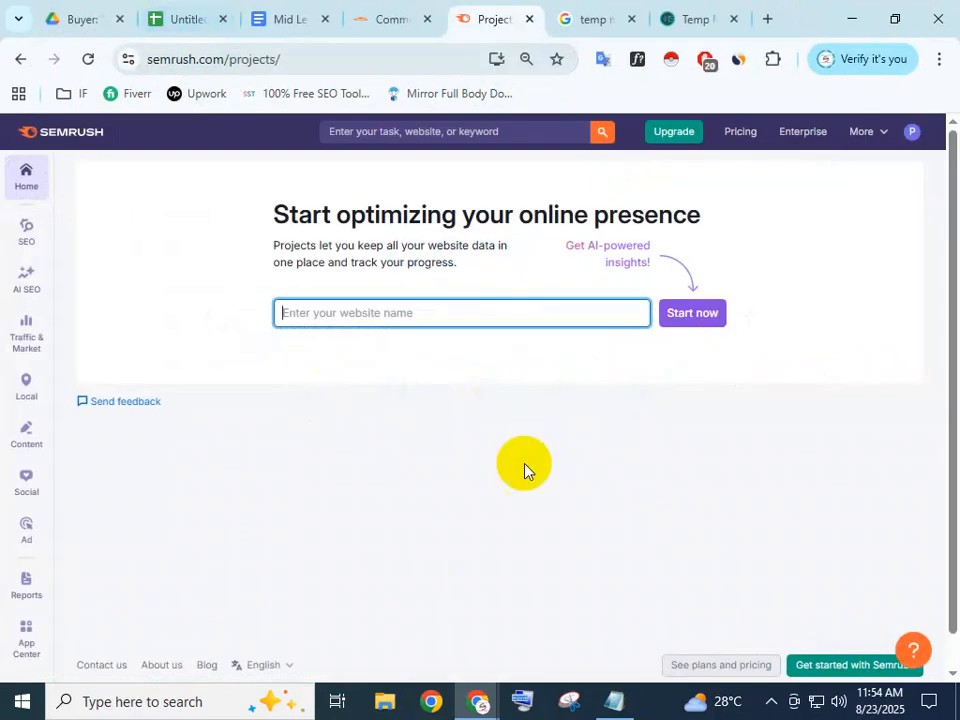
click(914, 132)
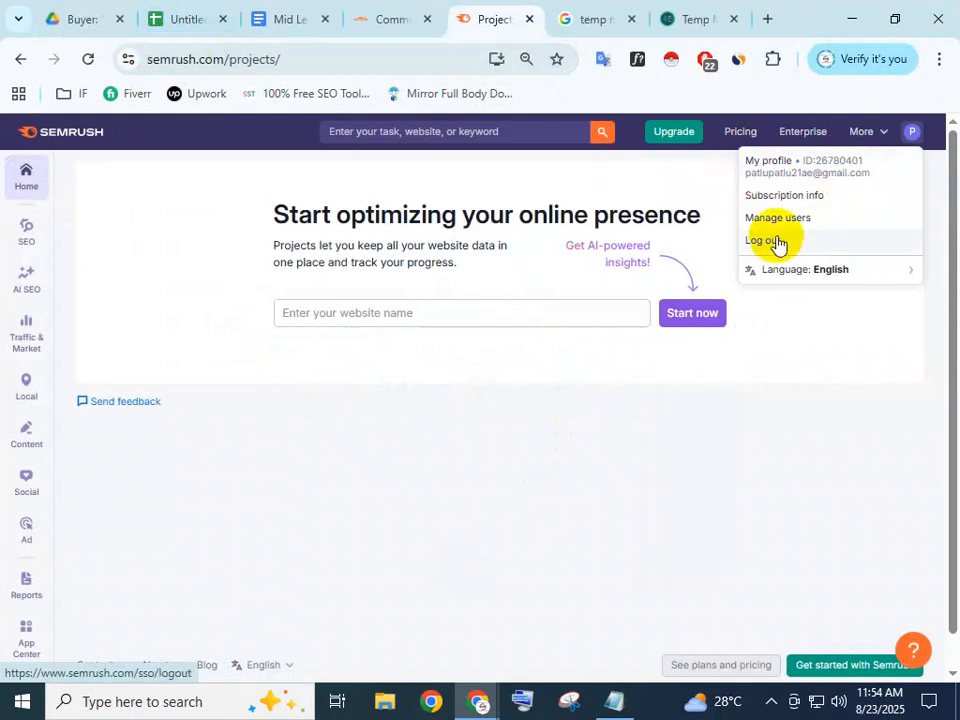
click(563, 402)
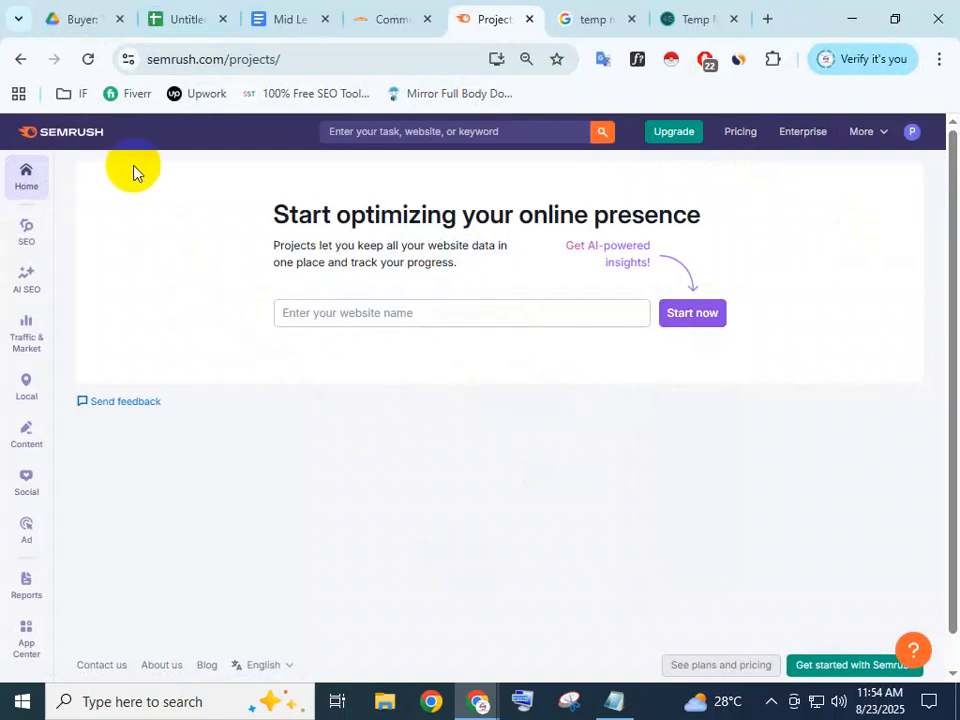
double_click(243, 295)
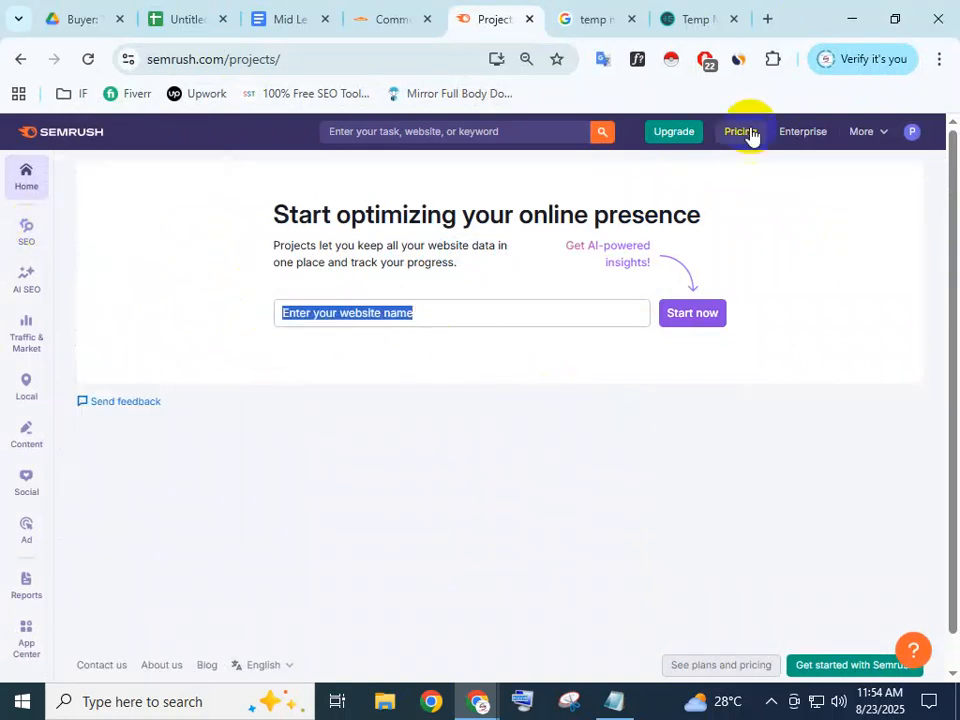
click(912, 133)
click(766, 243)
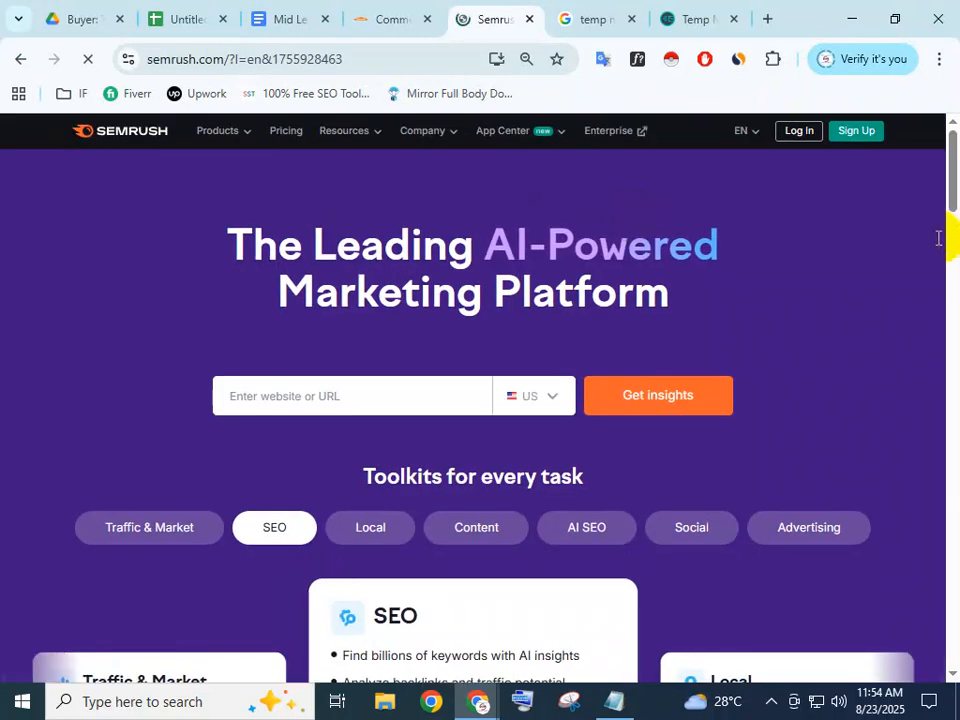
click(858, 143)
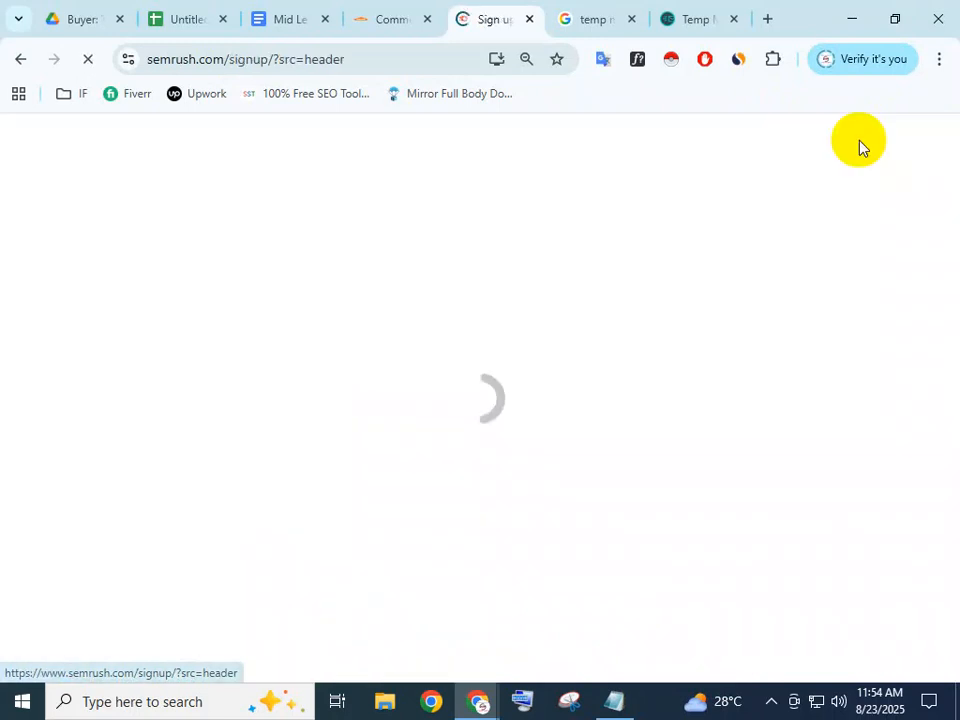
Select and copy the temporary address on Temp Mail, then return to Semrush sign-up
click(688, 19)
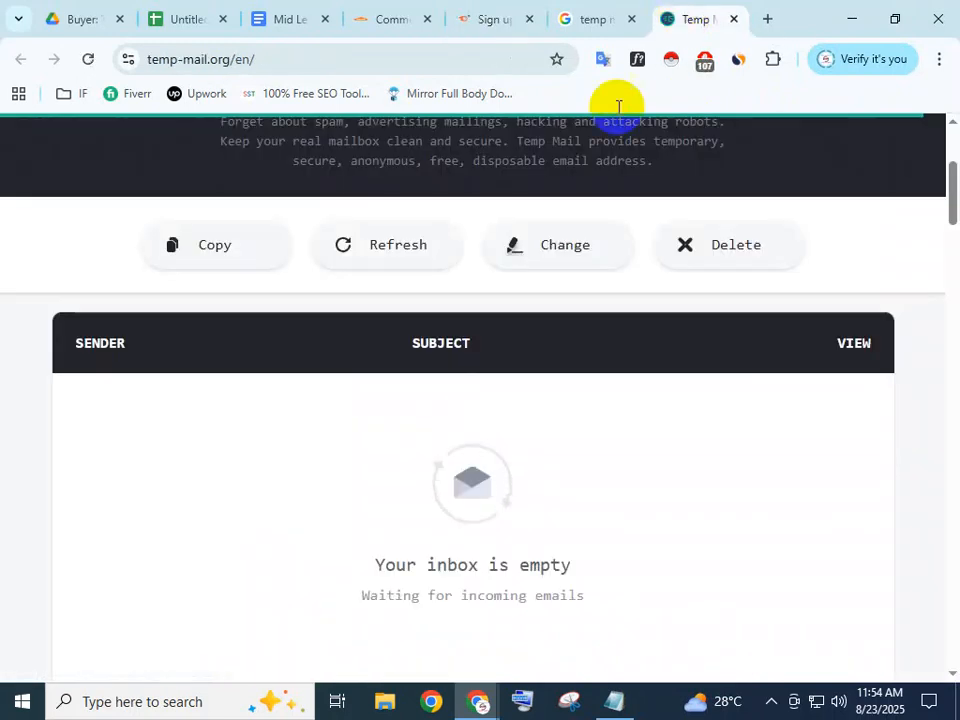
scroll(440, 285, up, 3)
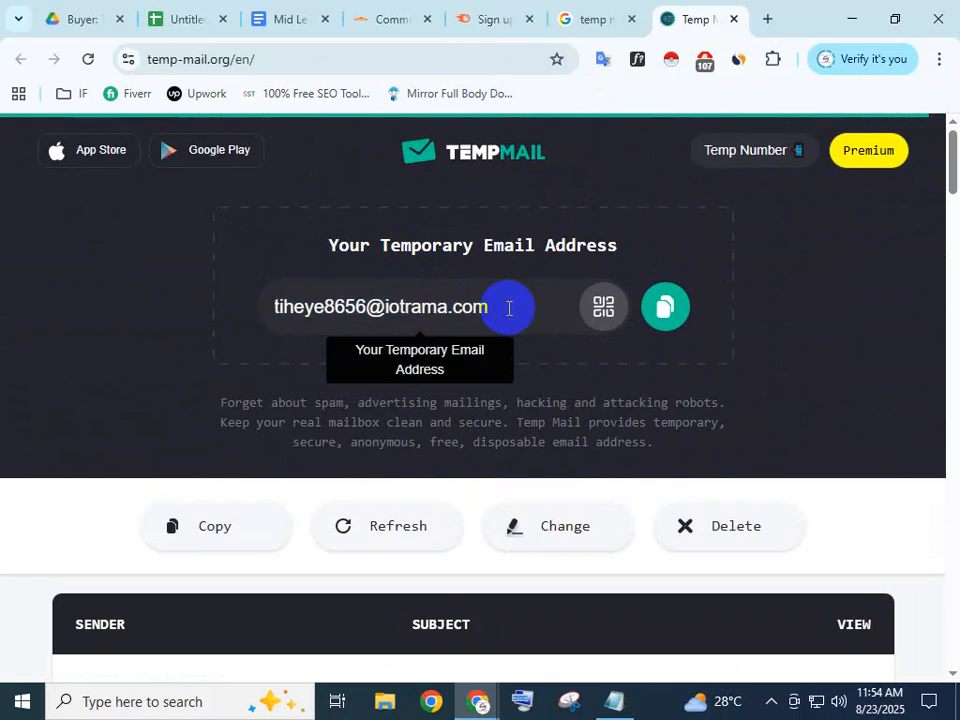
scroll(508, 308, down, 3)
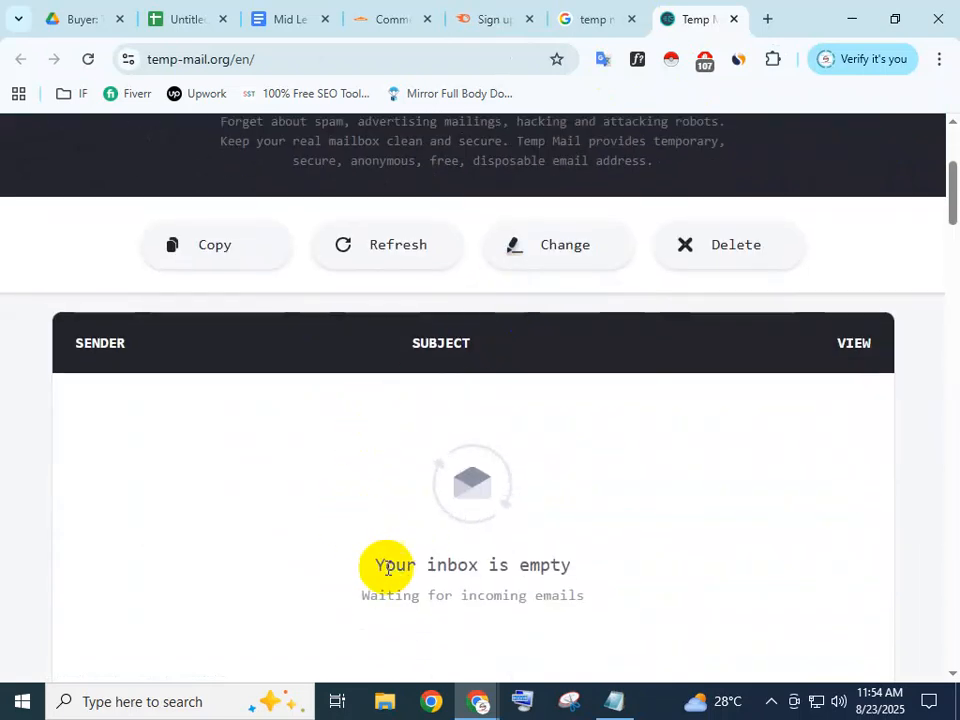
scroll(386, 563, up, 3)
drag(502, 307, 296, 306)
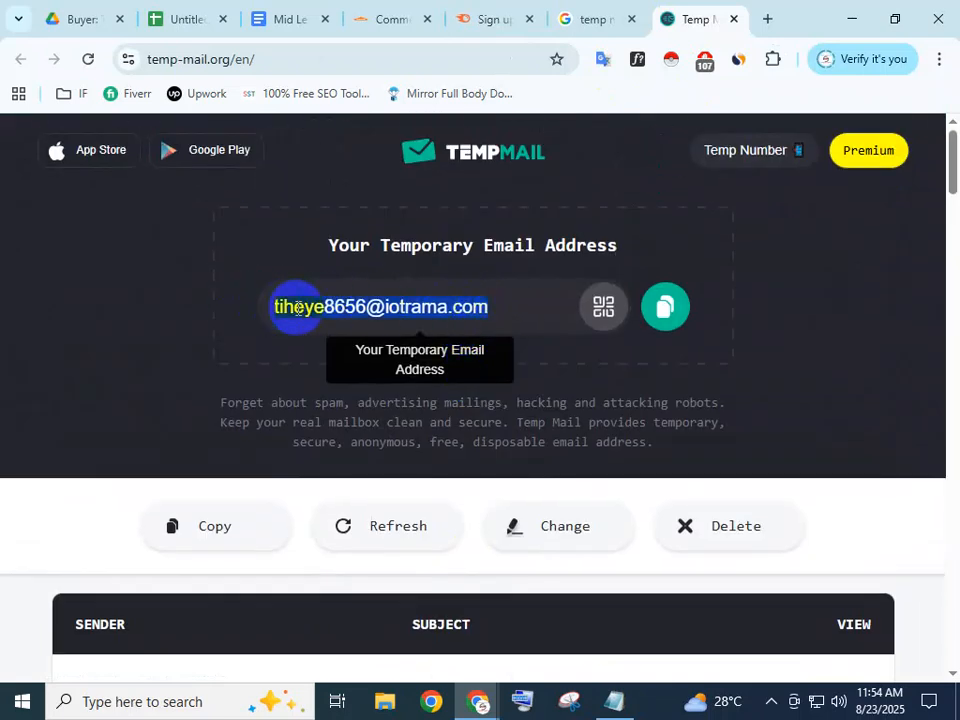
right_click(296, 307)
click(349, 373)
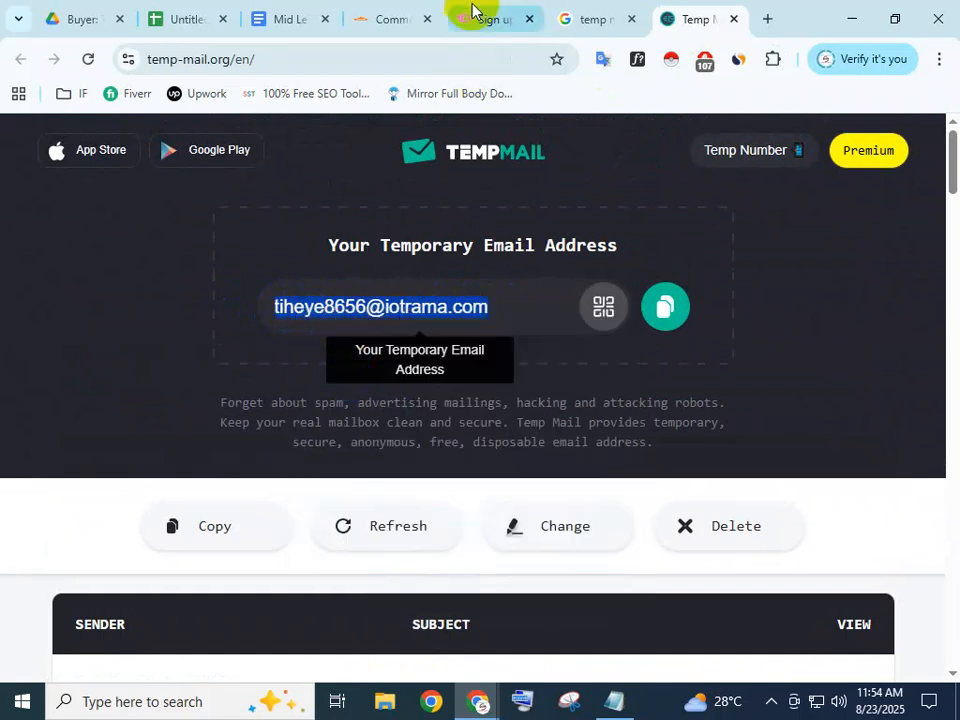
click(480, 14)
Paste the temporary email into the sign-up form, enter a new password, and create the account
click(407, 405)
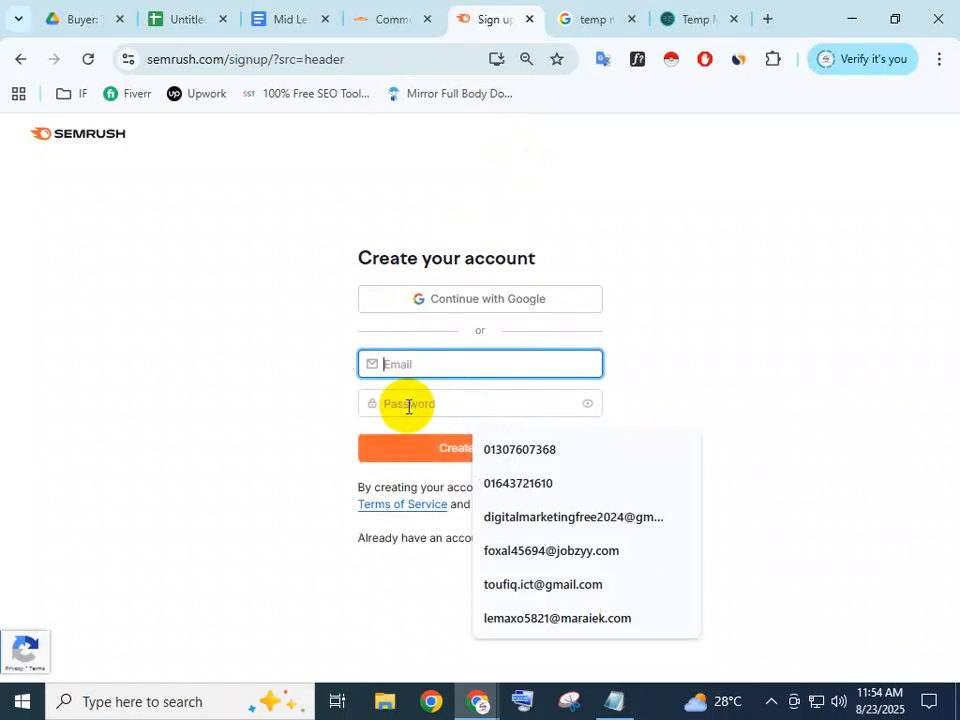
right_click(407, 364)
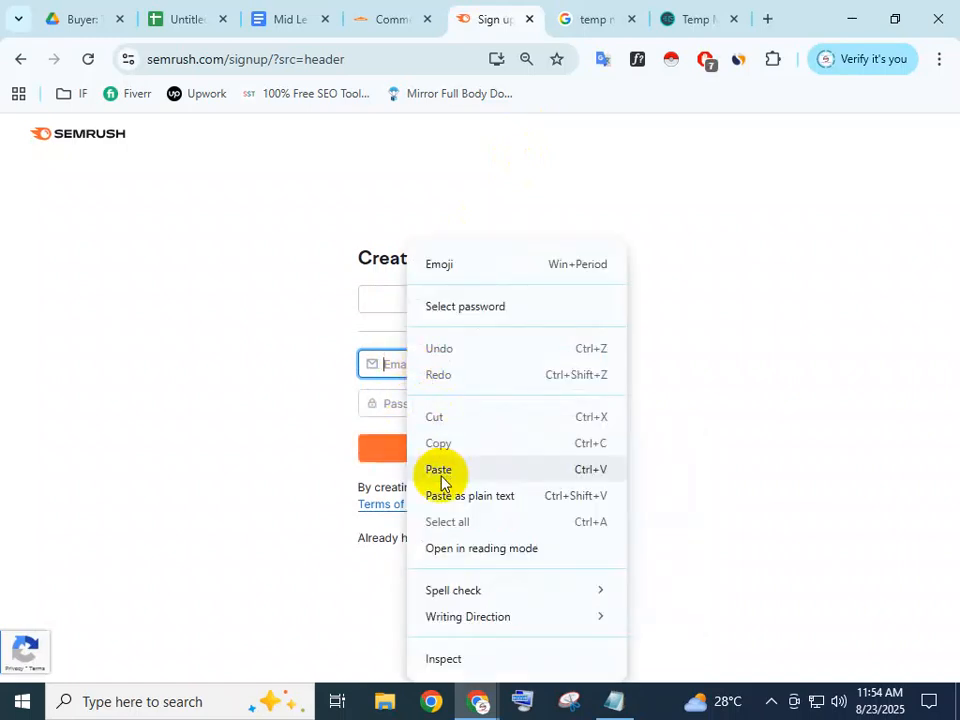
click(439, 469)
click(420, 413)
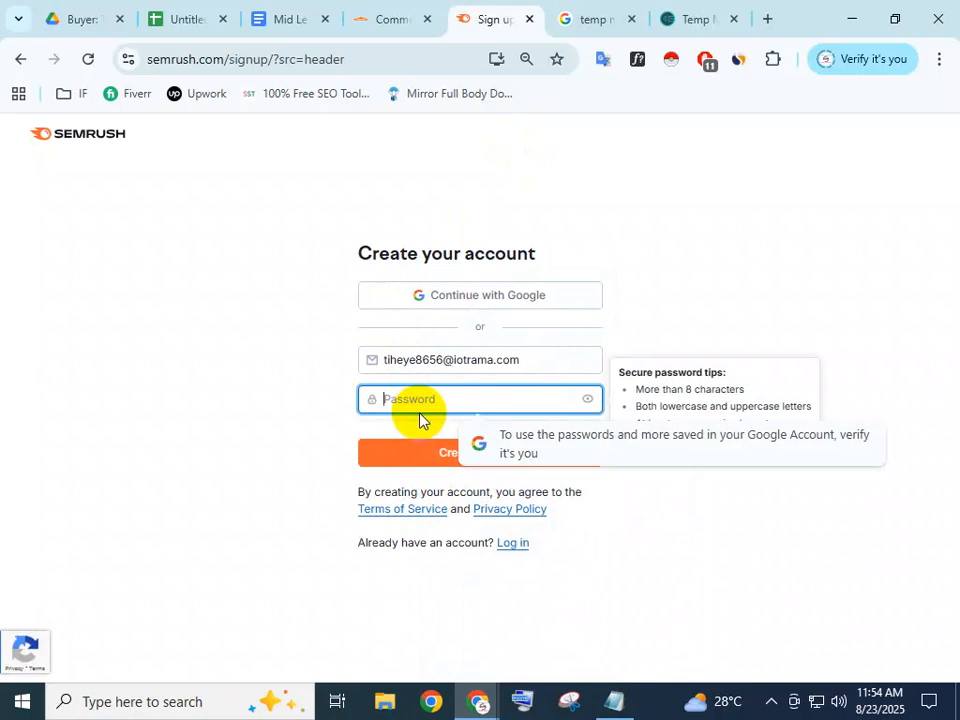
text(•••)
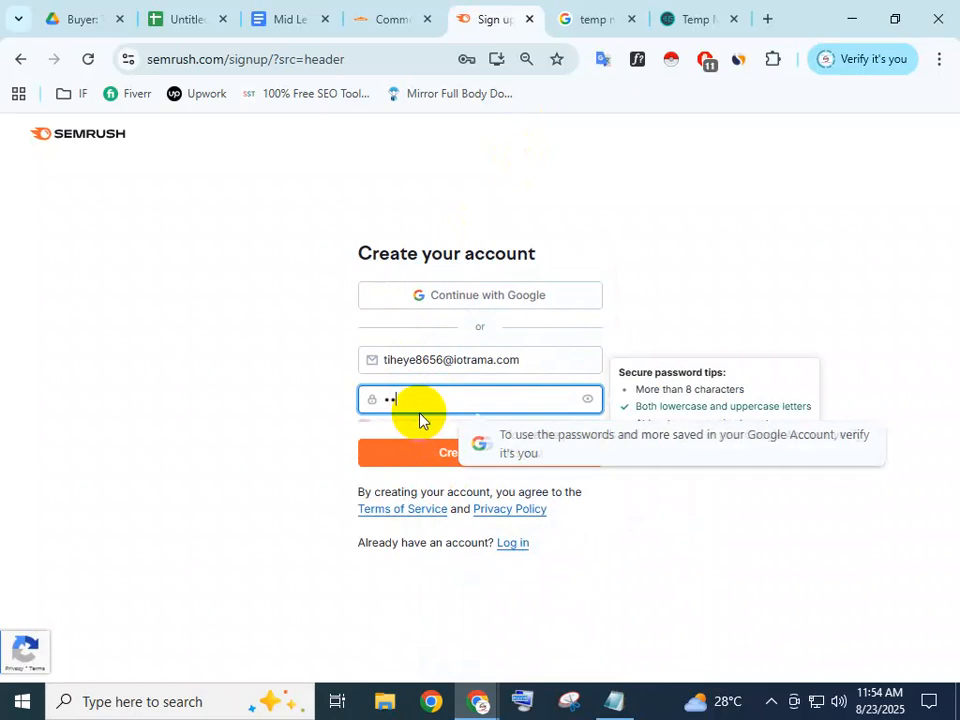
key(BackSpace)
key(BackSpace)
key(BackSpace)
text(•••••••••)
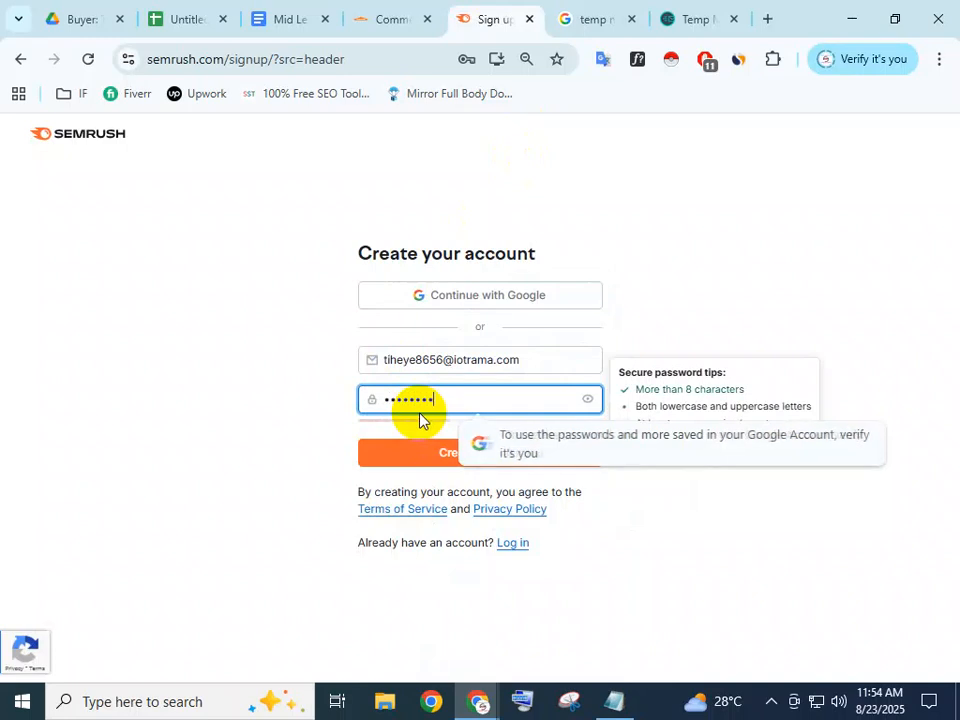
click(757, 322)
click(499, 455)
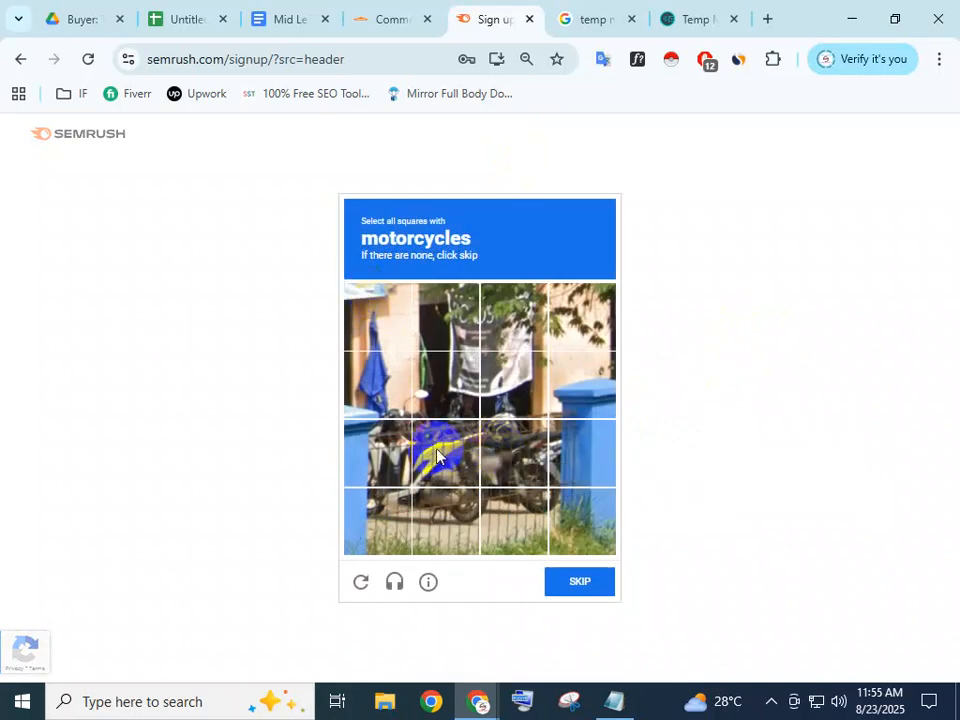
Select all the motorcycle tiles in the first image challenge and submit it
click(364, 436)
click(394, 399)
click(446, 398)
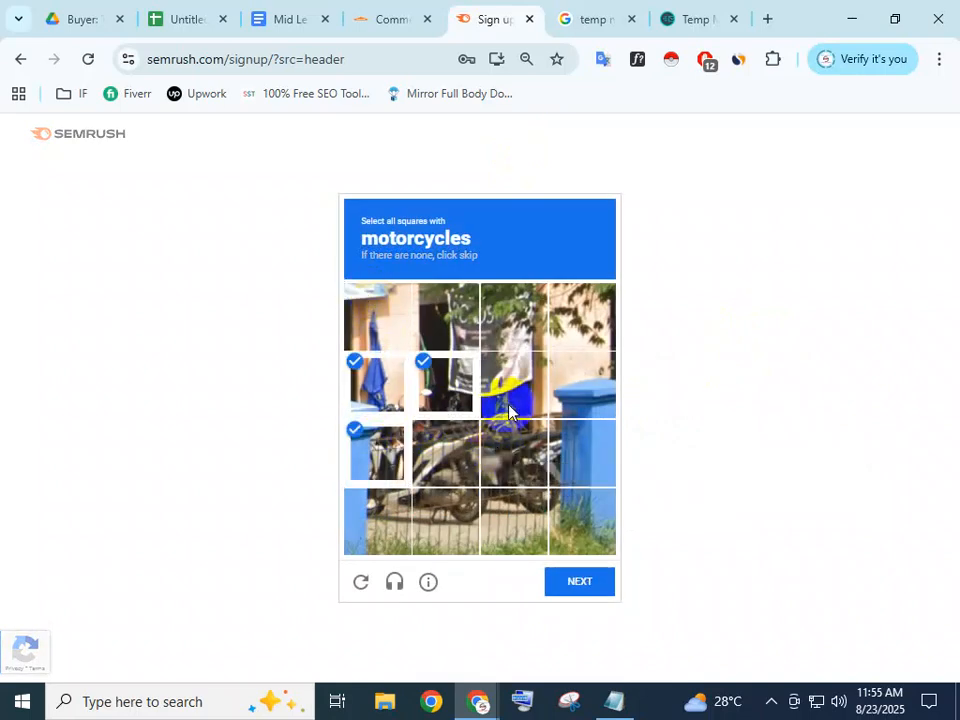
click(497, 396)
click(498, 453)
click(446, 452)
click(446, 518)
click(377, 518)
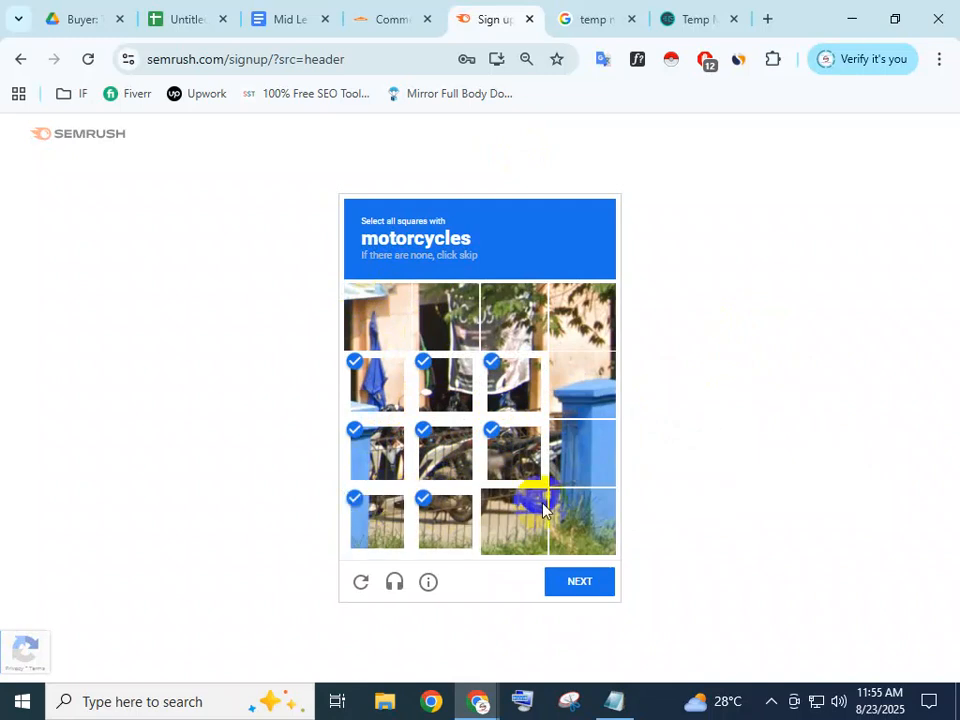
click(513, 520)
click(561, 452)
click(578, 520)
click(577, 585)
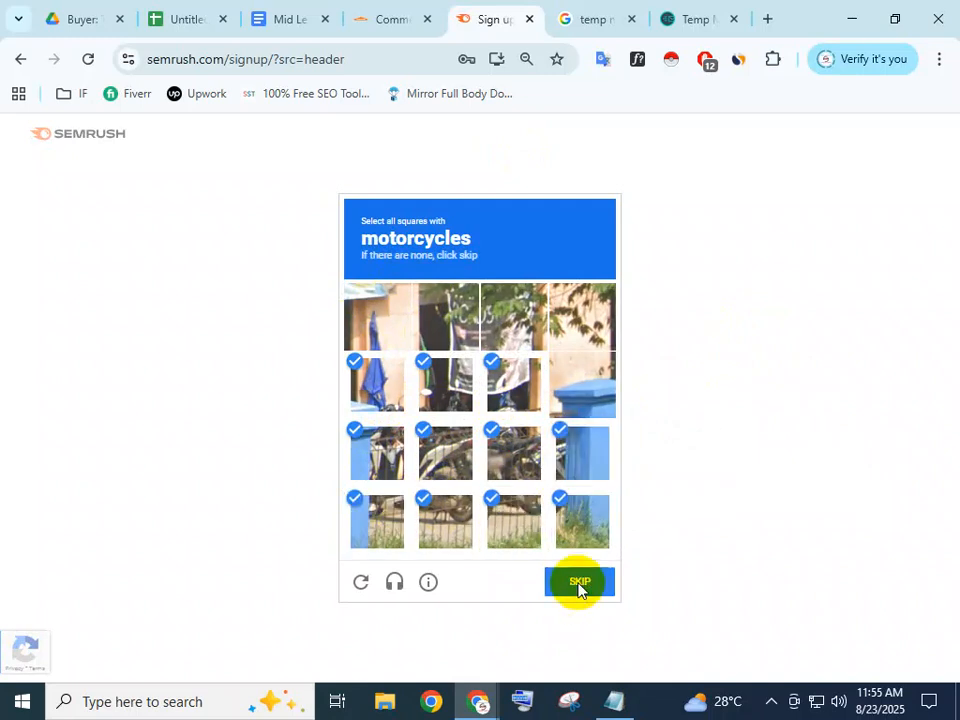
Mark every tile containing the bike in the second challenge and submit, reaching Verify your email
click(461, 336)
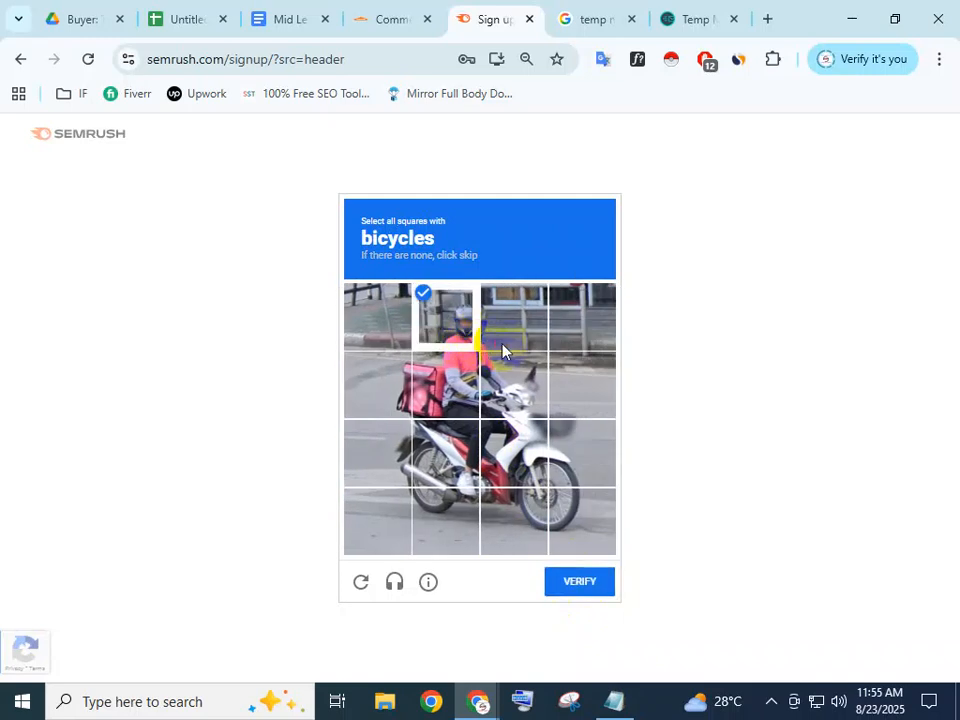
click(504, 345)
click(506, 376)
click(446, 385)
click(382, 387)
click(388, 452)
click(403, 517)
click(445, 518)
click(512, 518)
click(450, 452)
click(508, 440)
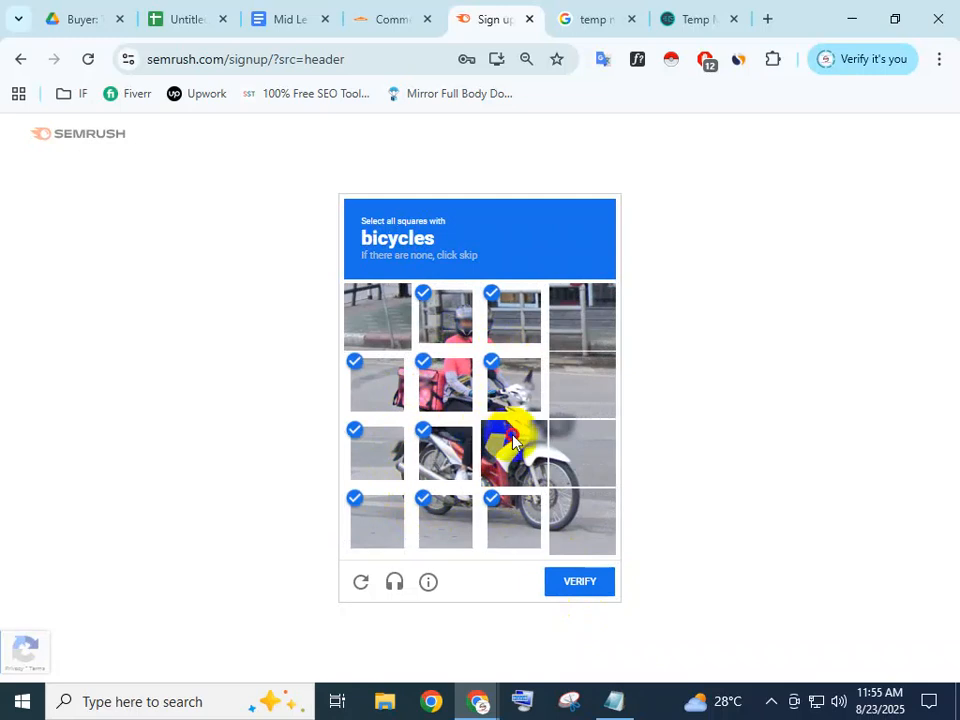
click(556, 465)
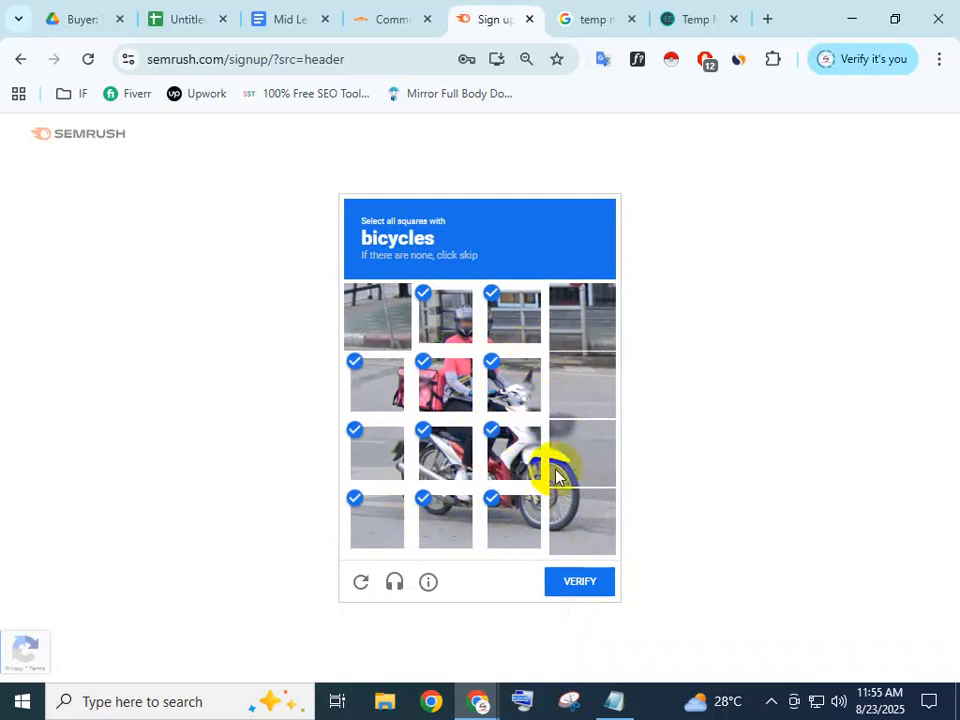
click(555, 508)
click(589, 587)
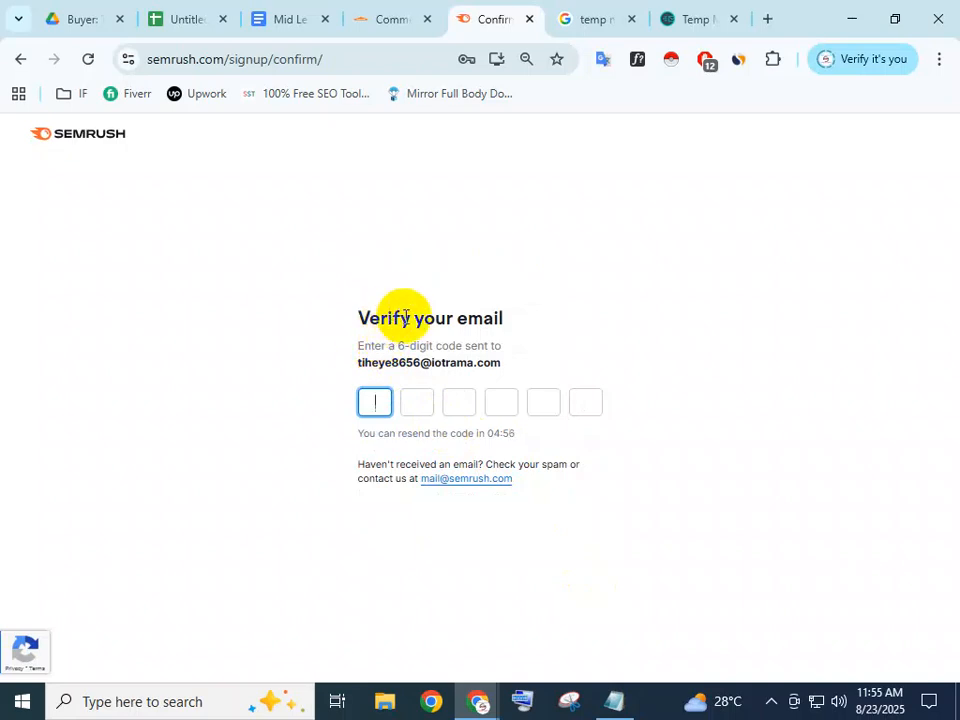
drag(366, 362, 506, 373)
click(506, 371)
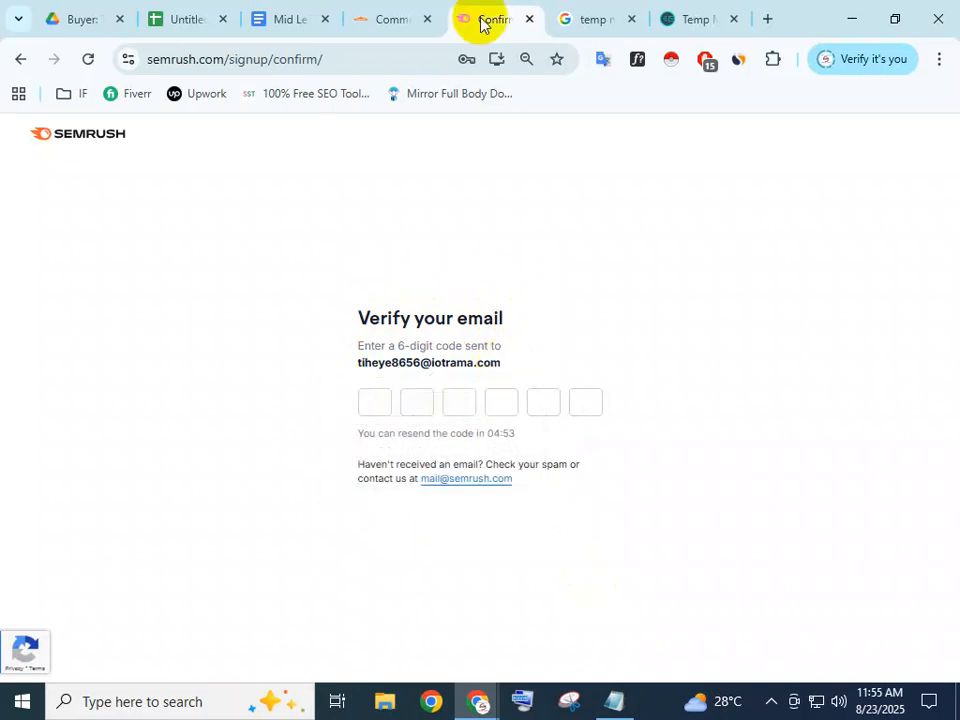
click(685, 20)
scroll(456, 343, down, 5)
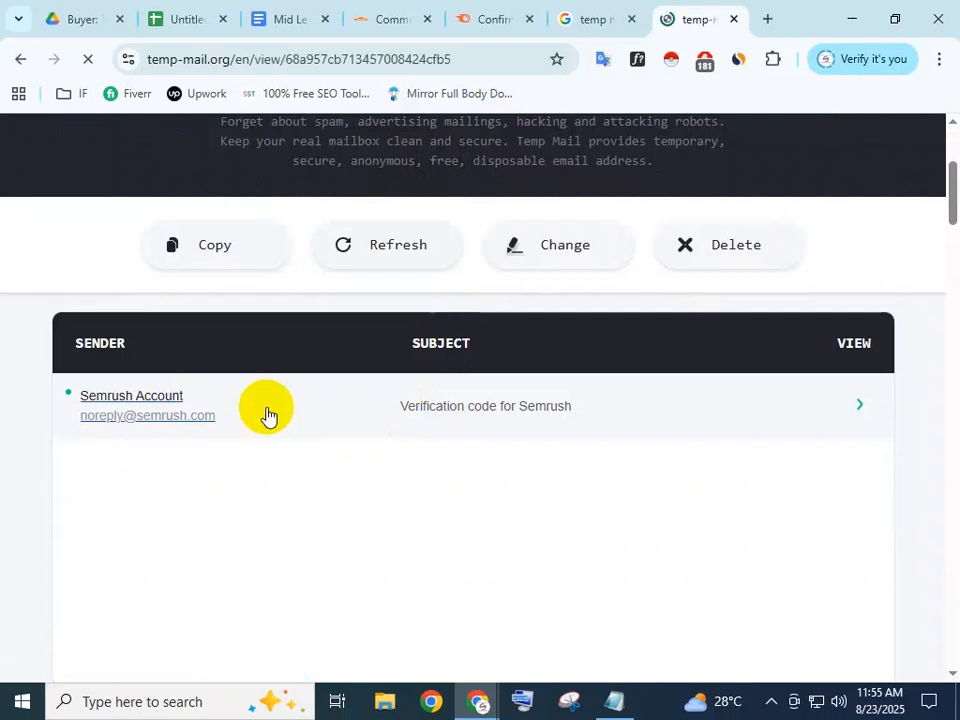
scroll(291, 465, down, 7)
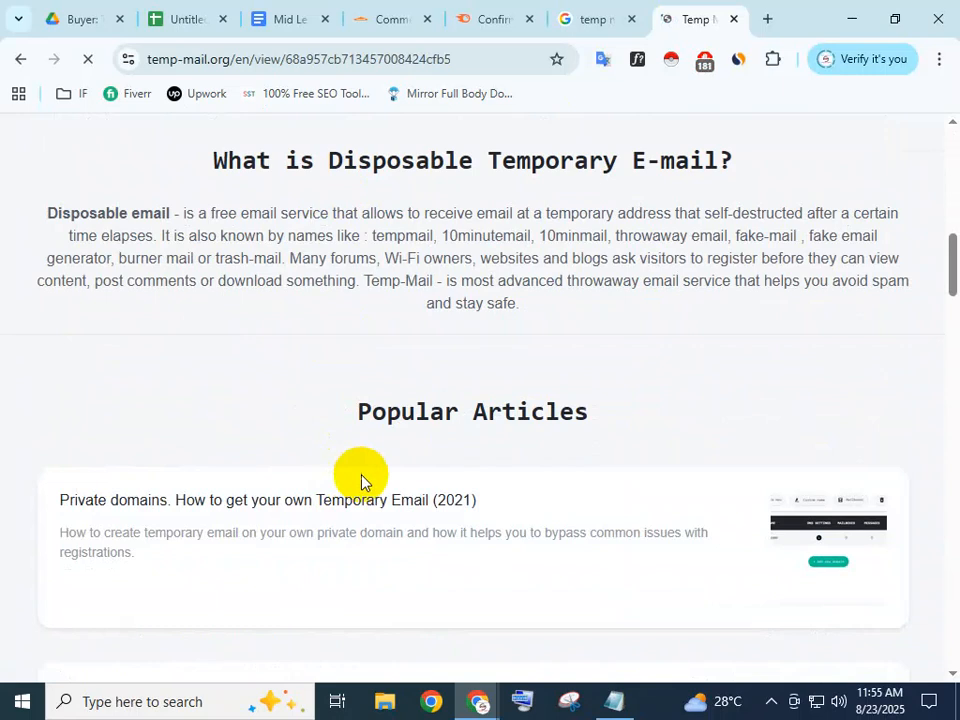
scroll(424, 455, up, 8)
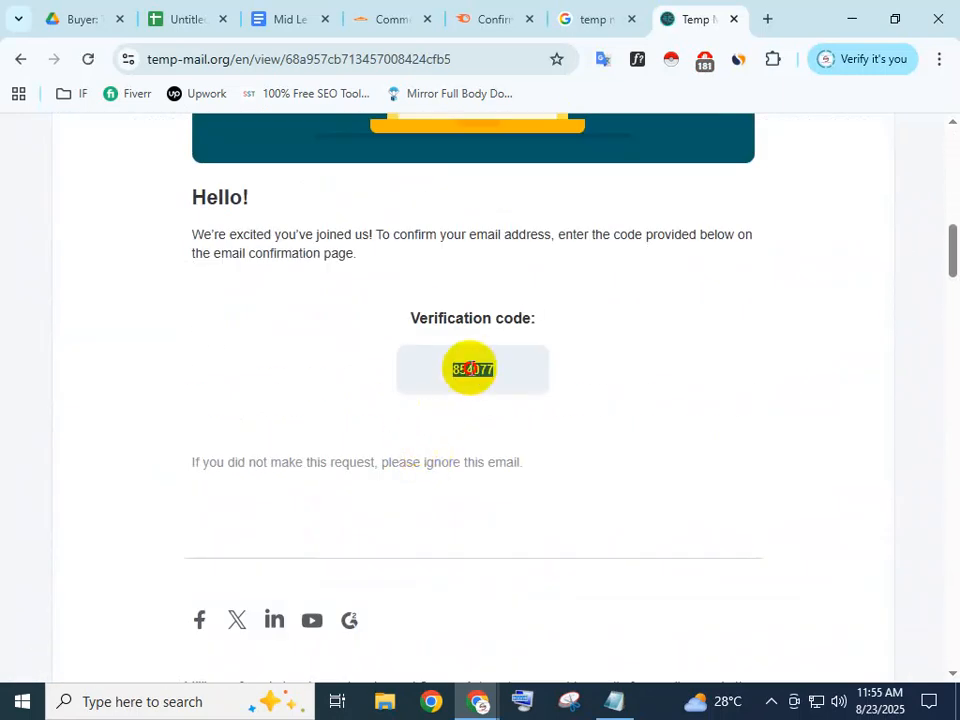
right_click(472, 372)
click(518, 393)
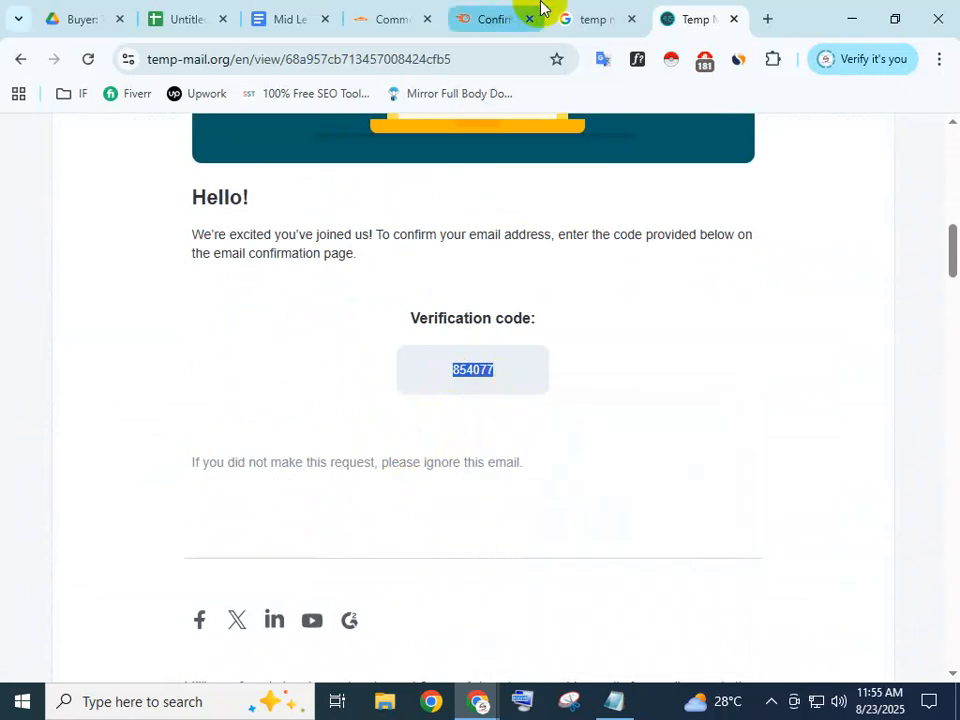
click(508, 10)
Paste the verification code into the code boxes and pass the bicycle image check
click(370, 404)
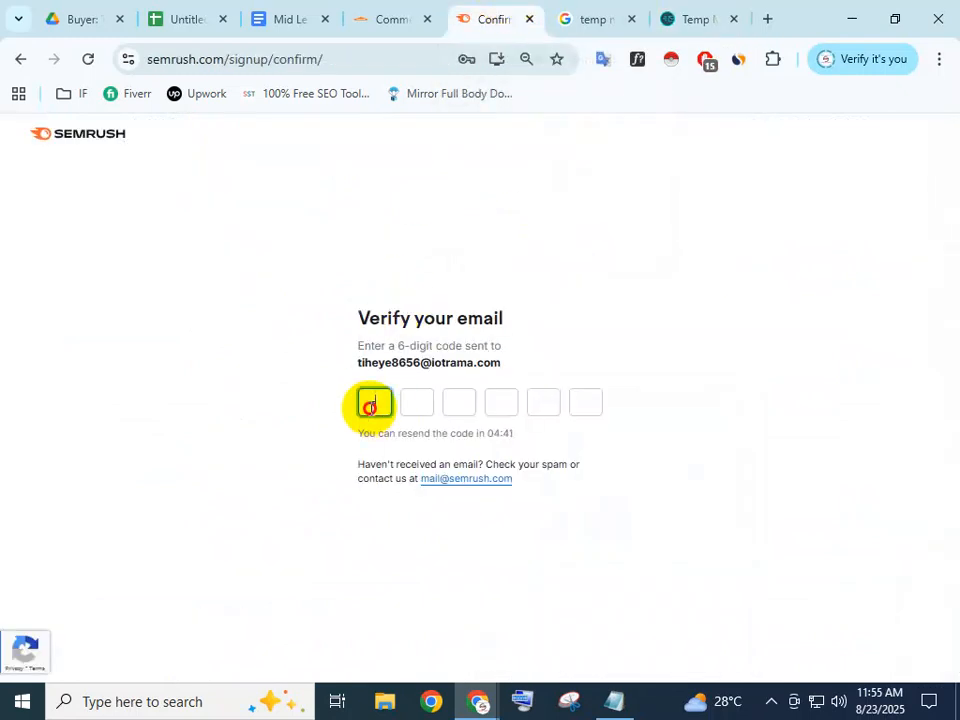
key(ctrl+v)
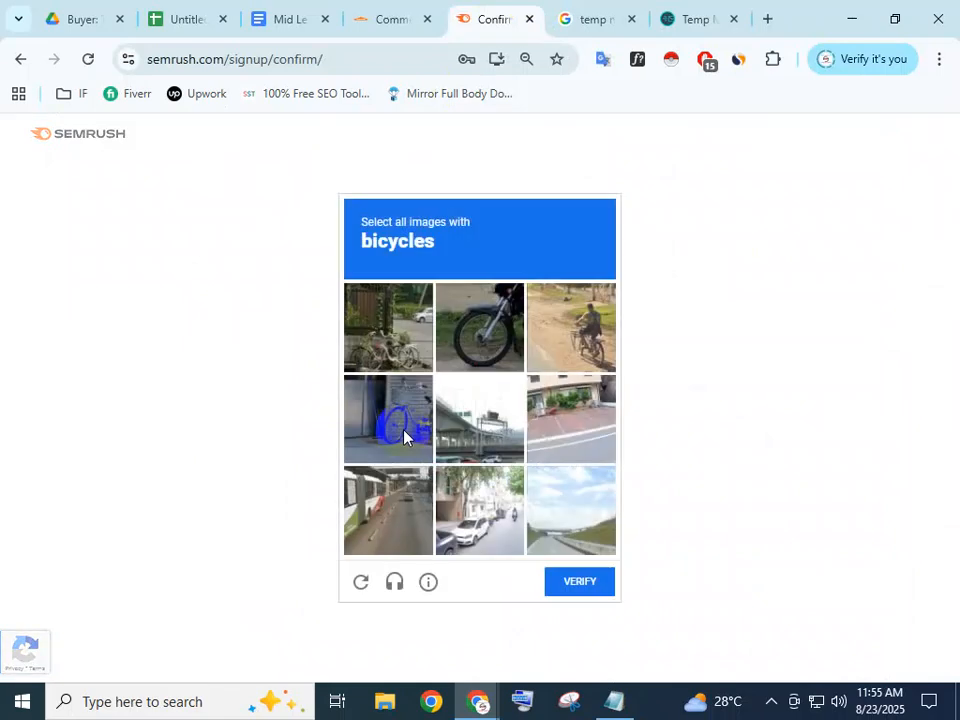
click(479, 319)
click(472, 324)
click(410, 325)
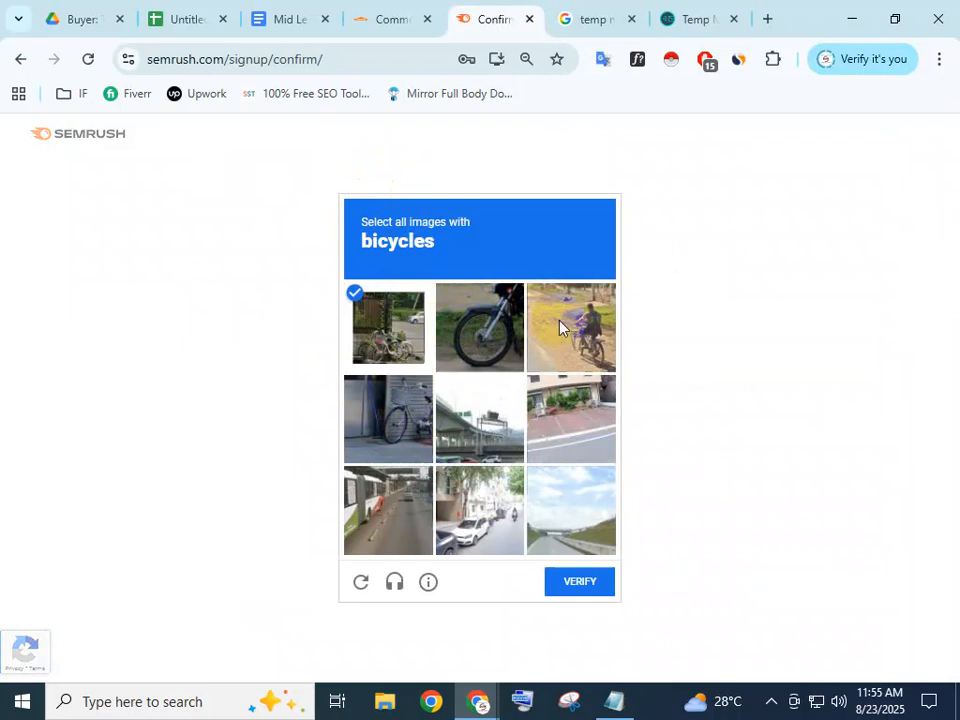
click(560, 325)
click(418, 428)
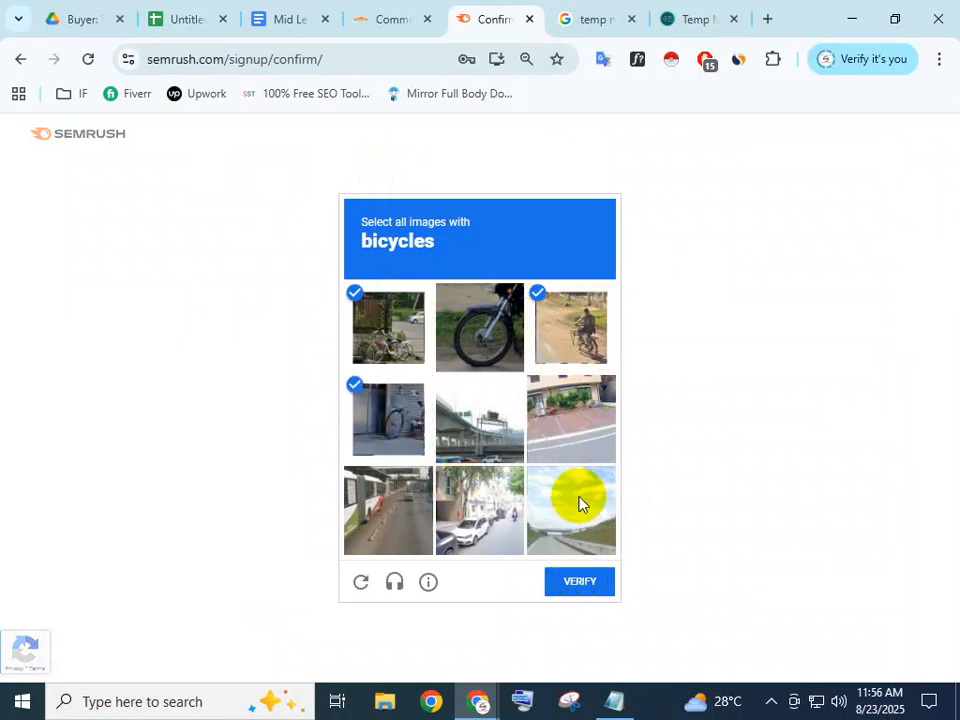
click(570, 580)
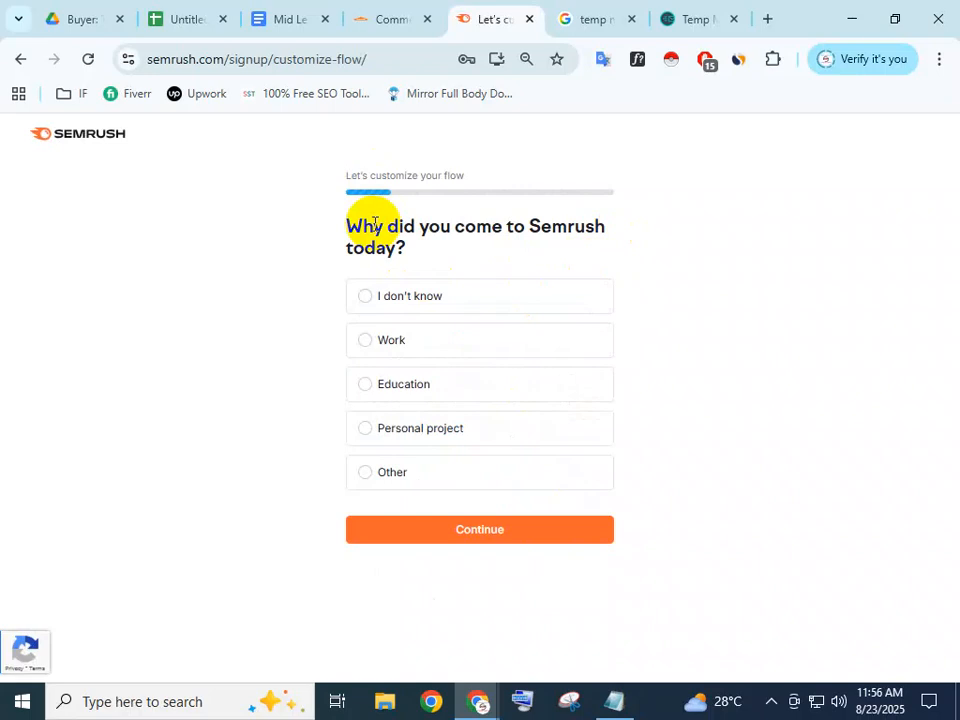
Answer the first onboarding questions: I don't know, marketing tasks never performed, It's only me
click(412, 297)
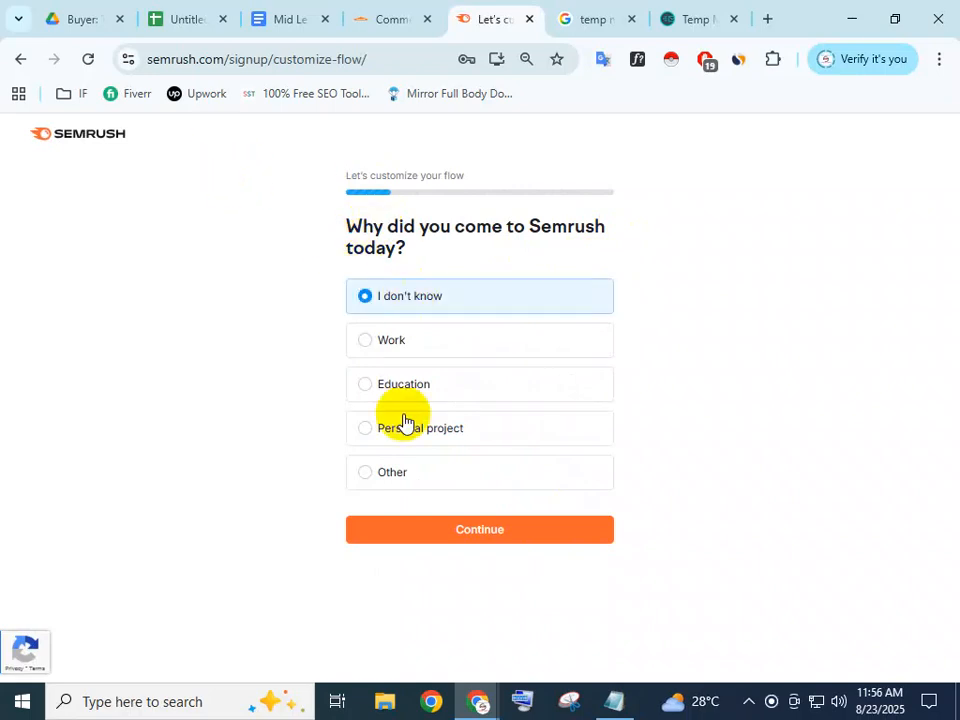
click(435, 538)
click(424, 299)
click(444, 449)
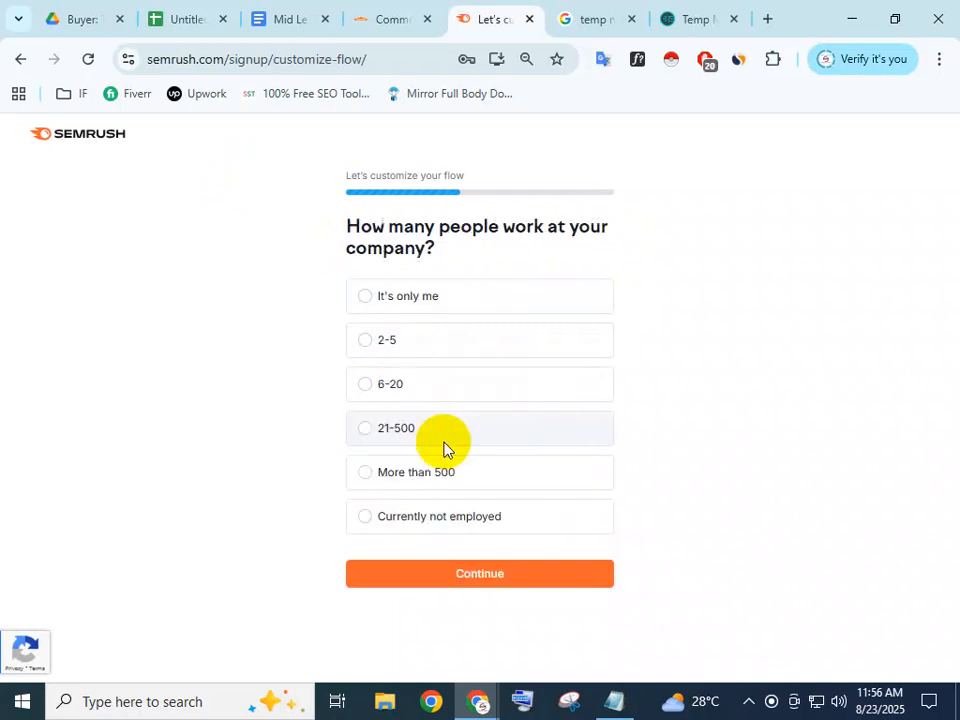
click(422, 303)
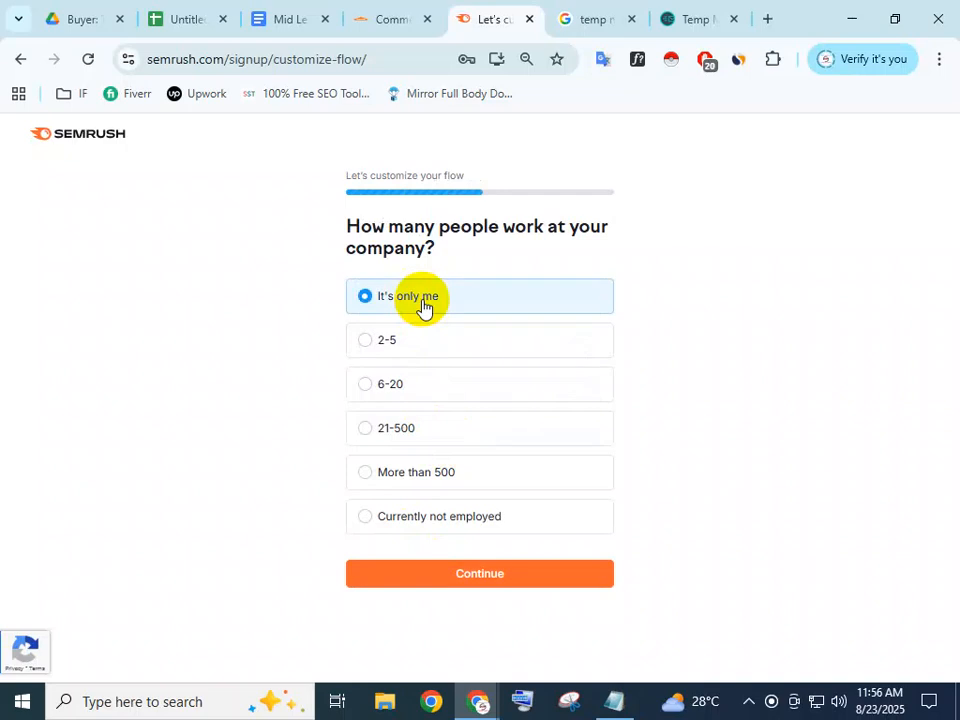
click(431, 573)
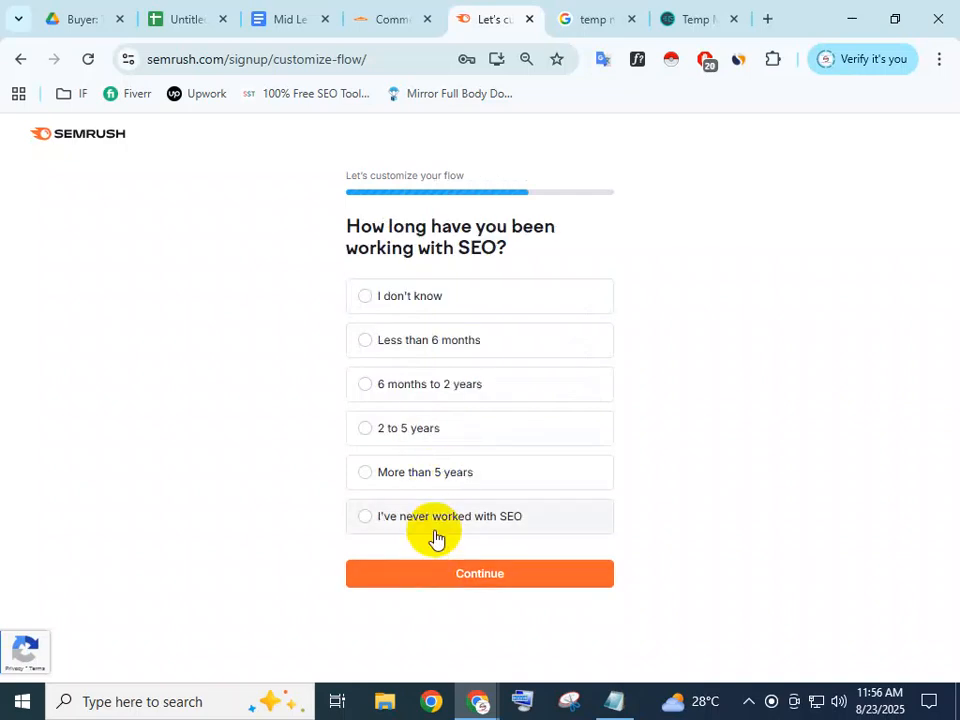
Answer I don't know for SEO experience, then skip the SEO Pro free trial
click(452, 304)
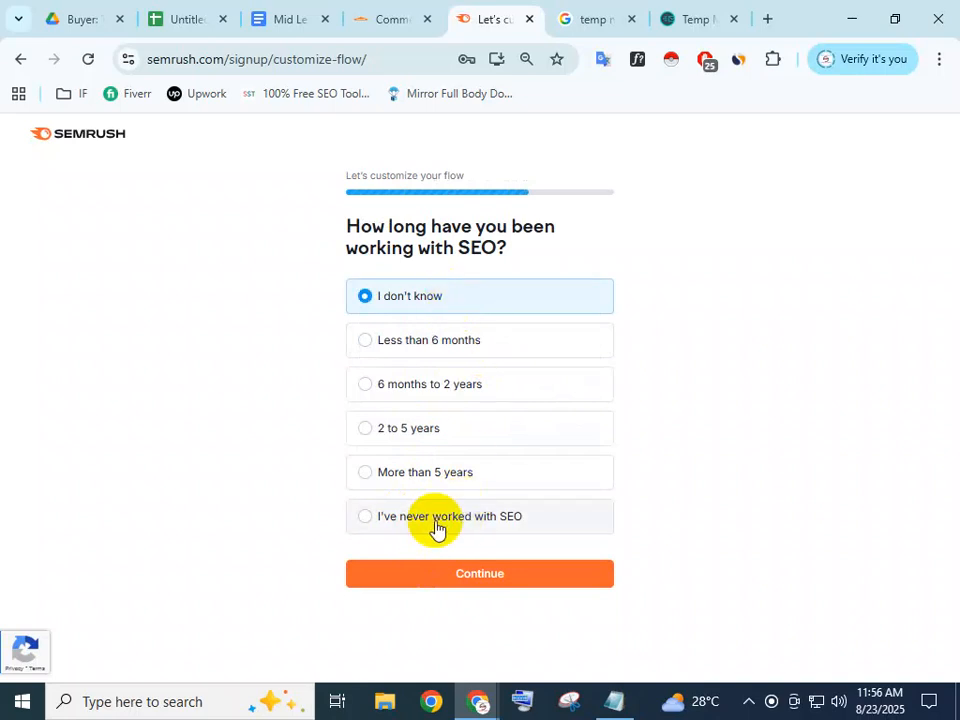
click(462, 575)
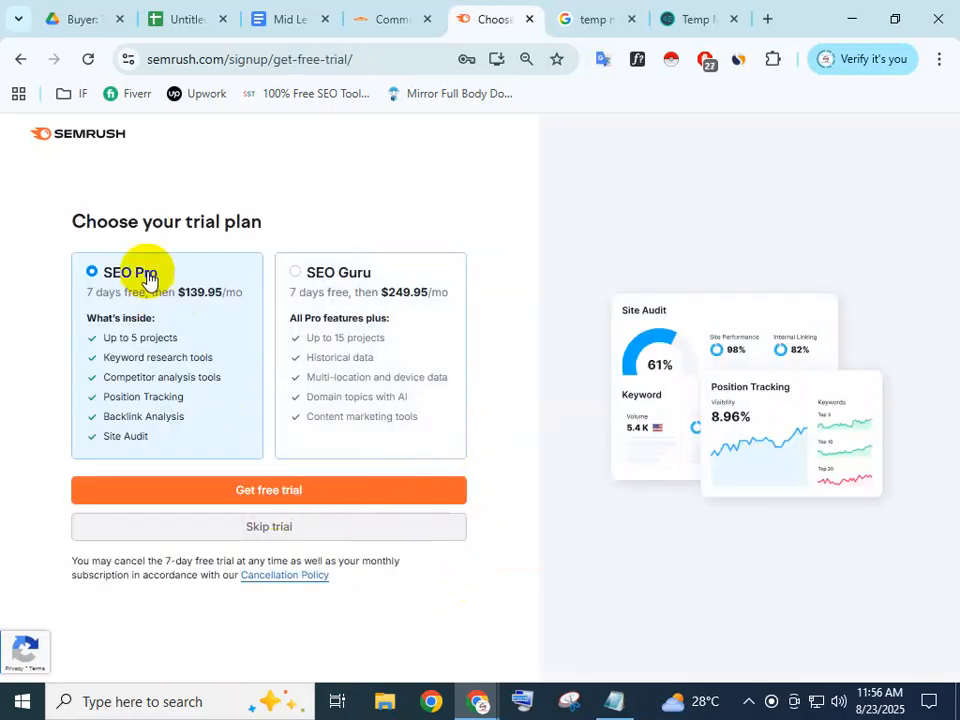
click(264, 494)
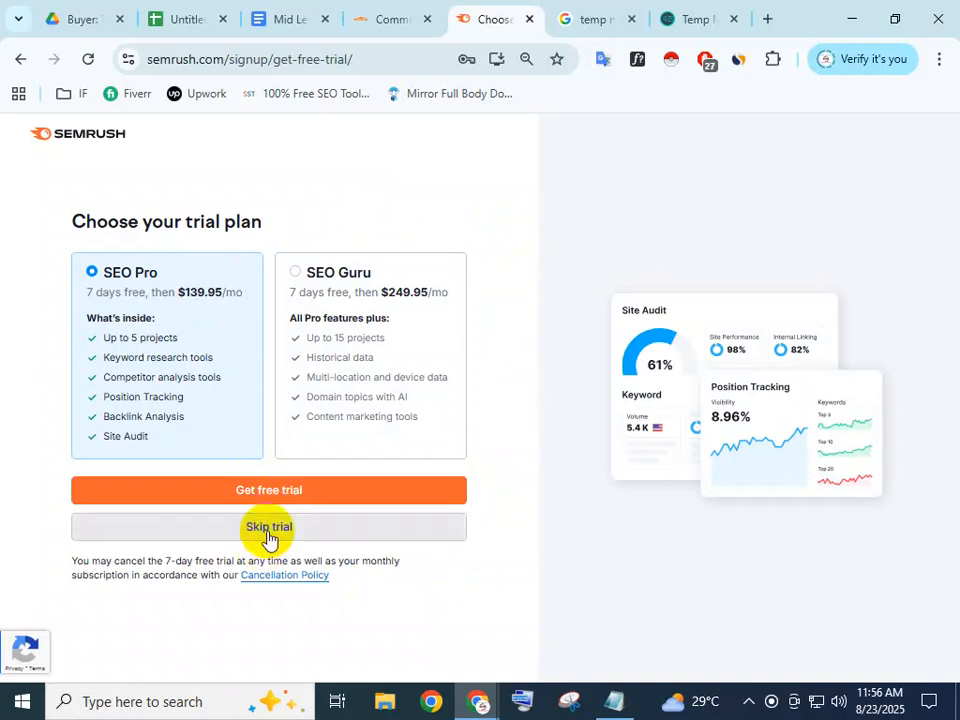
click(268, 530)
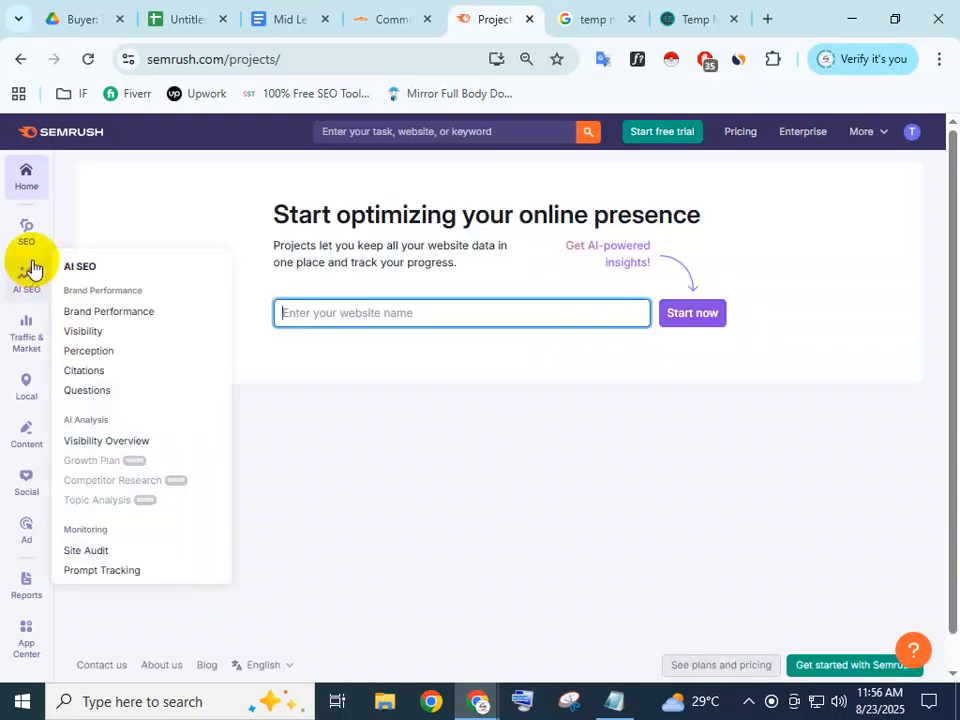
Open the Keyword Magic Tool from the SEO sidebar, then return to the Mid Level Project brief
mouse_move(40, 342)
mouse_move(44, 289)
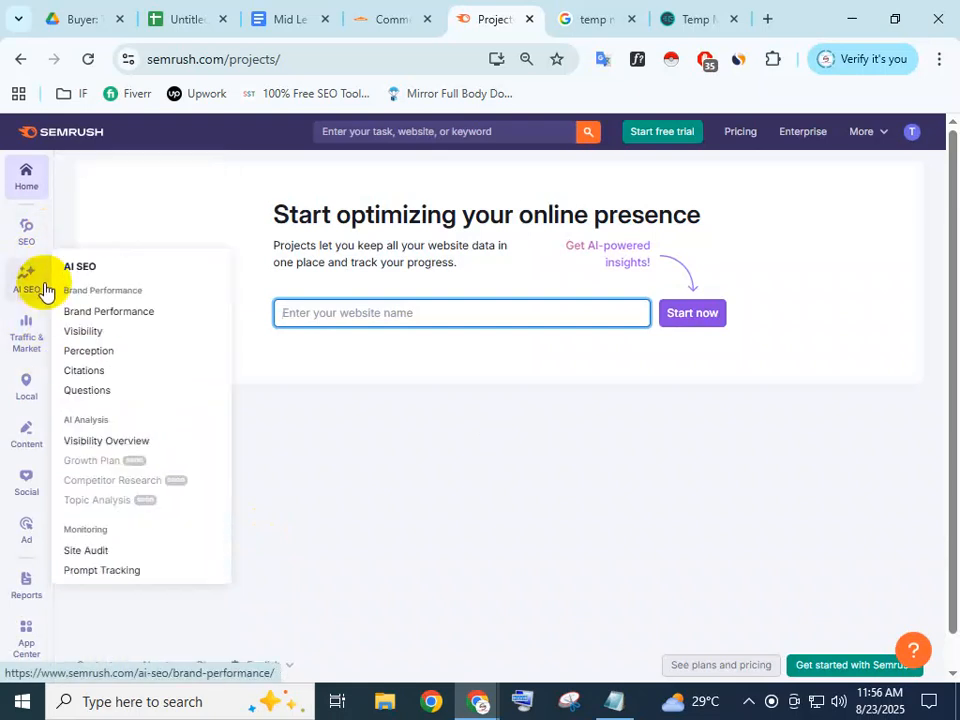
mouse_move(27, 244)
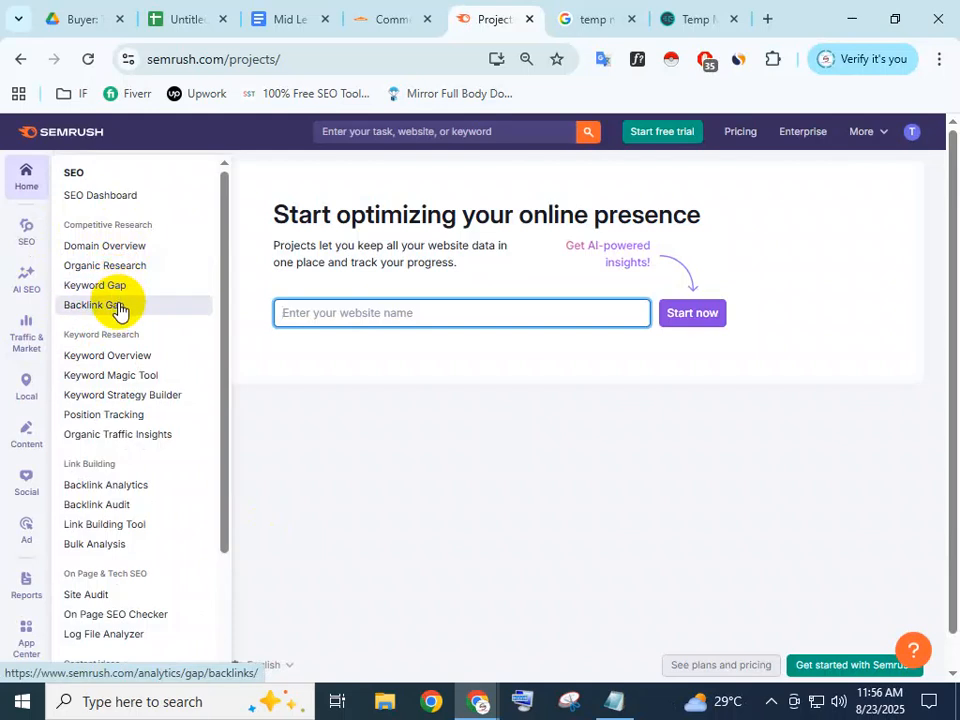
click(144, 376)
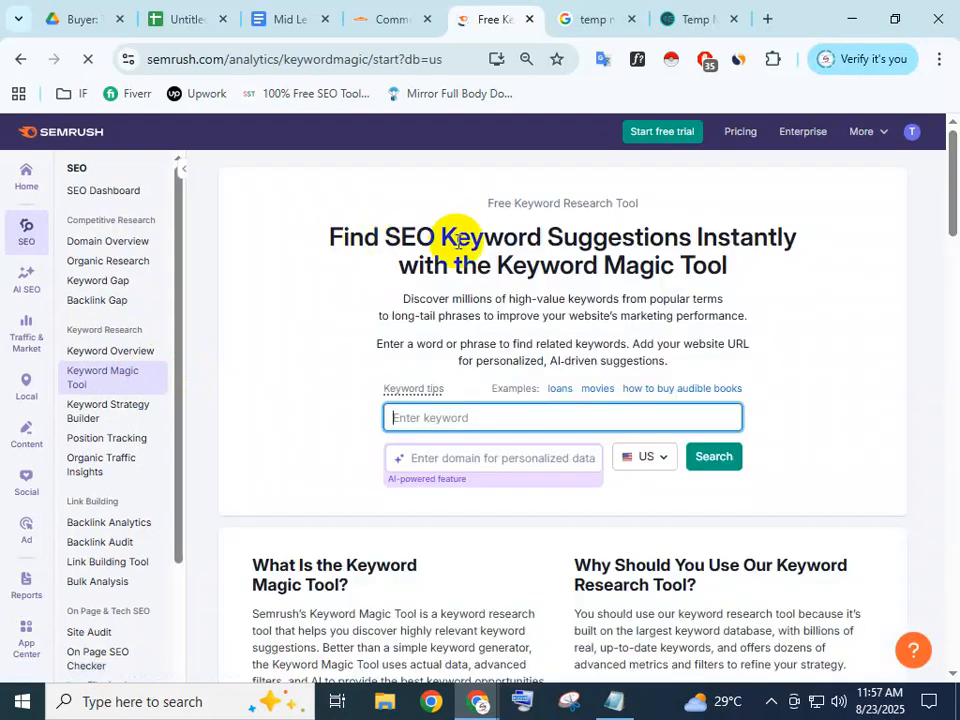
click(415, 421)
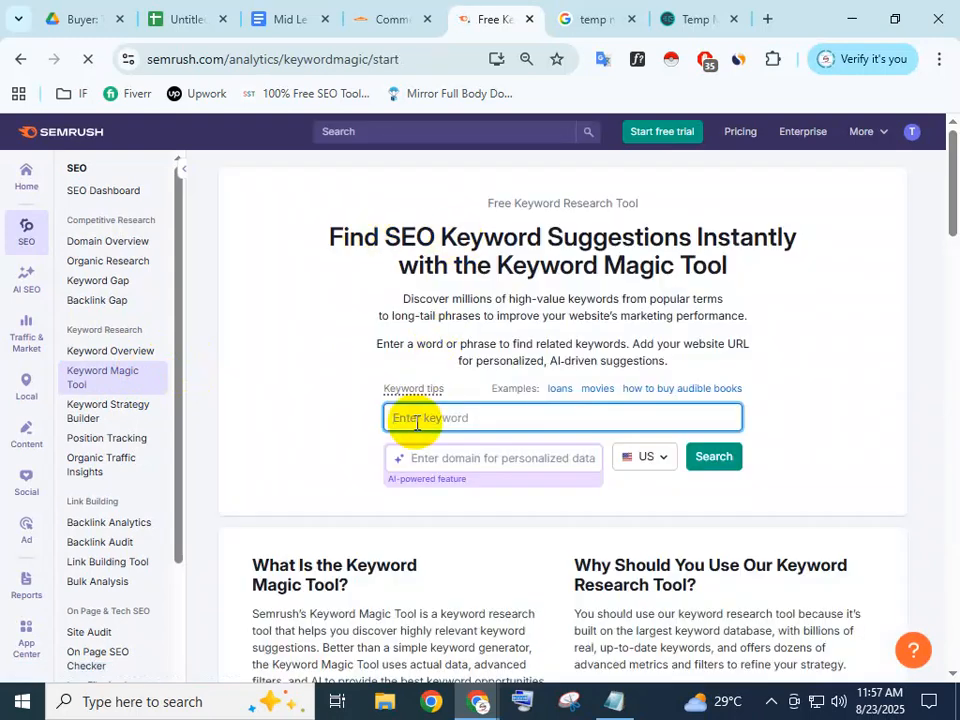
click(290, 14)
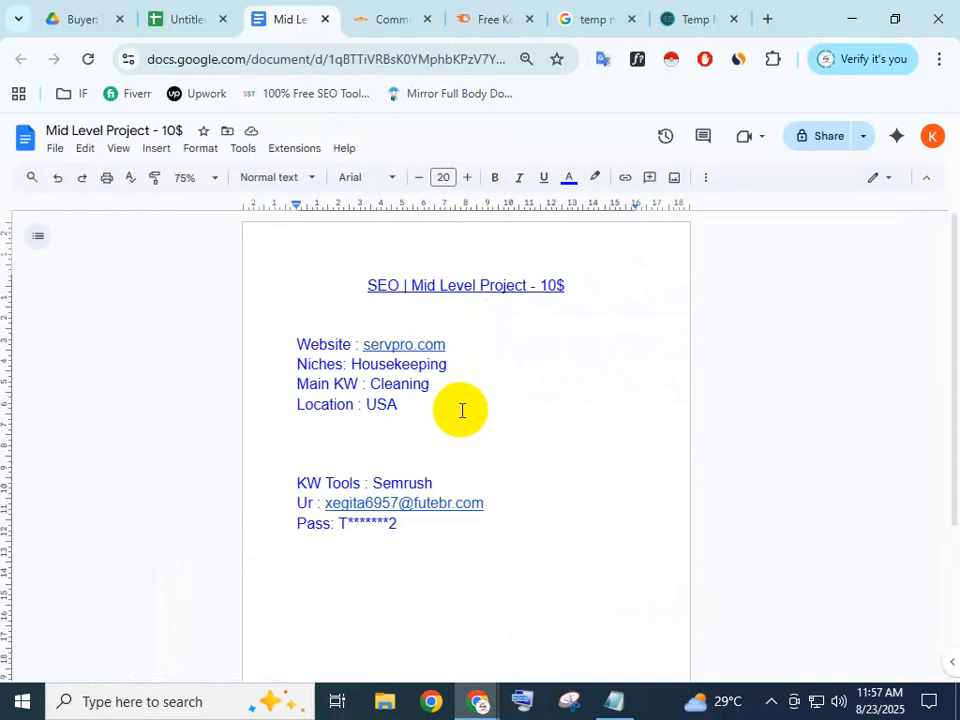
Select the main keyword Cleaning after Main KW in the brief
drag(431, 384, 371, 382)
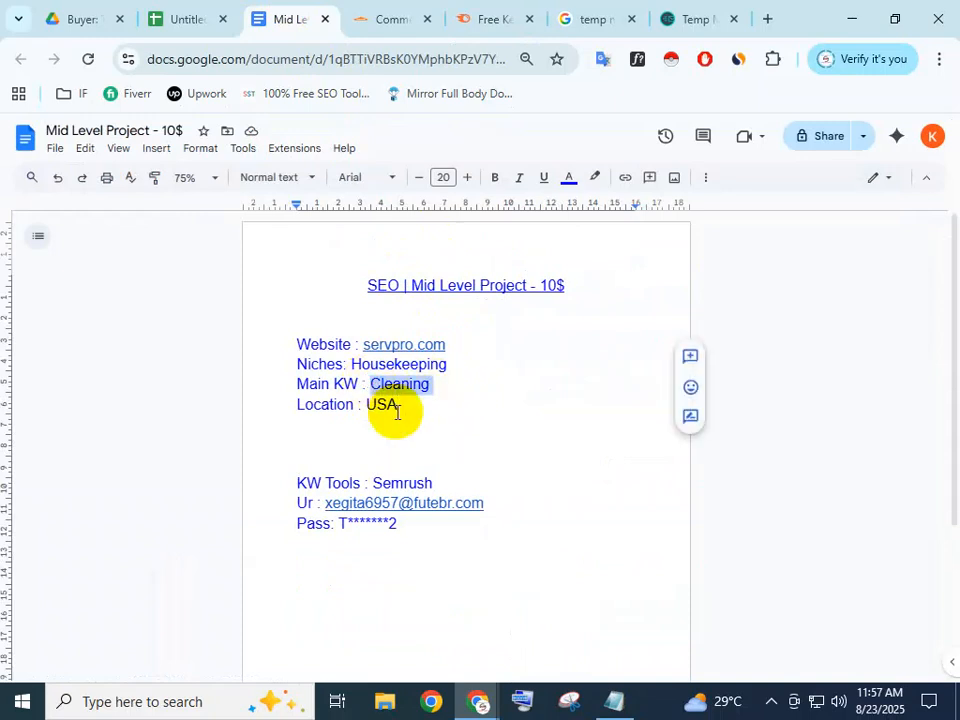
drag(438, 384, 378, 385)
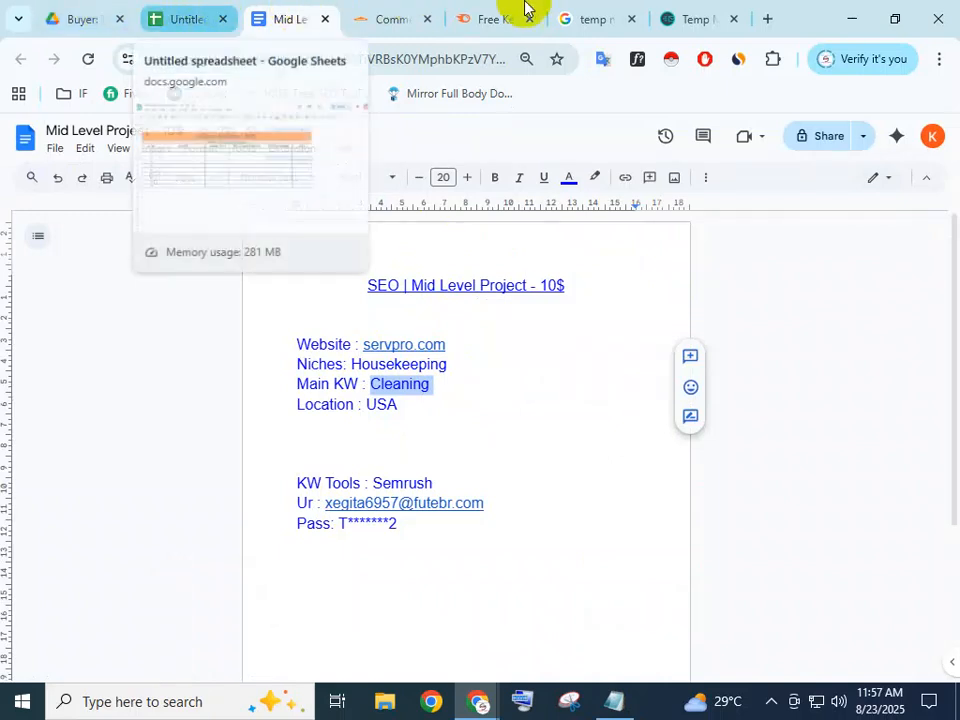
Enter Cleaning as the Keyword Magic Tool seed keyword, keeping the US database selected
click(476, 16)
click(428, 417)
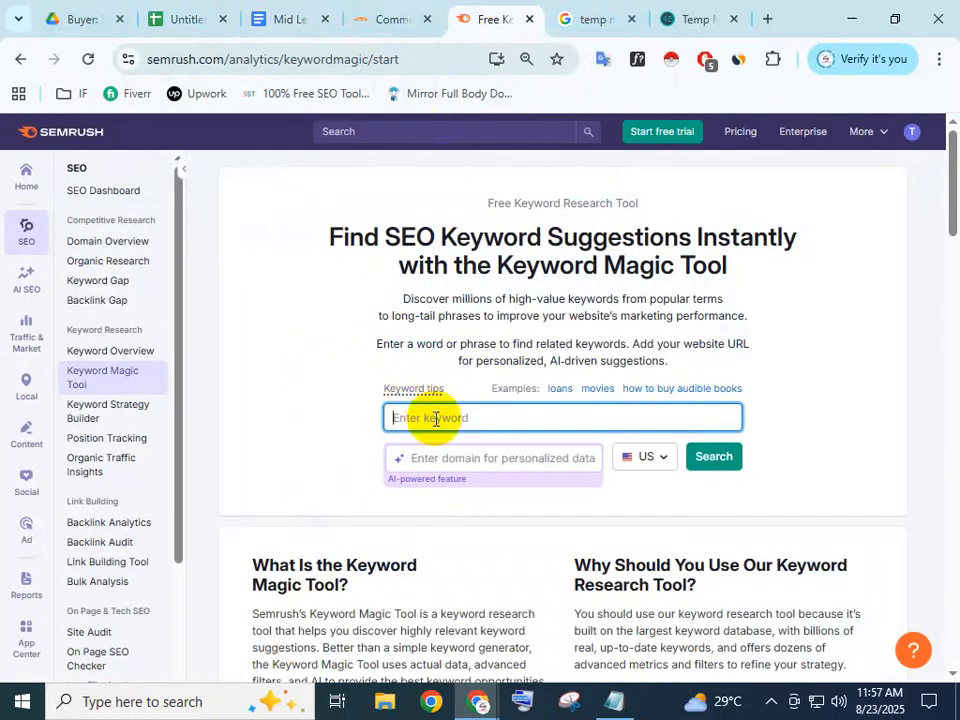
text(Cleaning)
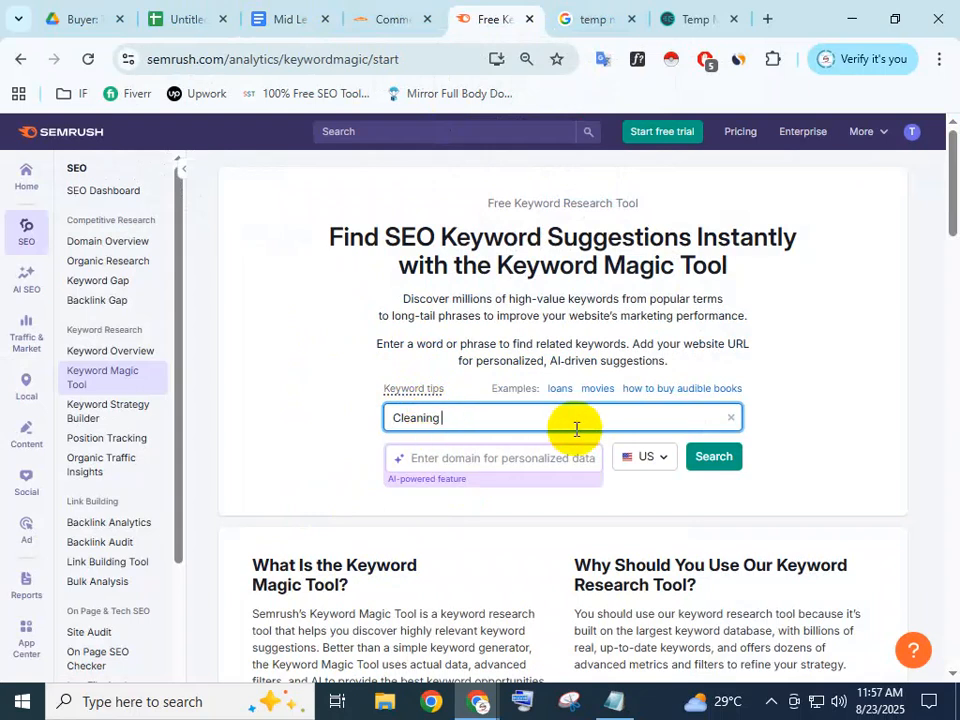
click(670, 462)
click(670, 462)
click(668, 459)
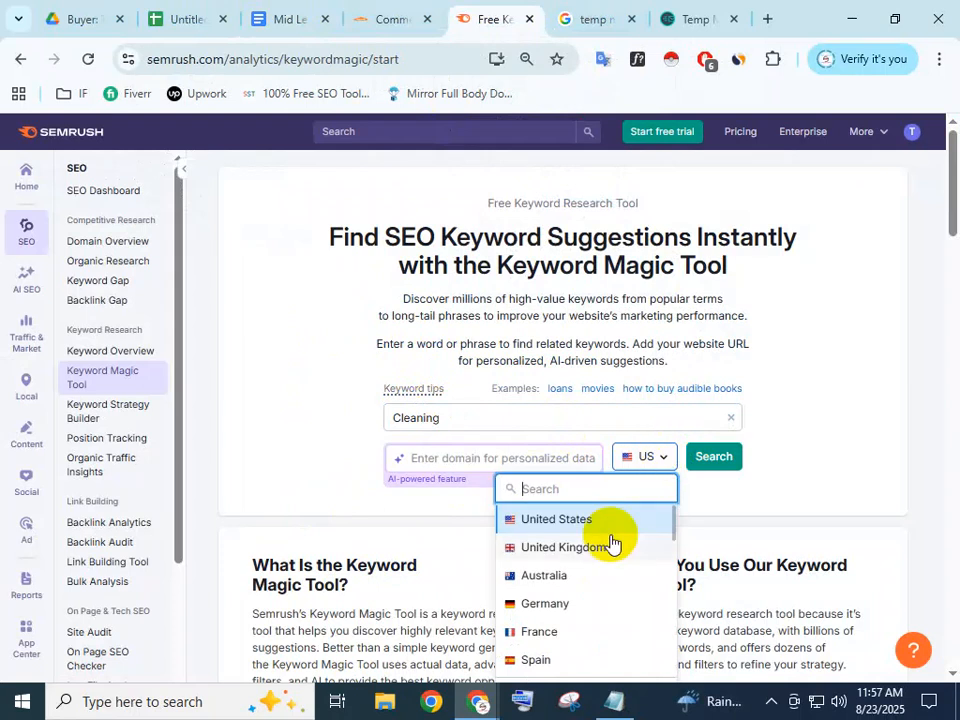
scroll(580, 555, down, 1)
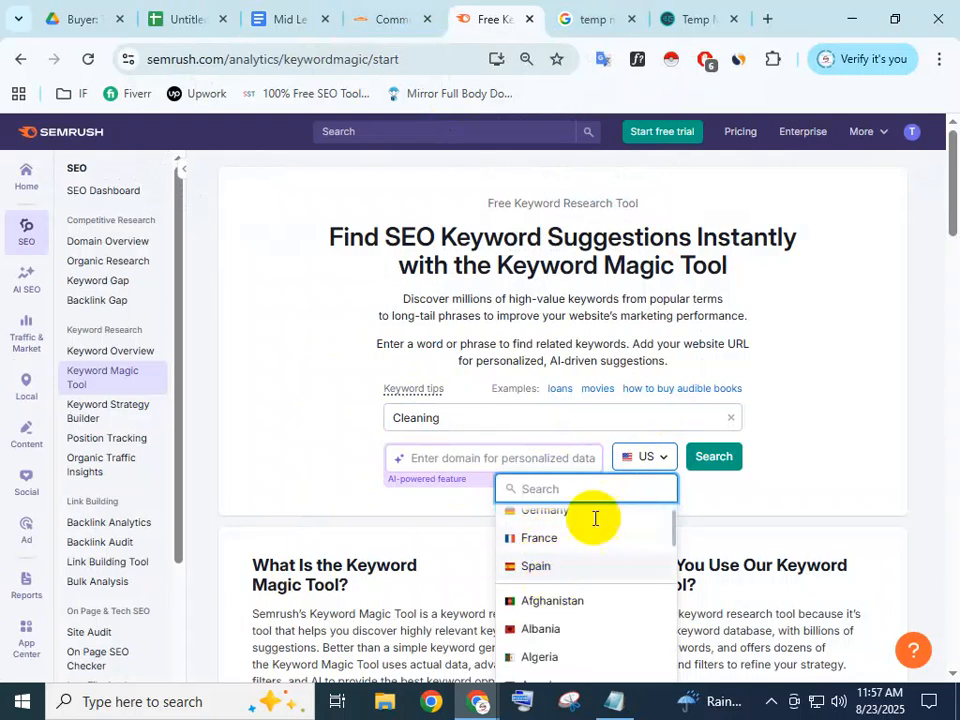
scroll(541, 597, up, 2)
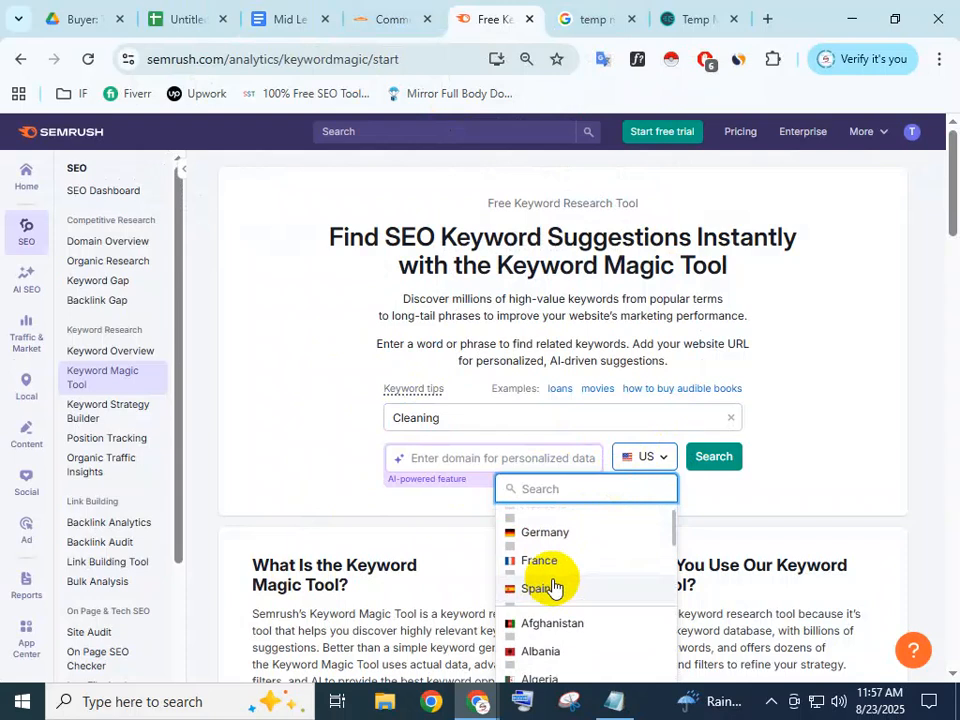
click(598, 520)
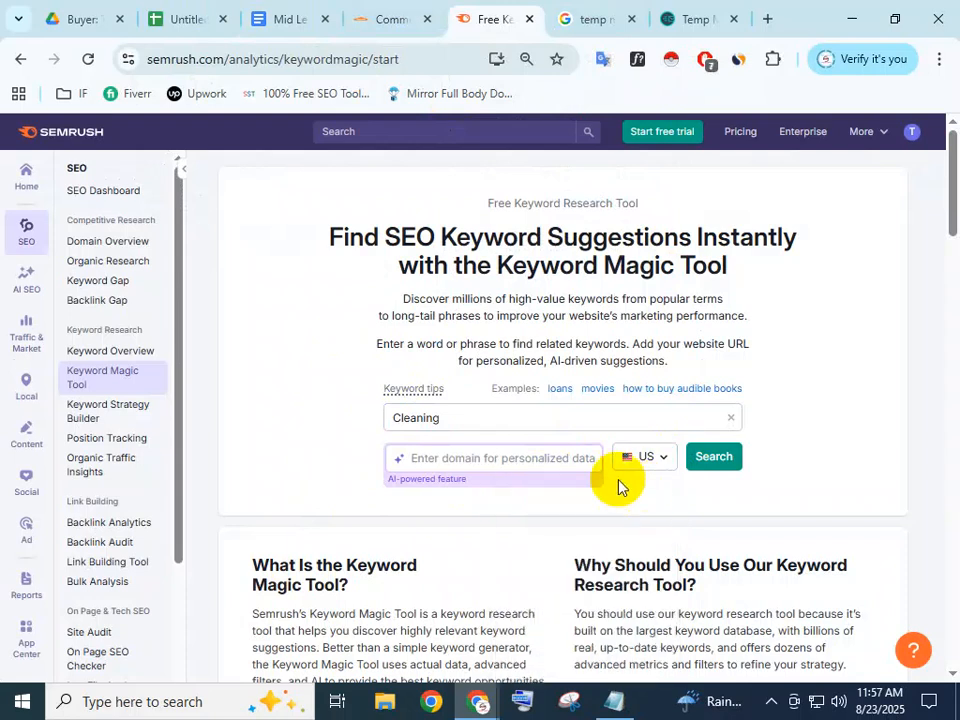
click(514, 415)
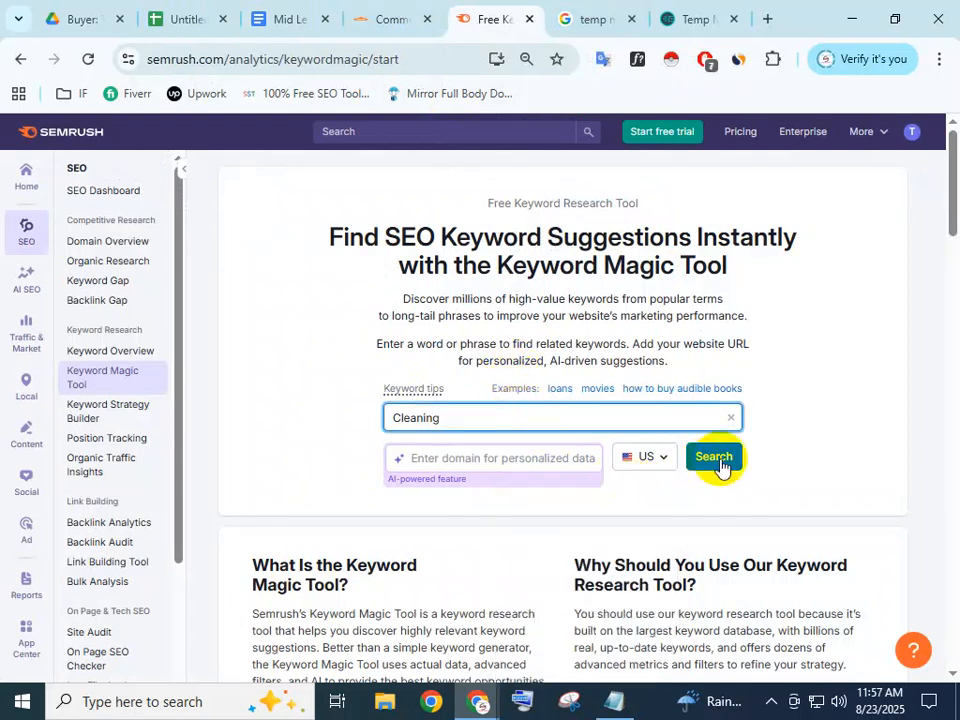
click(482, 460)
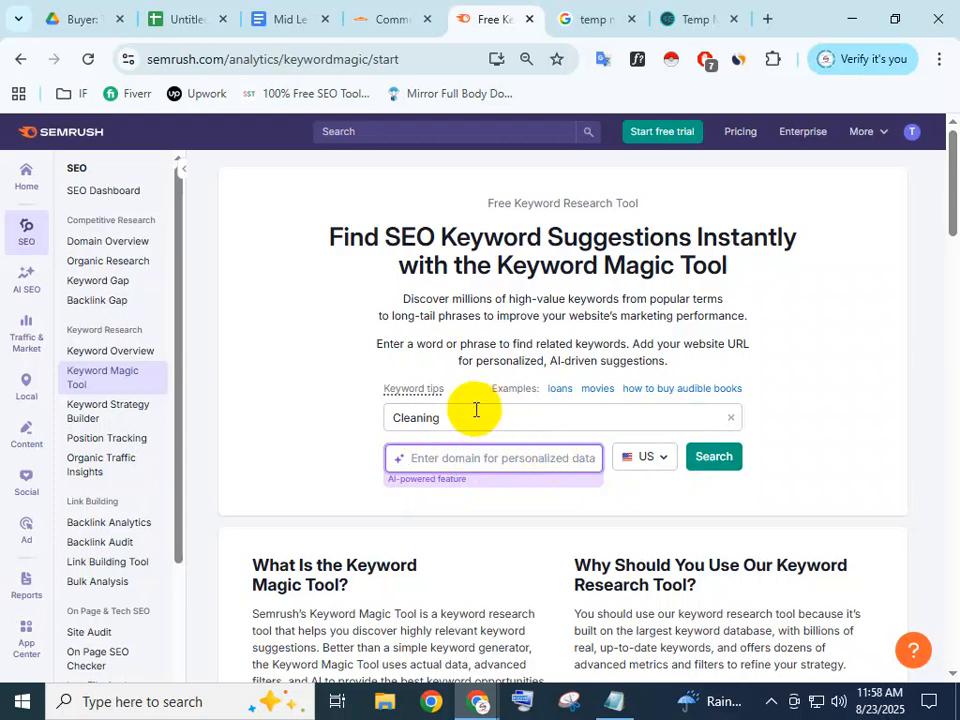
Search Cleaning and review the US results: 3.2M keywords, 49,319,120 volume, 22% average KD
click(713, 476)
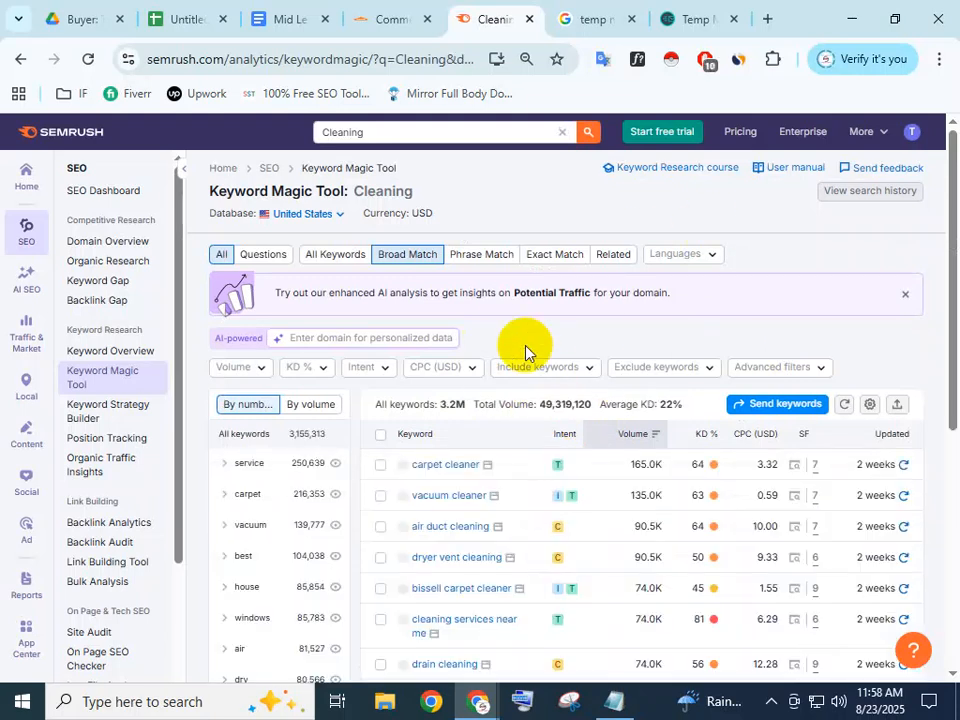
scroll(540, 358, down, 2)
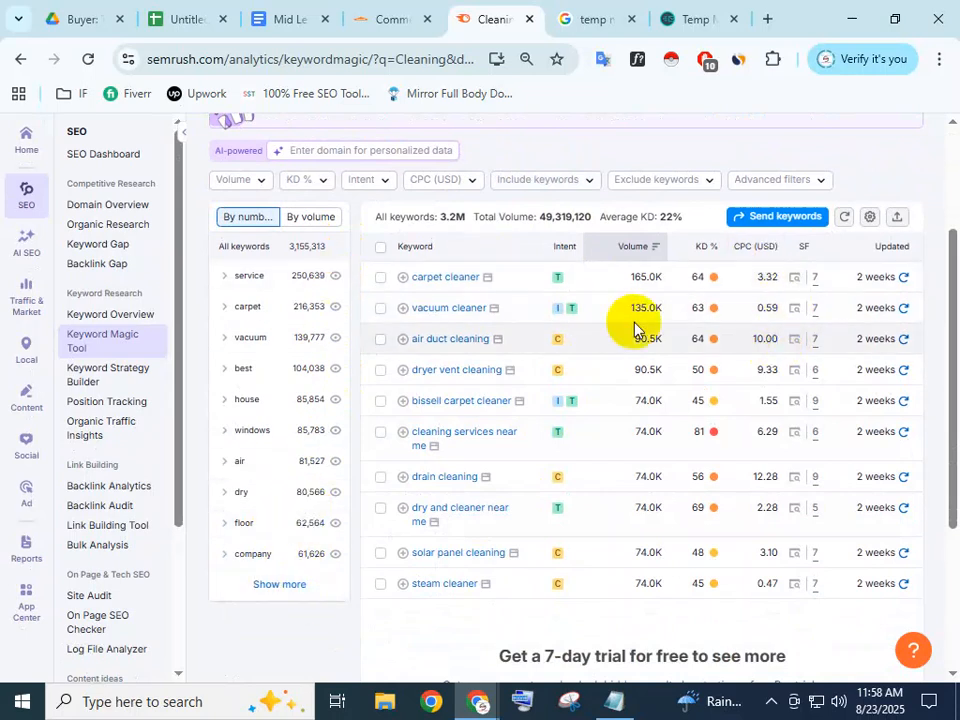
scroll(330, 205, up, 1)
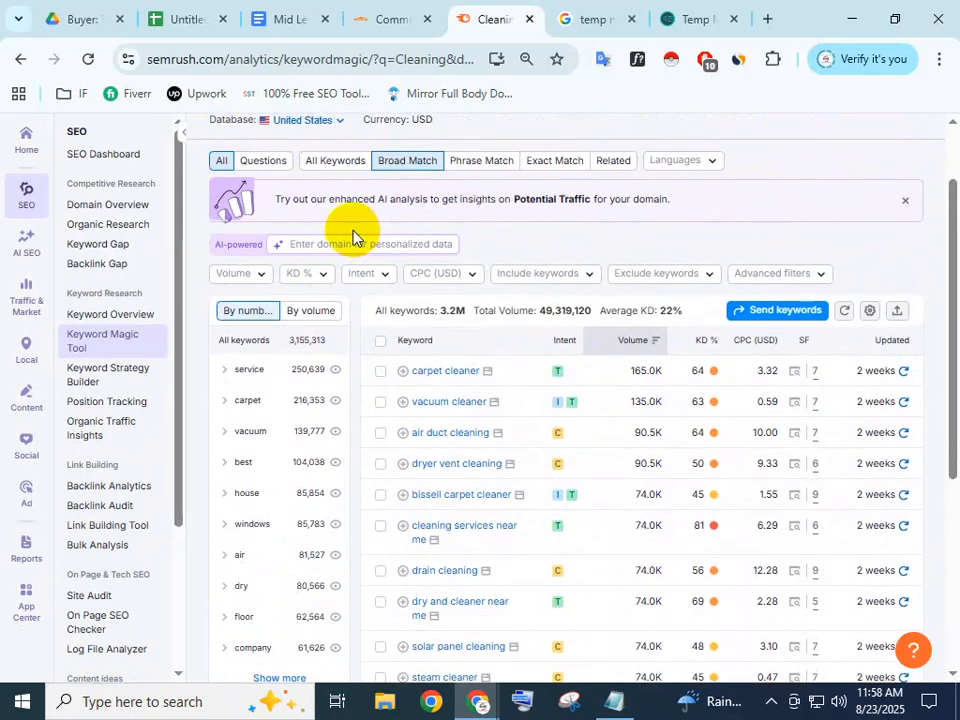
scroll(311, 303, down, 1)
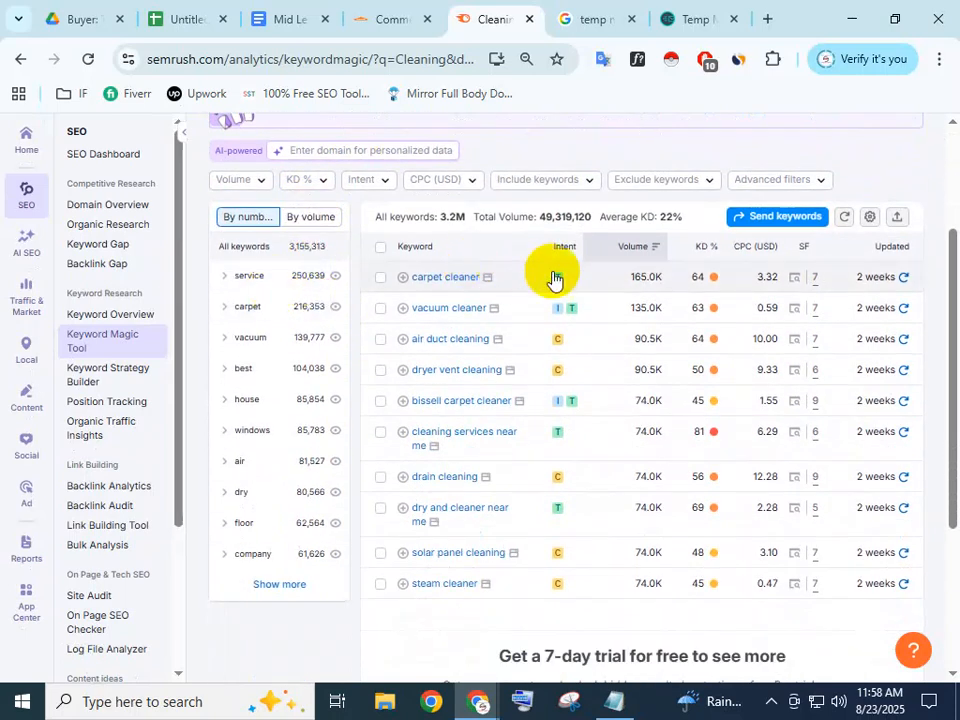
scroll(430, 240, up, 2)
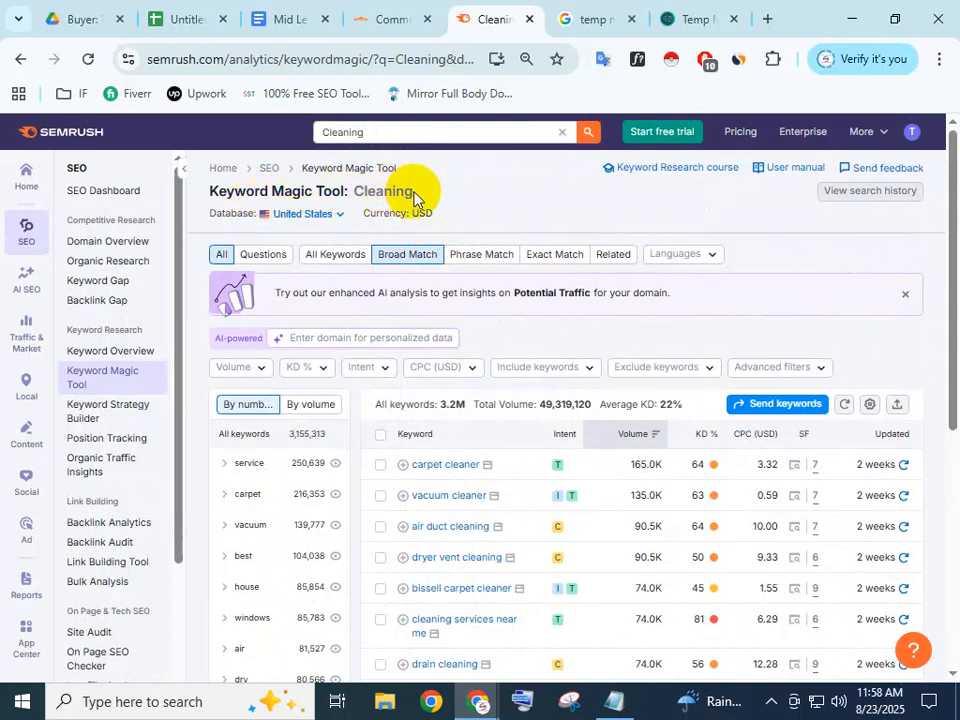
double_click(385, 191)
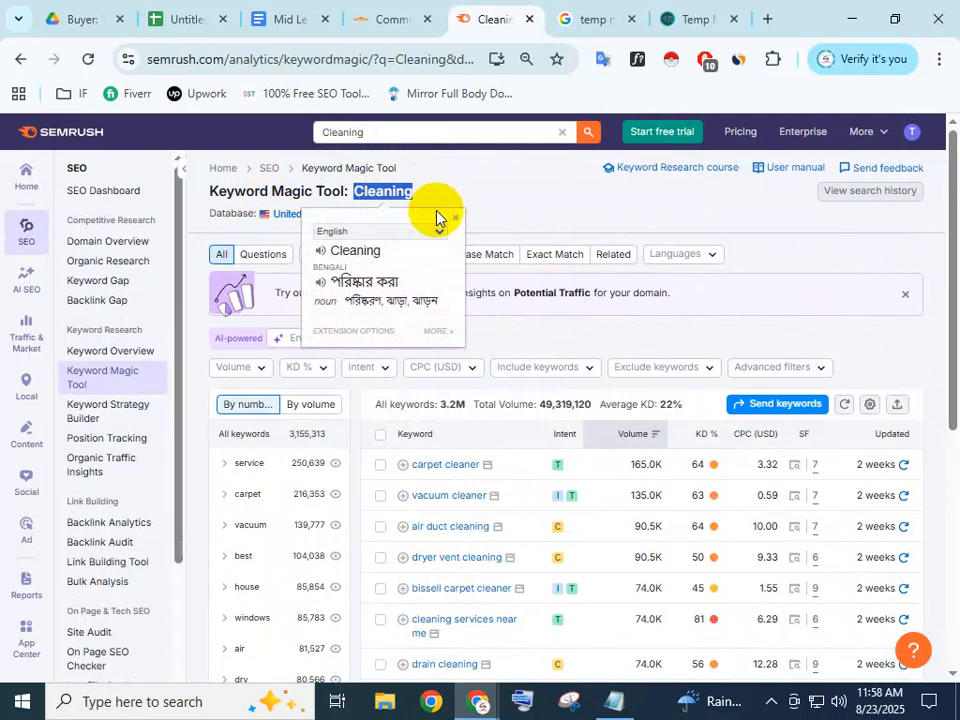
click(460, 214)
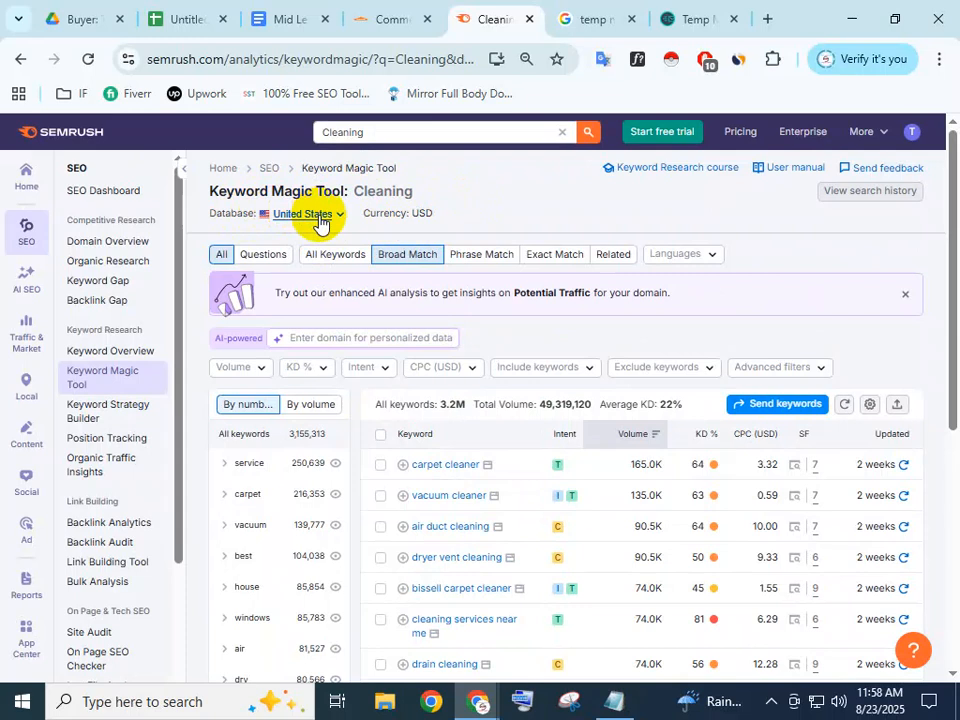
scroll(382, 272, down, 2)
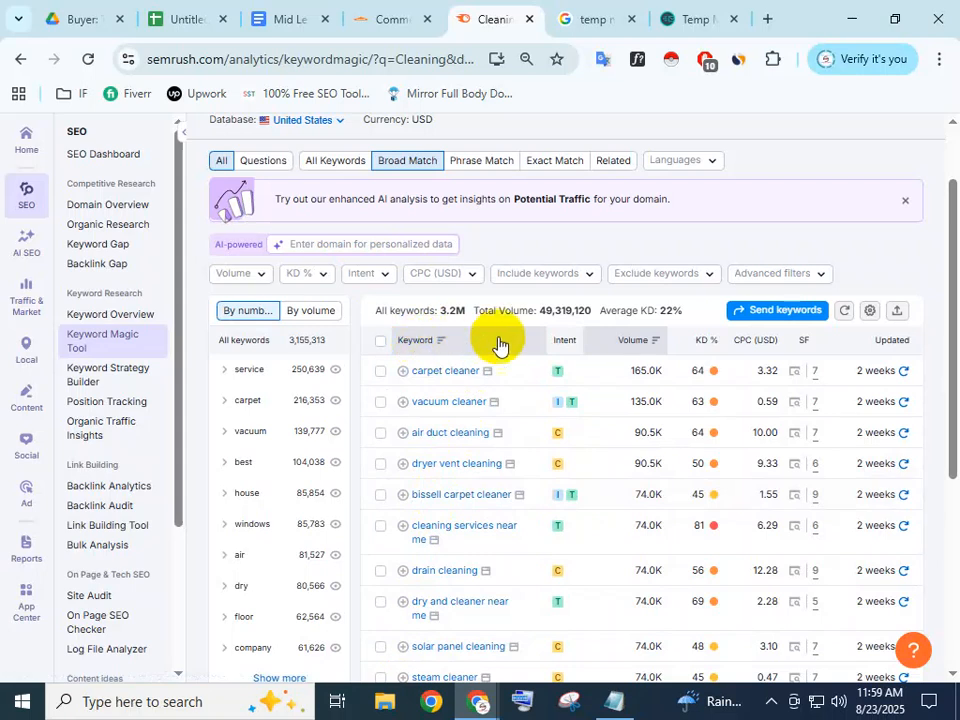
double_click(565, 341)
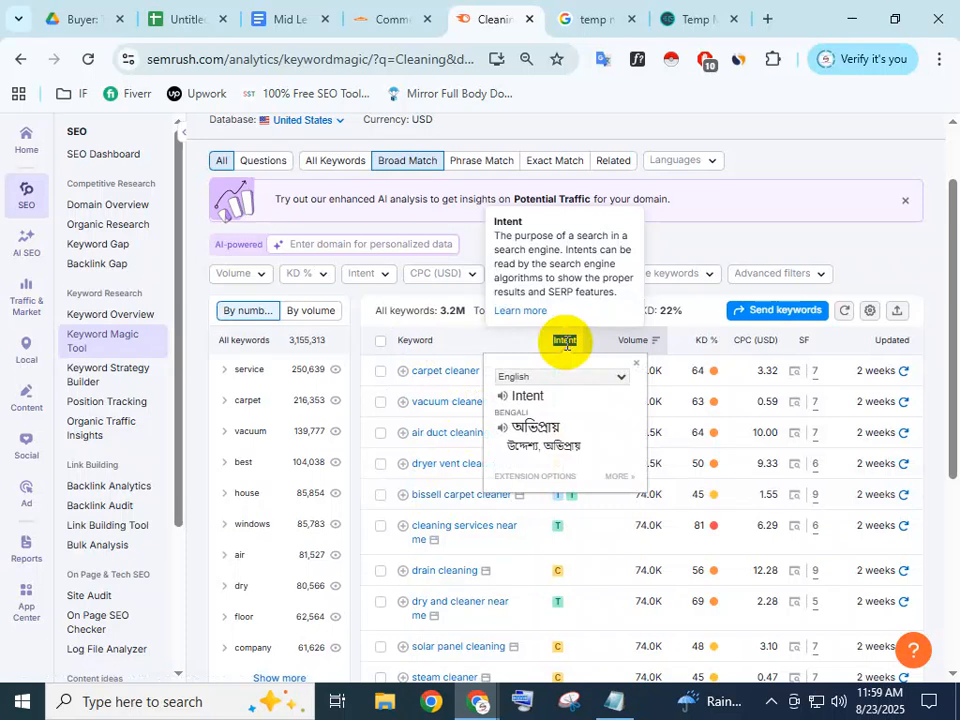
click(566, 343)
double_click(565, 342)
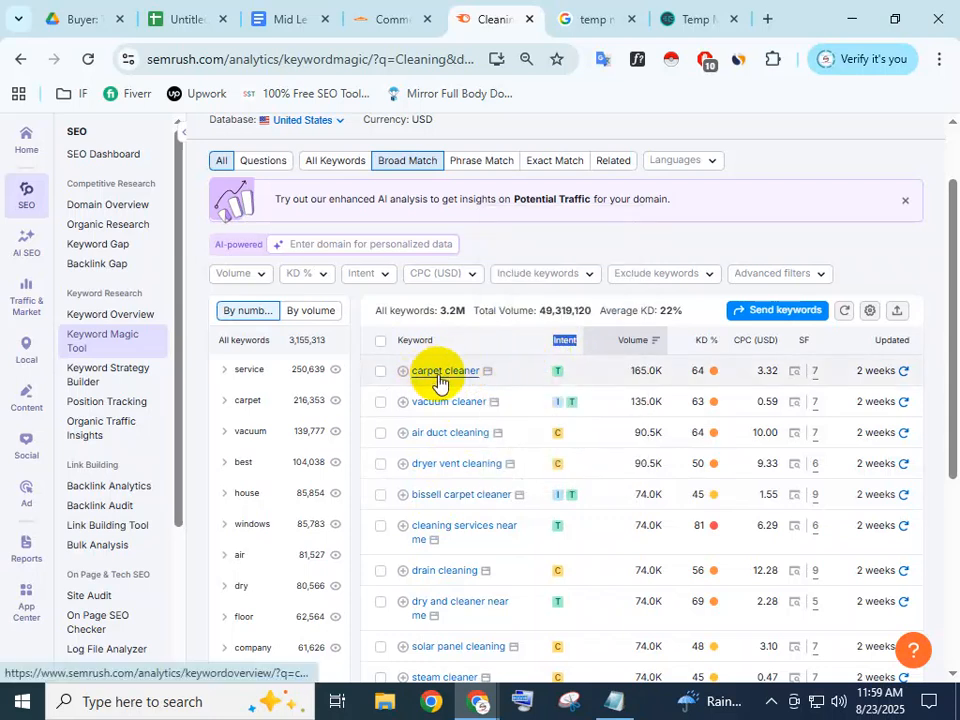
mouse_move(558, 377)
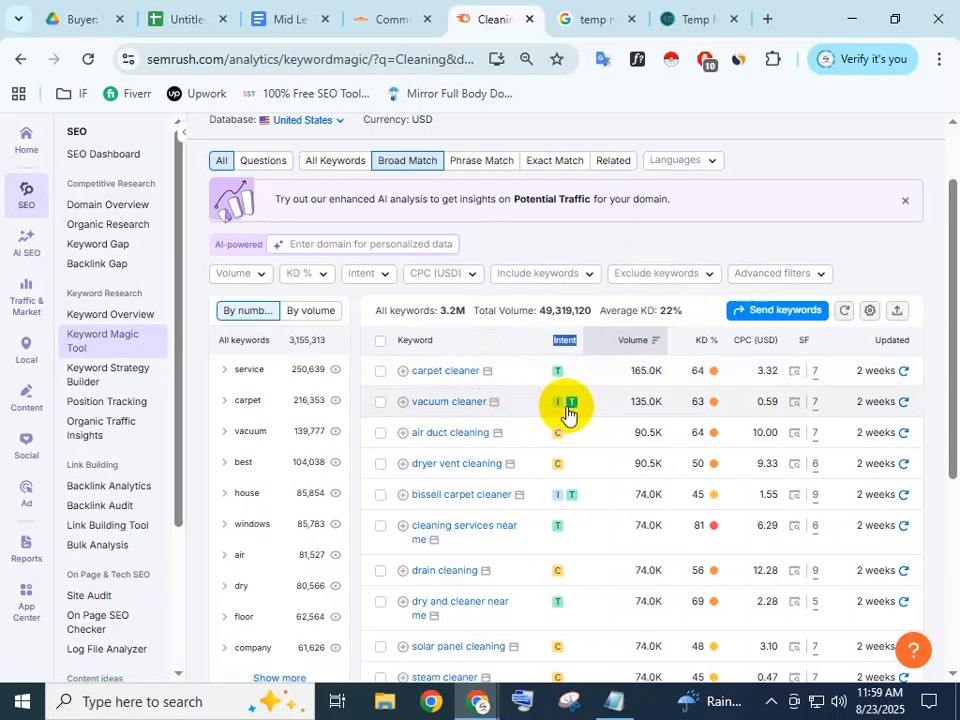
mouse_move(556, 413)
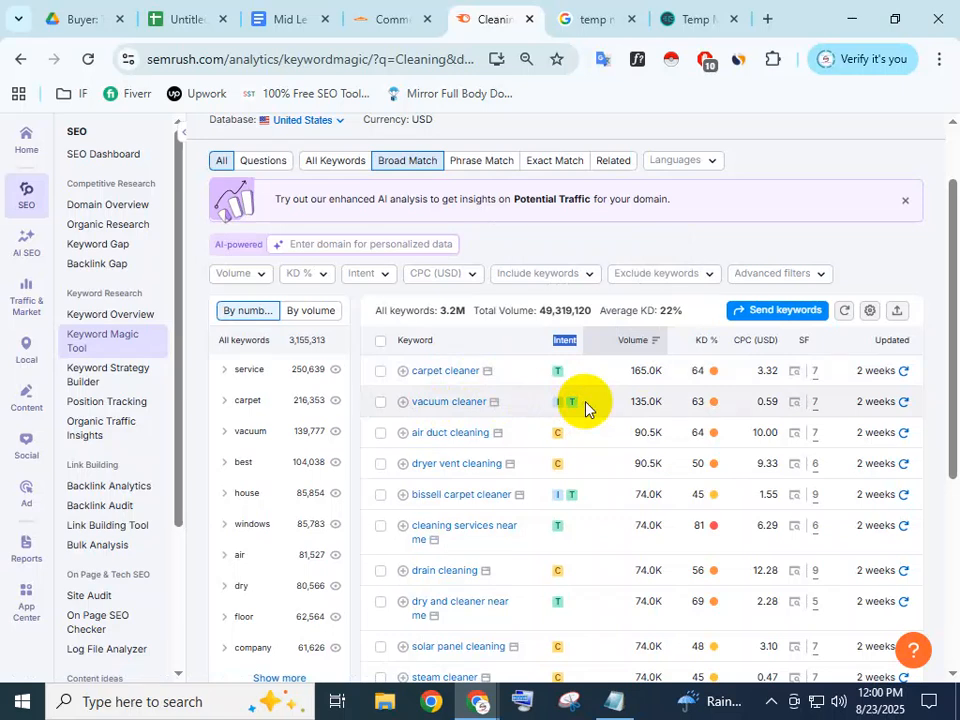
click(585, 408)
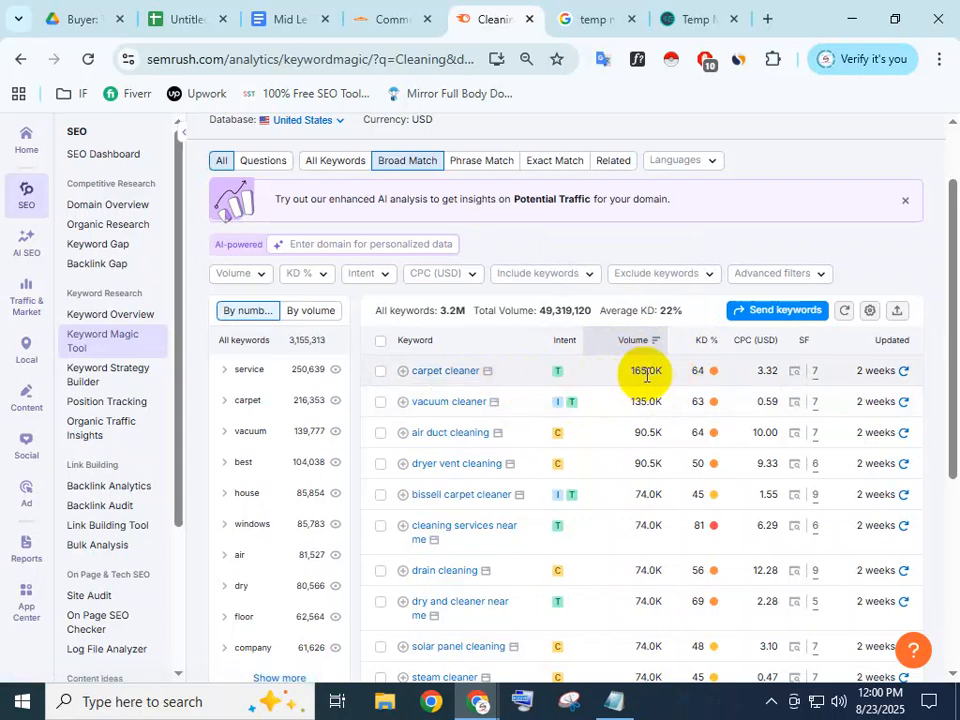
mouse_move(710, 374)
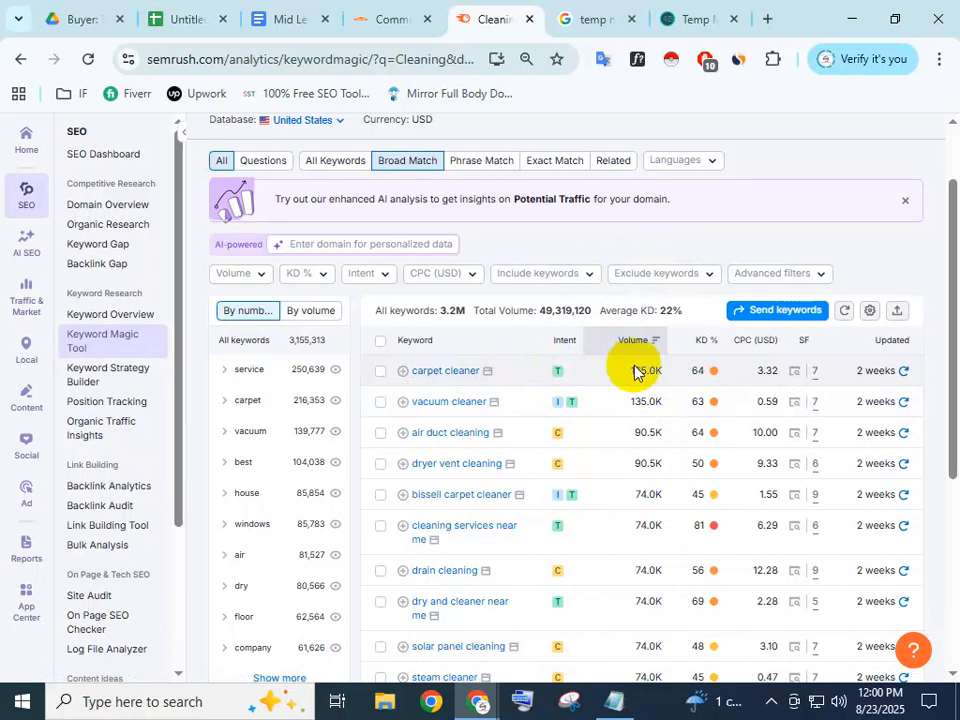
drag(858, 375, 908, 373)
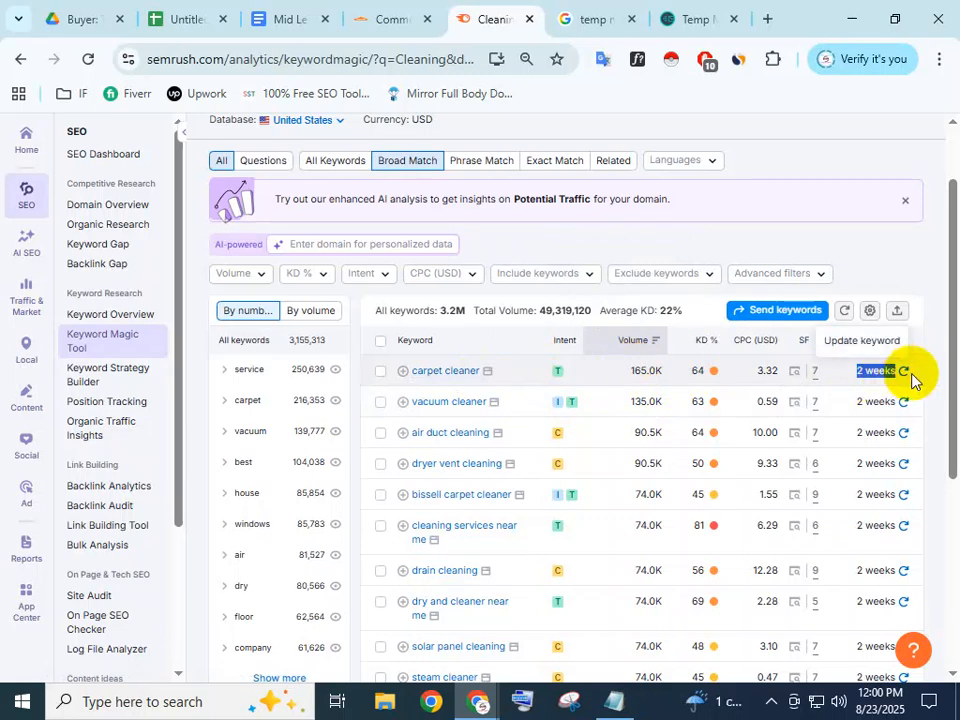
click(655, 372)
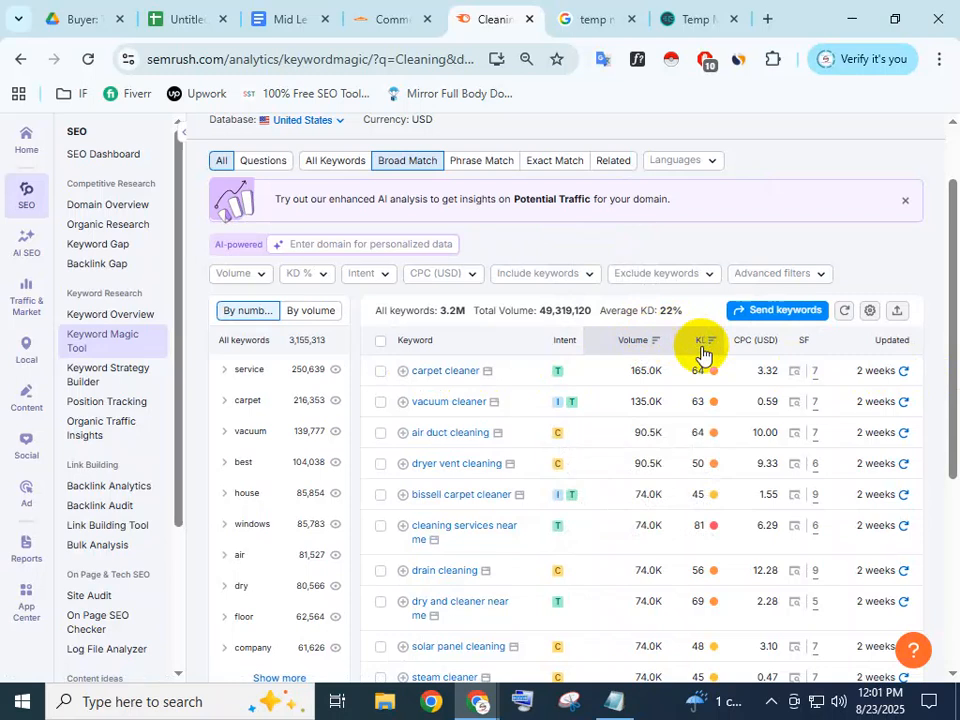
mouse_move(704, 374)
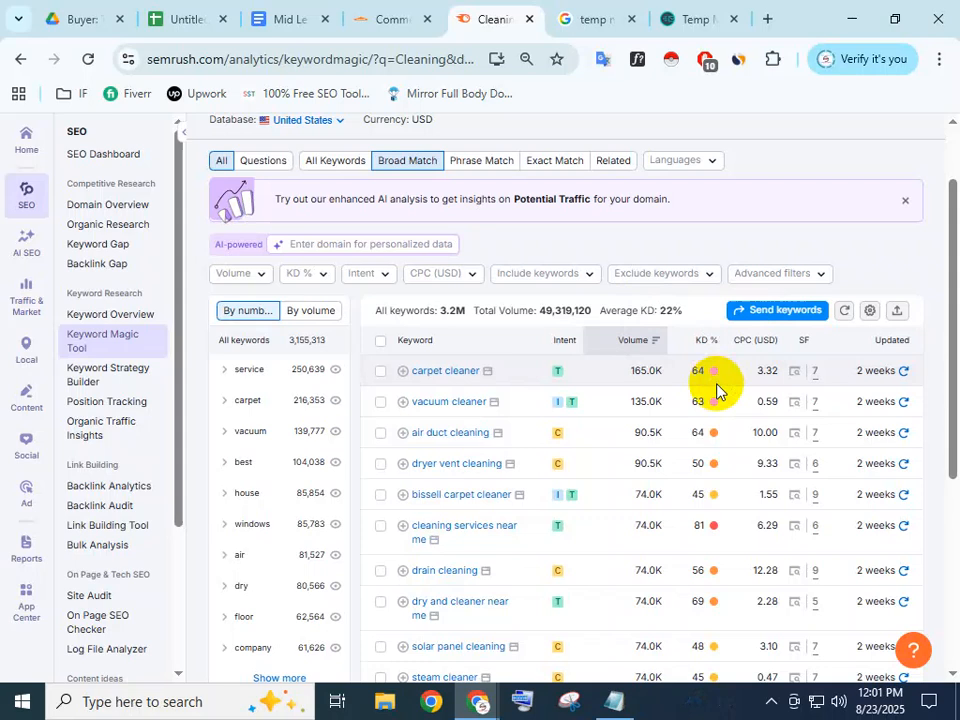
scroll(718, 390, down, 2)
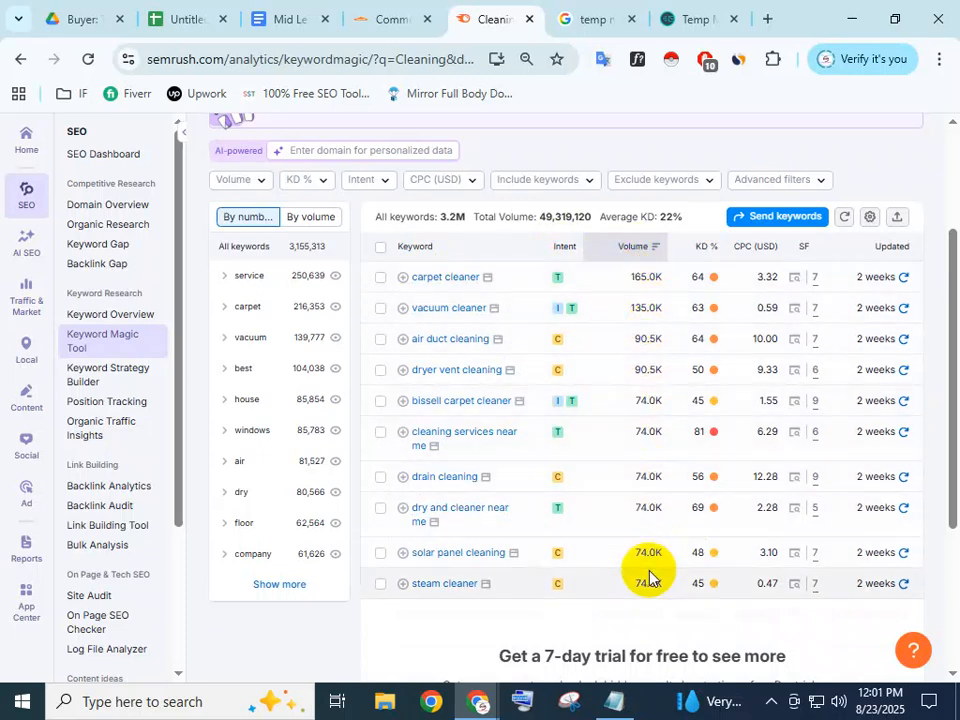
mouse_move(708, 254)
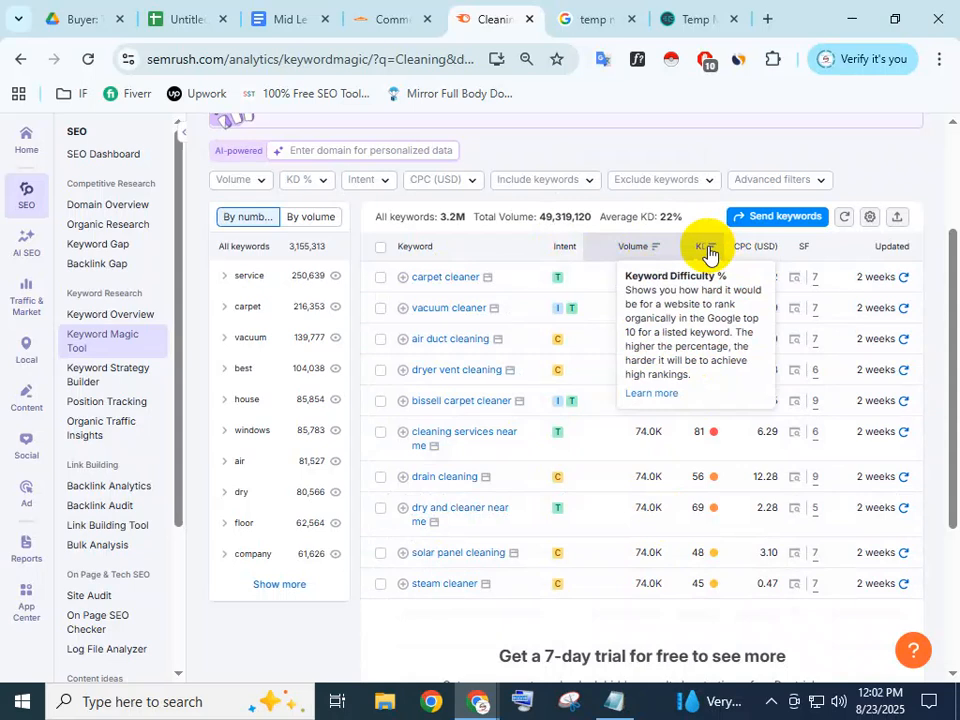
mouse_move(694, 276)
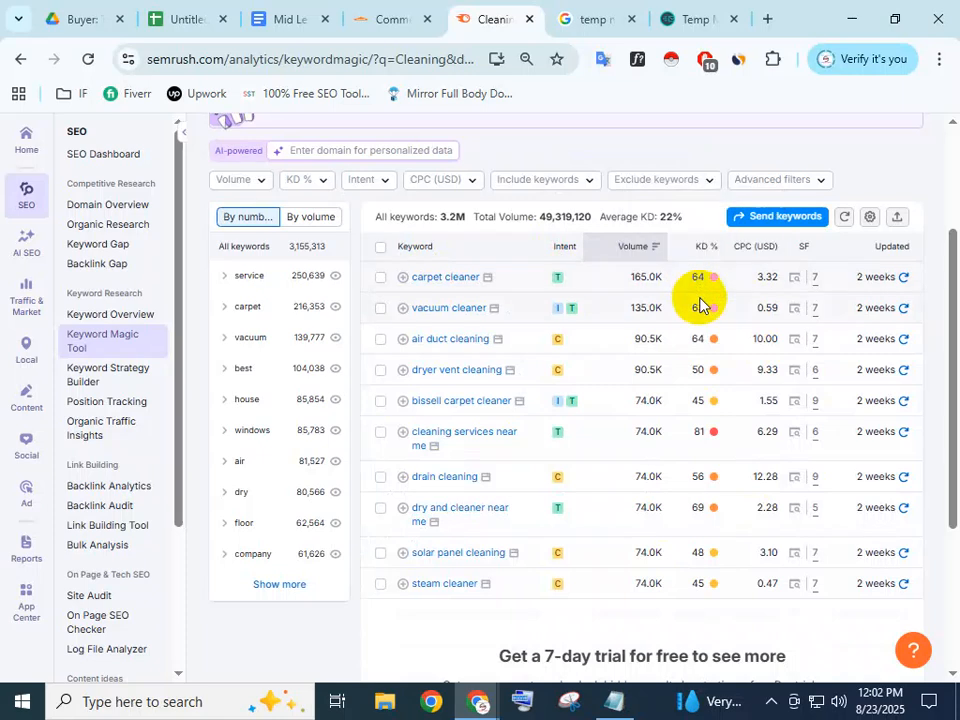
mouse_move(701, 318)
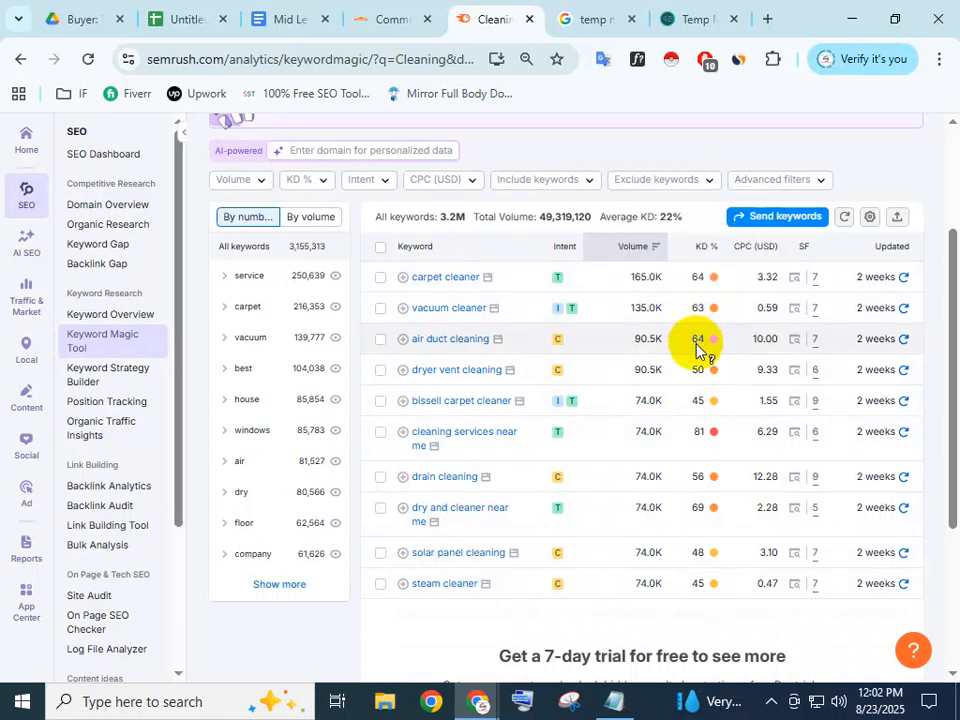
mouse_move(696, 345)
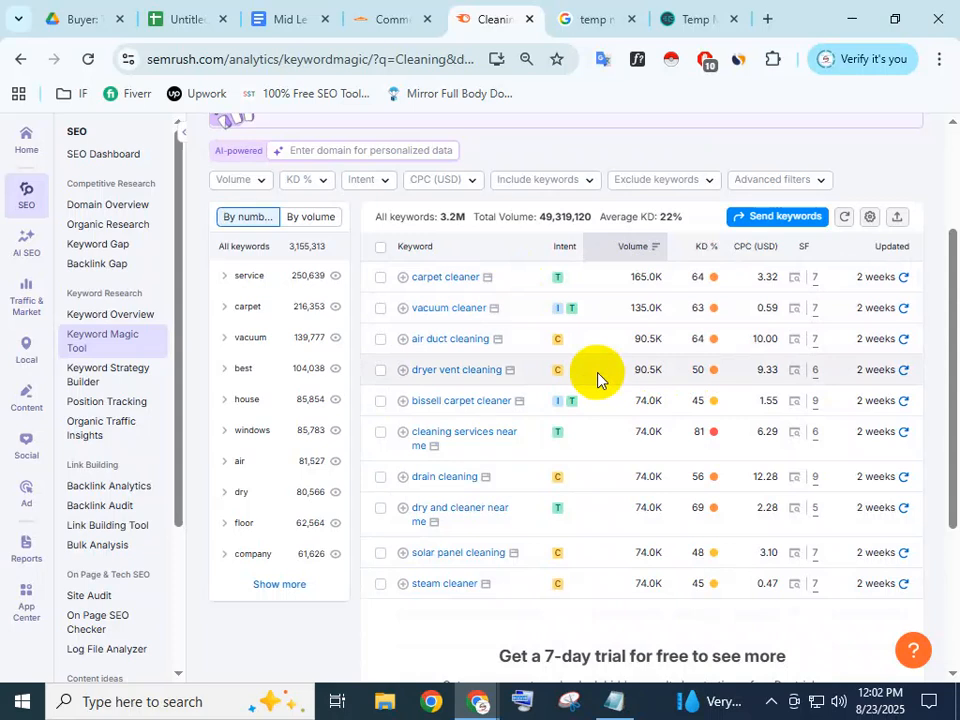
scroll(354, 272, up, 1)
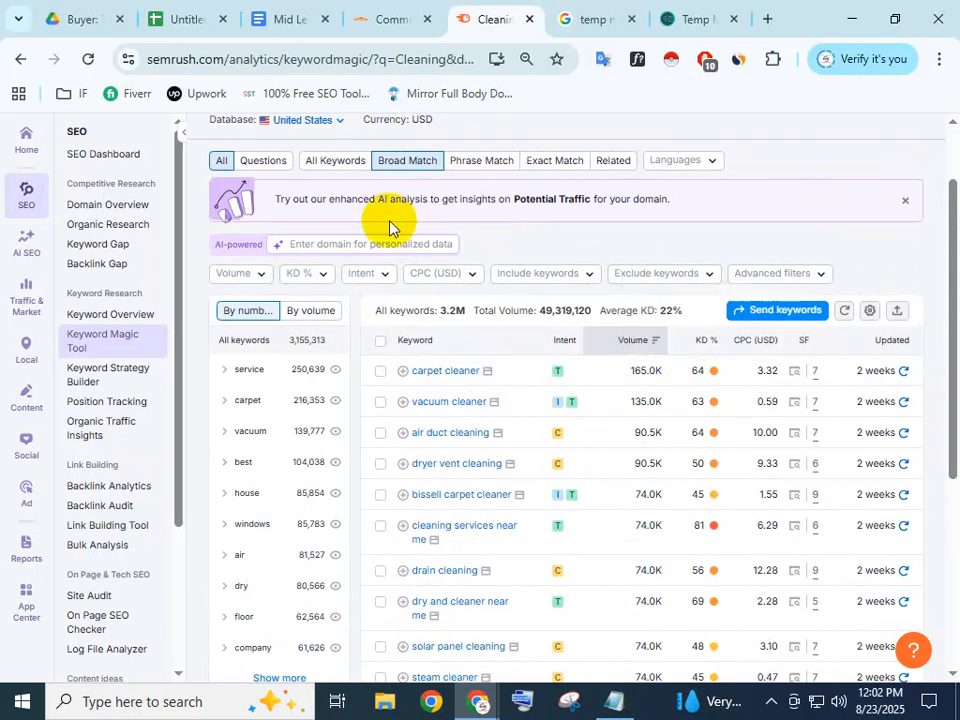
Filter the Cleaning results to KD Possible, leaving 43.5K keywords averaging 36% KD
click(320, 284)
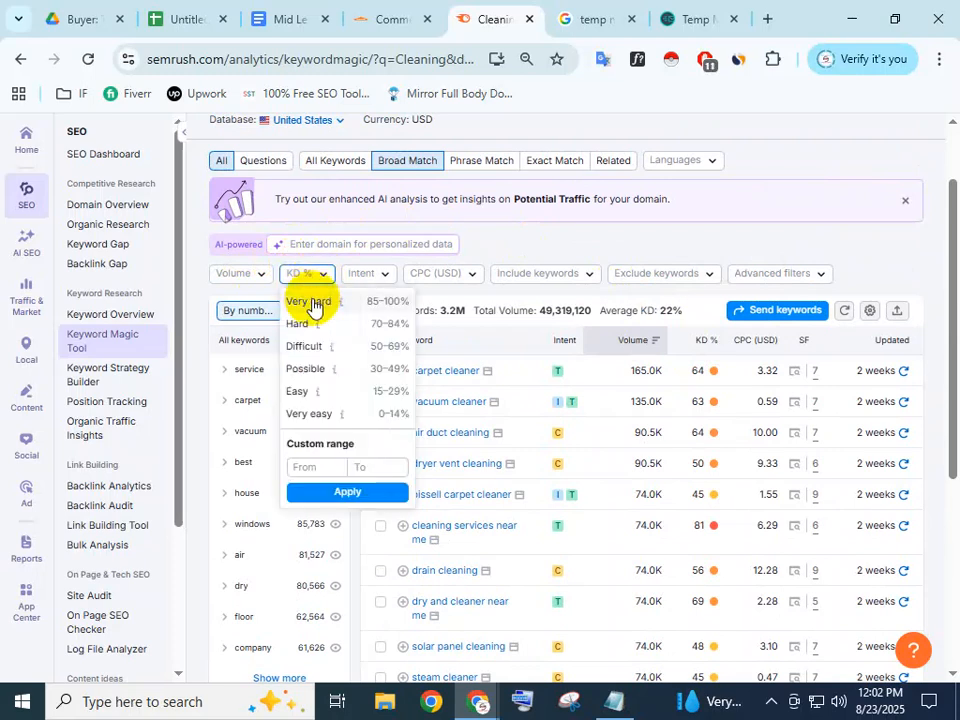
click(310, 369)
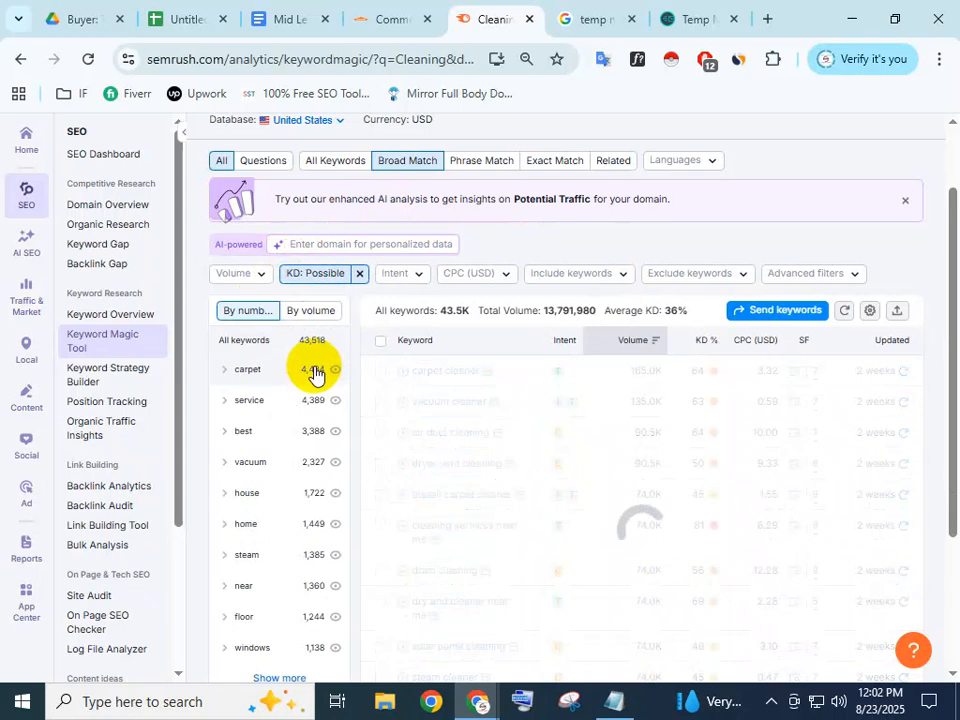
scroll(316, 374, up, 1)
scroll(725, 392, down, 1)
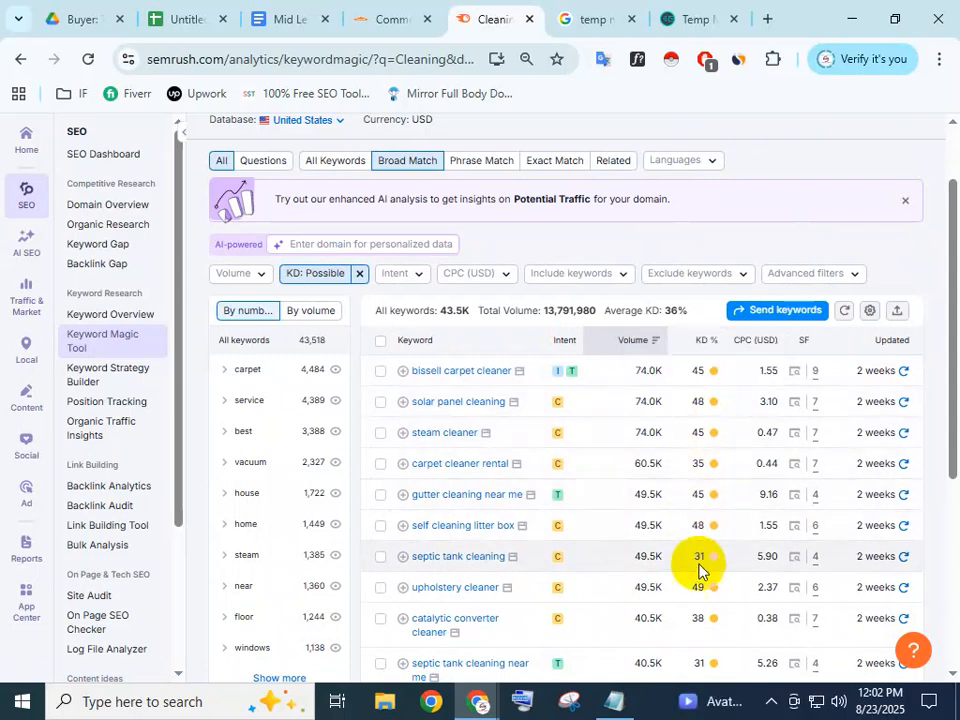
mouse_move(718, 527)
scroll(718, 527, down, 1)
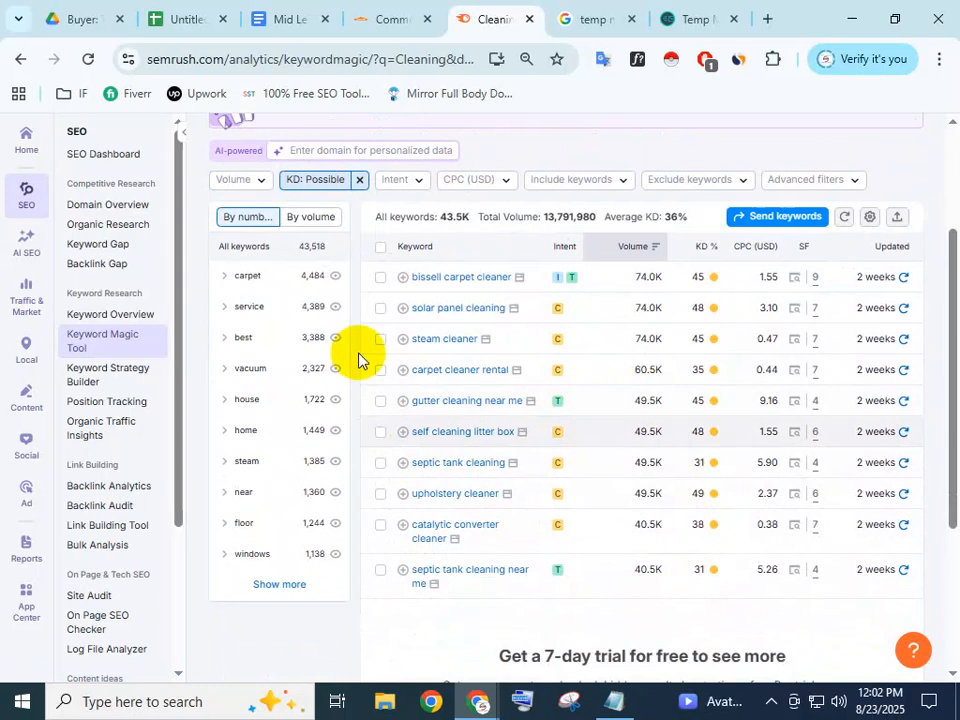
Switch to the Keyword Research | SEO spreadsheet and select B5, row 1's Keyword cell
click(178, 14)
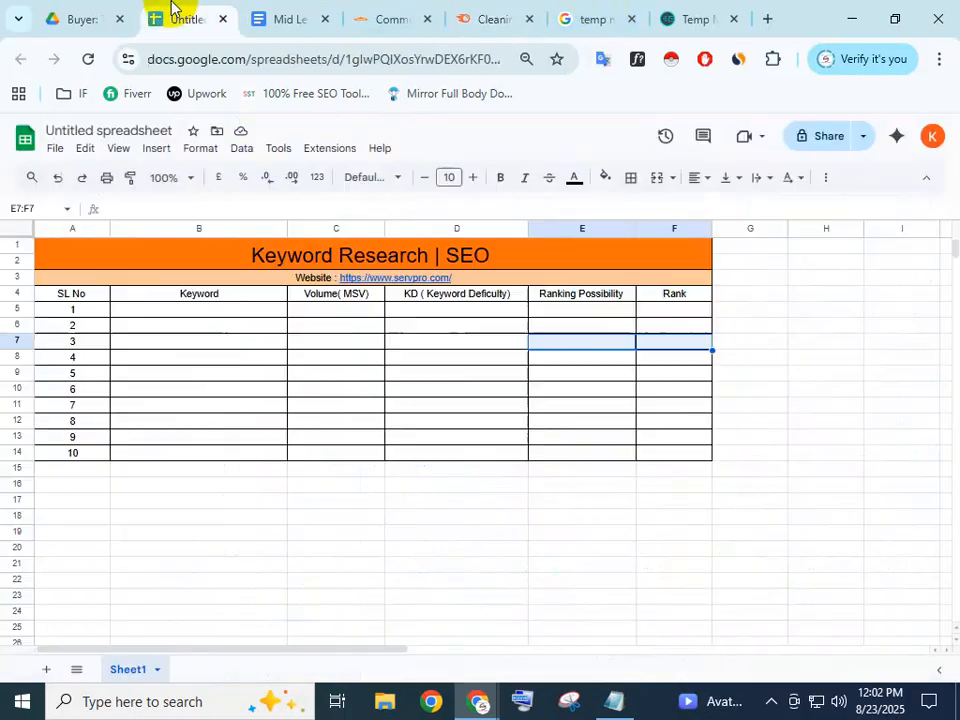
click(162, 480)
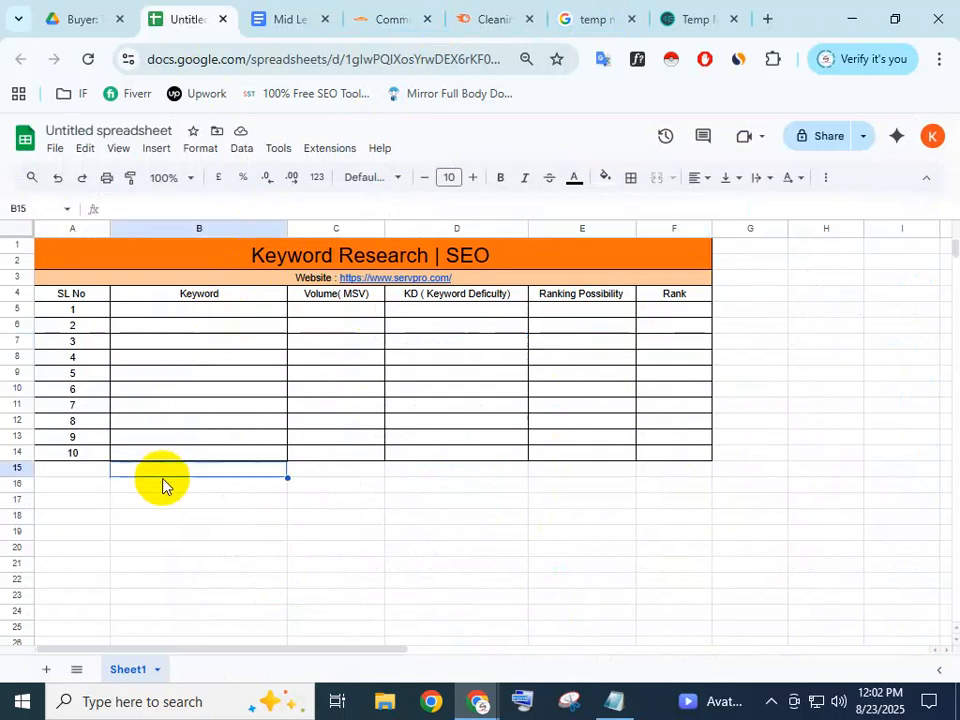
click(175, 311)
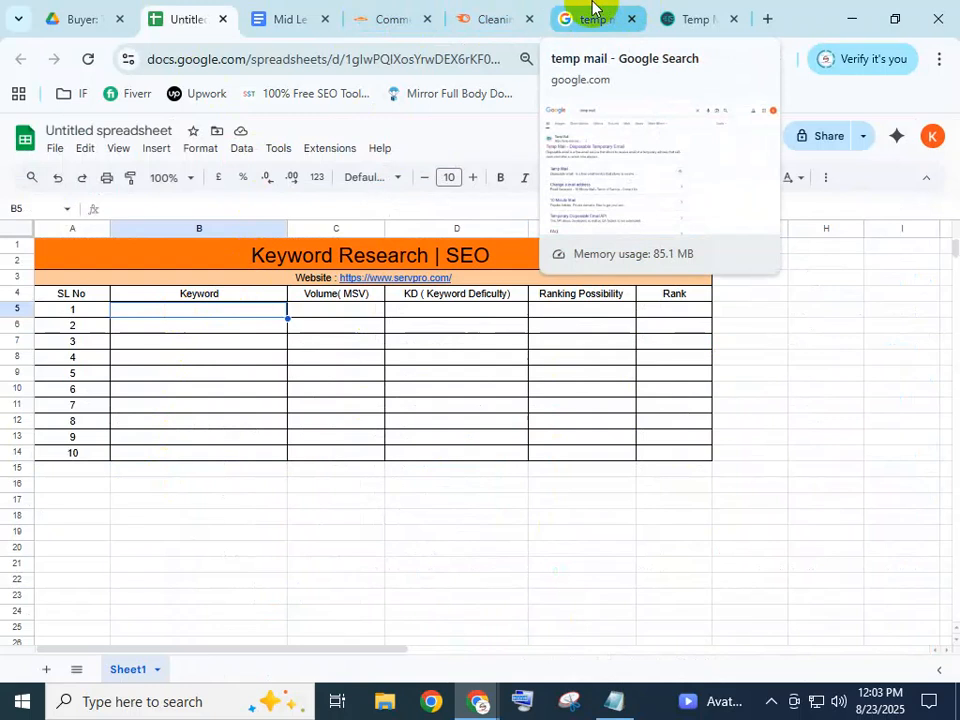
Return to Semrush's Cleaning results filtered to KD: Possible
click(497, 16)
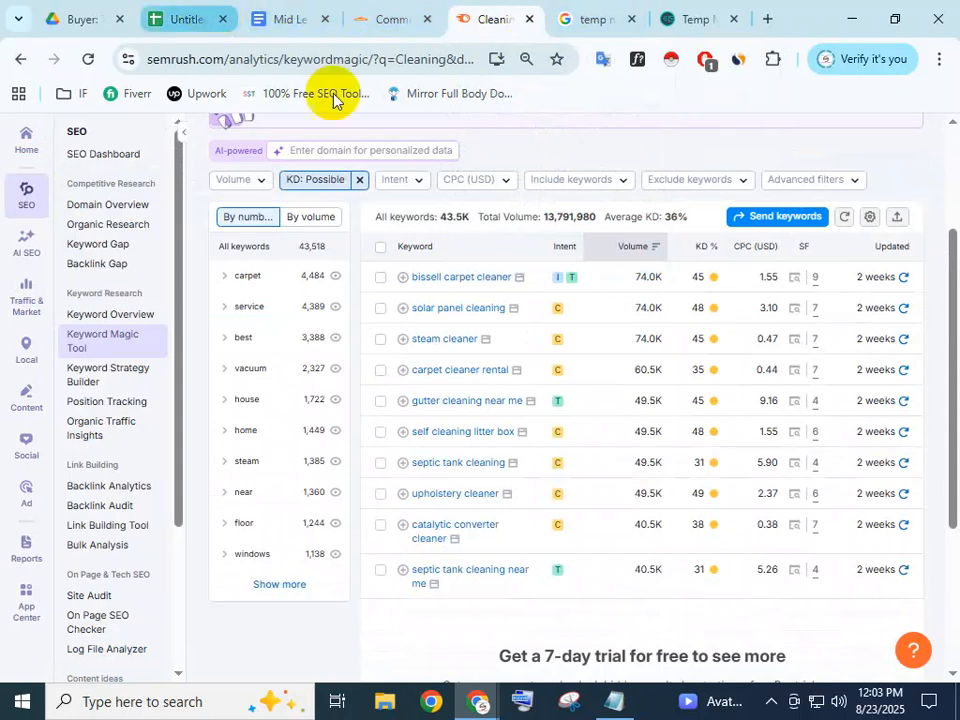
mouse_move(709, 285)
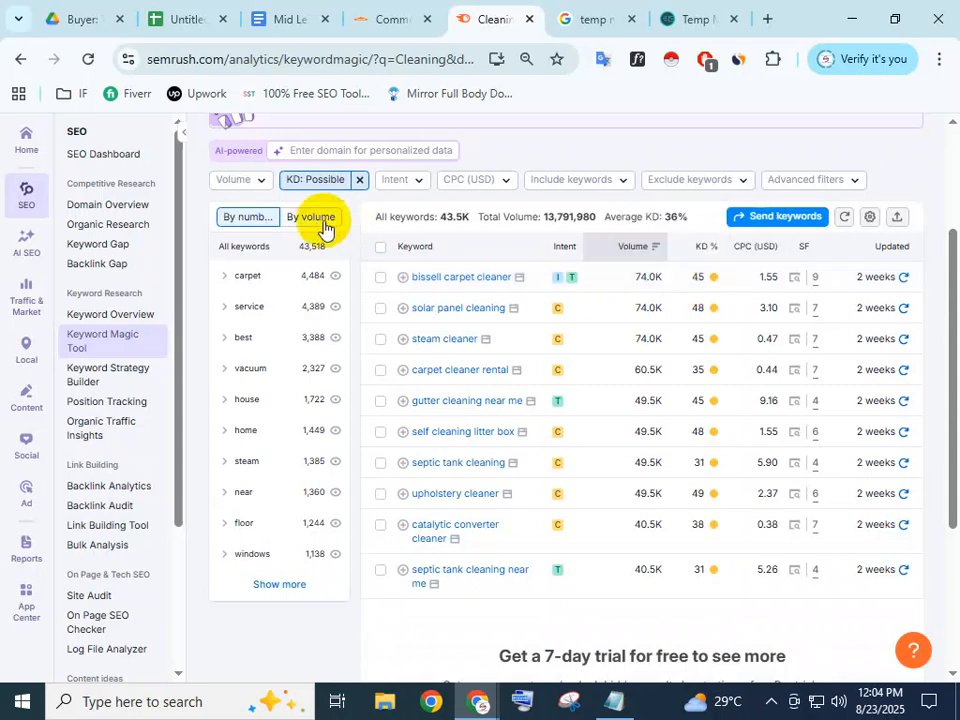
Clear the KD: Possible filter and bring up the KD % range choices
click(360, 186)
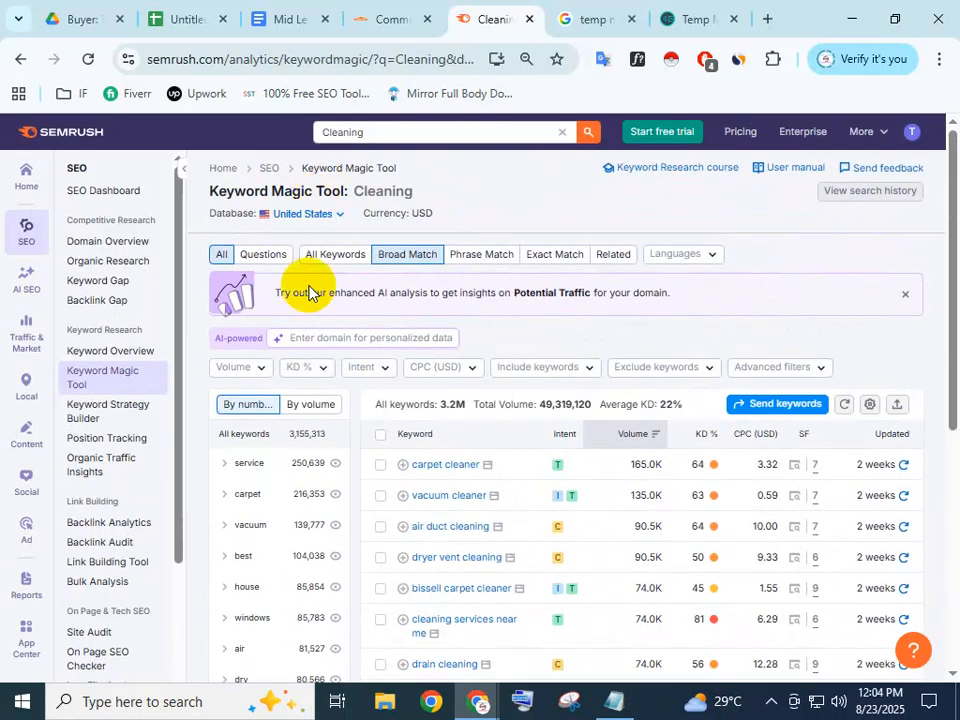
click(322, 367)
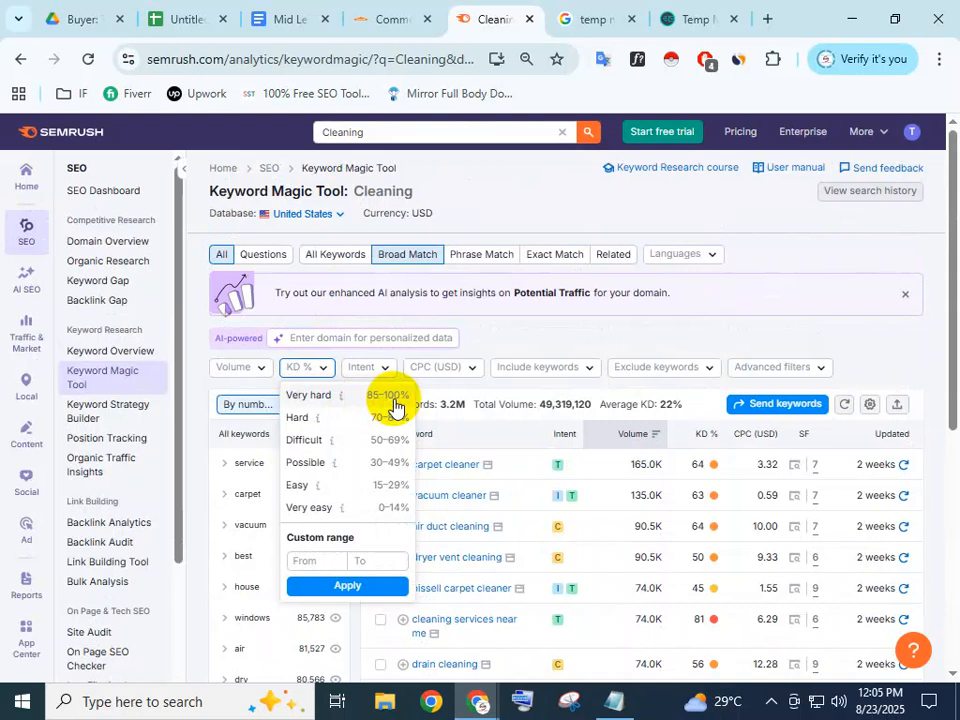
Apply the Easy KD filter and copy the top keyword, 'fuel injector cleaner'
click(343, 494)
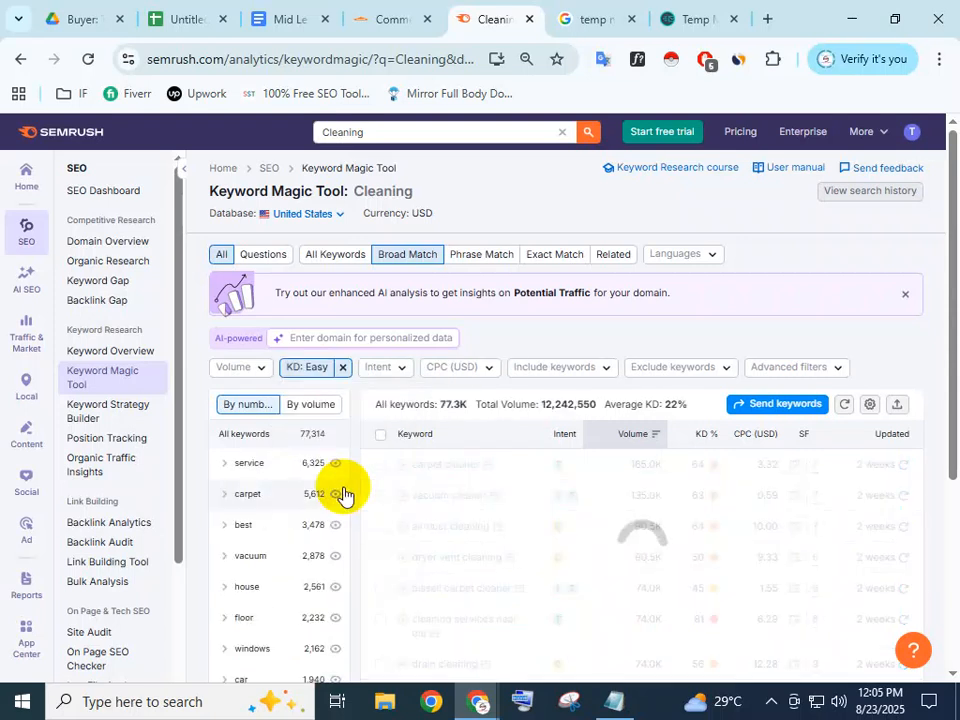
scroll(460, 510, down, 2)
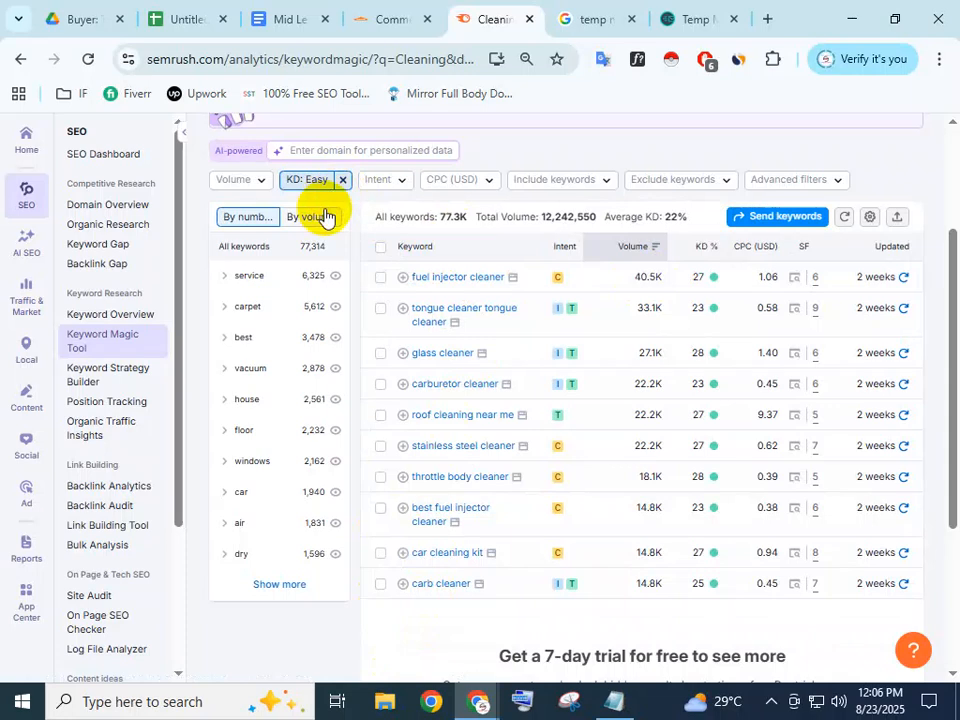
drag(507, 285, 413, 286)
right_click(413, 282)
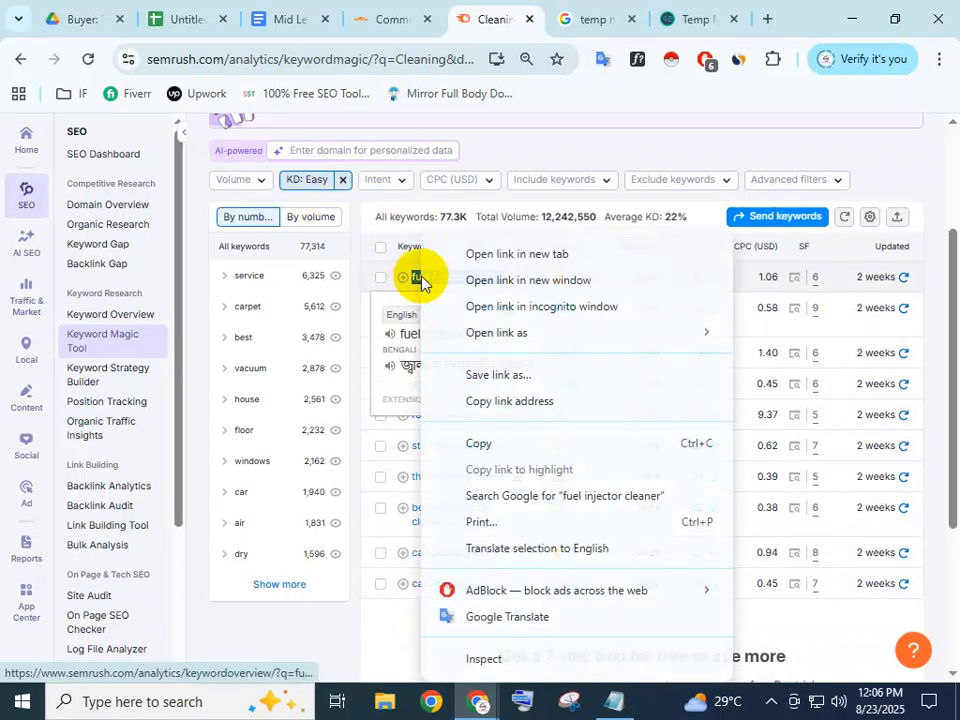
click(500, 445)
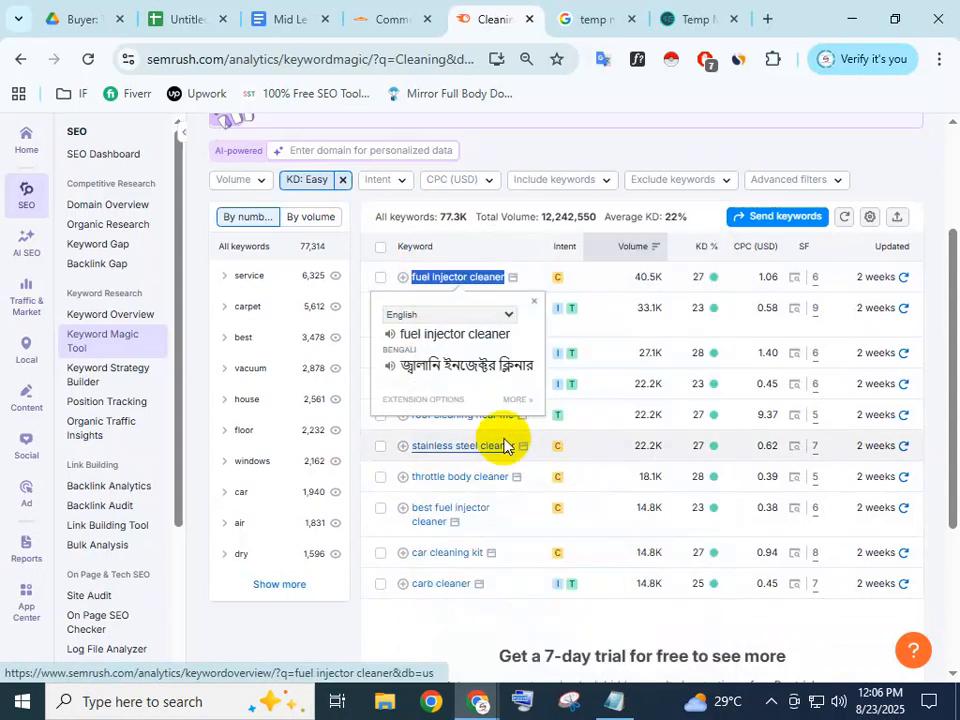
click(183, 18)
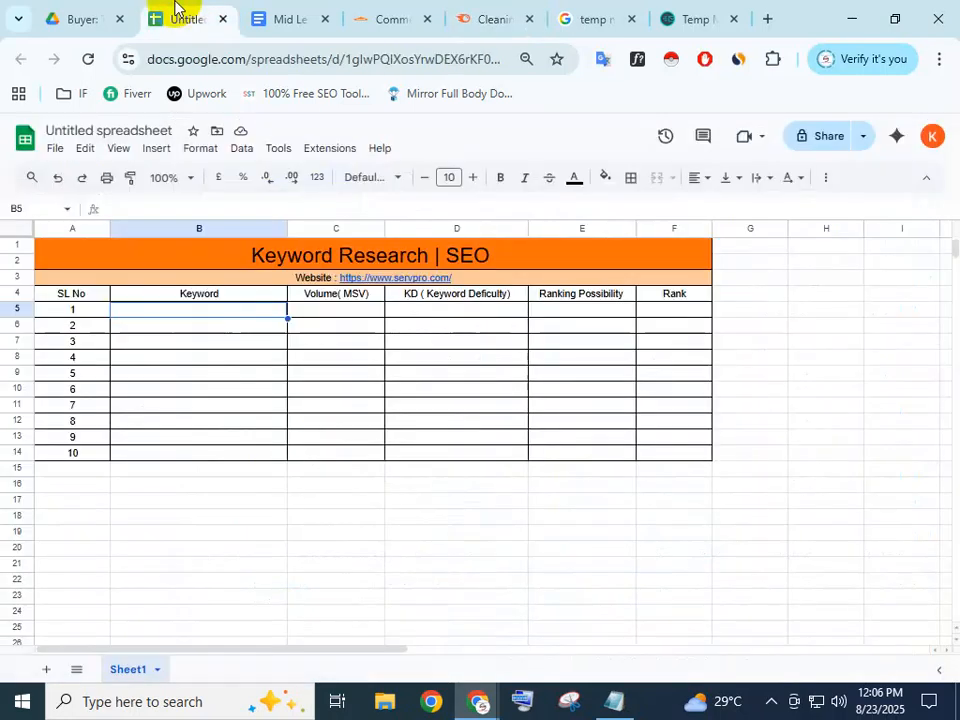
Paste the copied 'fuel injector cleaner' keyword into cell B5
double_click(176, 310)
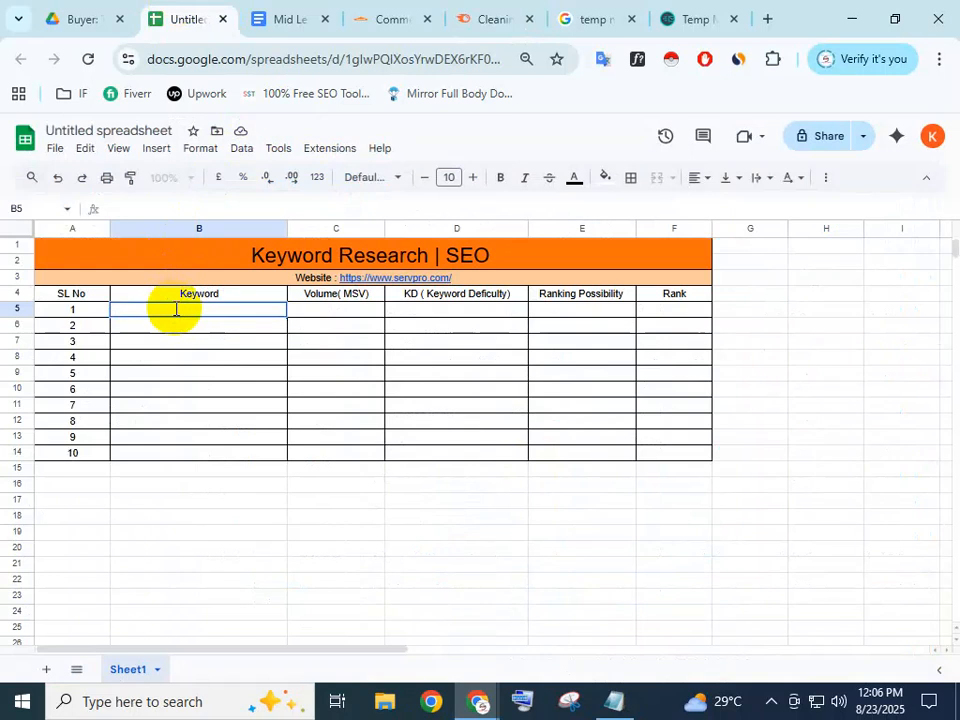
click(219, 359)
click(208, 310)
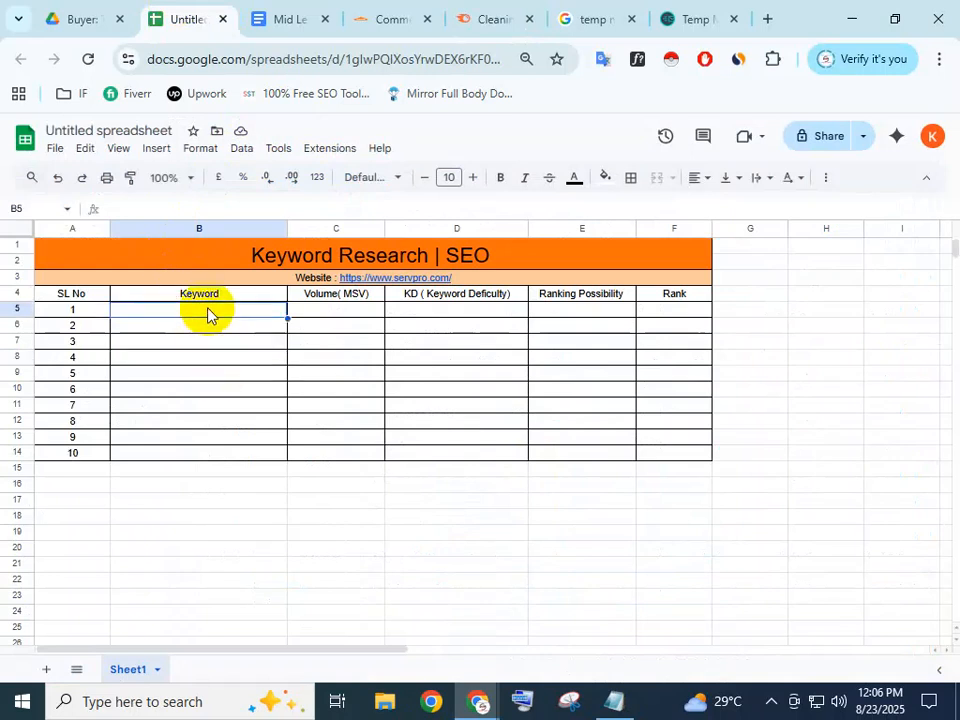
key(ctrl+v)
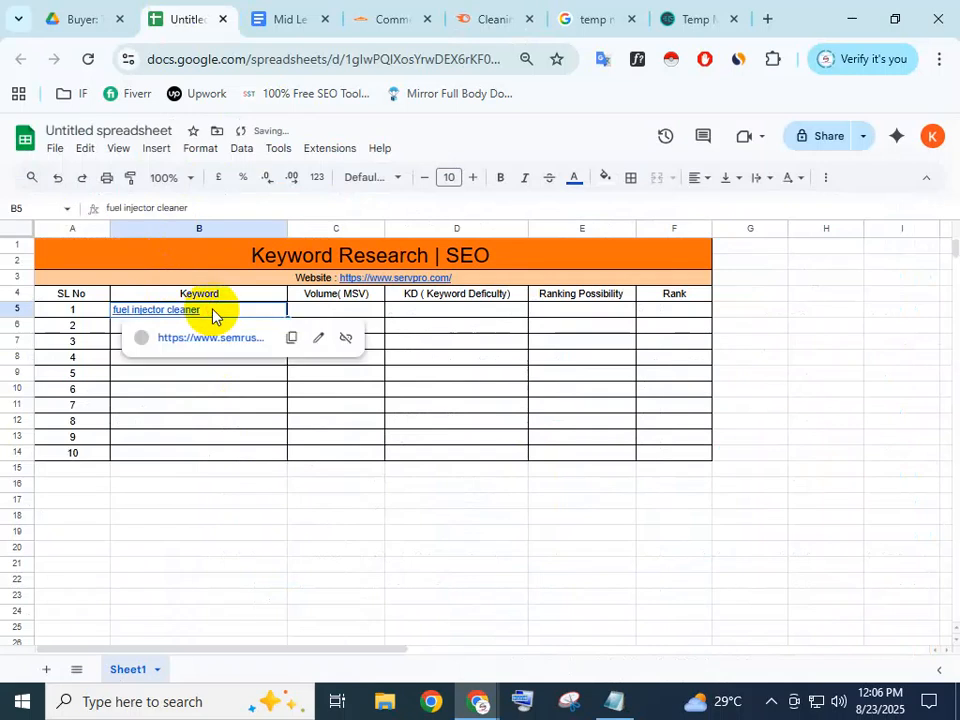
click(422, 375)
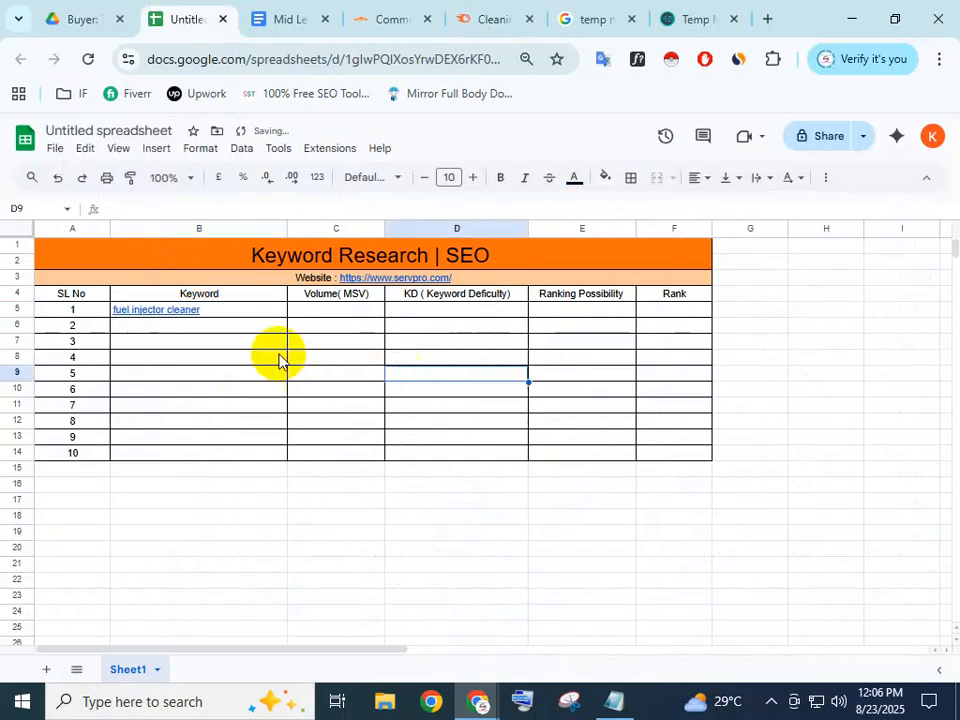
Replace B5's hyperlinked keyword with plain-text 'fuel injector cleaner'
double_click(240, 311)
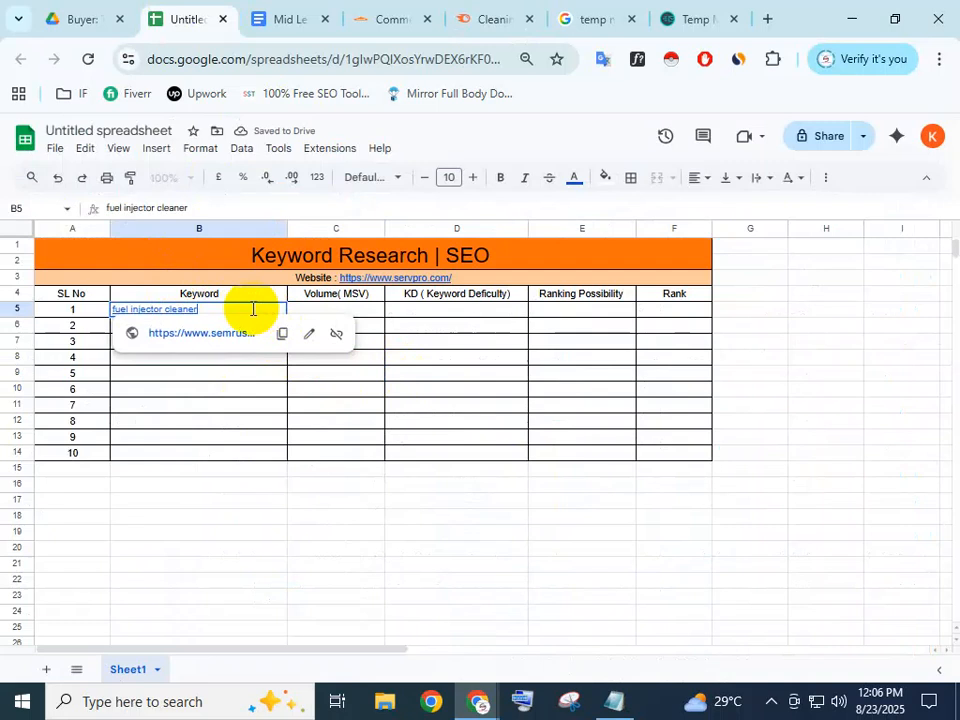
drag(251, 308, 108, 322)
key(BackSpace)
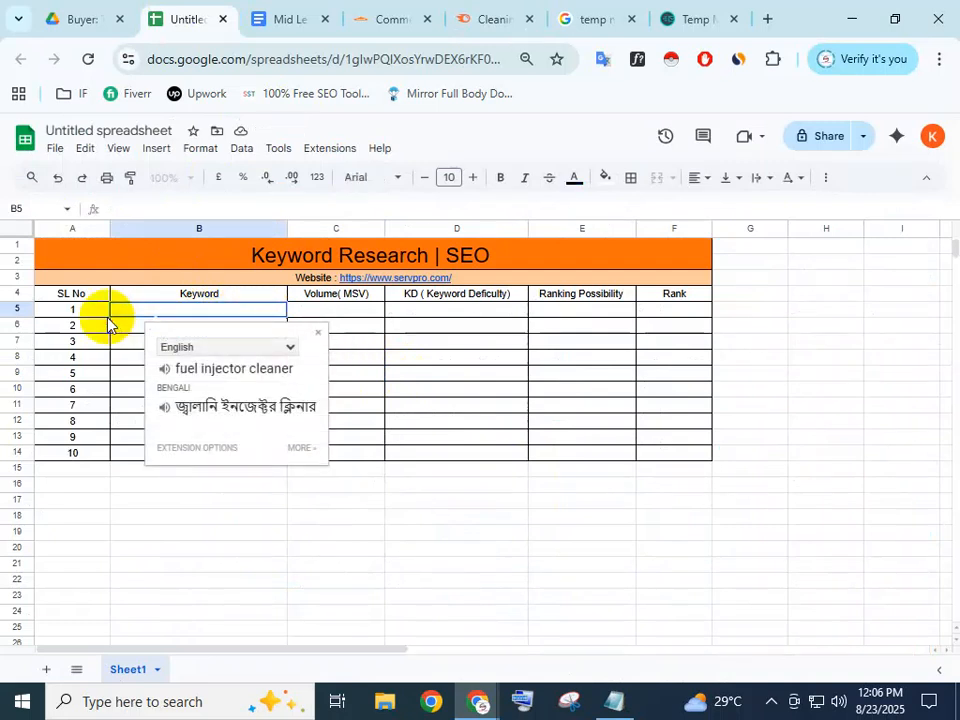
click(180, 309)
key(ctrl+v)
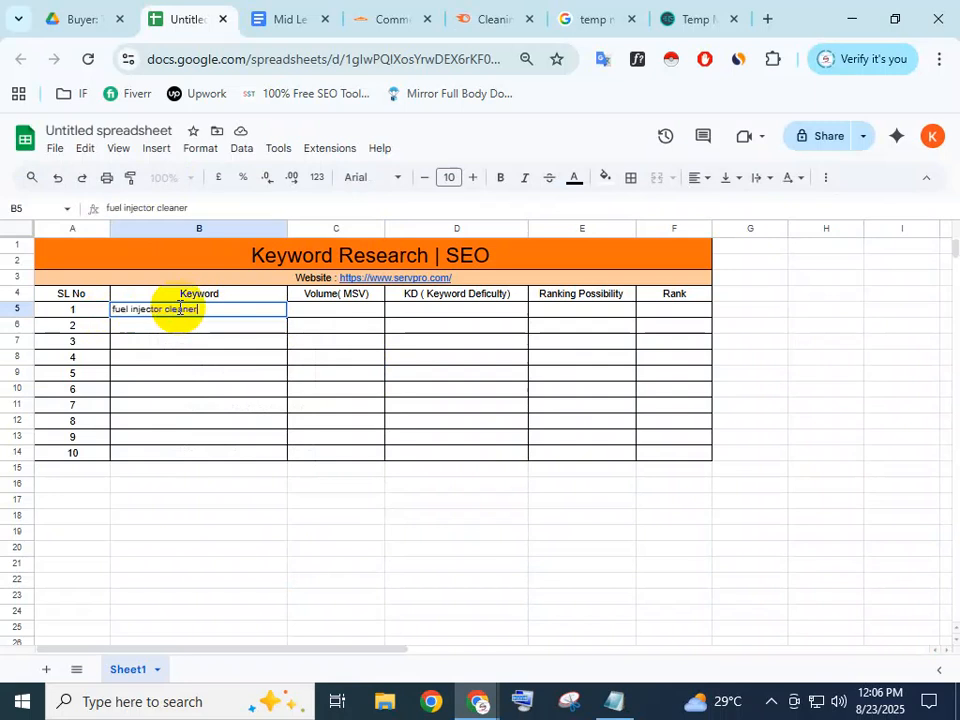
click(188, 395)
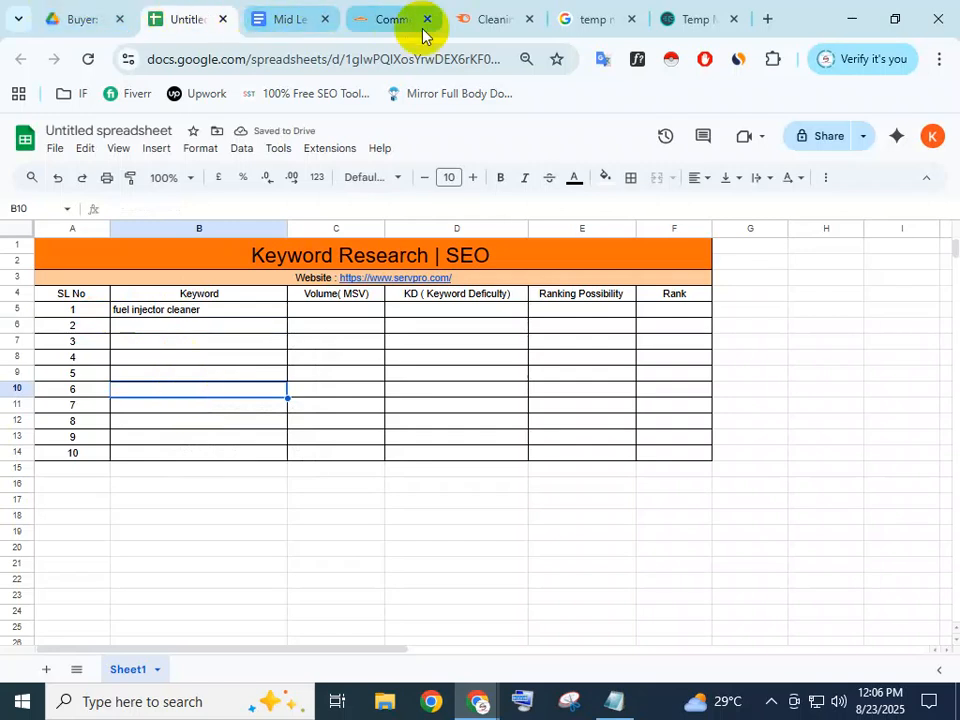
Back in Semrush's Easy results, check fuel injector cleaner's Commercial intent badge
click(503, 12)
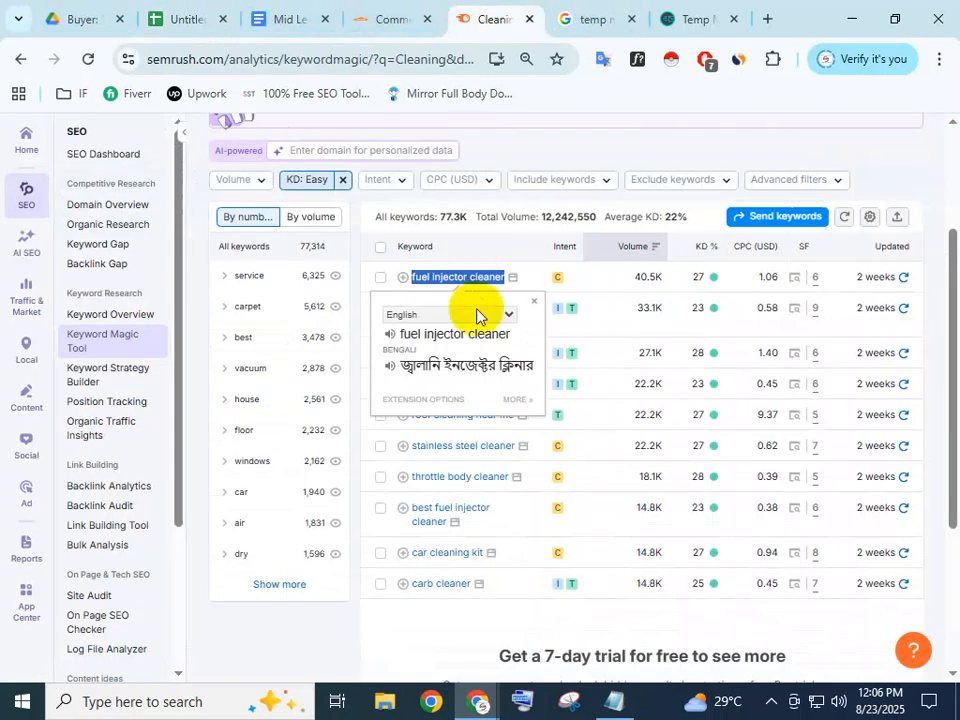
double_click(565, 245)
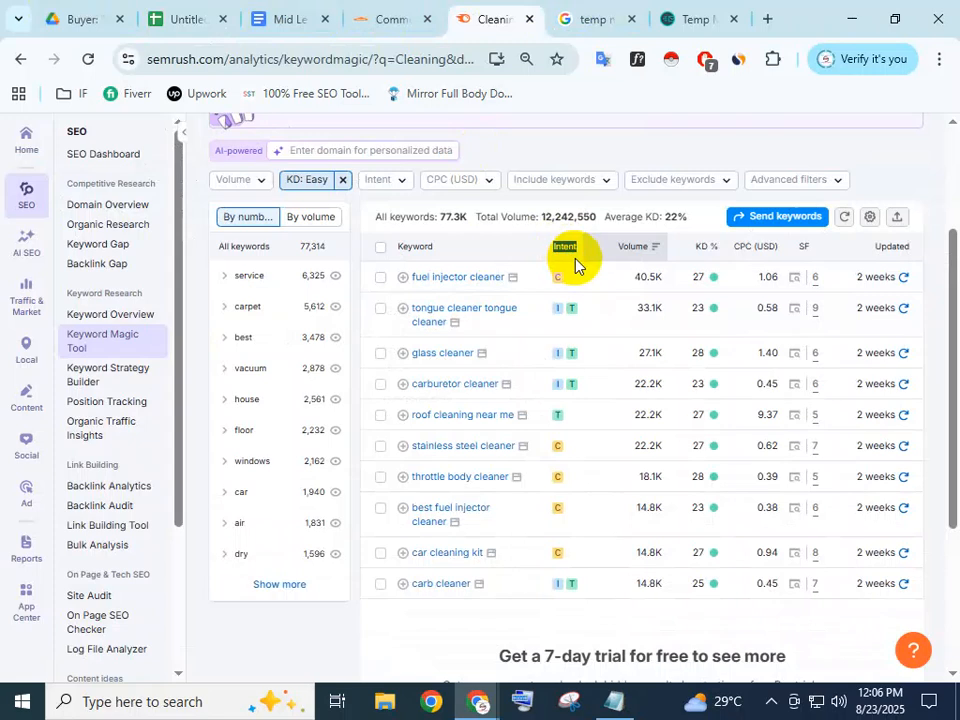
mouse_move(559, 282)
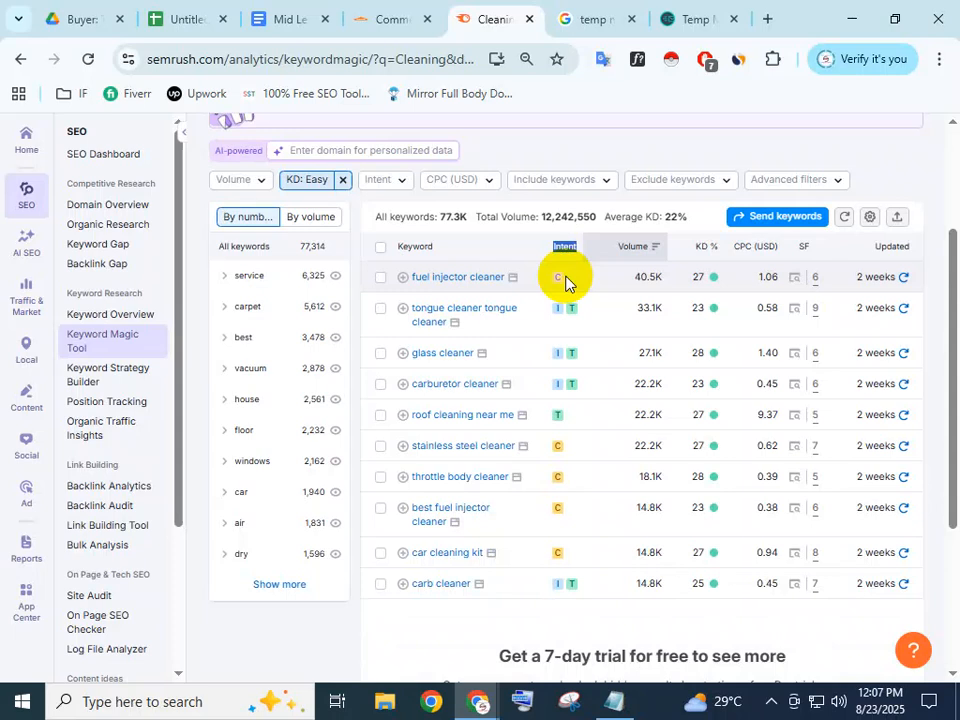
mouse_move(555, 285)
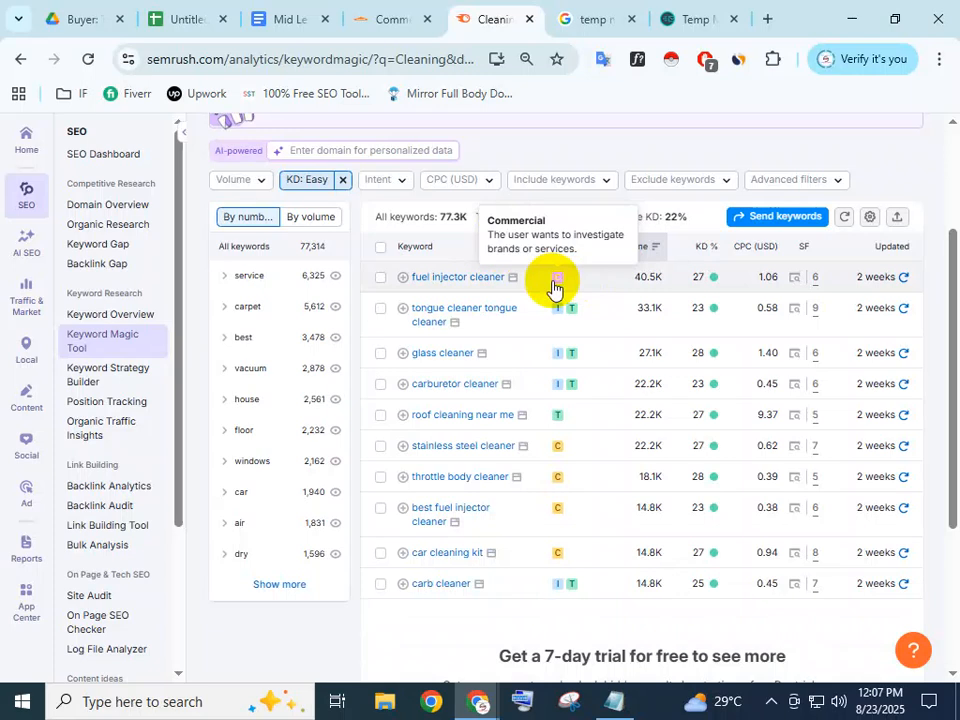
mouse_move(559, 318)
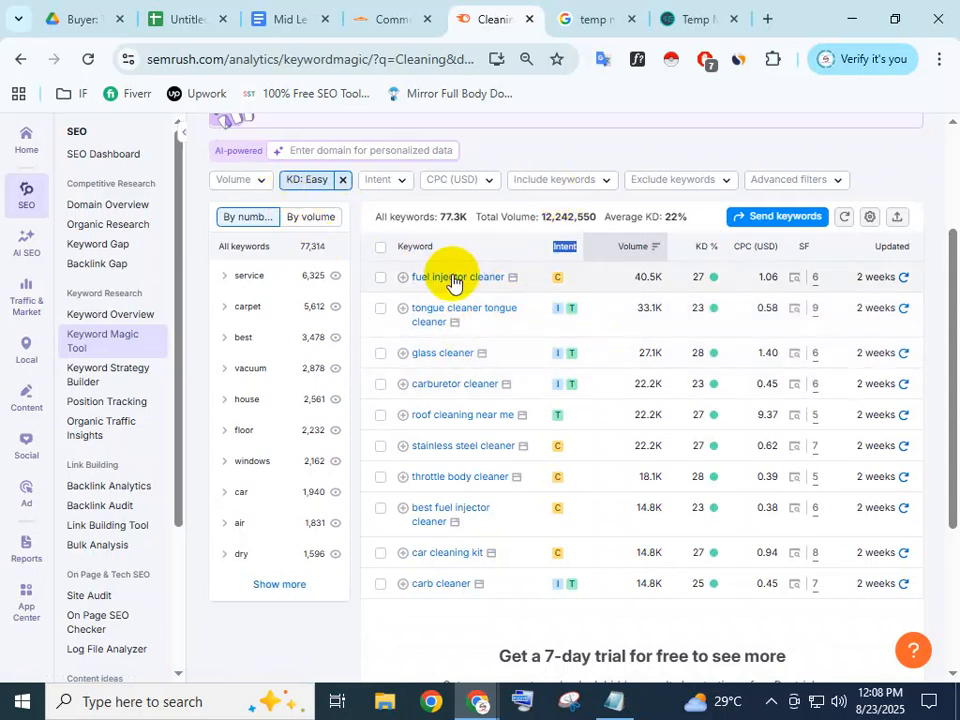
Copy fuel injector cleaner's 40.5K volume from Semrush into cell C5
click(665, 284)
drag(666, 281, 633, 278)
right_click(645, 280)
click(671, 301)
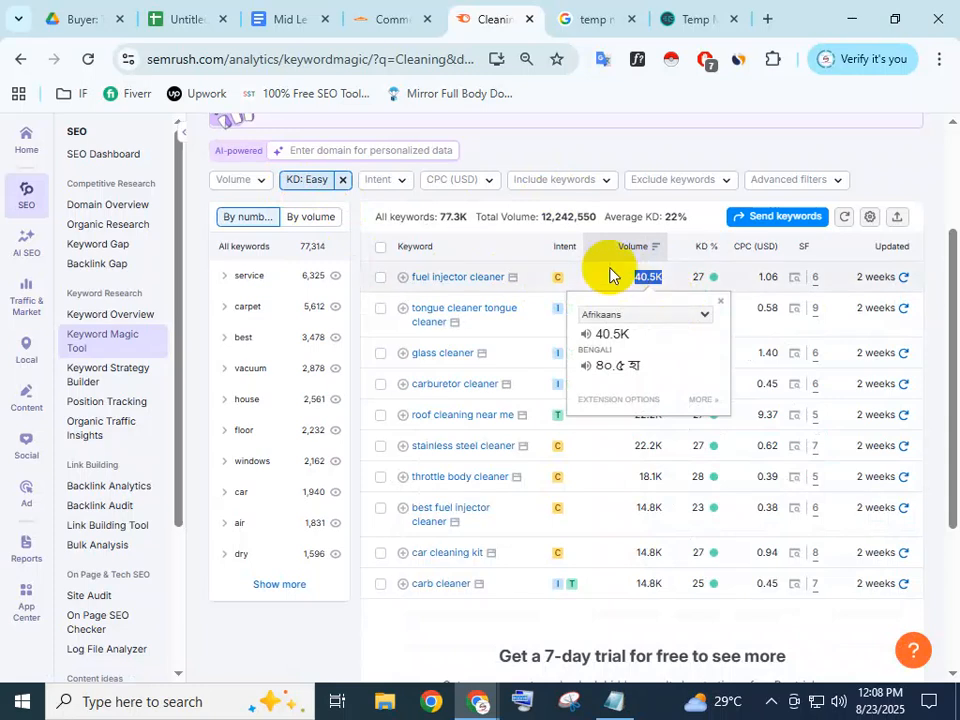
click(195, 6)
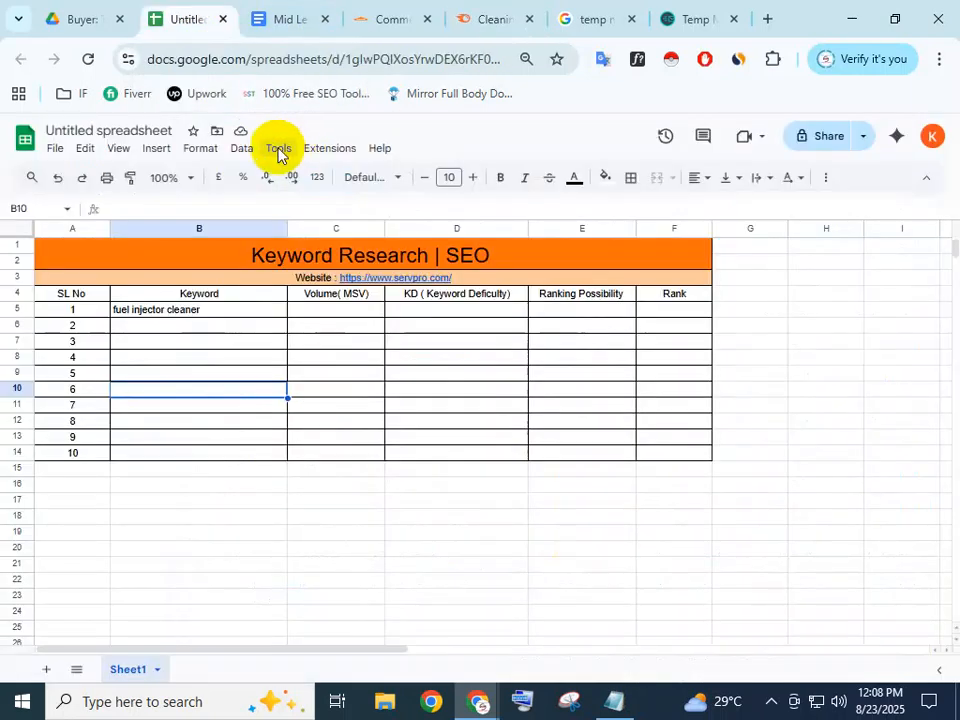
click(337, 310)
key(ctrl+v)
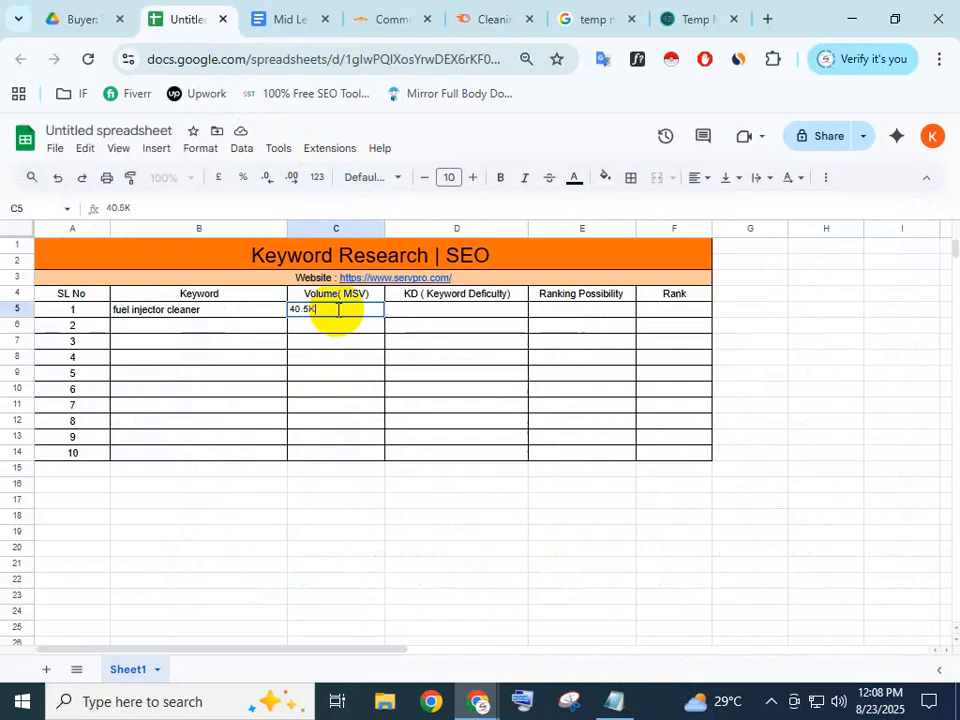
click(471, 326)
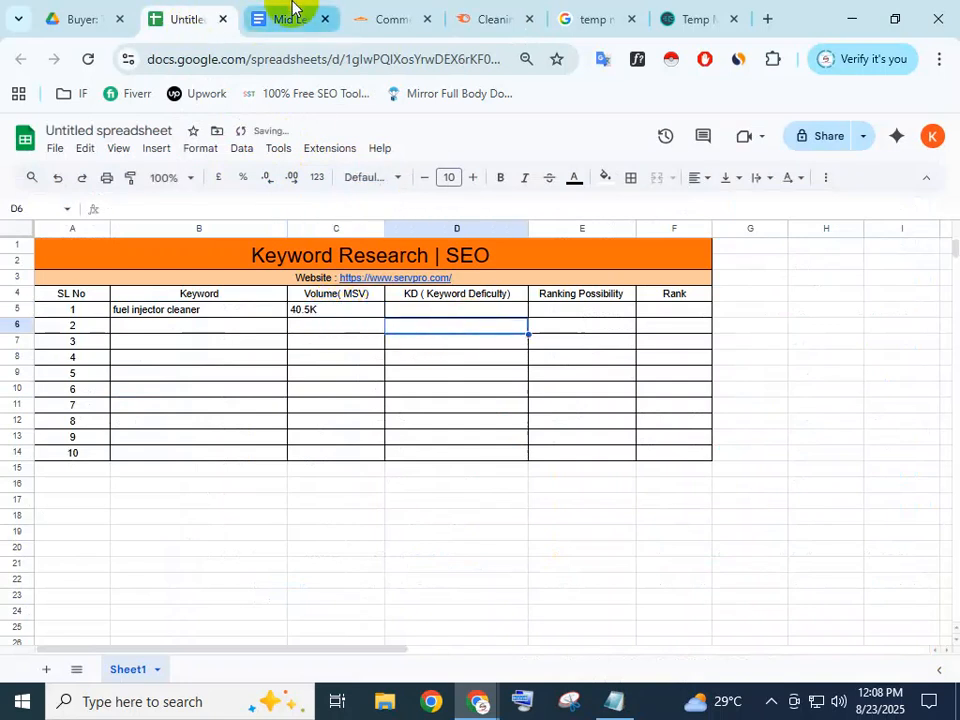
Enter fuel injector cleaner's keyword difficulty of 27 in cell D5
click(392, 16)
click(485, 18)
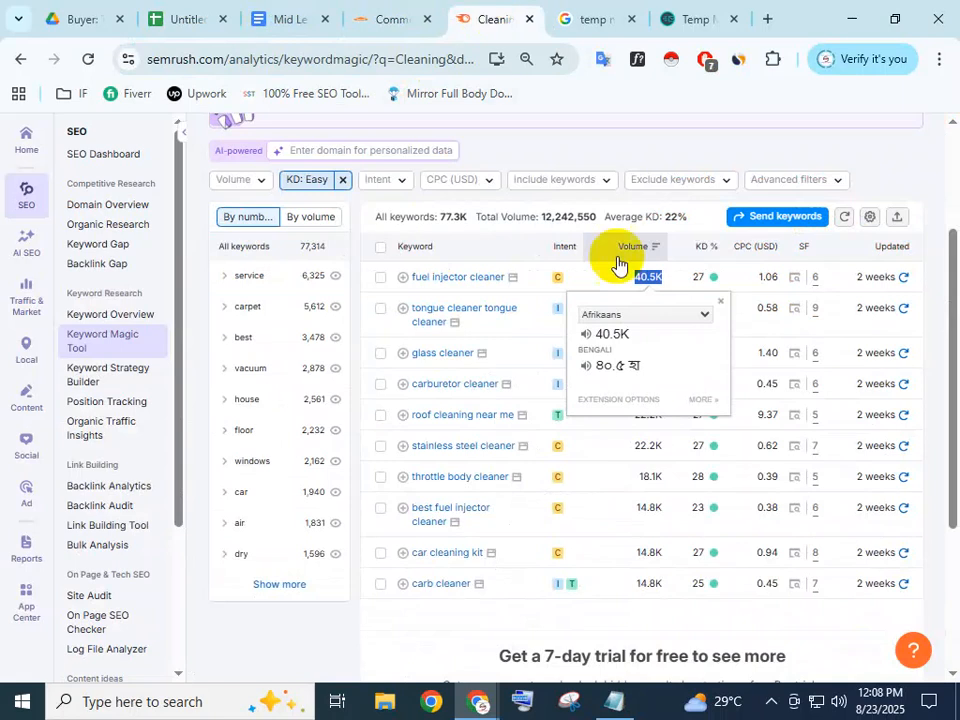
click(702, 277)
drag(651, 277, 694, 279)
click(697, 285)
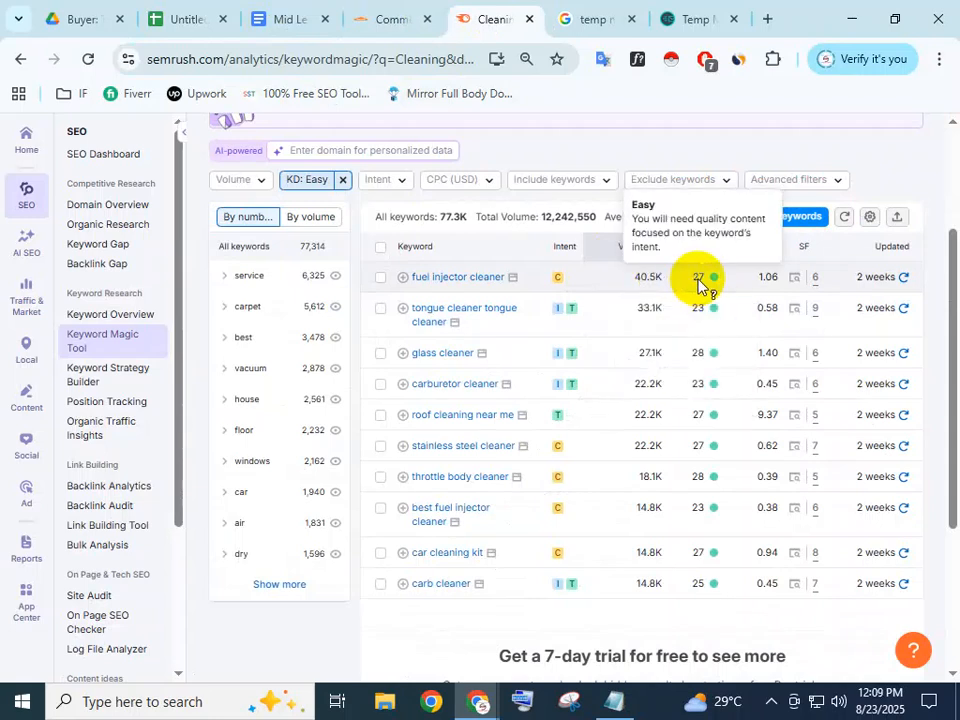
click(160, 15)
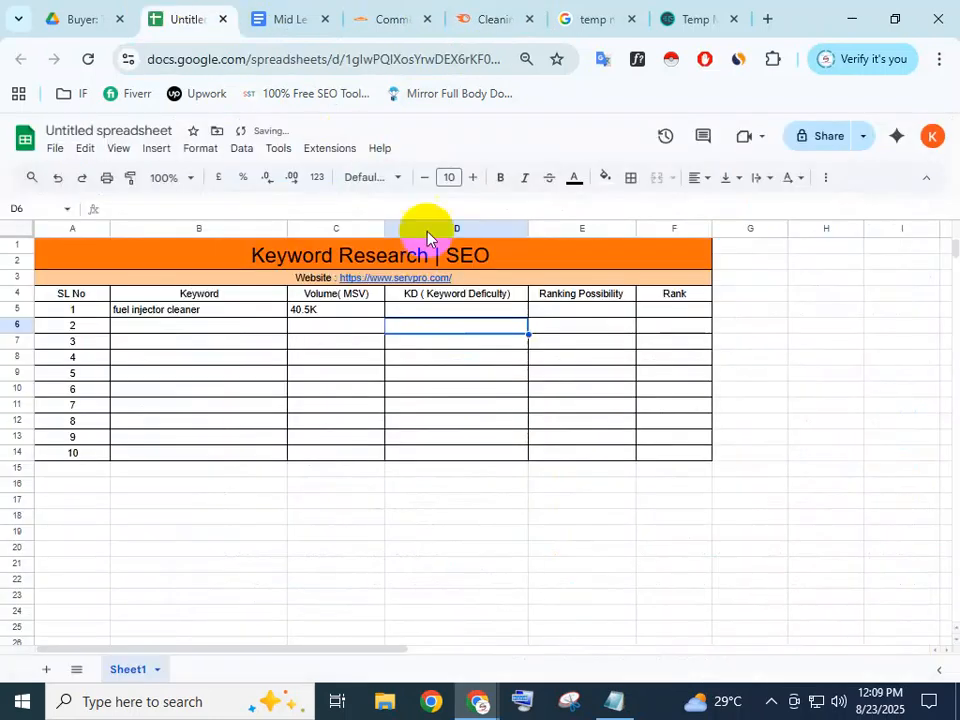
double_click(434, 308)
text(27)
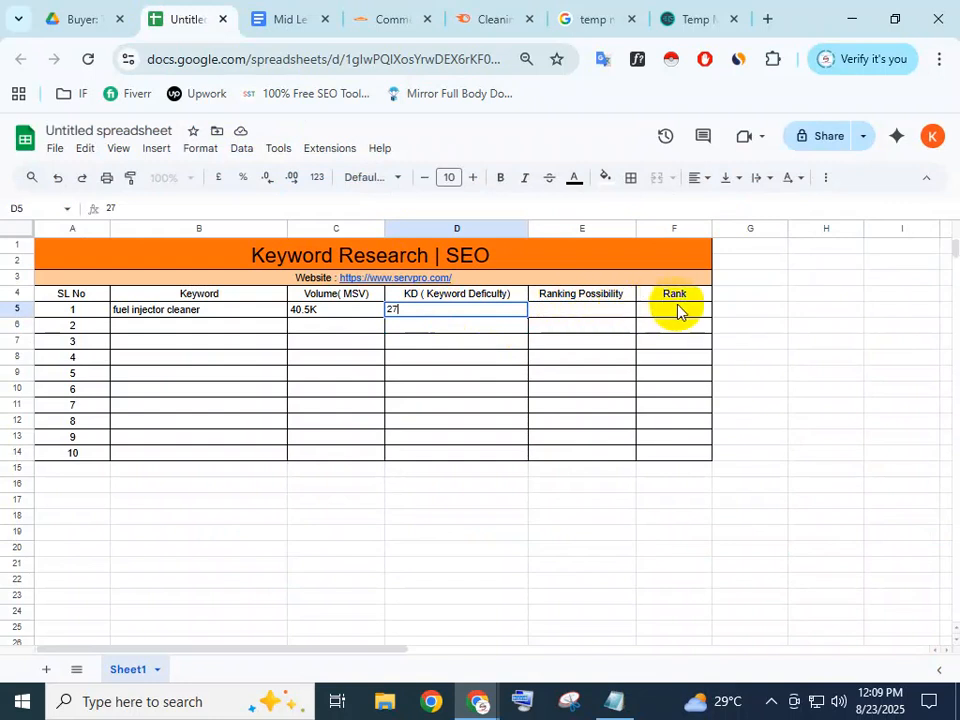
click(585, 314)
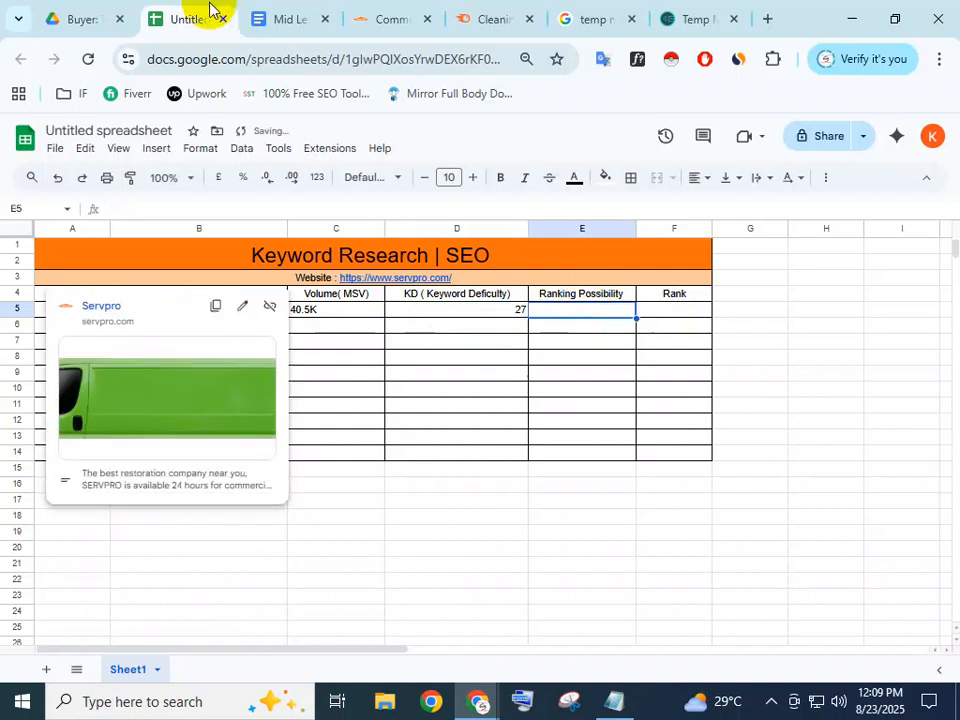
Check Semrush's KD rating, then enter Easy as row 1's ranking possibility in E5
click(708, 345)
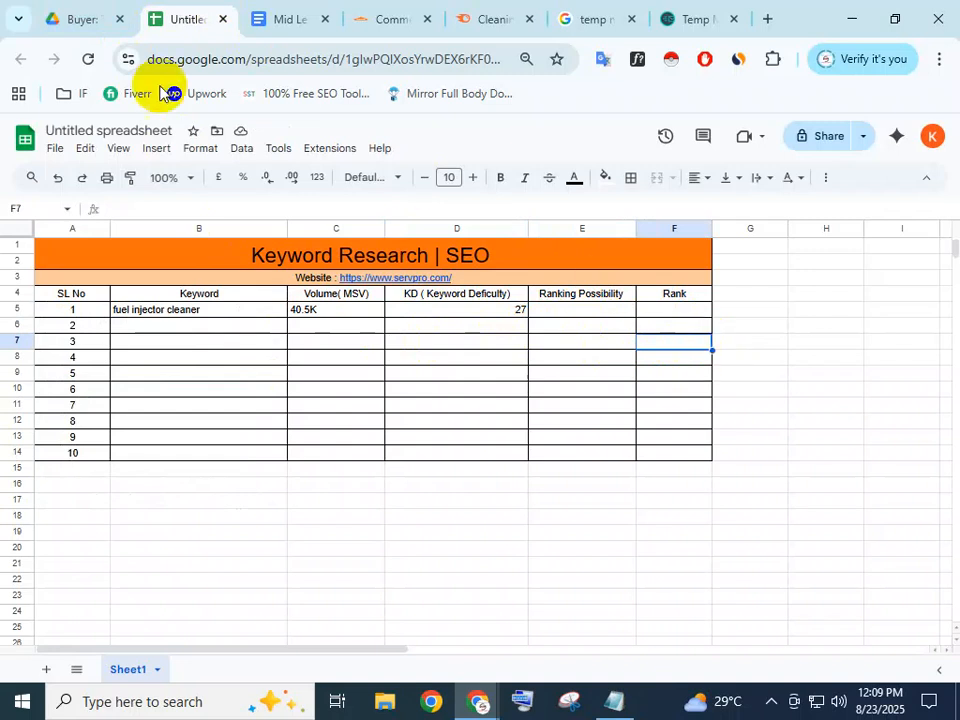
click(381, 14)
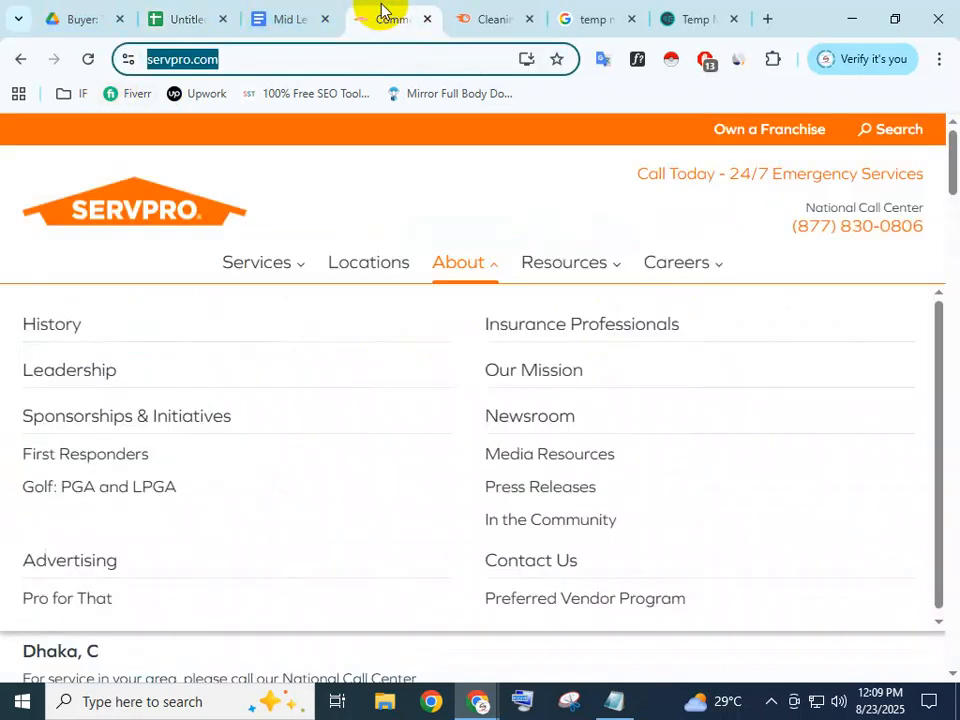
click(493, 14)
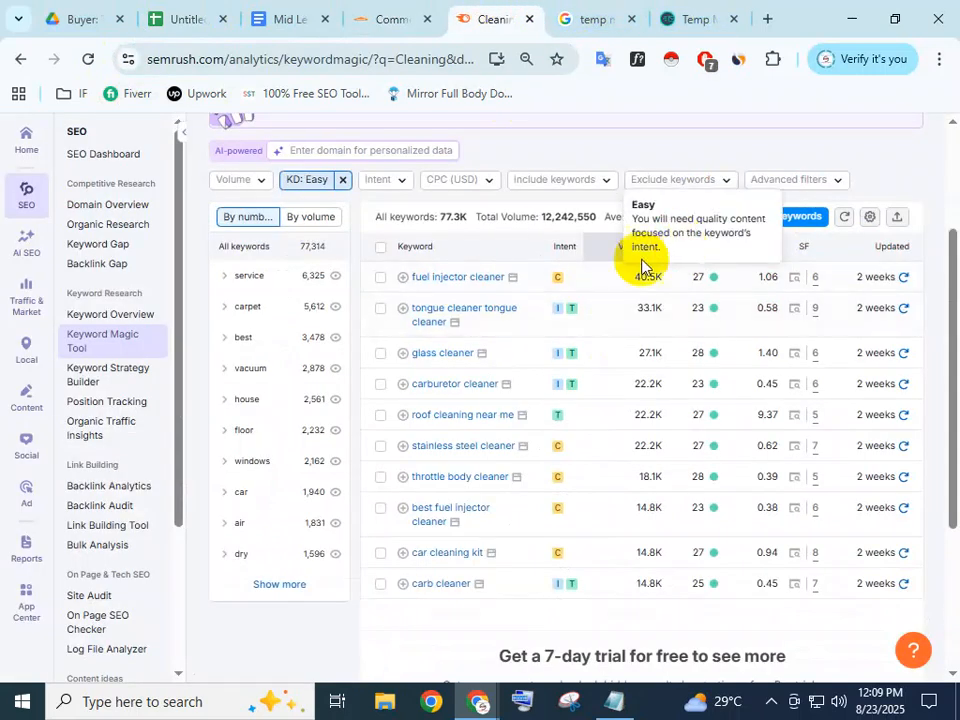
mouse_move(712, 279)
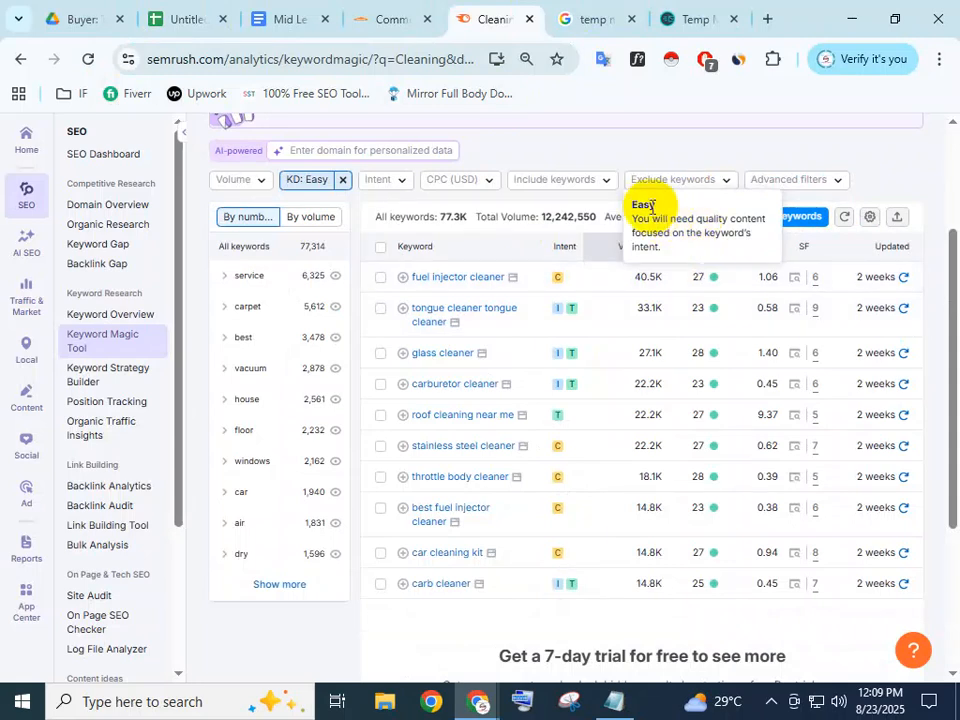
click(735, 274)
click(185, 18)
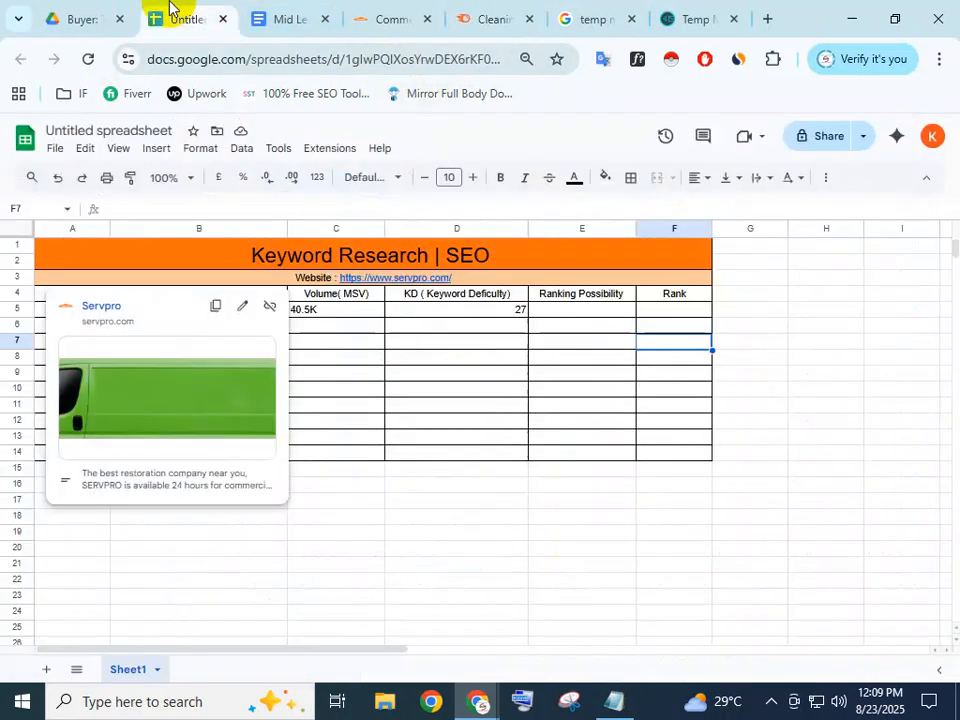
double_click(579, 310)
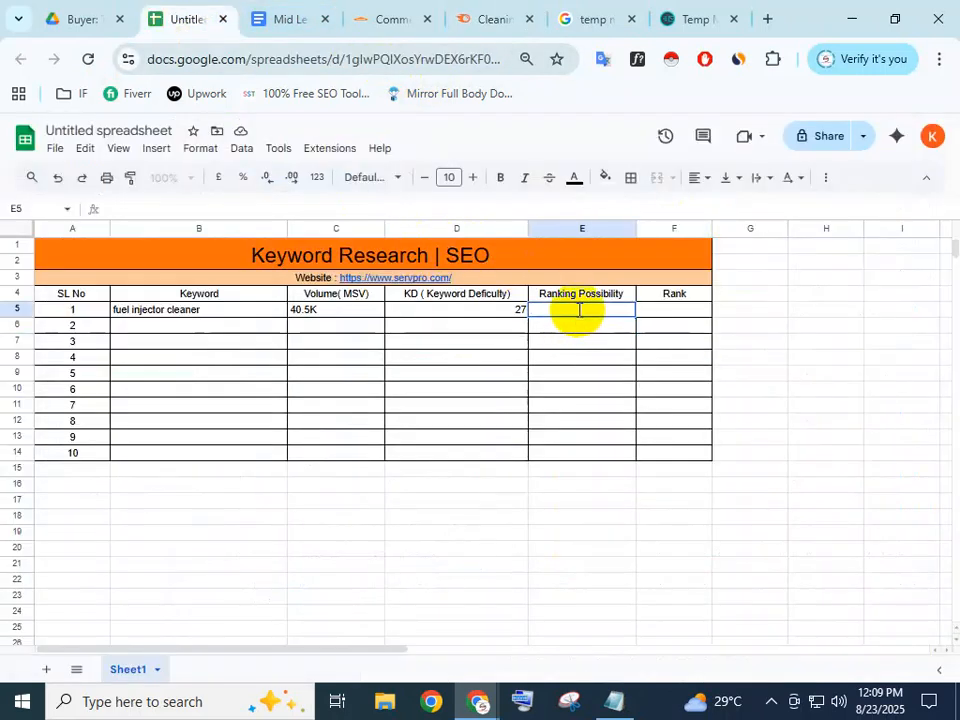
text(Easy)
click(626, 377)
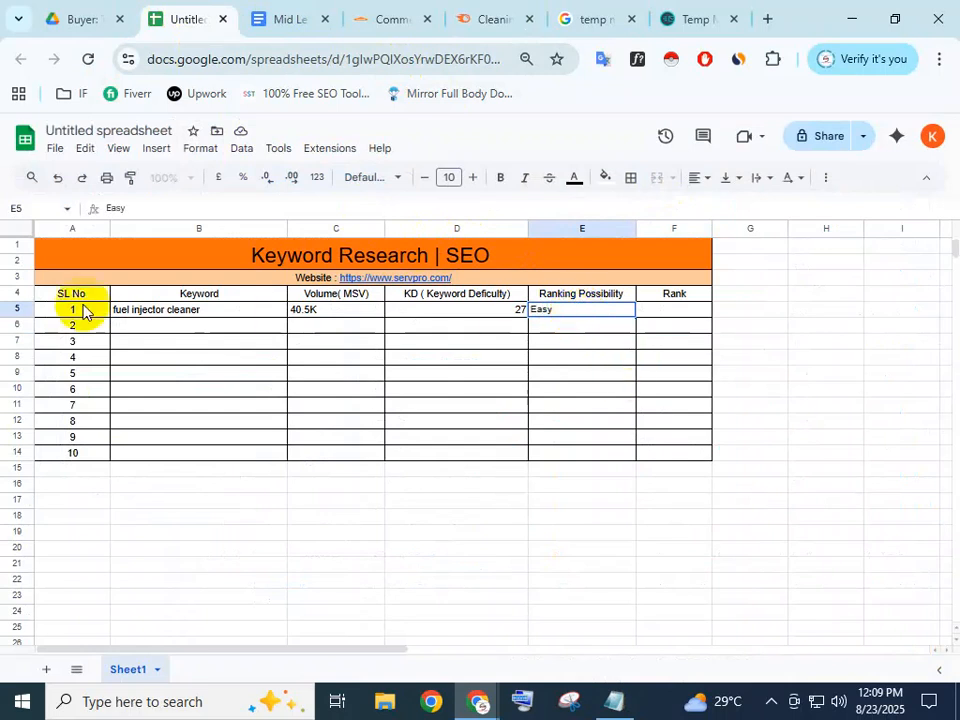
Centre-align the whole keyword table A4:F14, then select row 1's Rank cell F5
click(70, 297)
drag(140, 325, 693, 456)
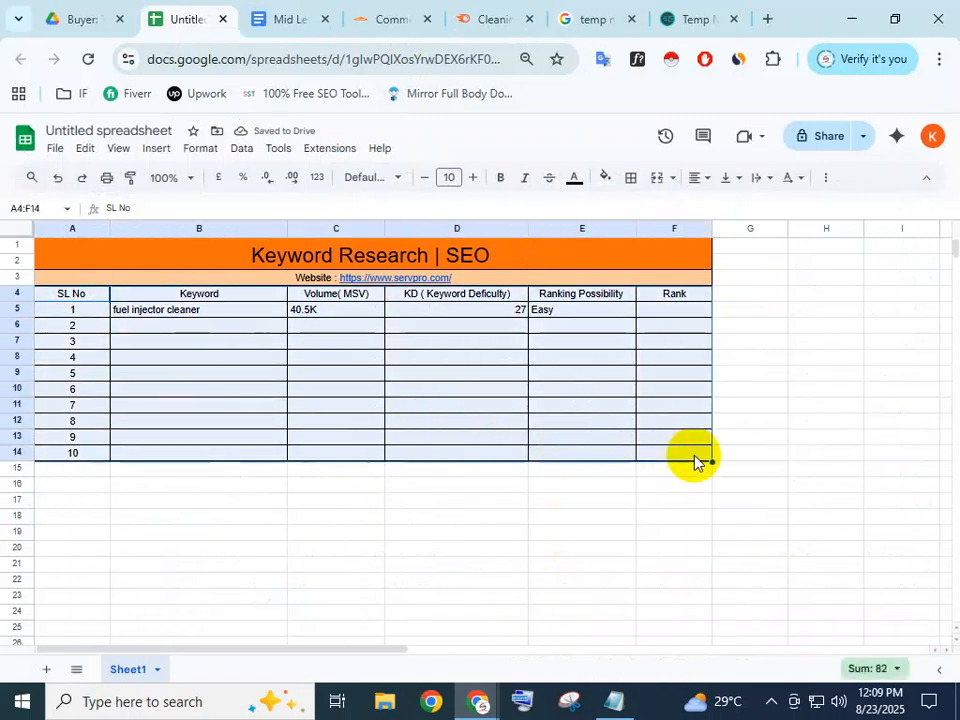
click(200, 150)
mouse_move(265, 260)
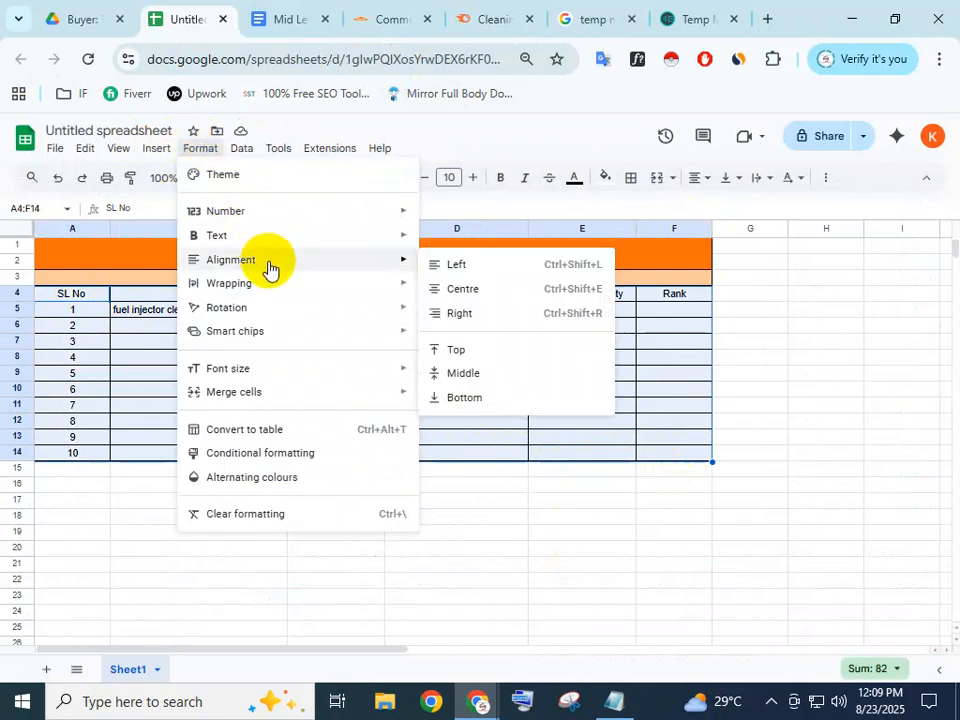
click(458, 290)
click(570, 374)
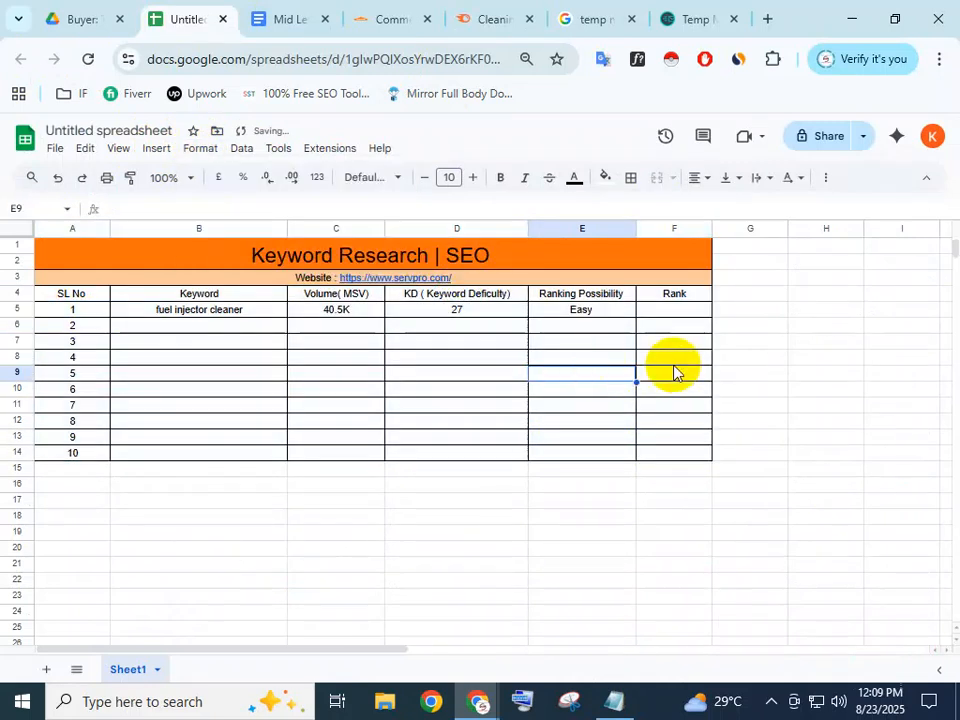
click(671, 298)
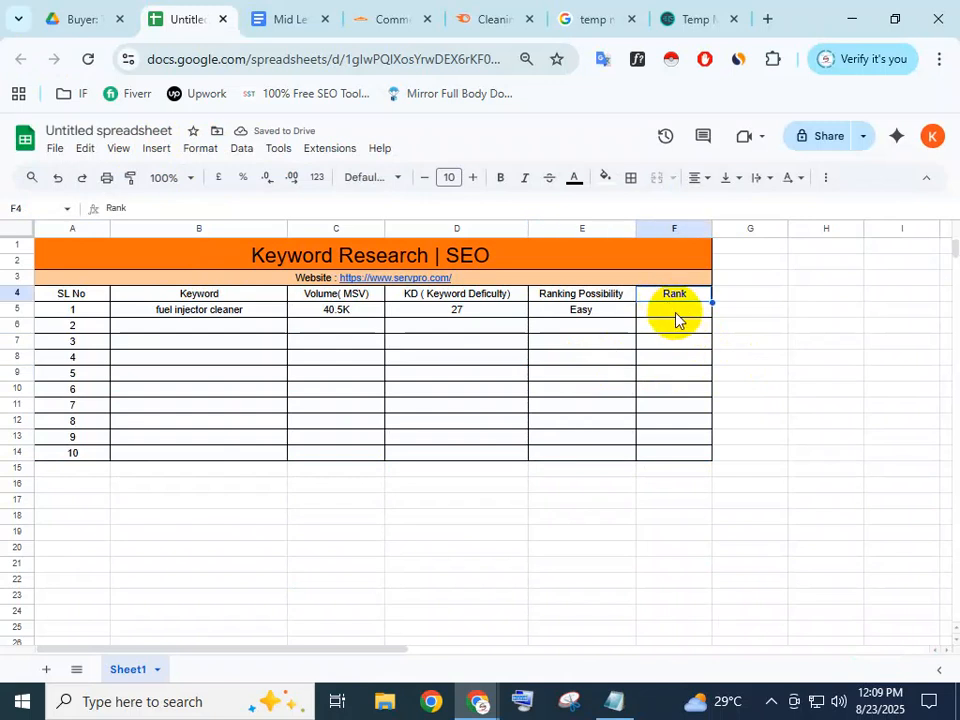
click(677, 313)
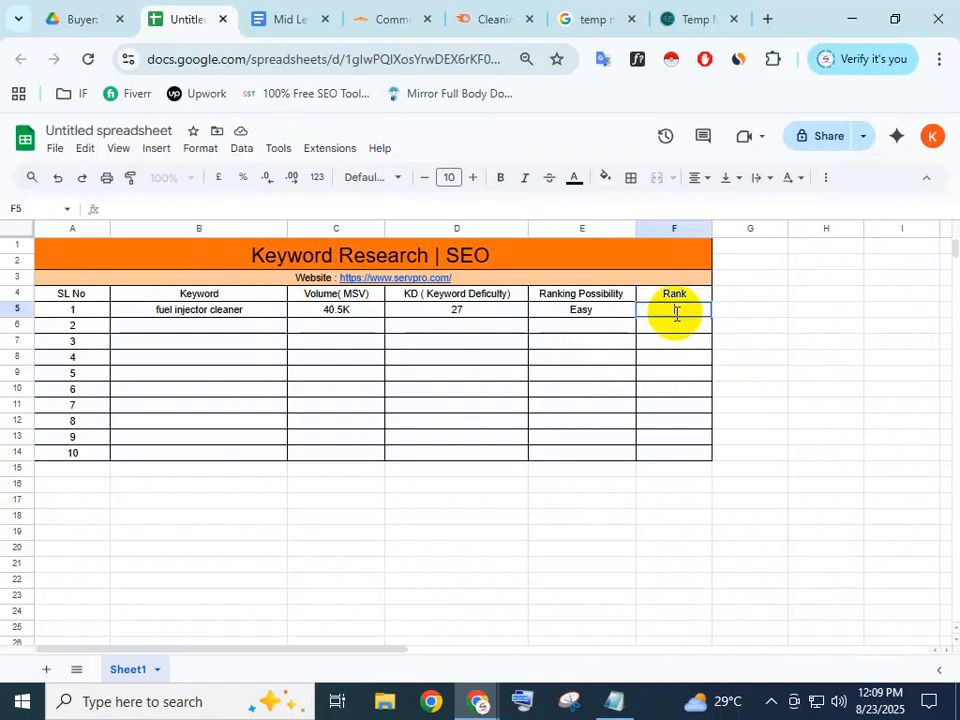
click(500, 10)
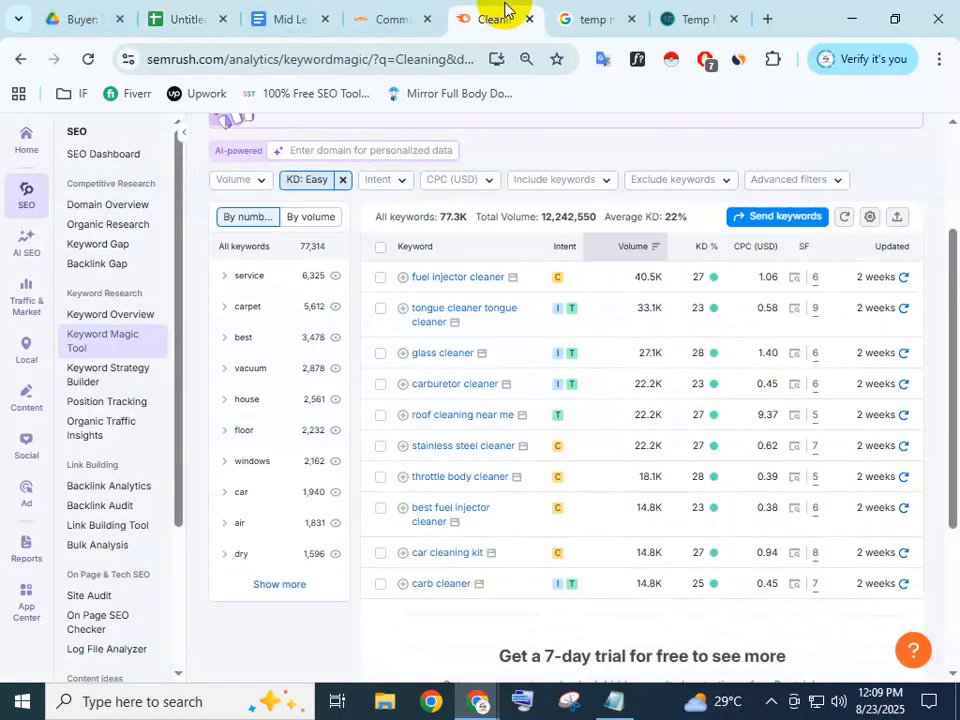
Open fuel injector cleaner's search results snapshot from the Easy Cleaning results
click(795, 281)
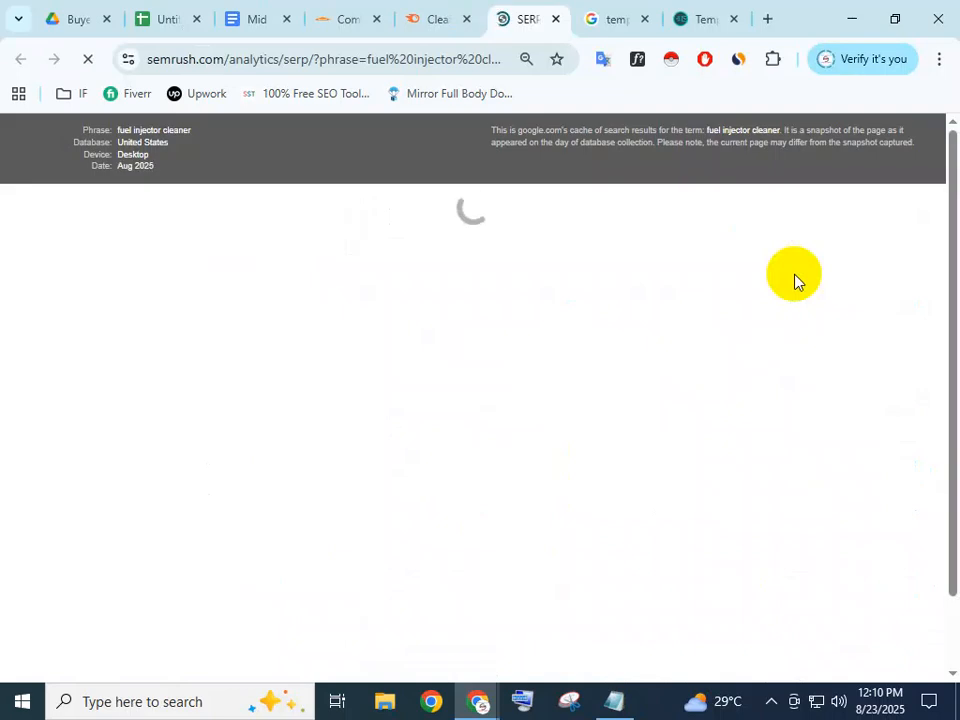
Bring up the search results page for fuel injector cleaner
scroll(795, 281, down, 2)
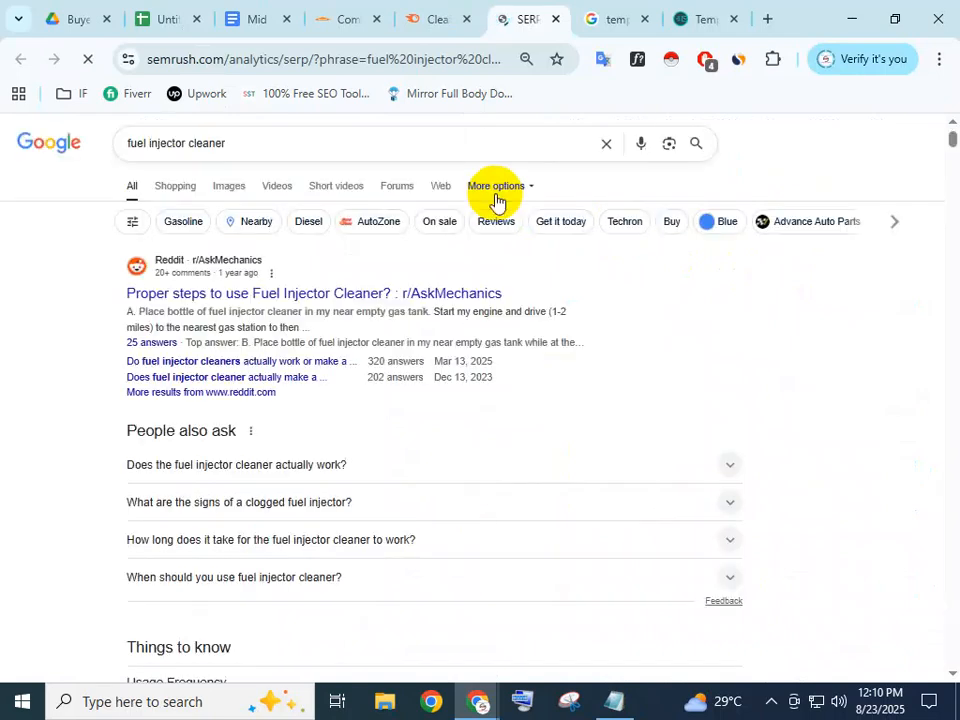
drag(225, 143, 107, 143)
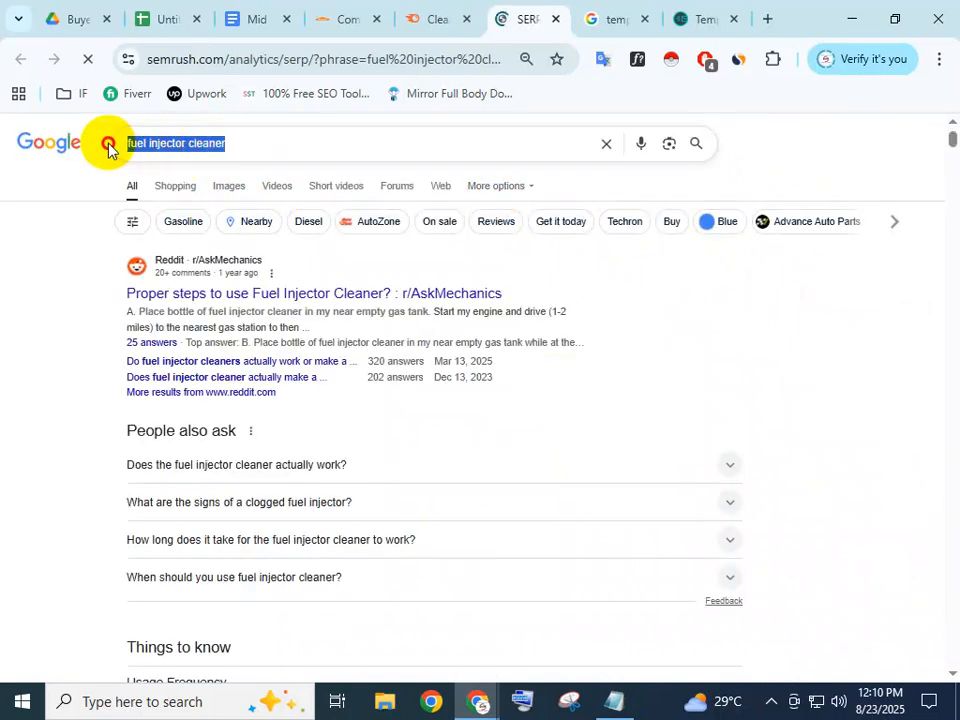
click(443, 20)
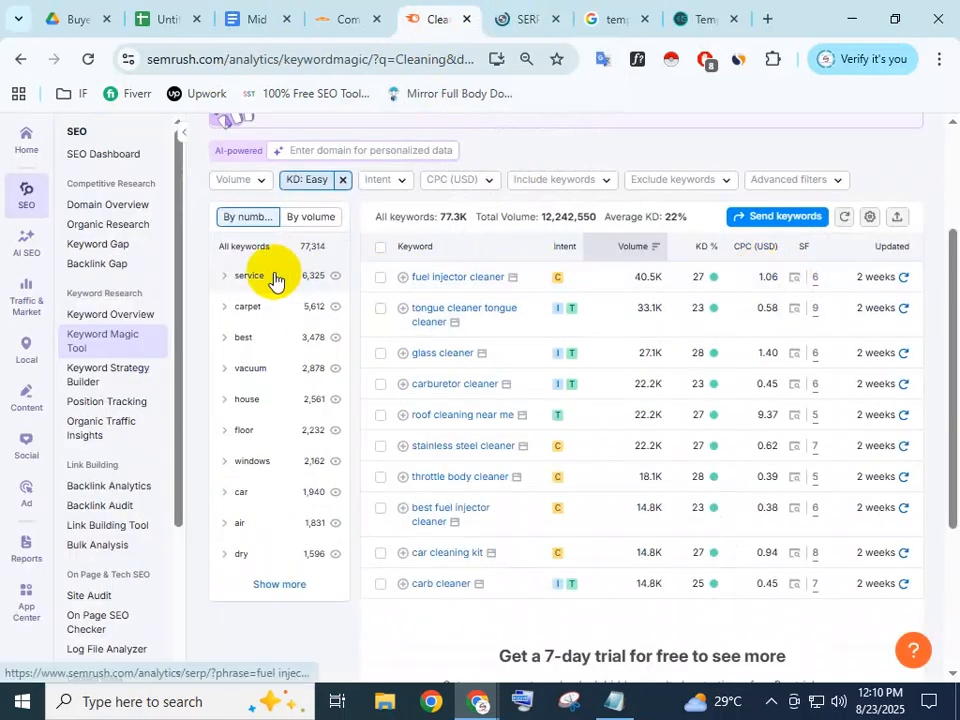
click(516, 278)
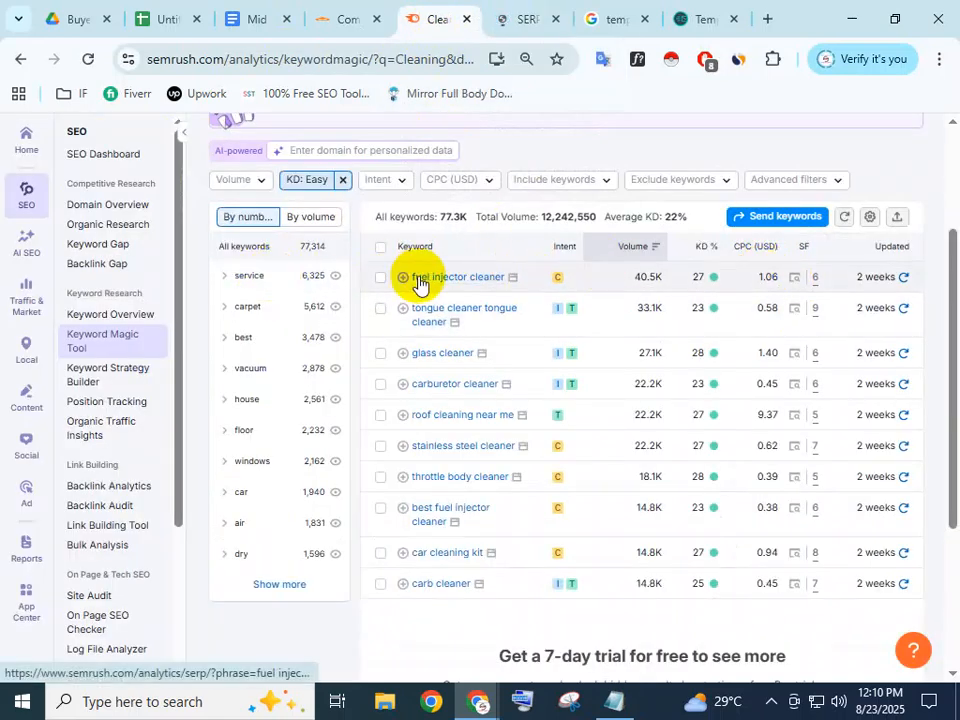
click(526, 16)
click(251, 141)
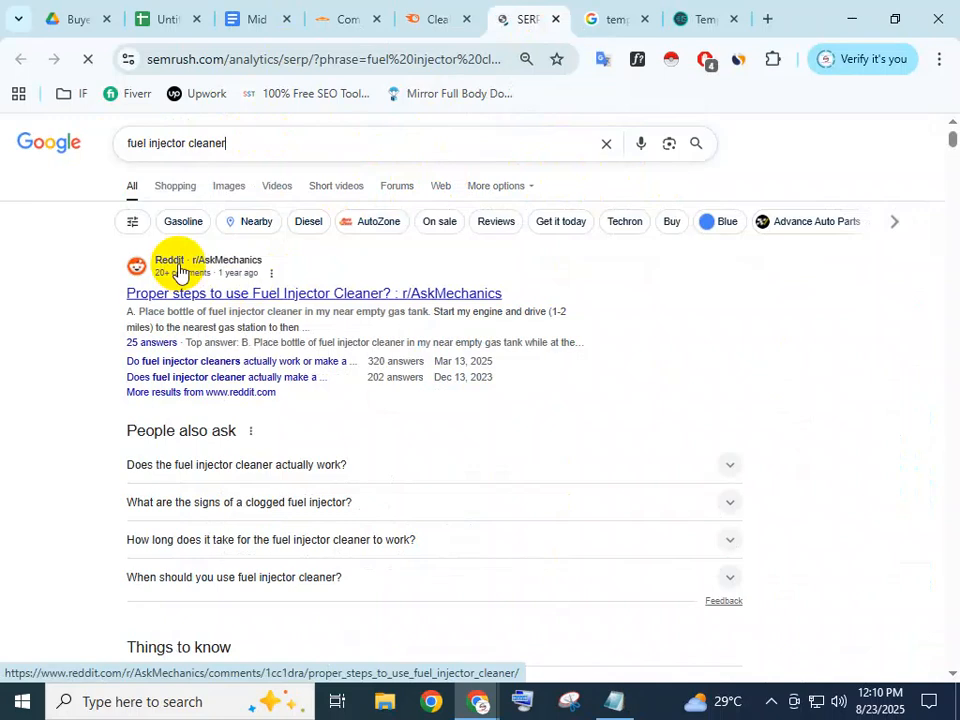
Copy the link address of the AutoZone.com result
scroll(178, 272, down, 6)
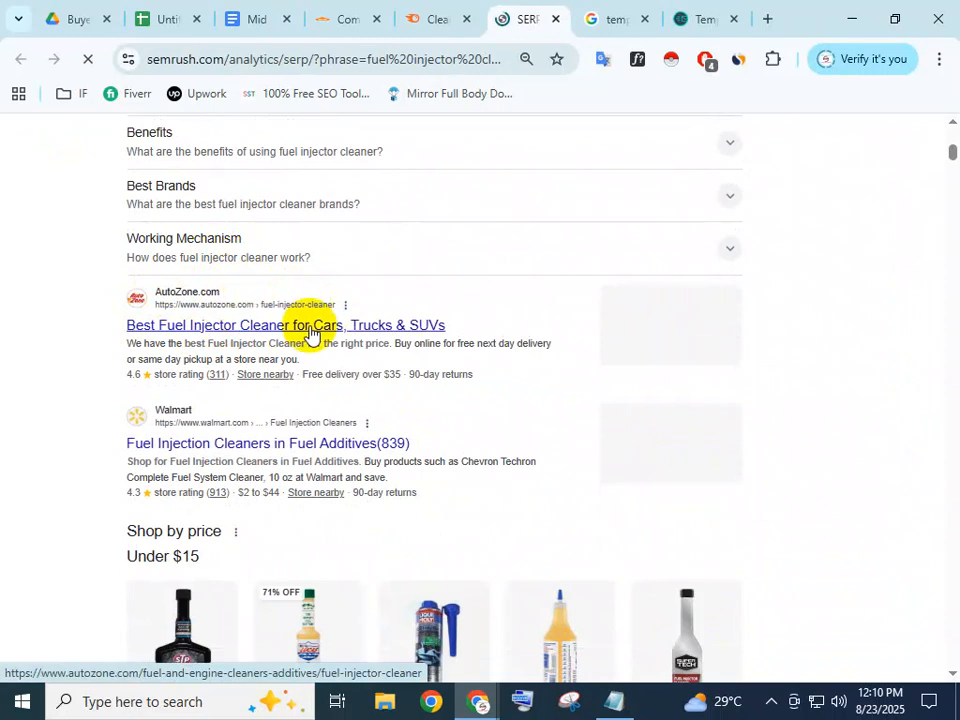
right_click(224, 333)
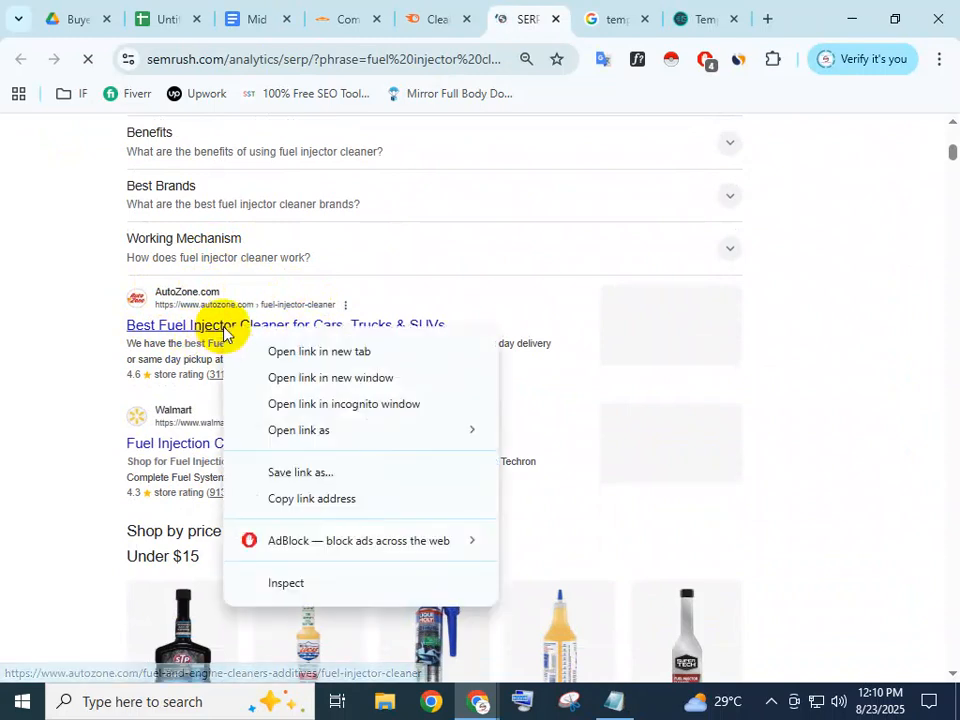
click(291, 508)
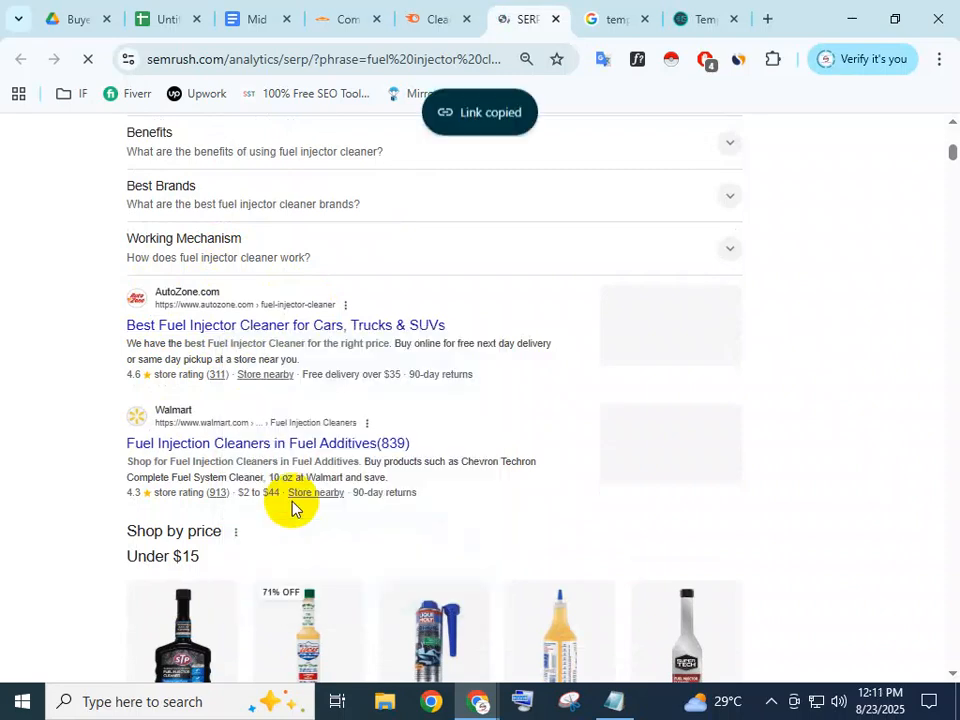
click(175, 10)
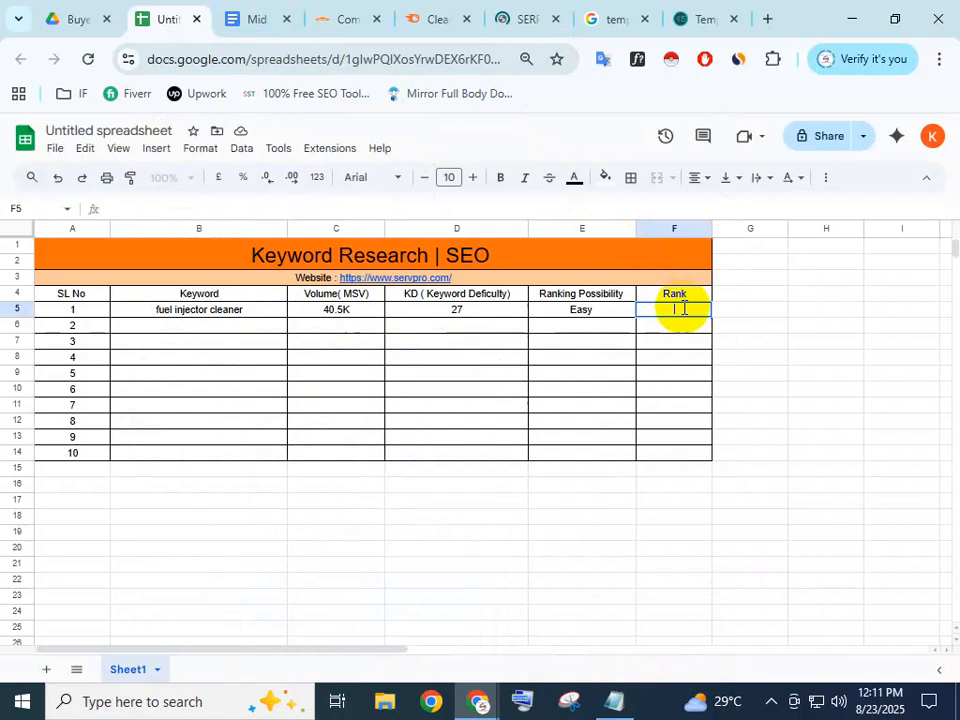
Paste the AutoZone fuel injector cleaner URL into row 1's Rank cell F5
right_click(682, 310)
click(527, 435)
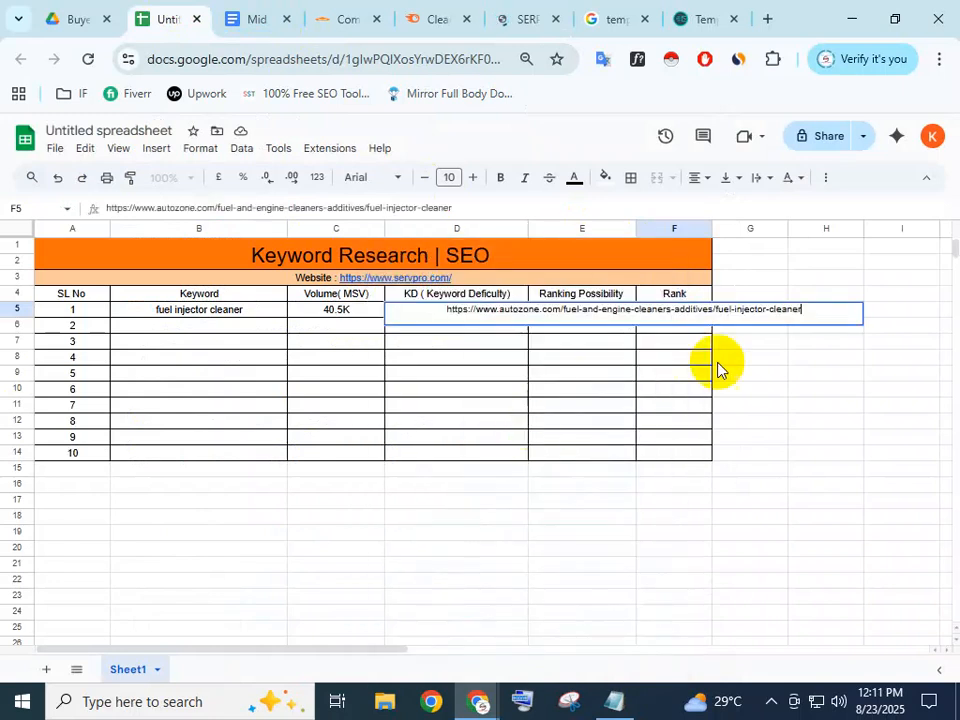
click(813, 364)
click(705, 364)
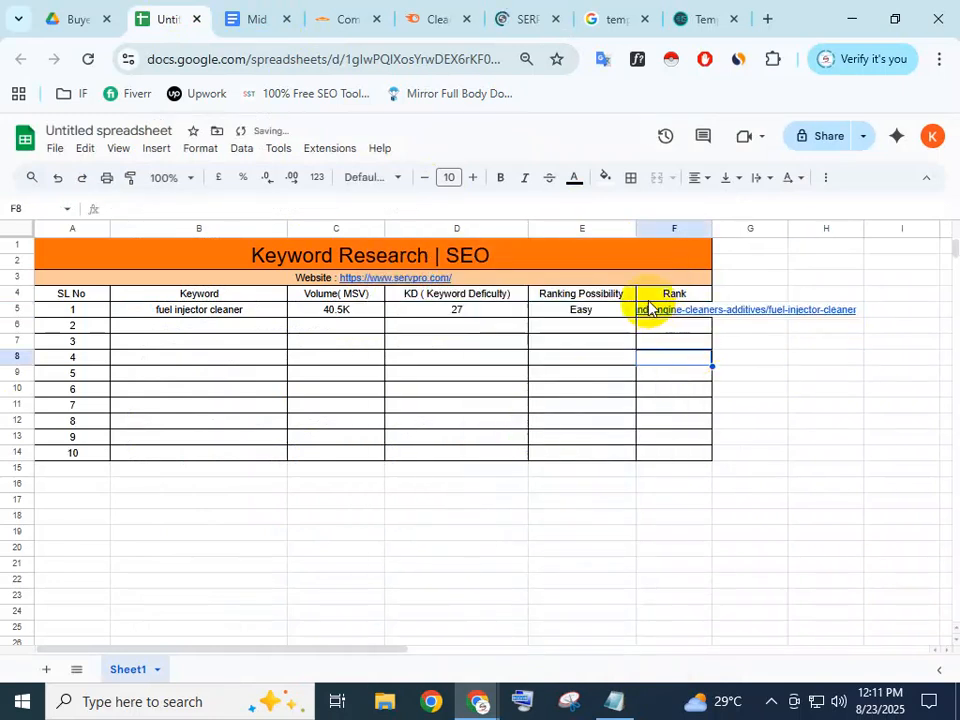
mouse_move(673, 317)
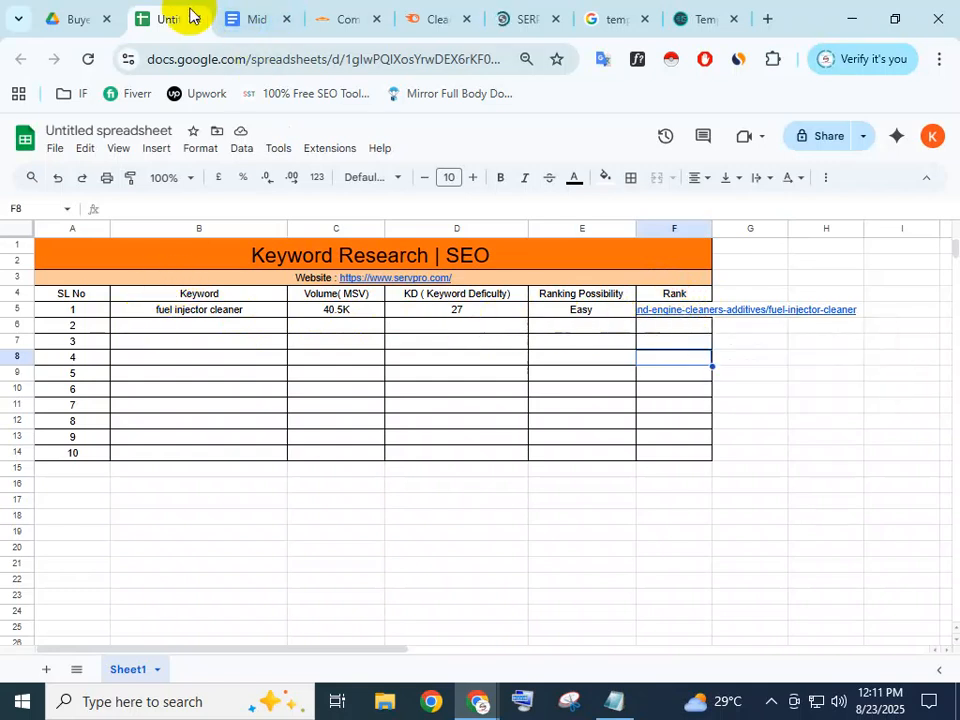
click(452, 15)
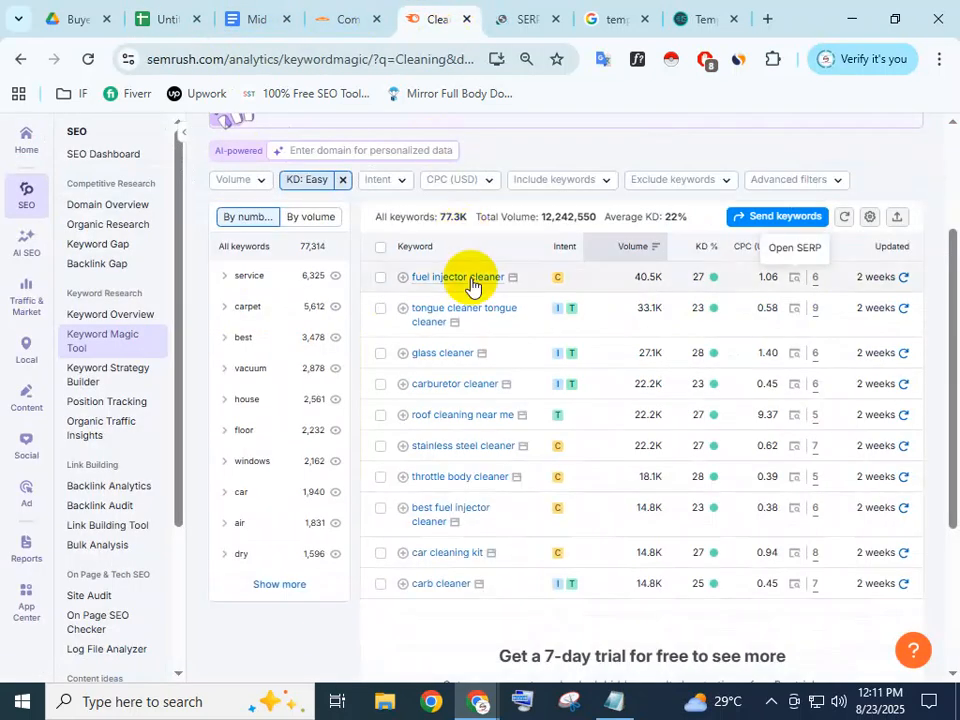
Copy the keyword 'tongue cleaner tongue cleaner' from Semrush and paste it into cell B6
click(467, 324)
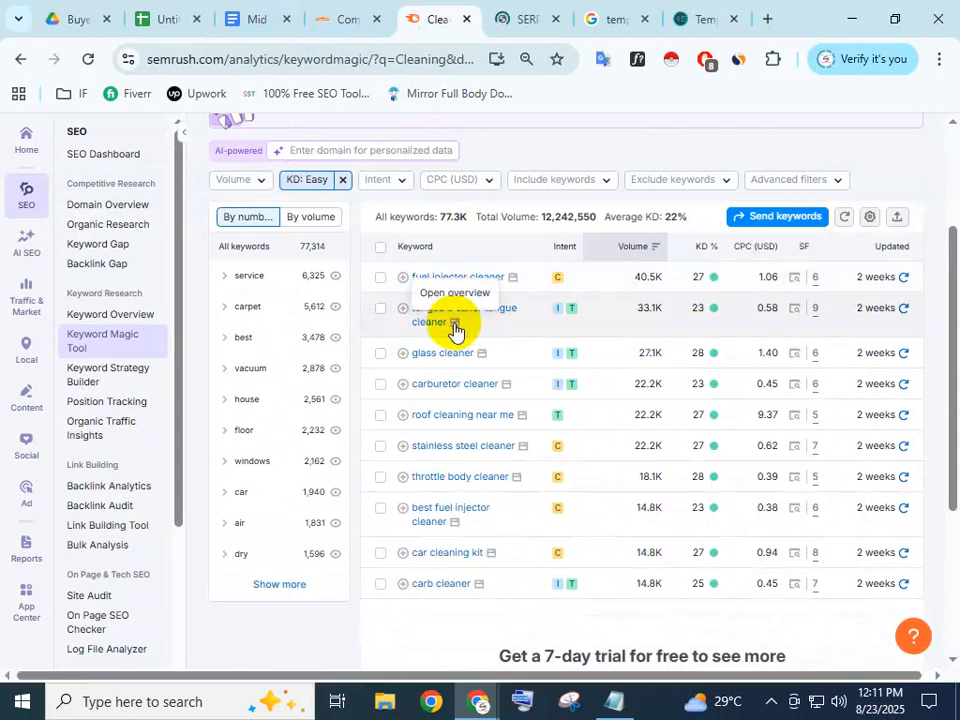
drag(444, 331, 412, 310)
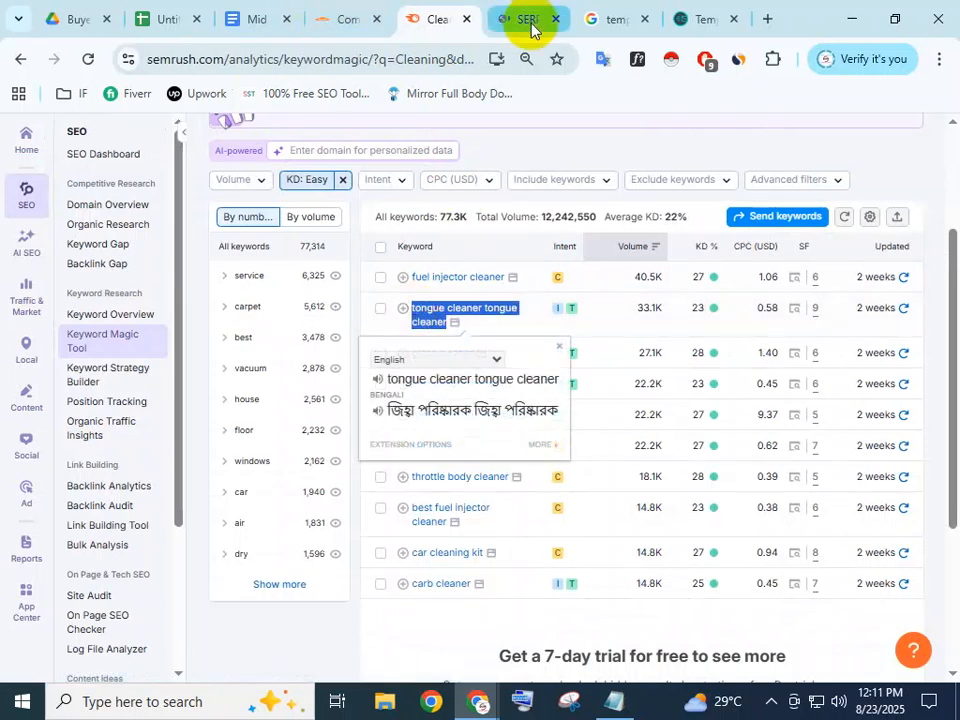
click(170, 14)
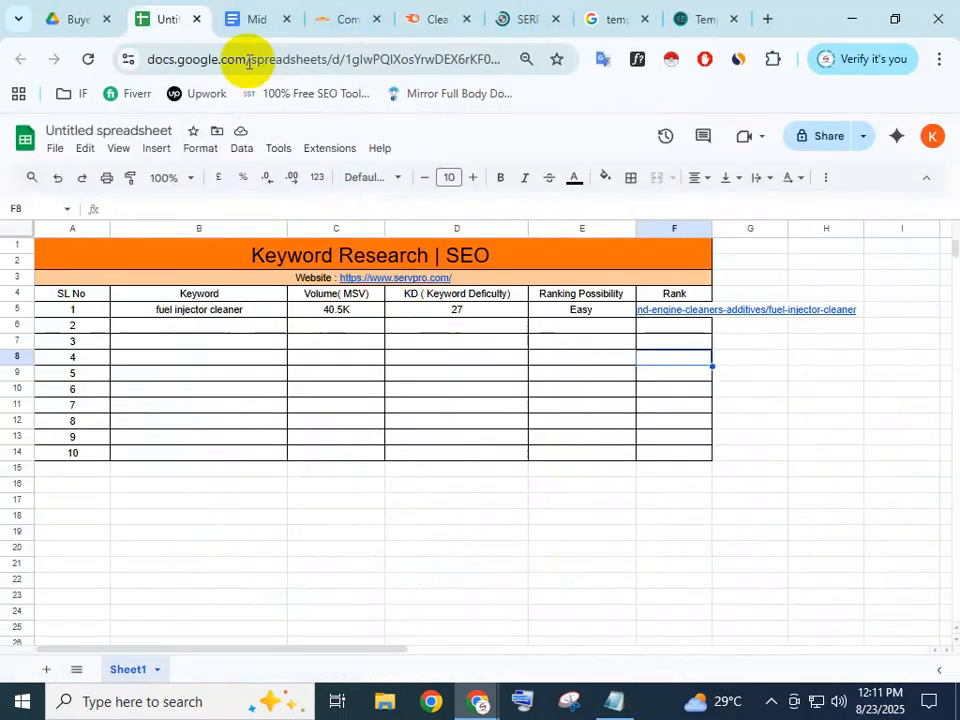
click(189, 327)
key(ctrl+v)
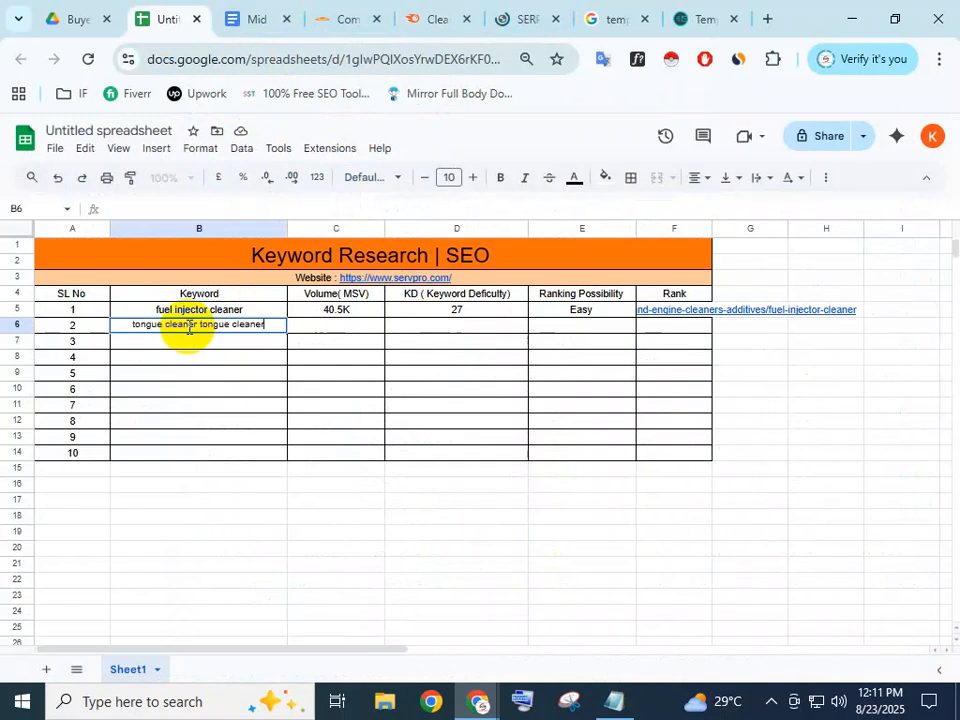
click(256, 358)
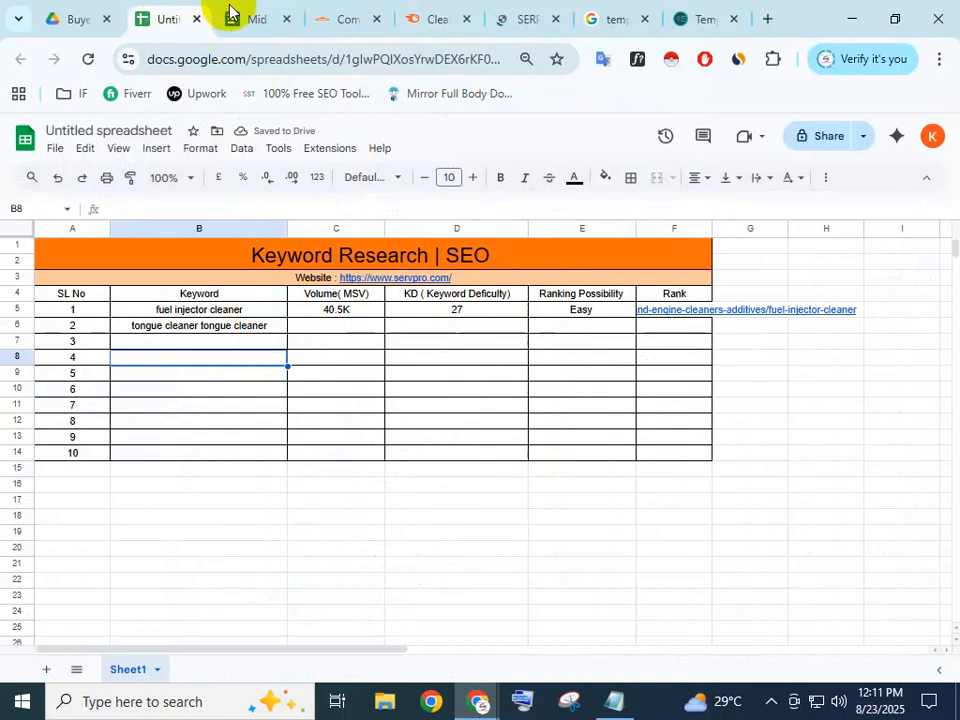
Close the SERVPRO, SERP checker and temp-mail tabs, and move the project brief tab after the keyword results
click(329, 18)
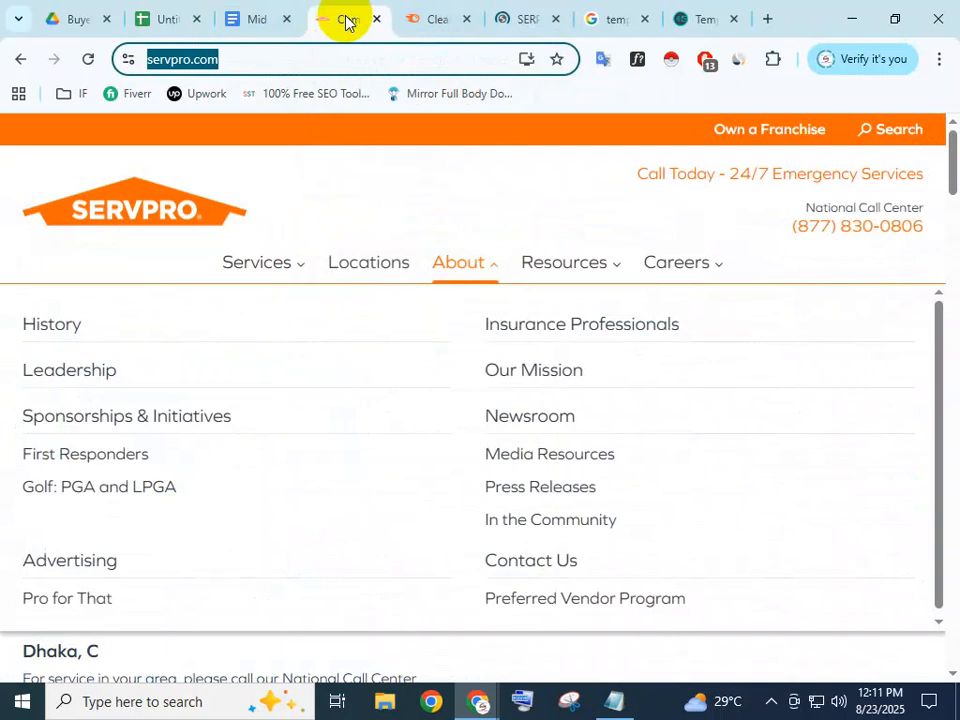
click(376, 21)
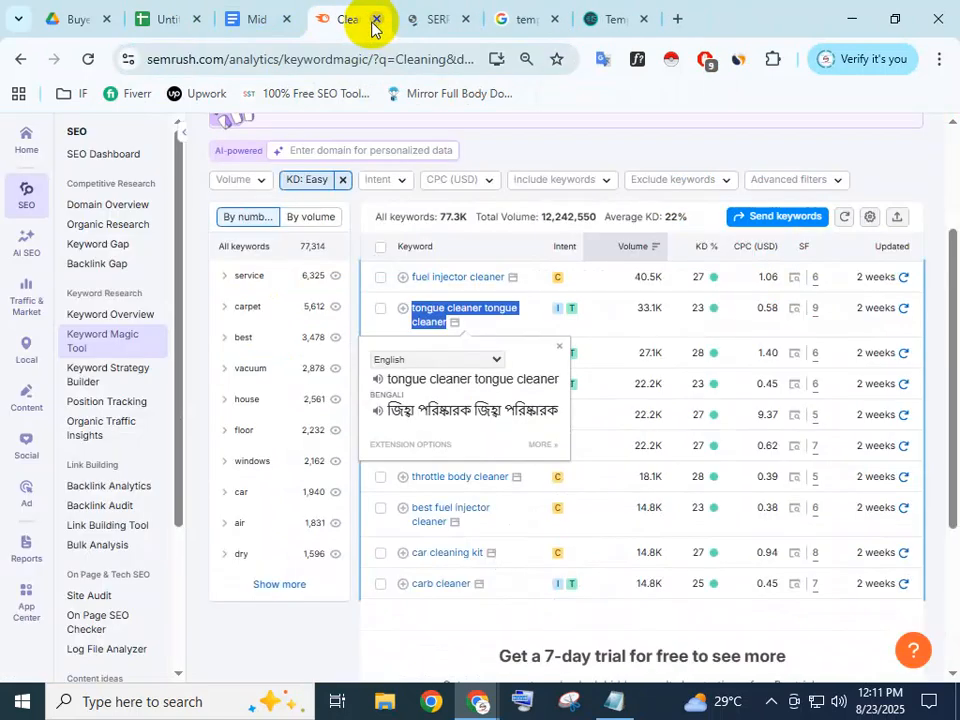
click(465, 19)
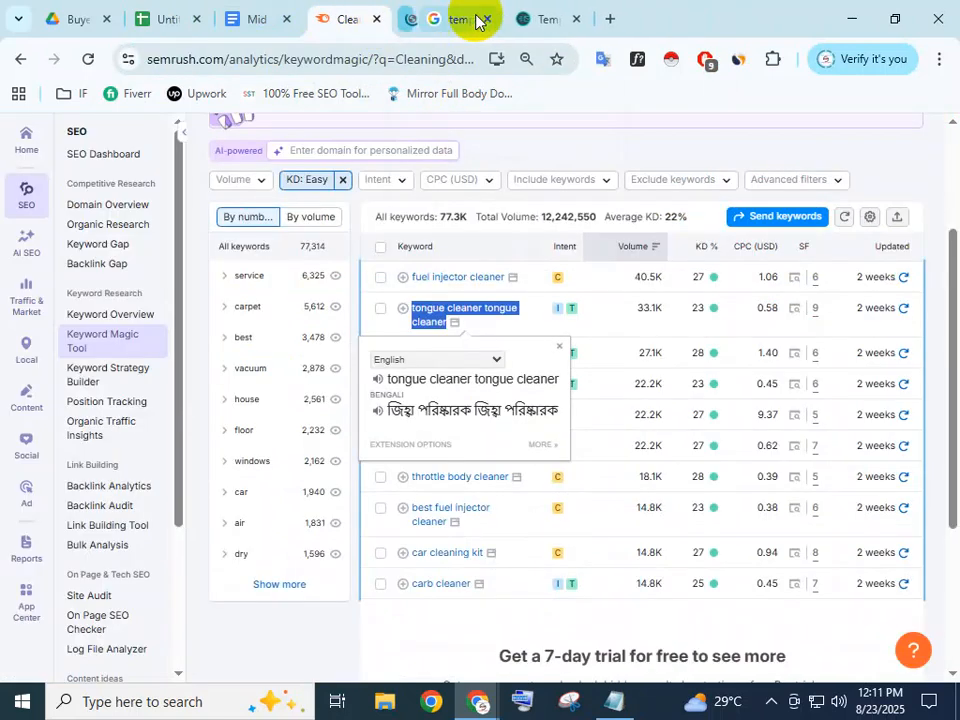
click(465, 19)
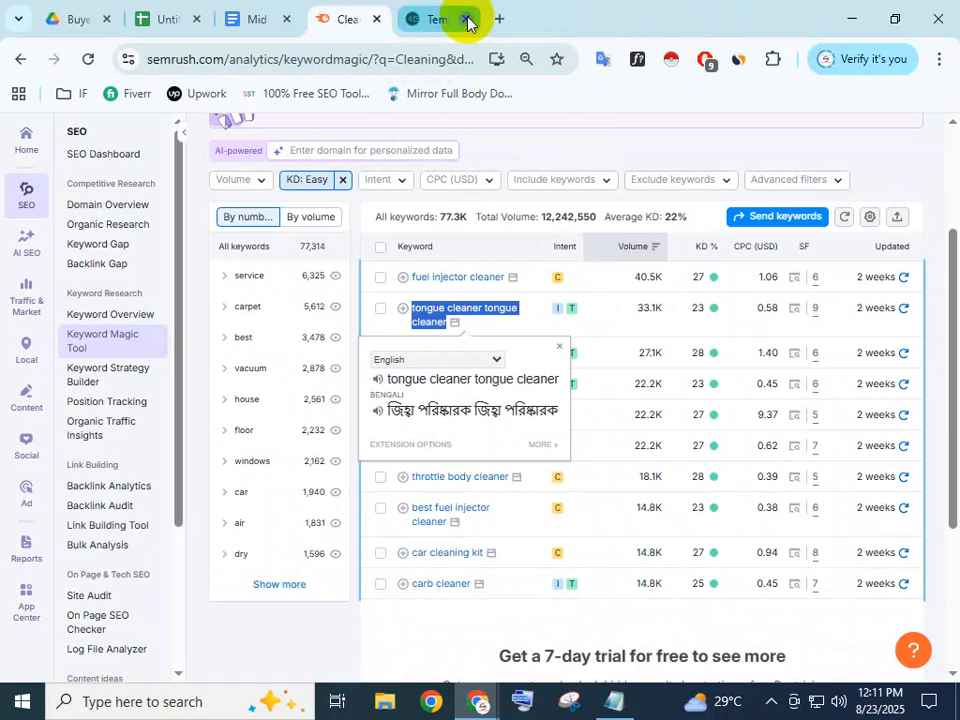
click(467, 19)
drag(281, 15, 428, 27)
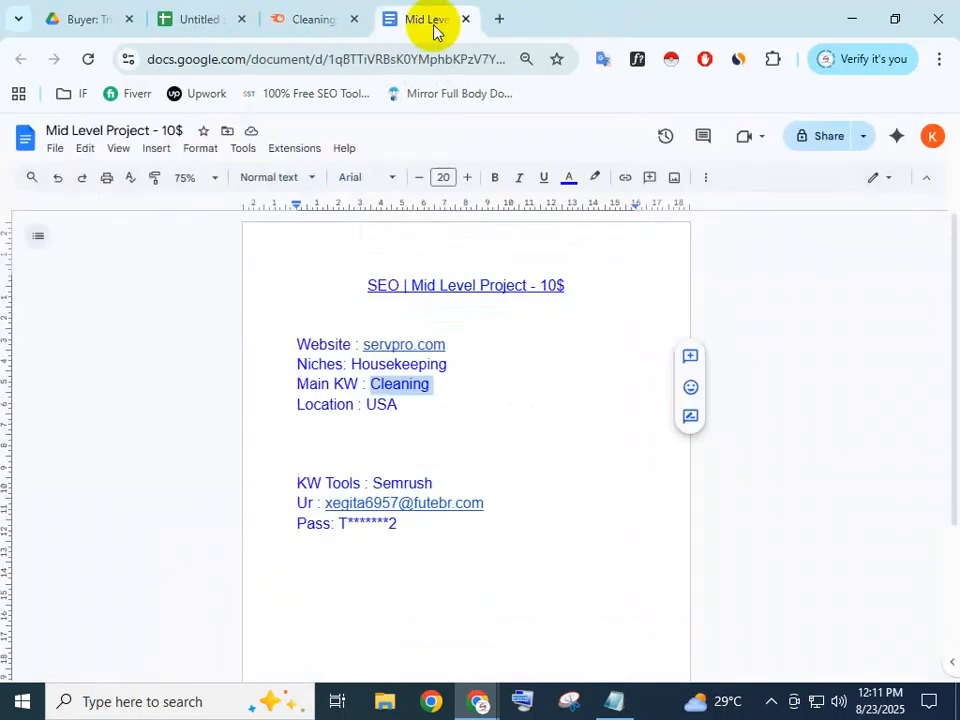
click(320, 20)
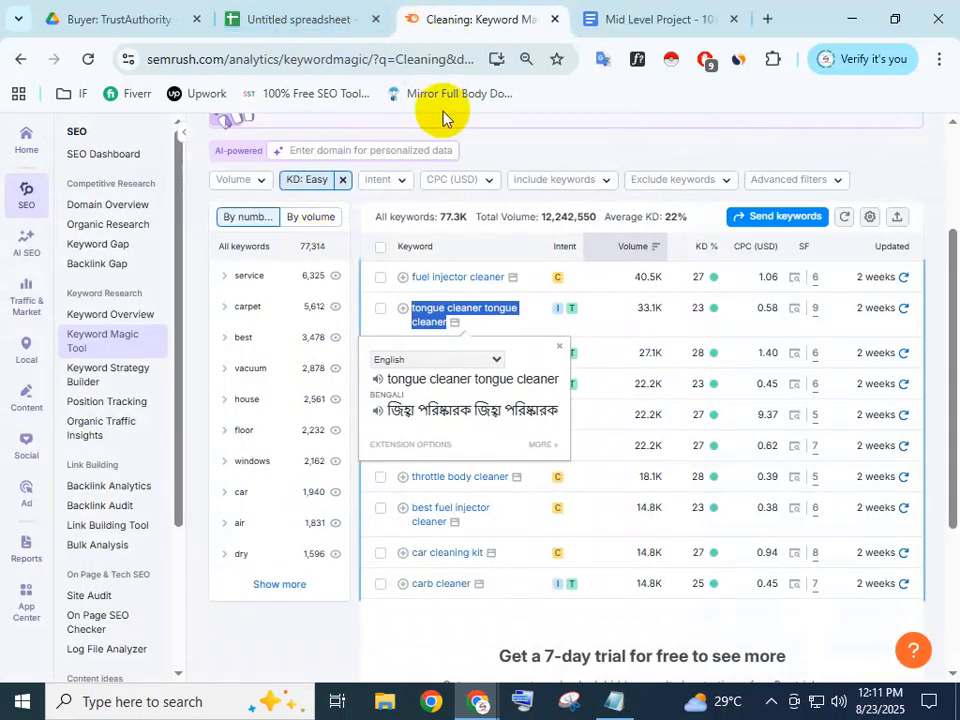
Copy the 'tongue cleaner tongue cleaner' keyword text in Semrush and select cell C6
click(522, 324)
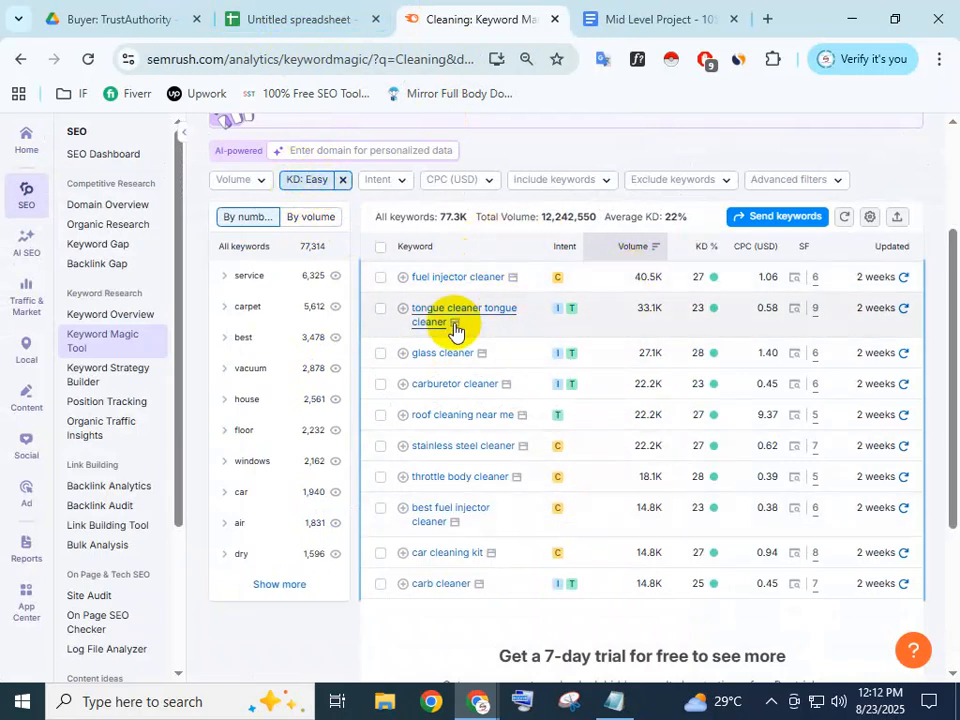
drag(453, 333, 418, 316)
right_click(418, 316)
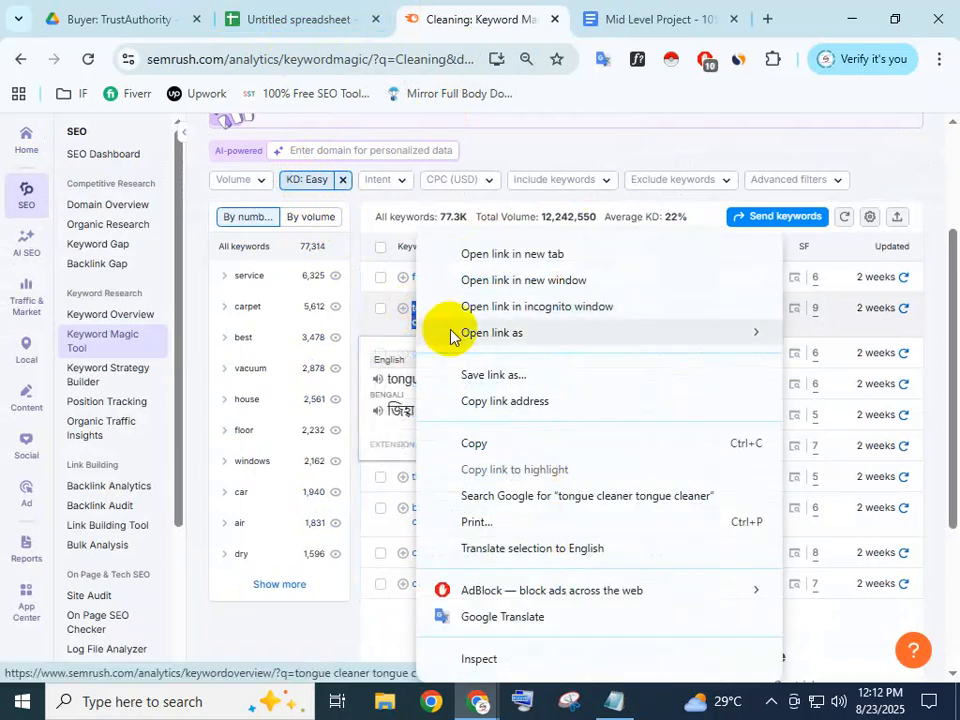
click(495, 443)
click(322, 8)
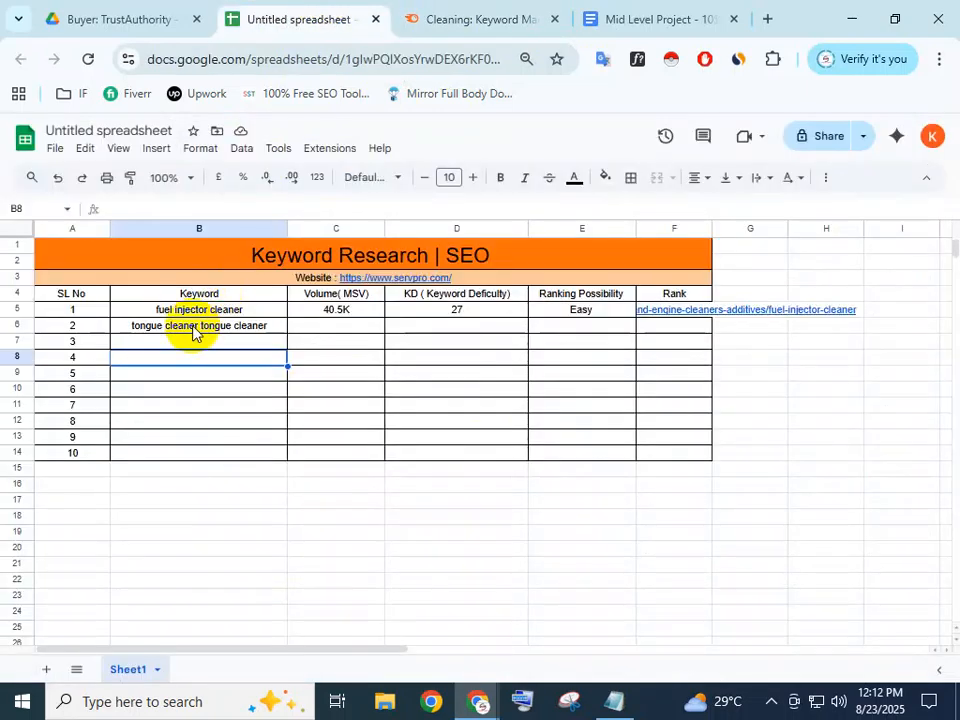
click(336, 327)
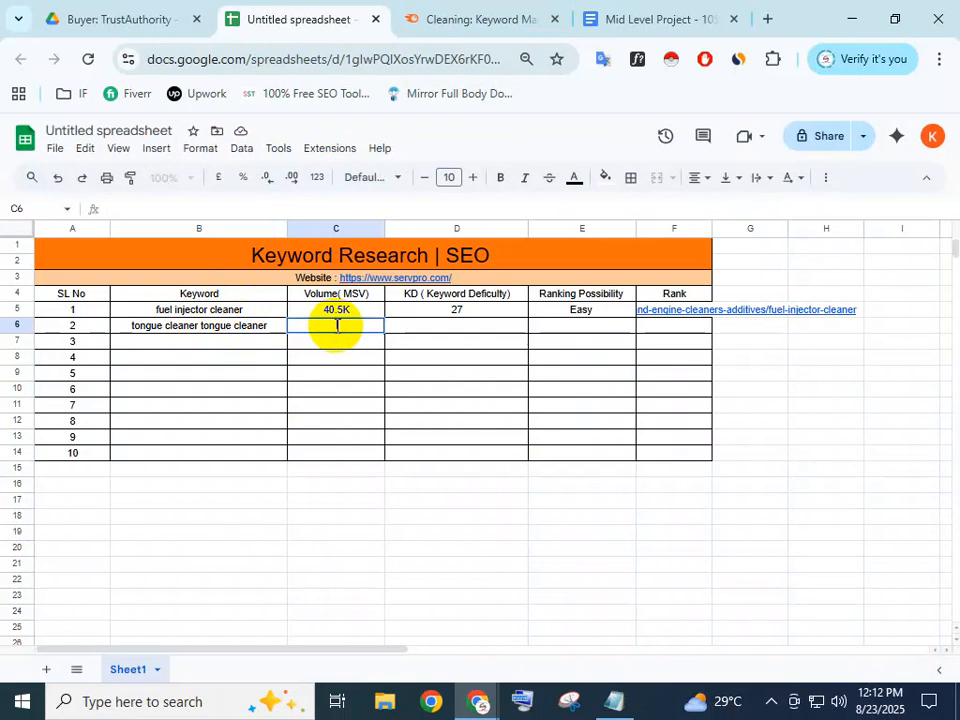
Zoom in on Semrush, select the 33.1K volume value, and start editing cell C6
click(450, 17)
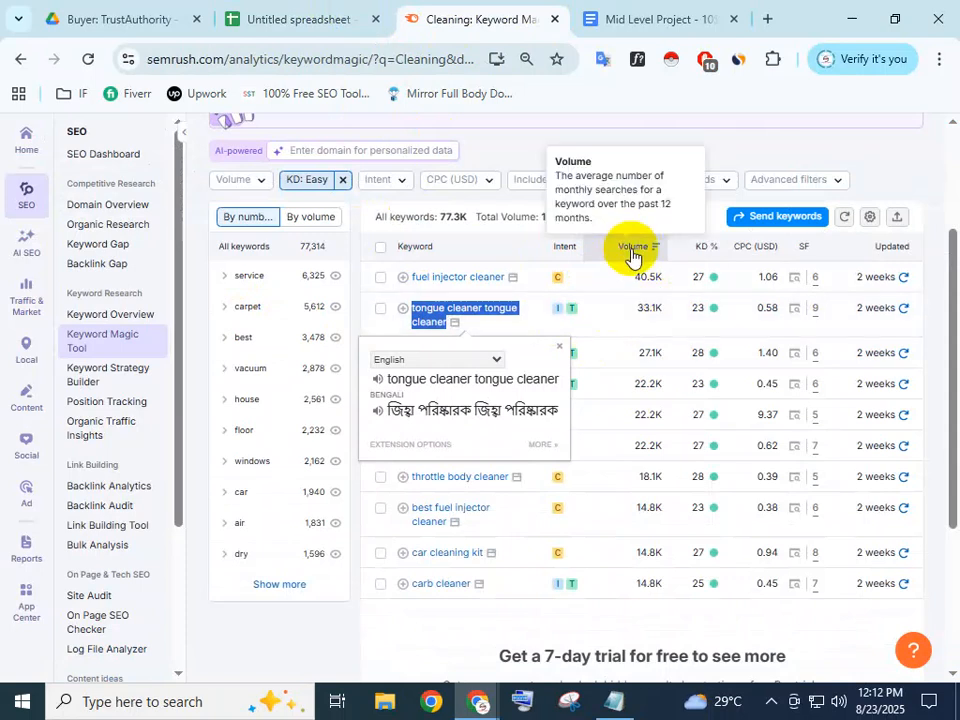
key(ctrl+plus)
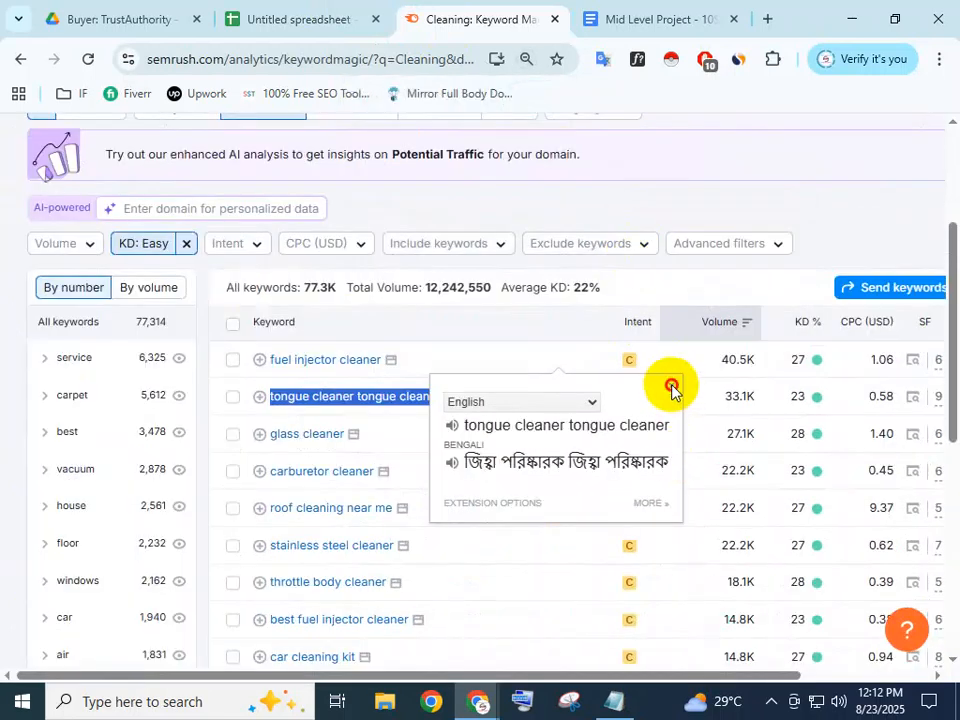
click(671, 386)
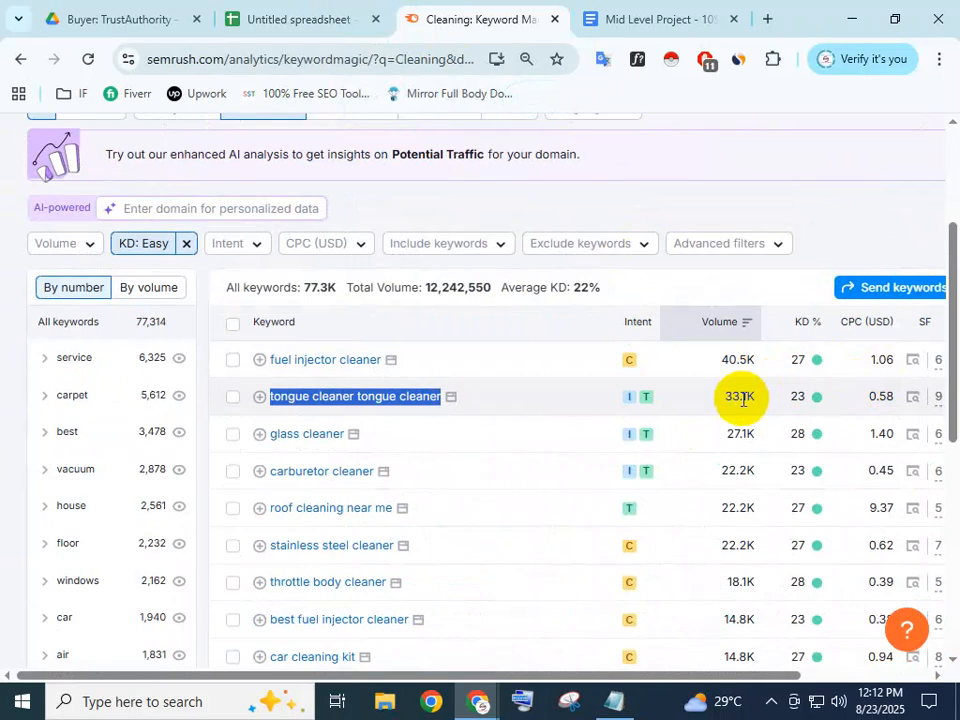
scroll(742, 396, down, 1)
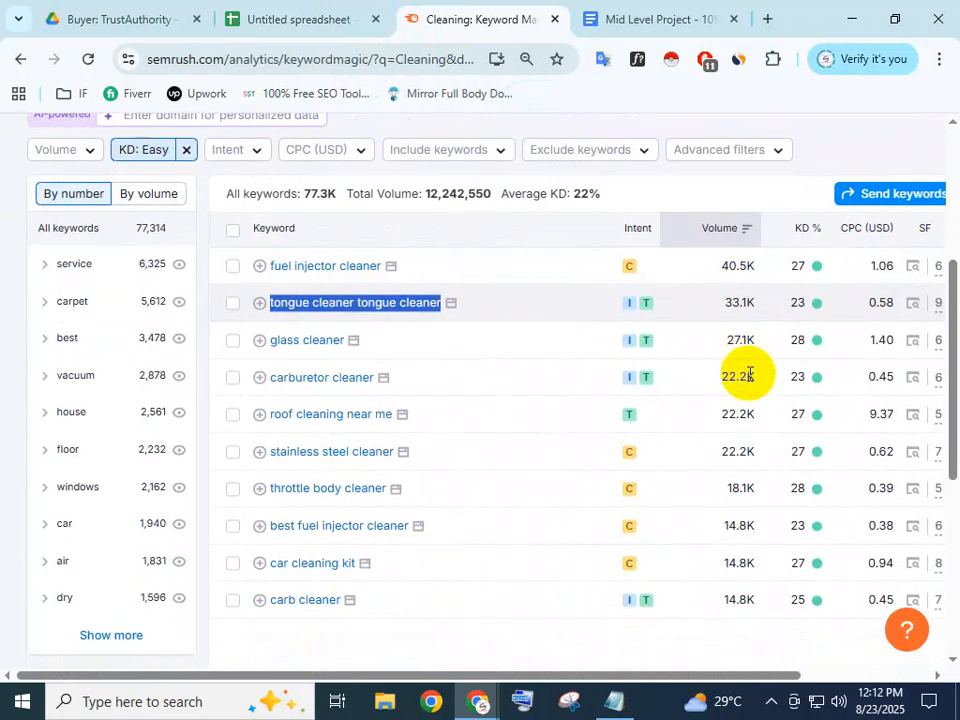
double_click(738, 302)
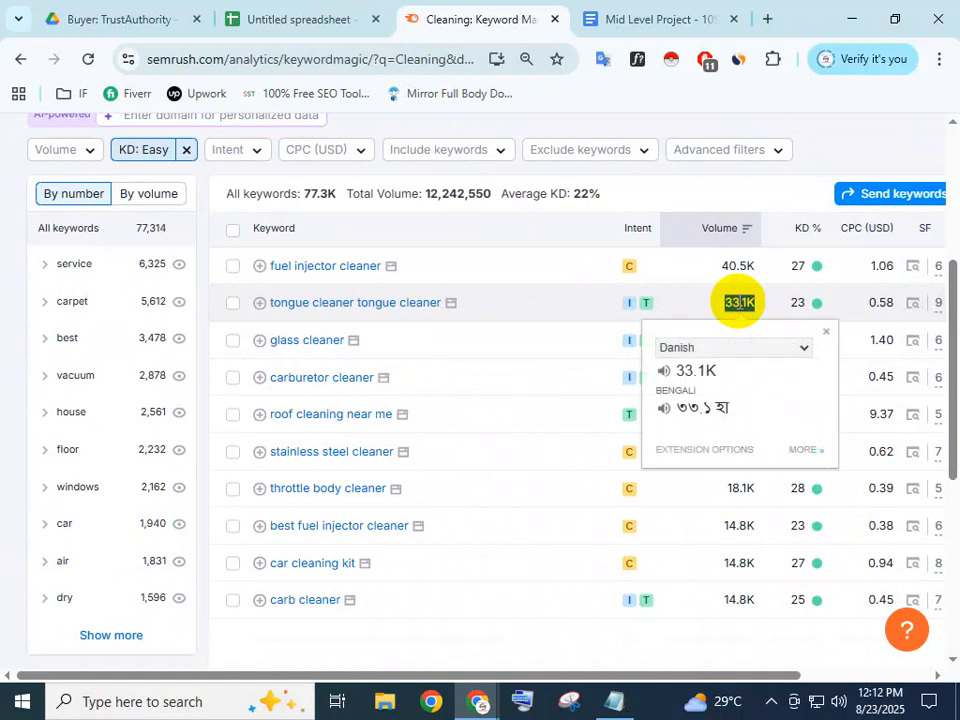
click(130, 15)
click(262, 18)
double_click(343, 325)
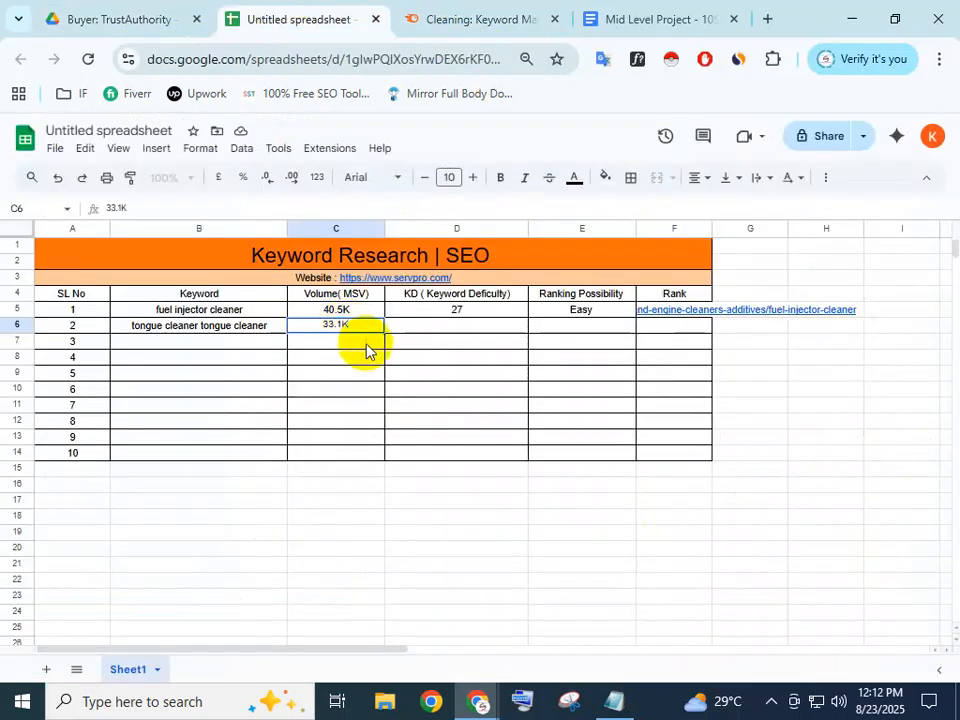
Confirm 33.1K in C6 and enter KD 23 in D6
key(Return)
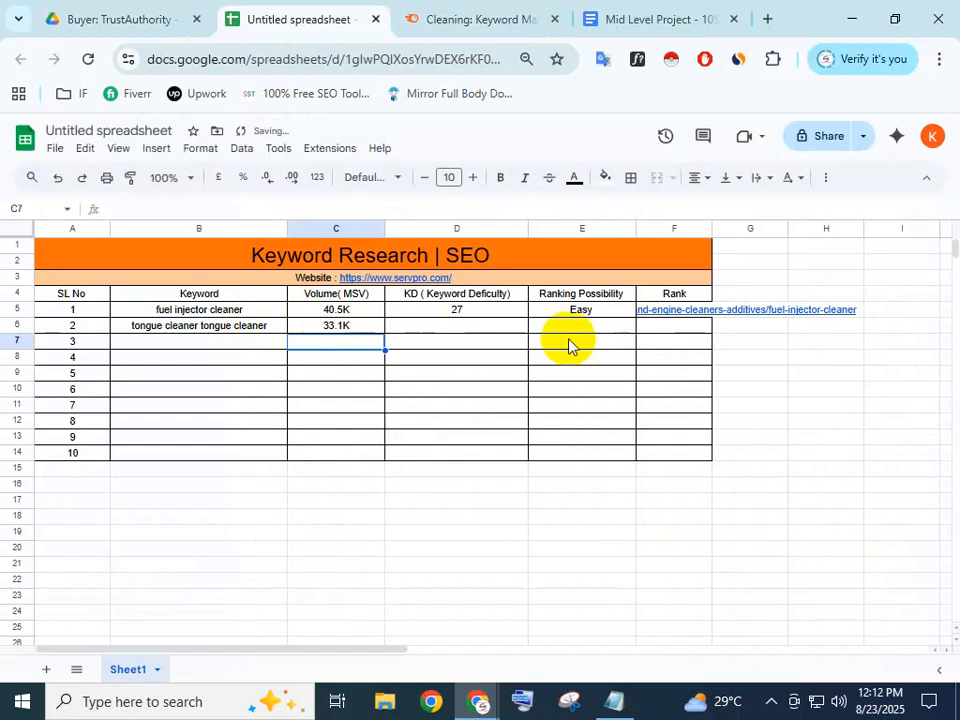
click(452, 327)
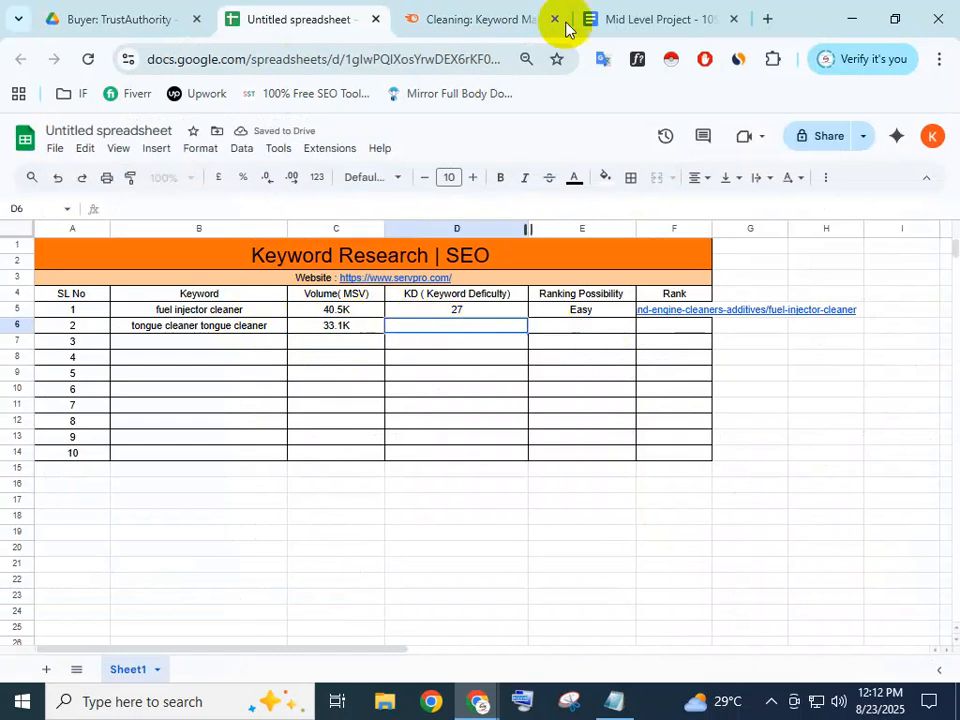
click(433, 12)
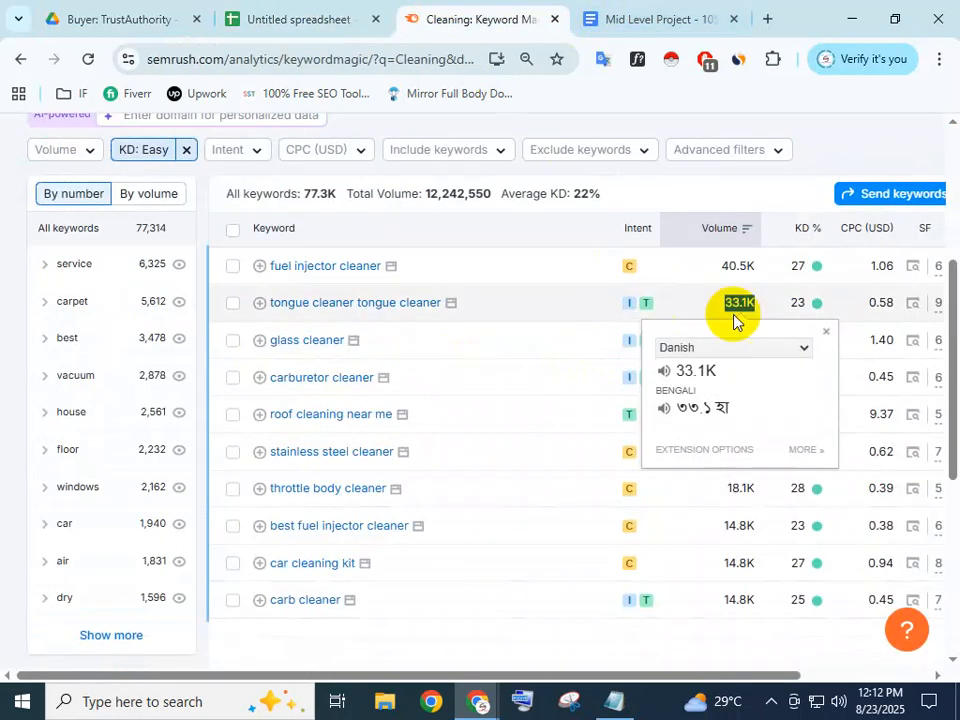
click(799, 302)
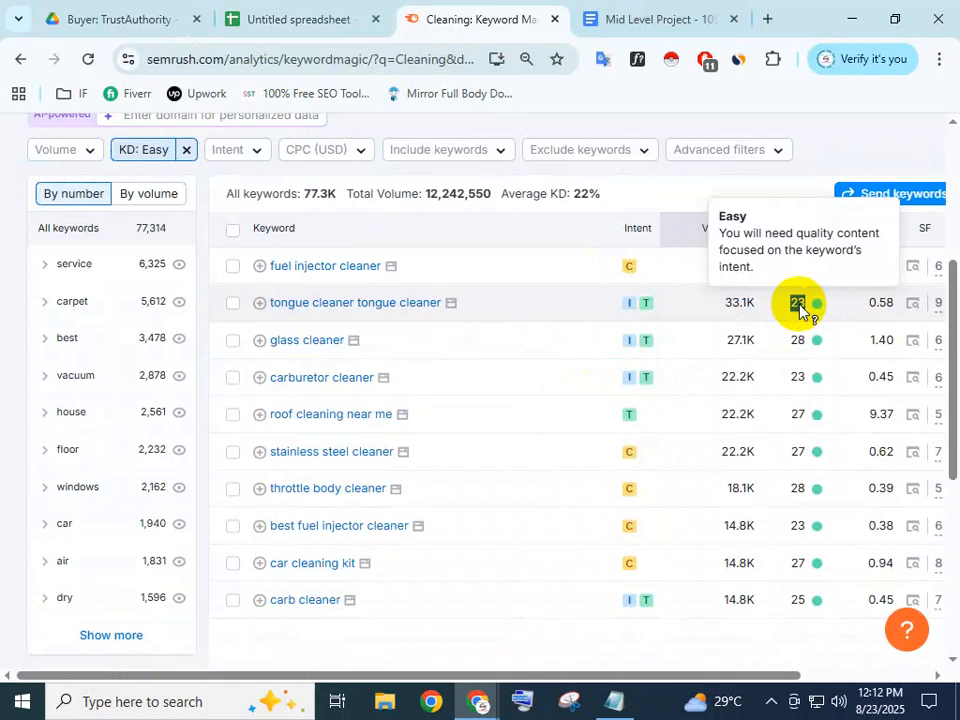
click(343, 27)
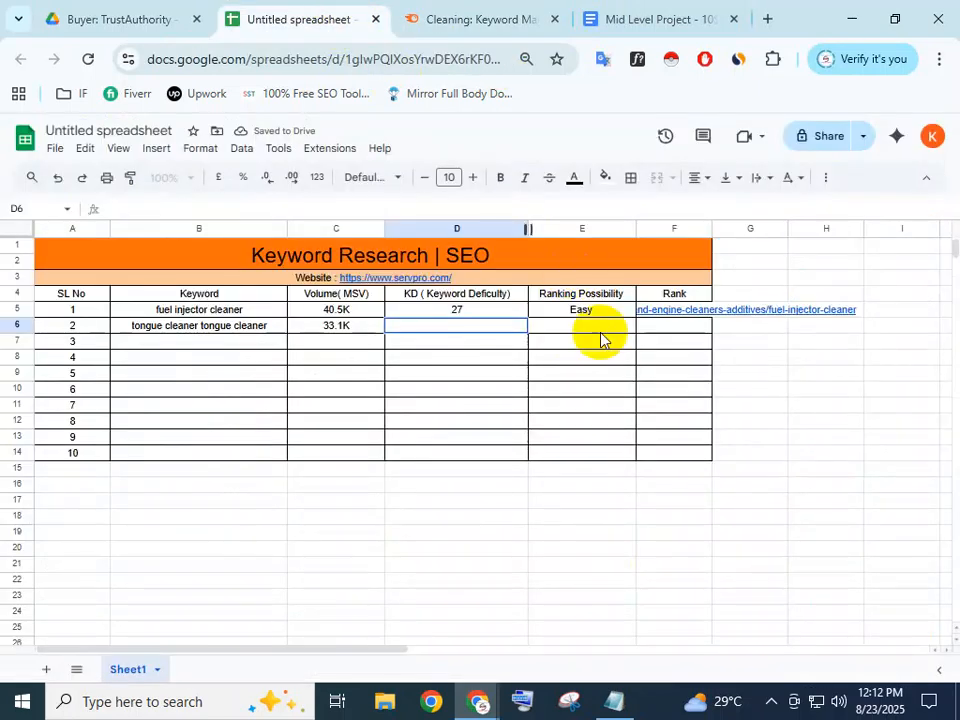
click(486, 314)
click(482, 325)
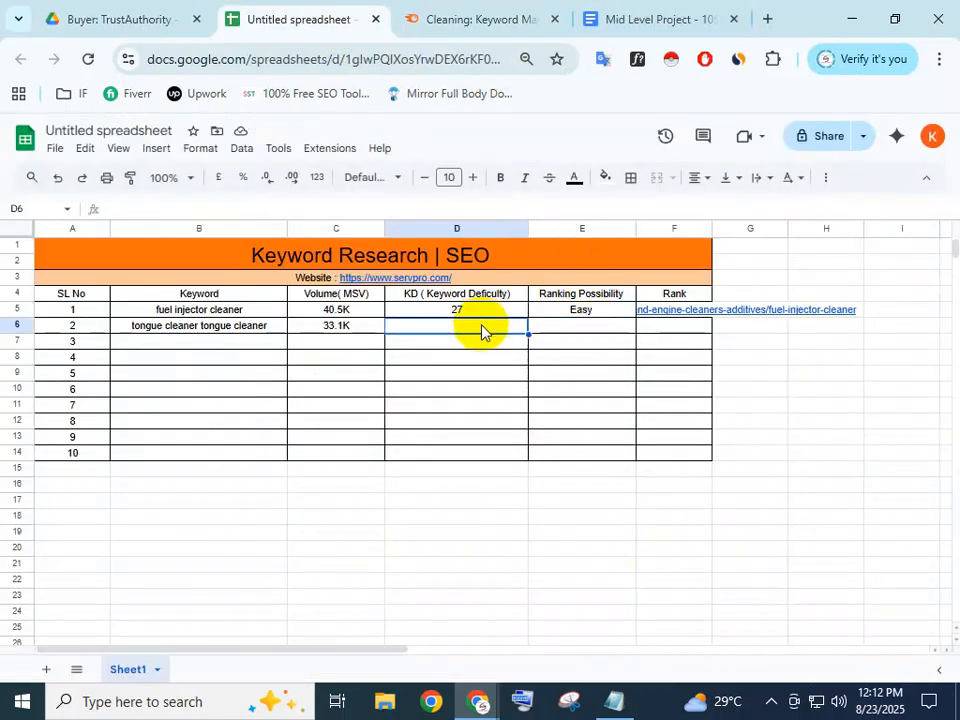
text(23)
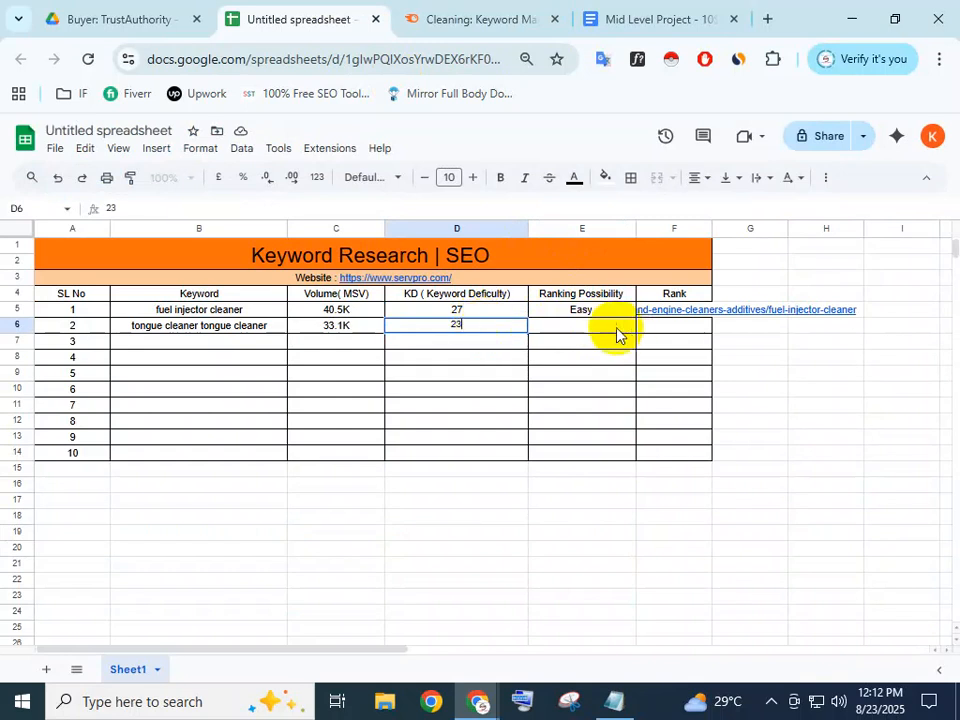
Copy the Easy rating from E5 into E6
click(587, 316)
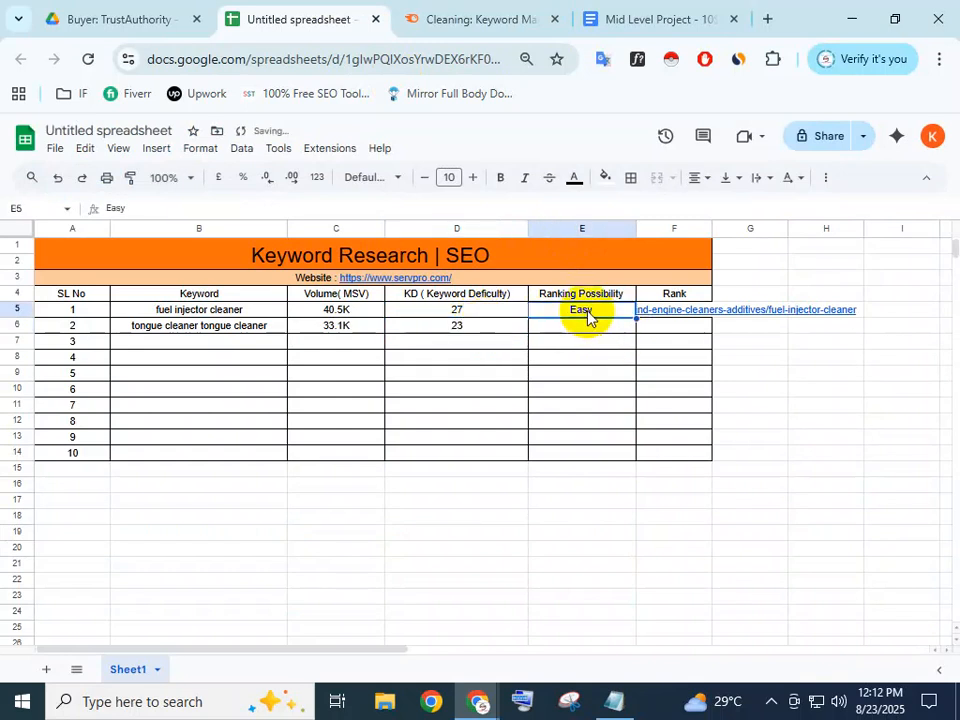
key(ctrl+c)
click(602, 330)
key(ctrl+v)
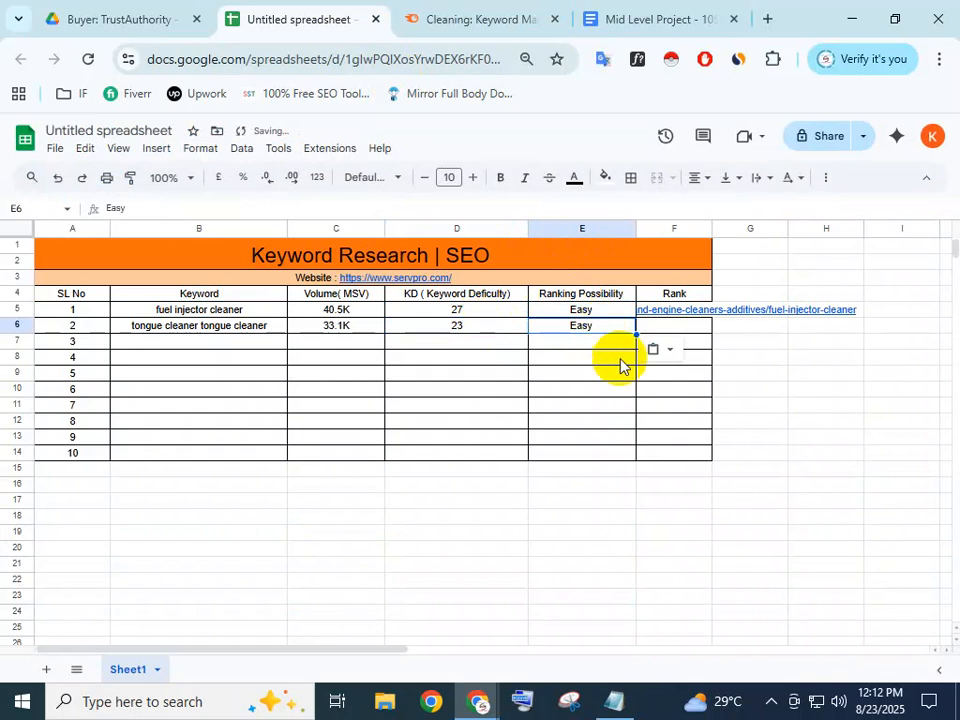
click(620, 359)
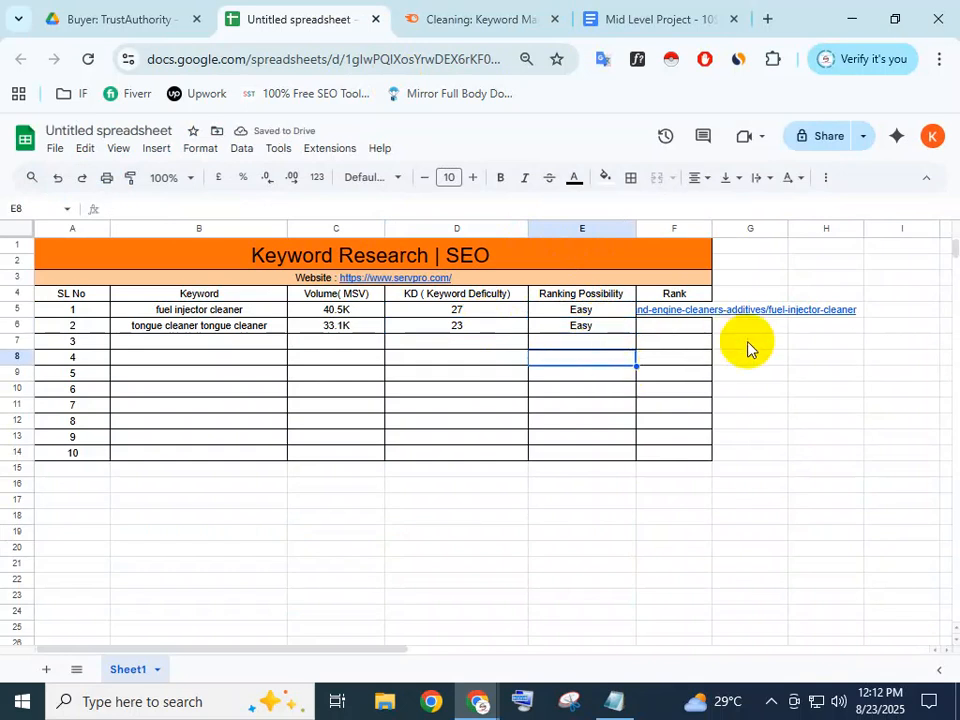
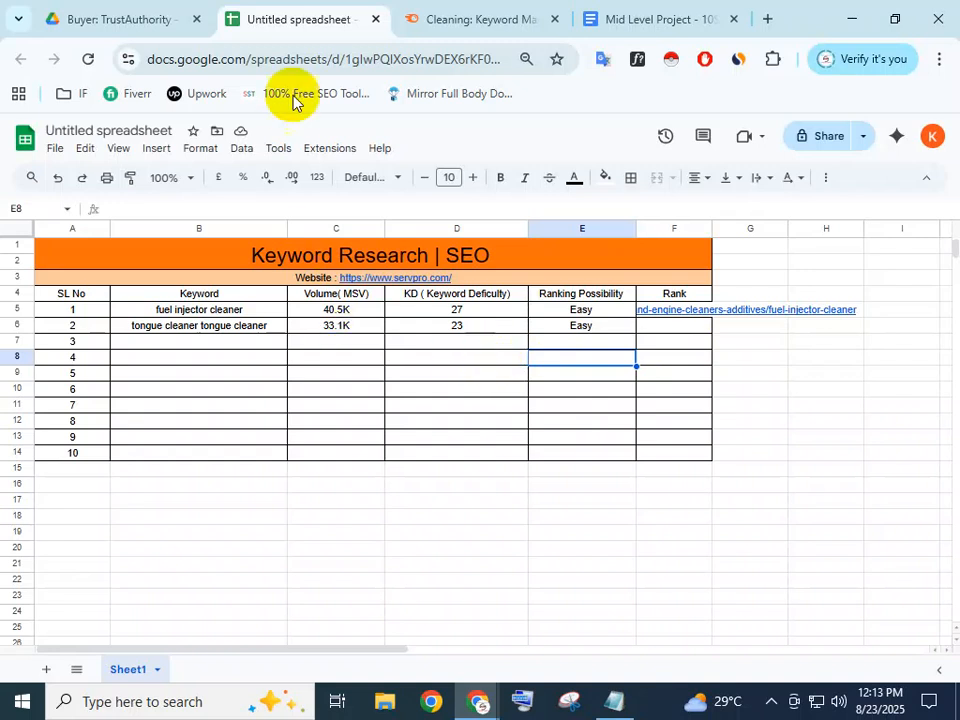
Check the two-row keyword sheet, close the Rank link preview, and return to Semrush's Easy Cleaning keywords
click(440, 15)
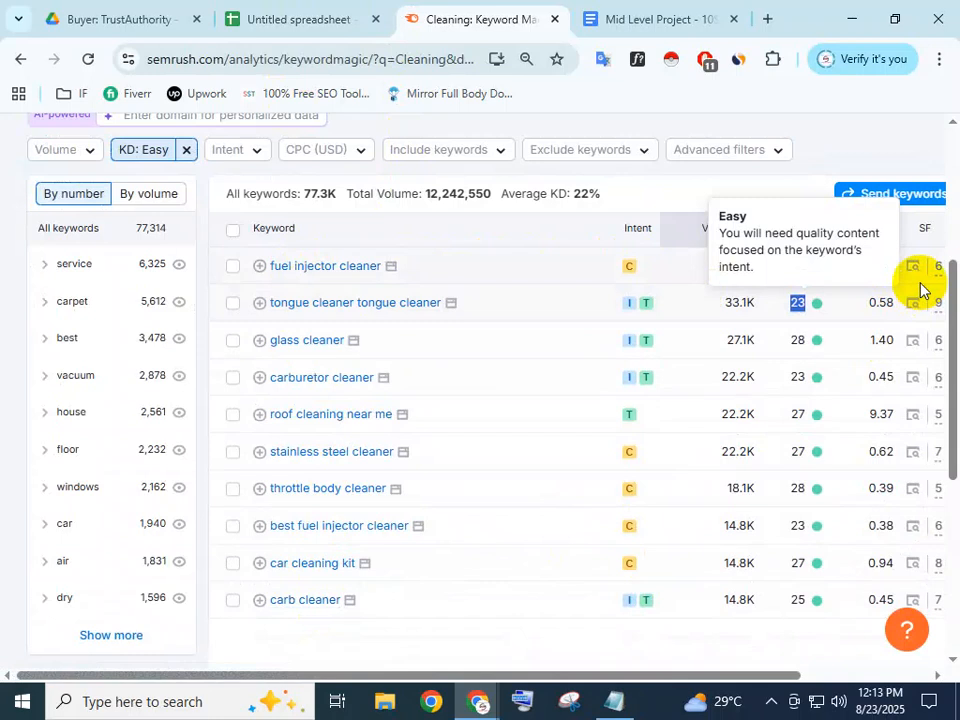
click(77, 8)
click(268, 17)
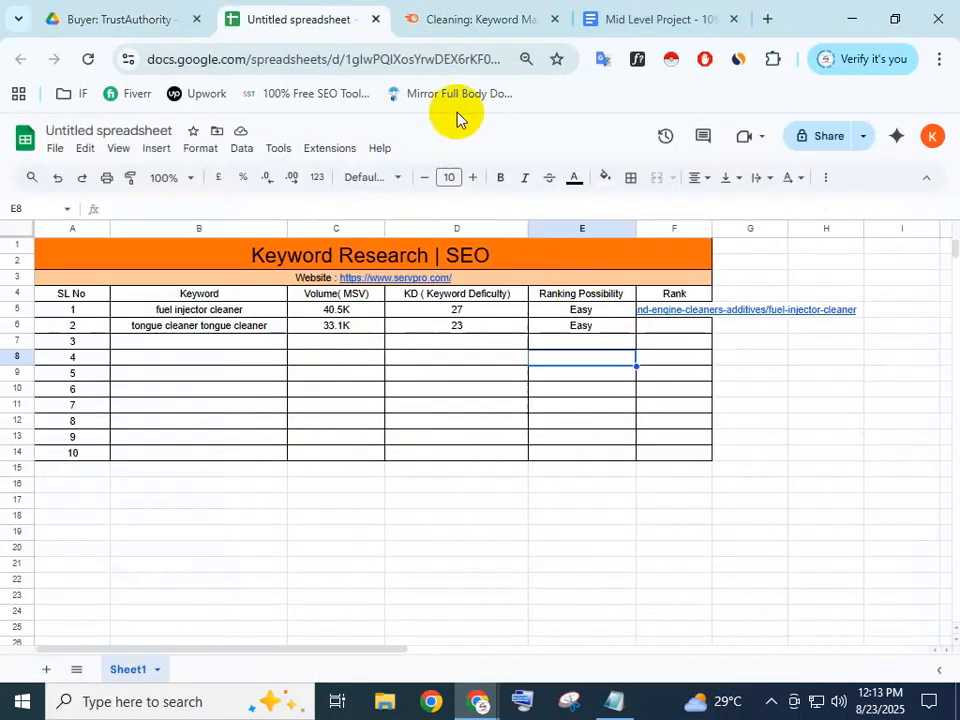
mouse_move(716, 320)
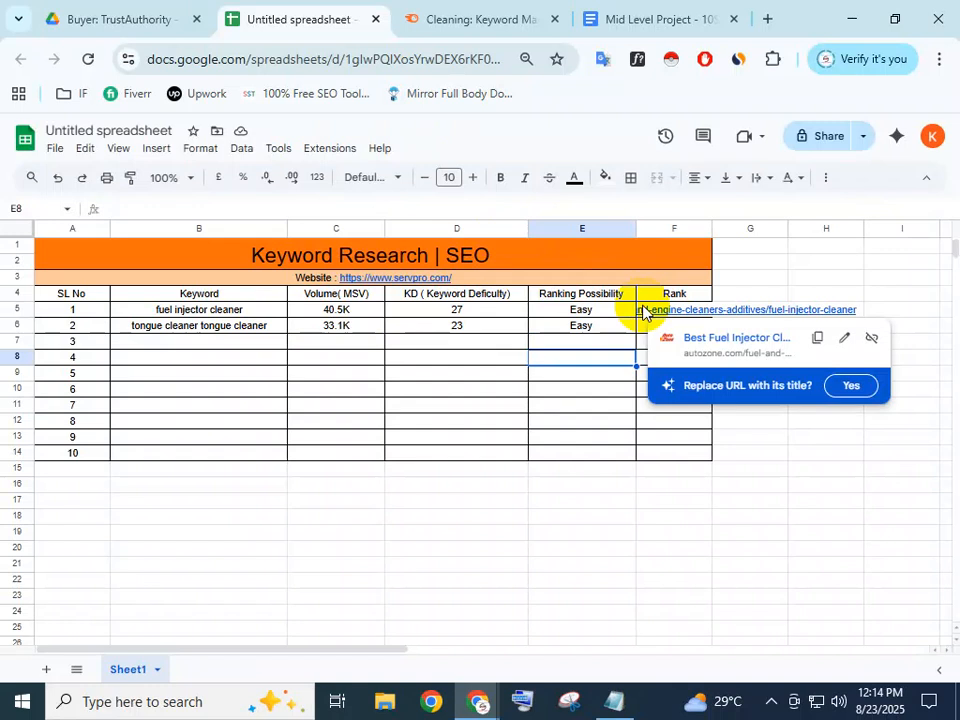
click(553, 380)
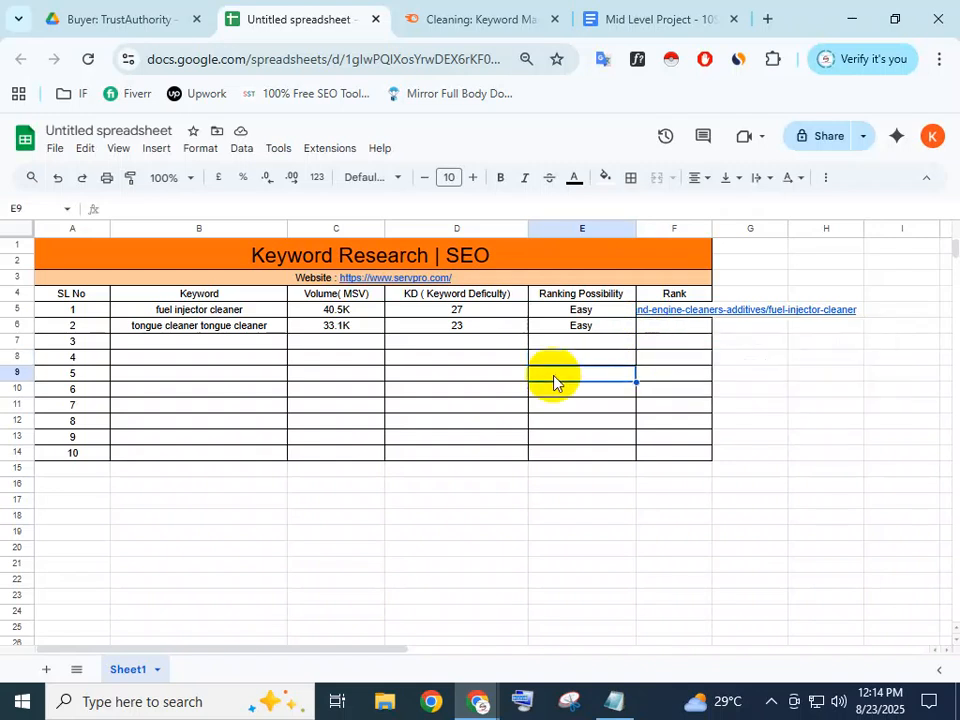
click(767, 378)
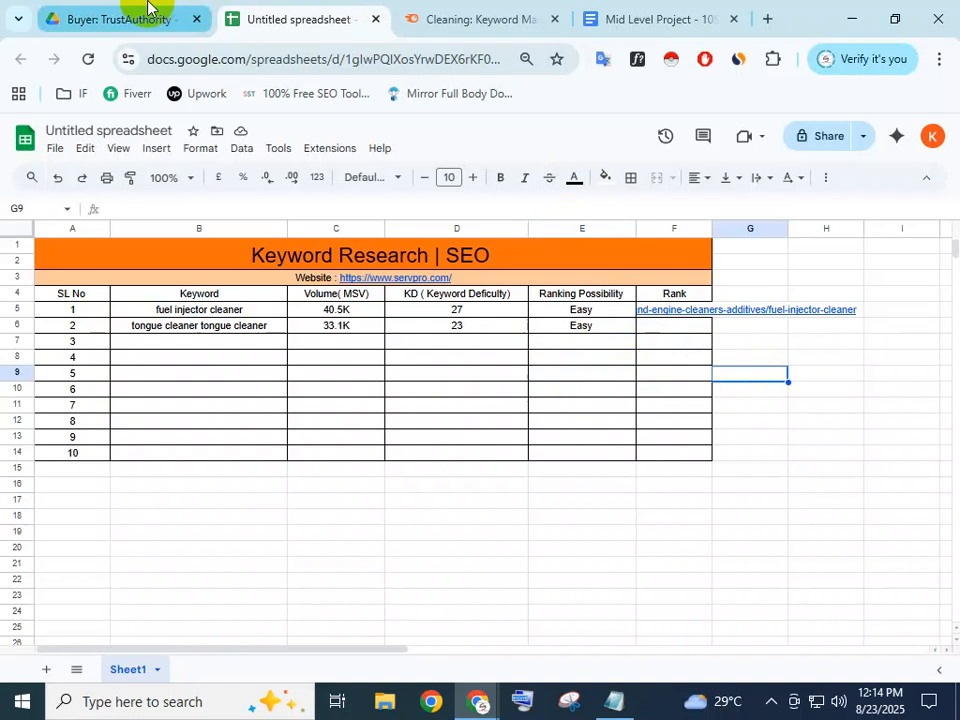
click(409, 17)
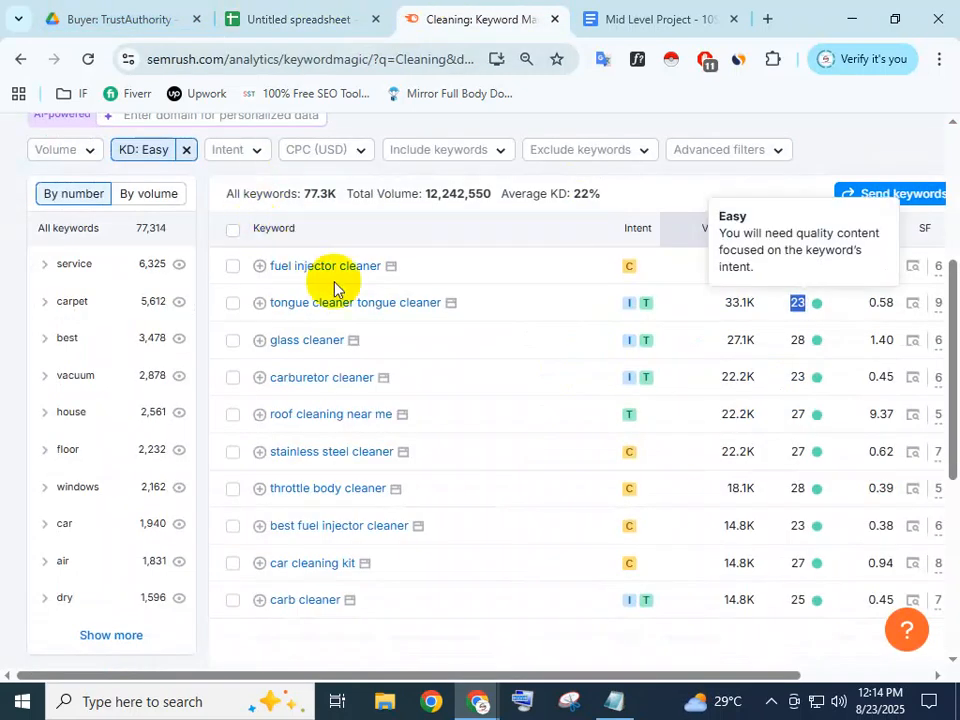
Copy 'glass cleaner' from Semrush into B7, then clear the cell after the paste goes wrong
drag(342, 340, 267, 341)
right_click(270, 340)
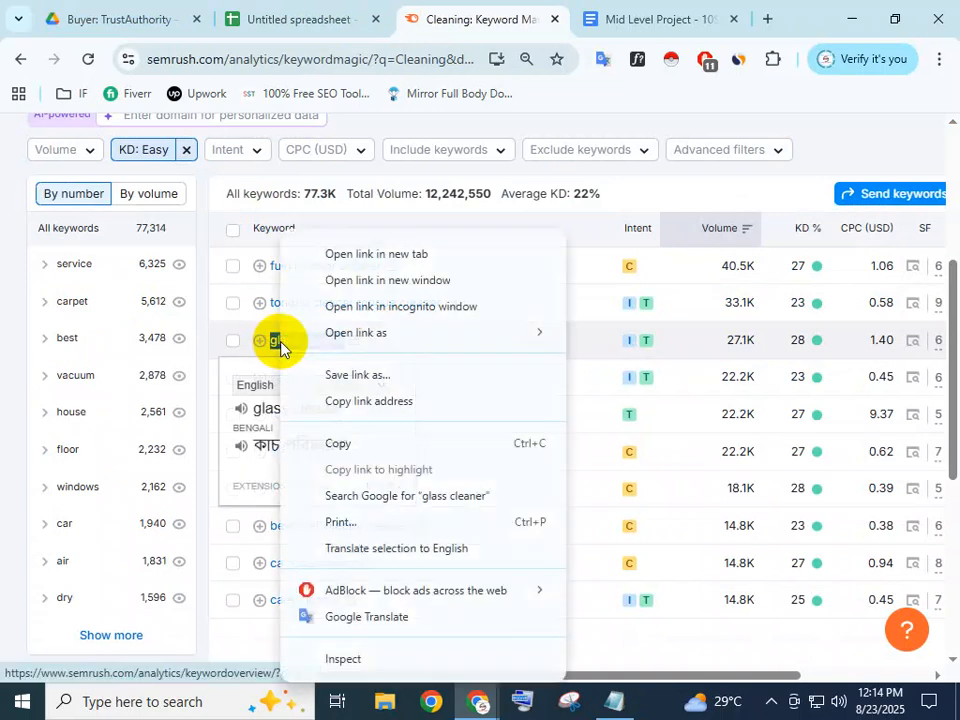
click(350, 446)
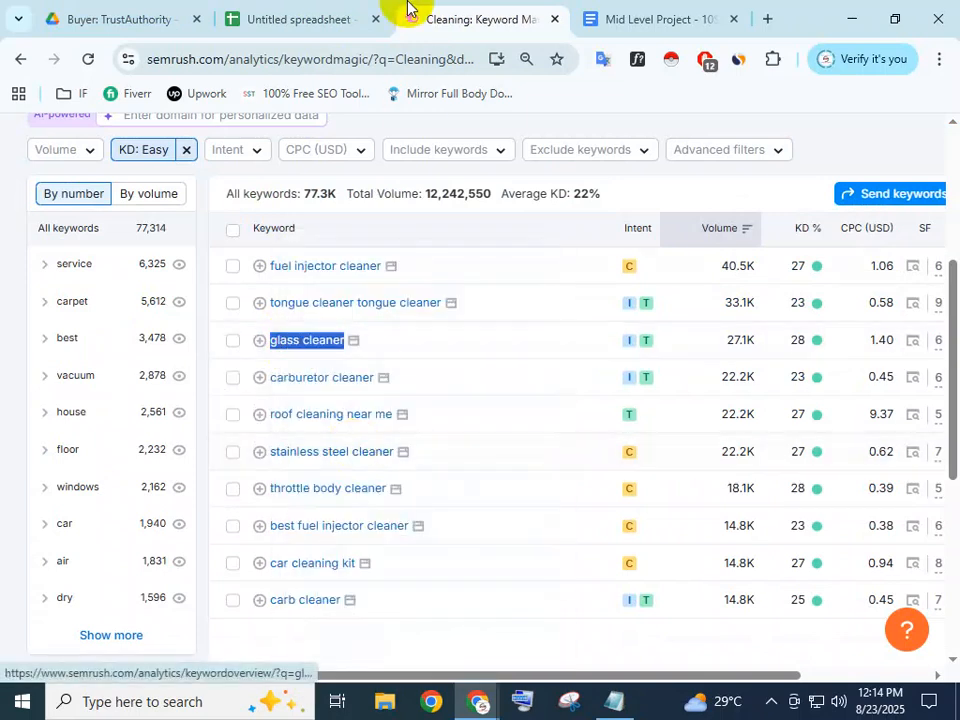
click(317, 18)
double_click(228, 341)
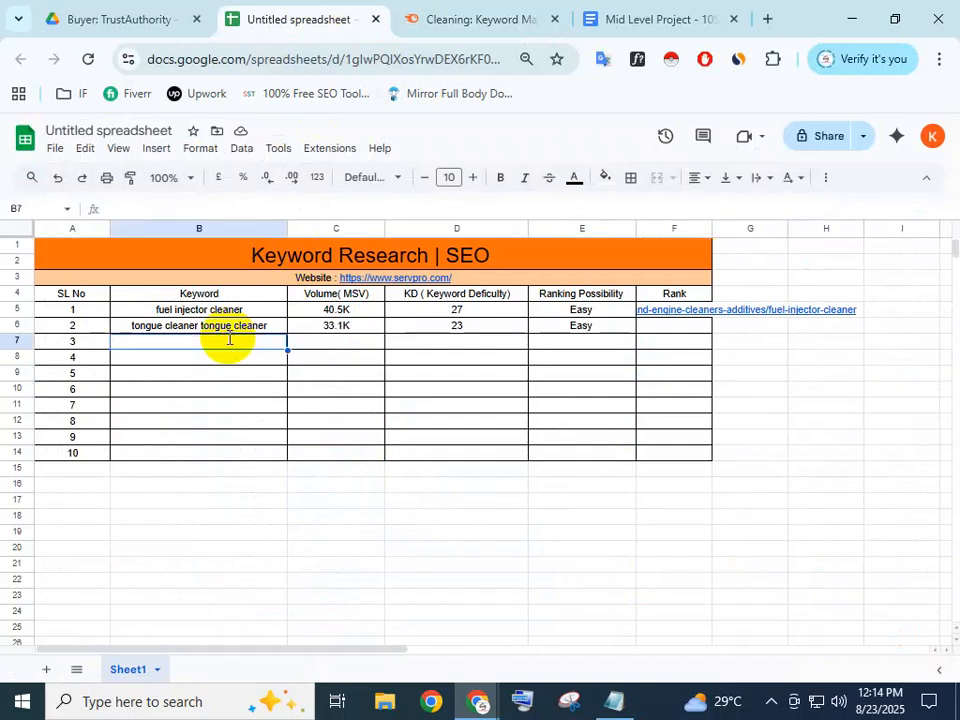
key(ctrl+v)
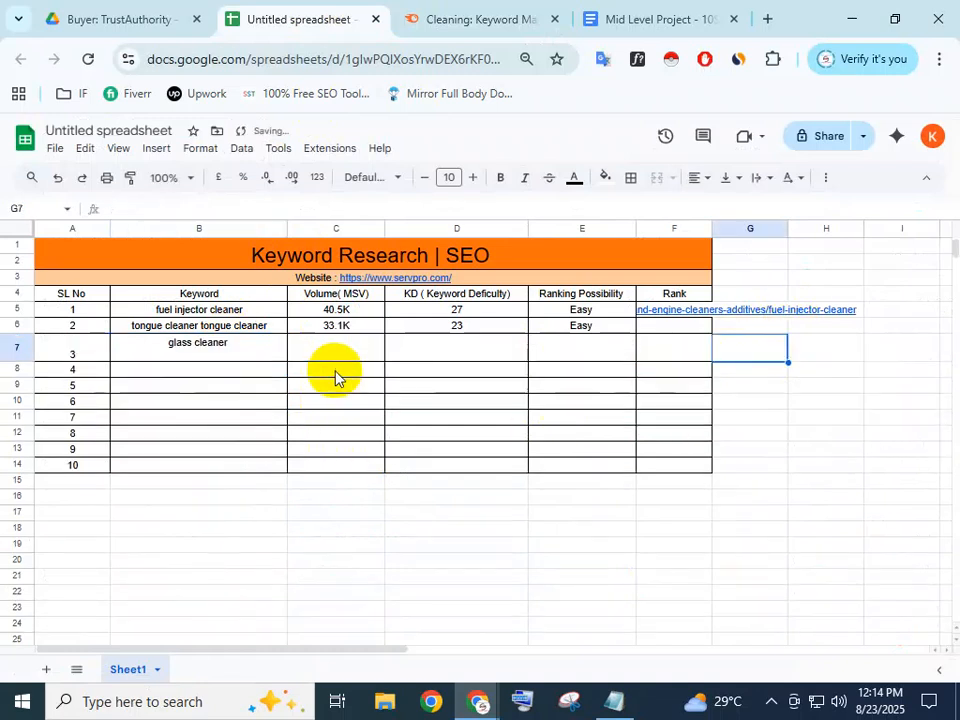
click(336, 376)
click(198, 352)
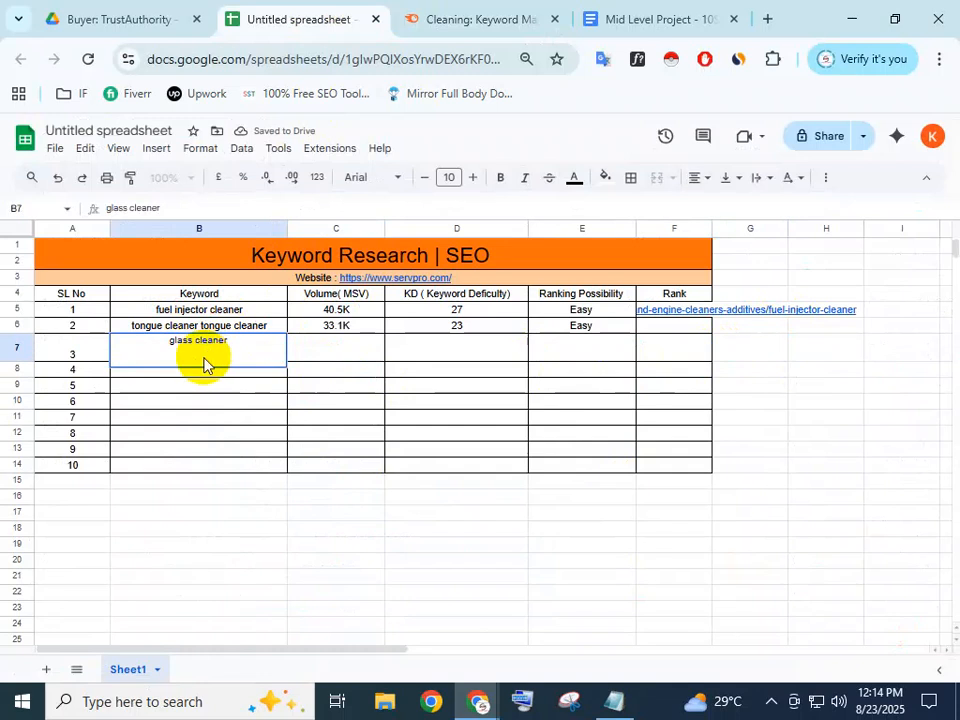
click(206, 372)
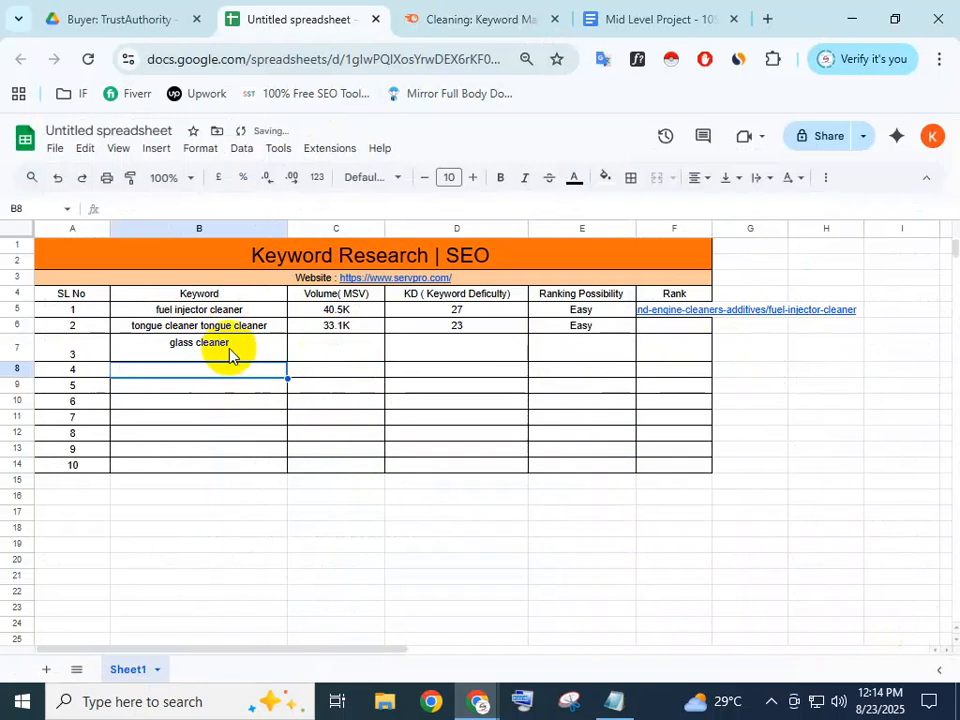
click(225, 348)
double_click(171, 349)
key(BackSpace)
key(BackSpace)
key(BackSpace)
key(BackSpace)
key(BackSpace)
key(BackSpace)
key(BackSpace)
key(BackSpace)
key(BackSpace)
key(BackSpace)
key(BackSpace)
key(BackSpace)
key(BackSpace)
click(239, 440)
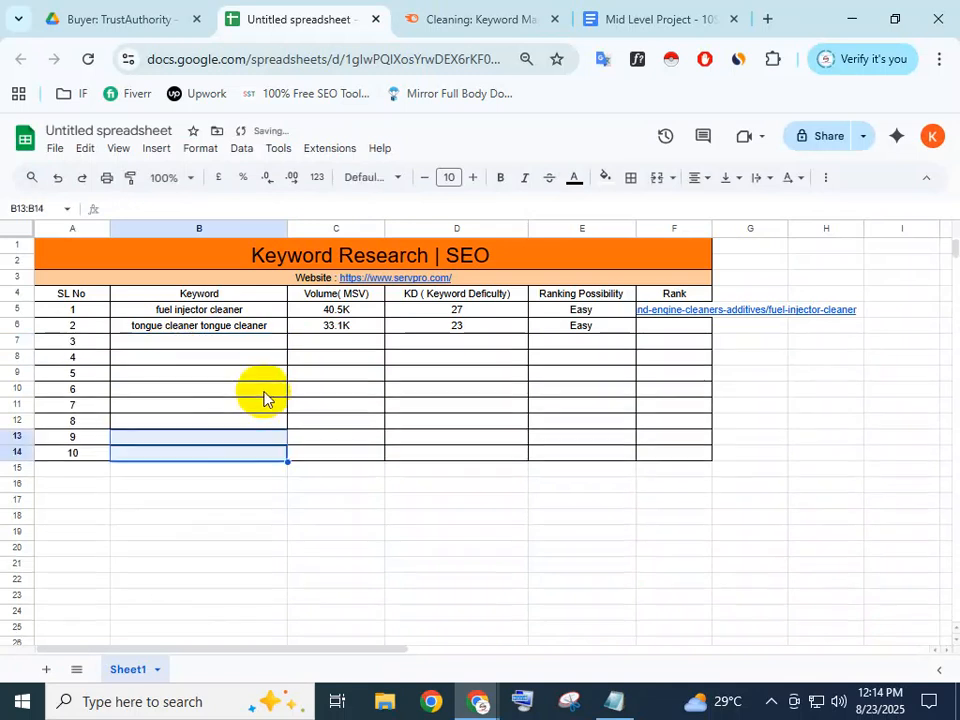
click(236, 343)
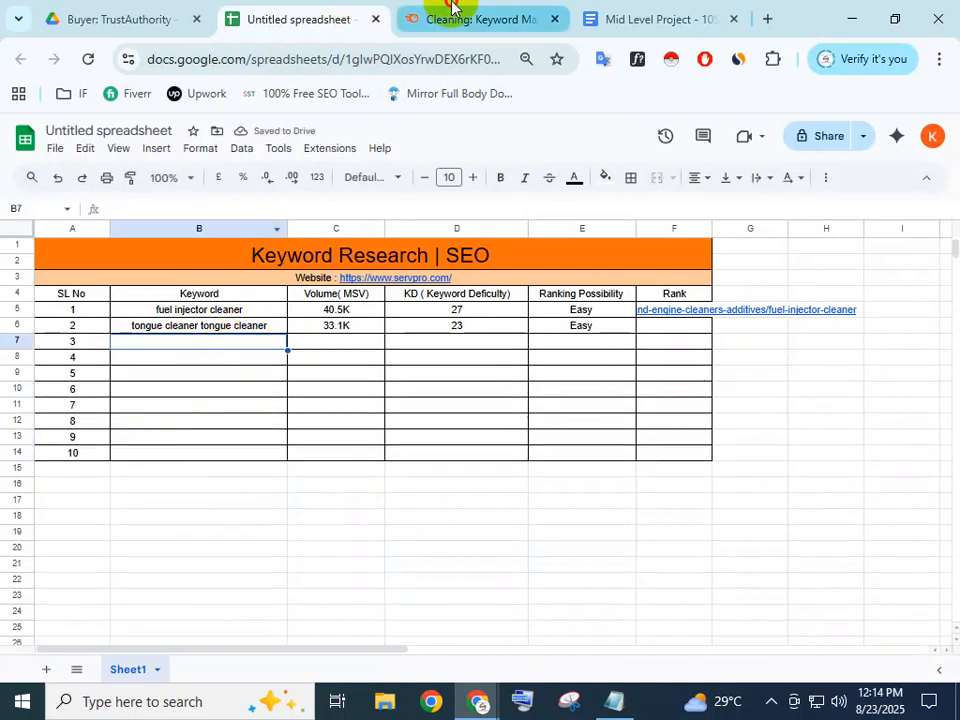
Re-copy 'glass cleaner' and put it in B7 as plain text instead of a link
click(452, 5)
right_click(322, 340)
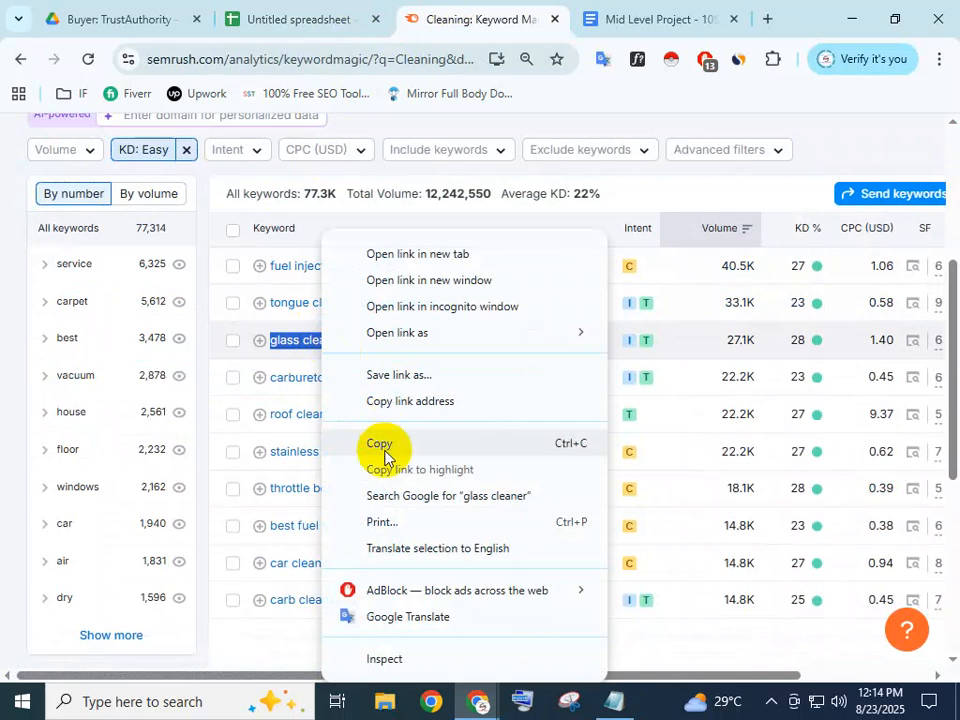
click(384, 447)
click(305, 14)
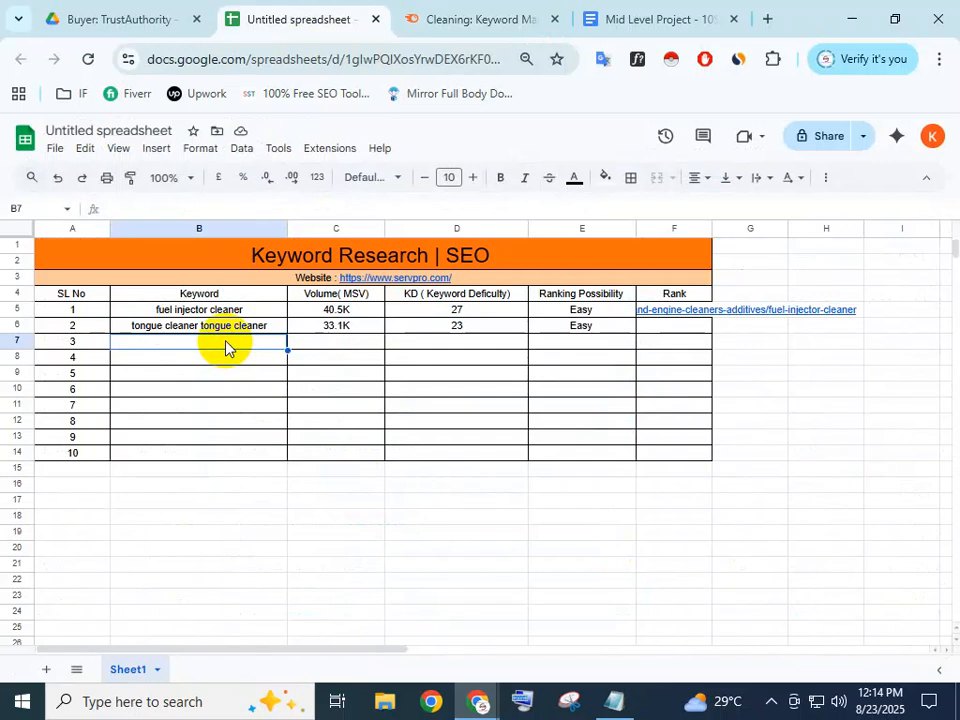
key(ctrl+v)
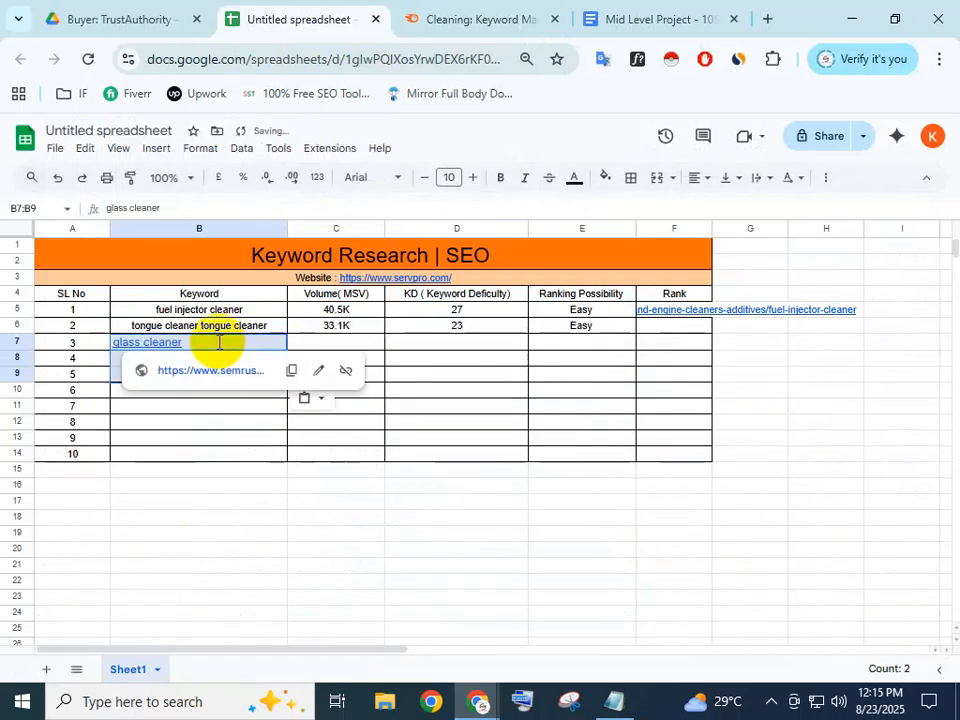
double_click(219, 342)
drag(219, 342, 93, 350)
key(ctrl+x)
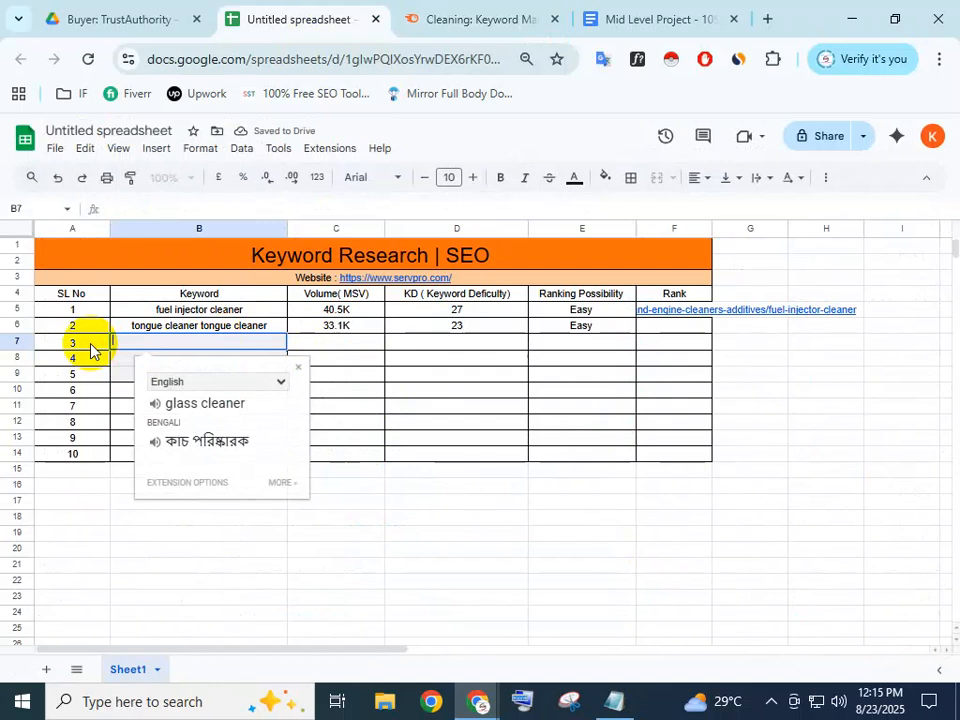
key(ctrl+v)
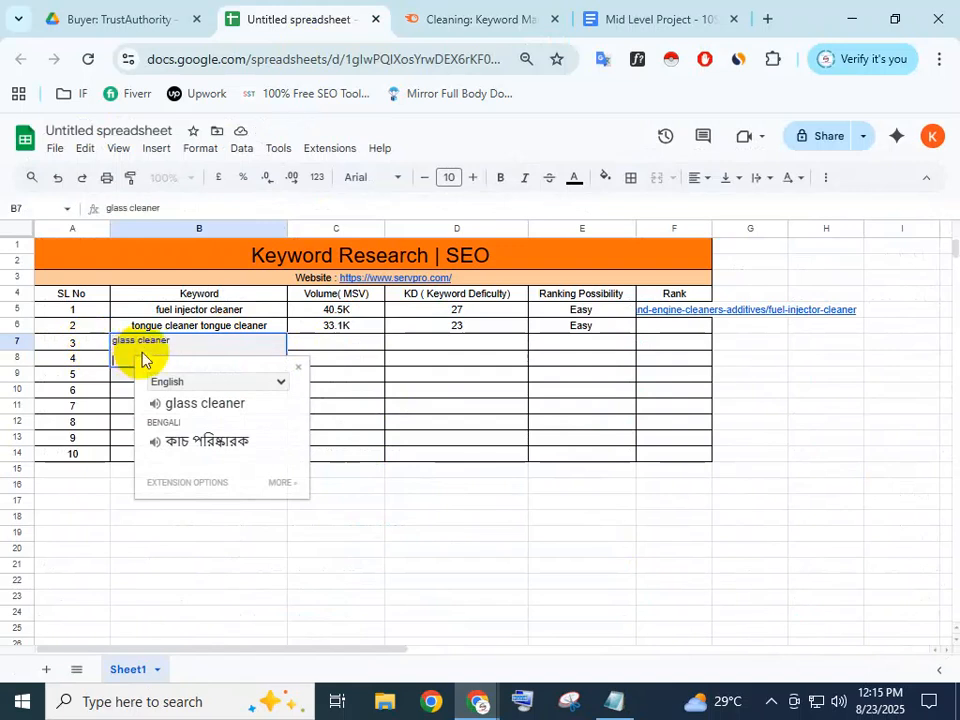
click(355, 389)
Remove the extra blank line from B7 and move to C7 for the volume
click(195, 363)
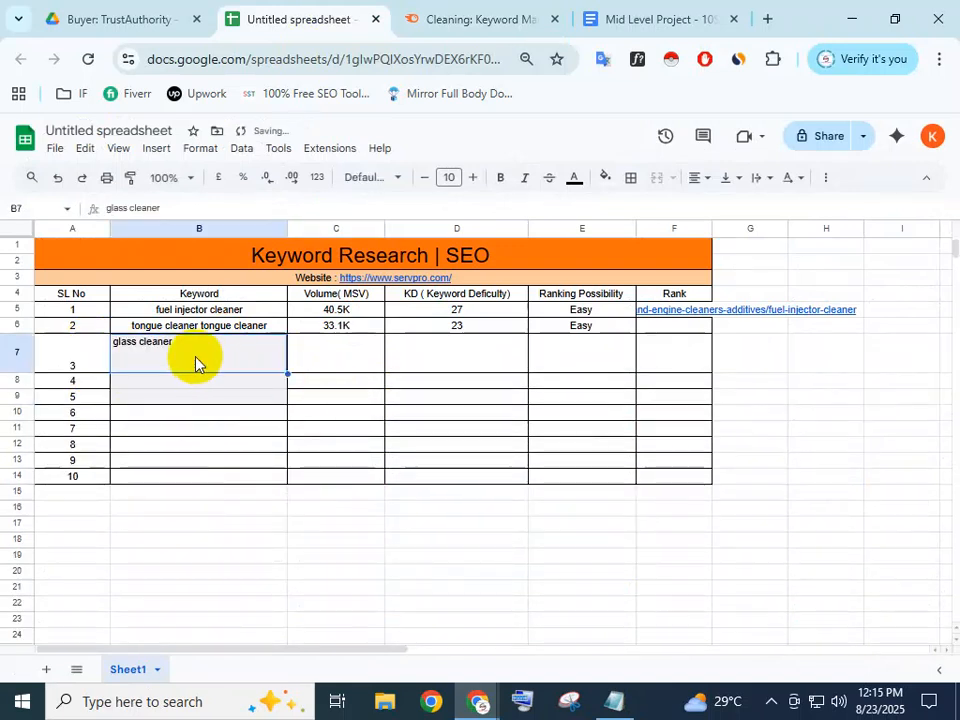
double_click(161, 360)
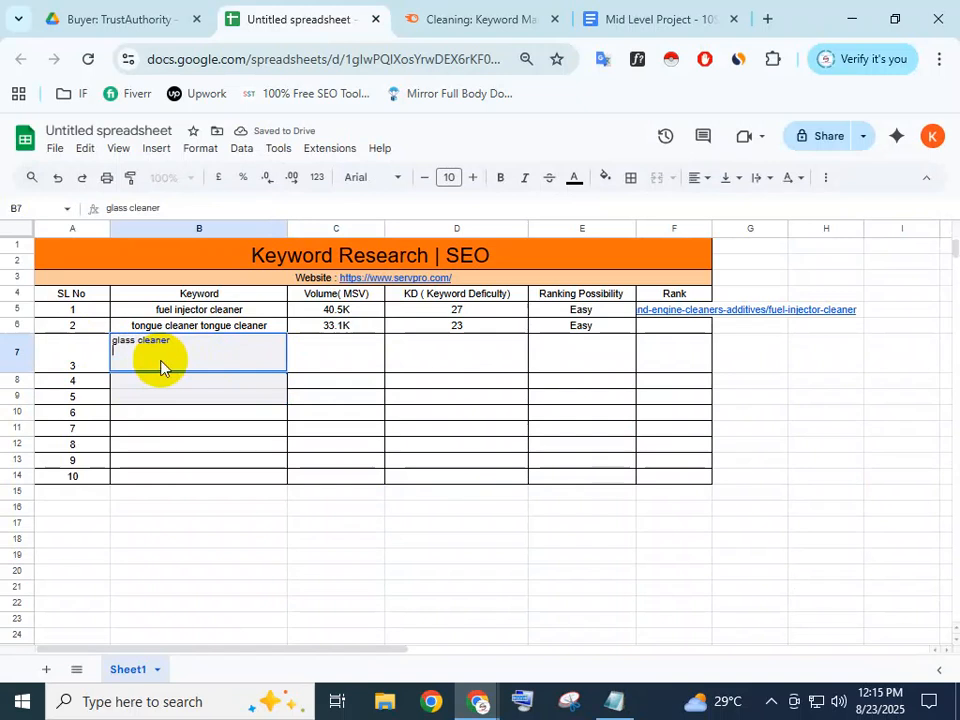
key(BackSpace)
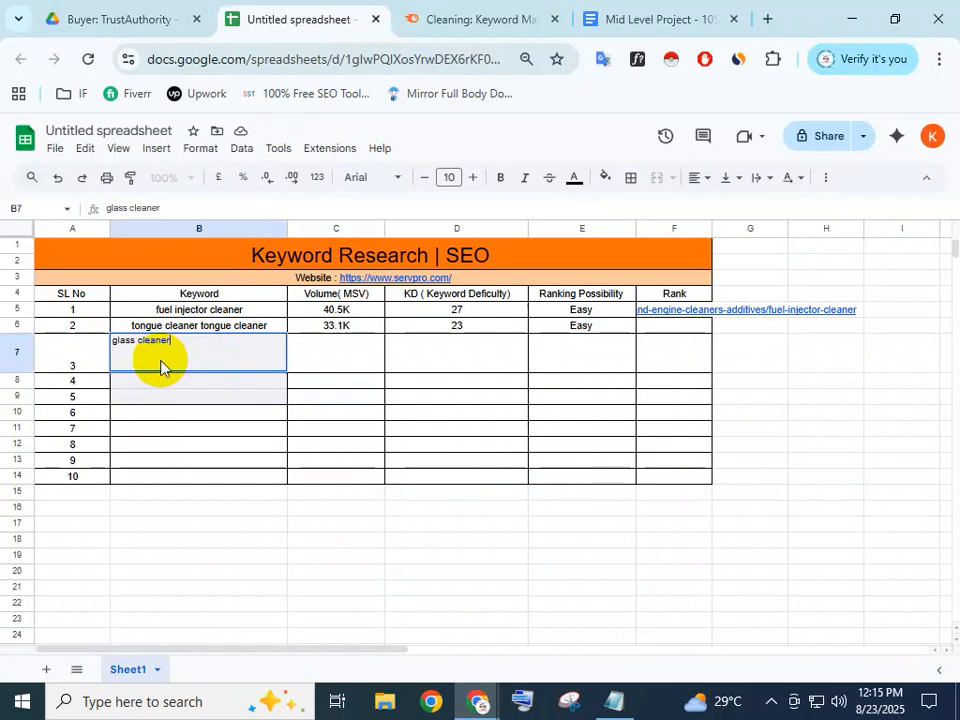
click(321, 385)
click(425, 360)
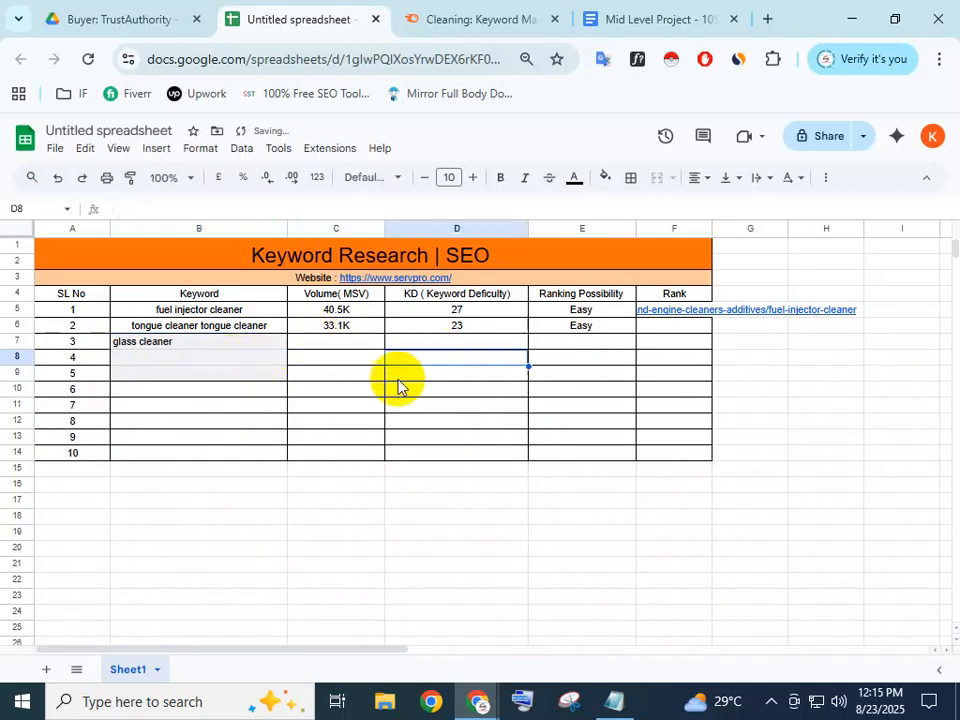
click(324, 346)
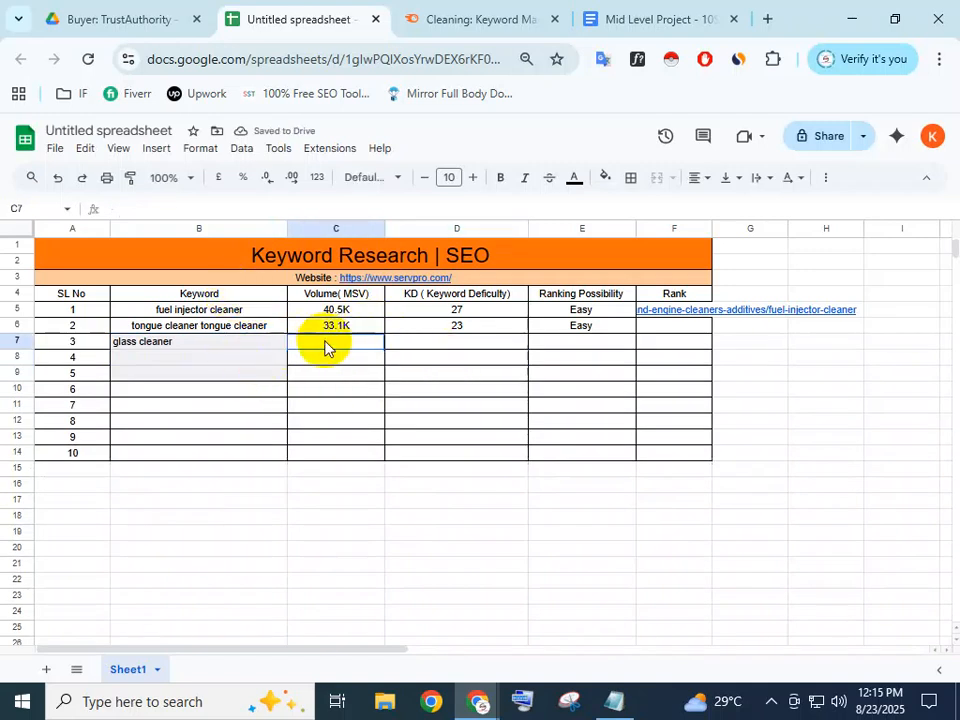
click(324, 345)
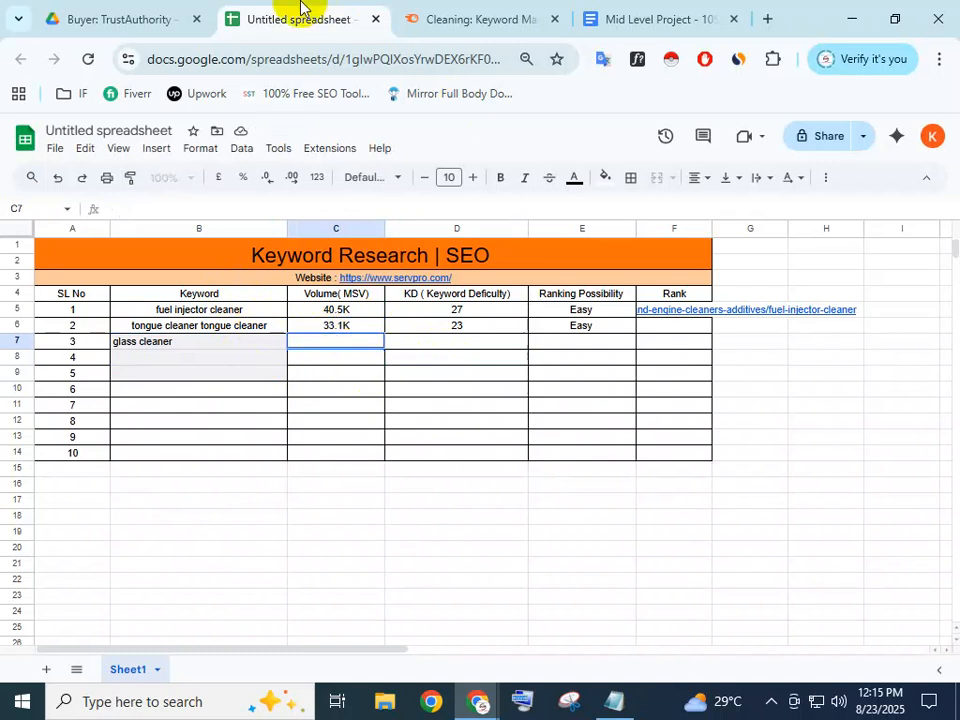
Copy glass cleaner's 27.1K volume from Semrush into C7
click(463, 18)
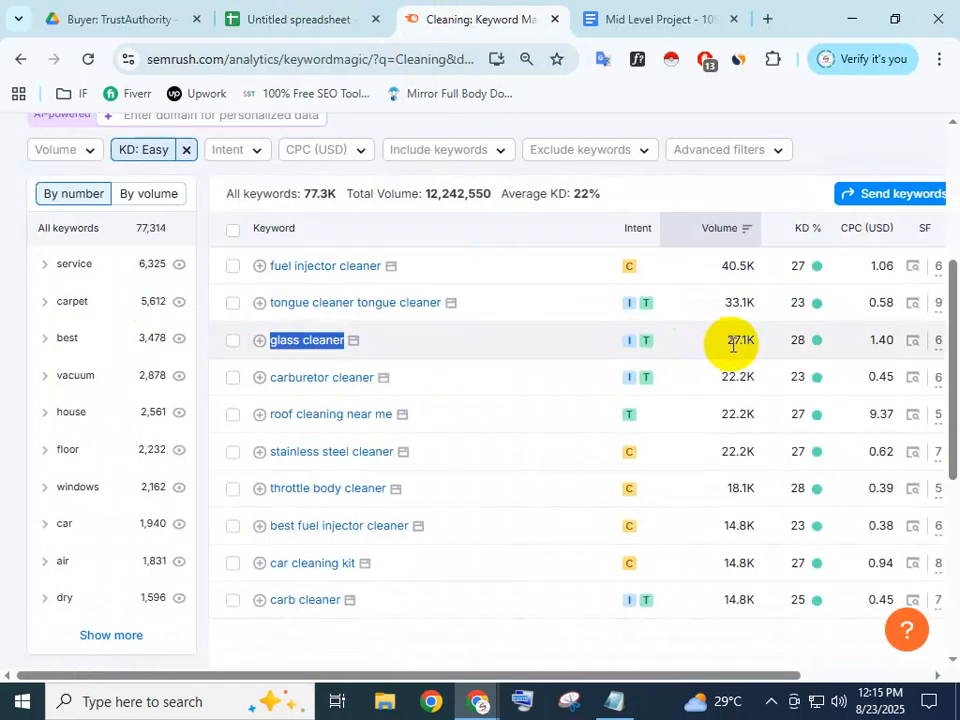
drag(729, 343, 760, 345)
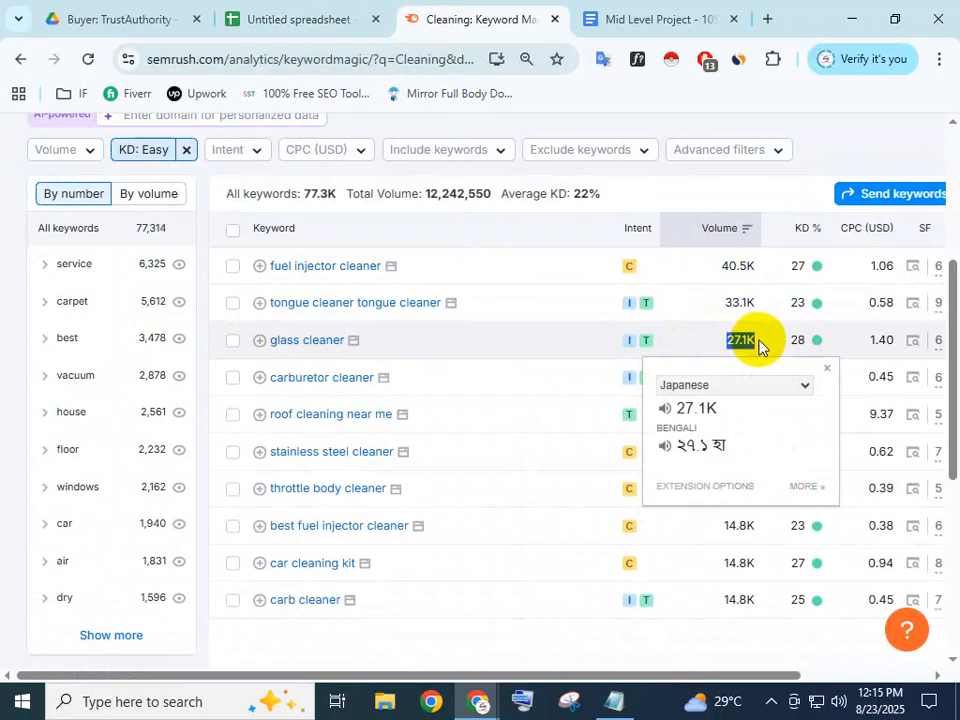
click(265, 10)
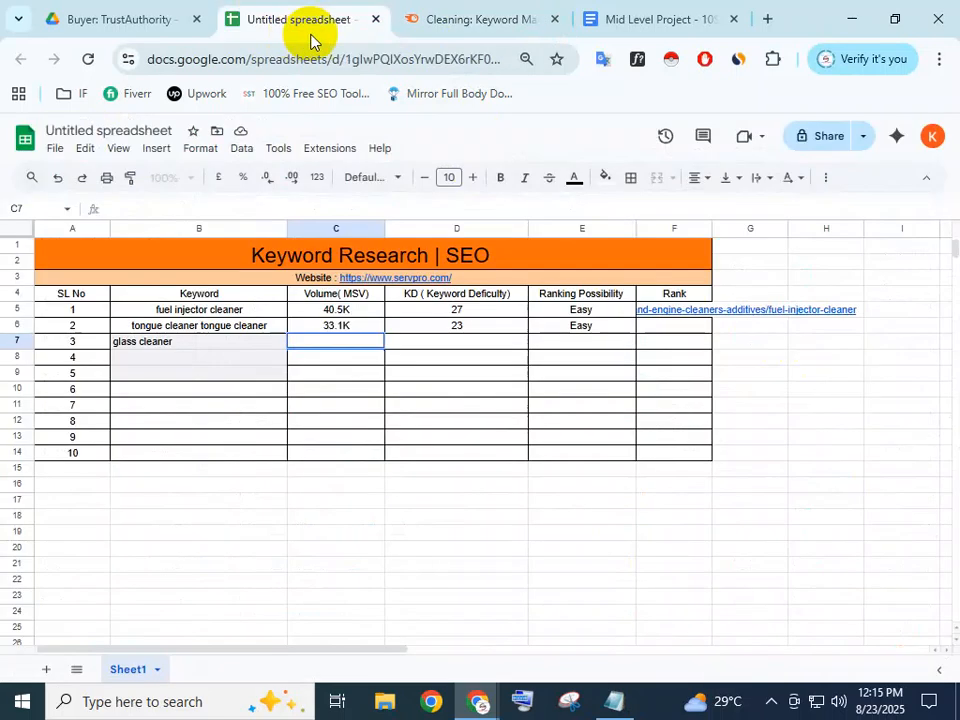
key(ctrl+v)
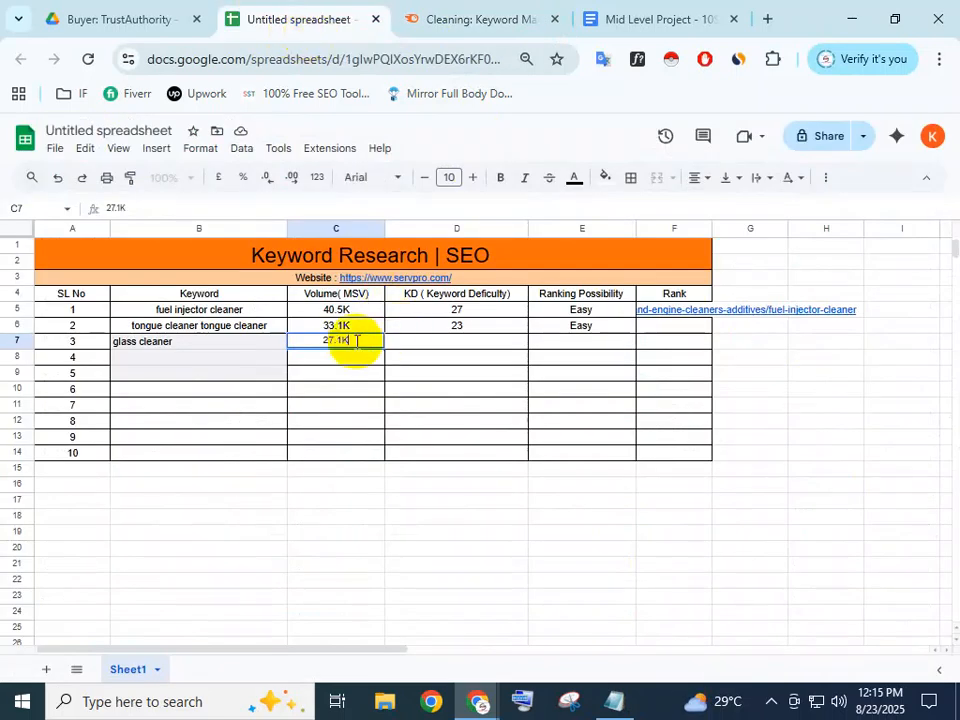
click(446, 339)
Look up glass cleaner's keyword difficulty in Semrush and enter 28 in D7
click(424, 12)
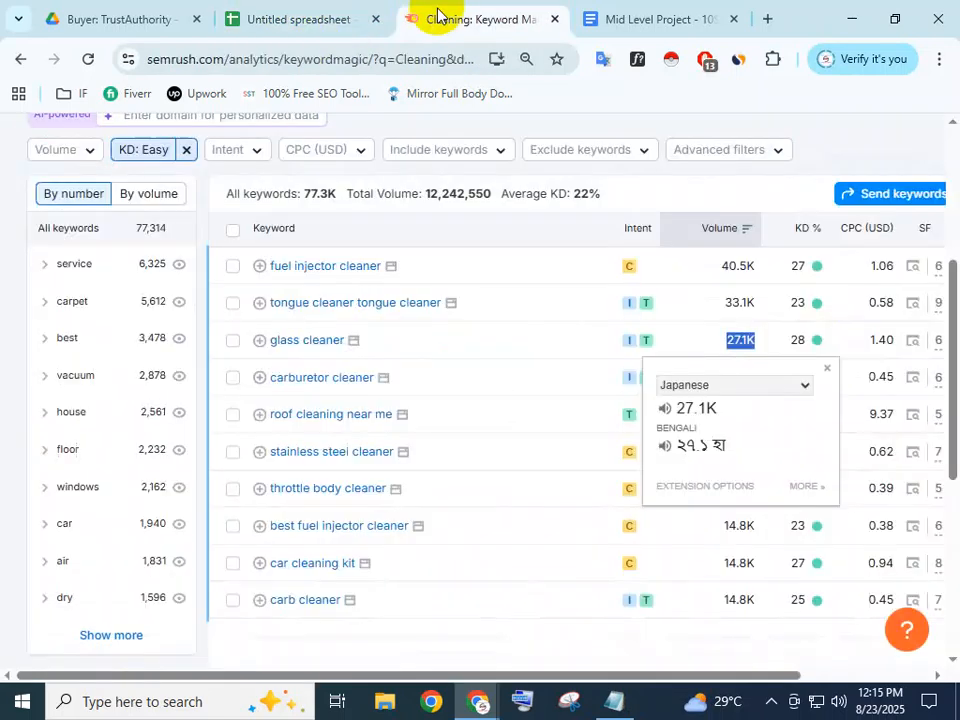
click(803, 341)
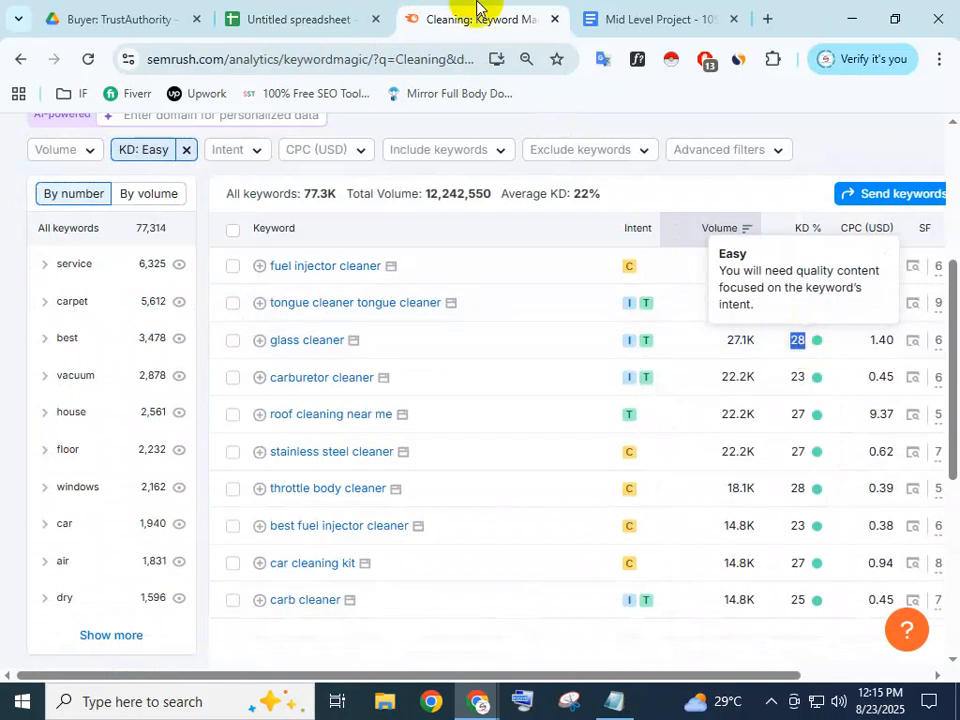
click(310, 19)
double_click(475, 338)
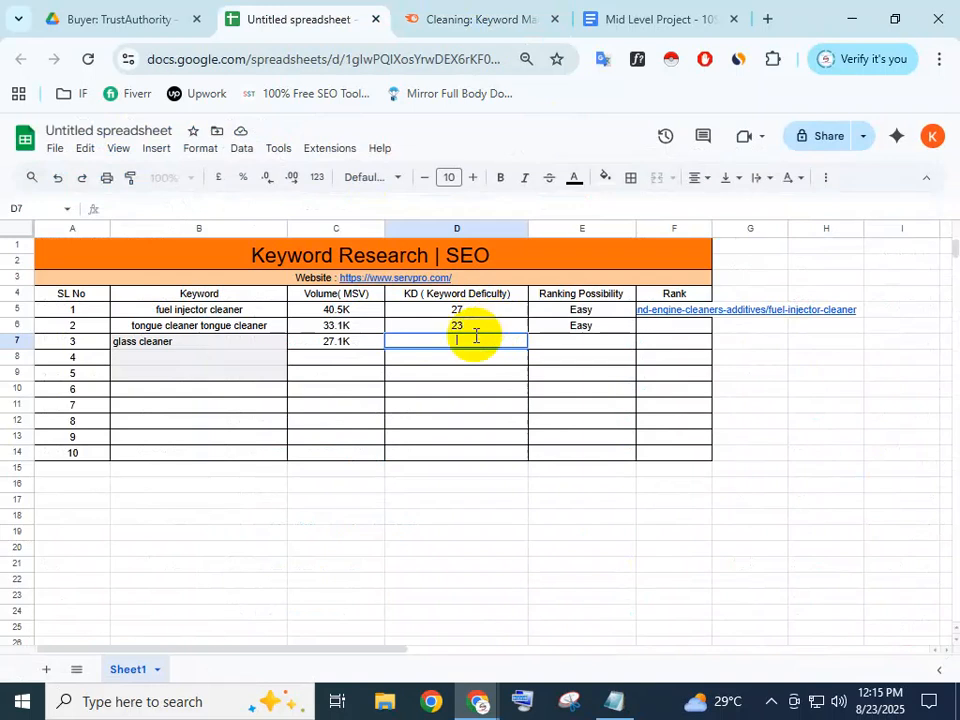
text(28)
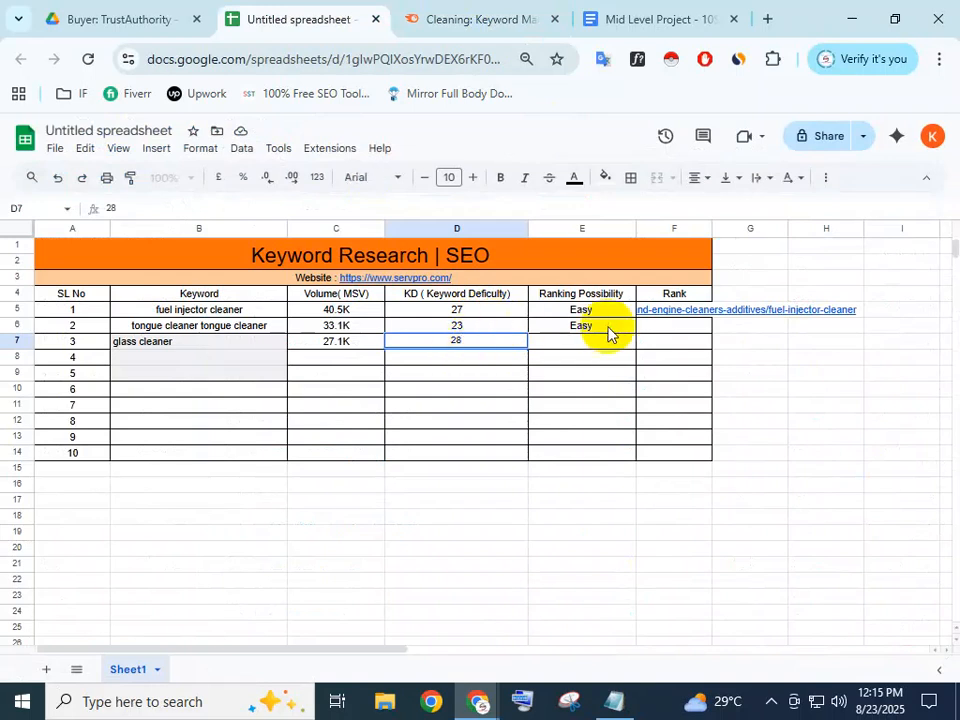
click(587, 339)
Enter Easy as the ranking possibility in E7
click(592, 327)
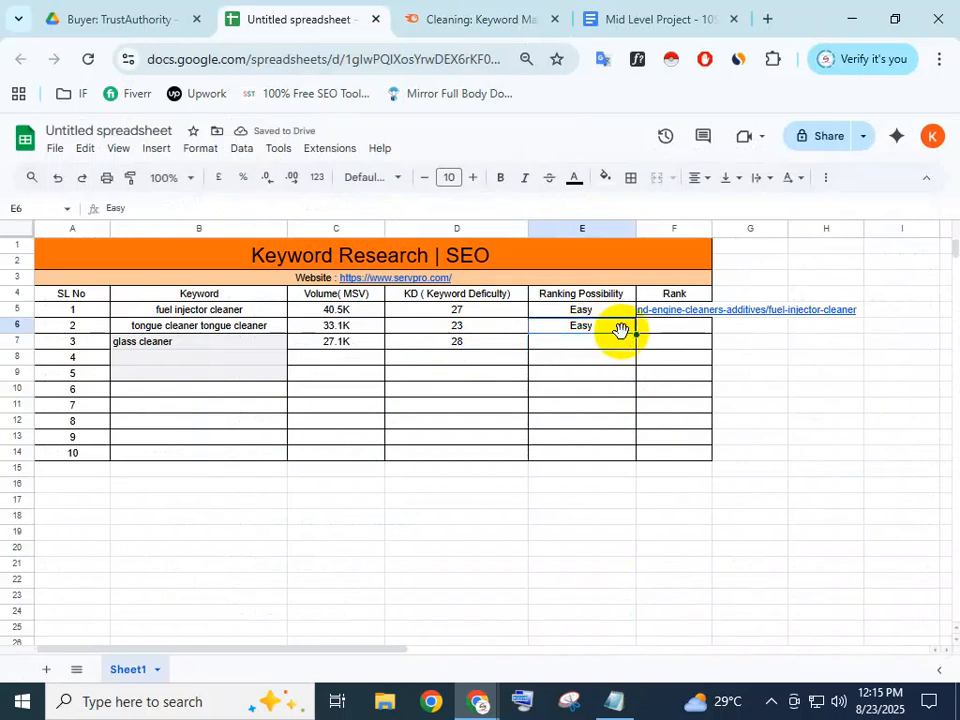
key(ctrl+c)
double_click(604, 345)
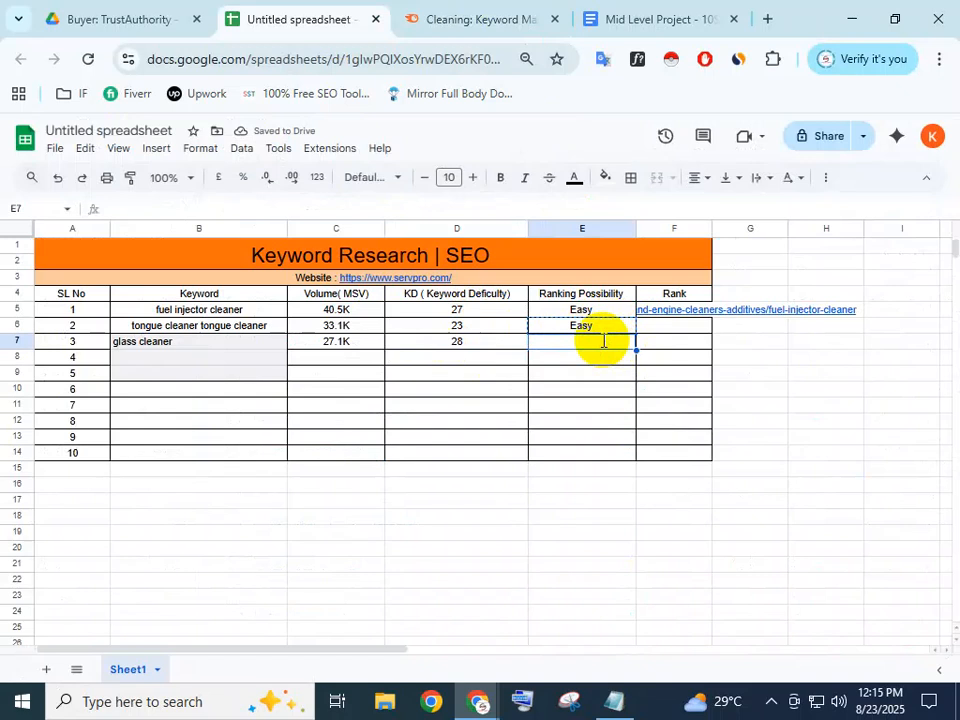
text(Easy)
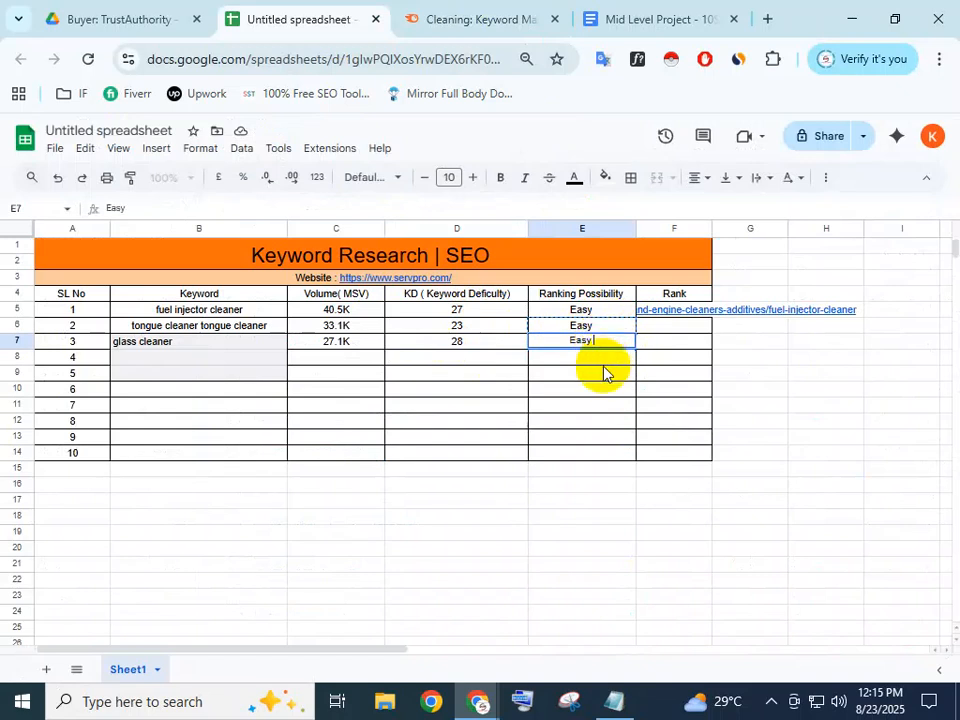
key(Return)
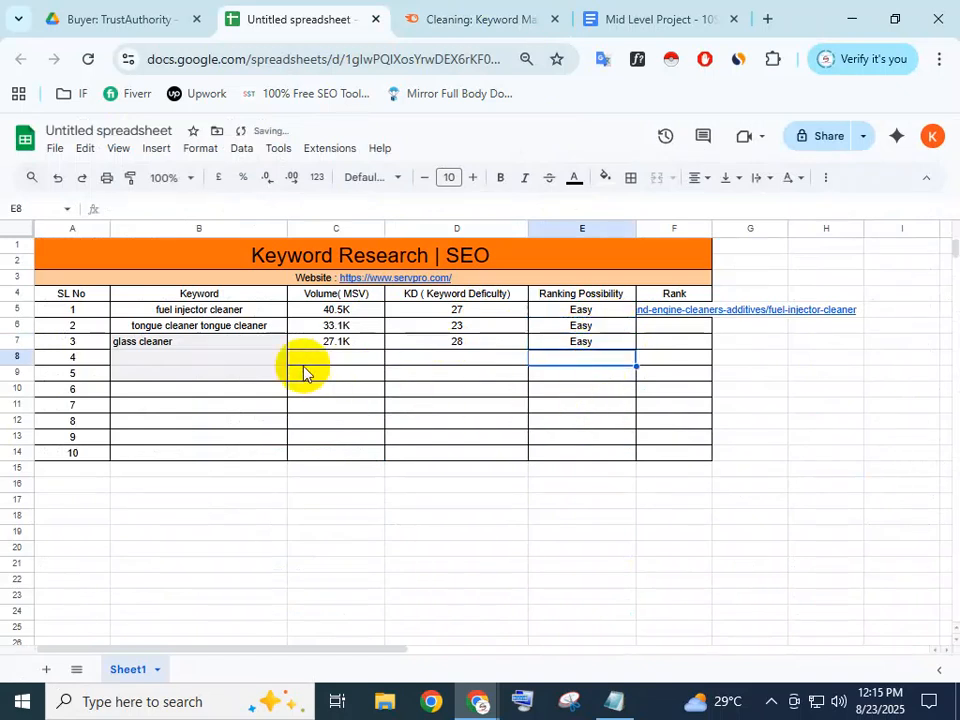
click(226, 363)
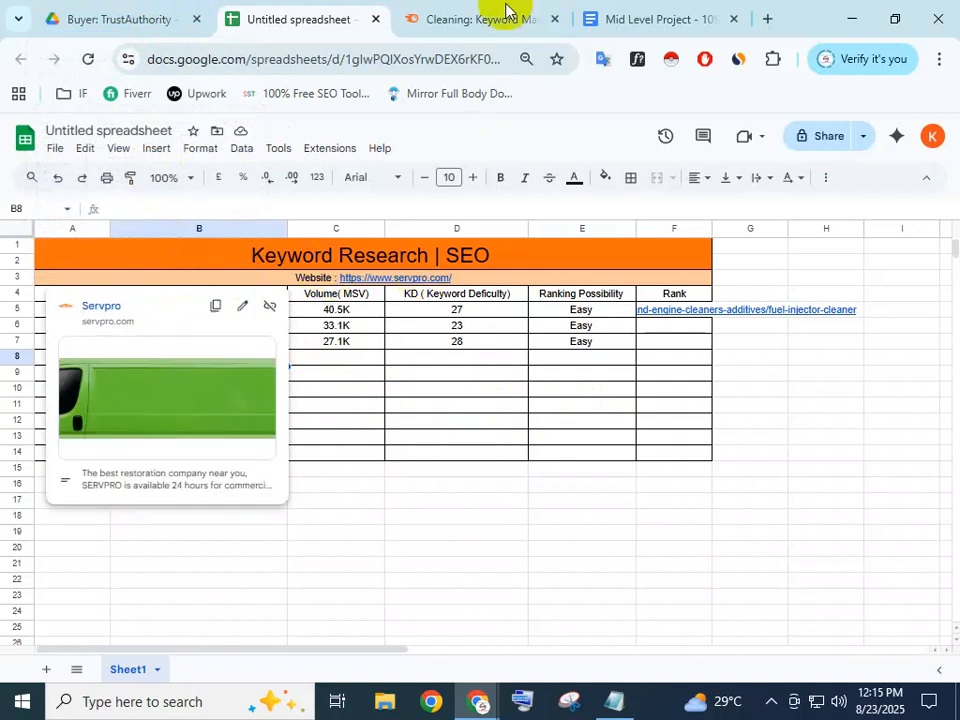
Zoom Semrush's Cleaning keyword list out to 80% so every column through last updated shows
click(412, 18)
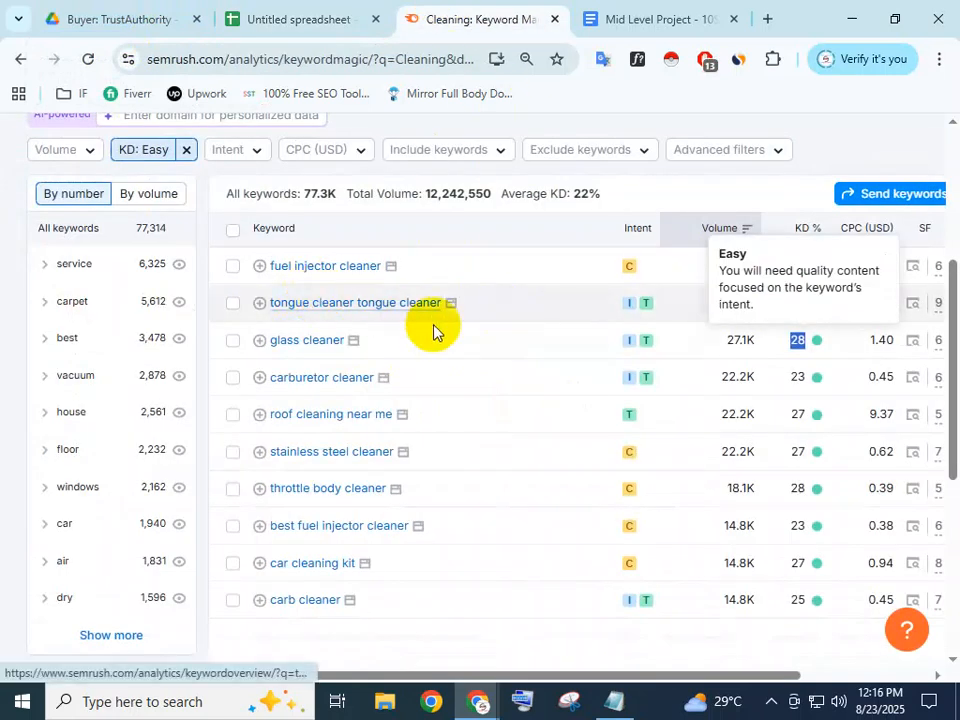
click(257, 18)
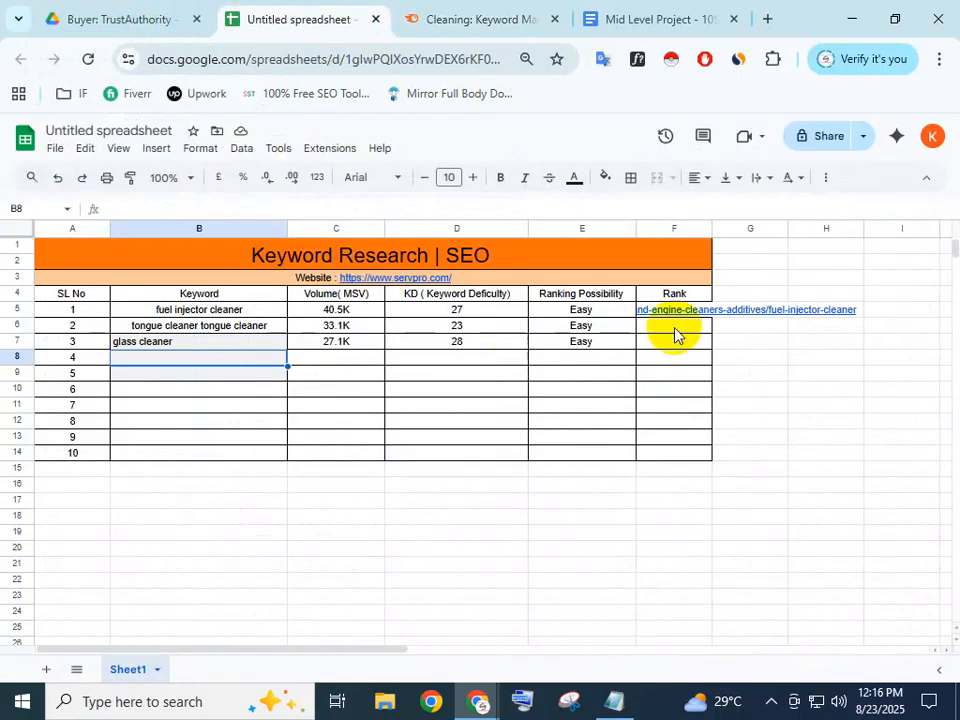
click(445, 25)
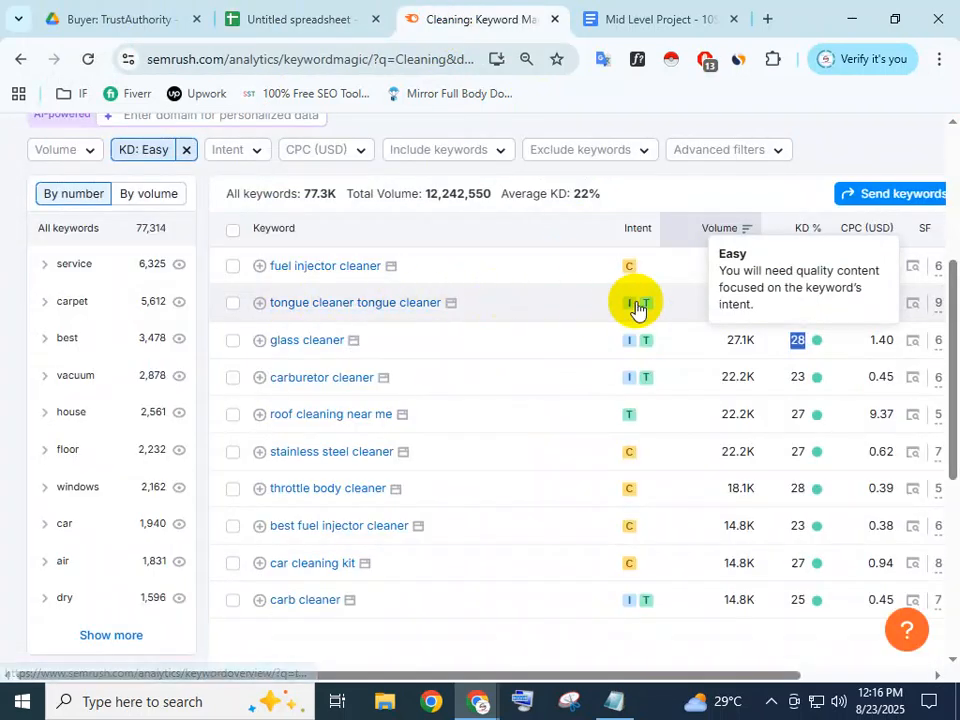
key(ctrl+minus)
key(ctrl+minus)
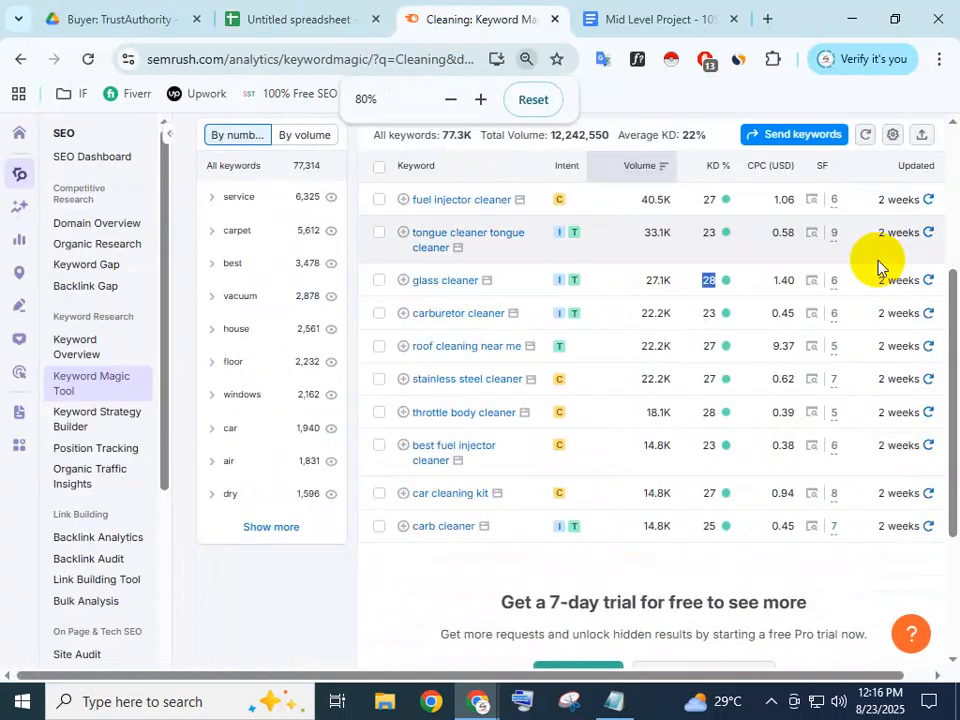
Copy the Dentek Orabrush result's link from the tongue cleaner tongue cleaner SERP
click(811, 238)
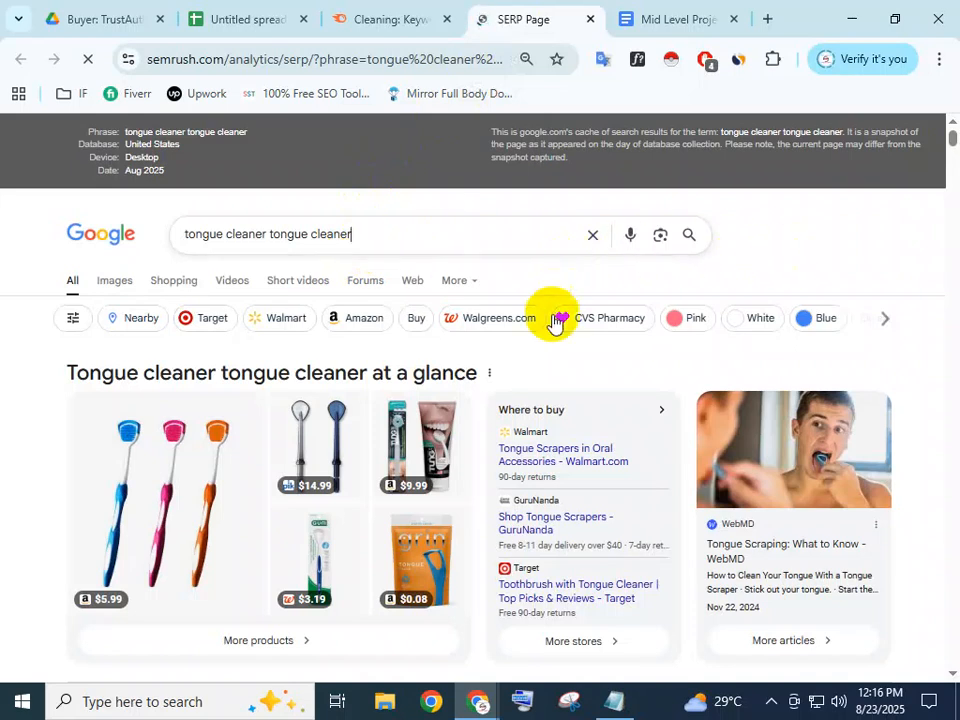
scroll(535, 407, down, 4)
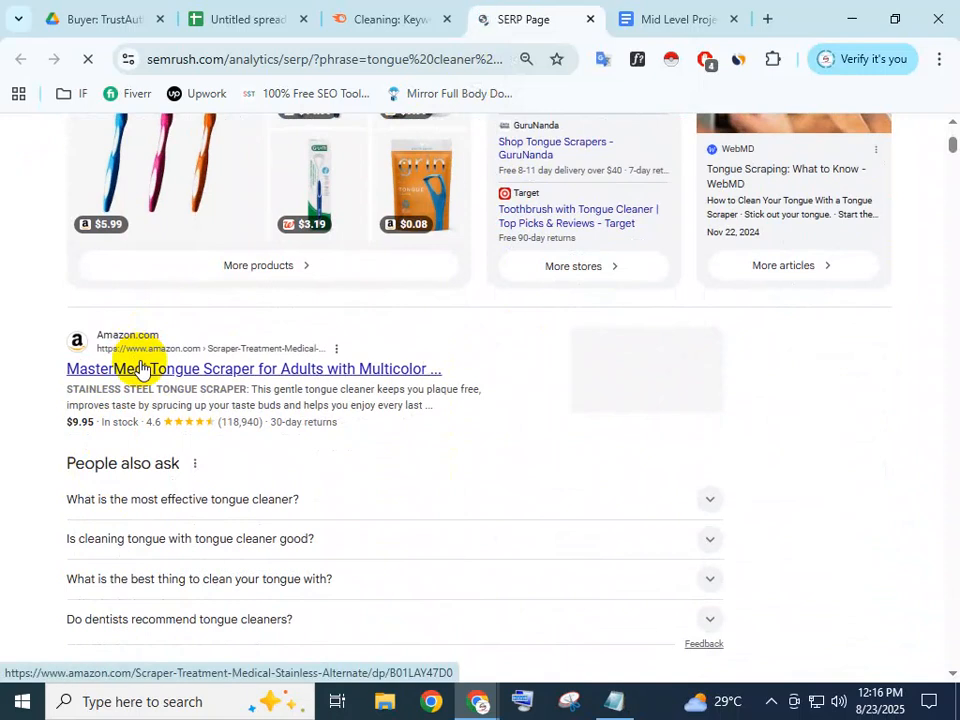
scroll(139, 381, down, 5)
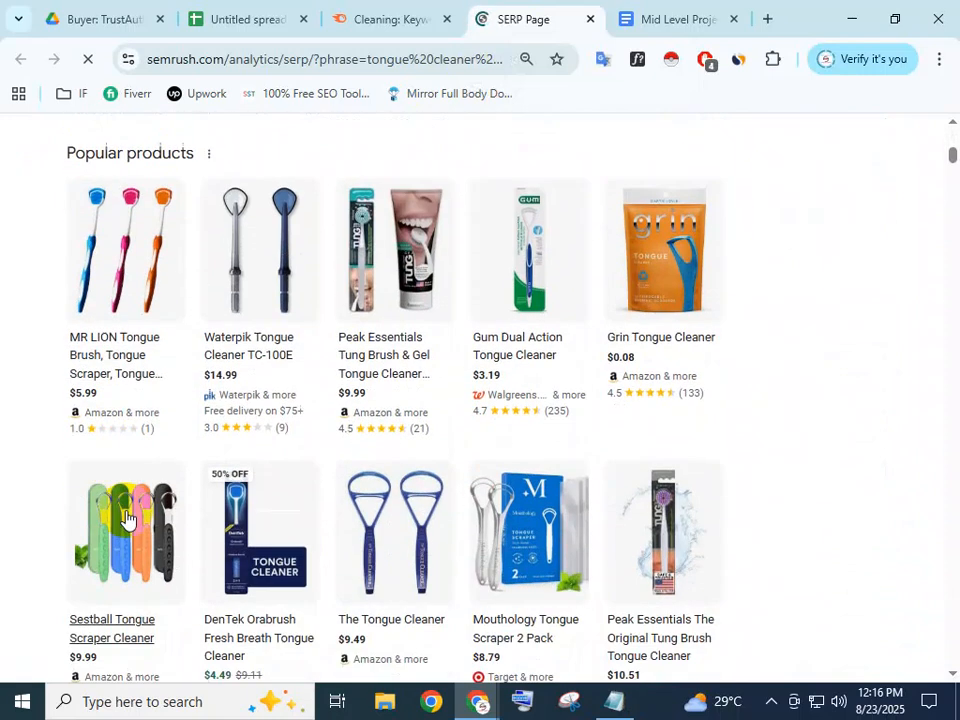
scroll(135, 510, down, 2)
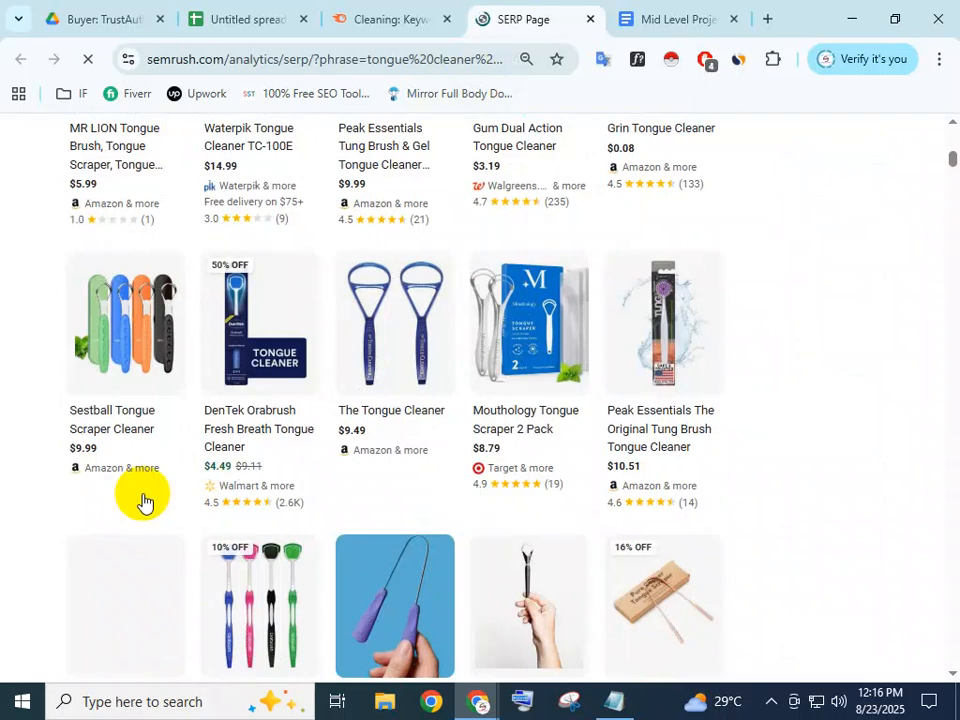
scroll(143, 501, down, 4)
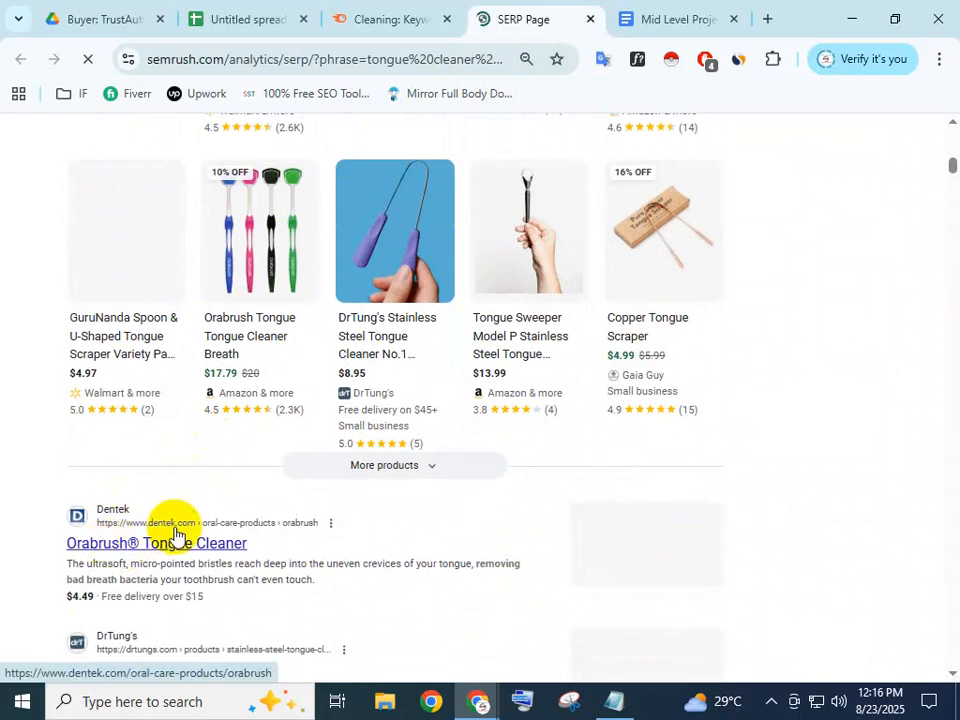
scroll(165, 500, down, 3)
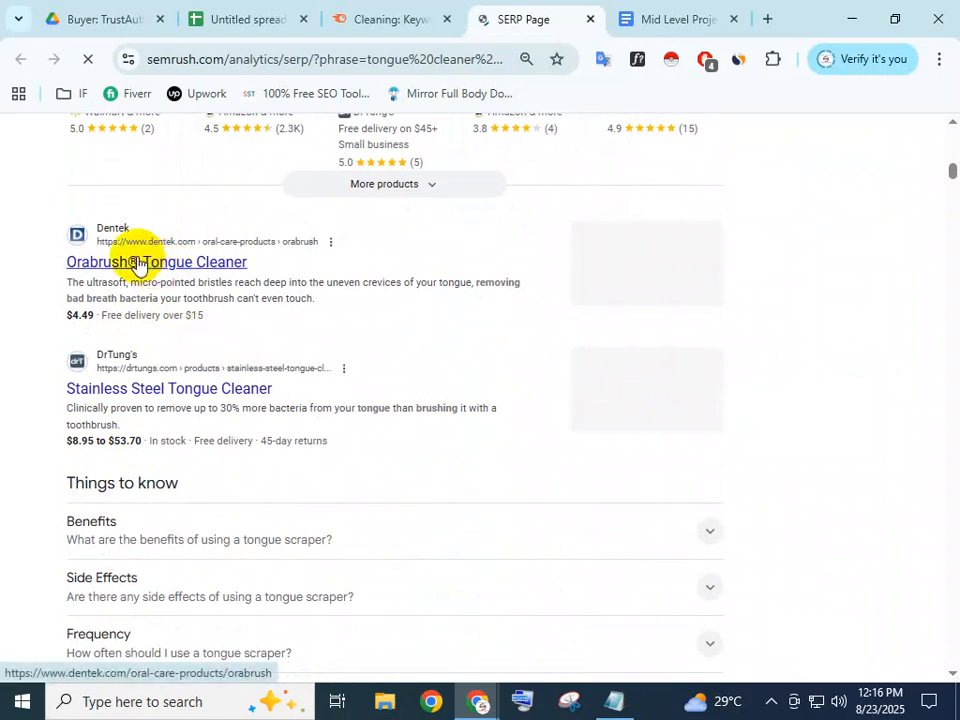
right_click(137, 264)
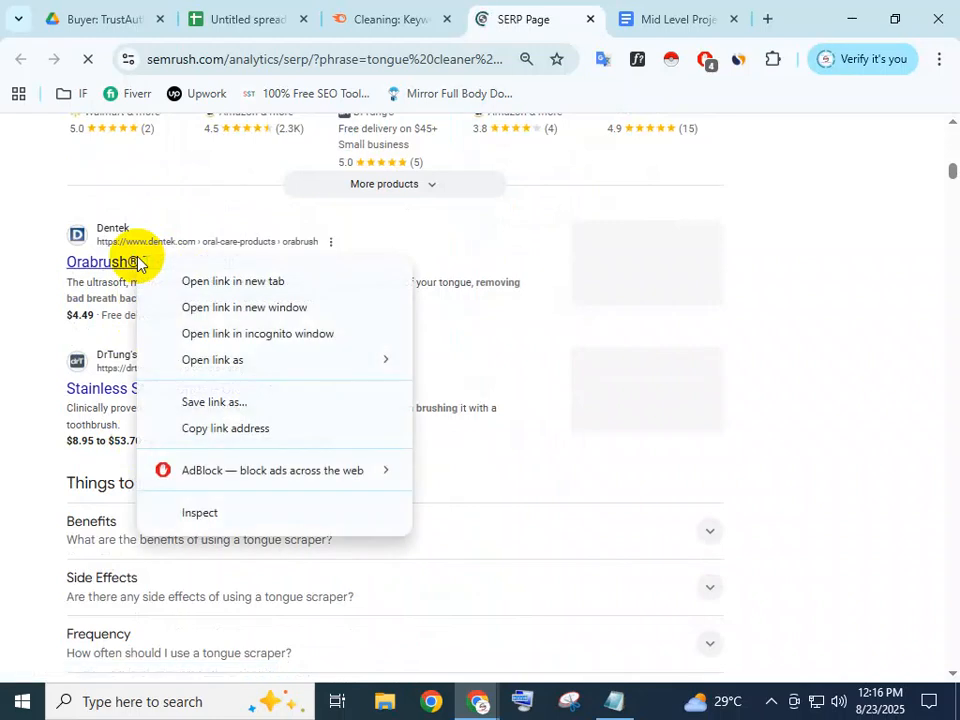
click(201, 435)
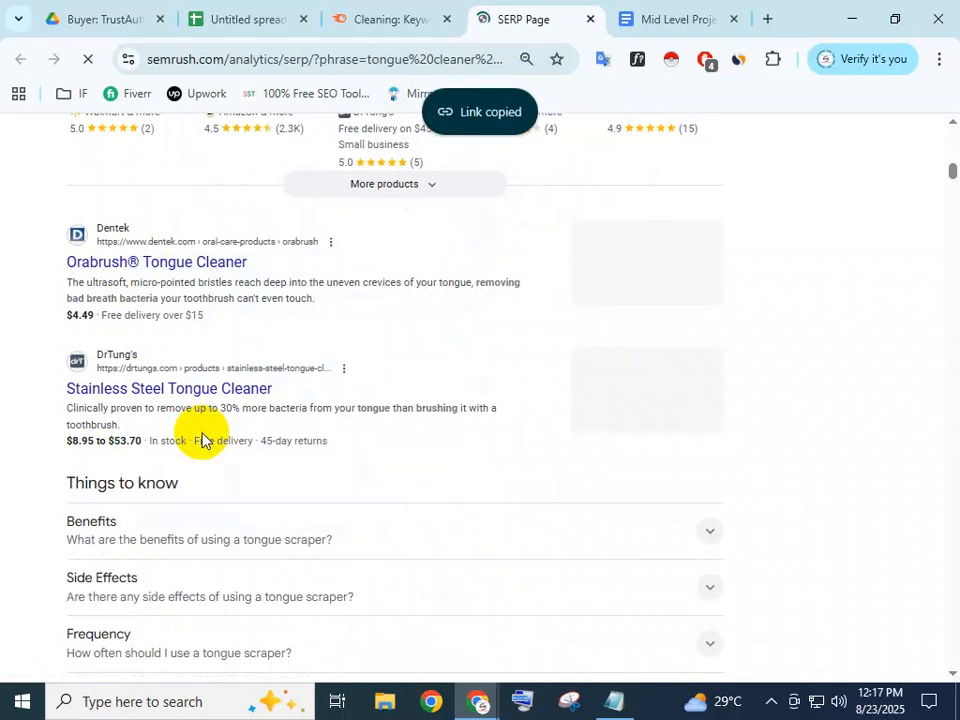
click(250, 18)
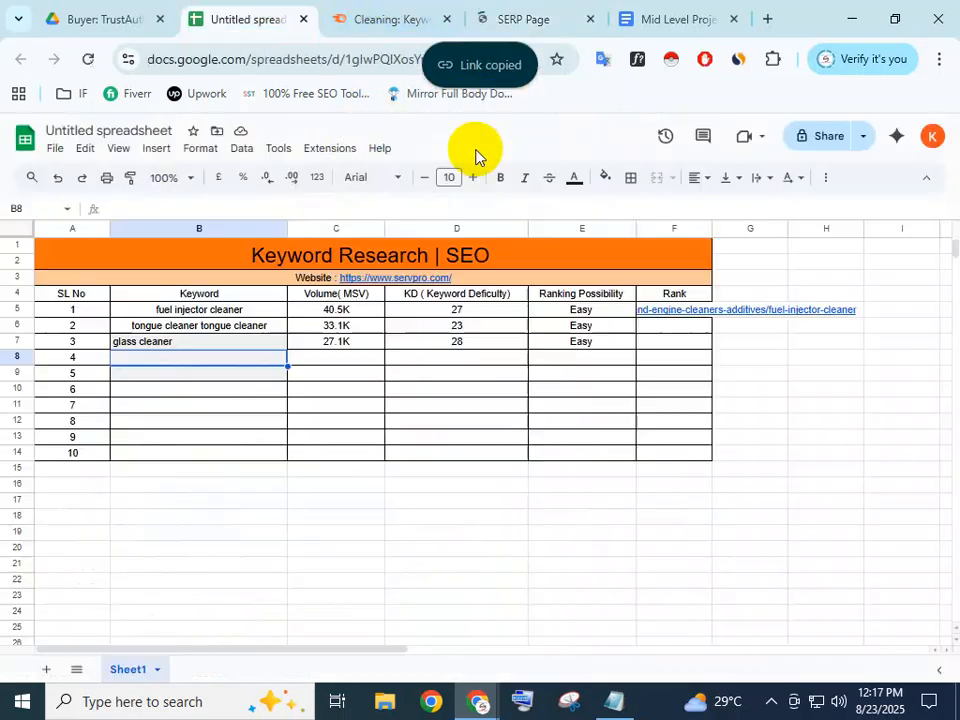
Paste the Orabrush URL into the tongue cleaner Rank cell F6
click(676, 333)
double_click(676, 328)
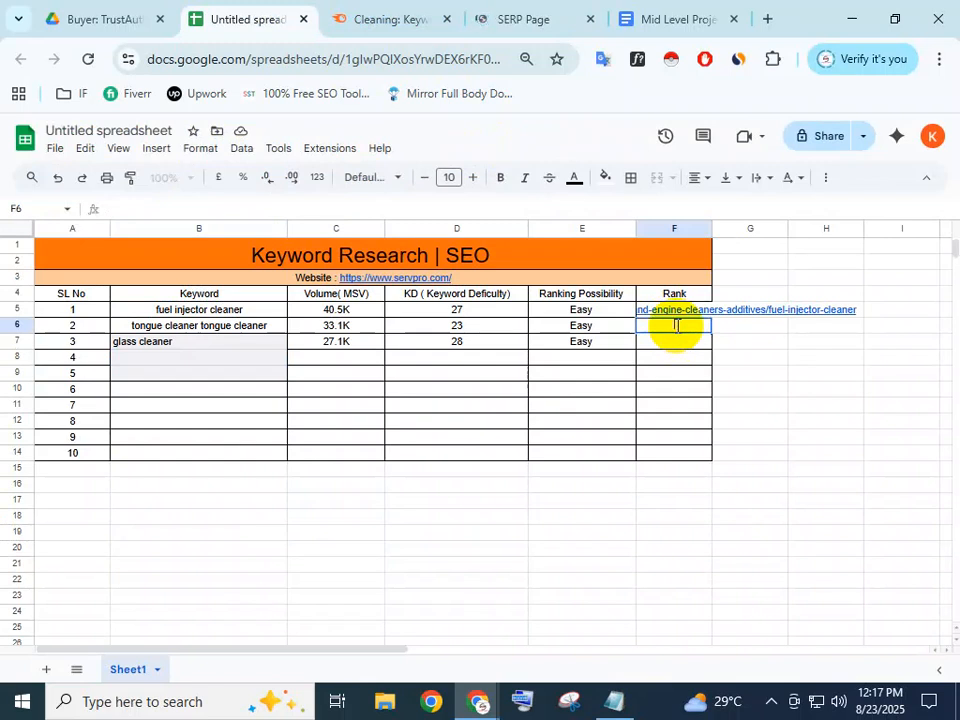
key(ctrl+v)
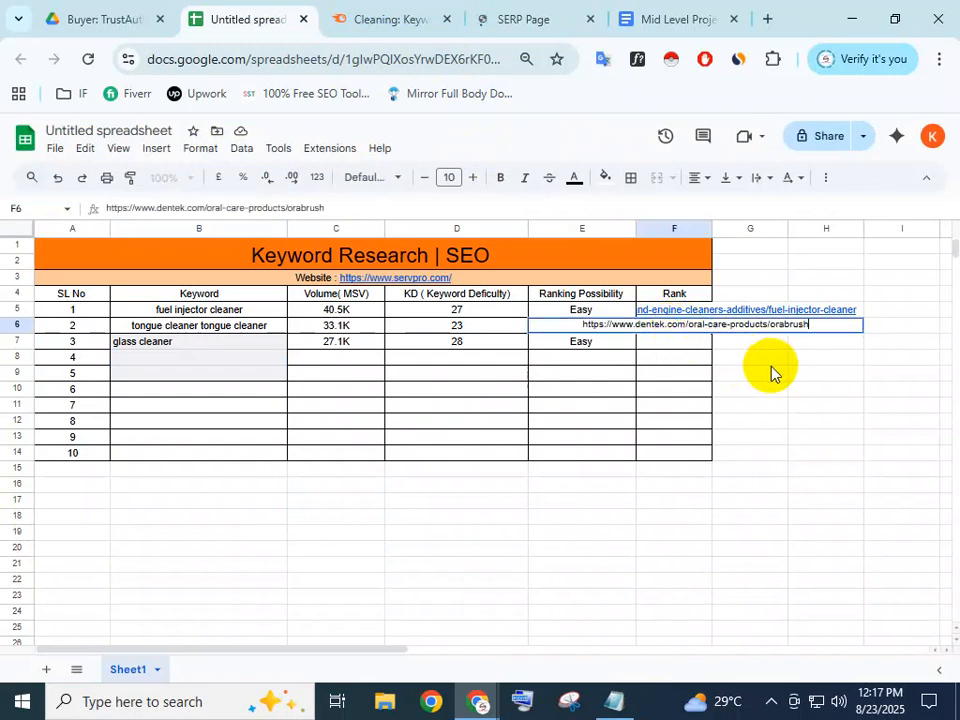
click(770, 364)
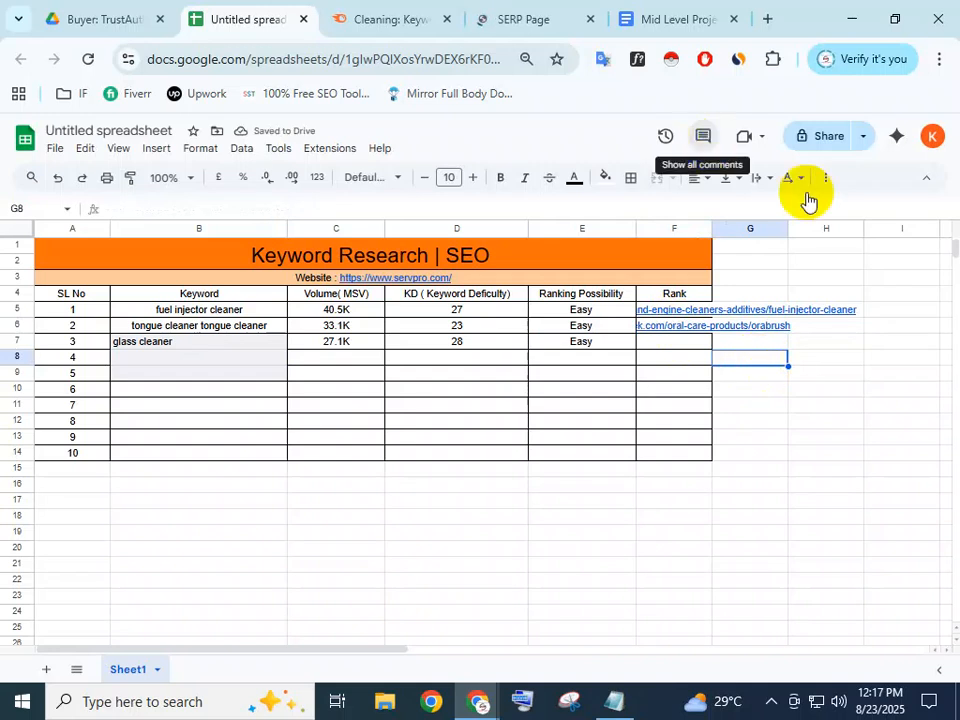
Widen the Rank column F so the URLs fit
drag(712, 227, 869, 245)
click(900, 420)
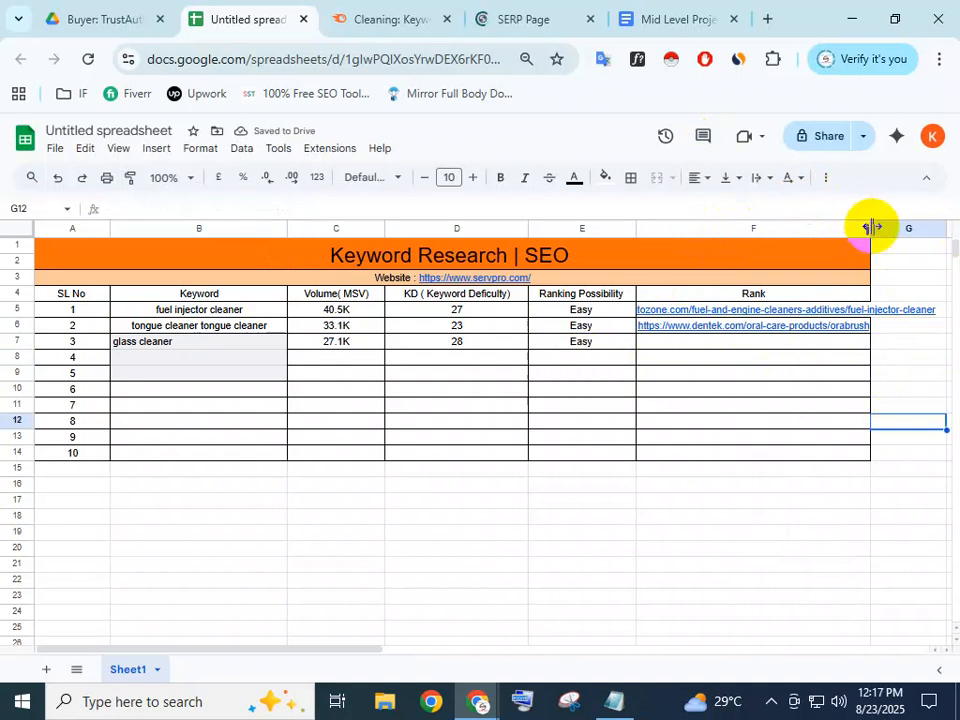
drag(896, 237, 937, 242)
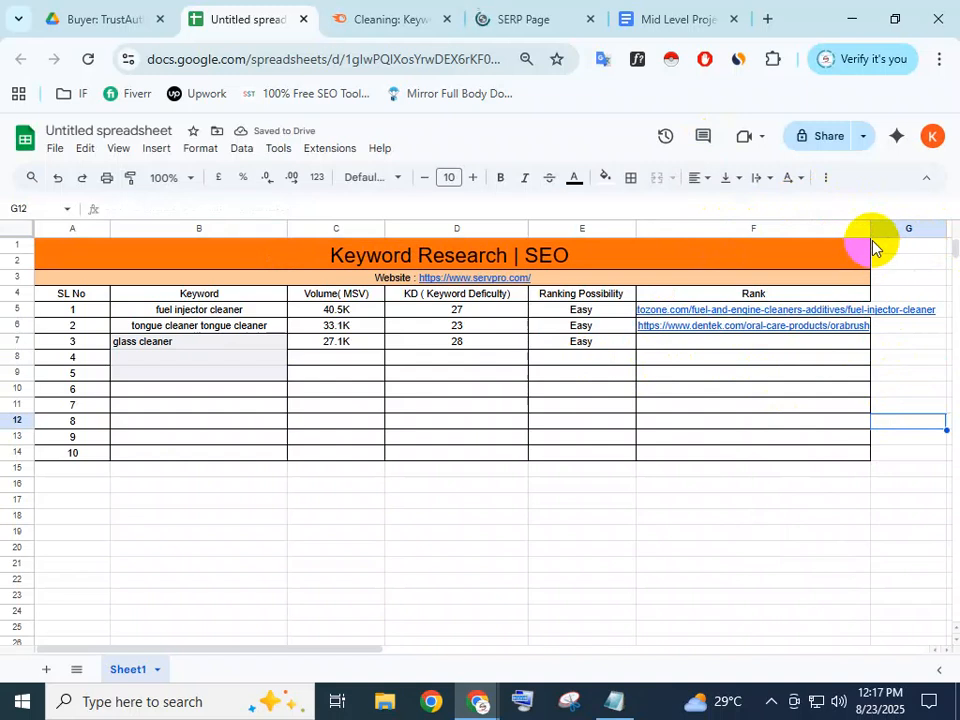
drag(871, 228, 931, 229)
click(785, 405)
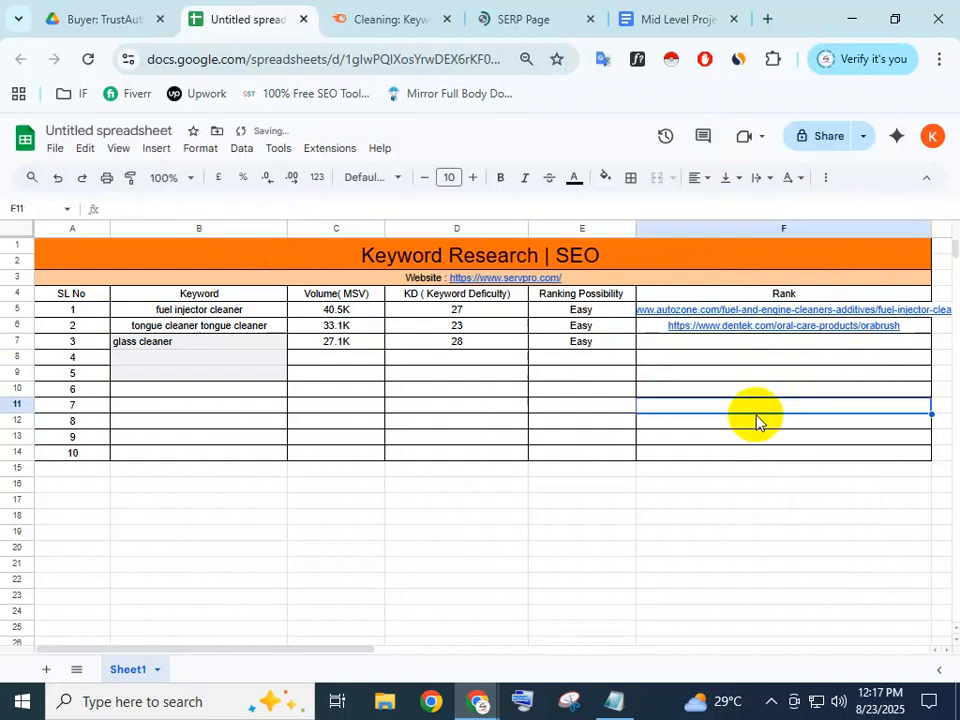
Revisit the glass cleaner keyword cell and close Semrush's translation popup
click(210, 343)
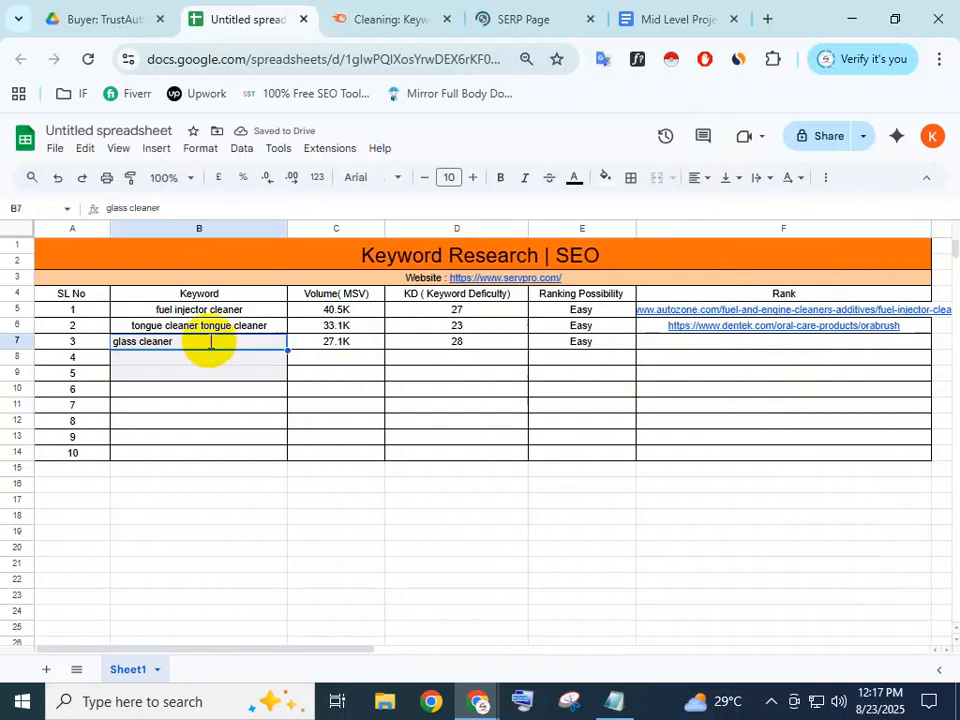
double_click(210, 343)
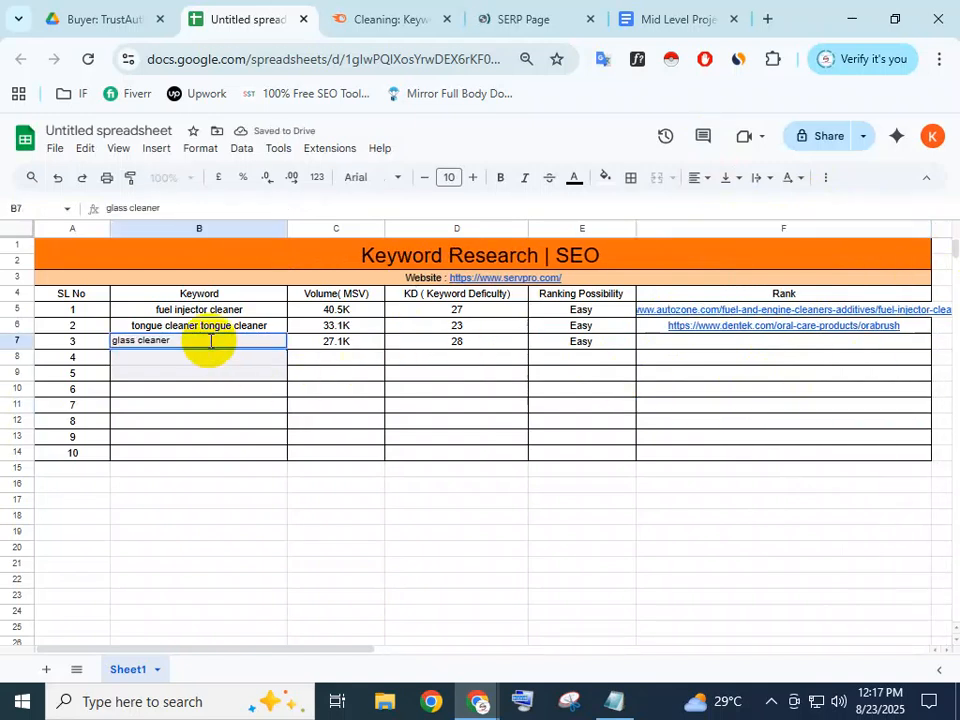
click(367, 8)
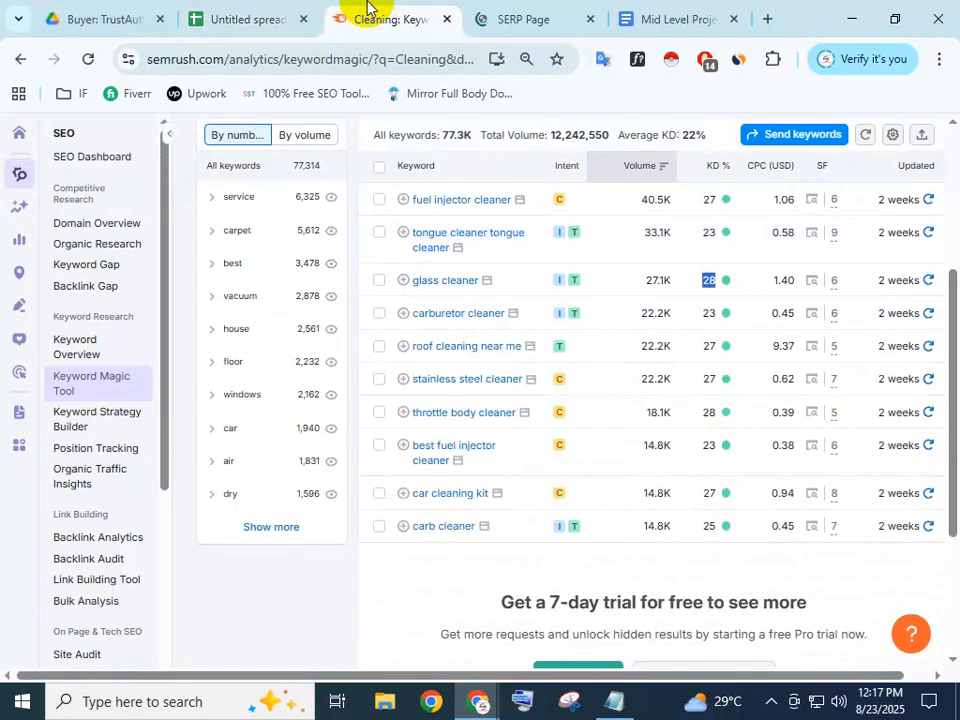
double_click(481, 288)
click(240, 17)
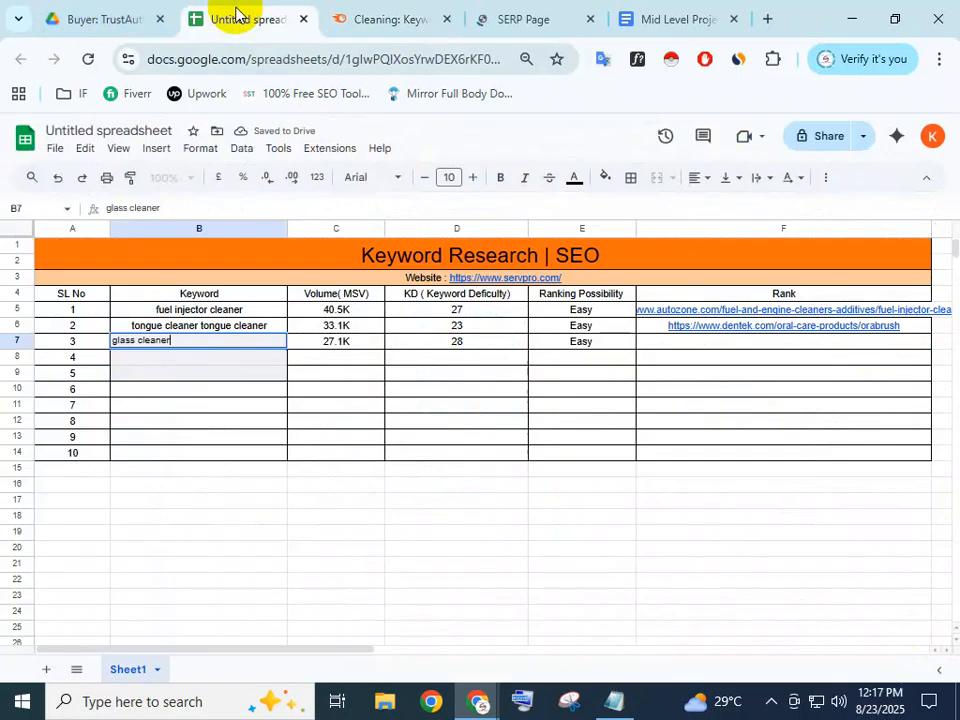
click(213, 360)
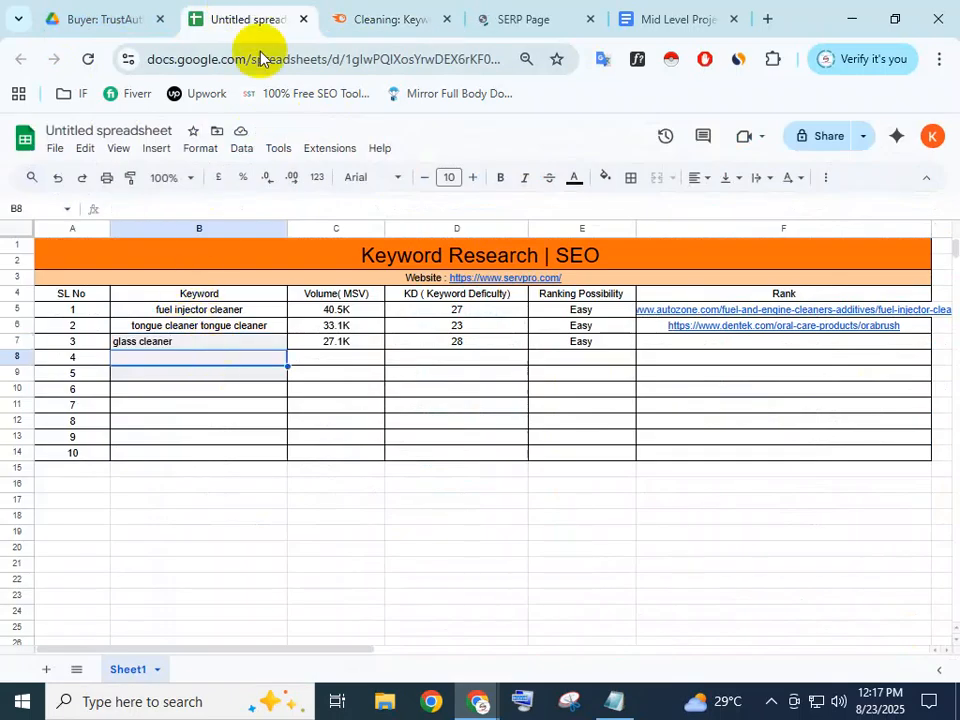
click(364, 17)
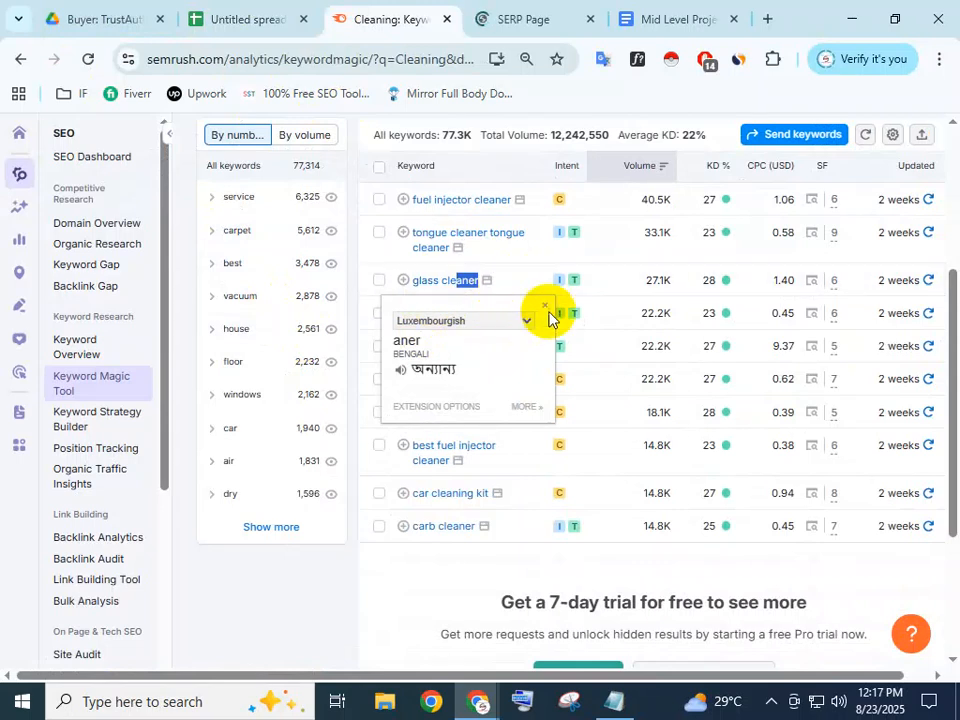
click(606, 289)
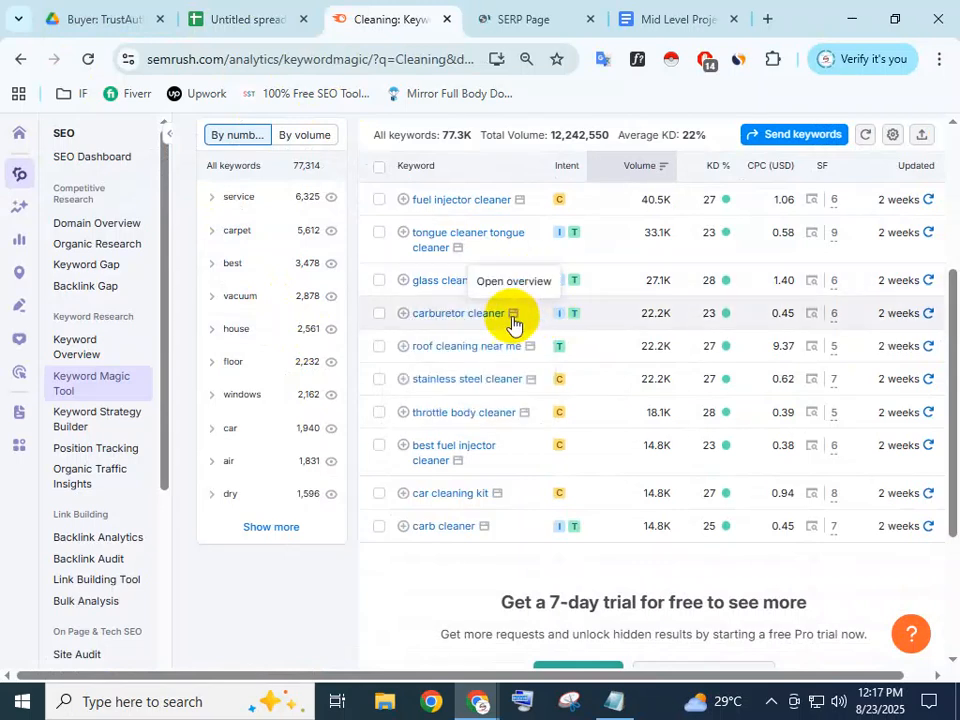
Copy 'carburetor cleaner' from Semrush into B8
drag(503, 318, 411, 311)
key(ctrl+c)
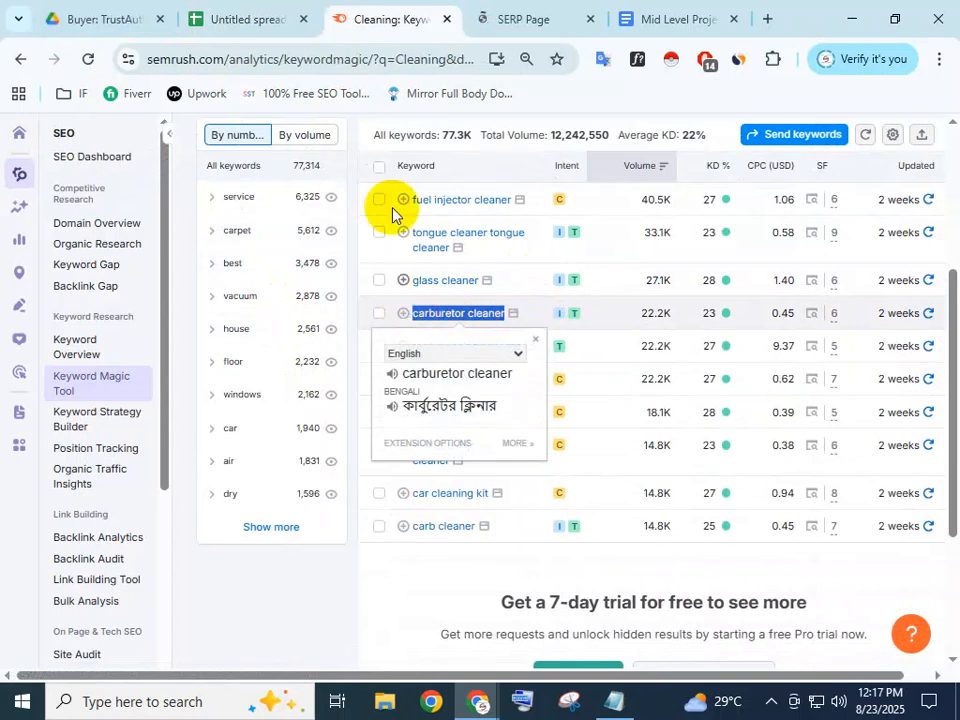
key(ctrl+shift+Tab)
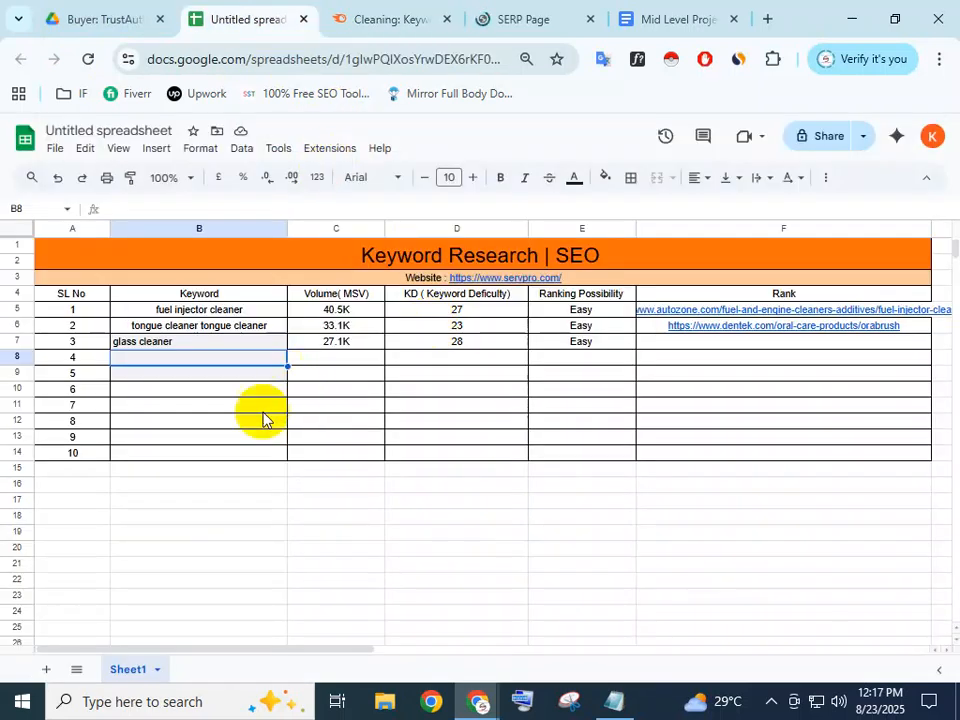
double_click(203, 360)
key(ctrl+v)
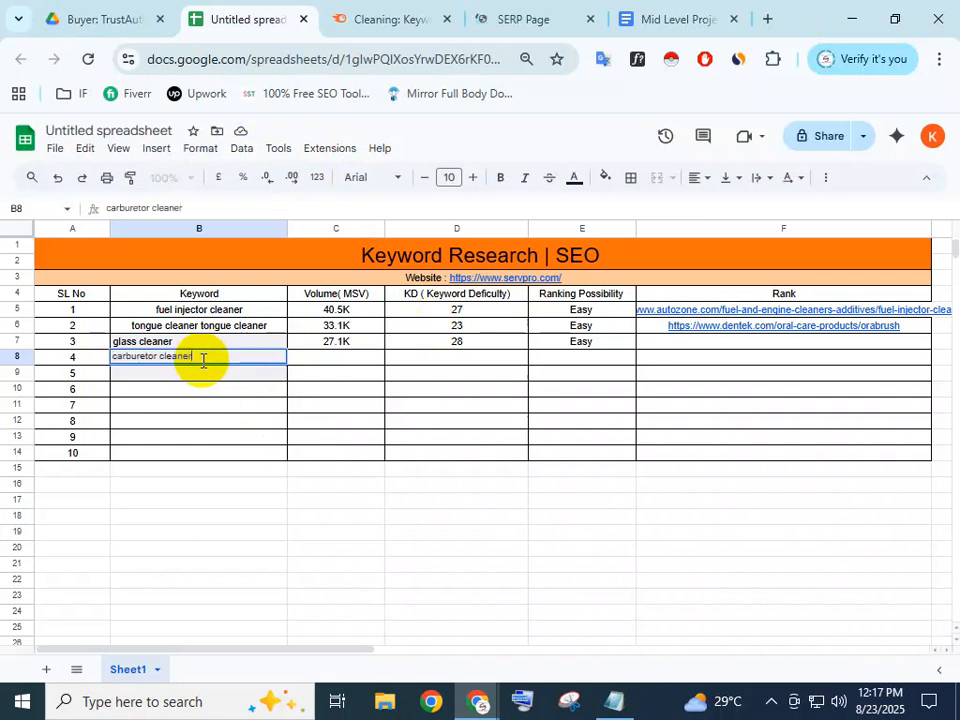
click(396, 390)
click(325, 360)
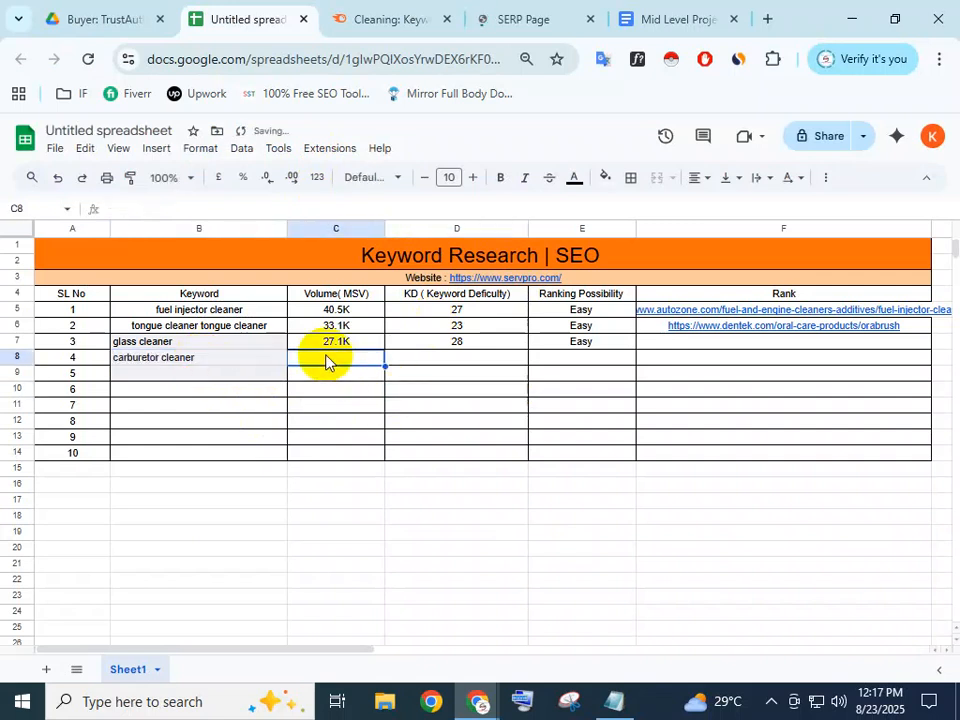
Copy carburetor cleaner's 22.2K volume into C8
click(360, 15)
double_click(649, 312)
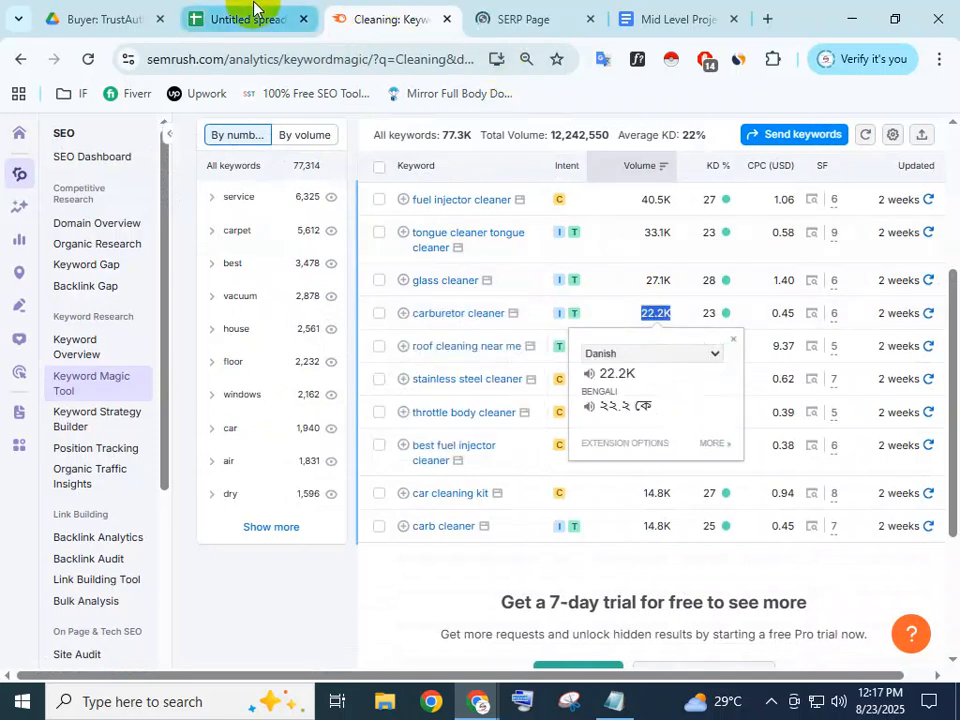
key(ctrl+shift+Tab)
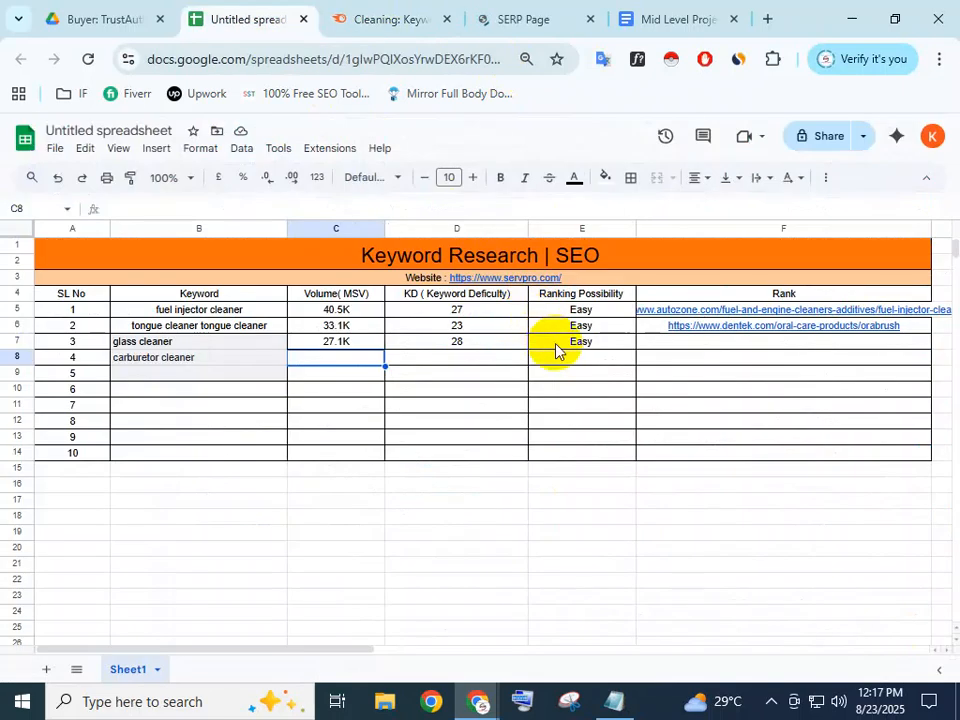
double_click(352, 357)
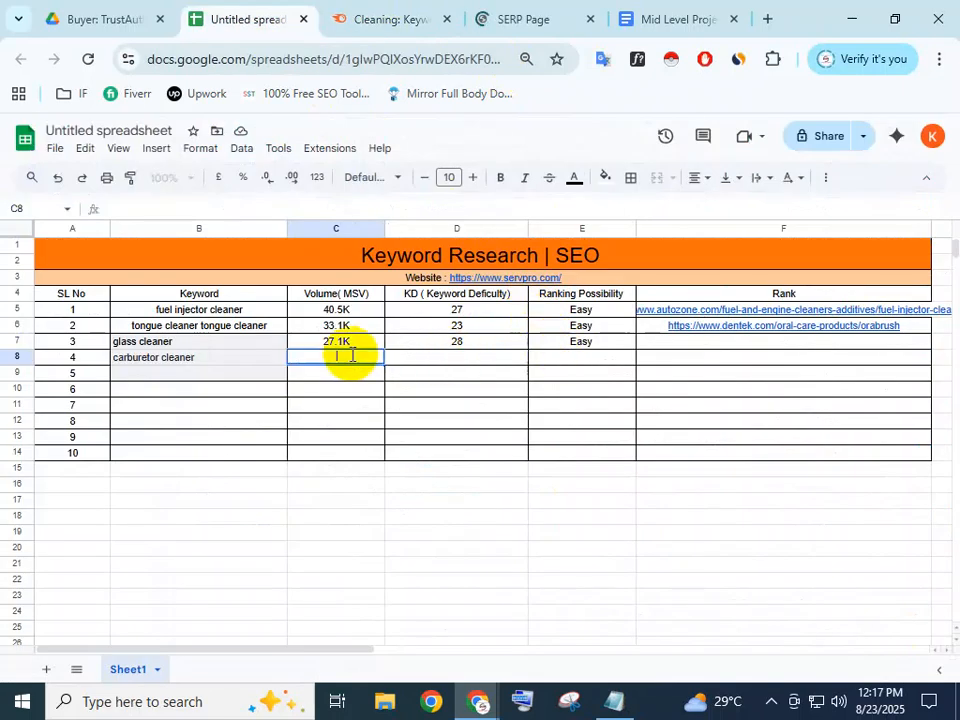
click(457, 362)
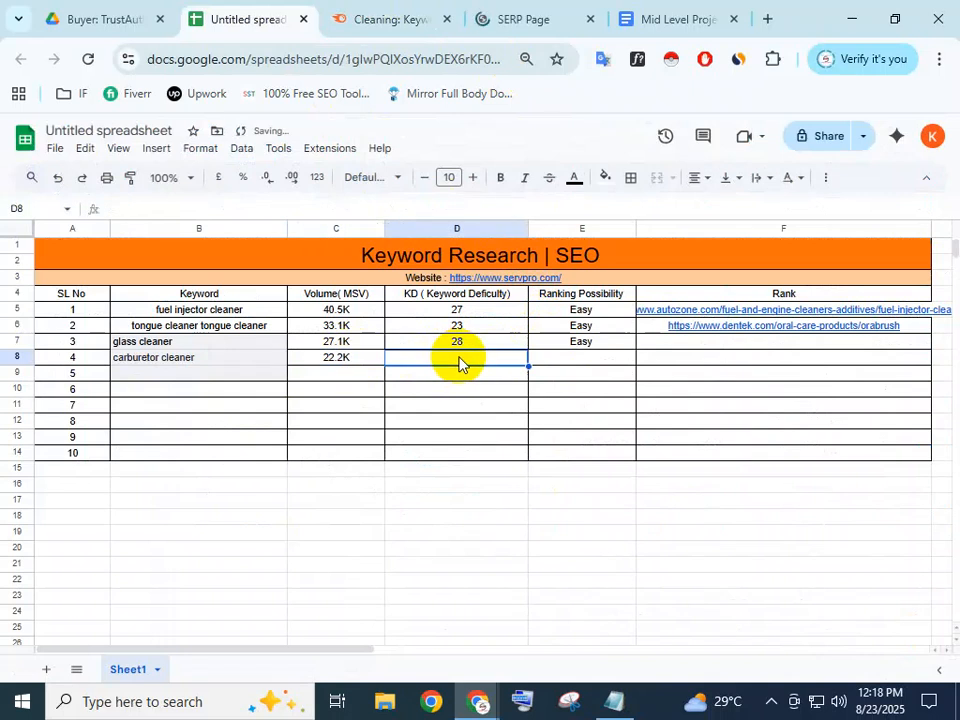
Check carburetor cleaner's KD in Semrush and enter 23 in D8
double_click(459, 363)
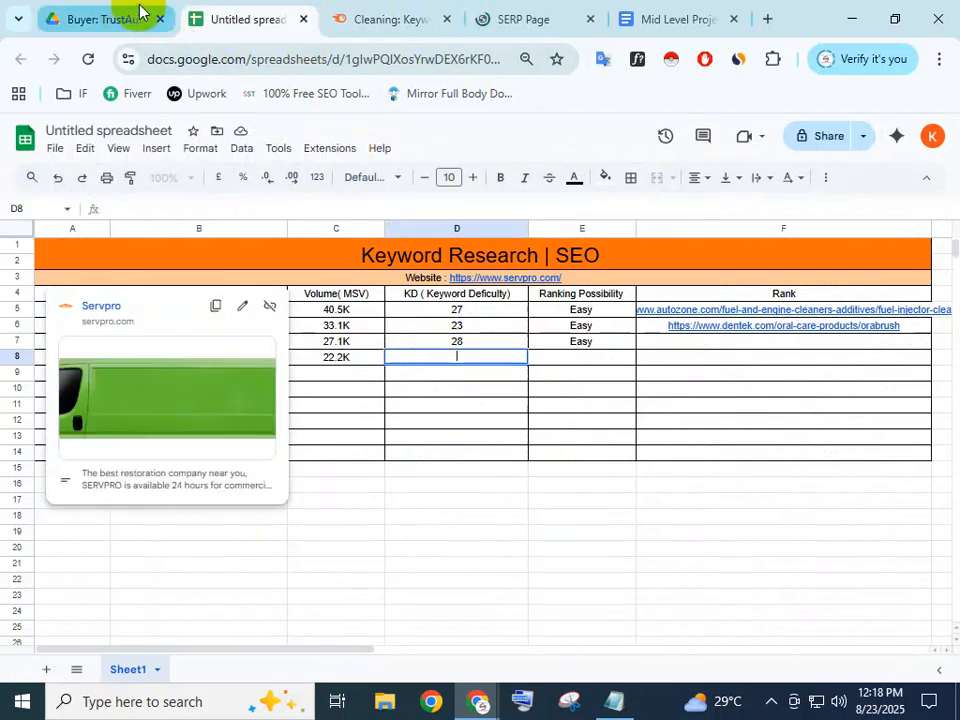
click(366, 16)
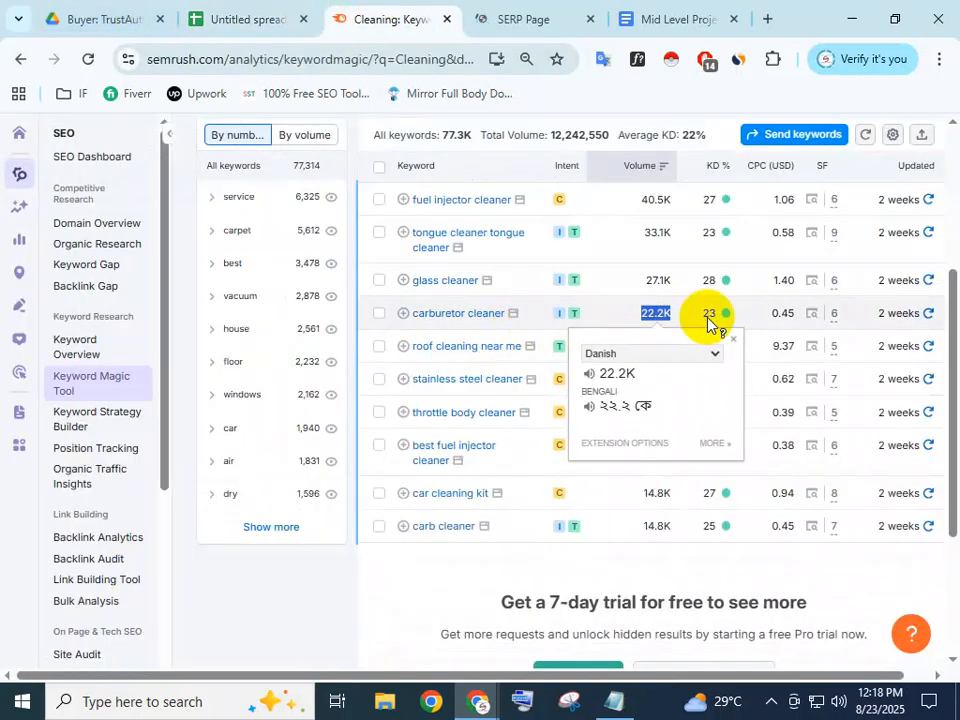
click(708, 315)
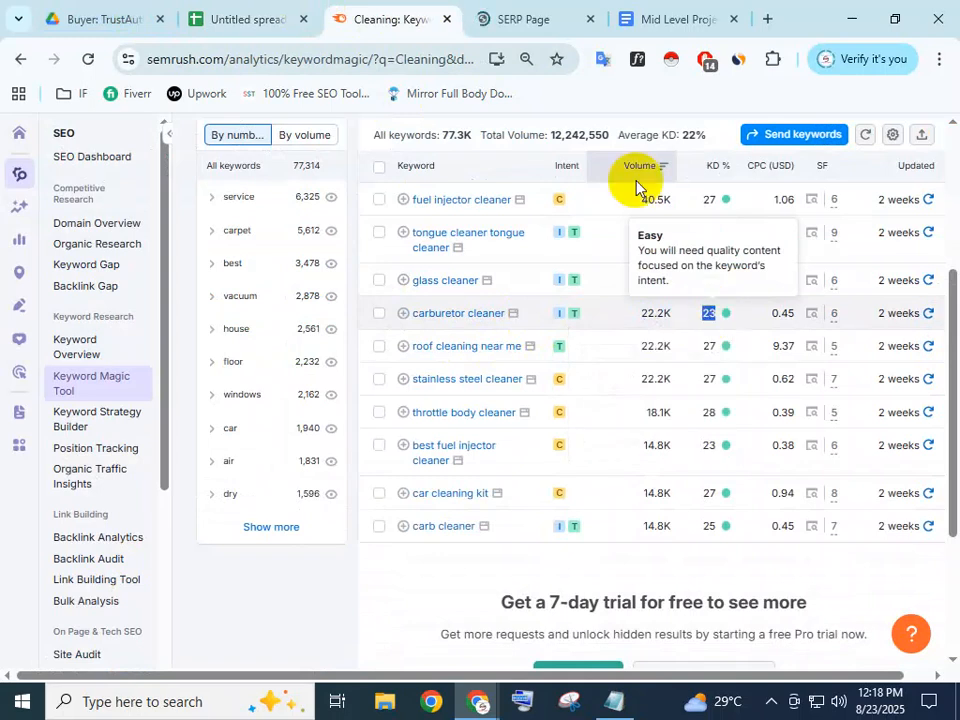
click(285, 10)
key(Return)
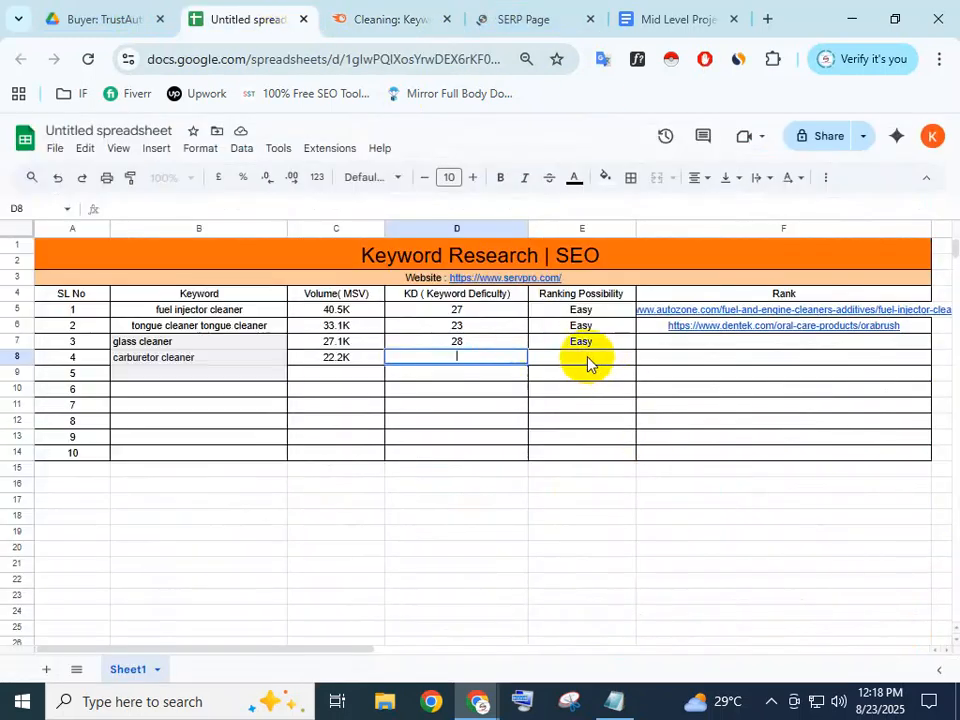
text(23)
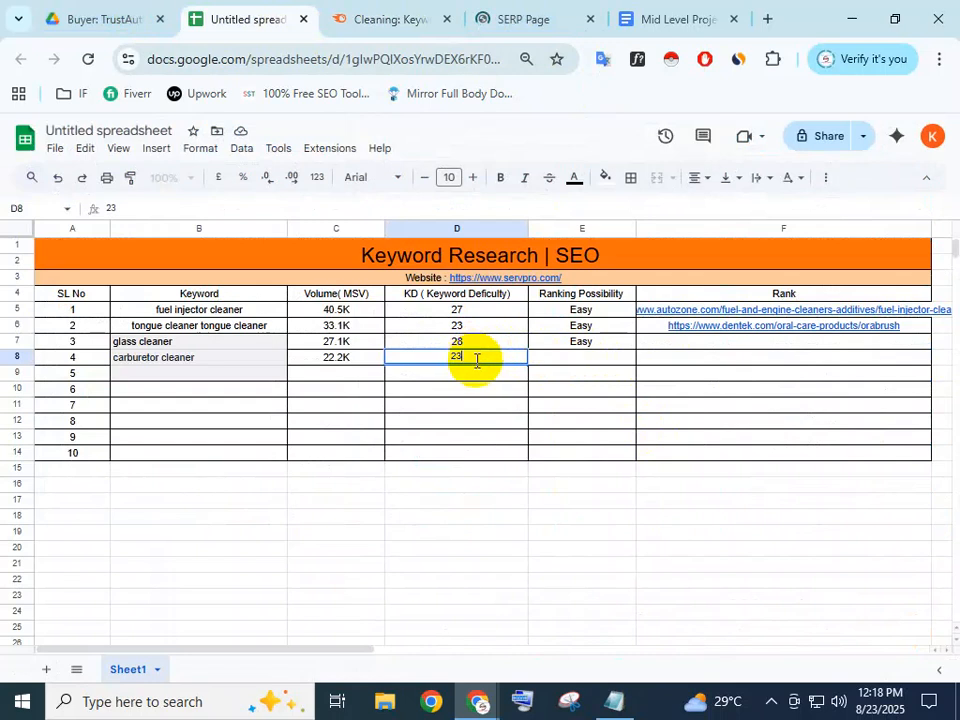
click(576, 357)
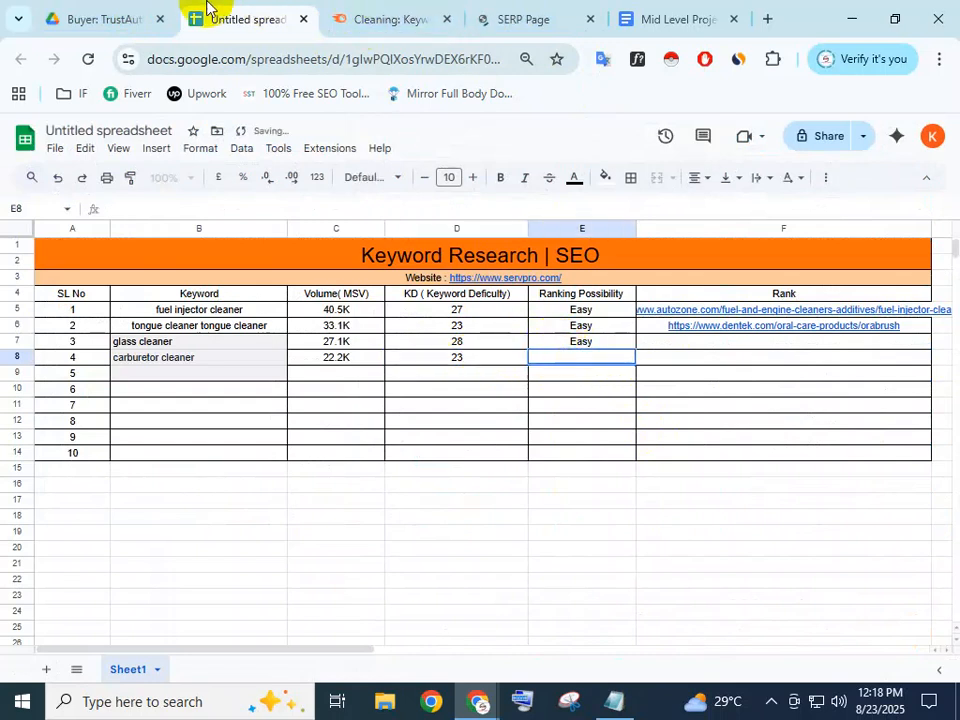
click(365, 12)
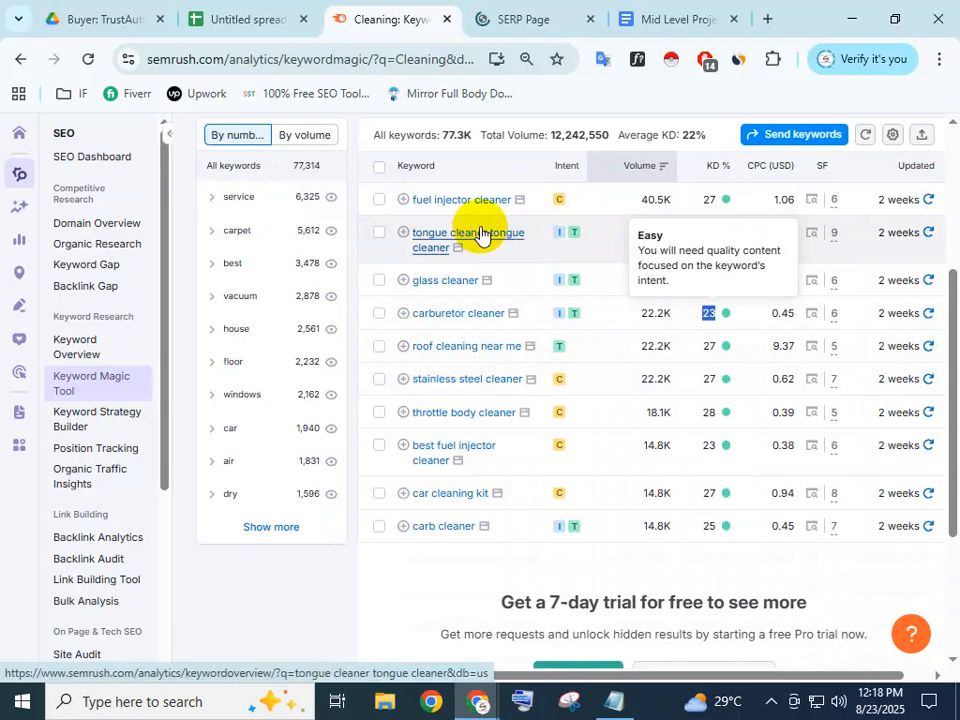
Copy Easy from E7 into E8 as carburetor cleaner's ranking possibility
scroll(456, 527, down, 2)
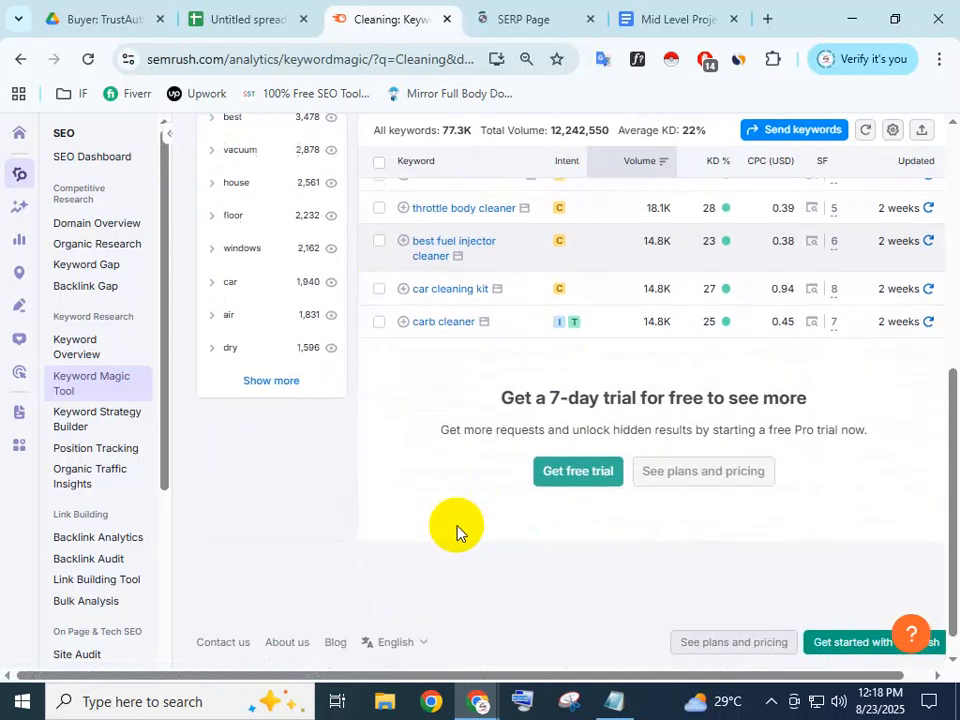
scroll(456, 521, up, 3)
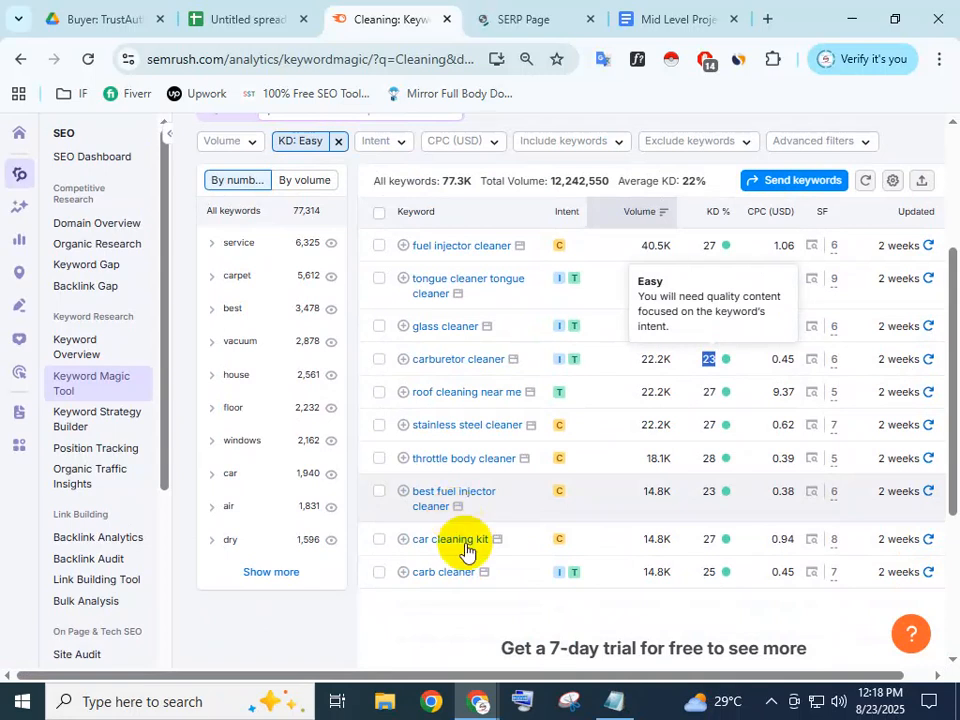
click(272, 12)
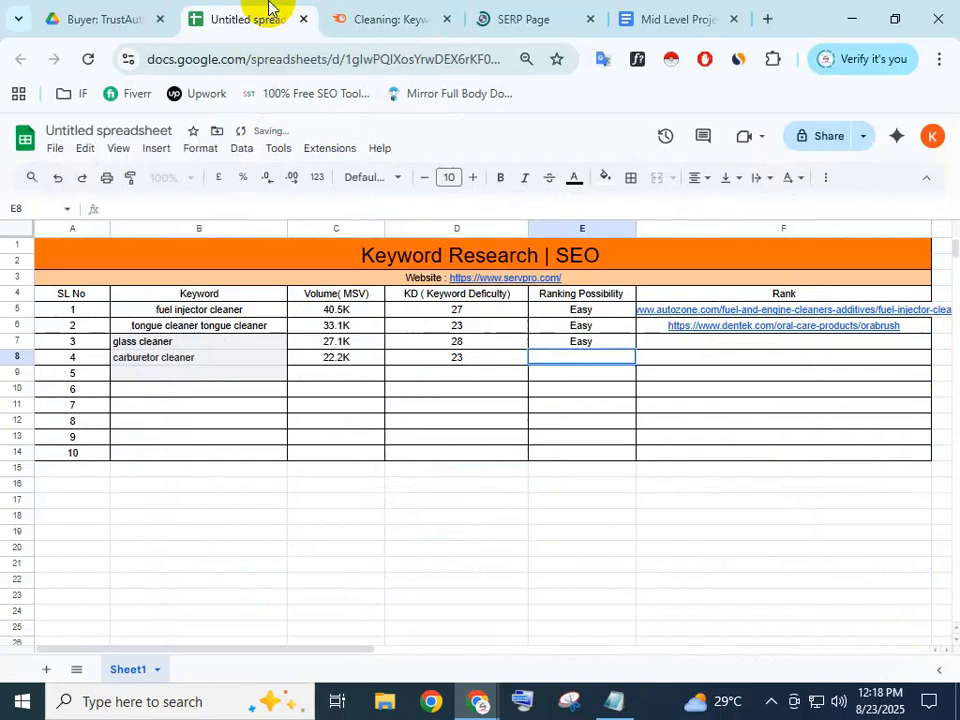
double_click(599, 340)
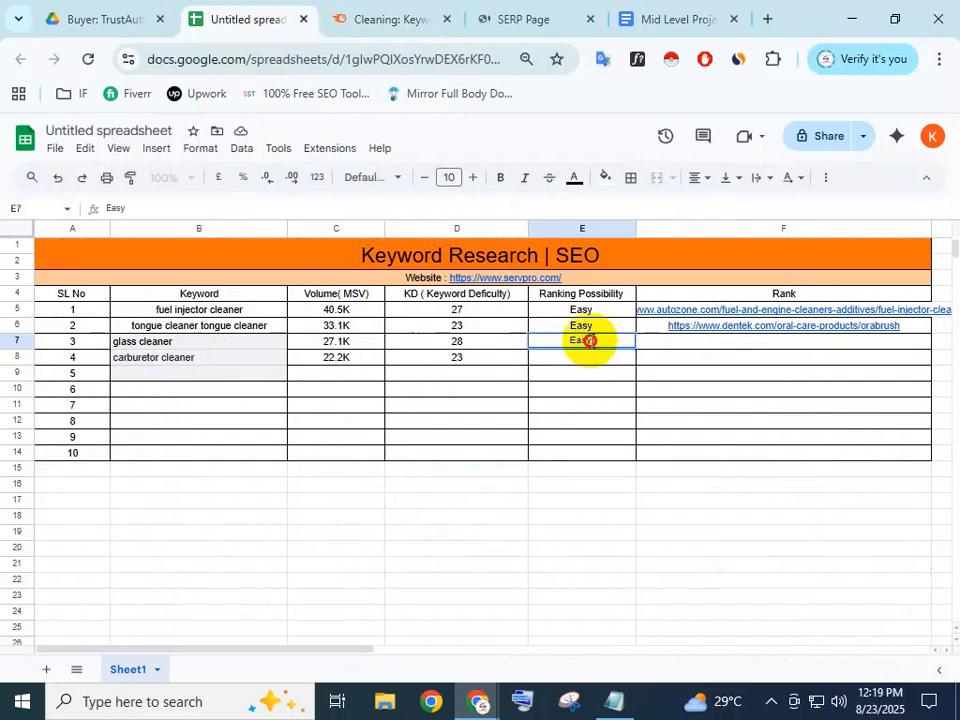
drag(589, 337, 553, 338)
key(ctrl+c)
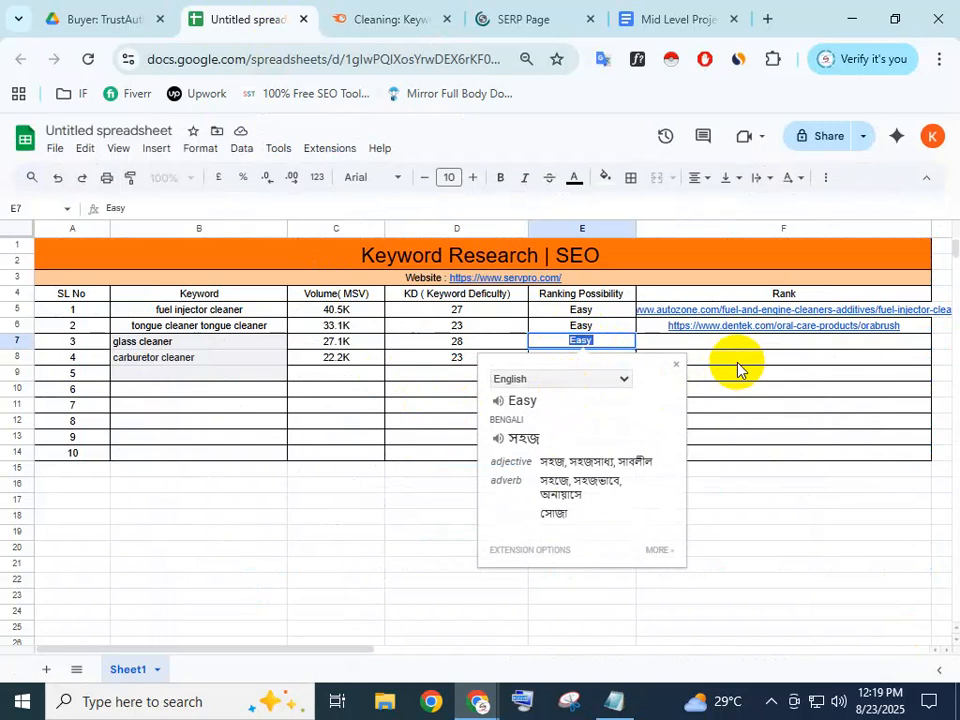
click(737, 362)
double_click(605, 356)
key(ctrl+v)
key(Tab)
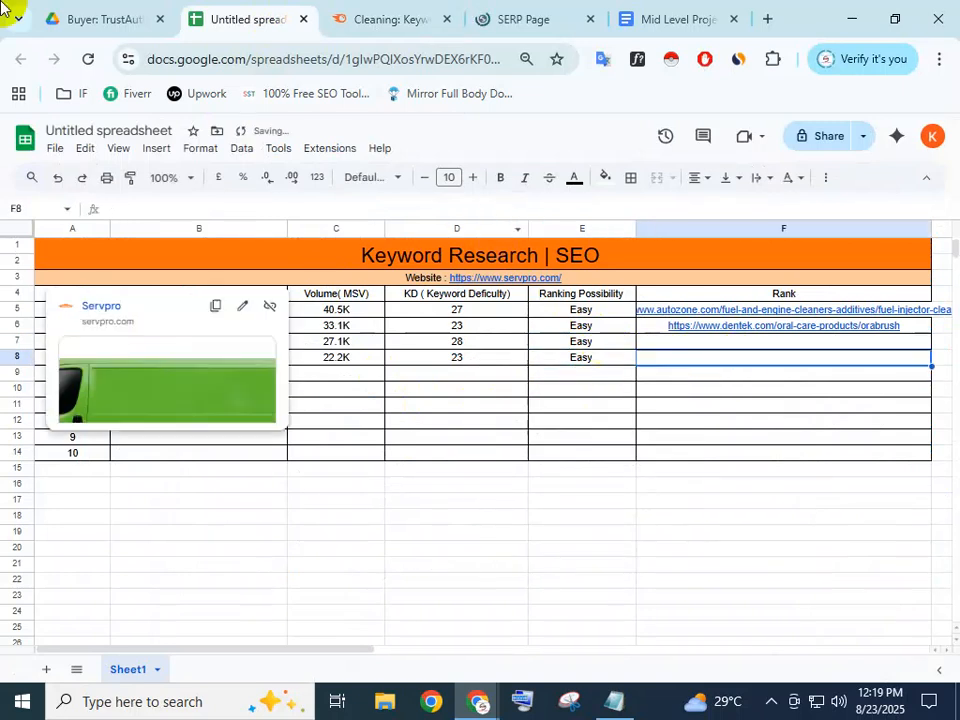
Open the glass cleaner Rank cell F7 for editing, then go back to Semrush
click(405, 21)
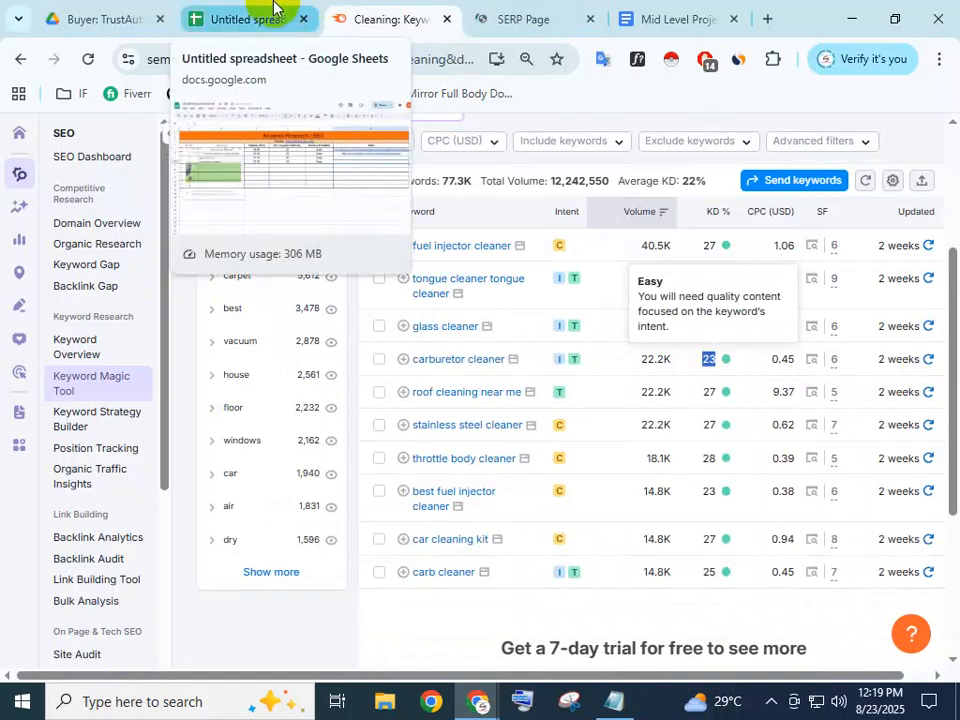
click(255, 20)
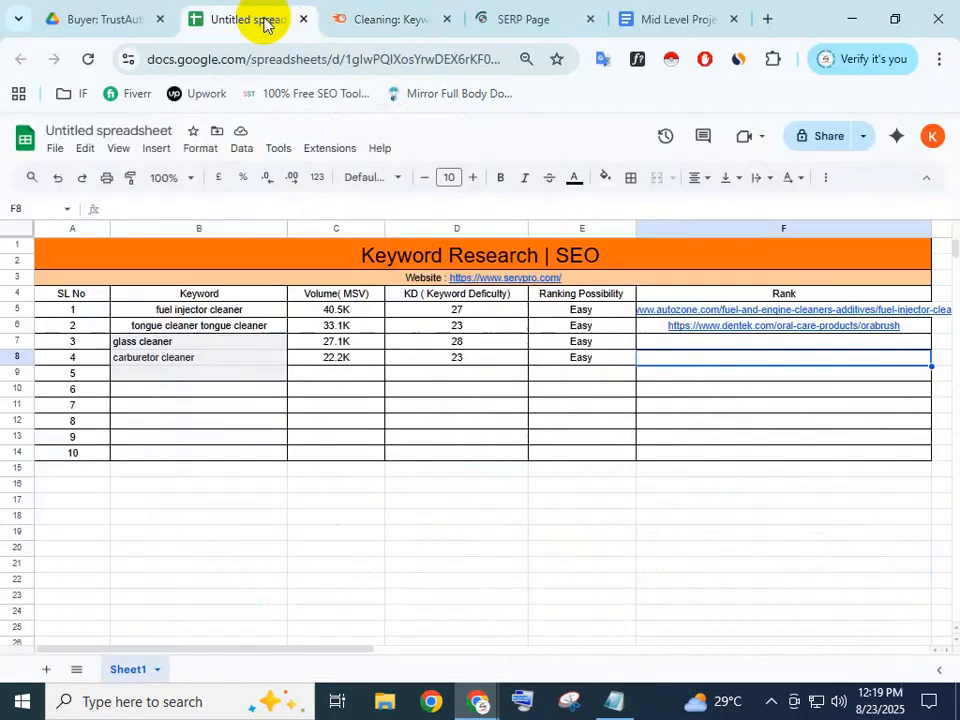
double_click(692, 342)
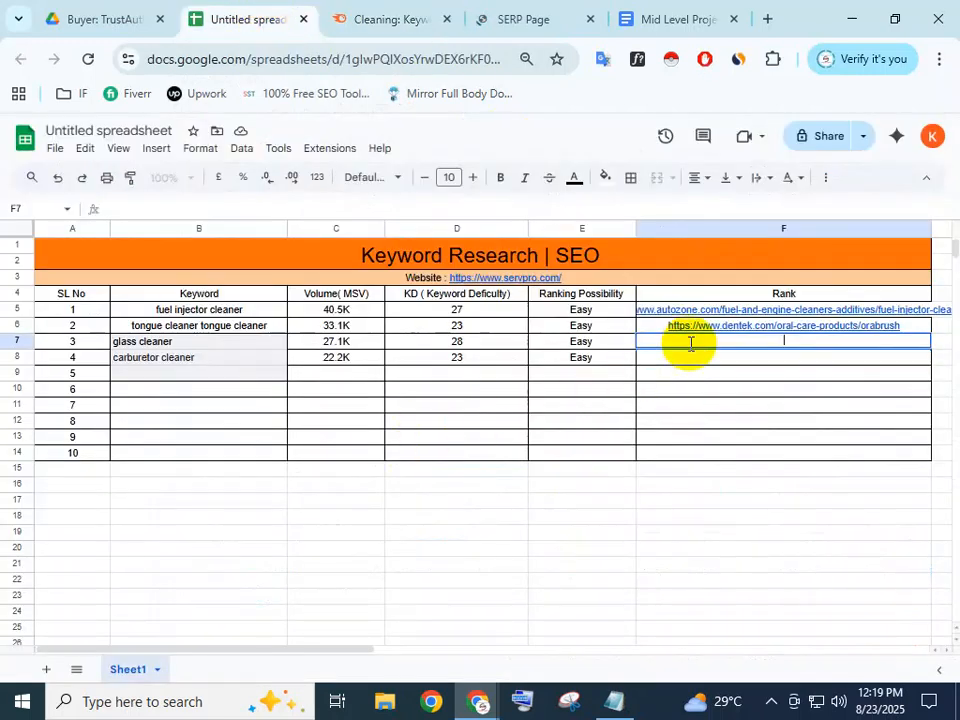
click(385, 19)
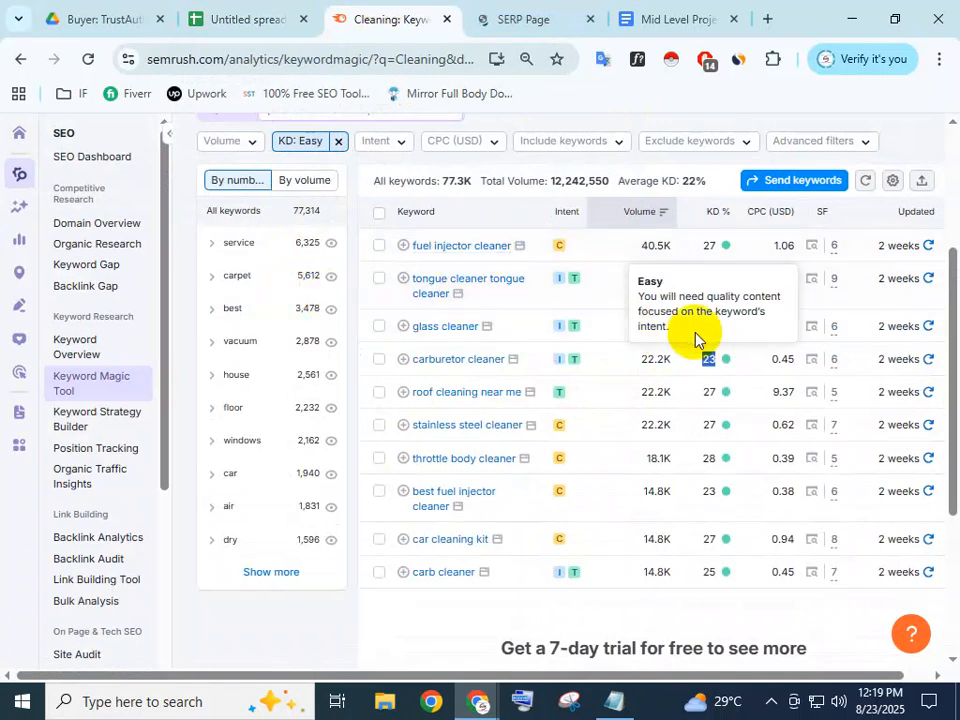
Copy the Home Depot Glass Cleaners link from the glass cleaner SERP
click(813, 330)
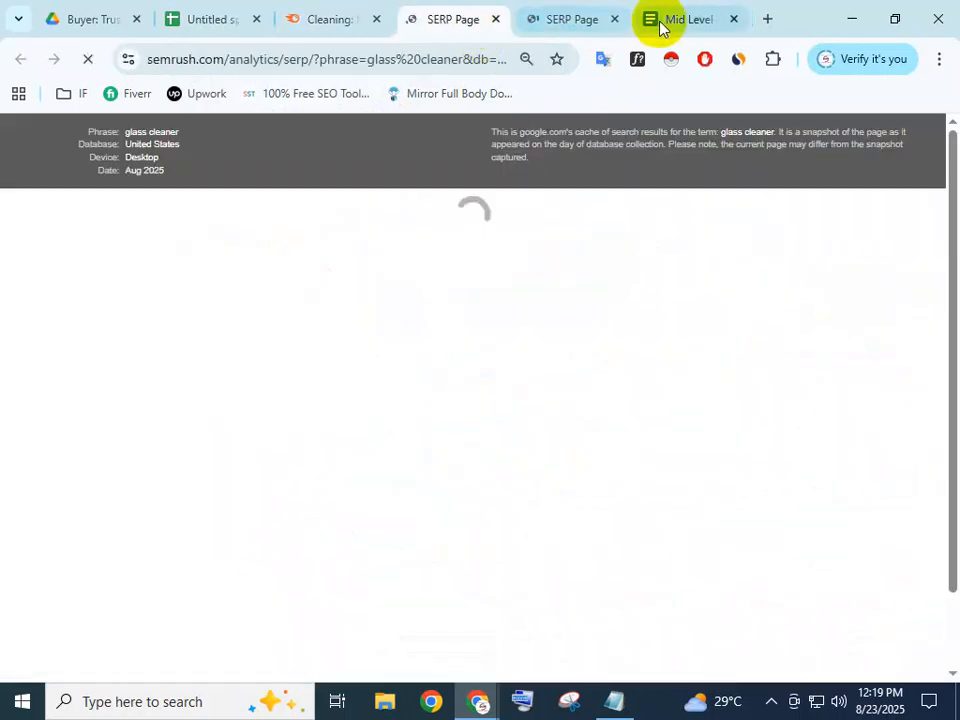
click(614, 20)
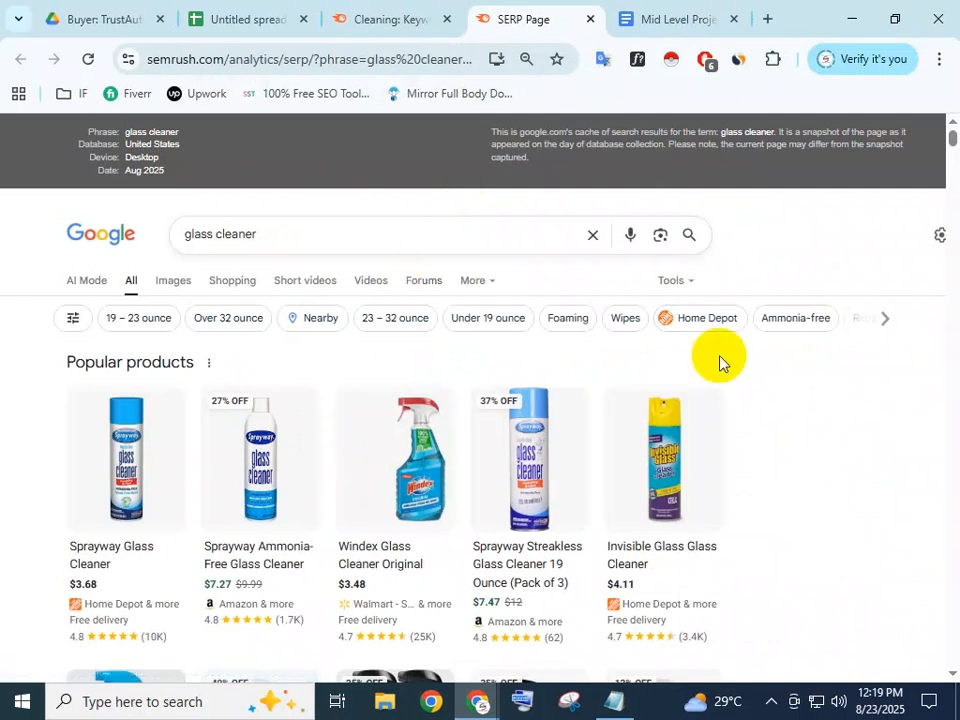
scroll(750, 405, down, 8)
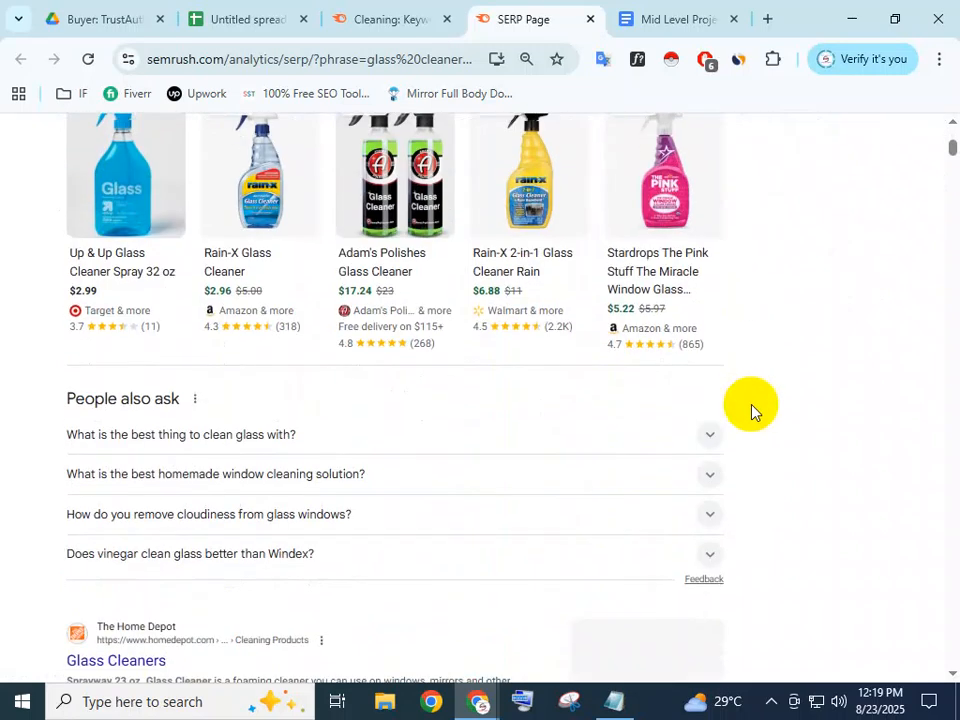
scroll(751, 410, down, 1)
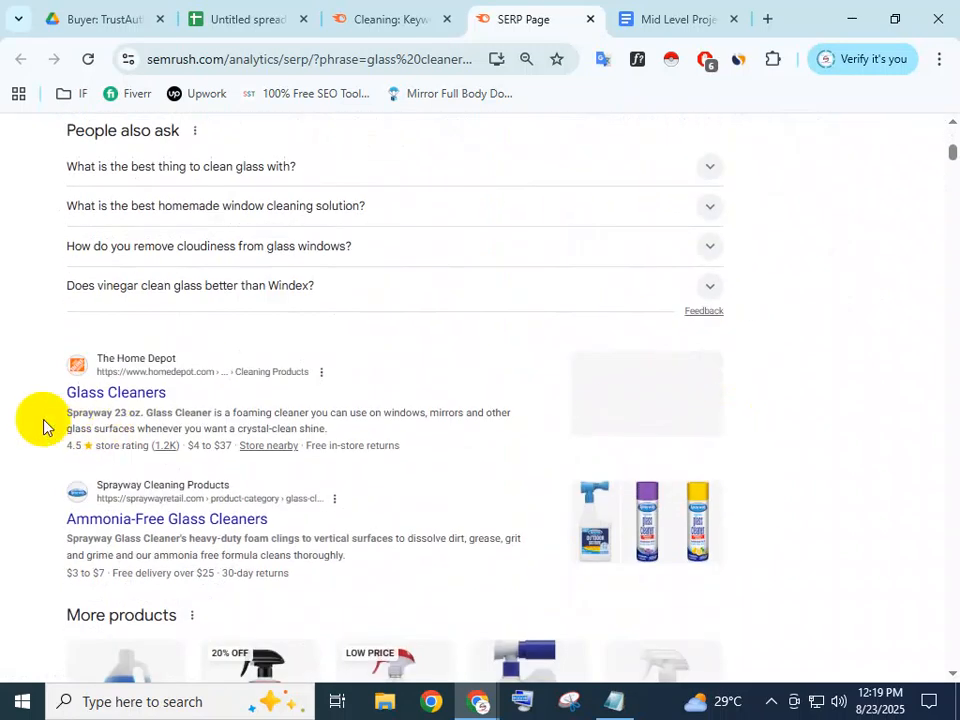
right_click(150, 374)
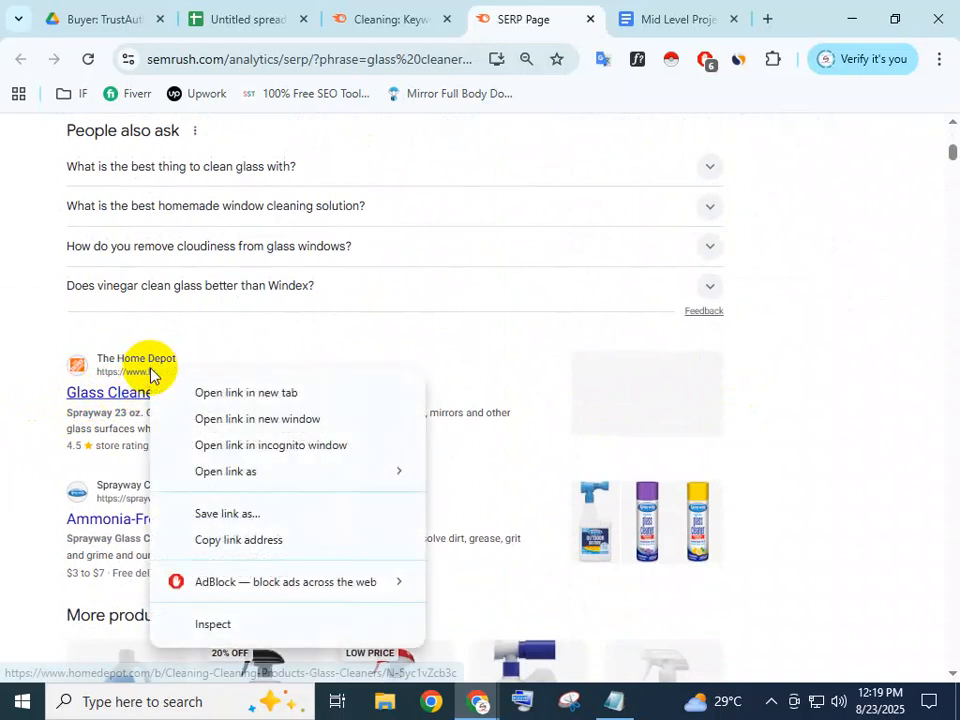
click(222, 541)
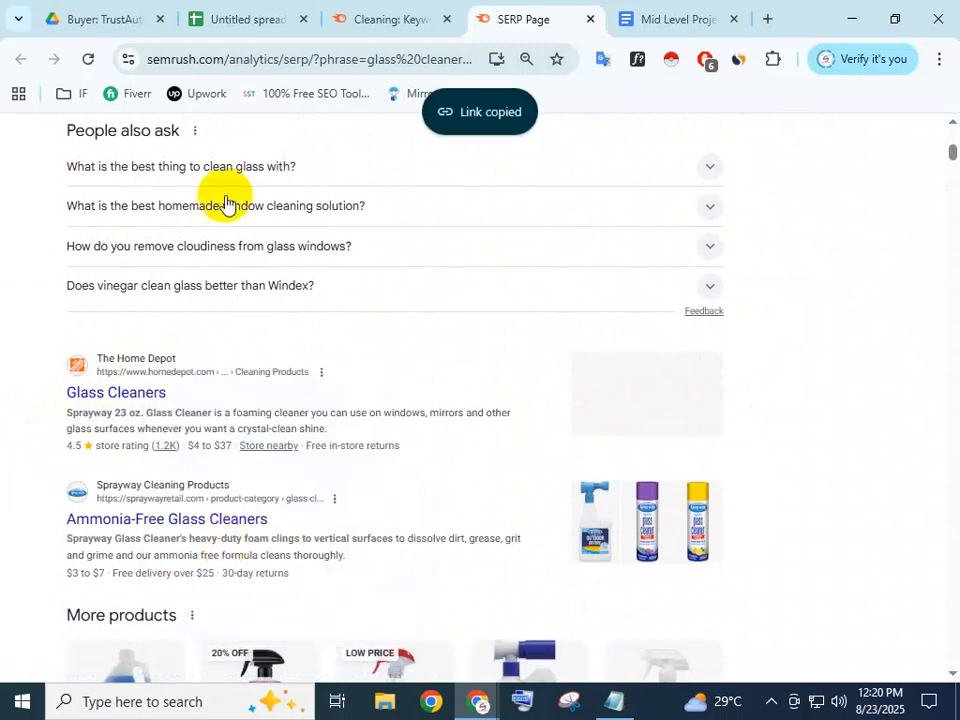
Paste the Home Depot URL into the glass cleaner Rank cell F7
click(232, 18)
double_click(681, 338)
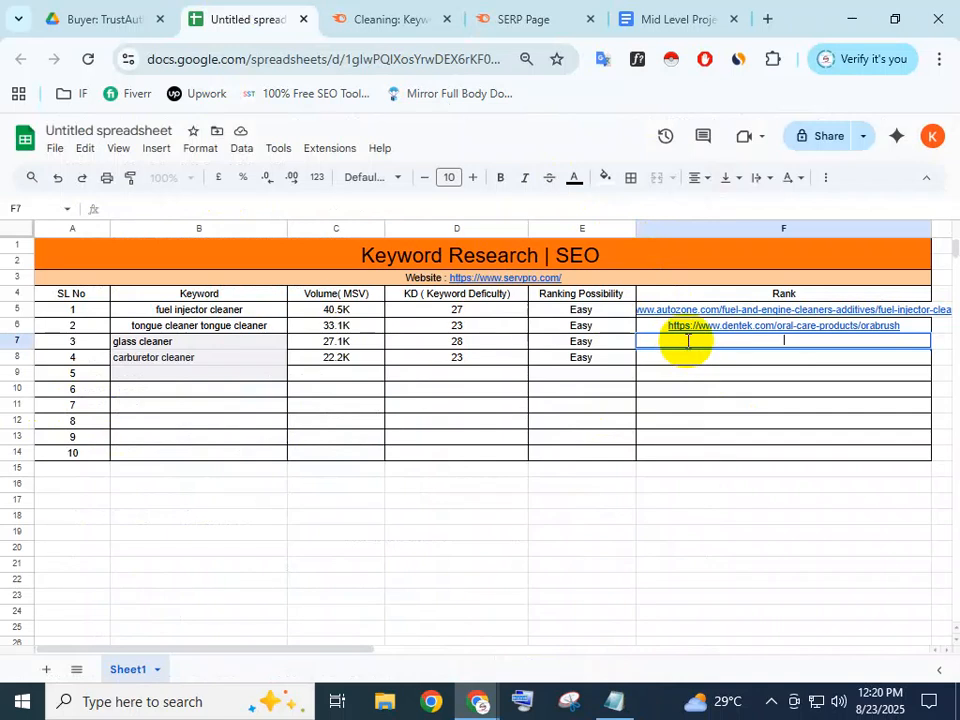
key(ctrl+v)
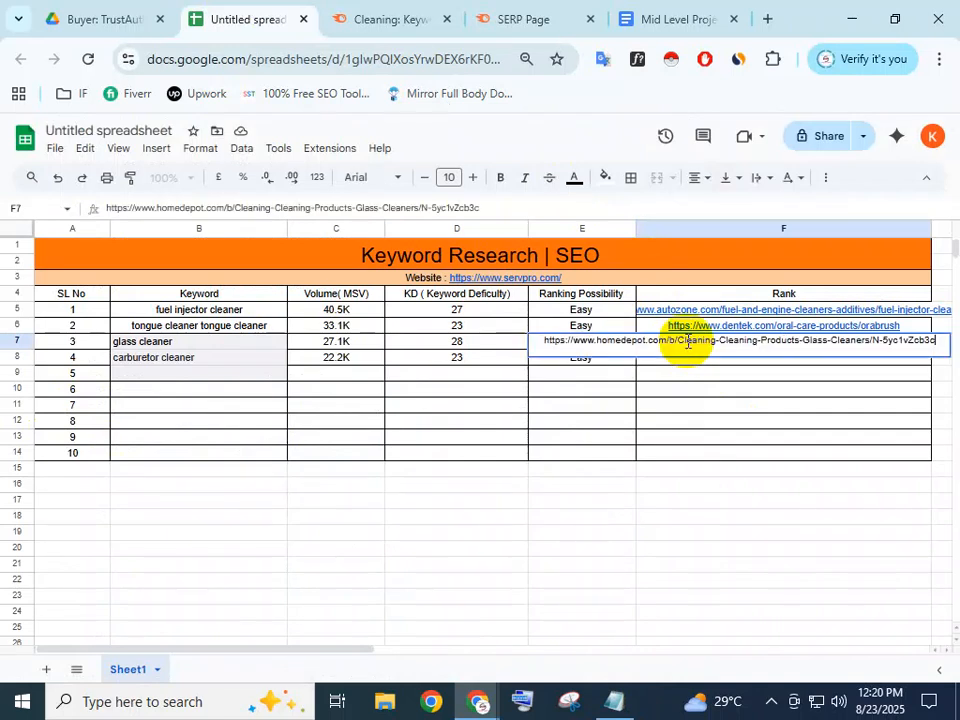
click(700, 393)
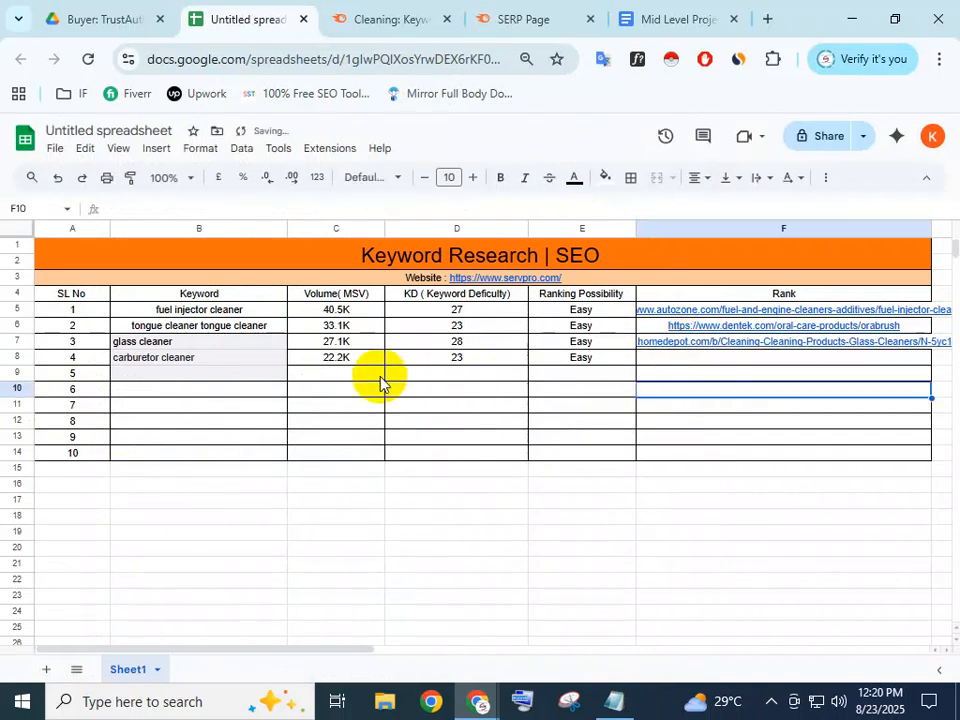
click(370, 17)
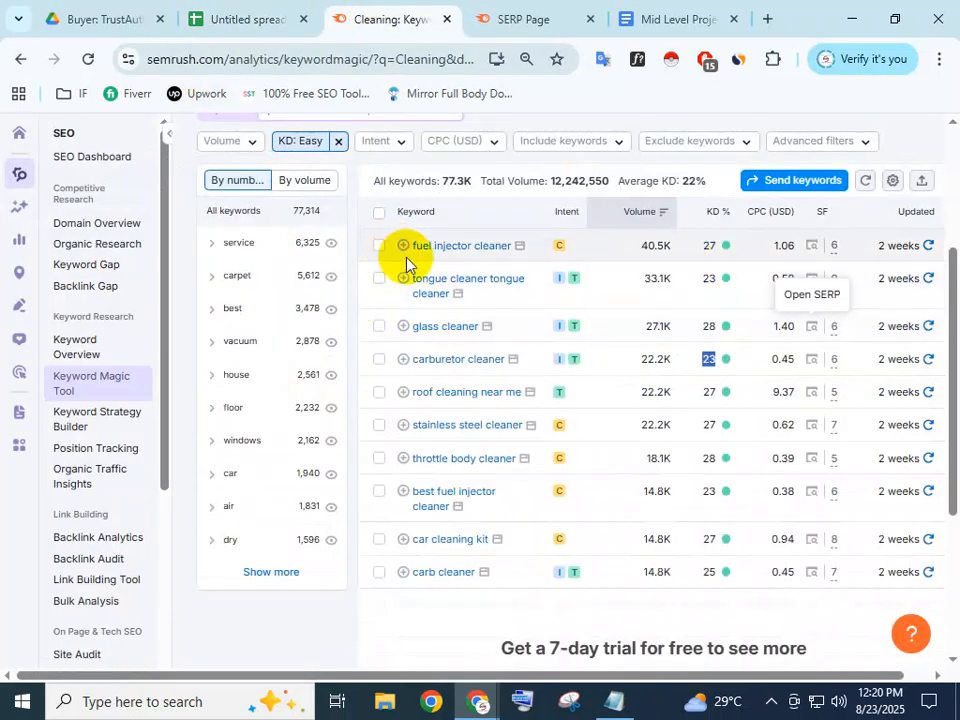
Scroll through the carburetor cleaner SERP, including the GUNK Carburetor & Parts Cleaner result
click(813, 359)
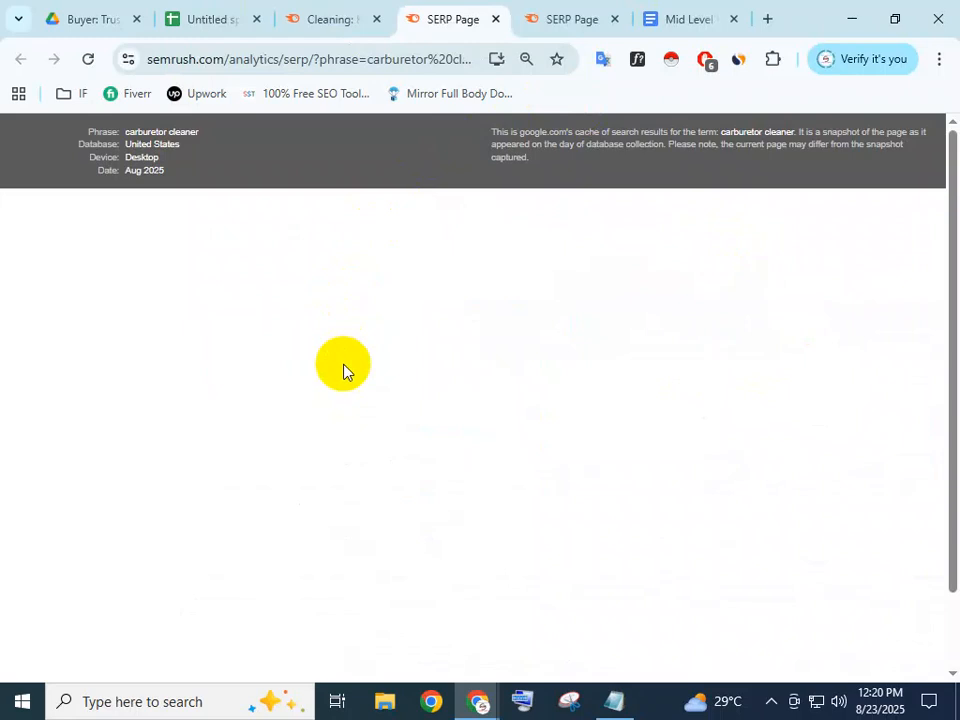
scroll(300, 400, down, 3)
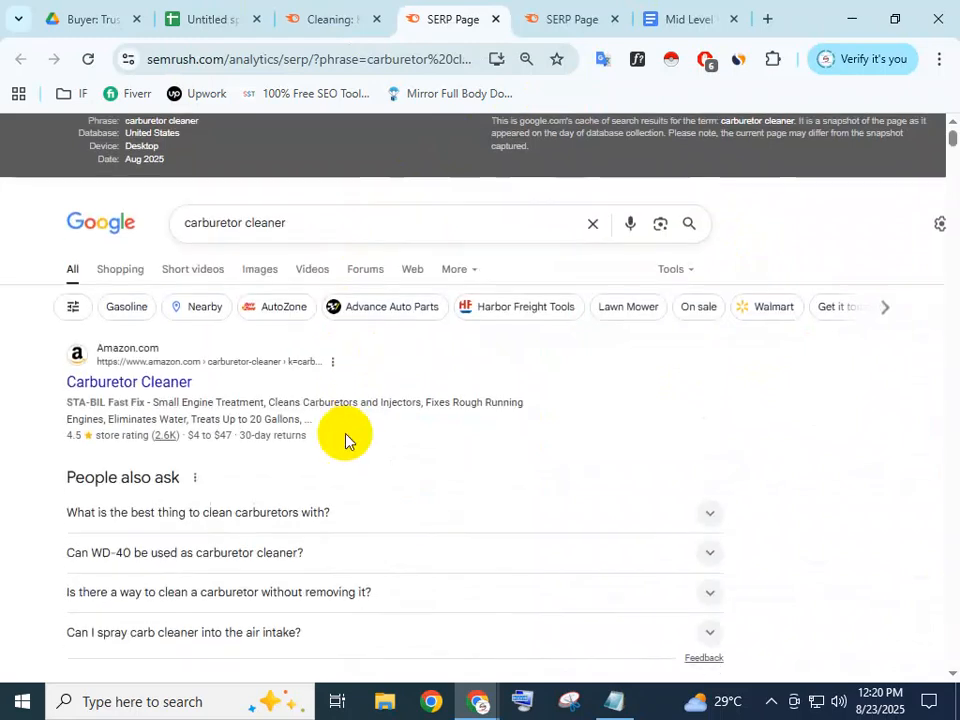
scroll(211, 352, down, 10)
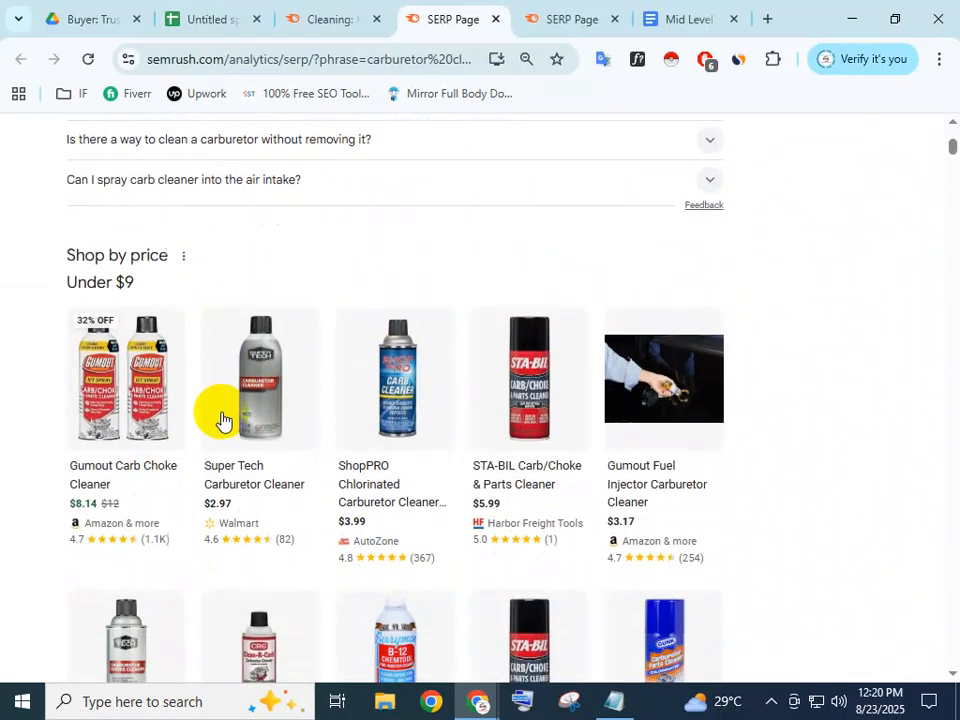
scroll(228, 430, down, 3)
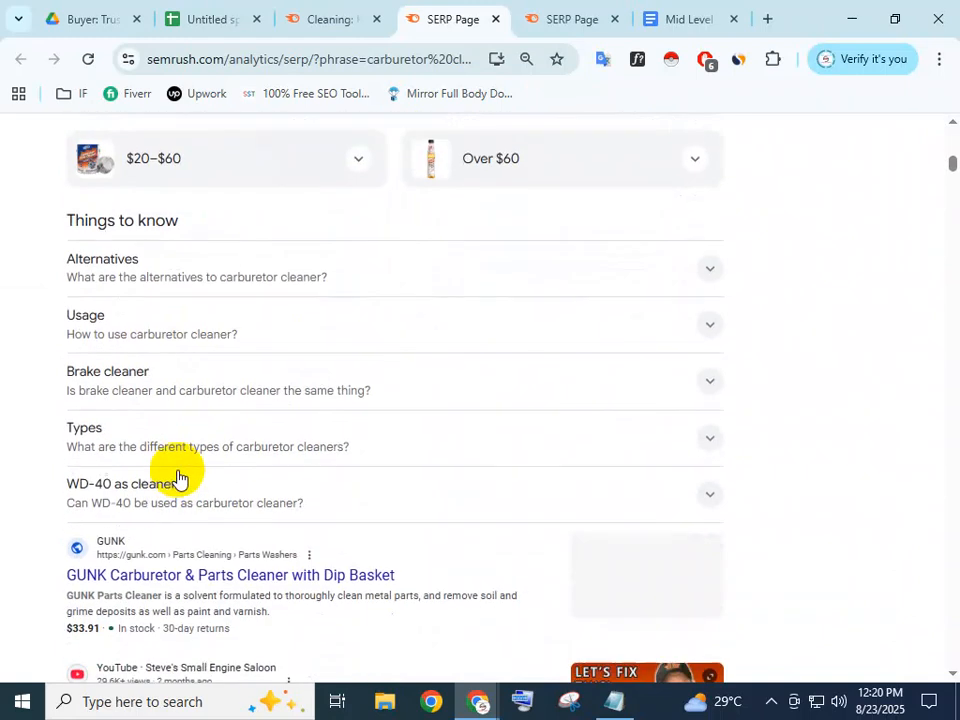
scroll(180, 477, down, 1)
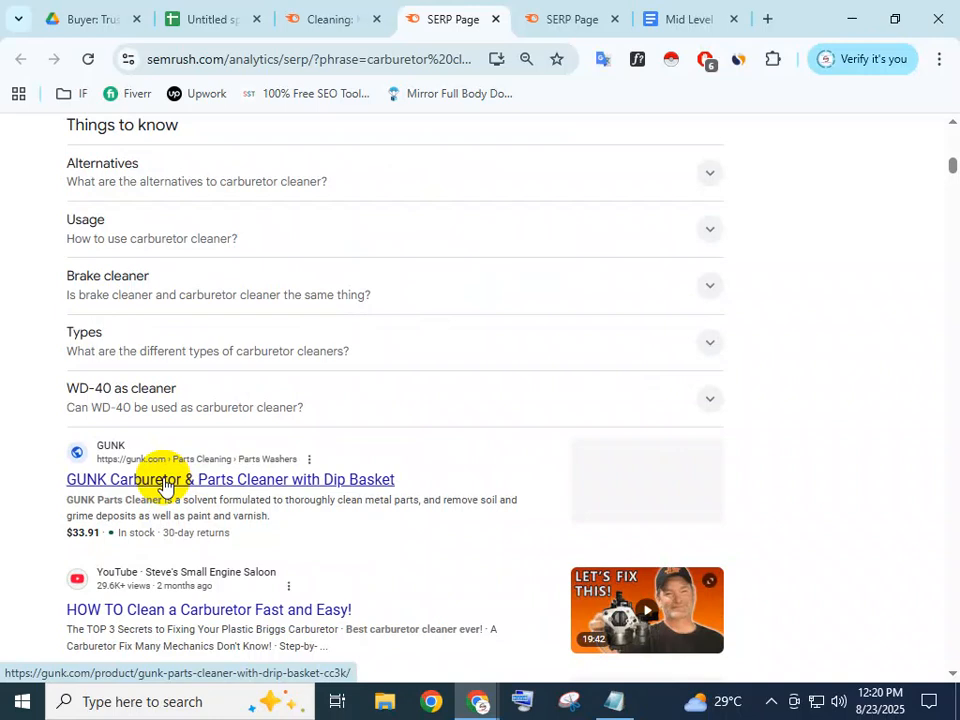
click(340, 17)
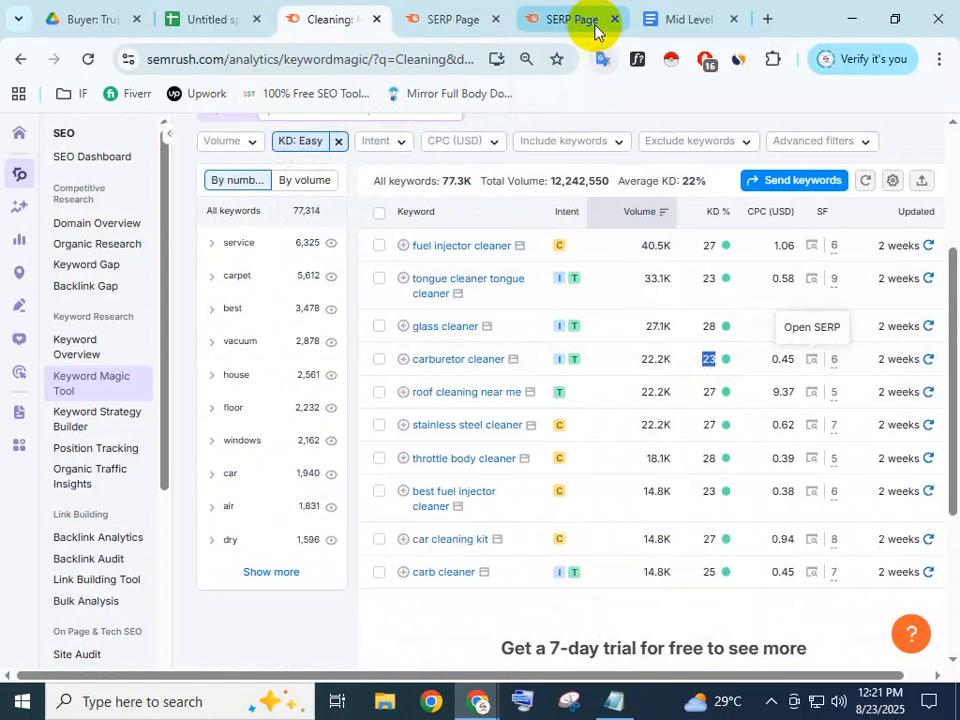
Check the carburetor cleaner row in the spreadsheet and close the glass cleaner search results tab
click(210, 22)
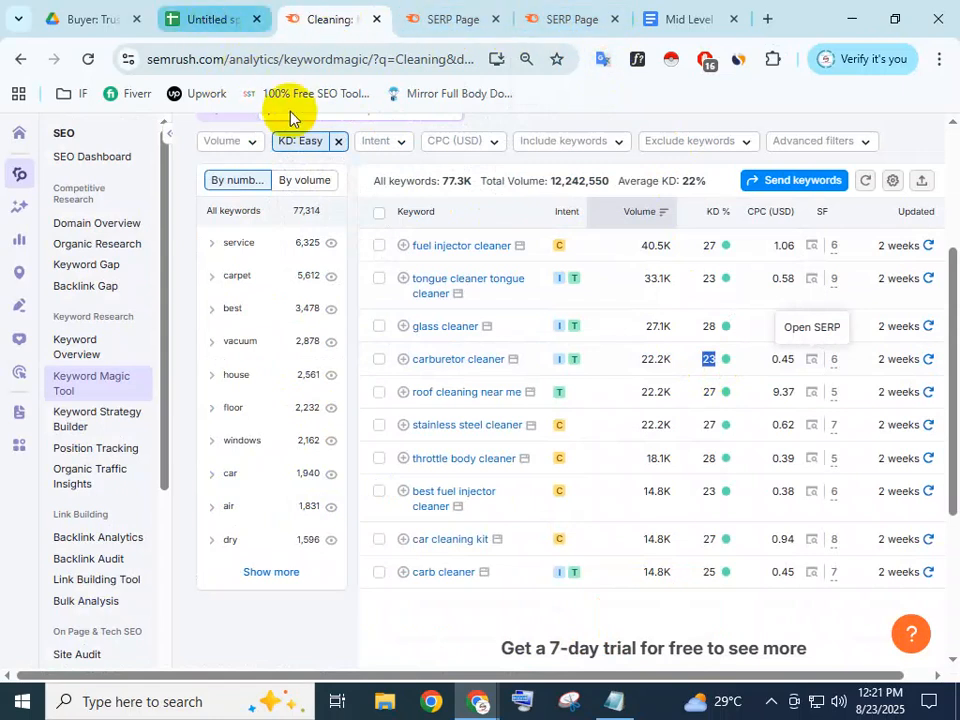
click(606, 362)
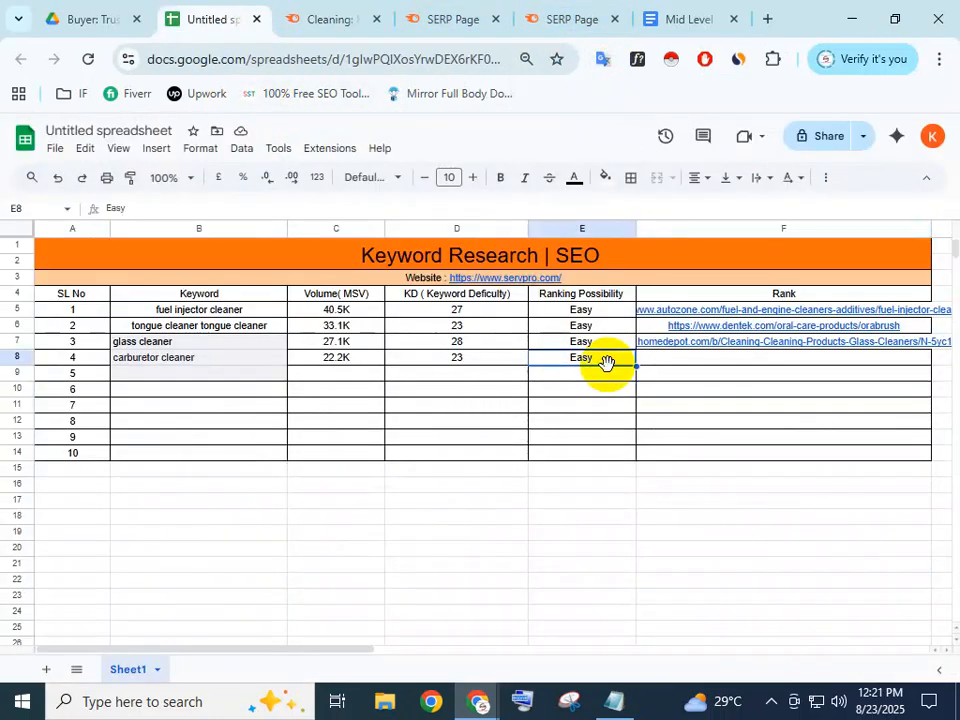
click(225, 375)
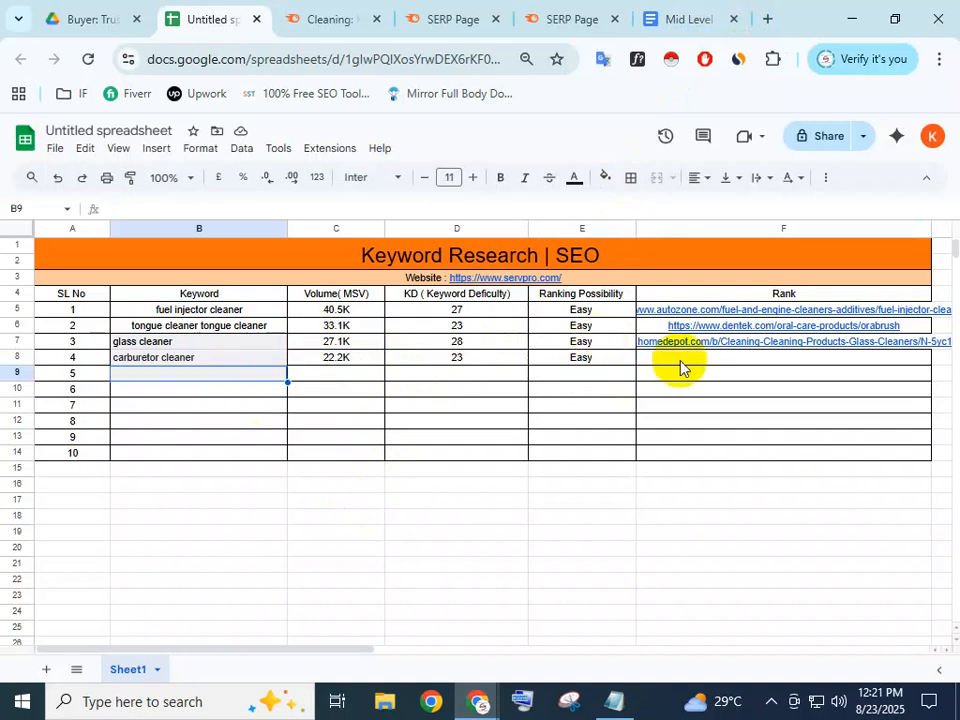
click(538, 14)
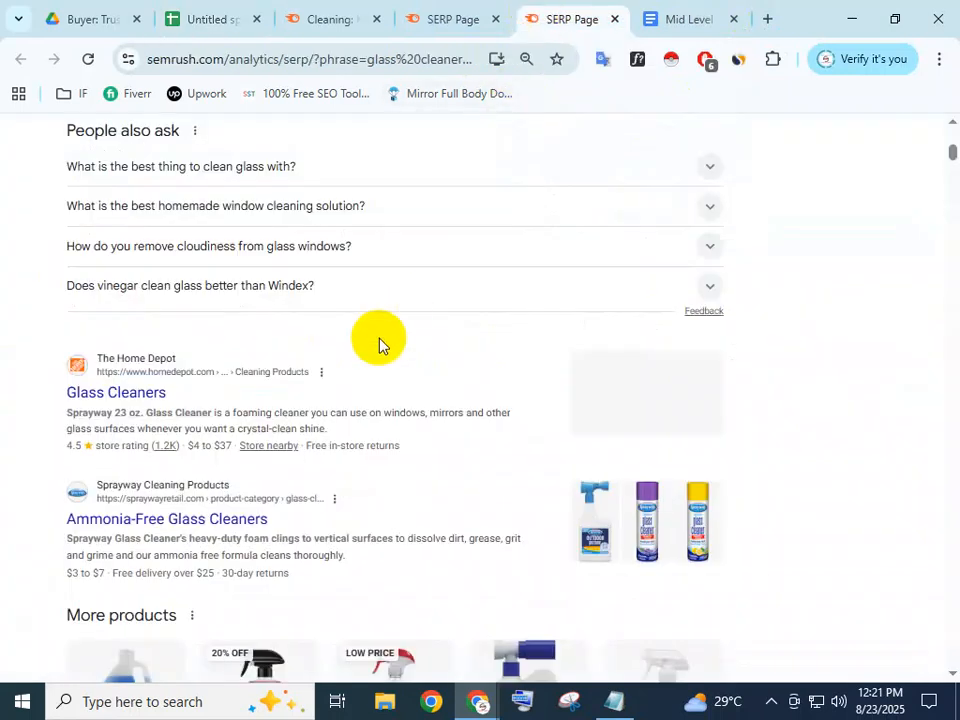
scroll(379, 343, up, 7)
scroll(380, 345, up, 1)
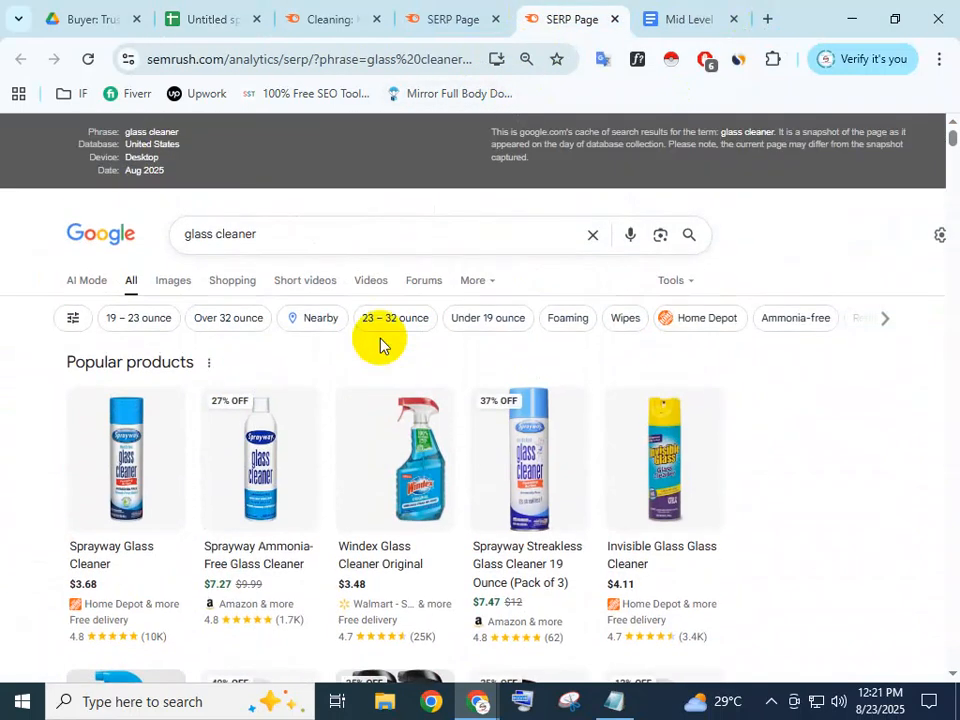
scroll(381, 343, down, 3)
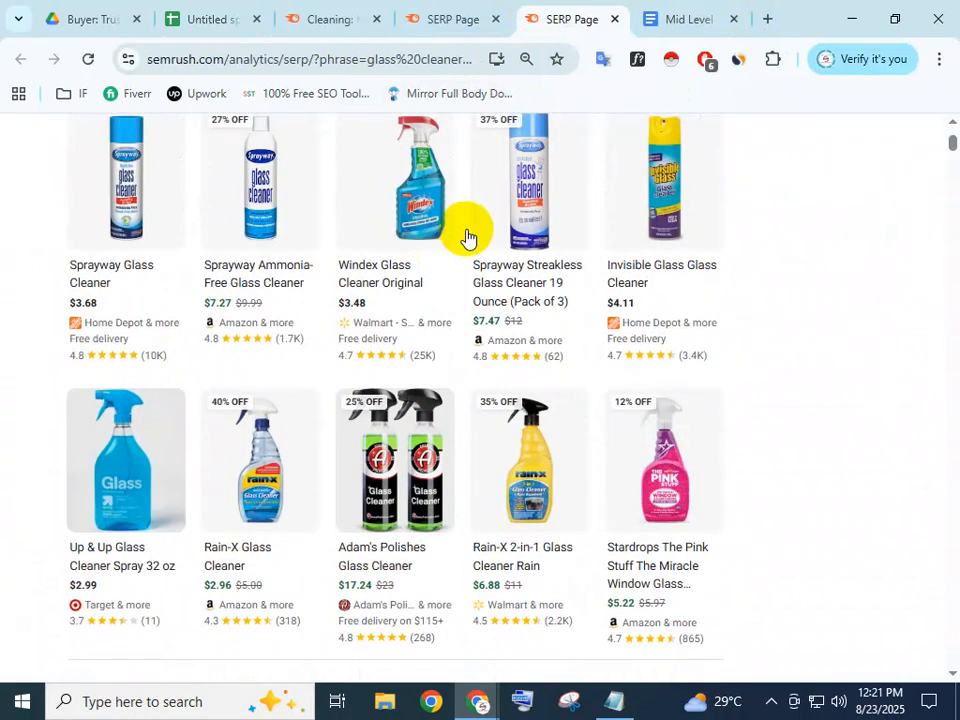
click(613, 20)
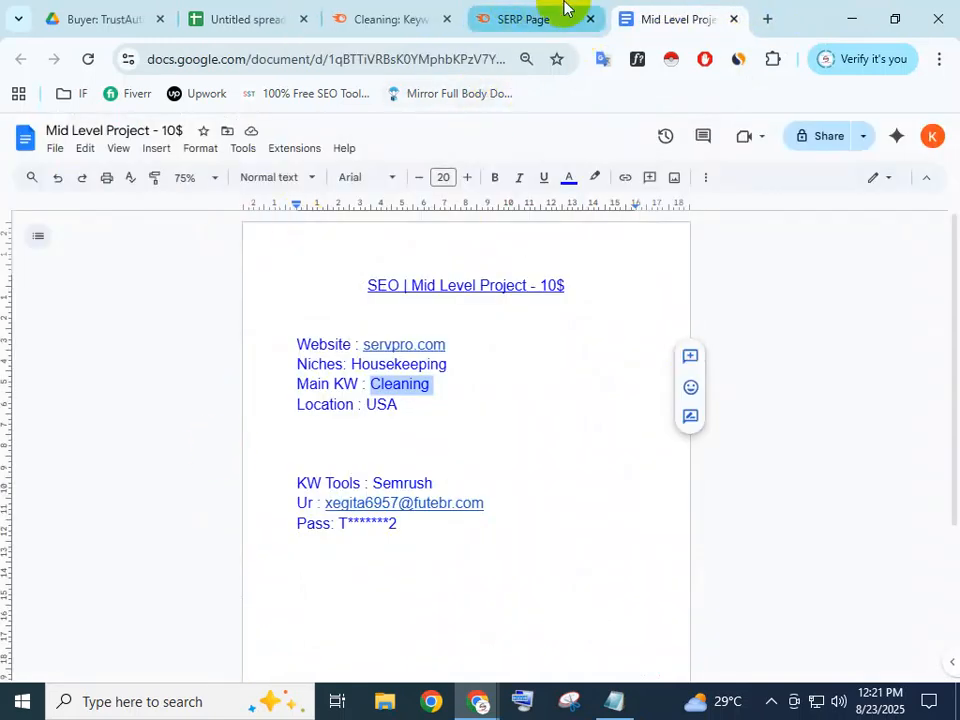
Copy the GUNK parts cleaner result's link from the carburetor cleaner search results
click(515, 15)
scroll(285, 490, up, 7)
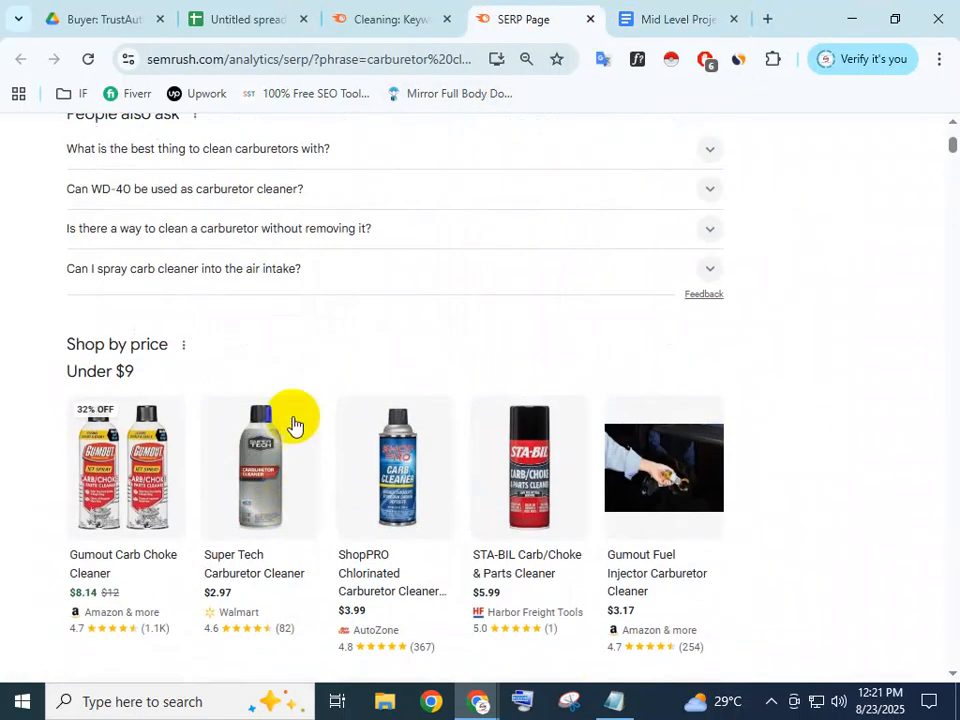
scroll(293, 425, up, 4)
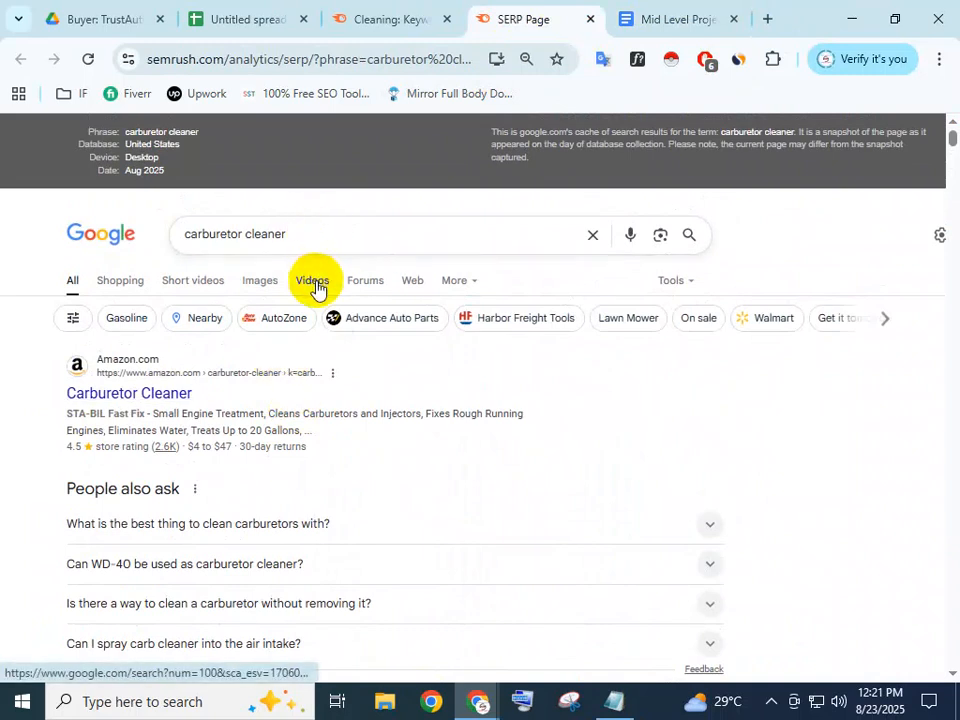
scroll(312, 300, down, 10)
scroll(232, 418, down, 5)
right_click(143, 289)
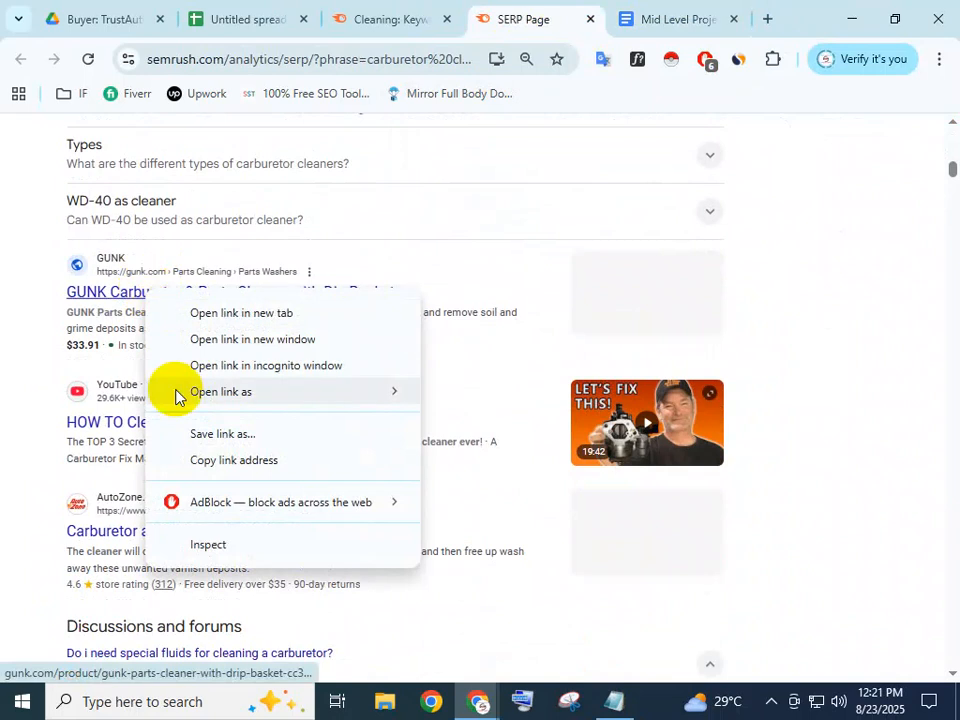
click(215, 460)
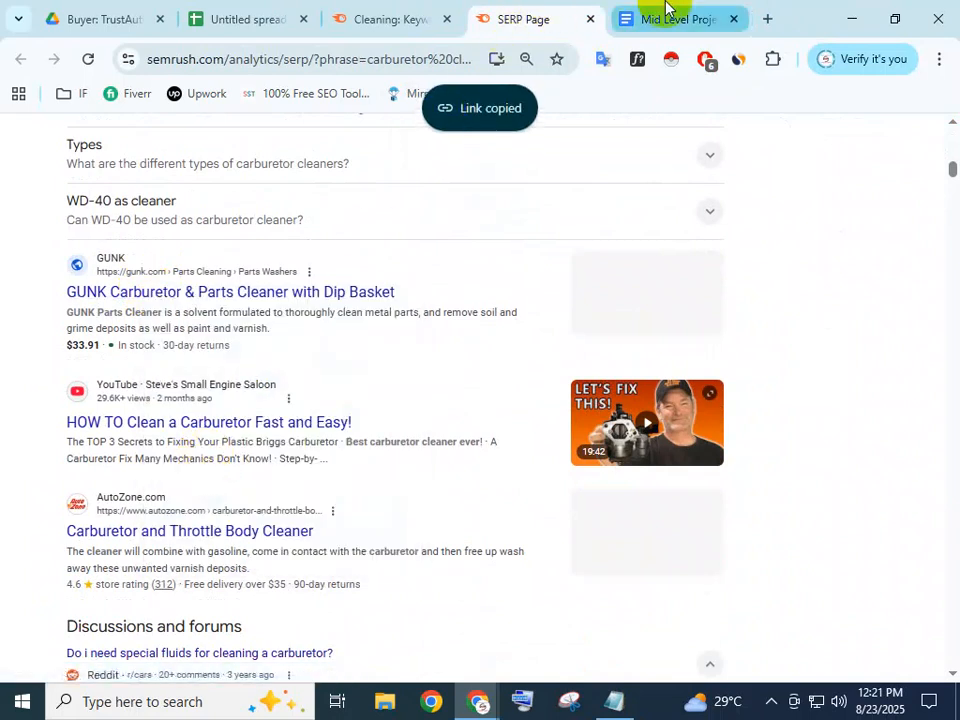
Paste the GUNK product URL into F8, the carburetor cleaner Rank cell
click(630, 14)
click(368, 14)
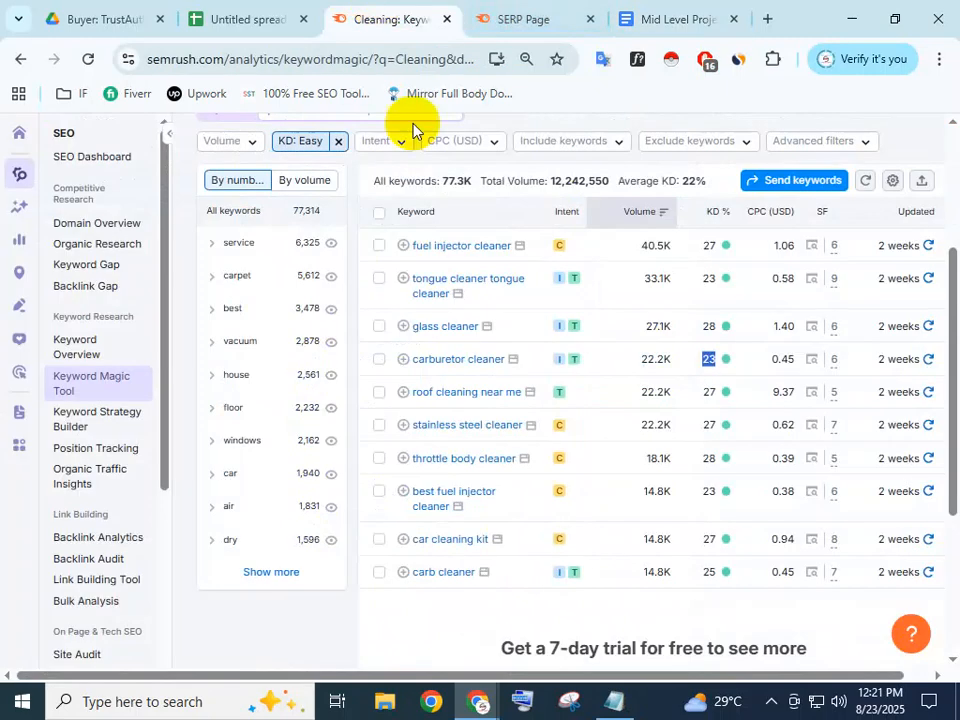
click(297, 12)
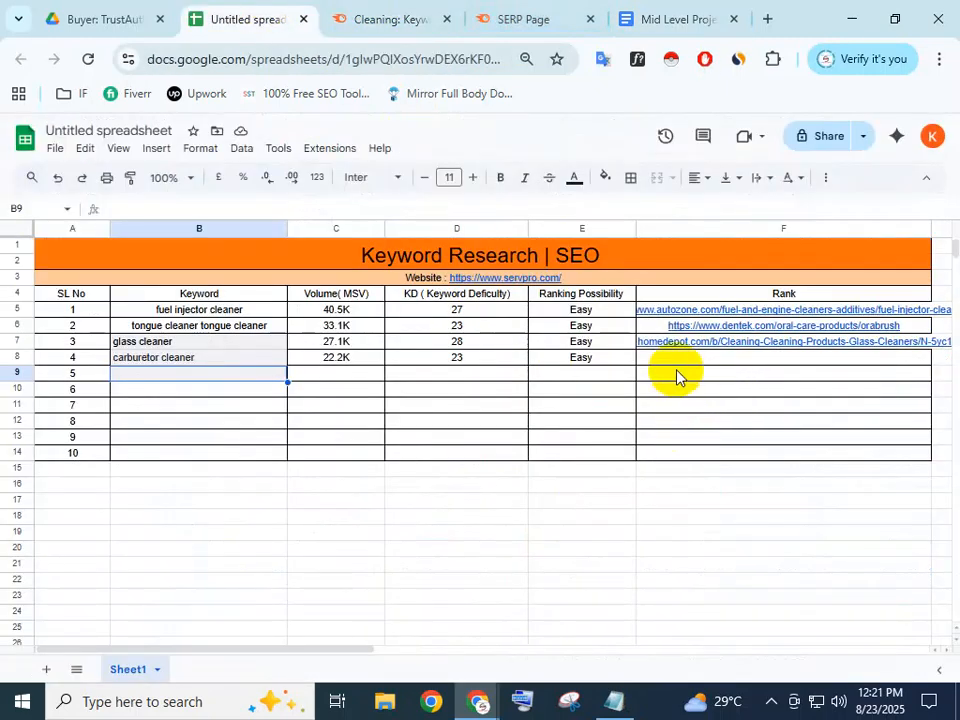
double_click(677, 360)
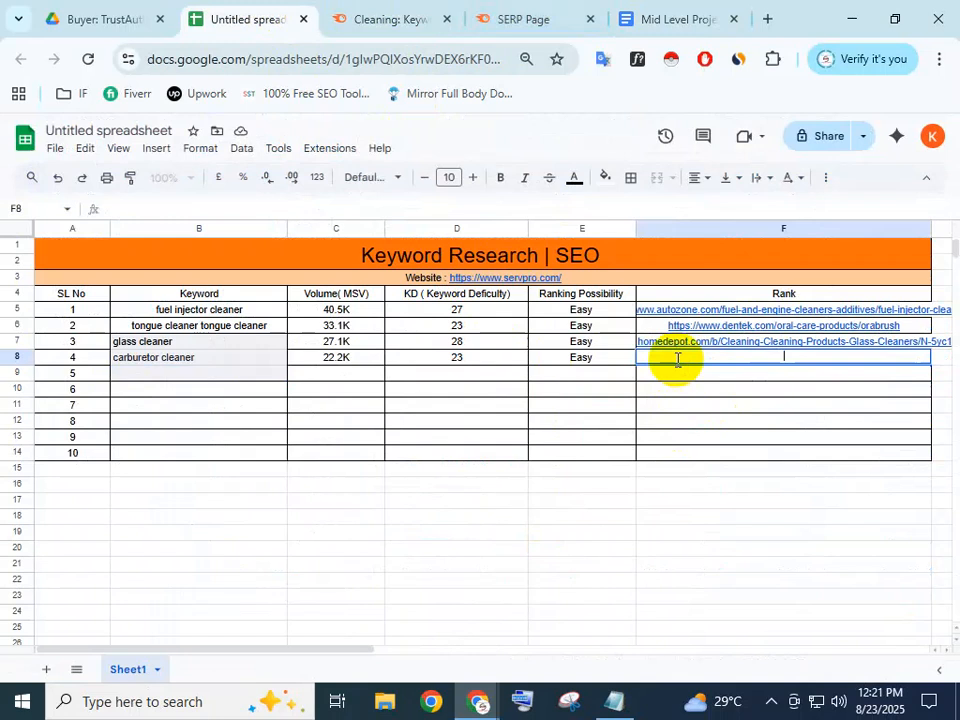
key(ctrl+v)
key(Return)
key(Down)
key(Down)
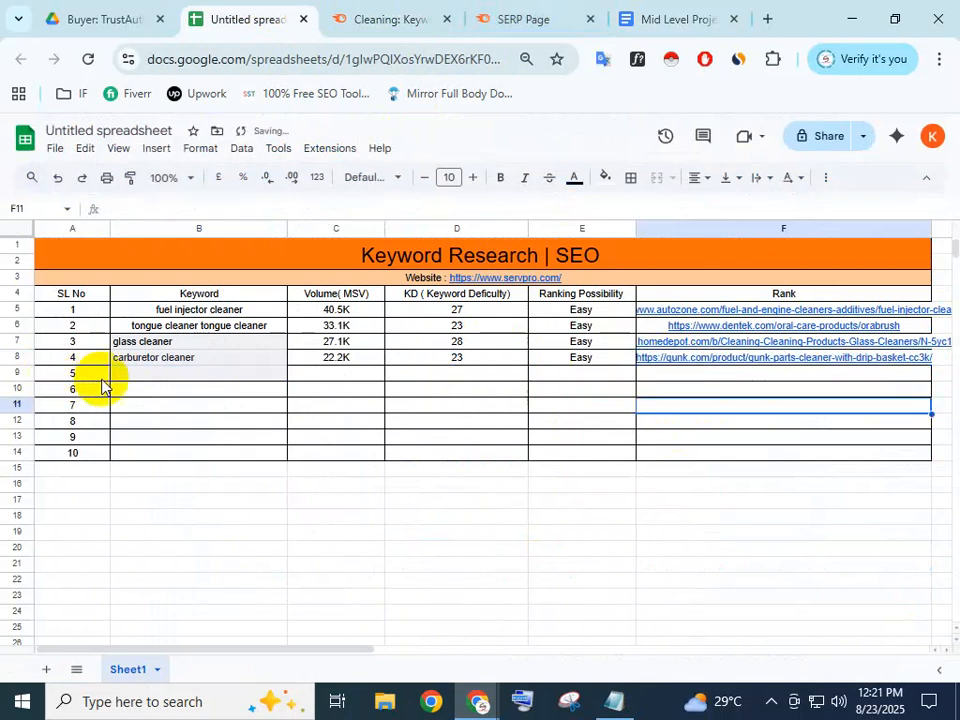
double_click(140, 373)
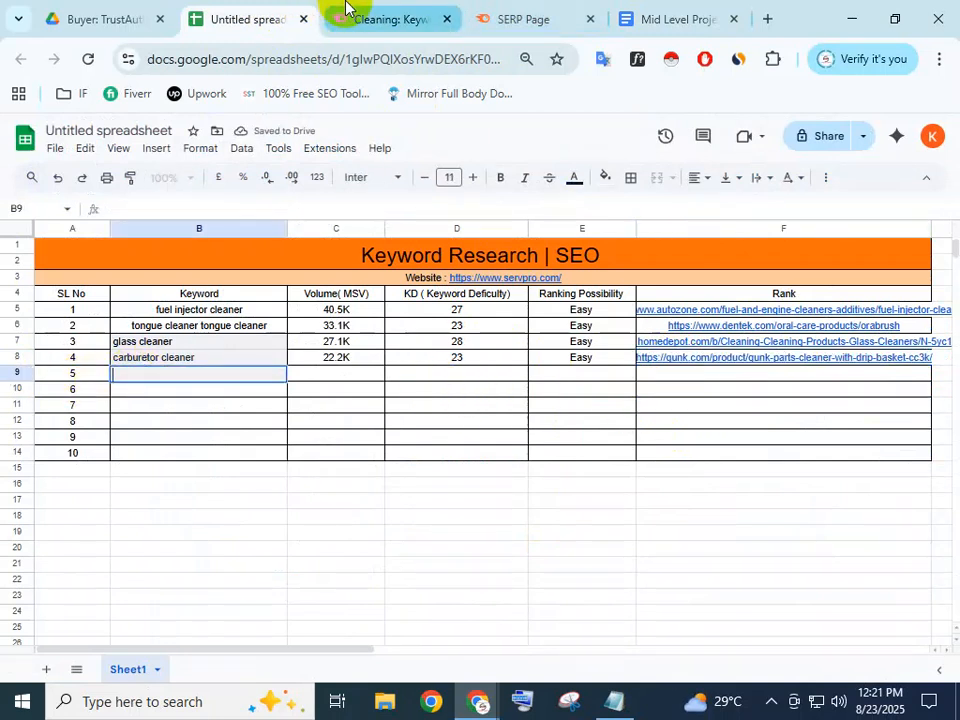
click(345, 10)
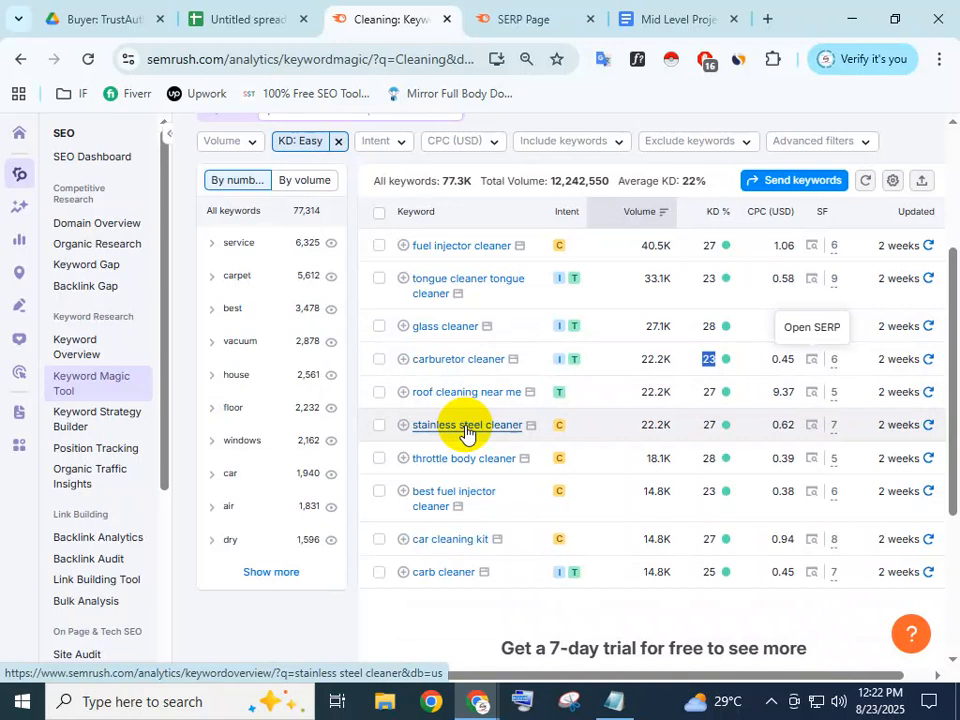
scroll(480, 345, up, 2)
scroll(480, 339, down, 2)
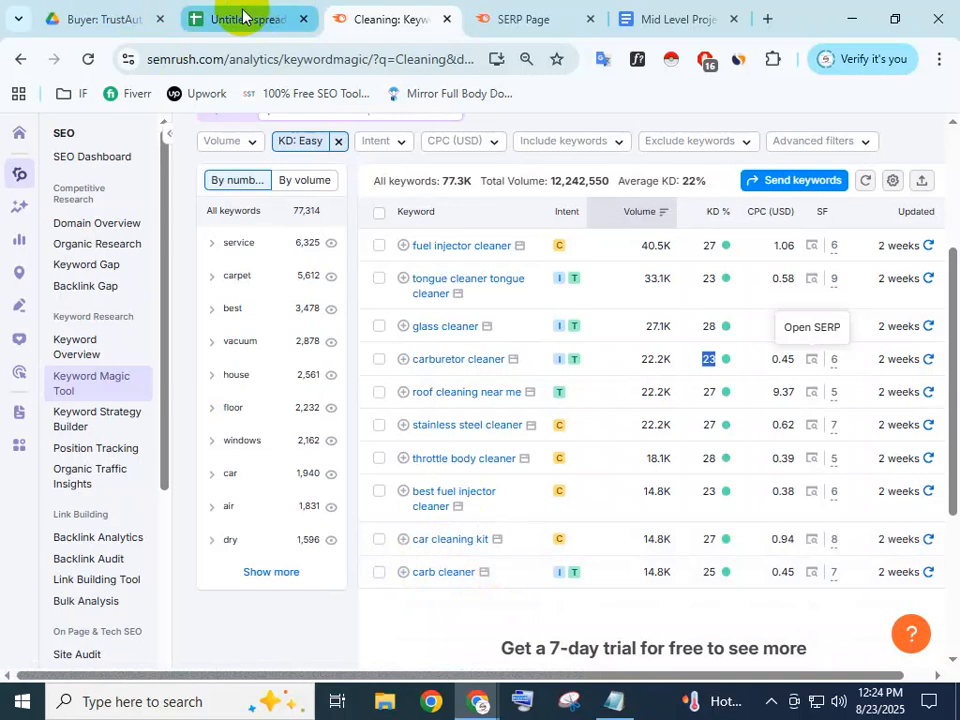
mouse_move(242, 16)
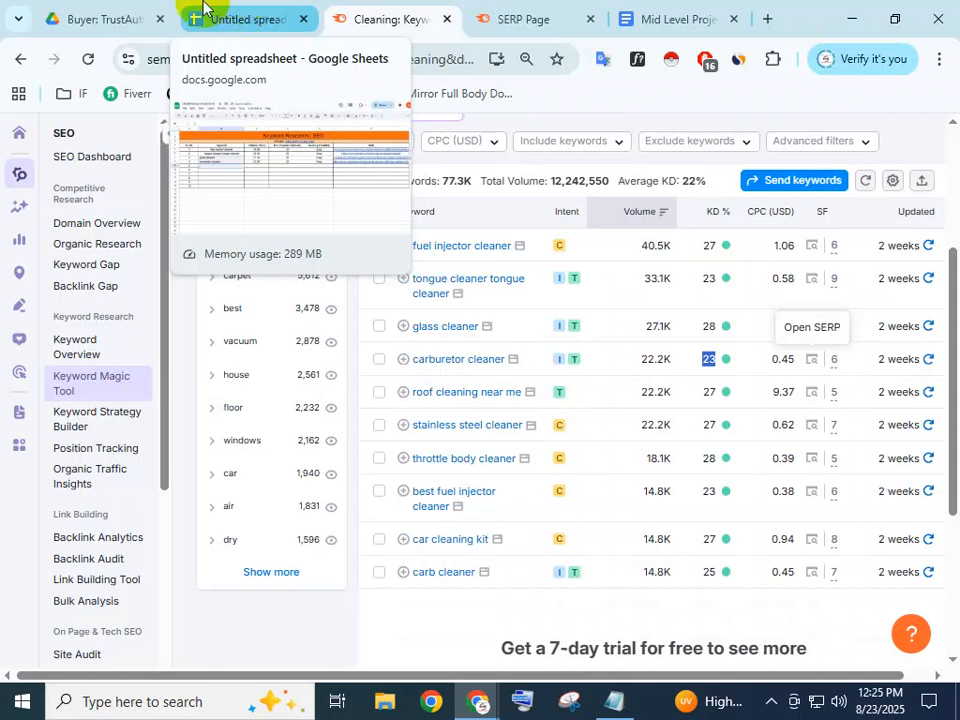
Copy the keyword 'roof cleaning near me' from Semrush into B9 as keyword 5
click(497, 18)
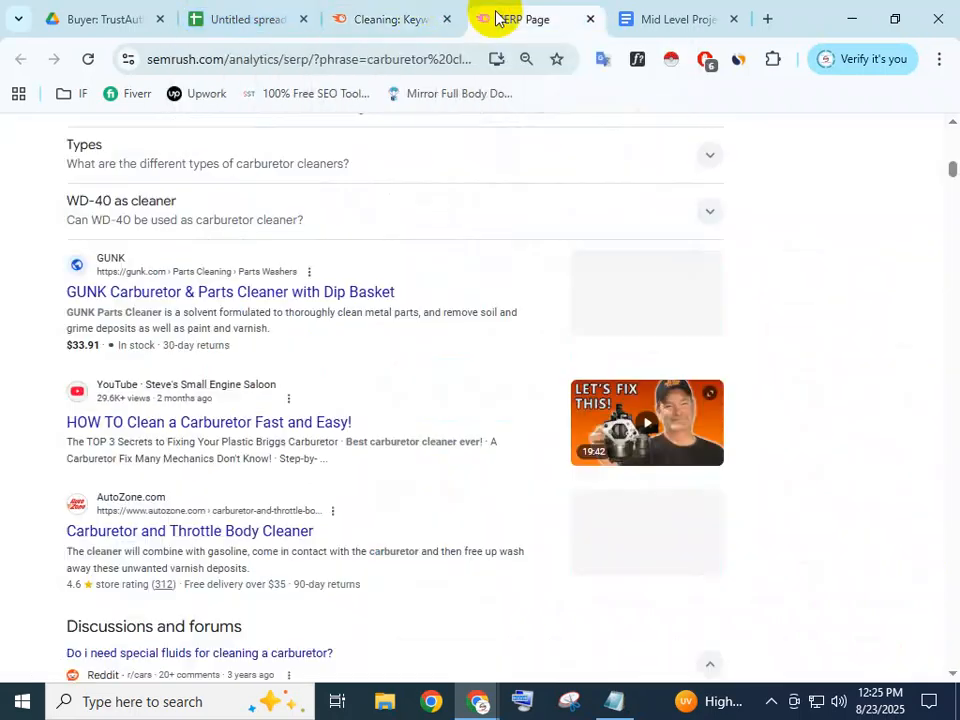
click(362, 14)
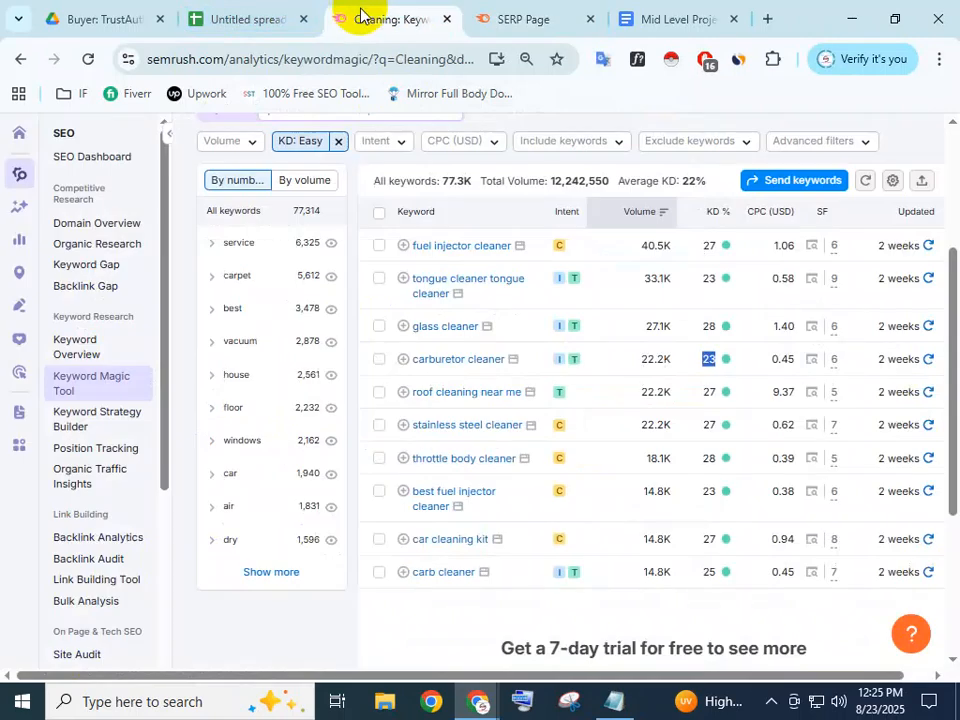
click(247, 12)
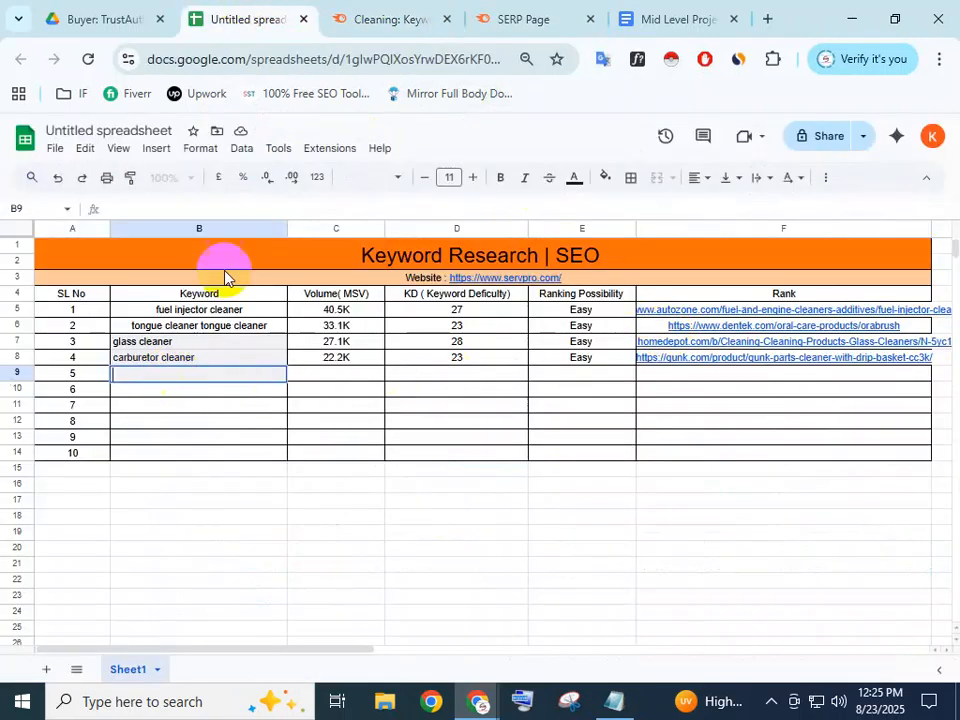
click(370, 14)
click(262, 22)
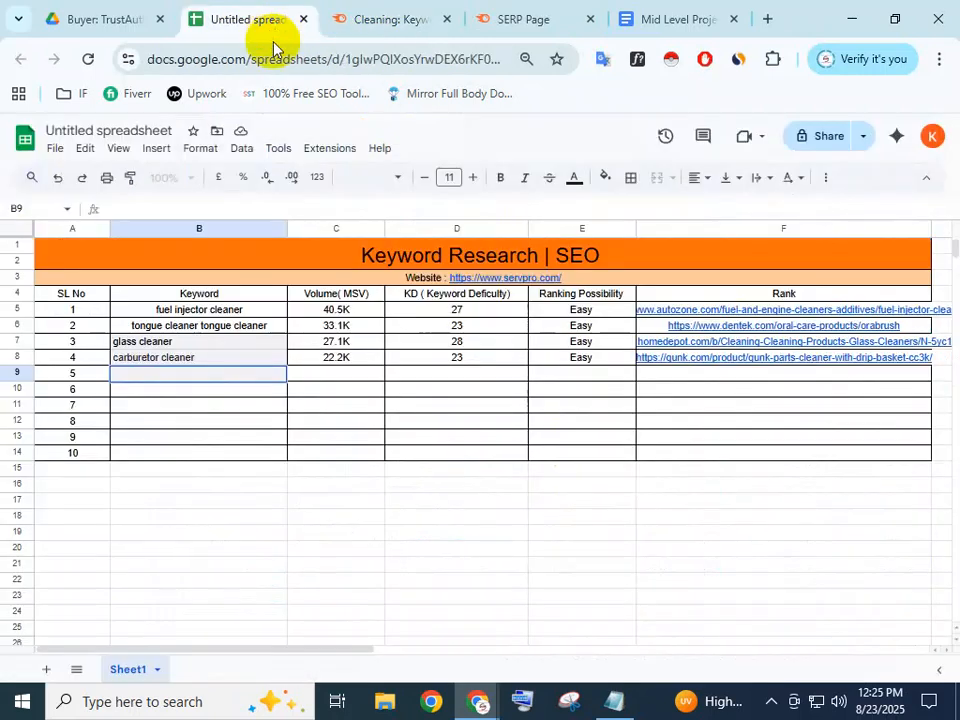
click(373, 14)
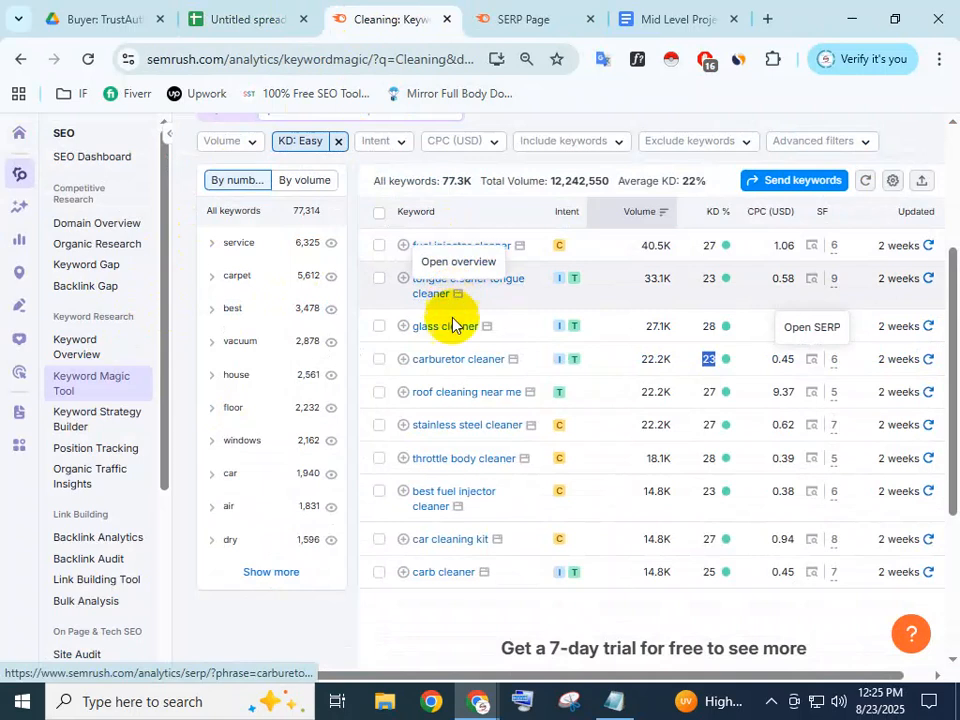
drag(522, 395, 403, 392)
key(ctrl+c)
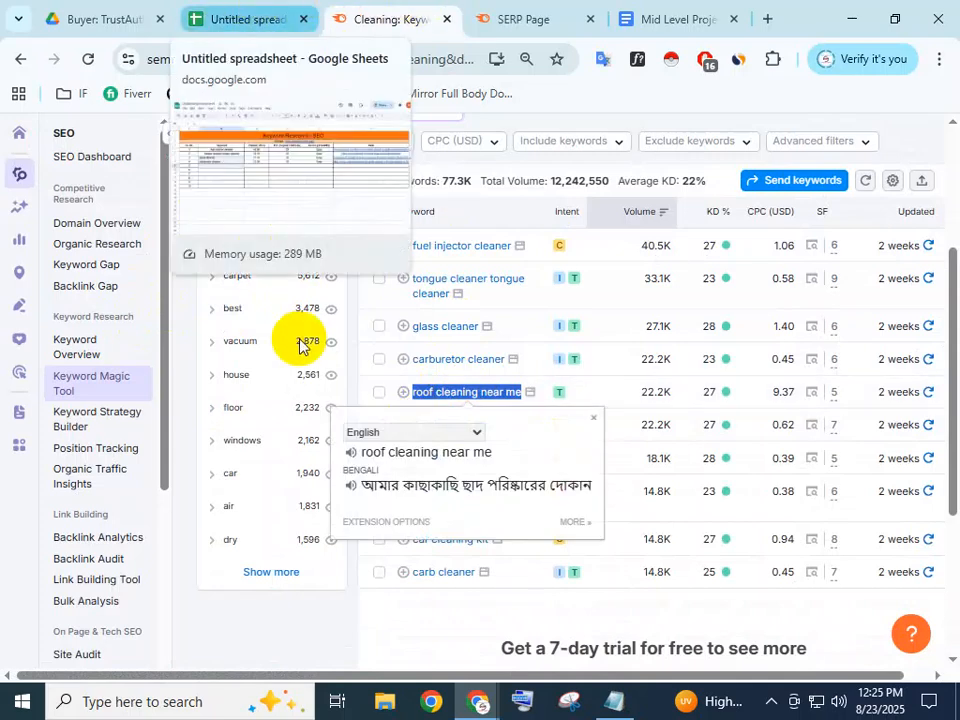
click(248, 19)
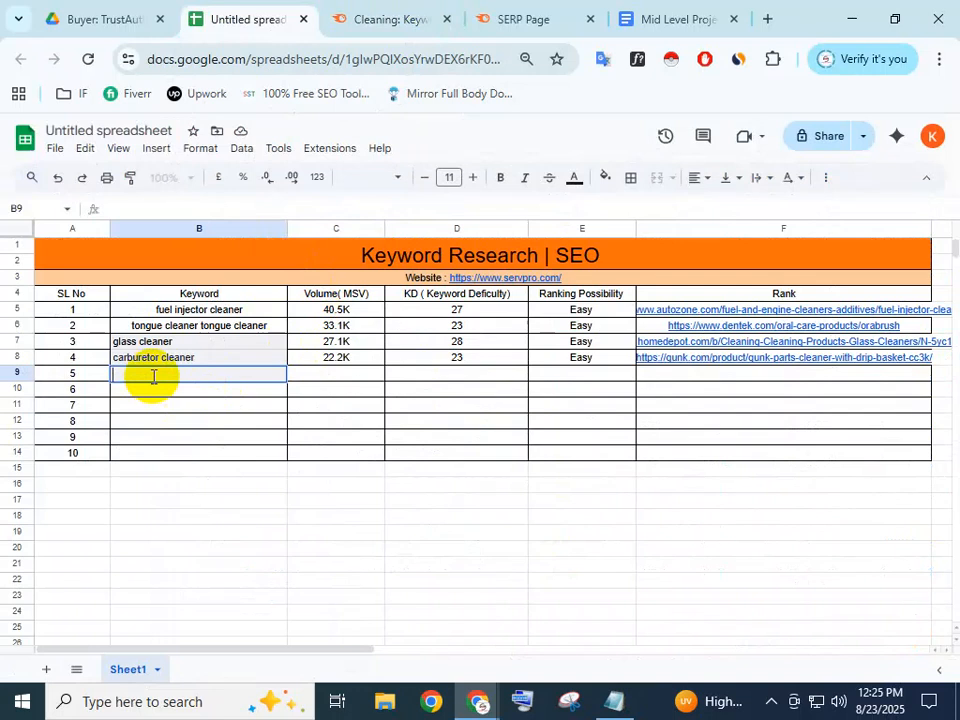
key(ctrl+v)
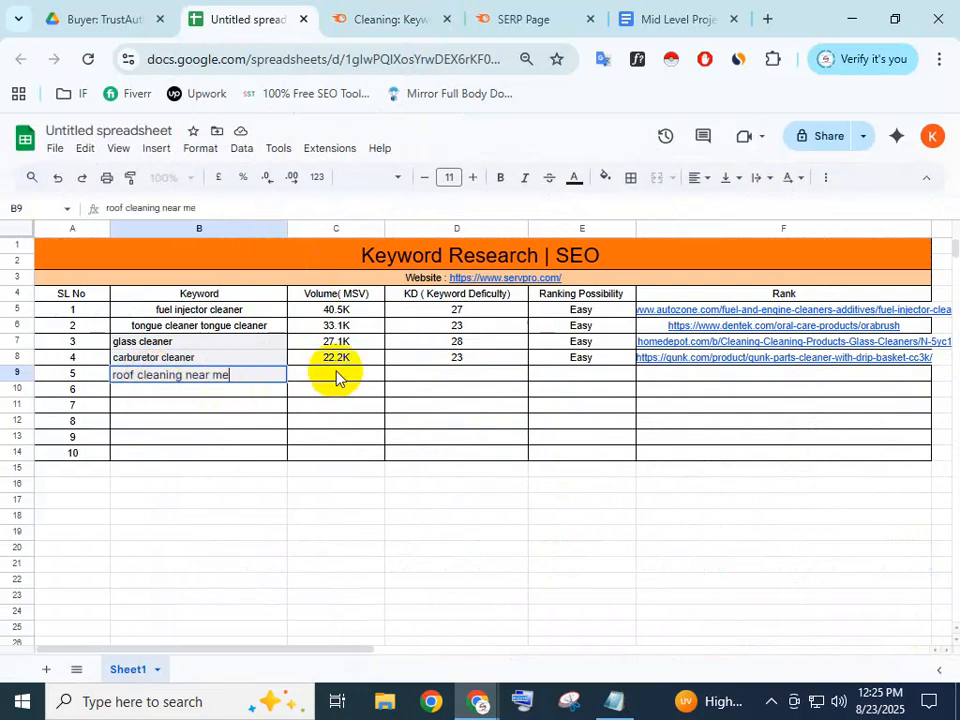
Enter volume 22.2K in C9 and KD 27 in D9 for roof cleaning near me
click(336, 373)
click(345, 19)
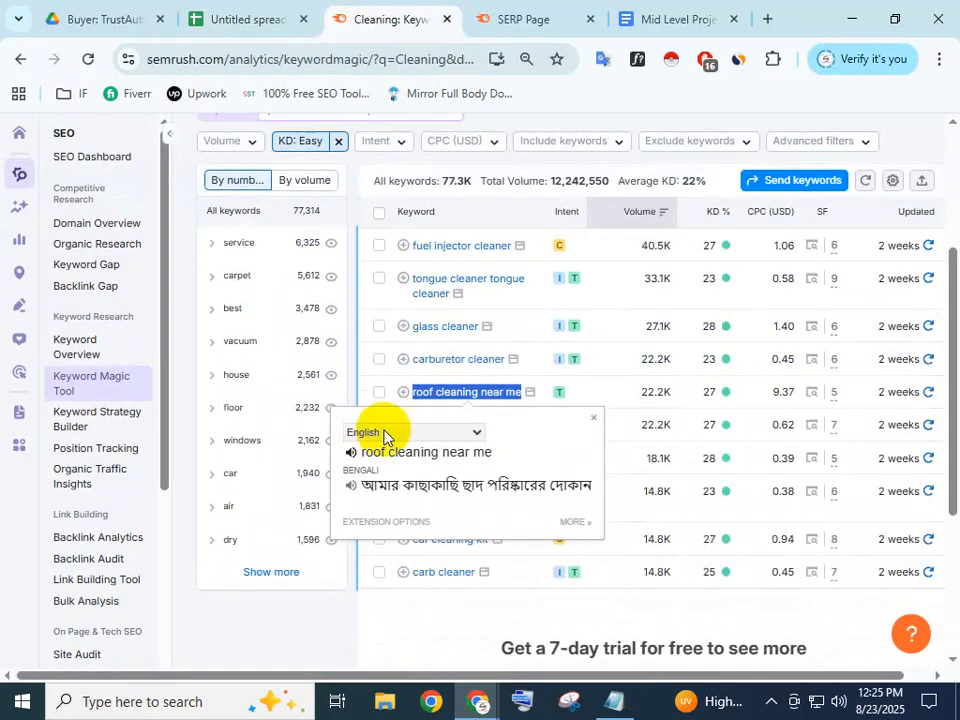
double_click(654, 392)
key(ctrl+c)
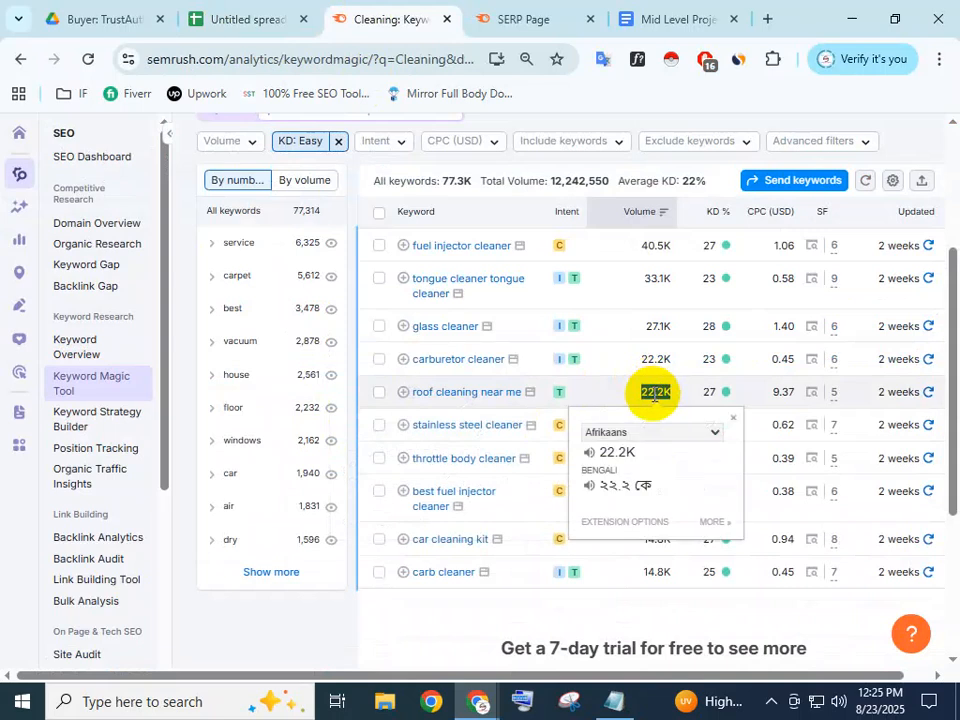
click(280, 10)
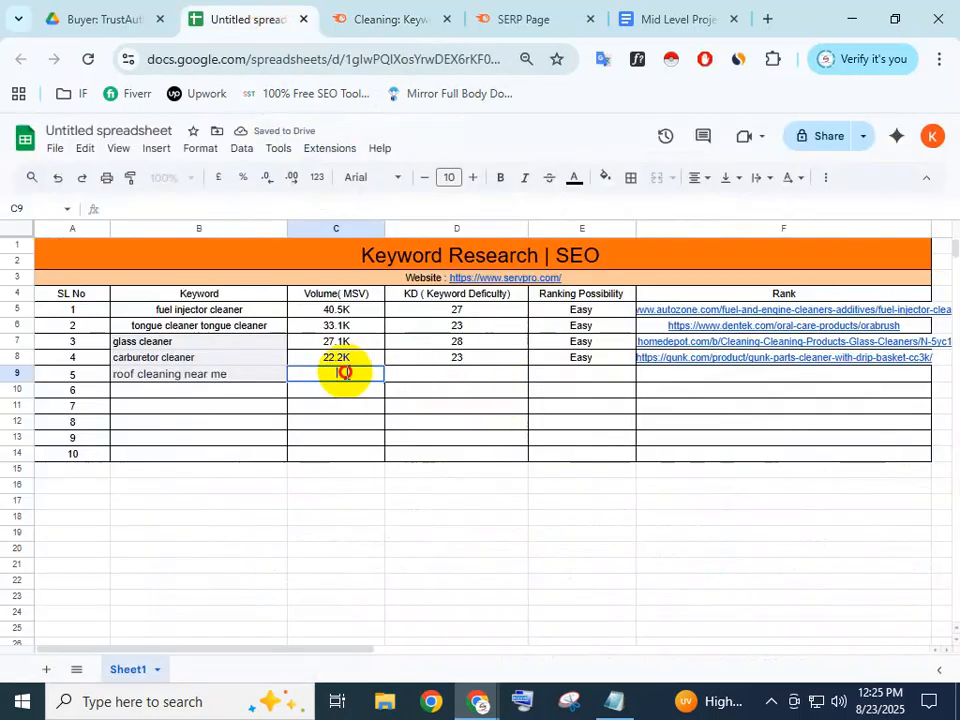
key(ctrl+v)
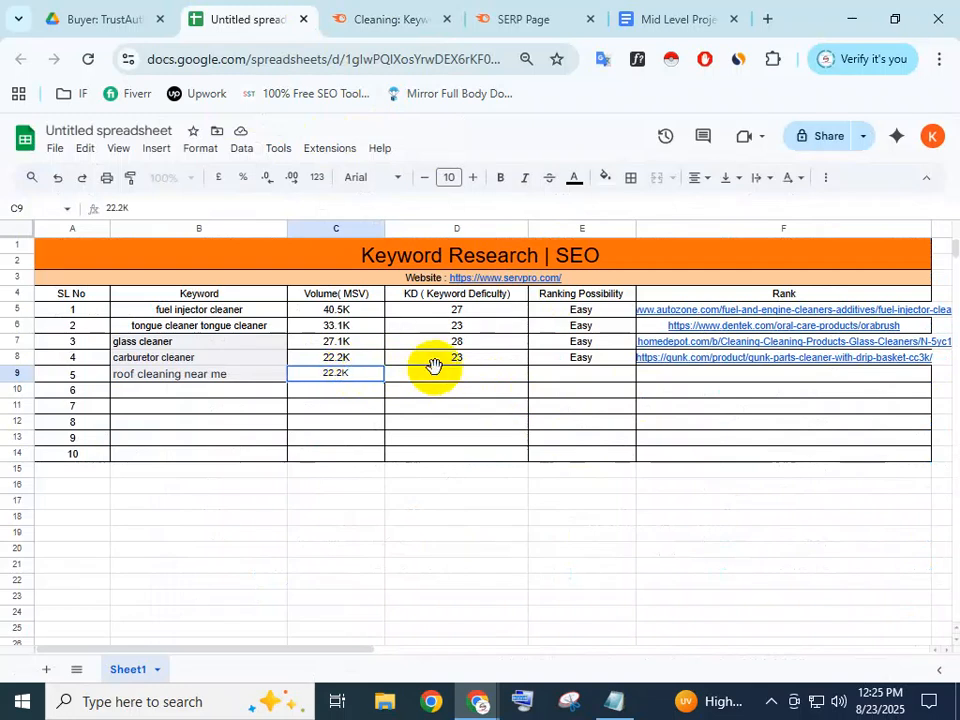
click(444, 379)
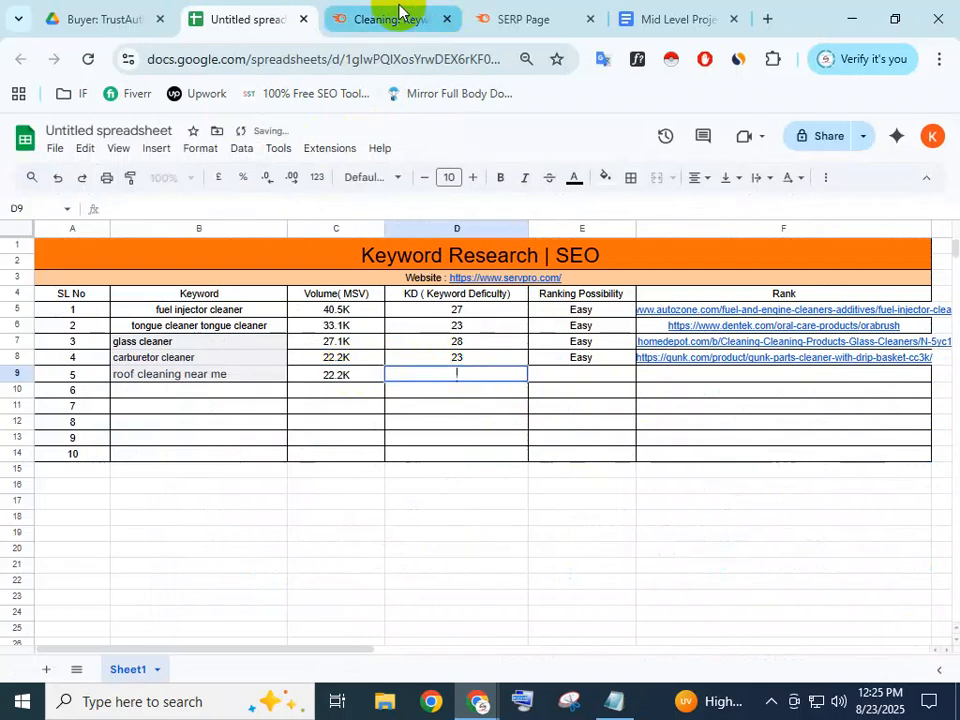
click(366, 17)
double_click(707, 392)
key(ctrl+c)
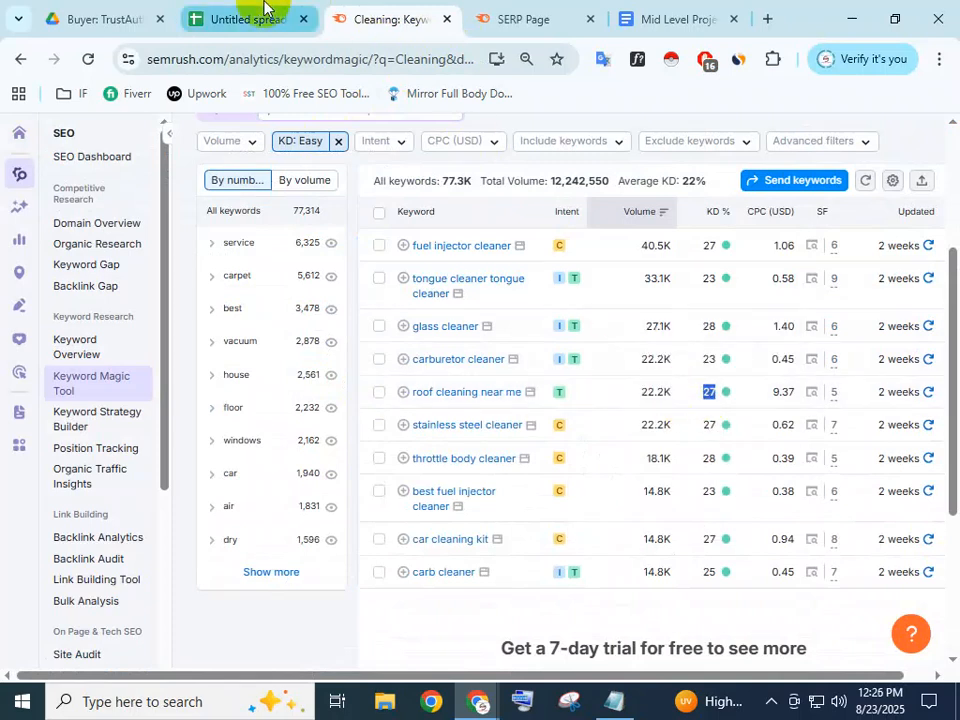
key(ctrl+shift+Tab)
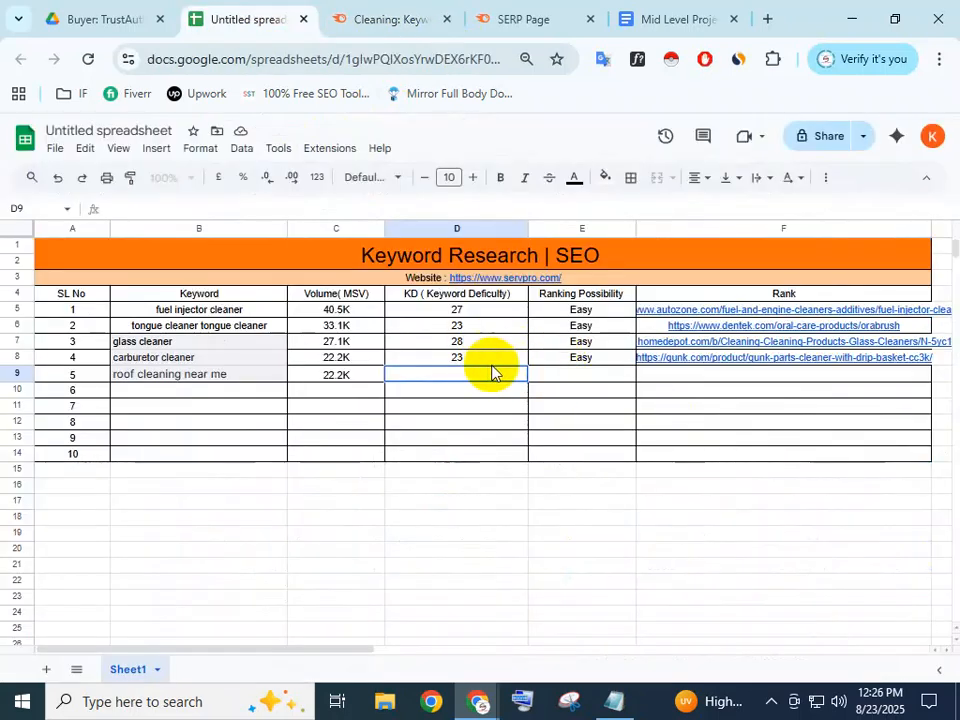
key(ctrl+v)
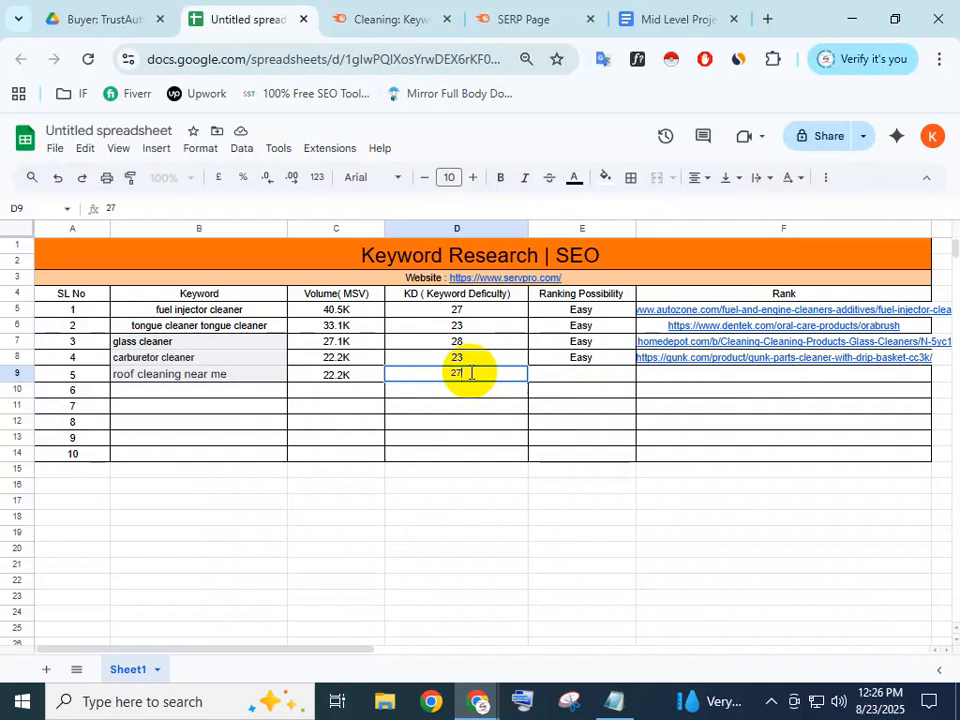
Copy the Angi roof-cleaning result's link from the search results into Rank cell F9
click(368, 16)
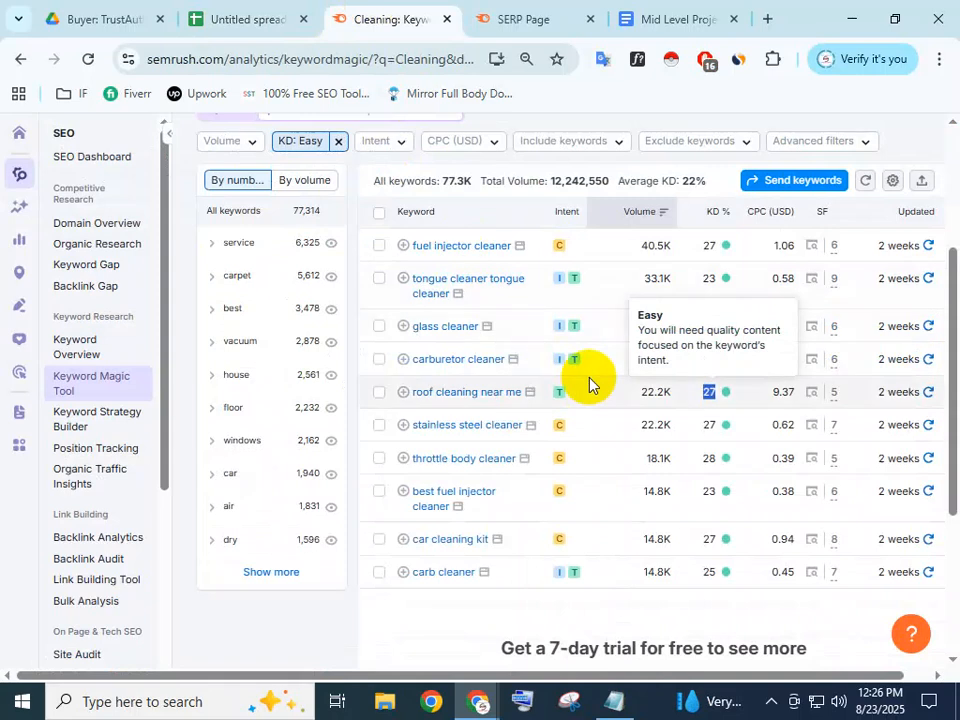
click(732, 397)
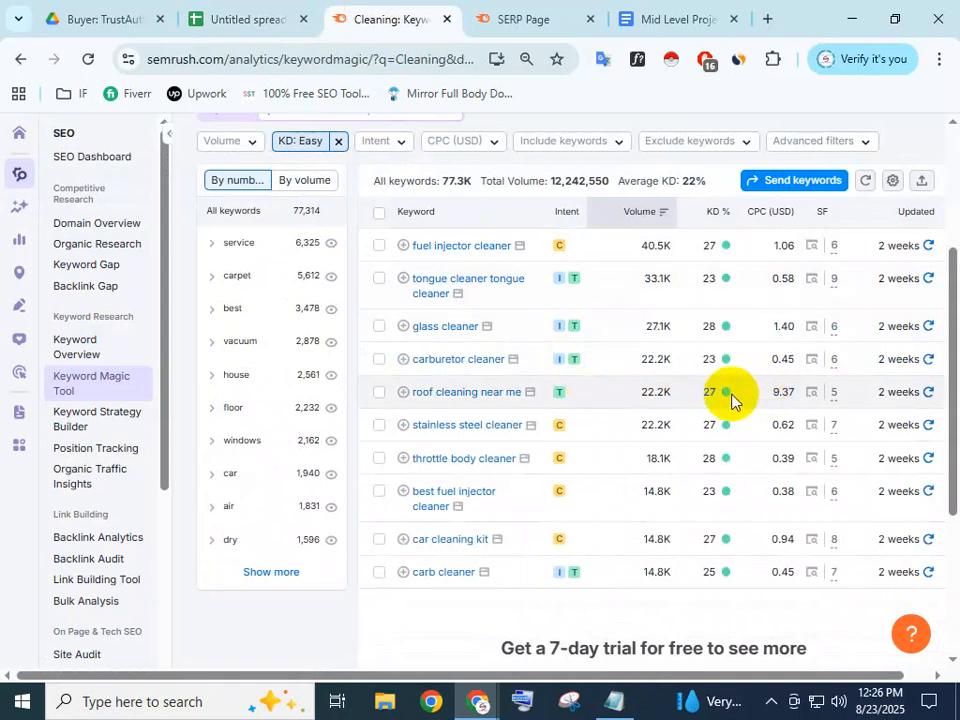
click(812, 392)
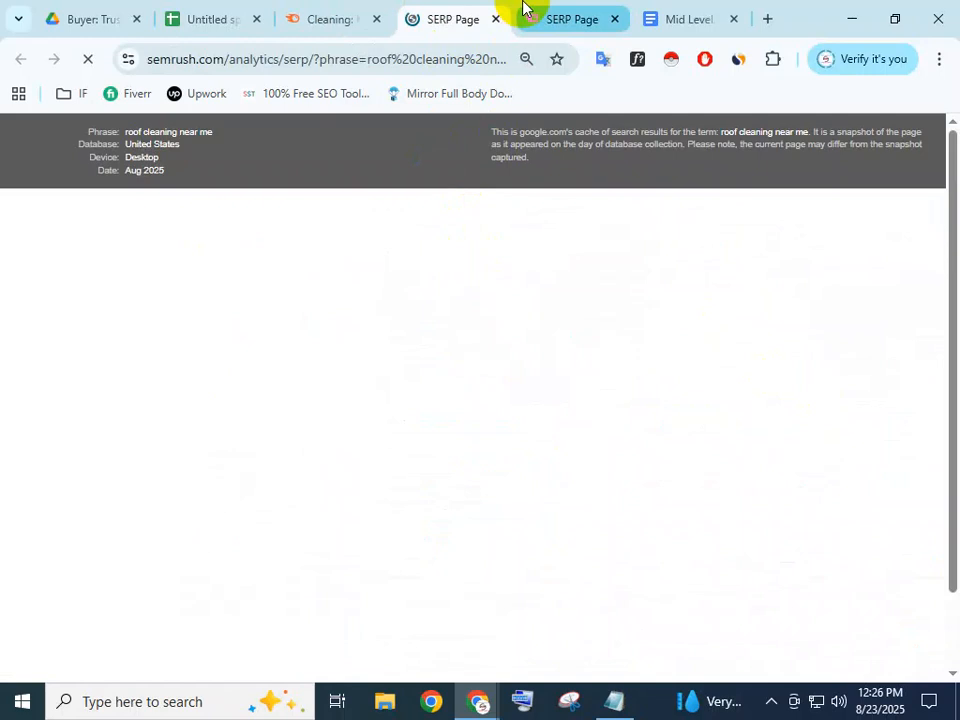
scroll(447, 390, down, 5)
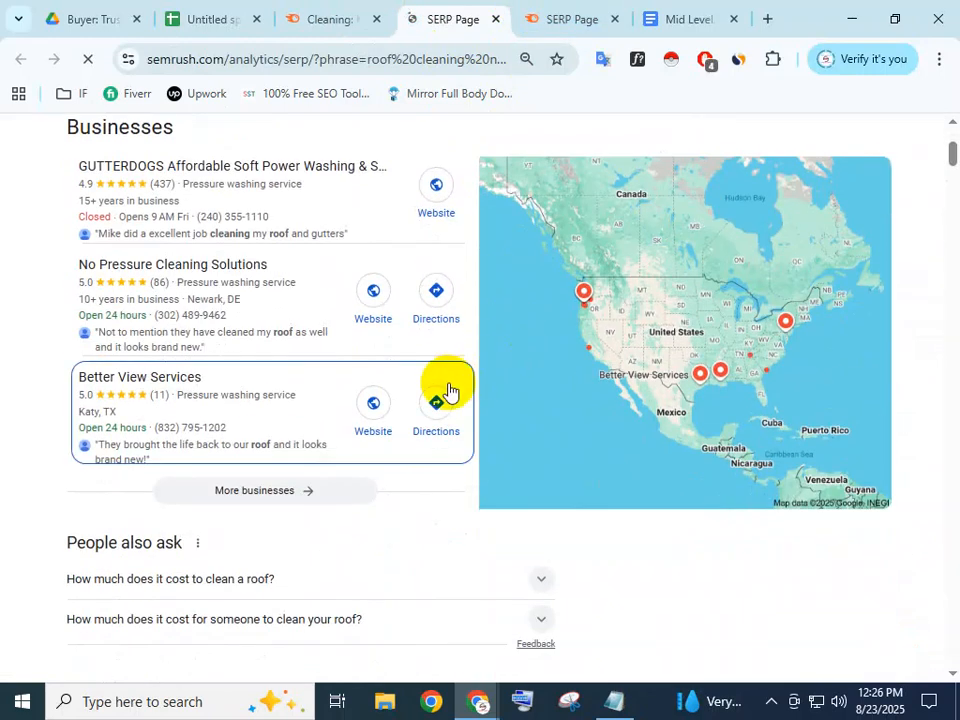
scroll(447, 390, down, 5)
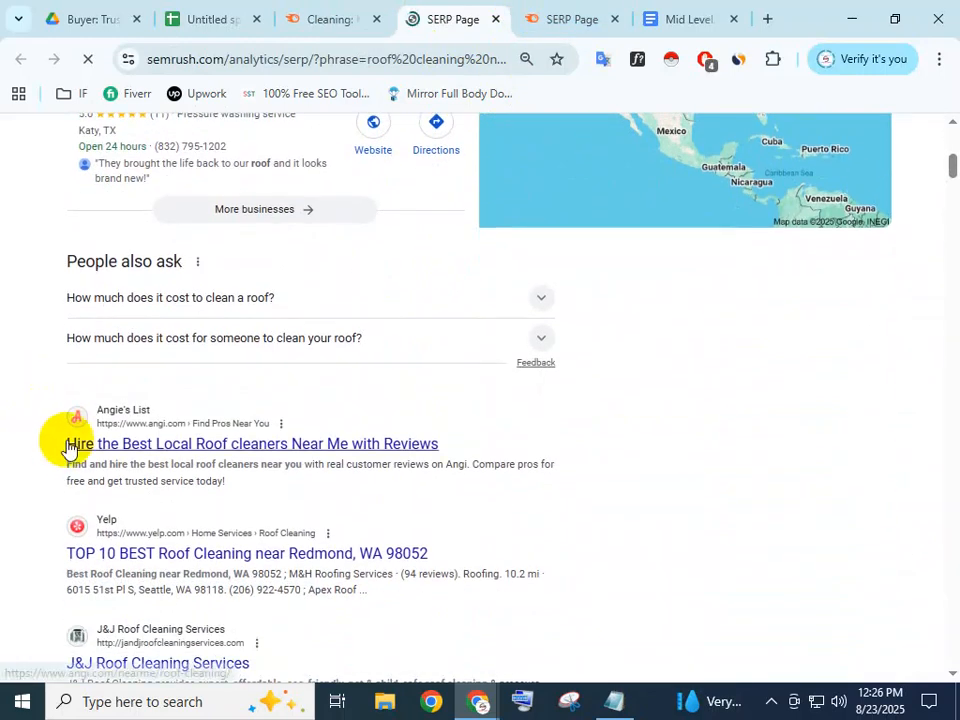
right_click(149, 440)
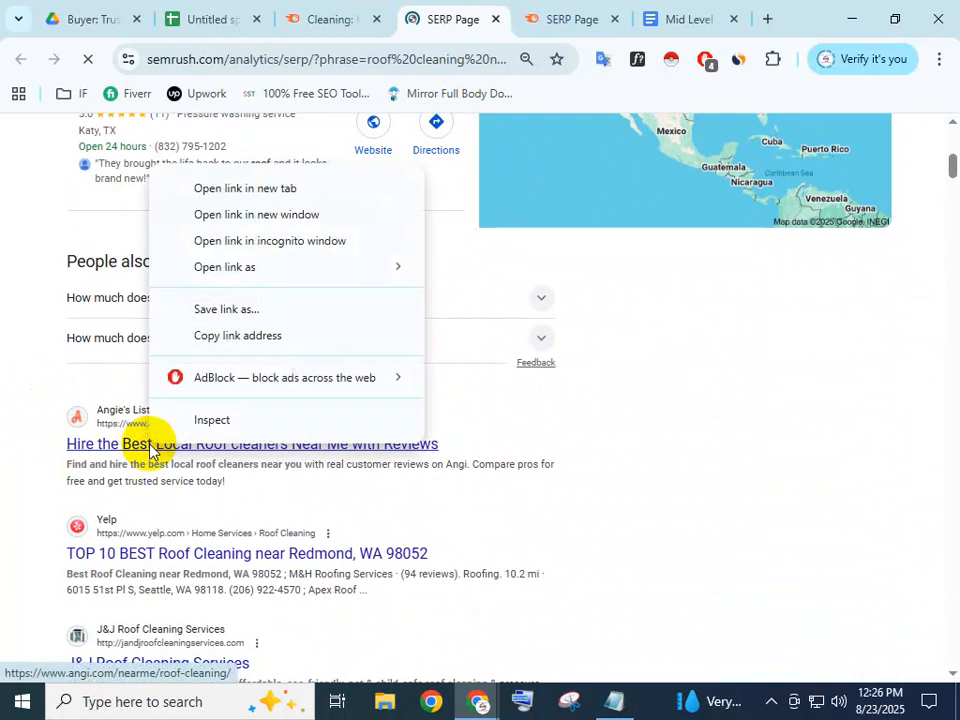
click(216, 336)
click(211, 10)
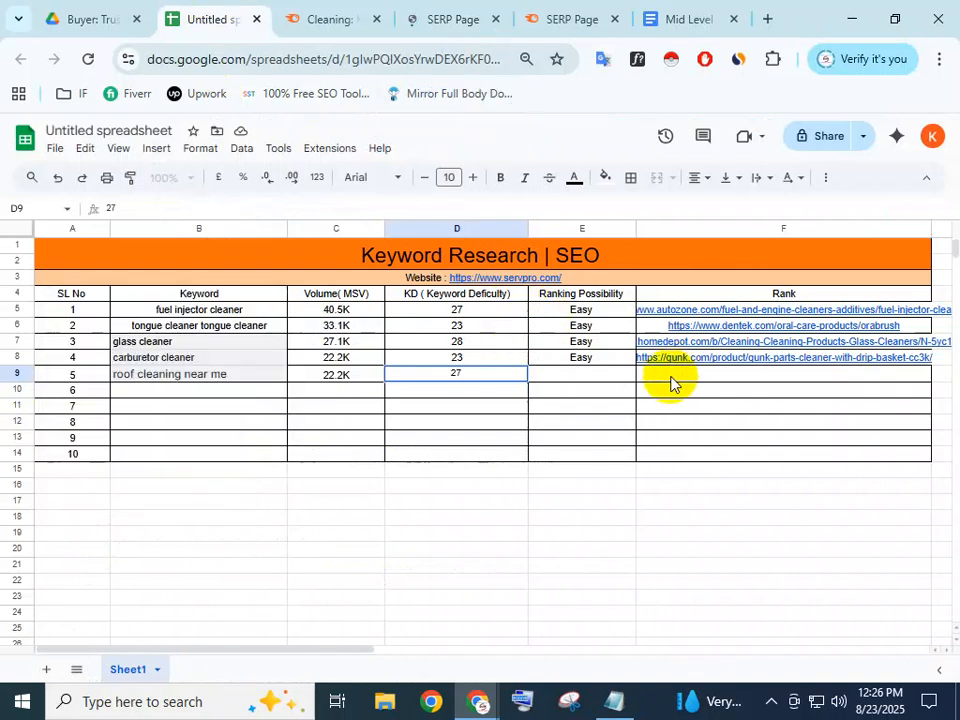
double_click(681, 377)
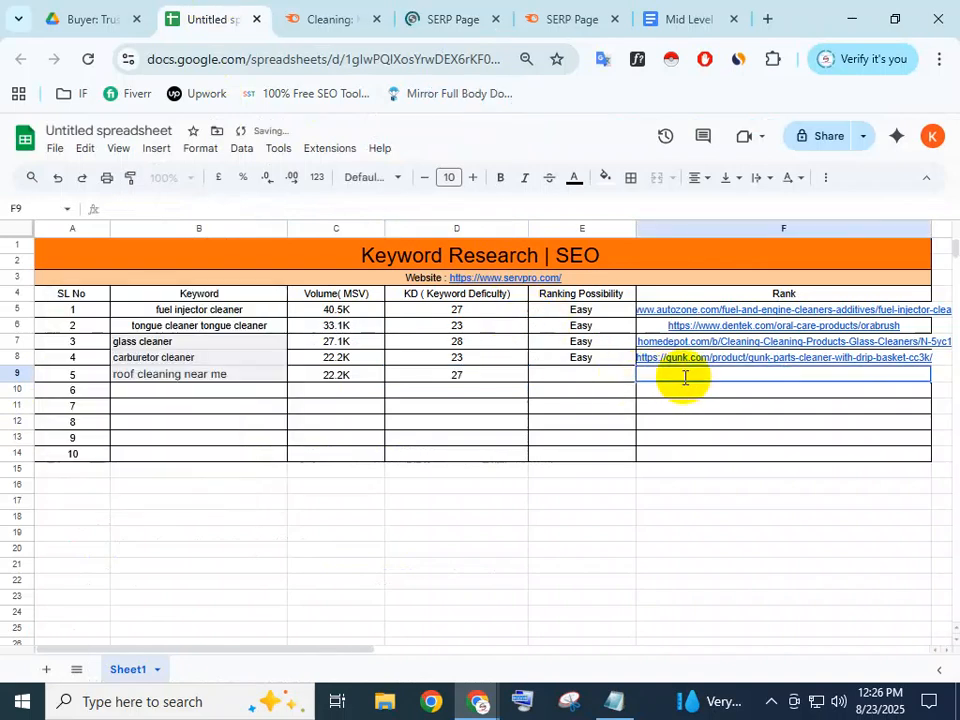
key(ctrl+v)
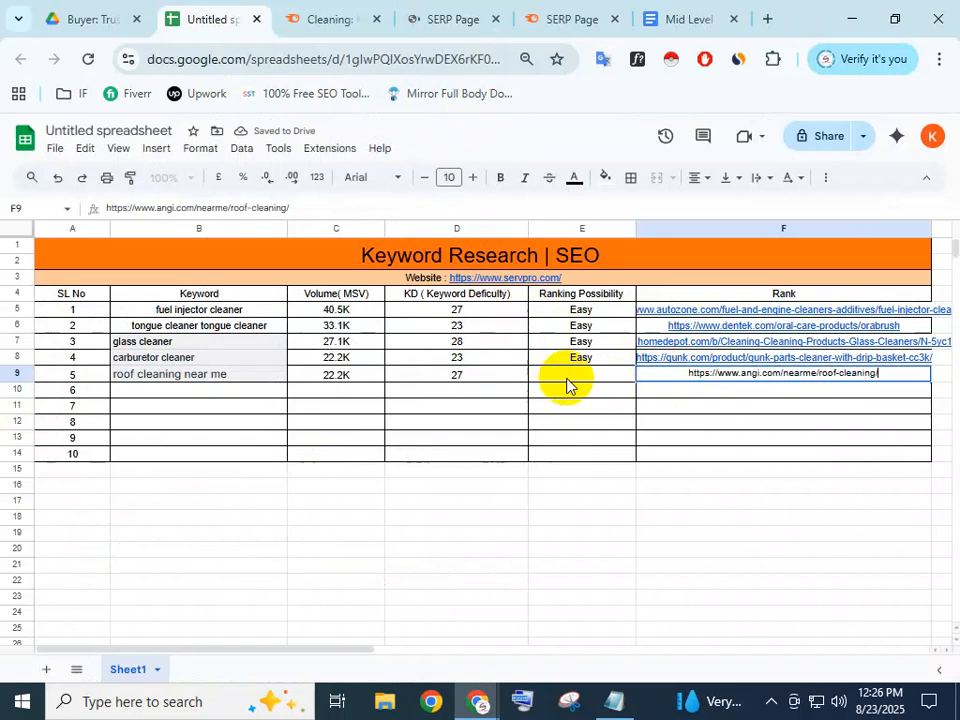
click(565, 378)
Copy 'Easy' from E8 into E9 as the ranking possibility
click(585, 358)
key(ctrl+c)
click(585, 380)
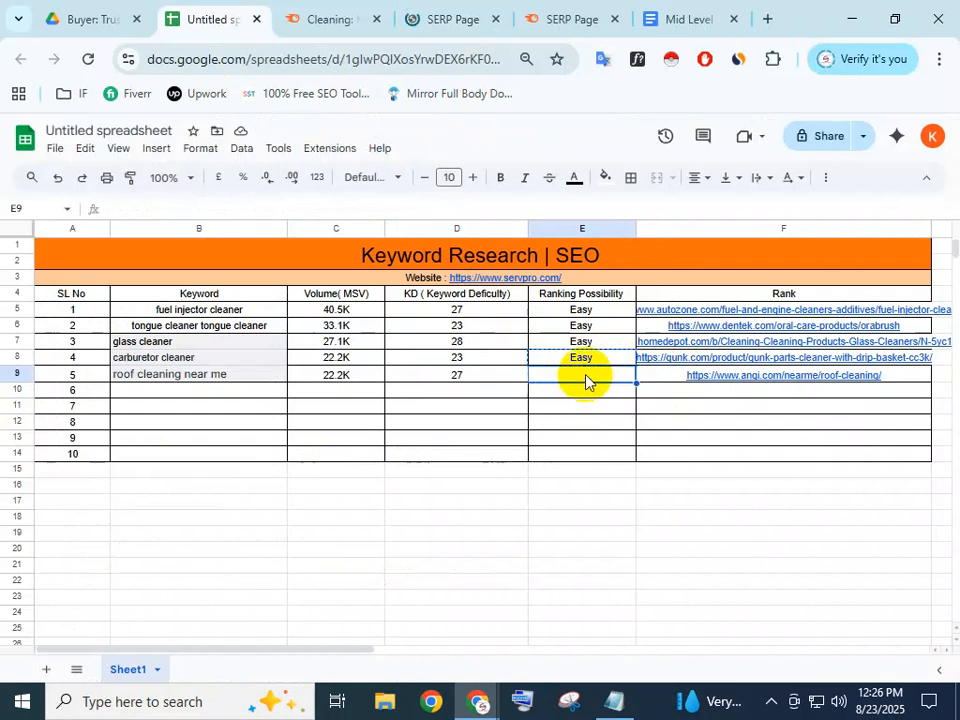
key(ctrl+v)
key(Down)
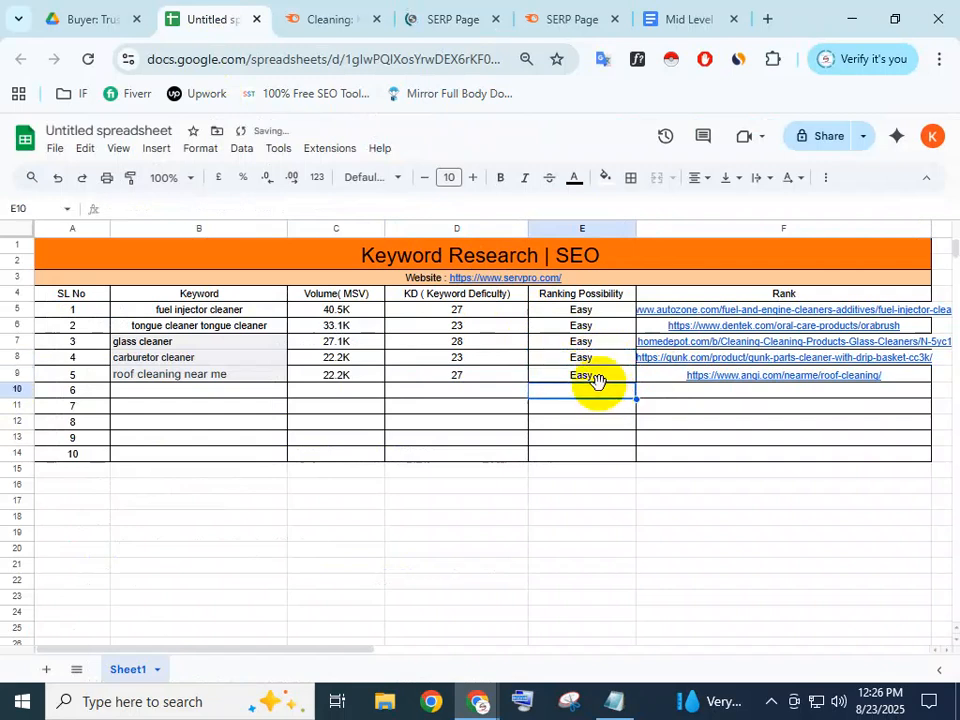
click(218, 397)
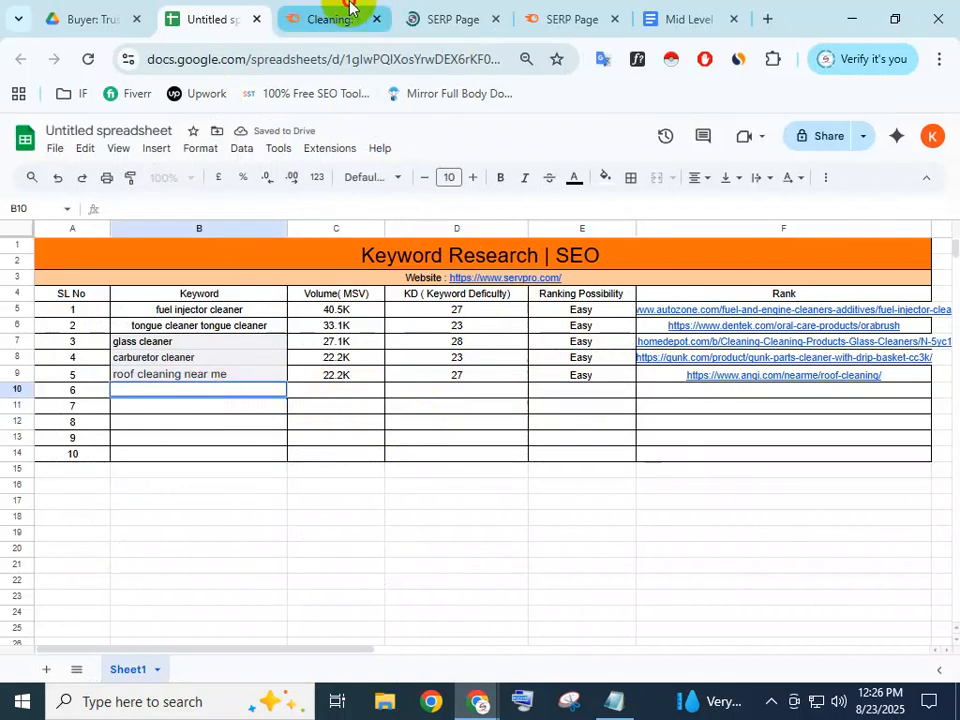
click(349, 8)
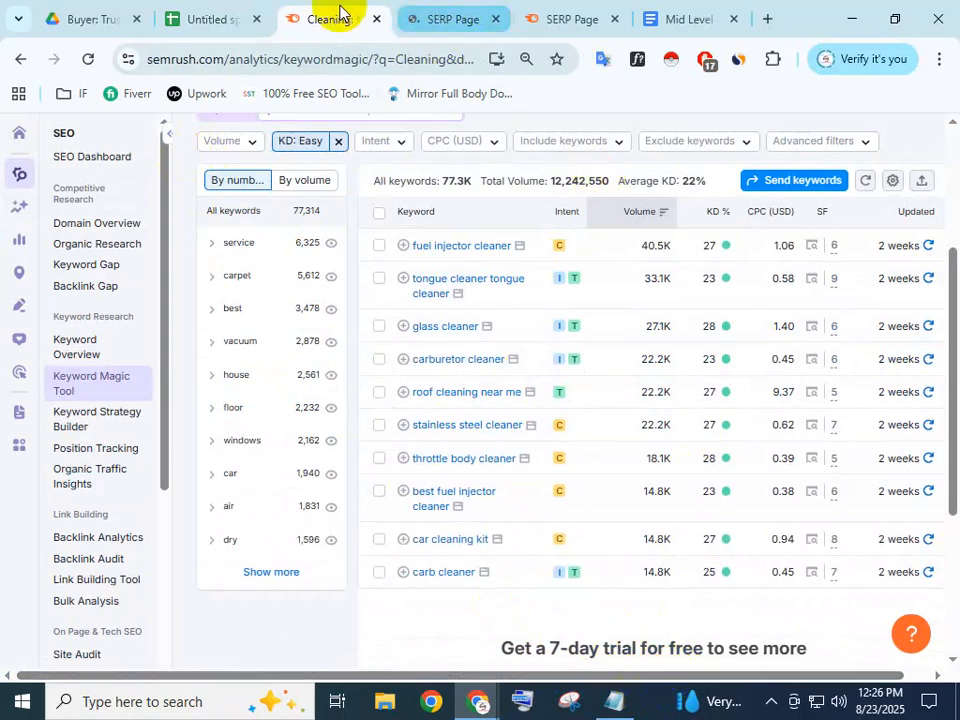
Copy the keyword 'stainless steel cleaner' from Semrush into cell B10
click(240, 10)
double_click(250, 388)
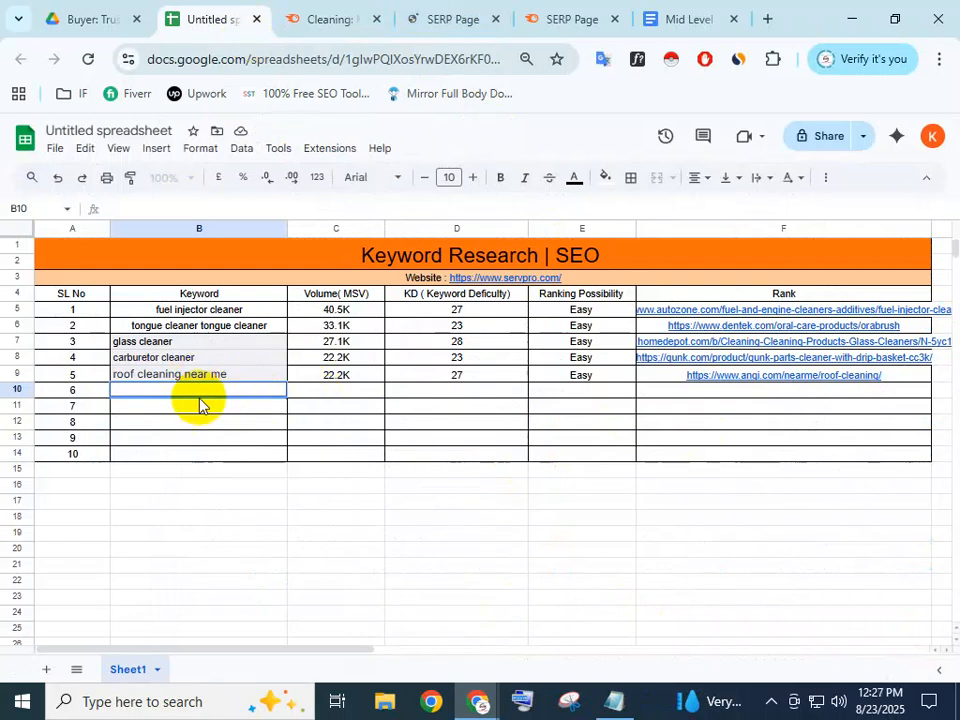
click(205, 407)
click(203, 391)
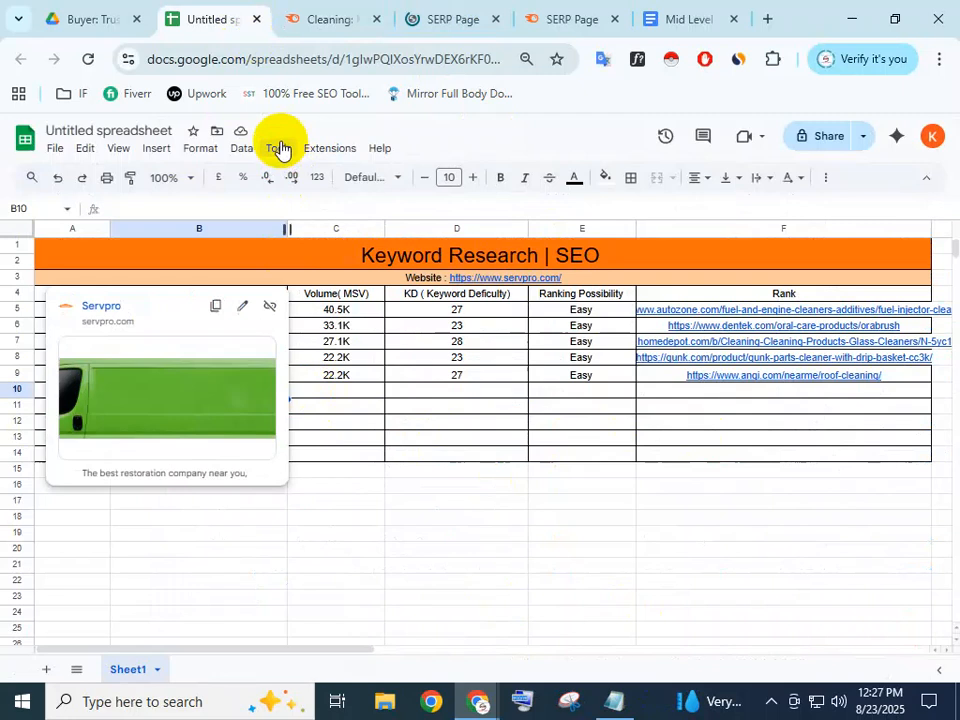
click(354, 455)
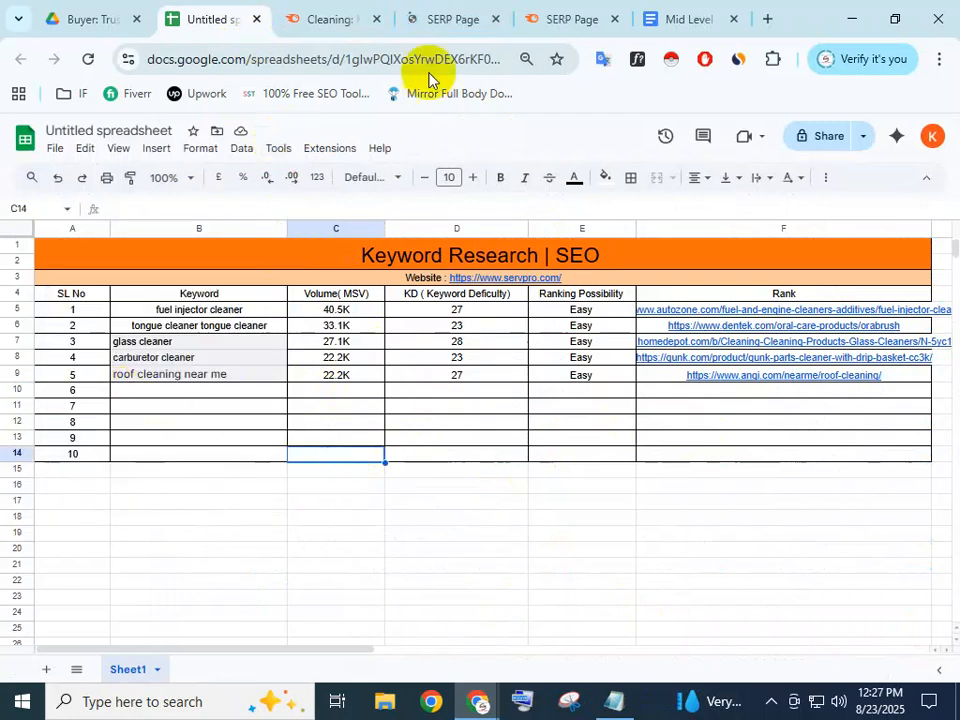
click(343, 8)
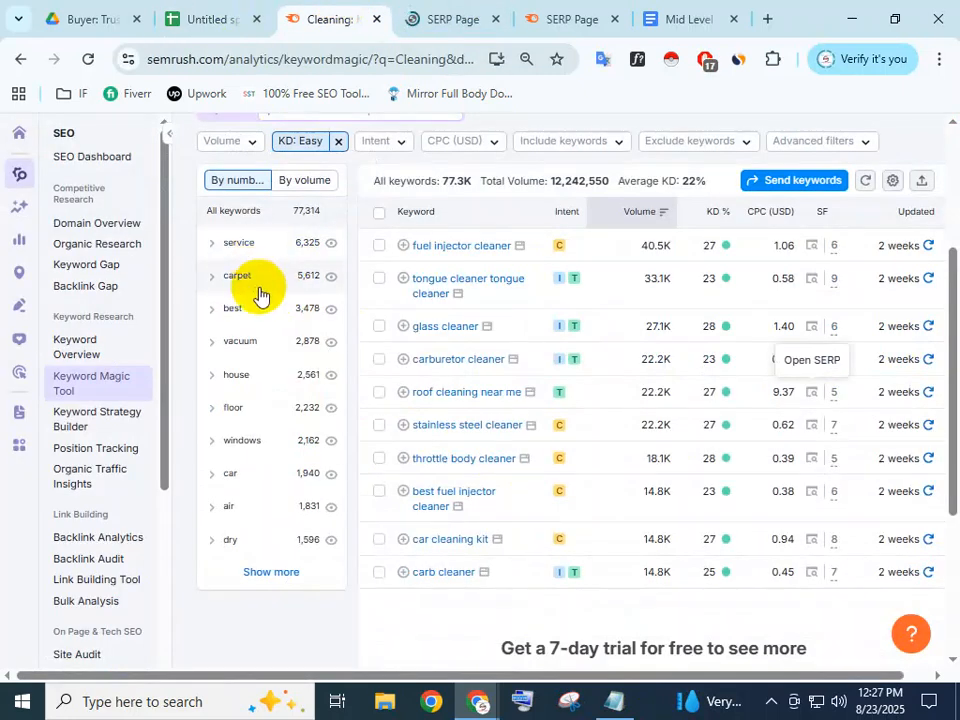
click(524, 436)
drag(524, 438, 413, 430)
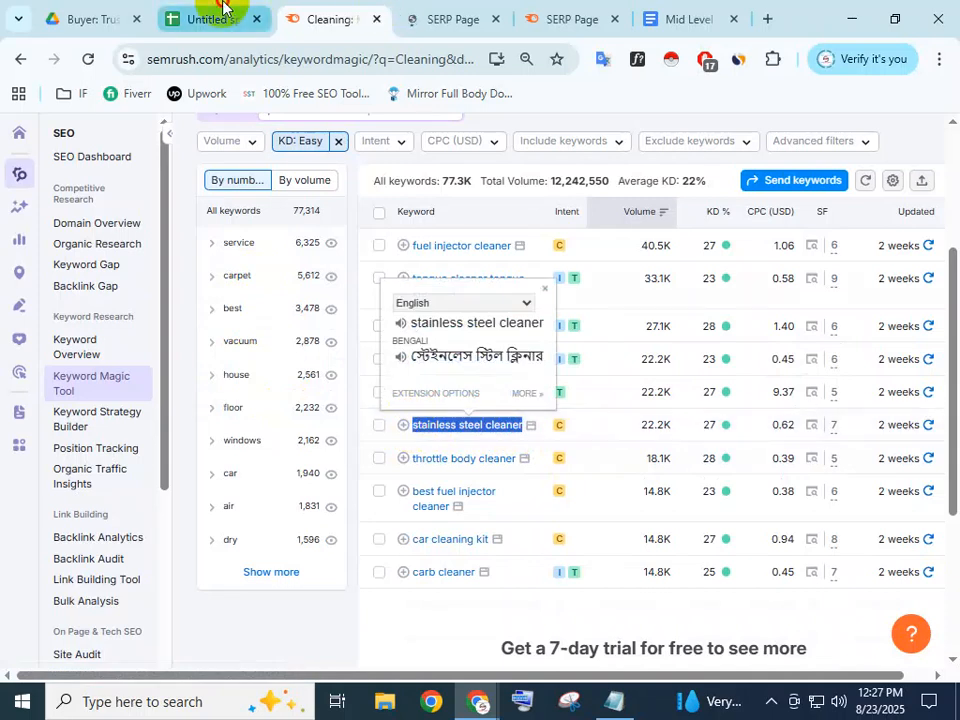
click(204, 18)
double_click(212, 392)
key(ctrl+v)
click(340, 378)
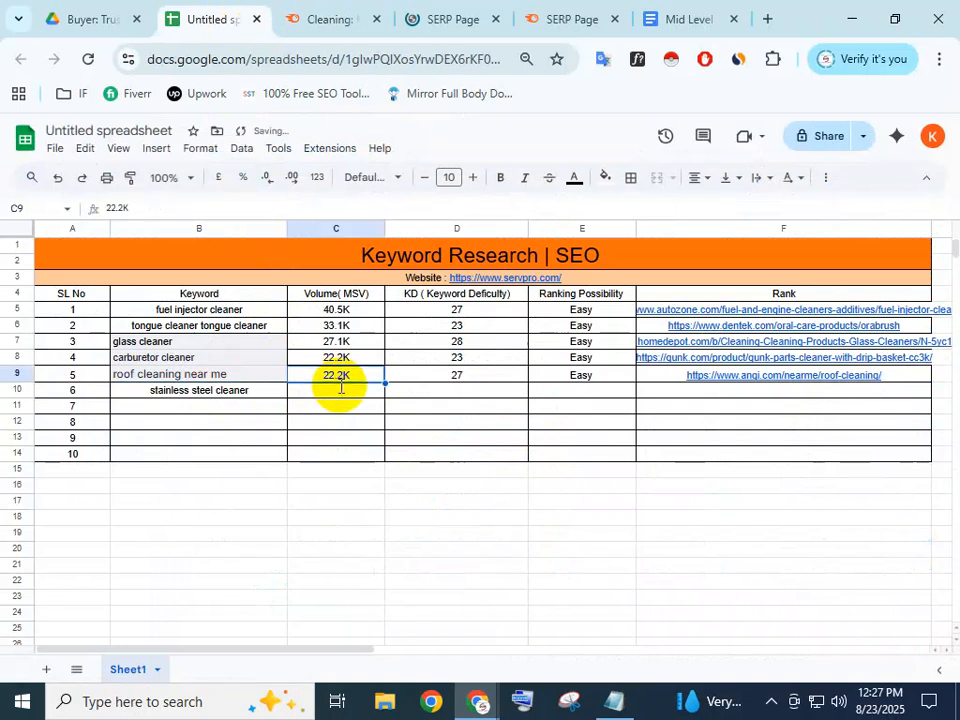
Enter the 22.2K search volume for stainless steel cleaner in C10
click(340, 386)
click(311, 20)
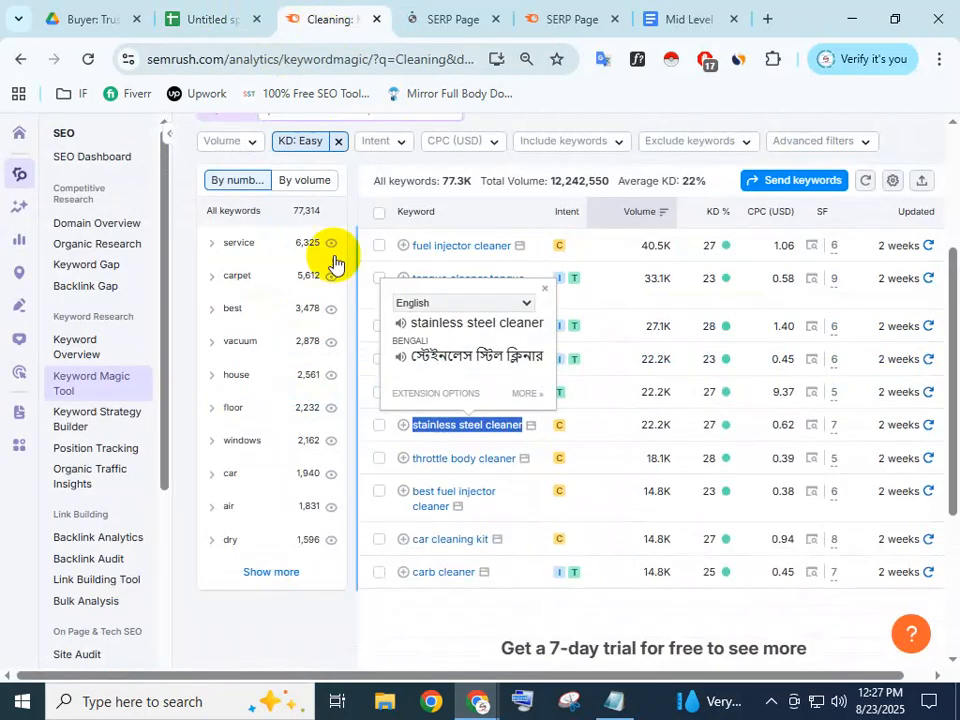
double_click(655, 424)
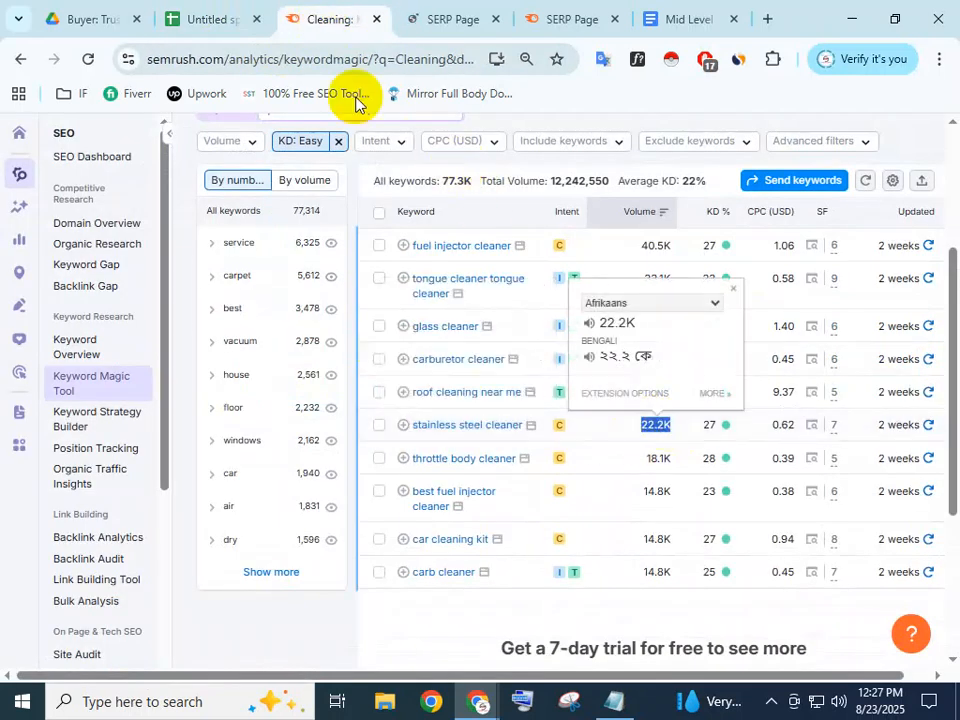
click(218, 19)
double_click(355, 387)
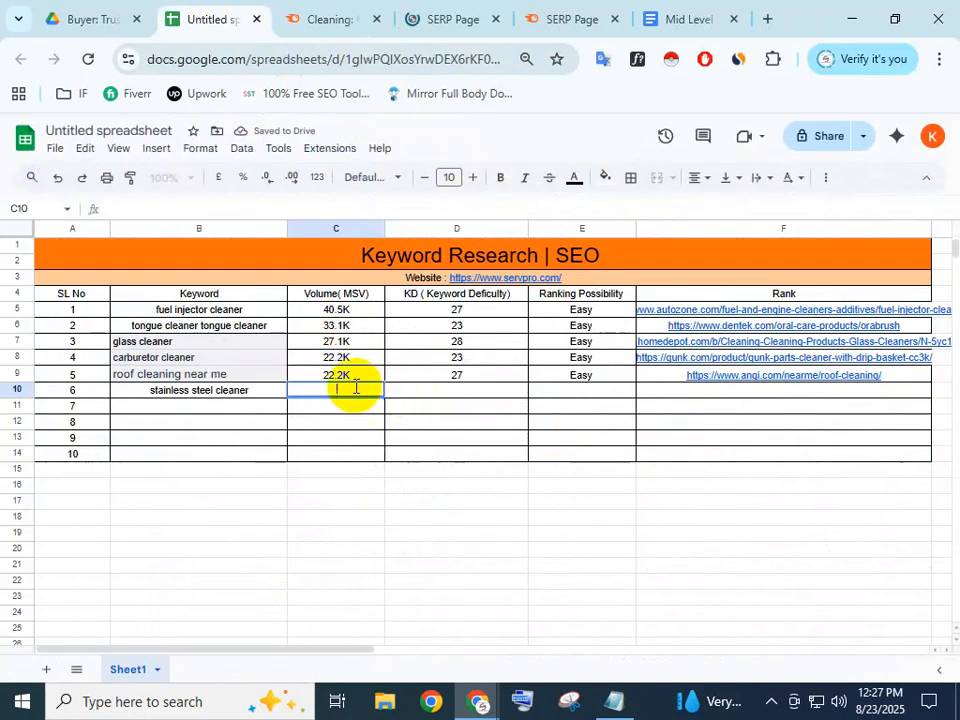
key(ctrl+v)
click(439, 391)
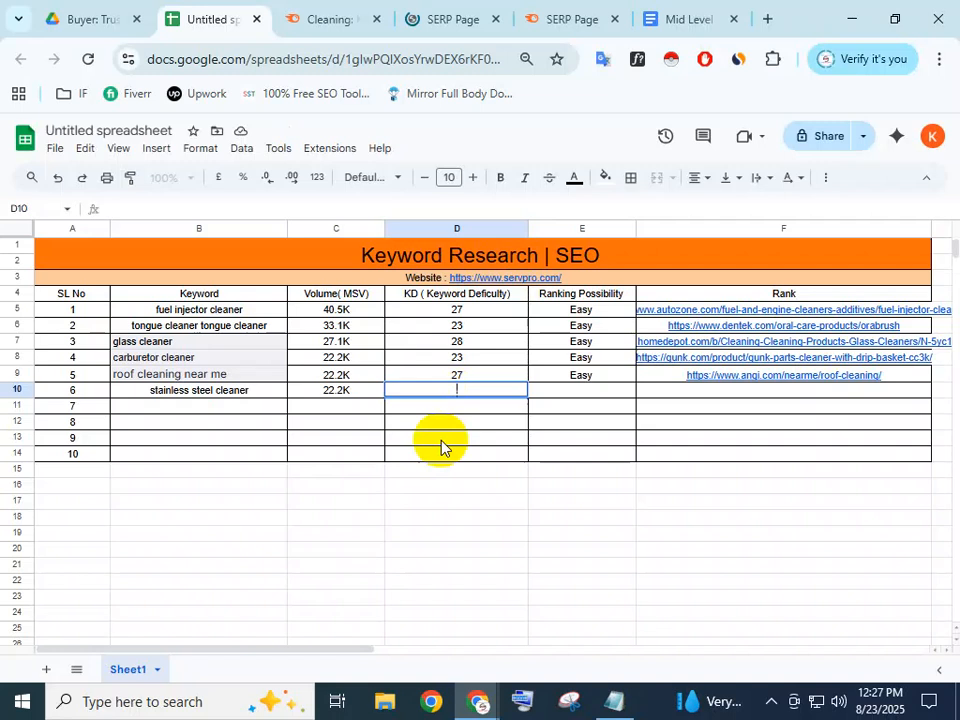
Copy the KD value 27 for stainless steel cleaner into row 10
click(545, 18)
click(452, 18)
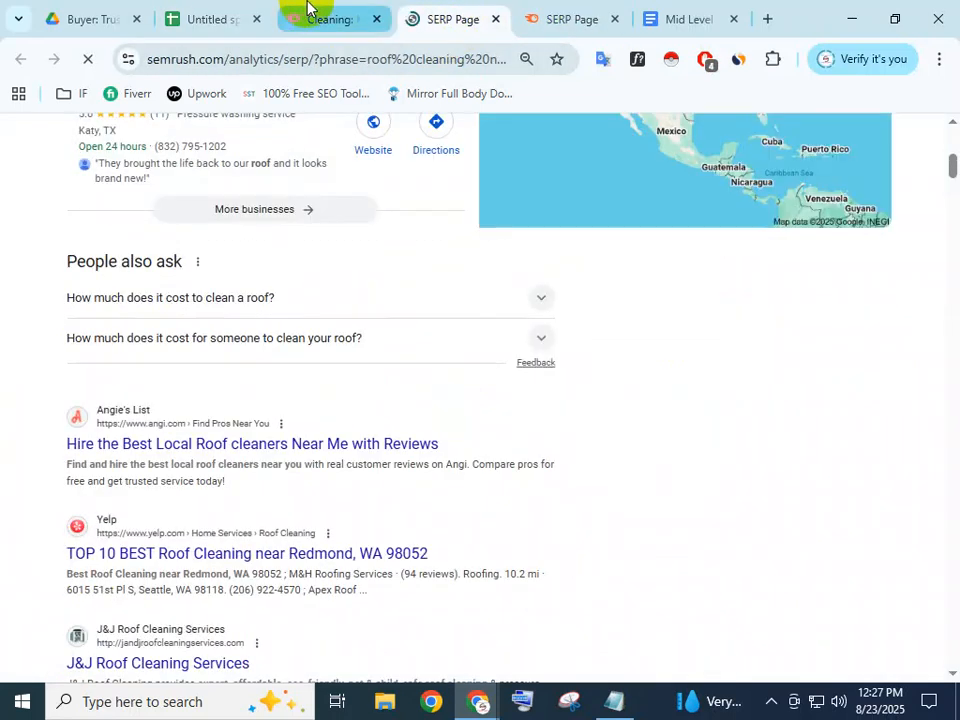
click(322, 18)
double_click(713, 430)
key(ctrl+c)
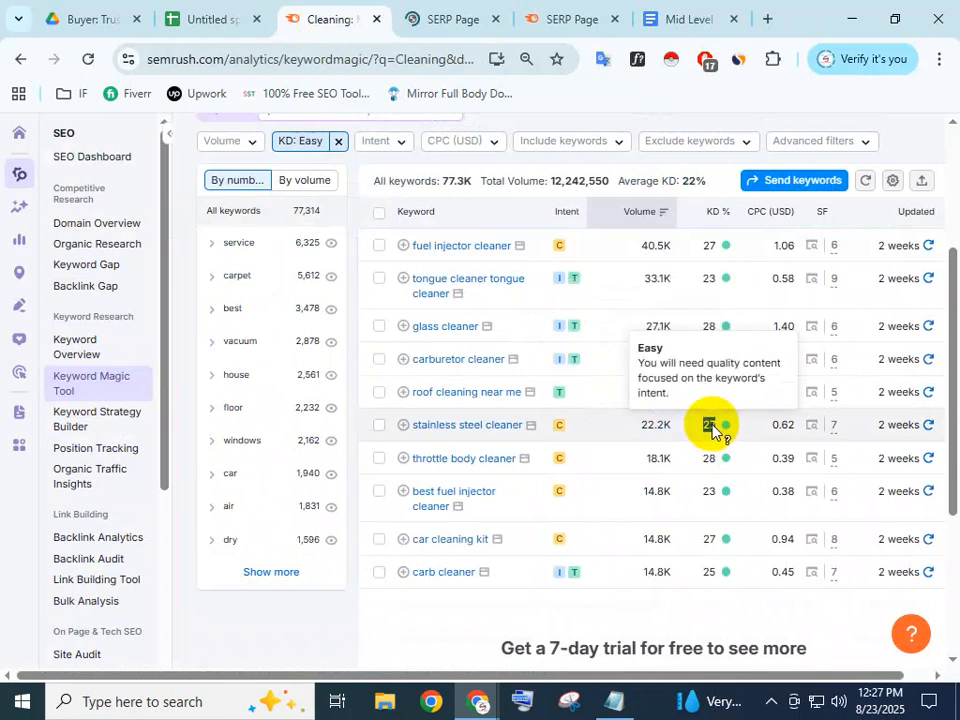
click(215, 15)
double_click(462, 388)
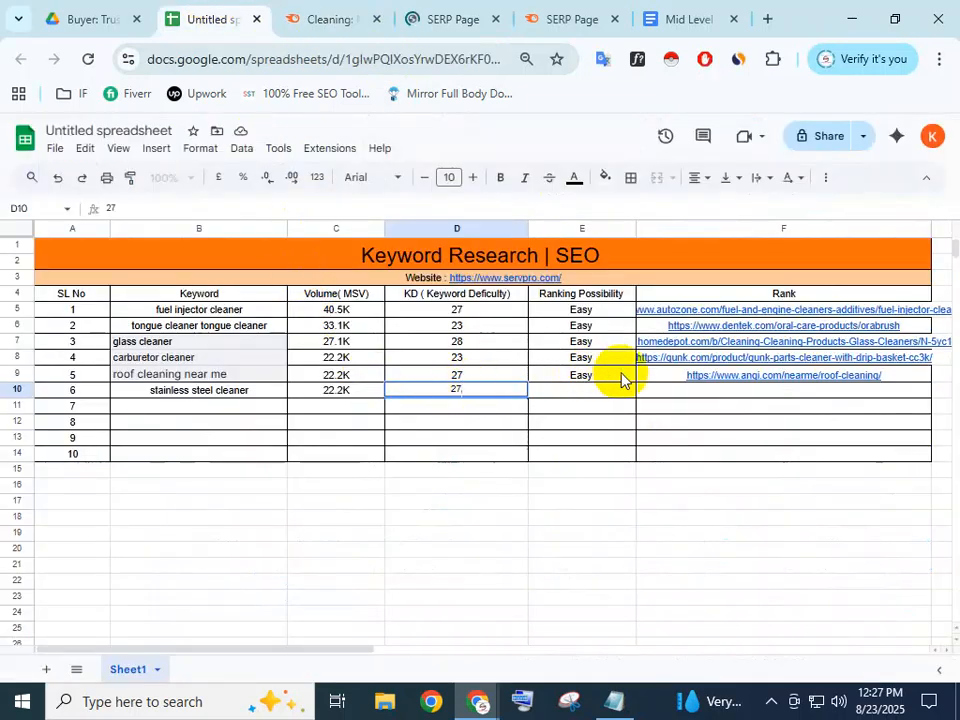
click(676, 392)
key(ctrl+v)
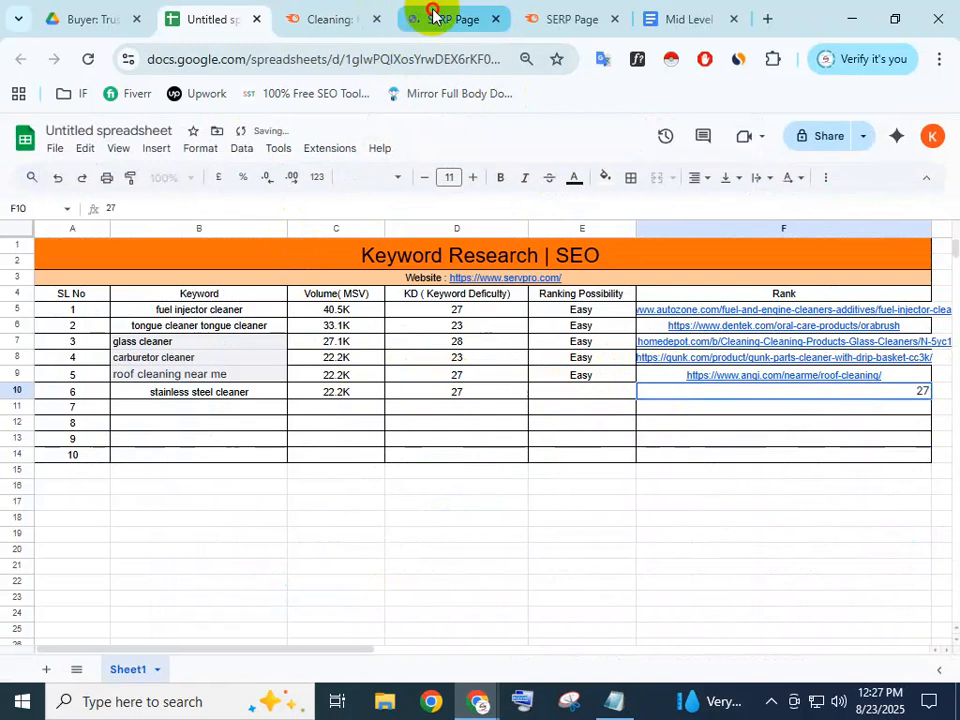
Close the roof cleaning and carburetor search results pages
click(440, 16)
click(495, 18)
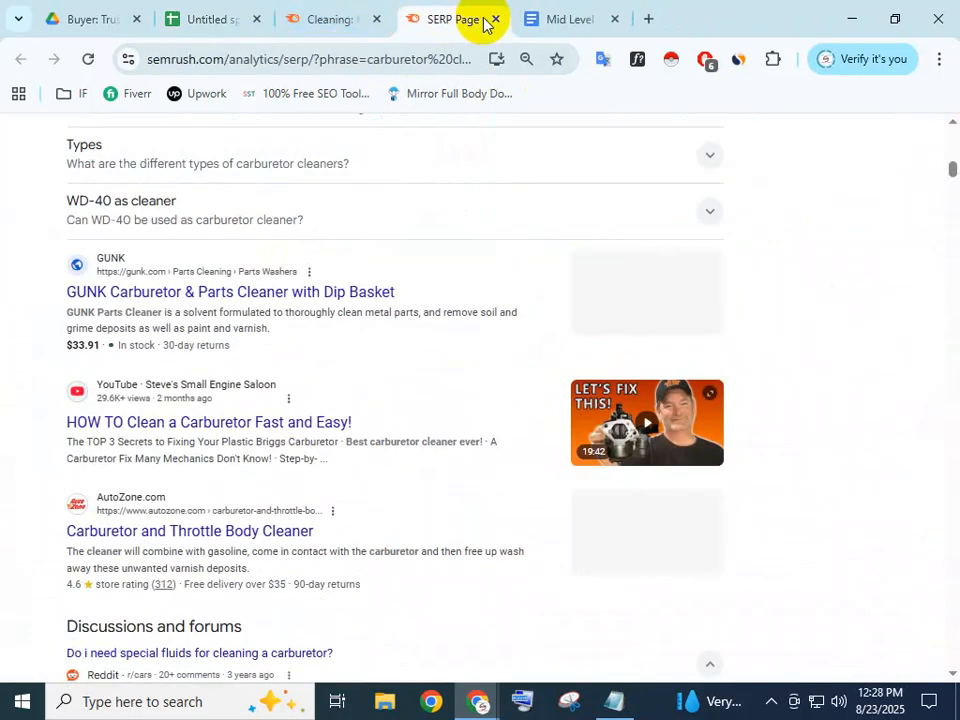
click(495, 18)
click(345, 14)
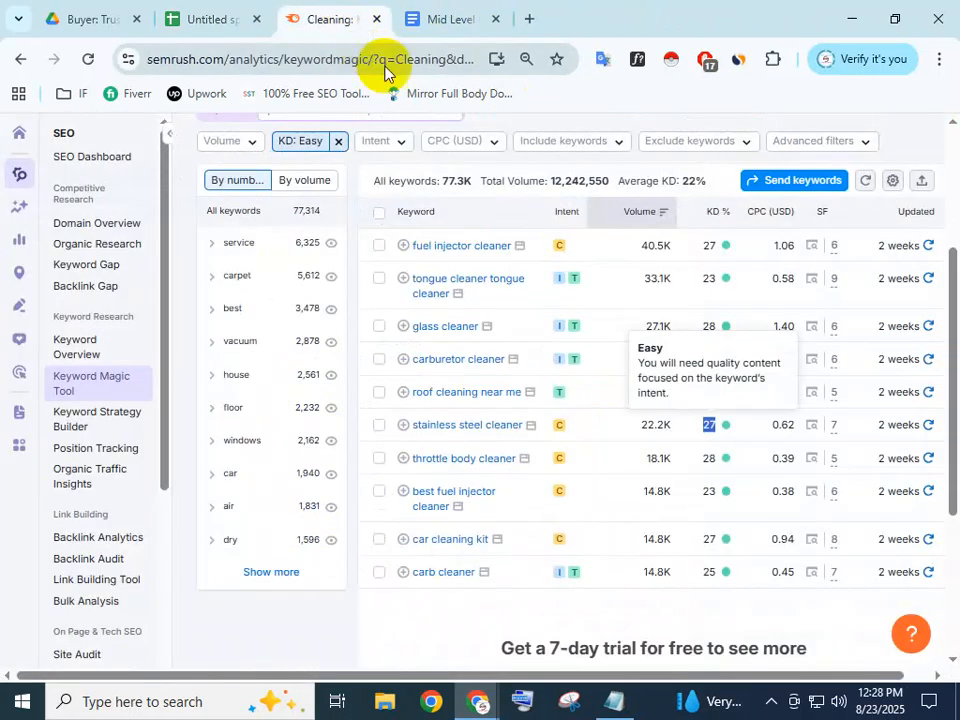
Copy the Weiman result's link from the stainless steel cleaner search results into Rank cell F10
click(812, 428)
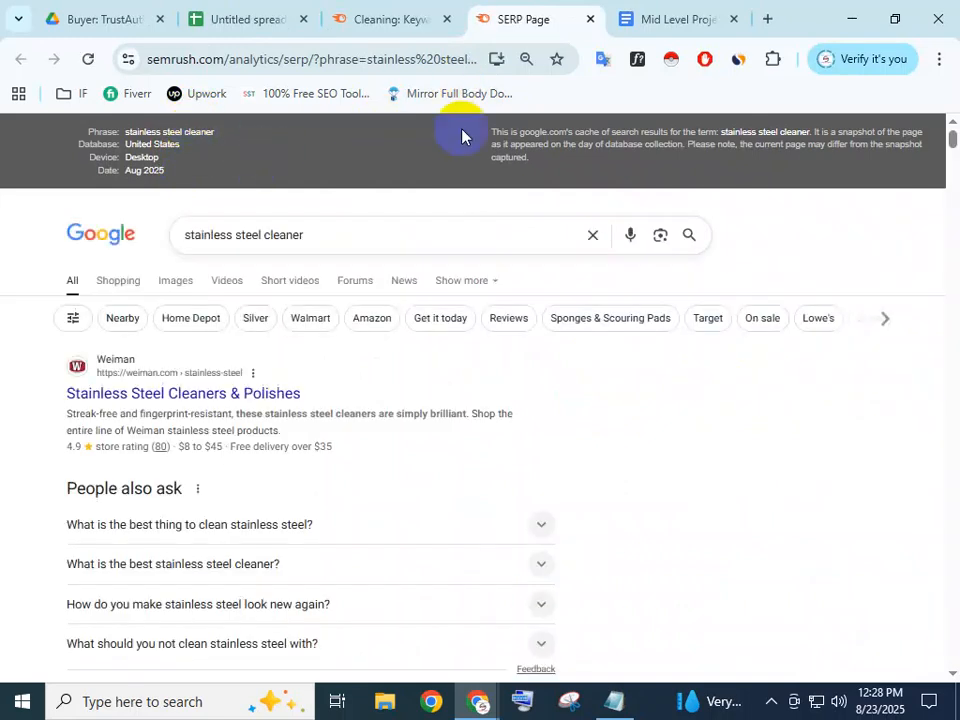
right_click(181, 392)
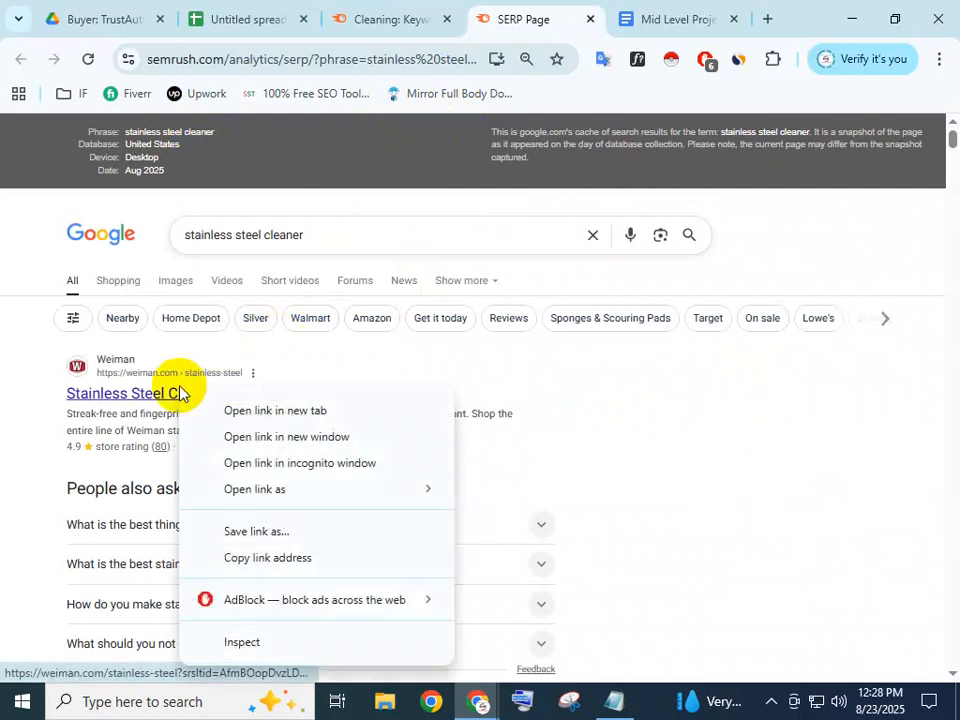
click(245, 558)
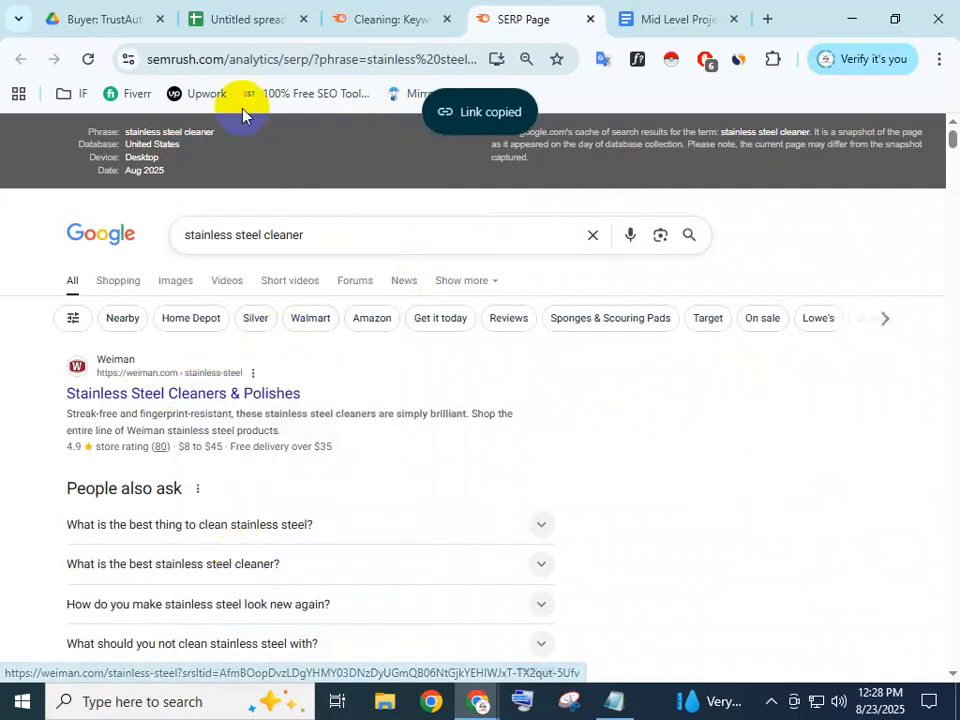
click(372, 14)
click(275, 12)
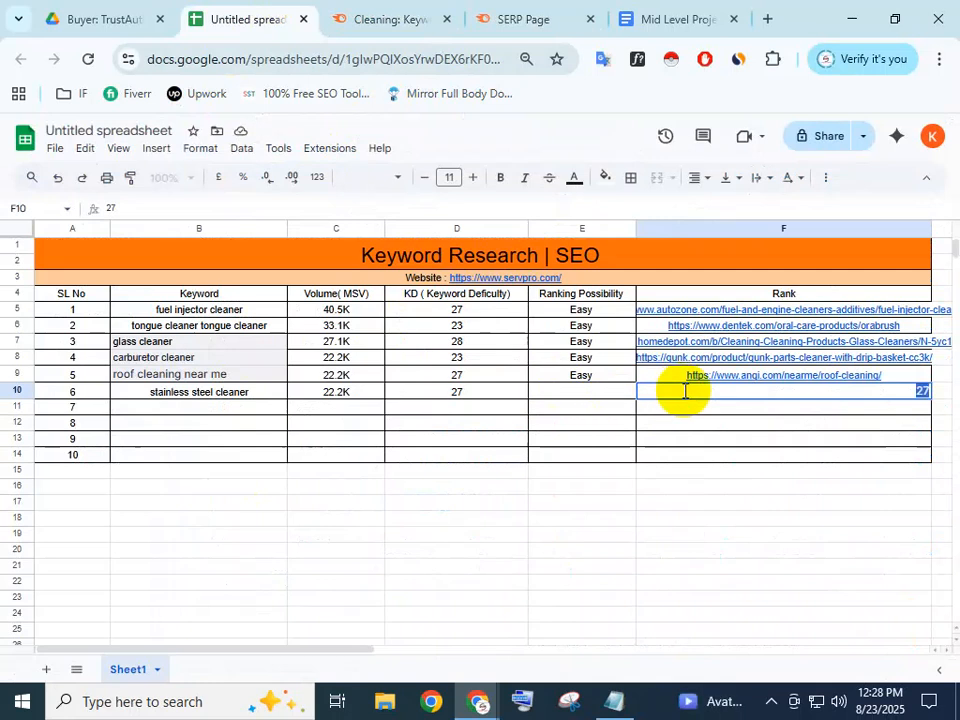
key(ctrl+v)
click(674, 457)
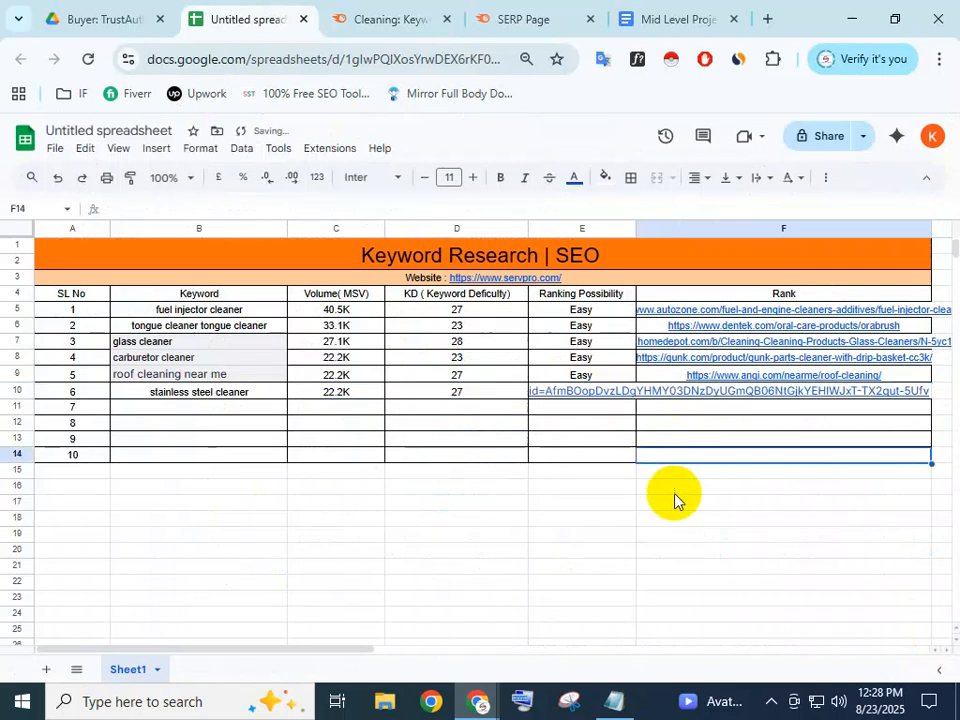
Select B11 for the next keyword, then bring up the Buyer: TrustAuthority Drive folder
click(614, 427)
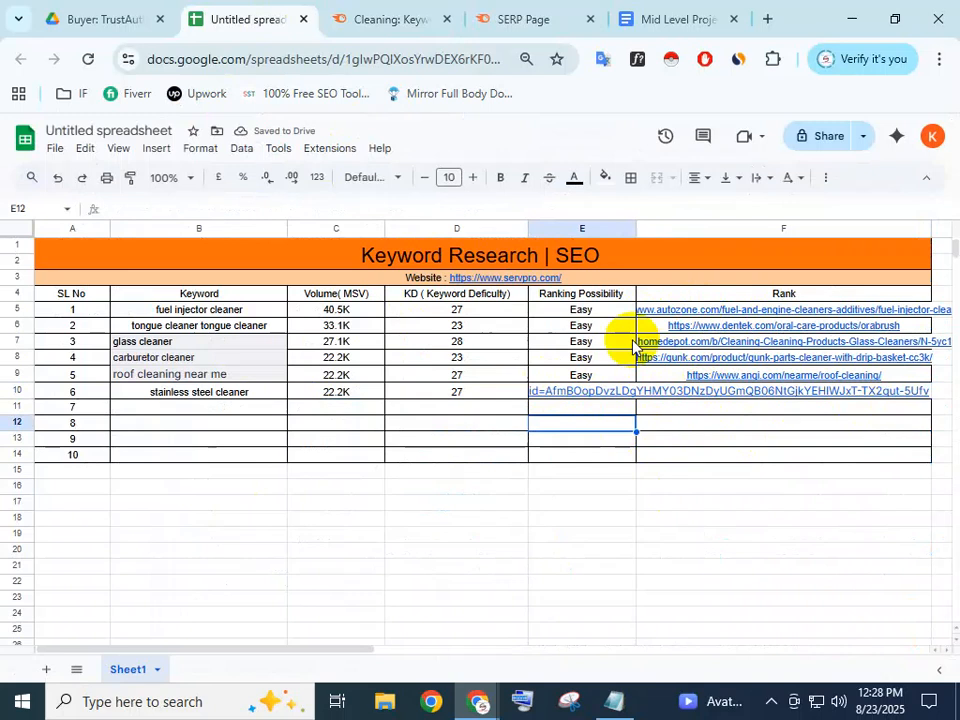
click(683, 421)
click(575, 452)
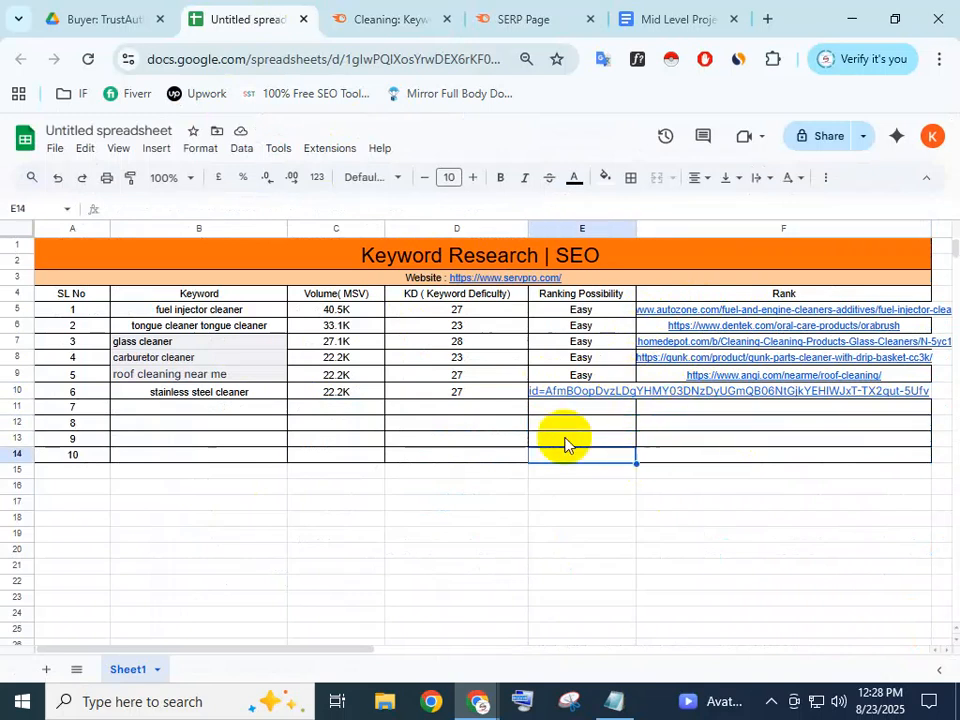
click(167, 408)
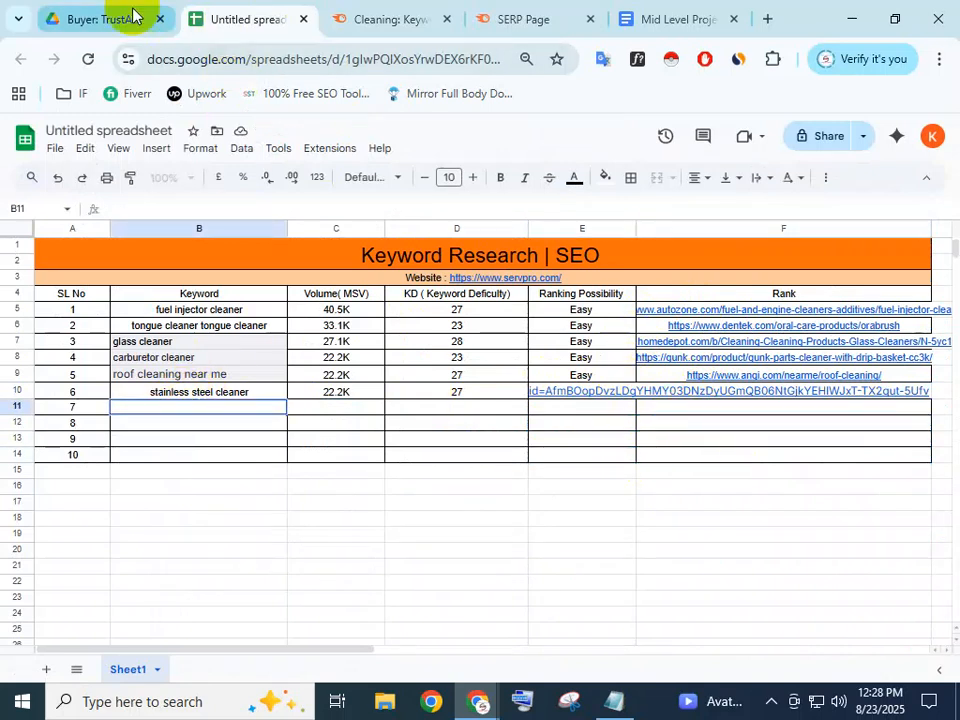
click(130, 16)
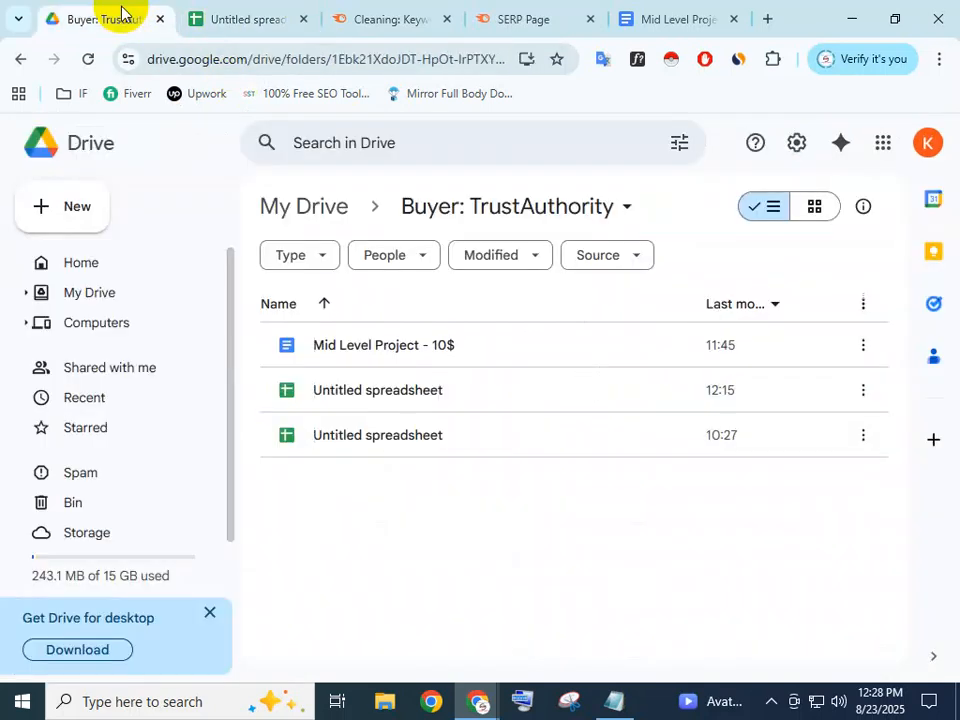
Copy the keyword 'throttle body cleaner' from Semrush into cell B11
click(270, 10)
click(105, 12)
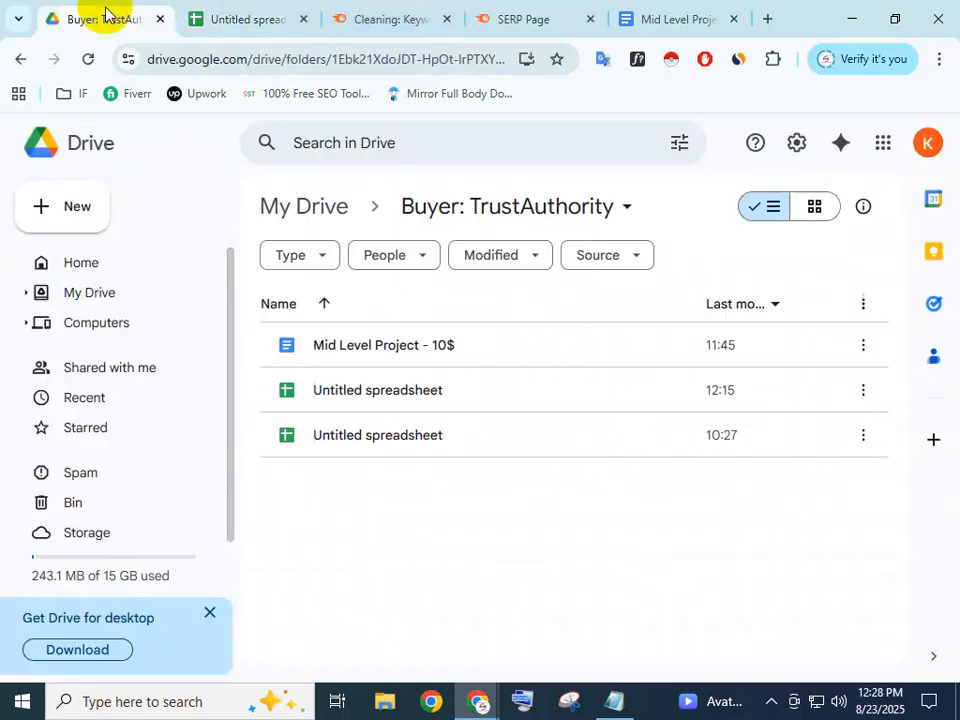
click(232, 12)
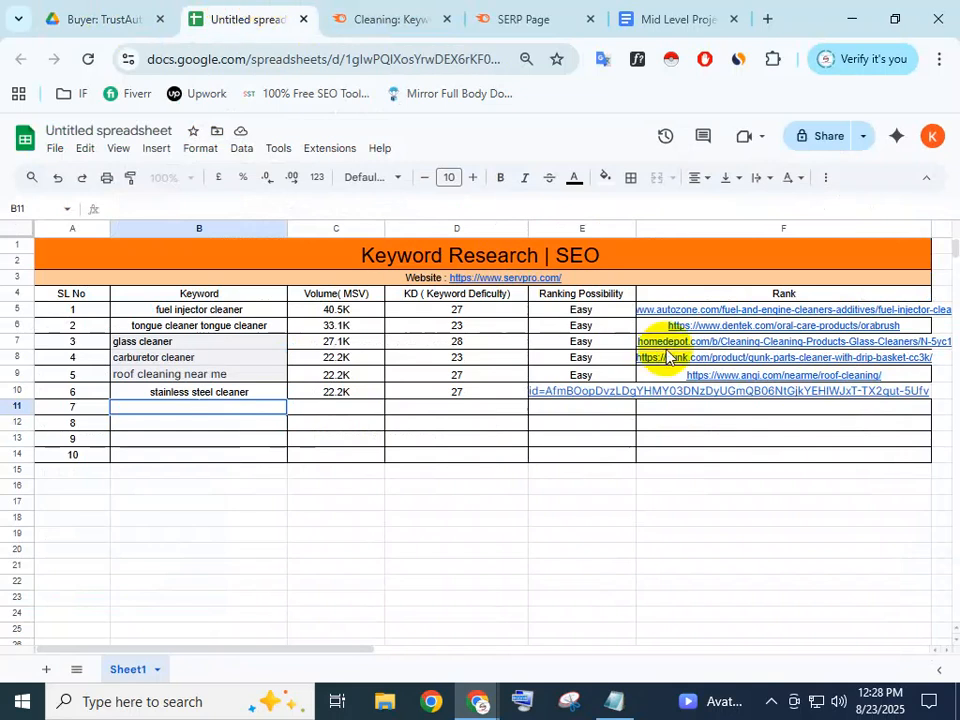
mouse_move(683, 390)
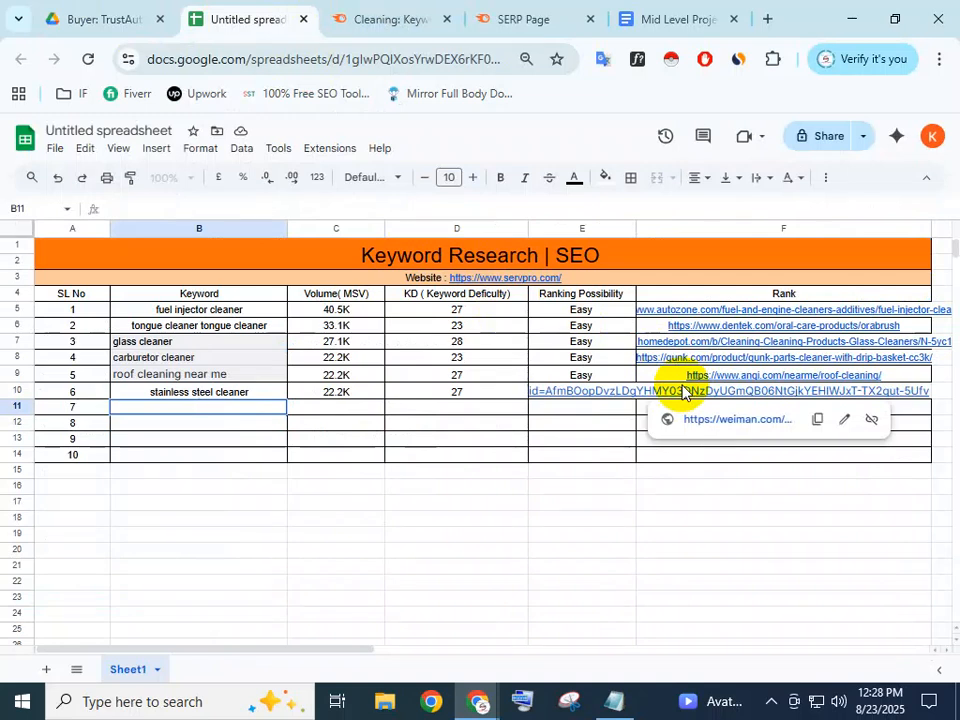
click(385, 22)
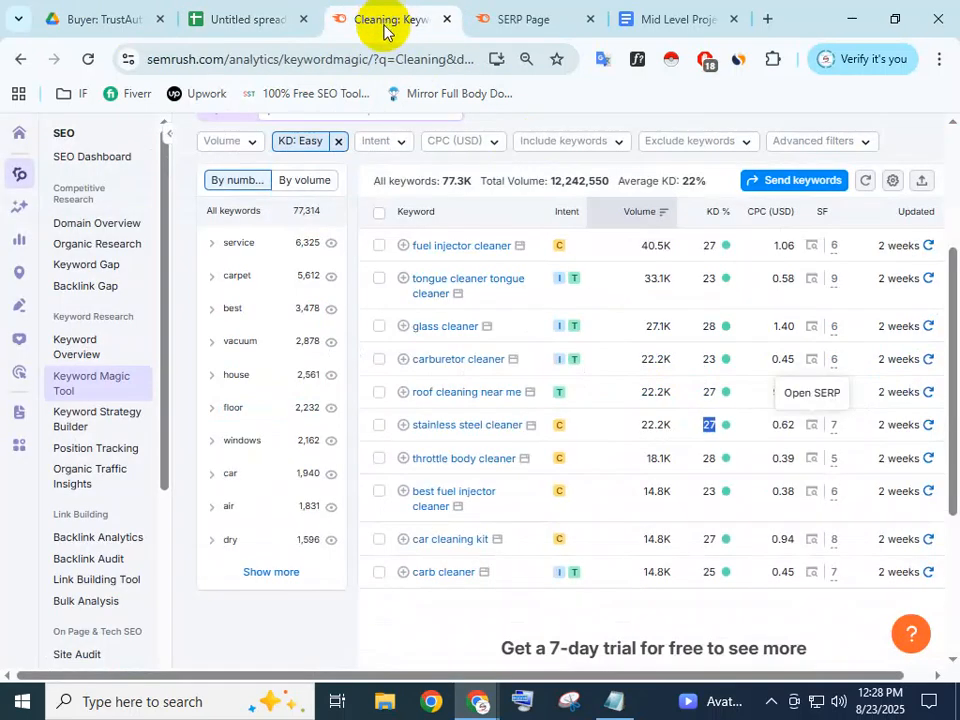
click(237, 8)
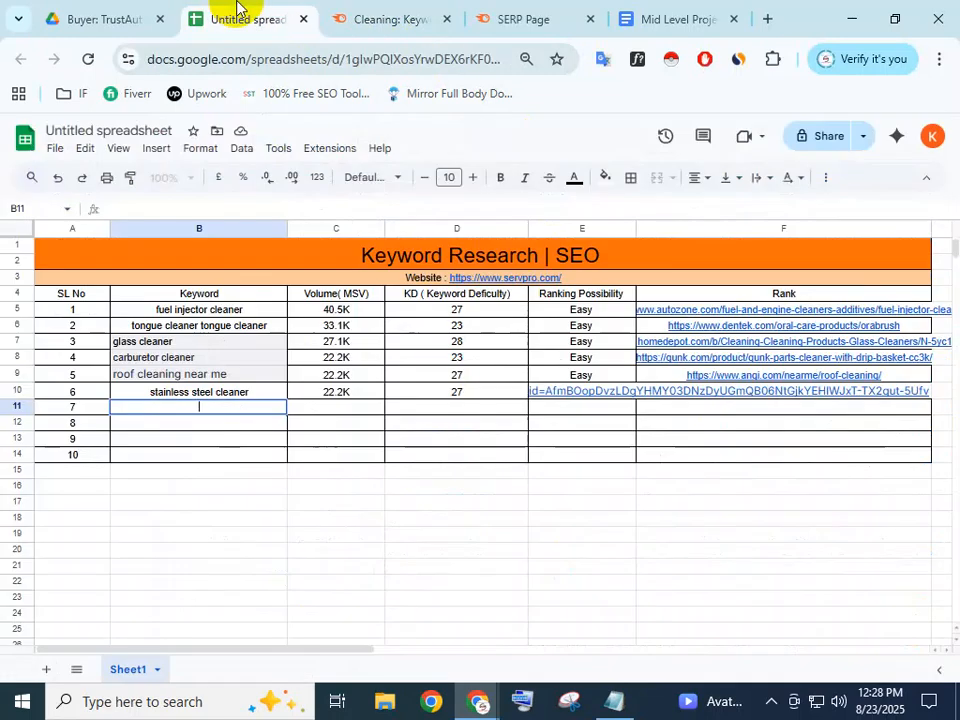
click(362, 15)
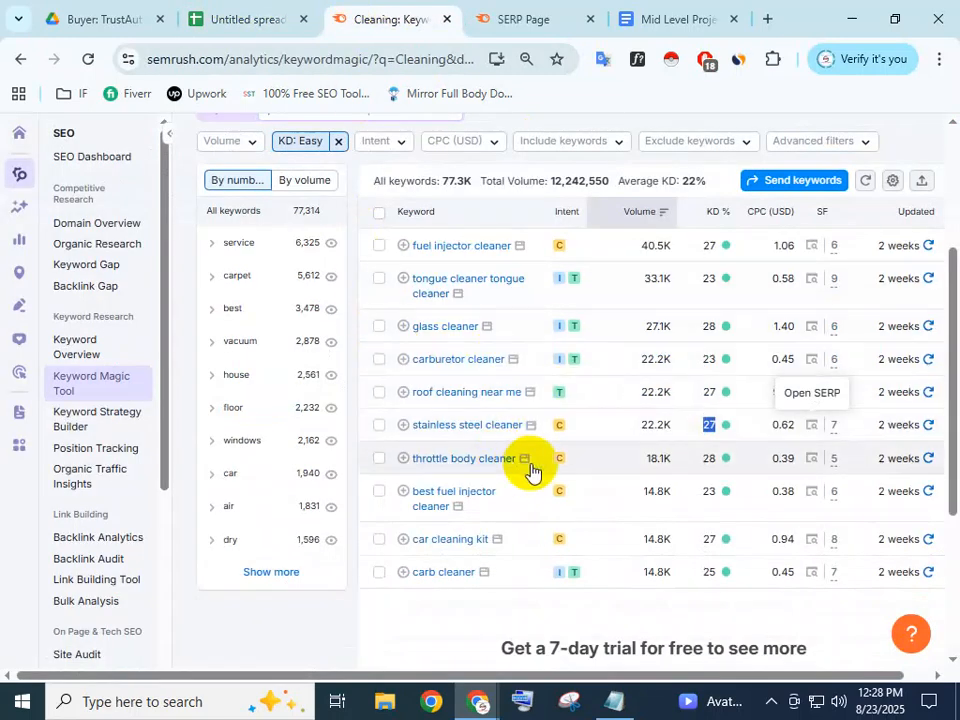
drag(521, 457, 414, 458)
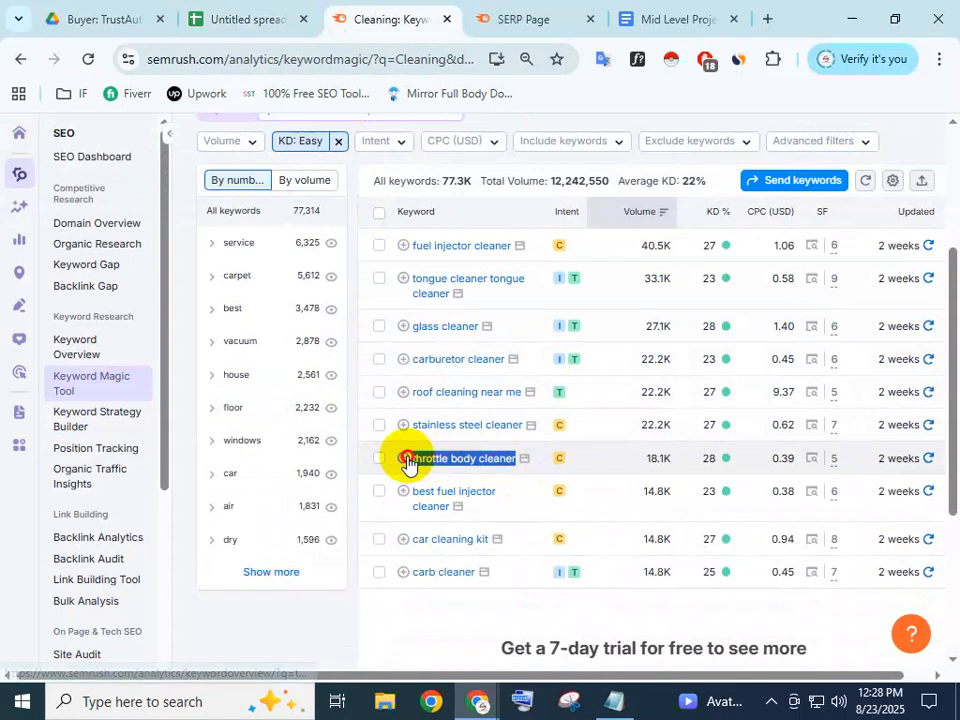
click(490, 474)
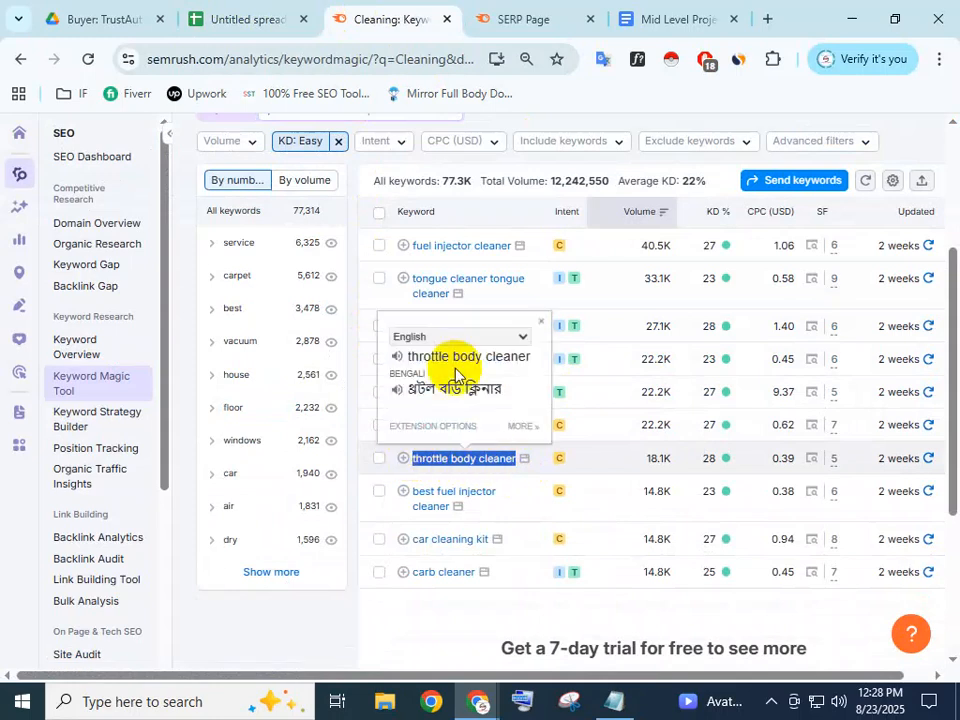
click(227, 9)
double_click(220, 403)
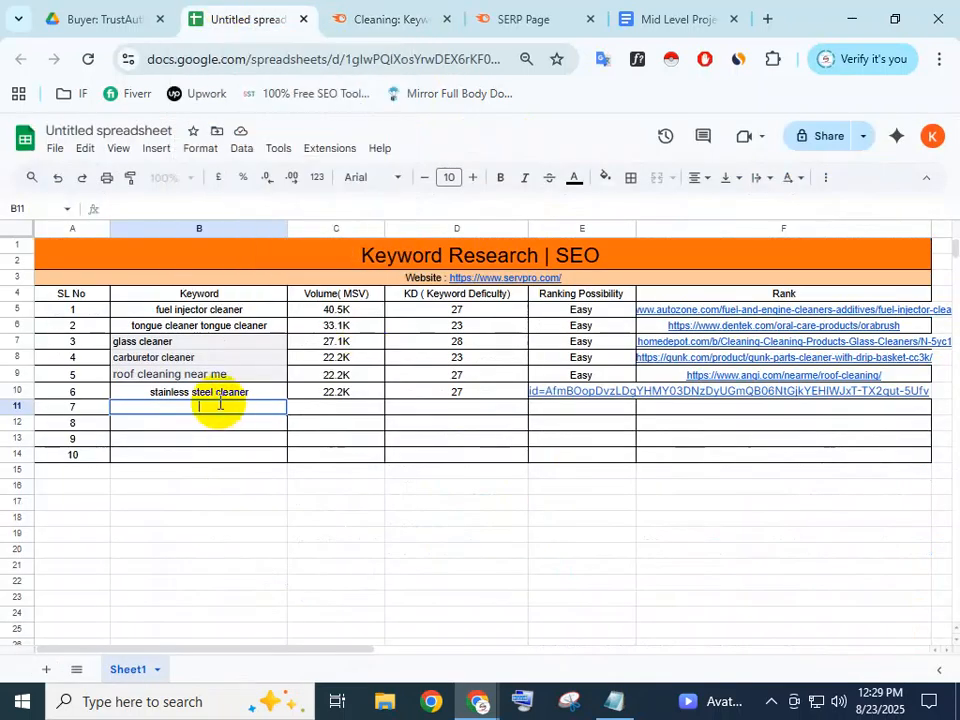
key(ctrl+v)
click(322, 412)
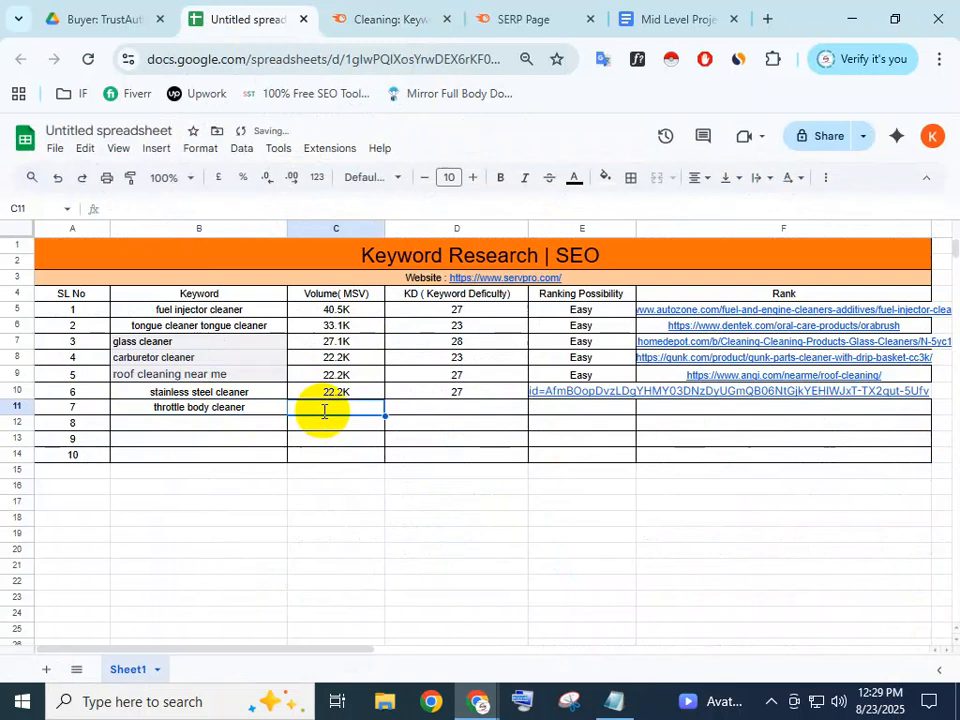
Select and copy the 18.1K search volume for throttle body cleaner from Semrush
click(411, 14)
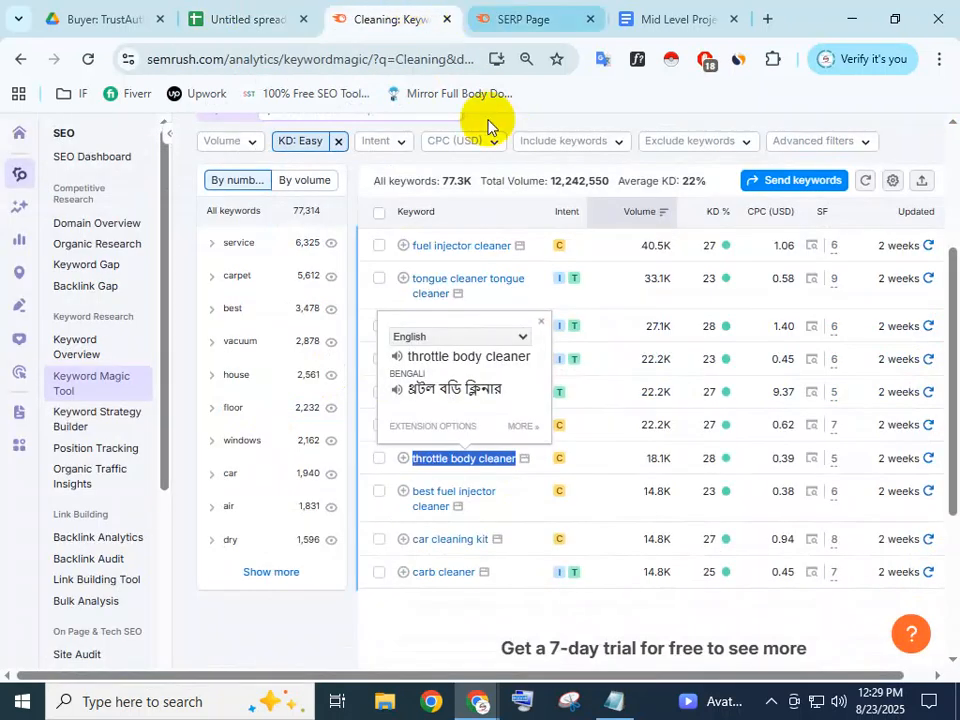
double_click(658, 458)
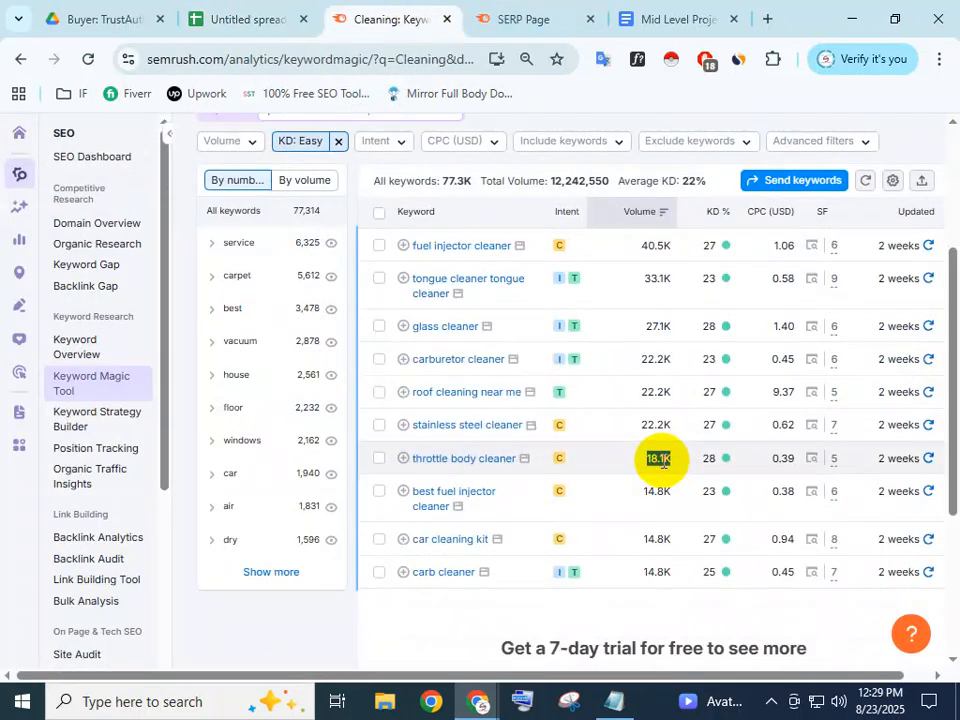
click(215, 15)
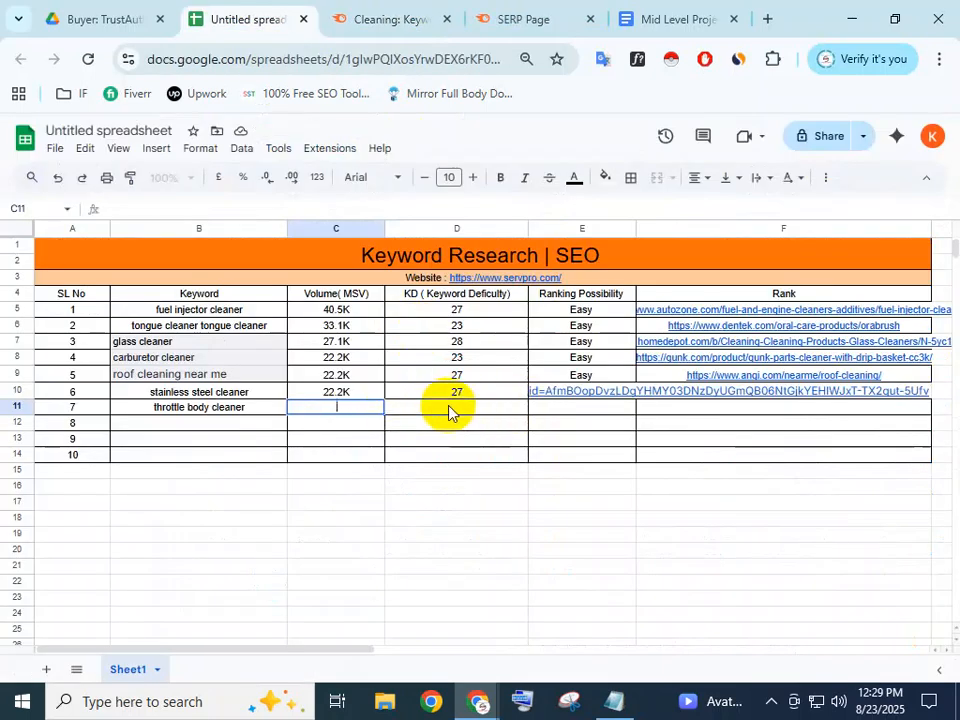
click(514, 10)
click(413, 22)
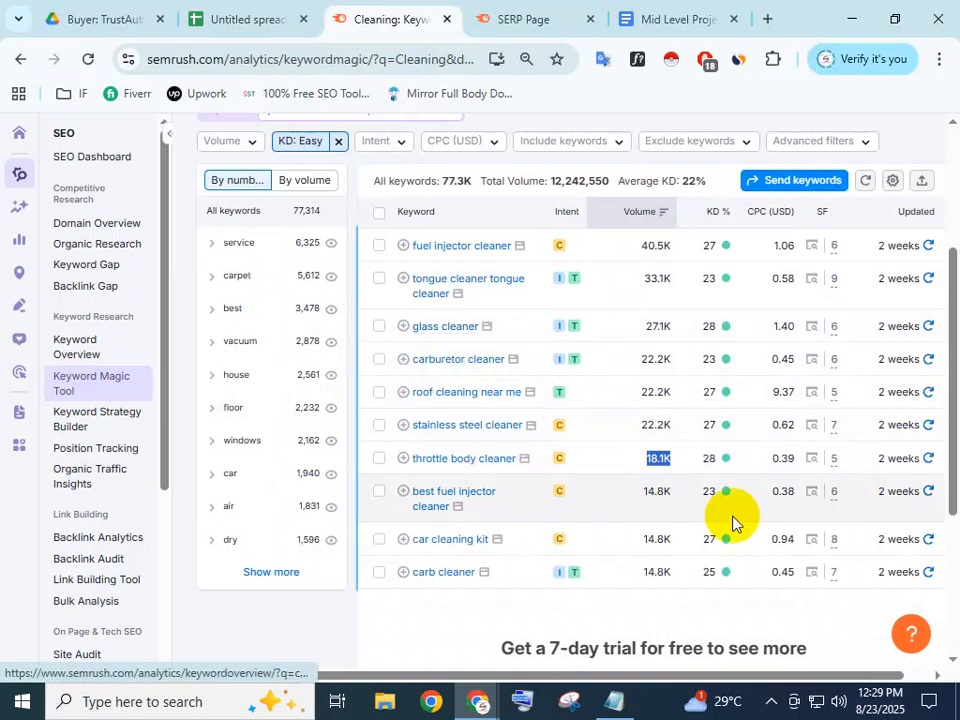
right_click(655, 457)
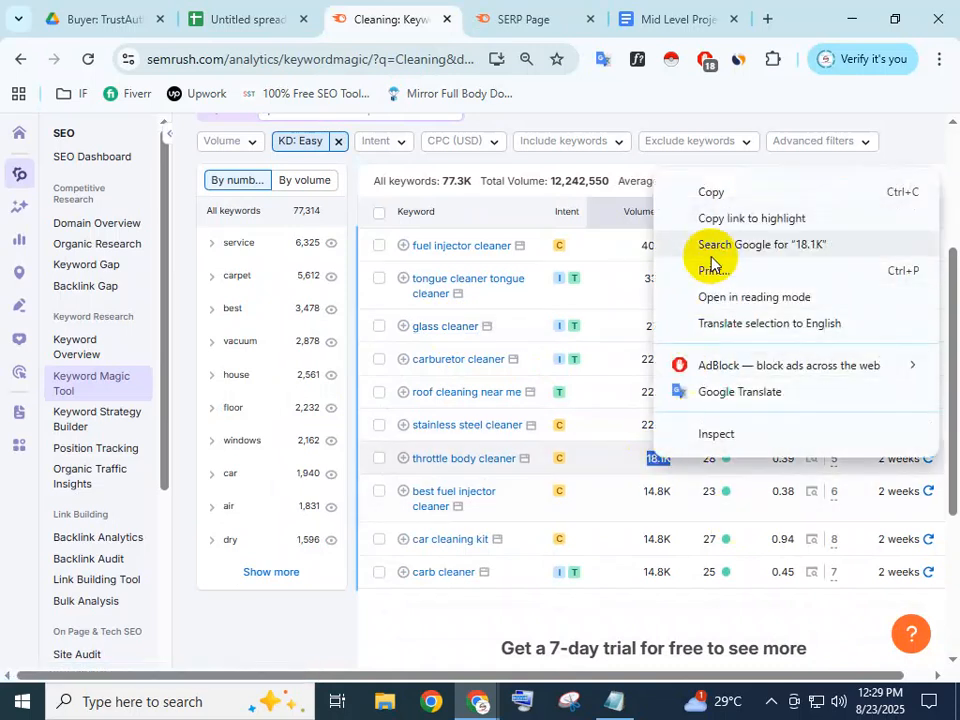
click(707, 197)
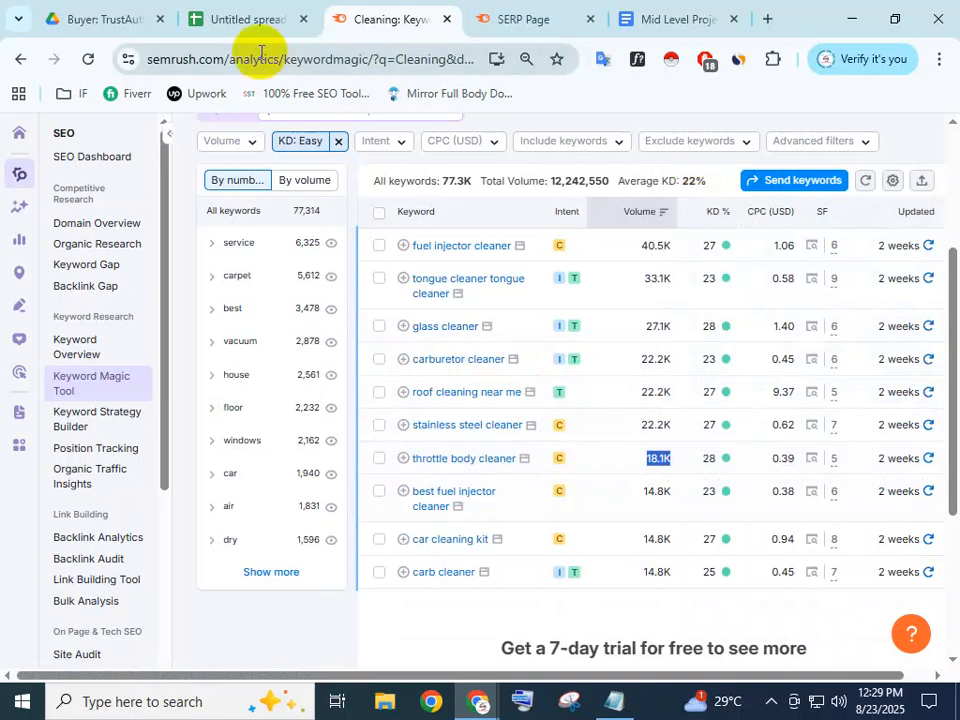
click(230, 10)
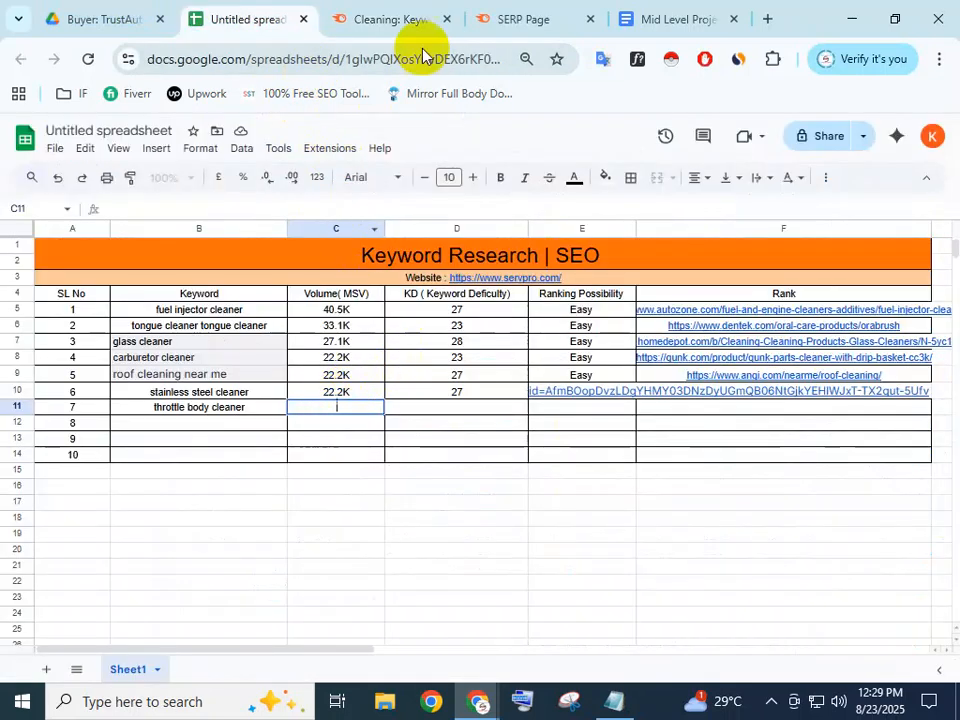
Recopy the 18.1K volume value and return to the spreadsheet for cell C11
click(405, 18)
right_click(655, 459)
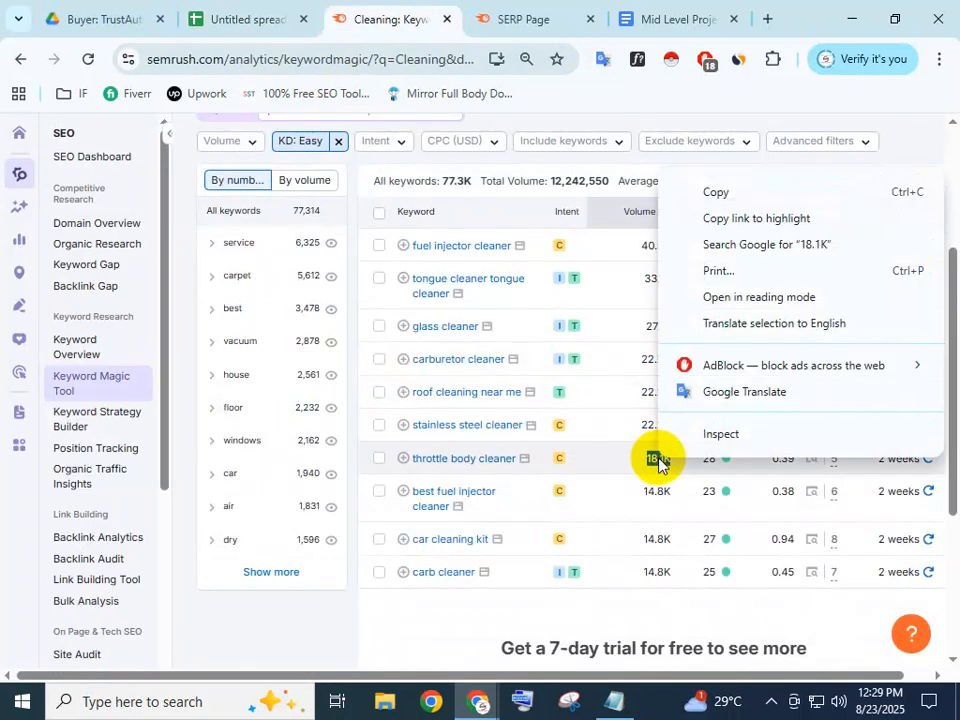
click(714, 191)
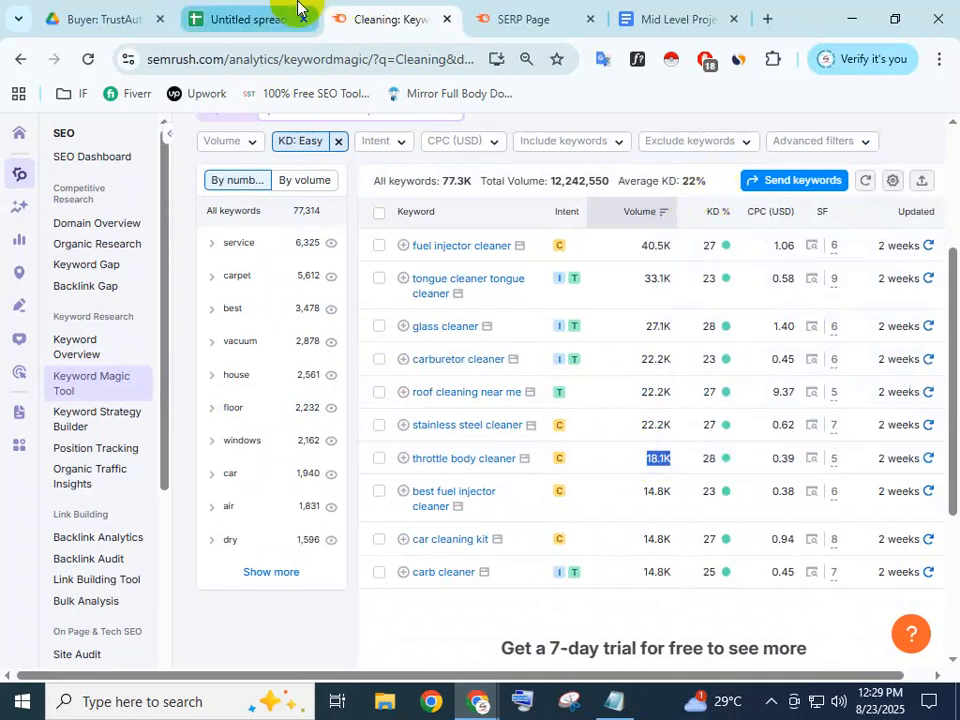
mouse_move(274, 8)
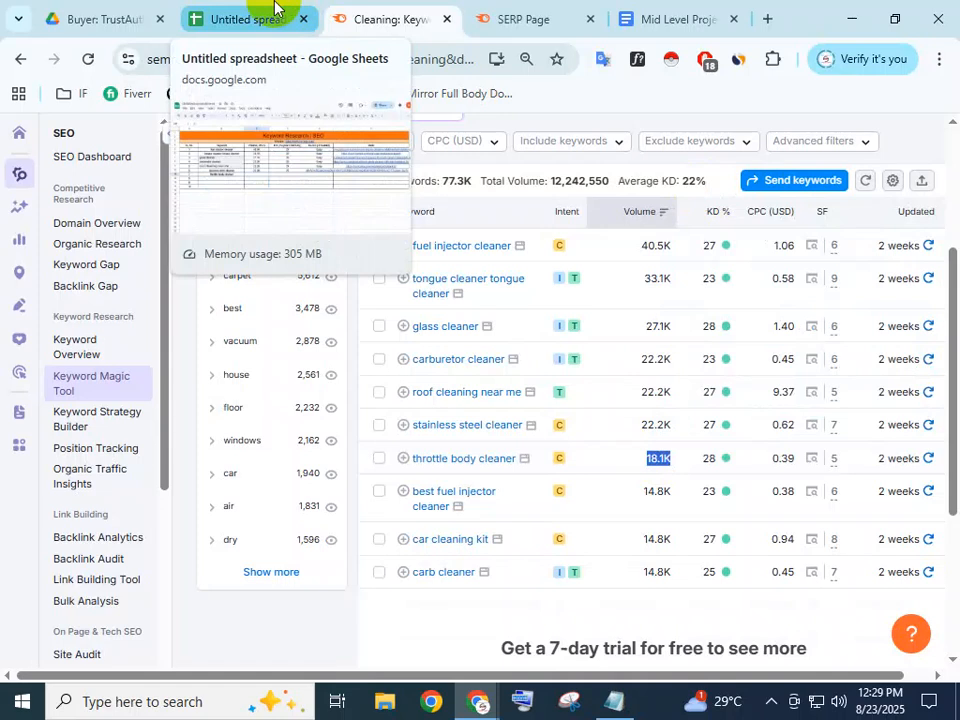
click(274, 8)
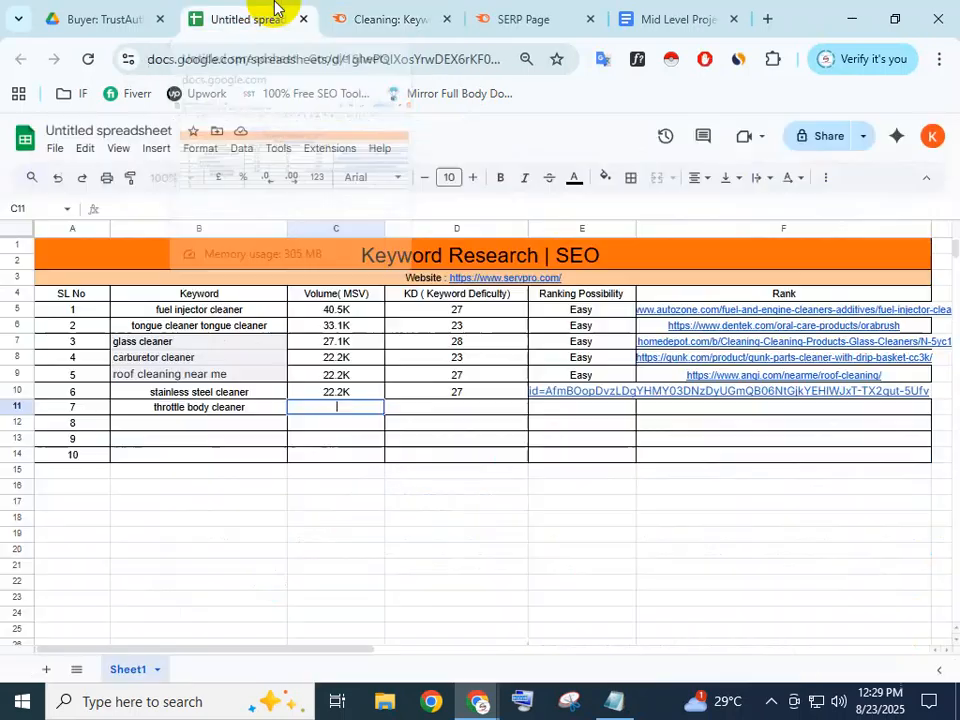
click(373, 21)
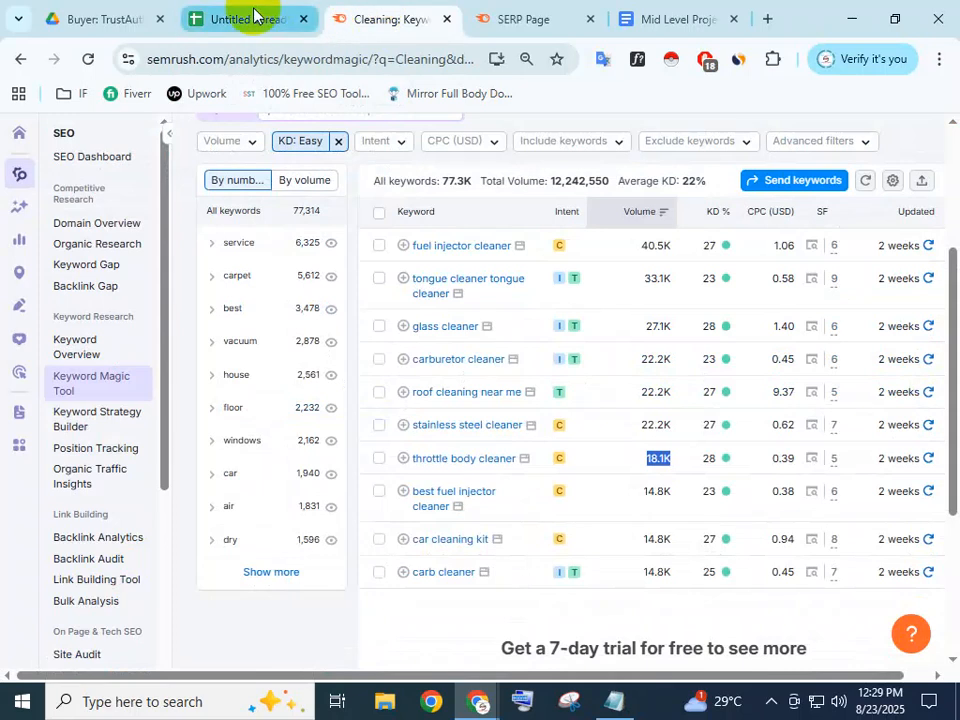
mouse_move(253, 14)
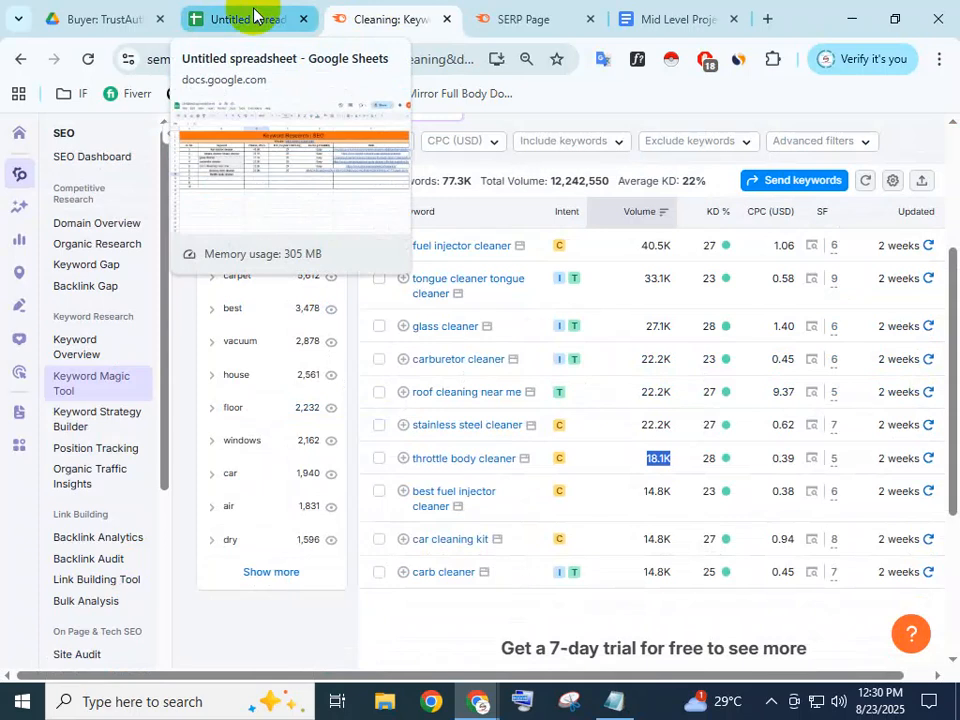
right_click(667, 459)
click(720, 187)
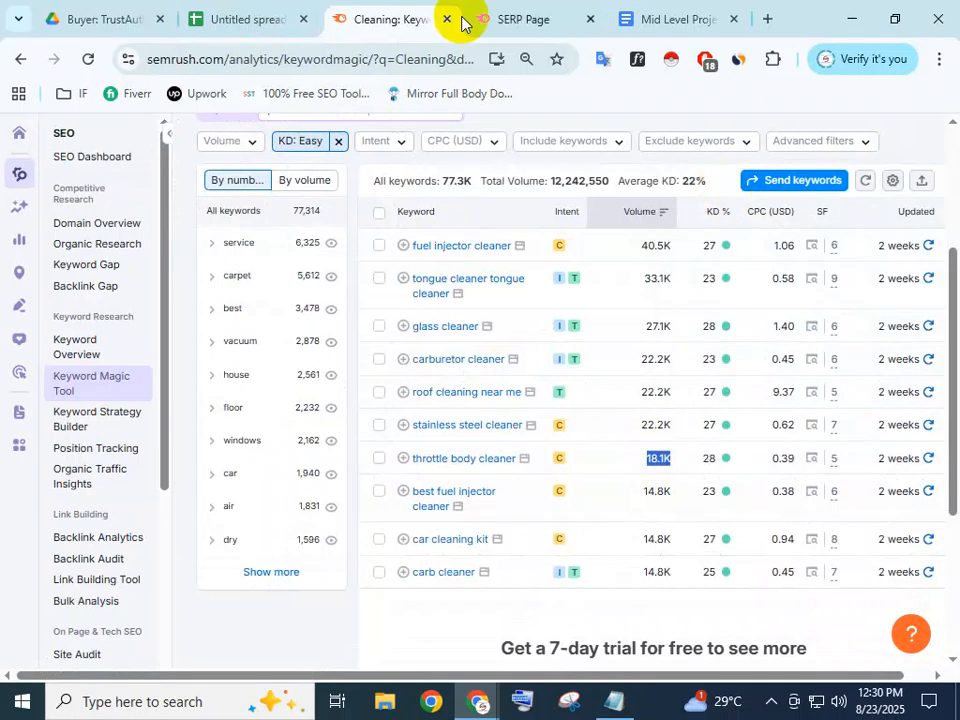
click(283, 12)
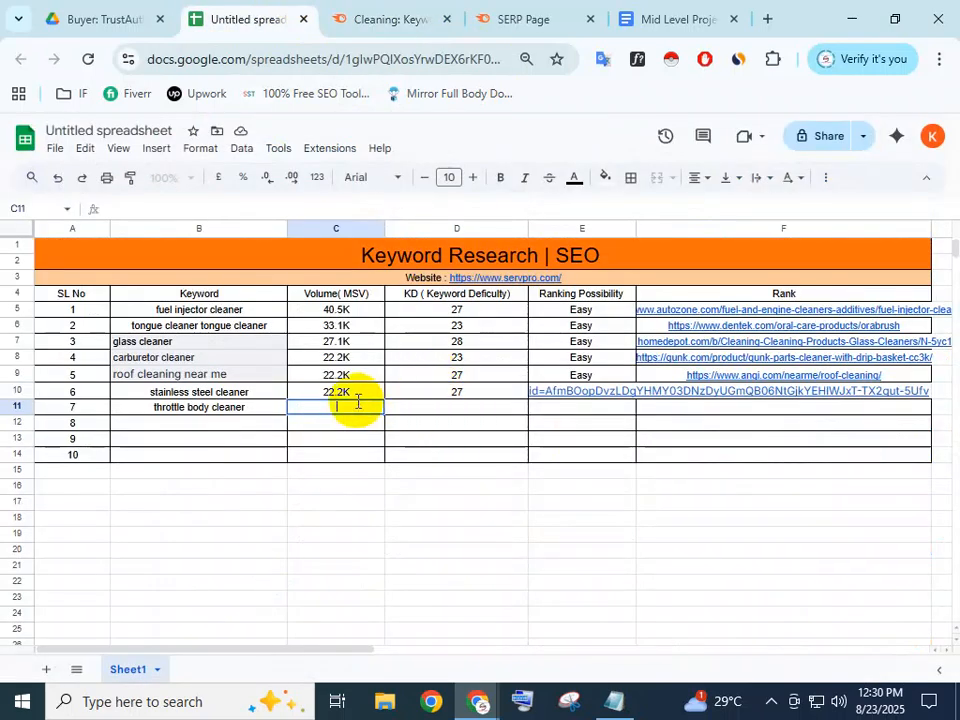
Enter KD 28 in D11 for throttle body cleaner, checking the value in Semrush
double_click(433, 409)
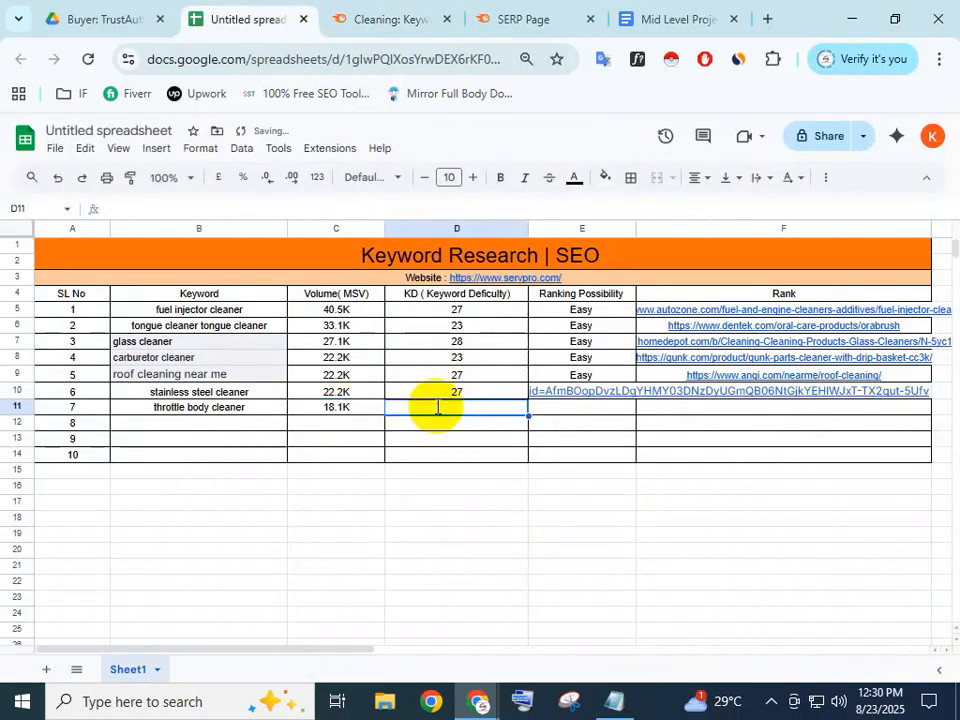
click(376, 18)
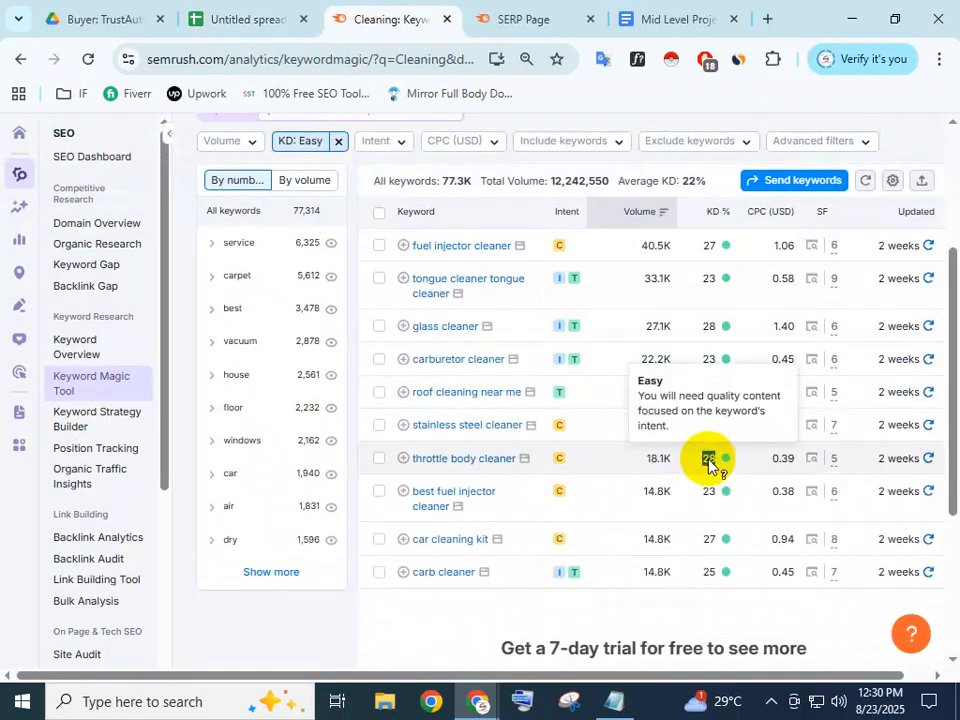
click(242, 14)
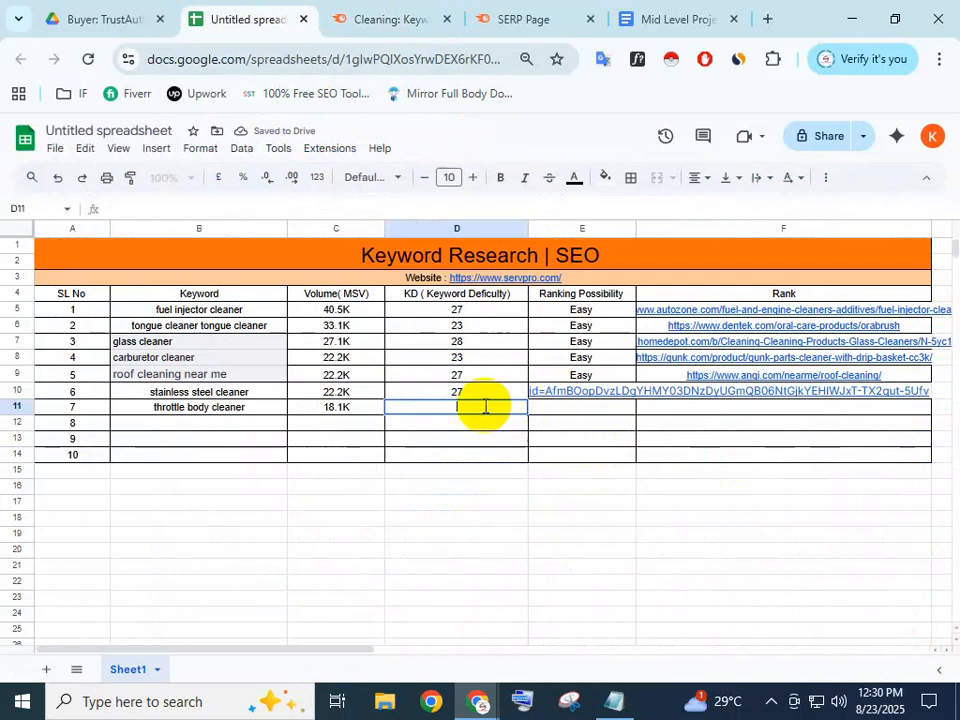
double_click(571, 407)
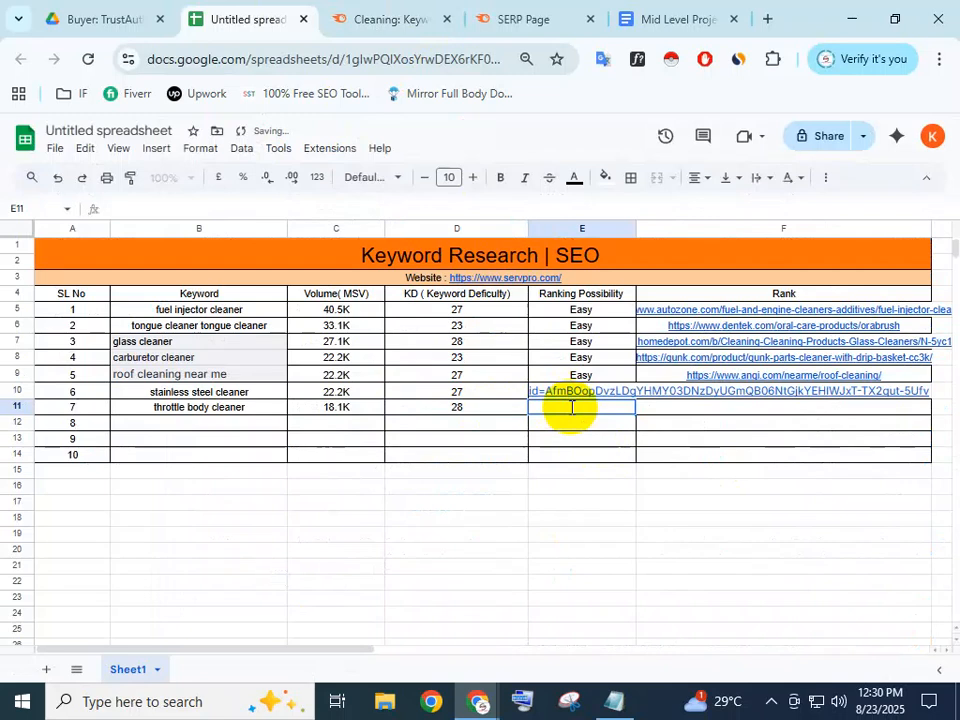
Copy the Easy rating from E5 into E11 as throttle body cleaner's ranking possibility
click(594, 315)
key(ctrl+c)
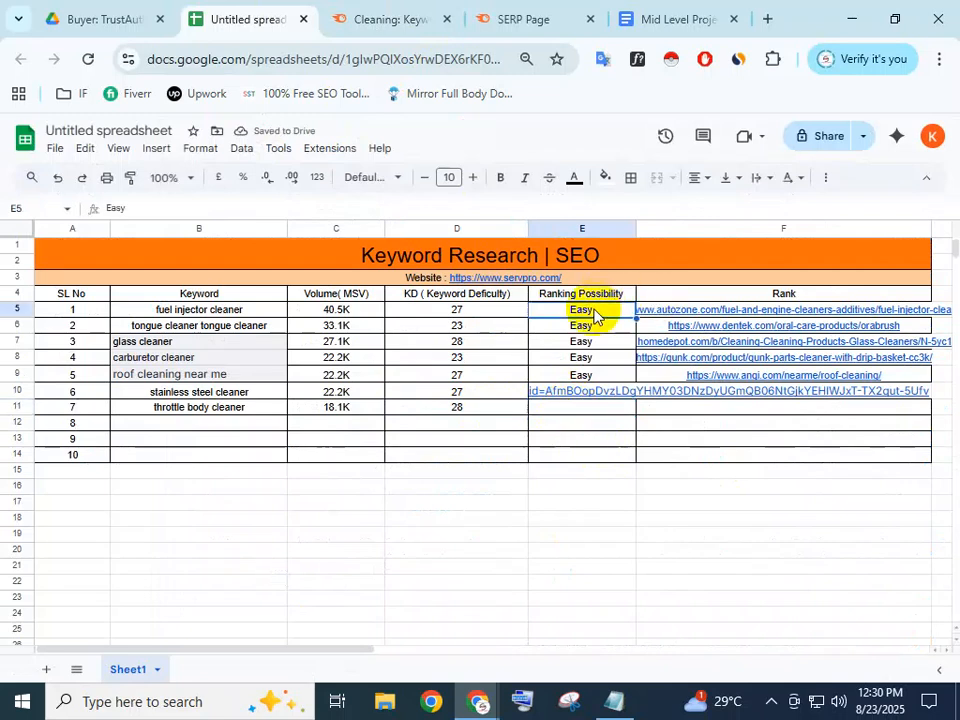
click(582, 412)
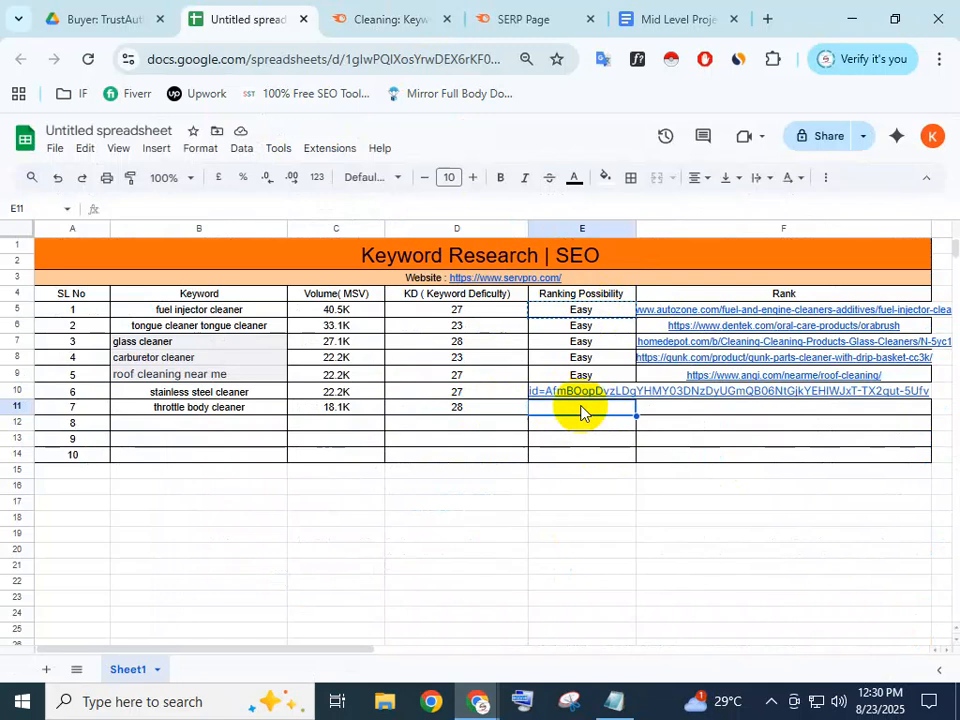
key(ctrl+v)
click(677, 411)
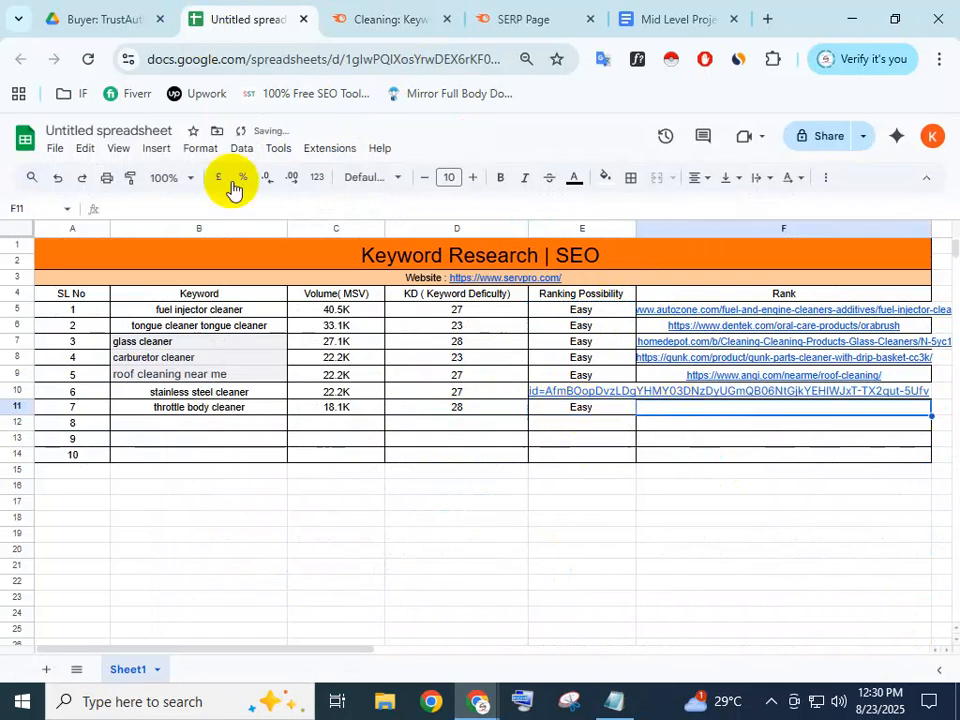
click(348, 20)
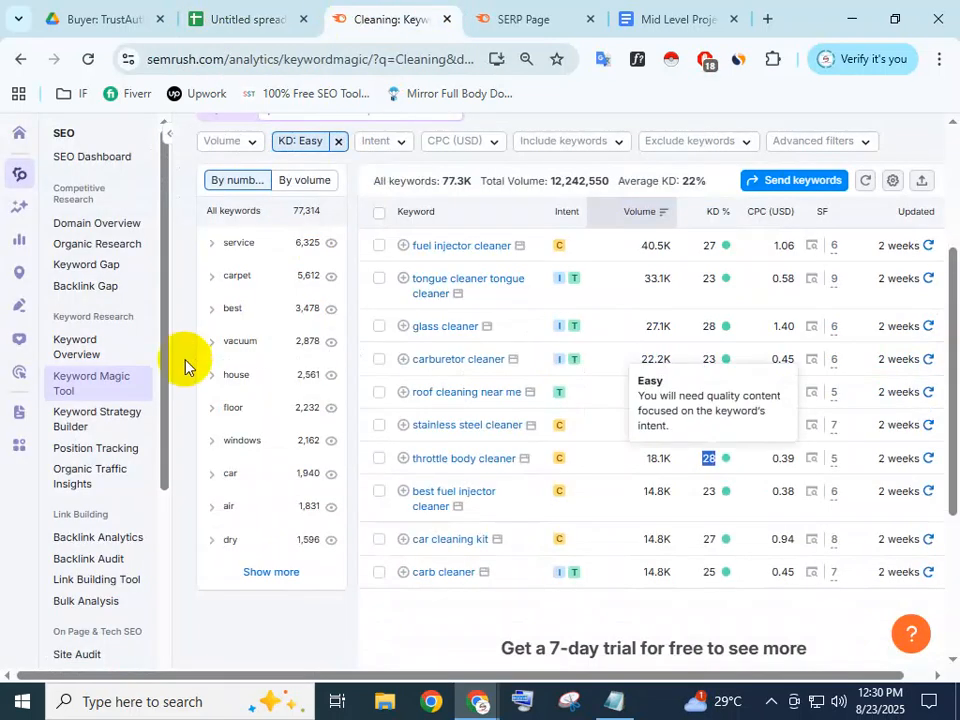
Open the throttle body cleaner SERP and copy the CRC Industries result's link address
click(812, 461)
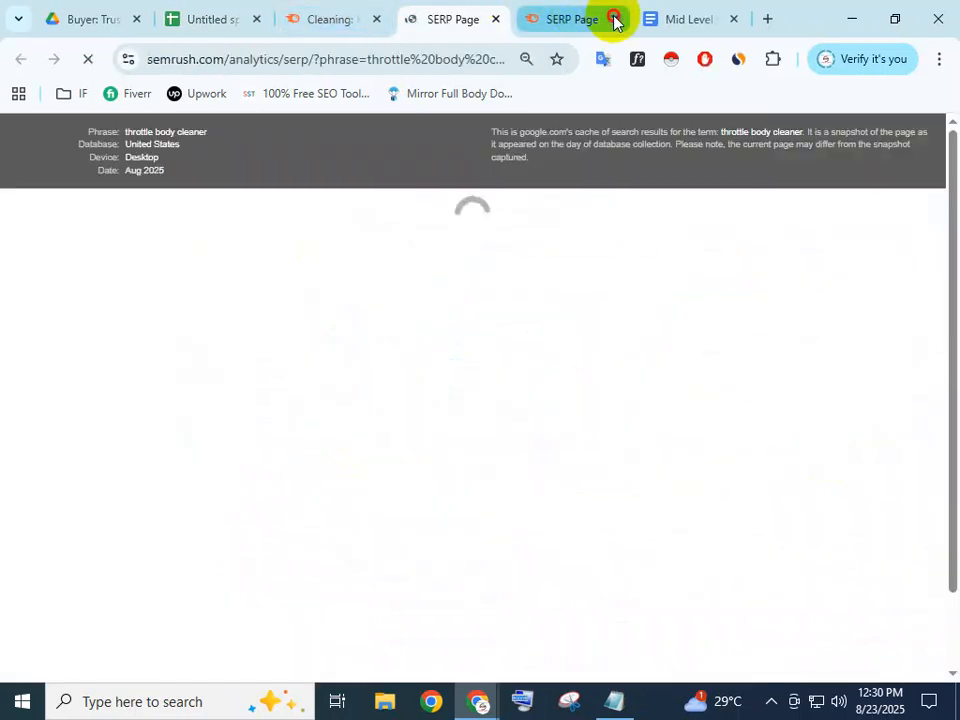
click(614, 19)
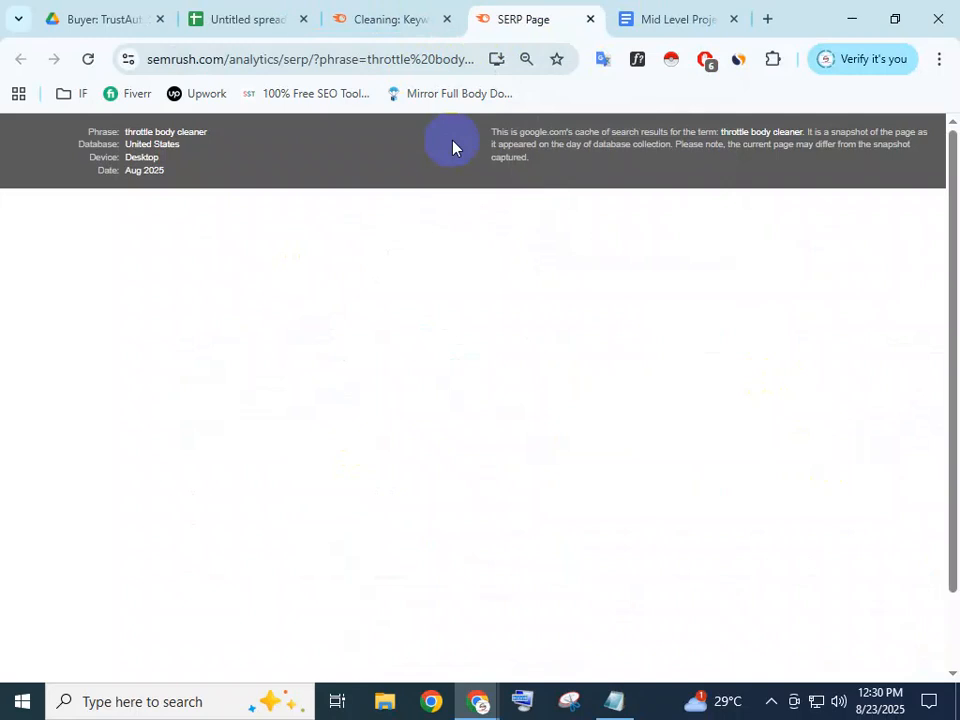
scroll(277, 398, down, 2)
scroll(277, 398, down, 6)
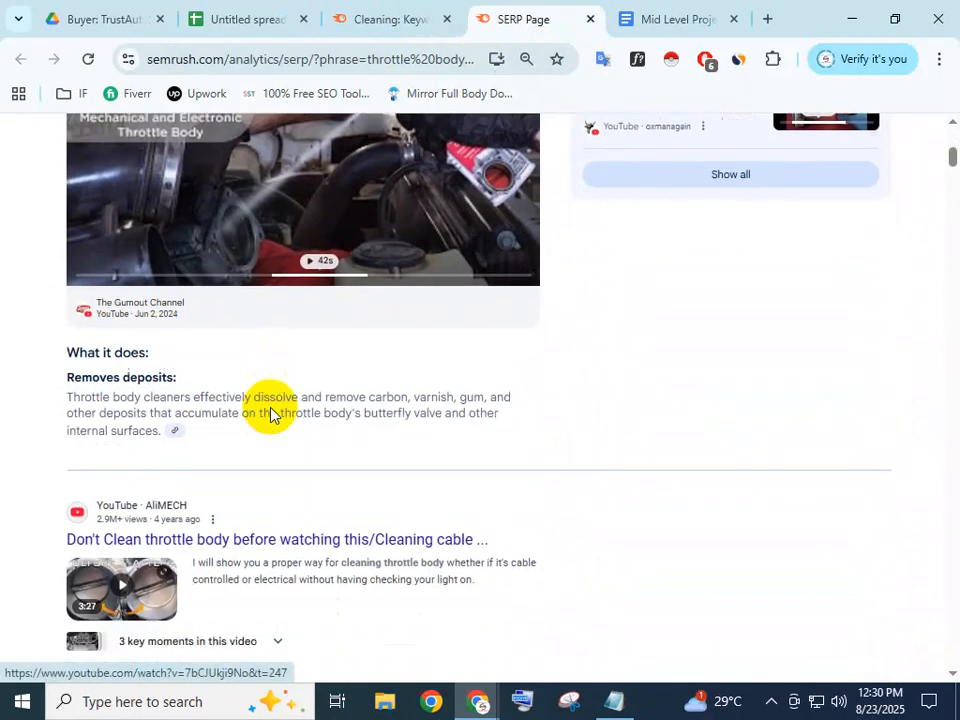
scroll(263, 418, down, 4)
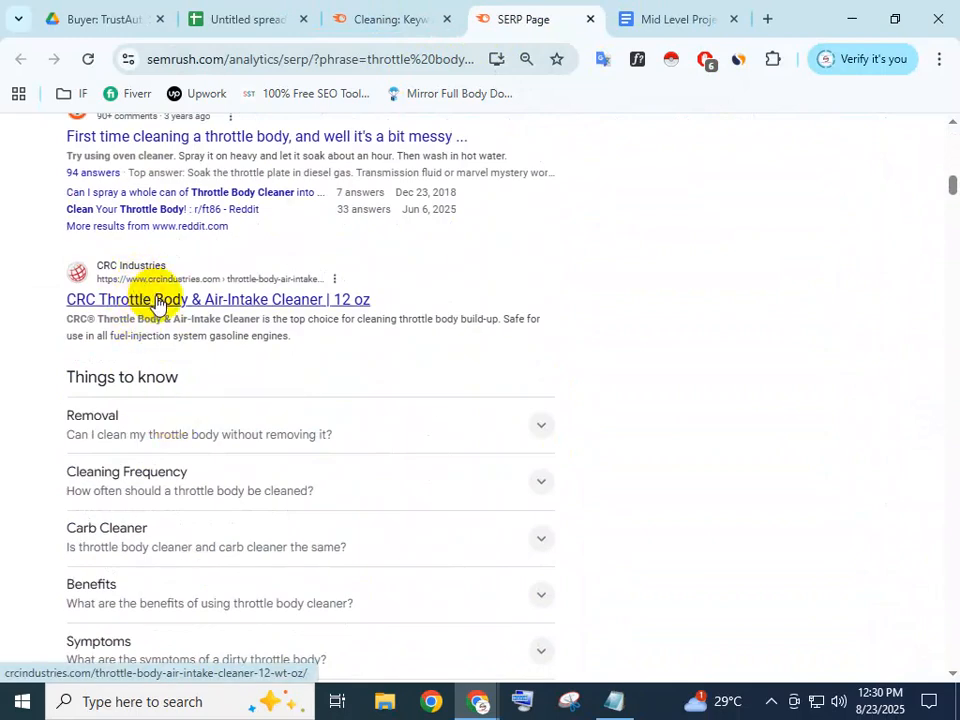
right_click(157, 305)
click(253, 468)
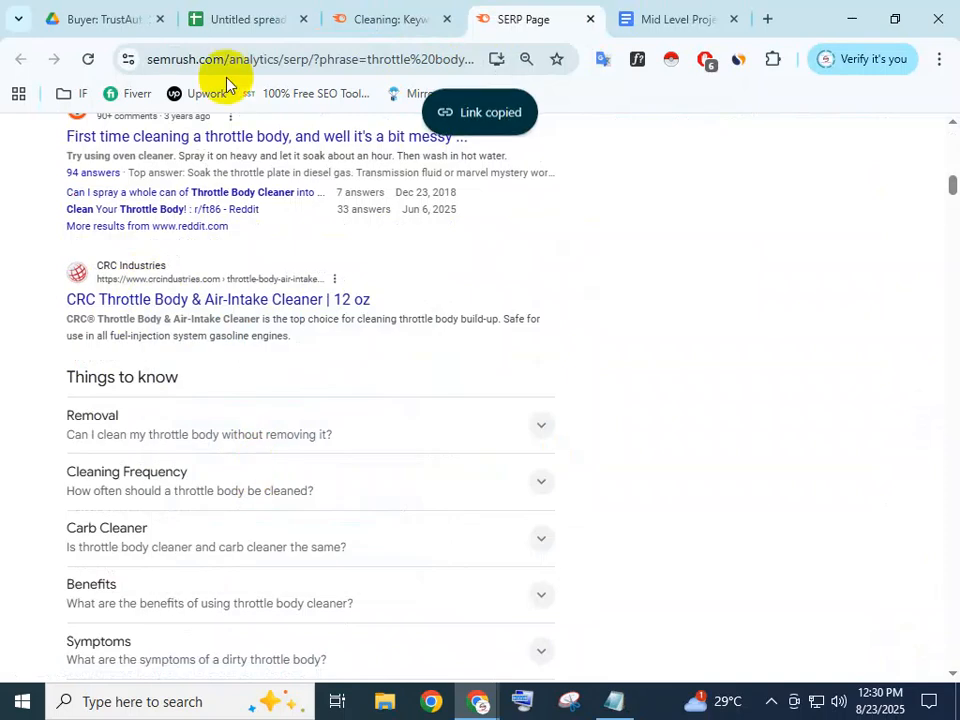
Copy the CRC Throttle Body & Air-Intake Cleaner link again after reviewing the results
scroll(190, 310, up, 1)
scroll(180, 318, up, 1)
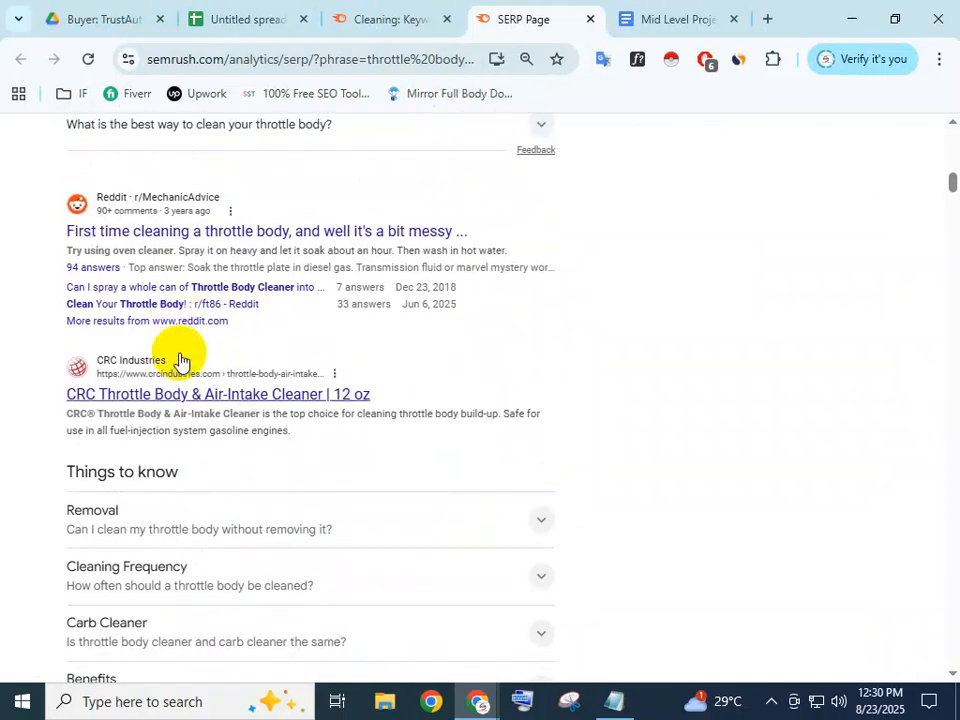
scroll(180, 358, up, 6)
scroll(175, 180, up, 3)
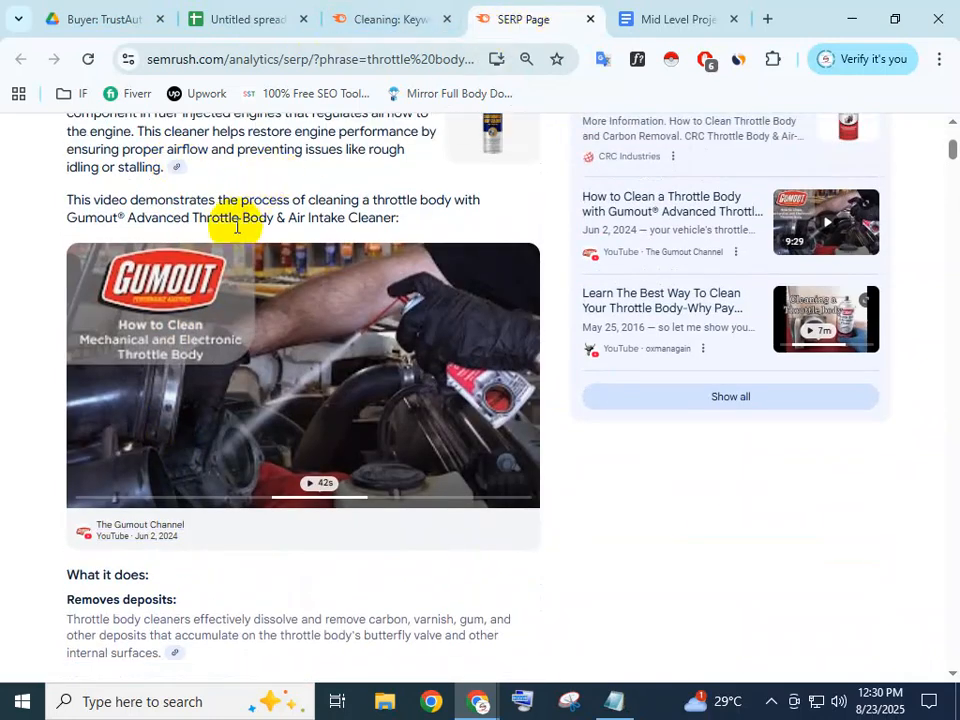
scroll(233, 220, up, 3)
scroll(136, 348, down, 6)
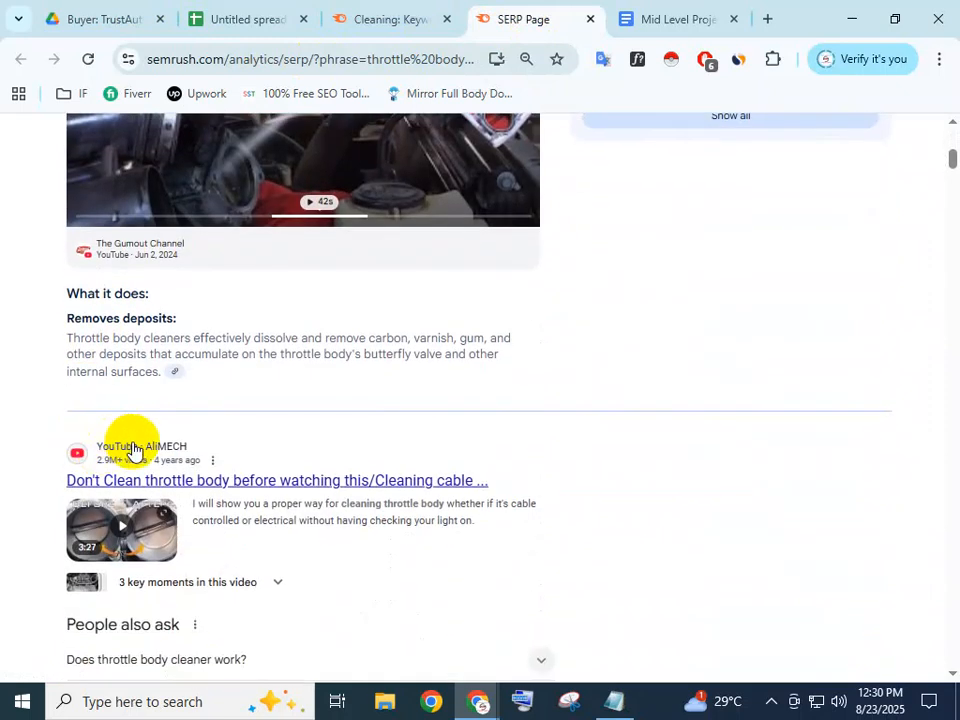
scroll(130, 371, down, 5)
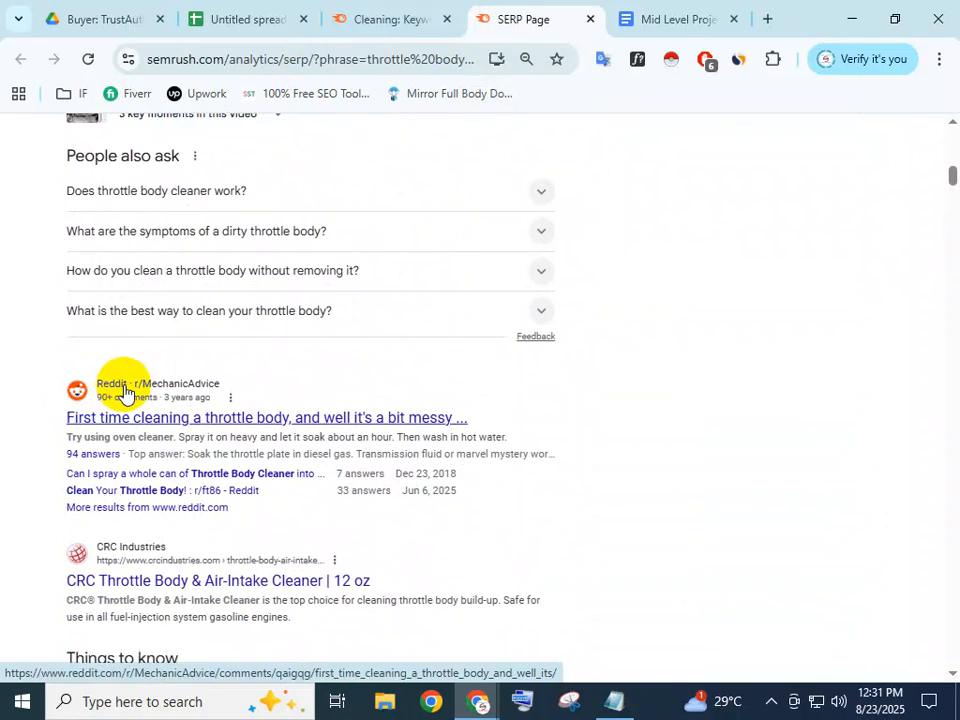
scroll(124, 391, down, 1)
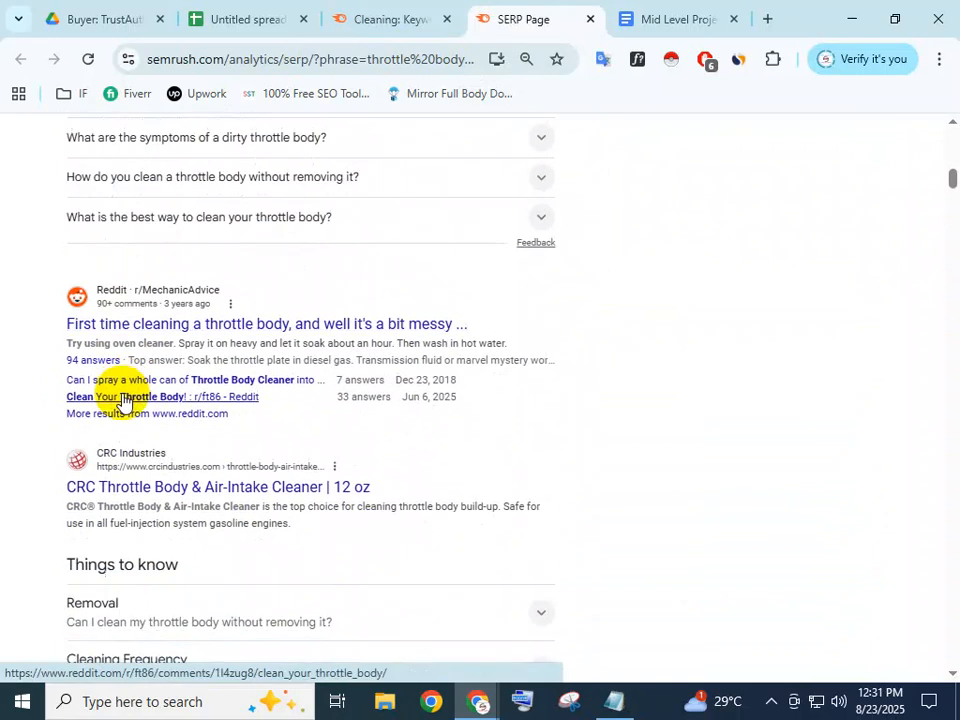
right_click(173, 487)
click(251, 372)
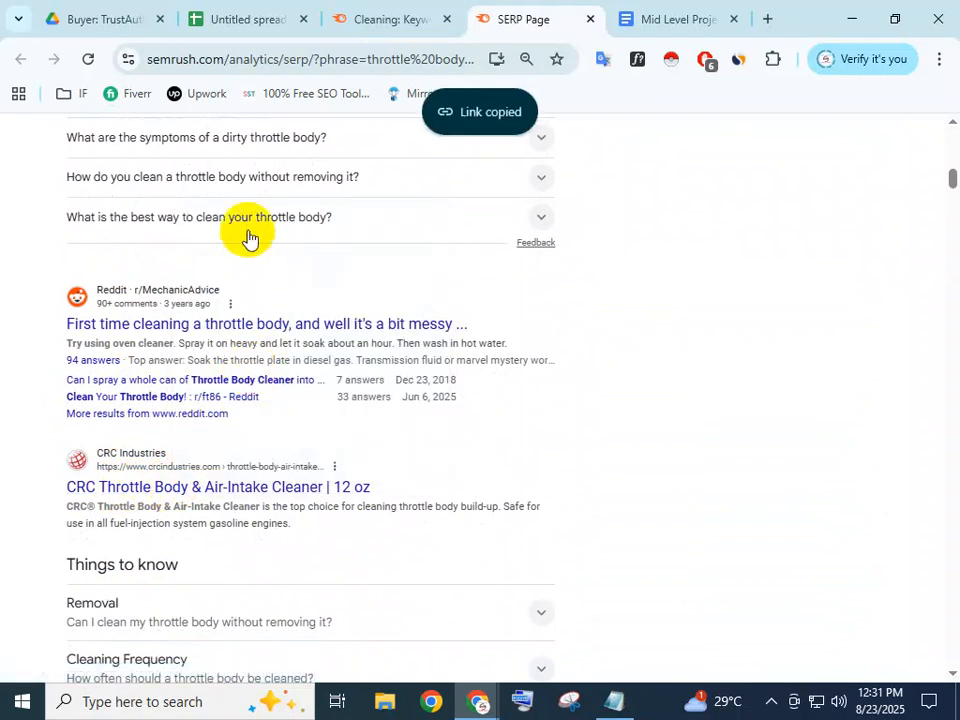
Paste the CRC Industries URL into F11, the Rank cell for throttle body cleaner
click(300, 18)
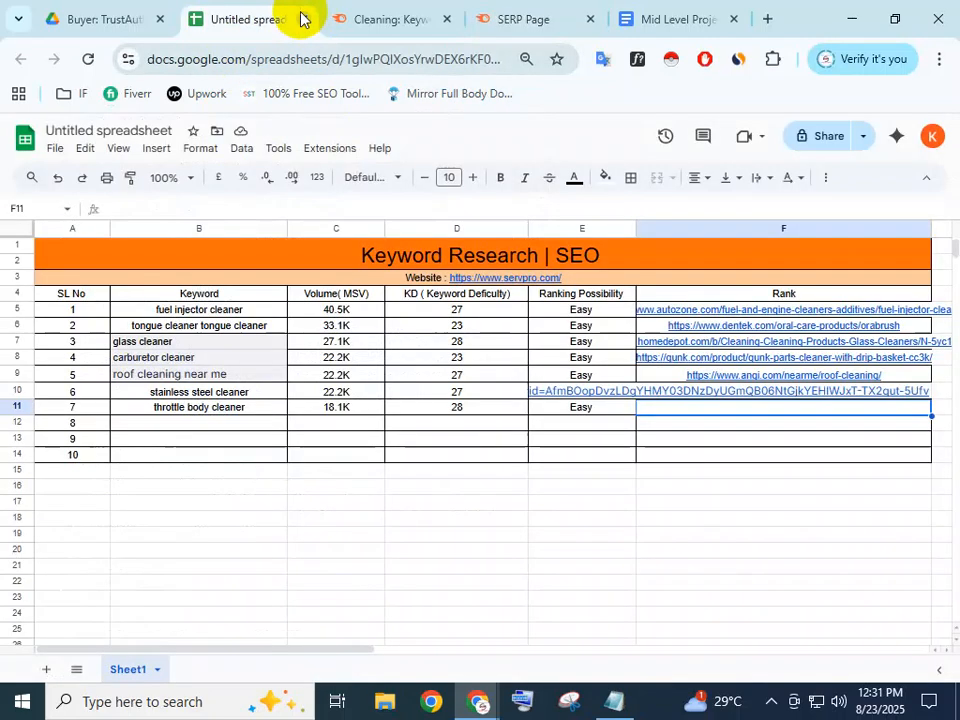
double_click(692, 407)
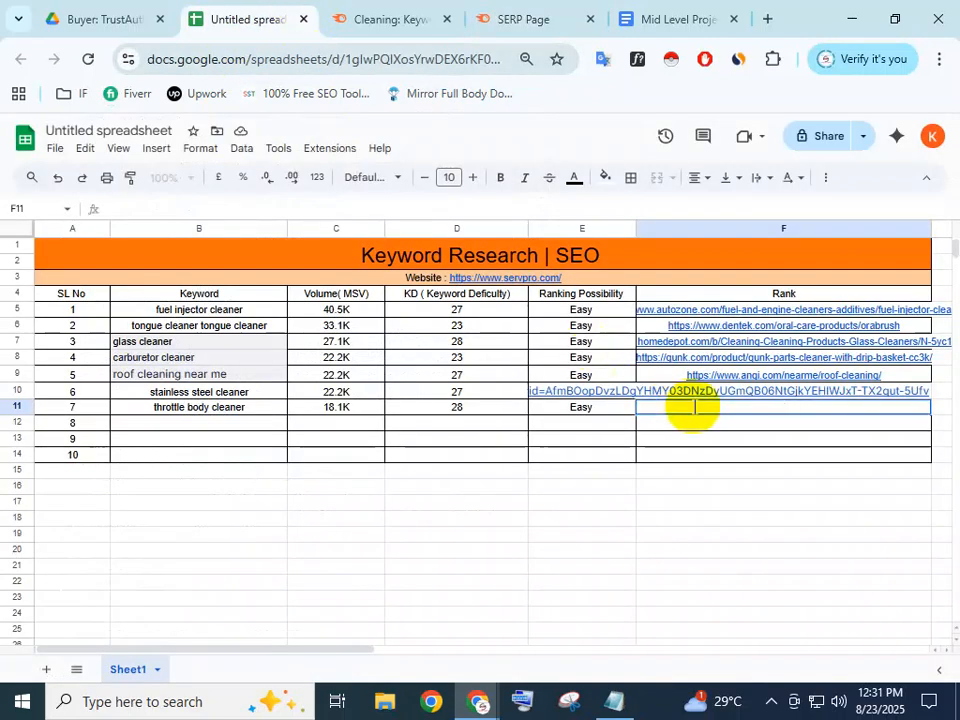
key(ctrl+v)
click(720, 456)
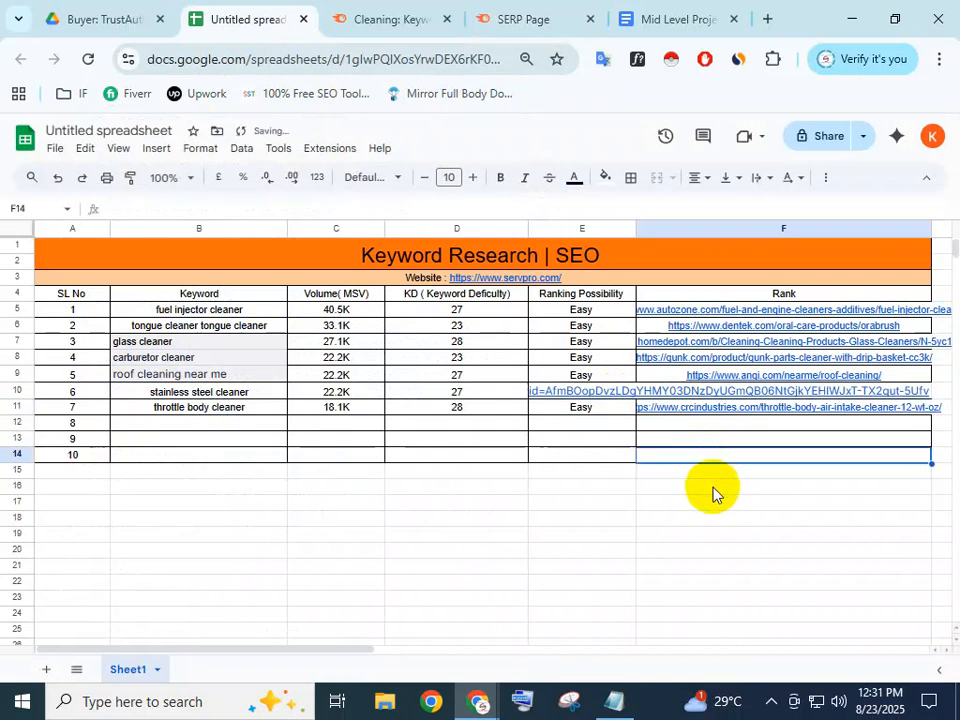
click(220, 426)
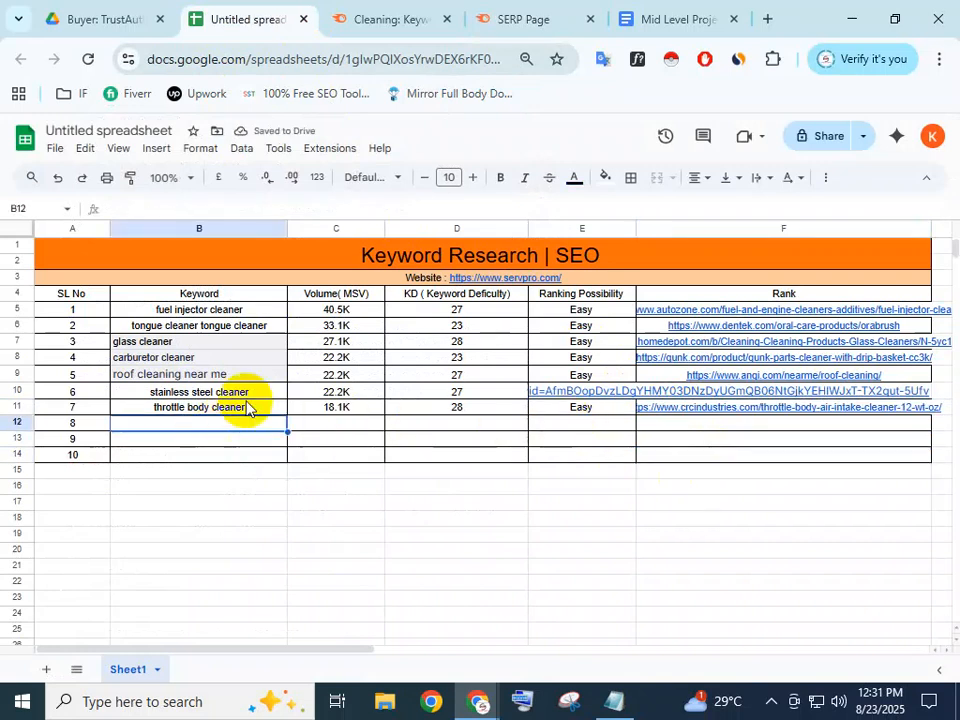
Copy 'best fuel injector cleaner' from Semrush into B12 as keyword 8
click(400, 8)
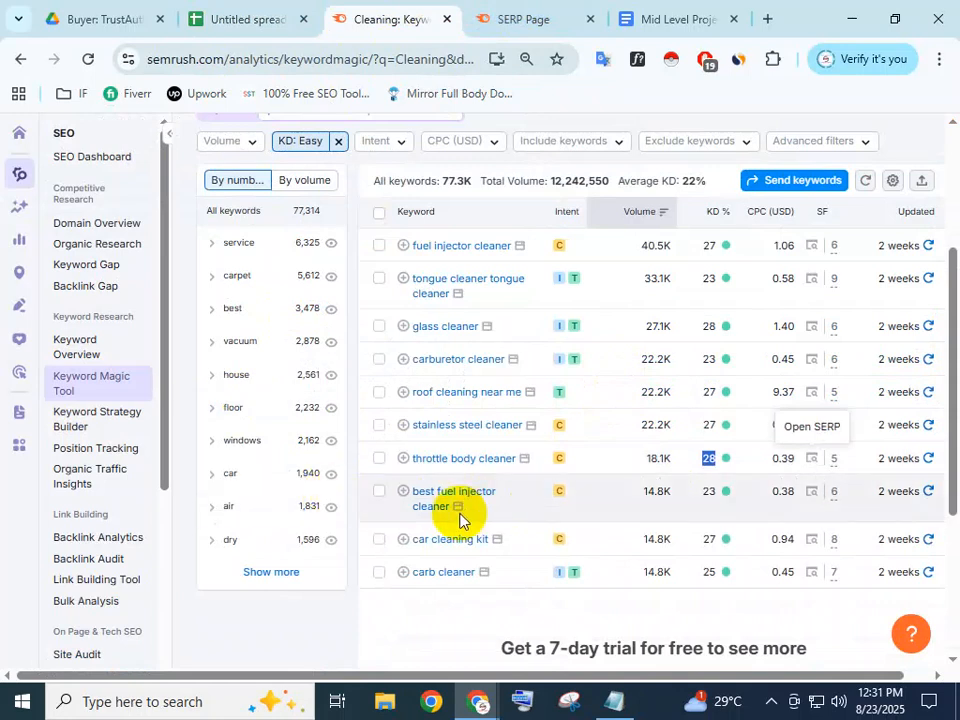
drag(452, 514, 416, 490)
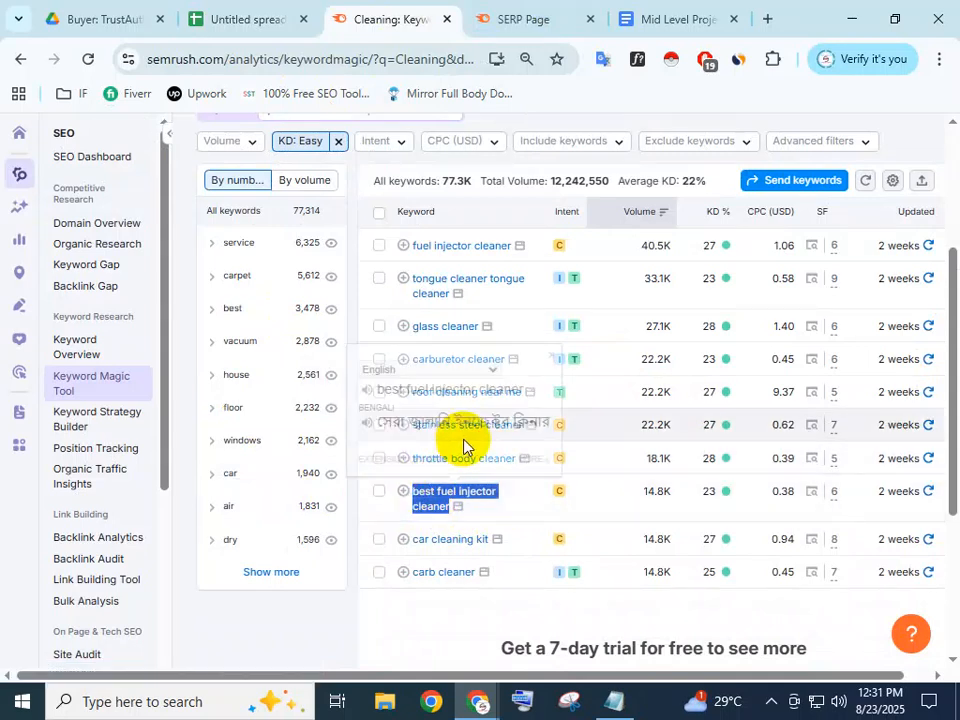
click(247, 10)
click(234, 426)
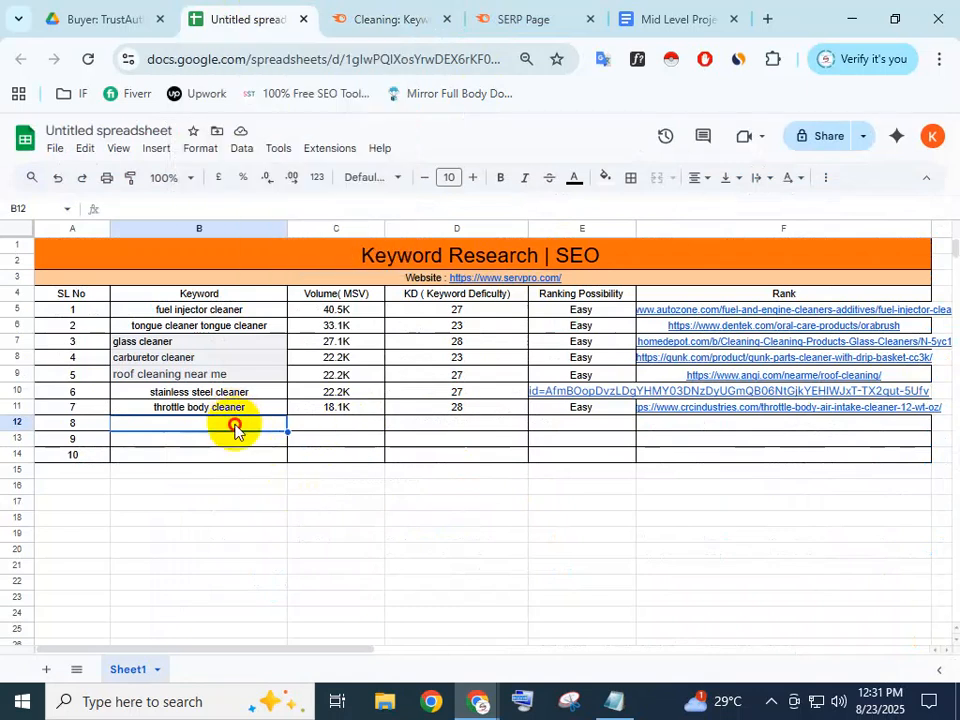
key(ctrl+v)
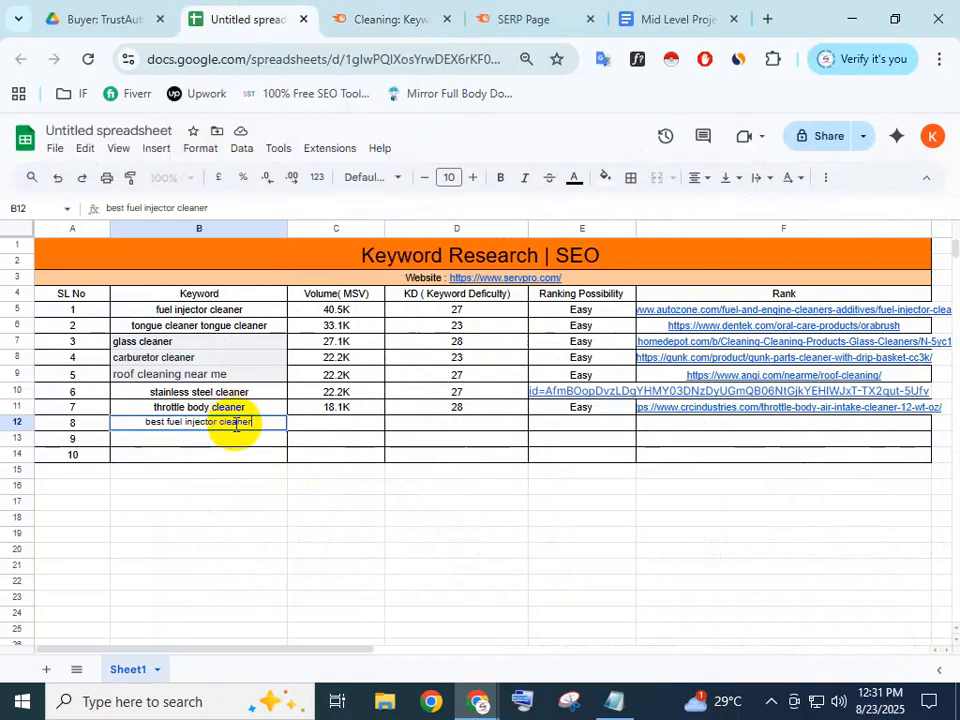
click(310, 437)
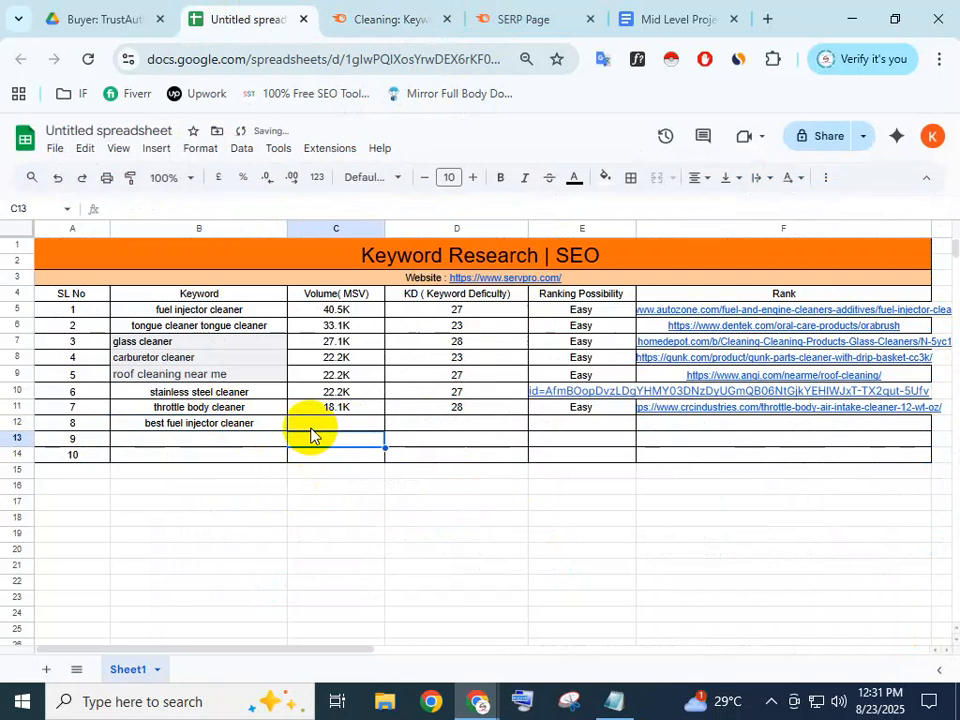
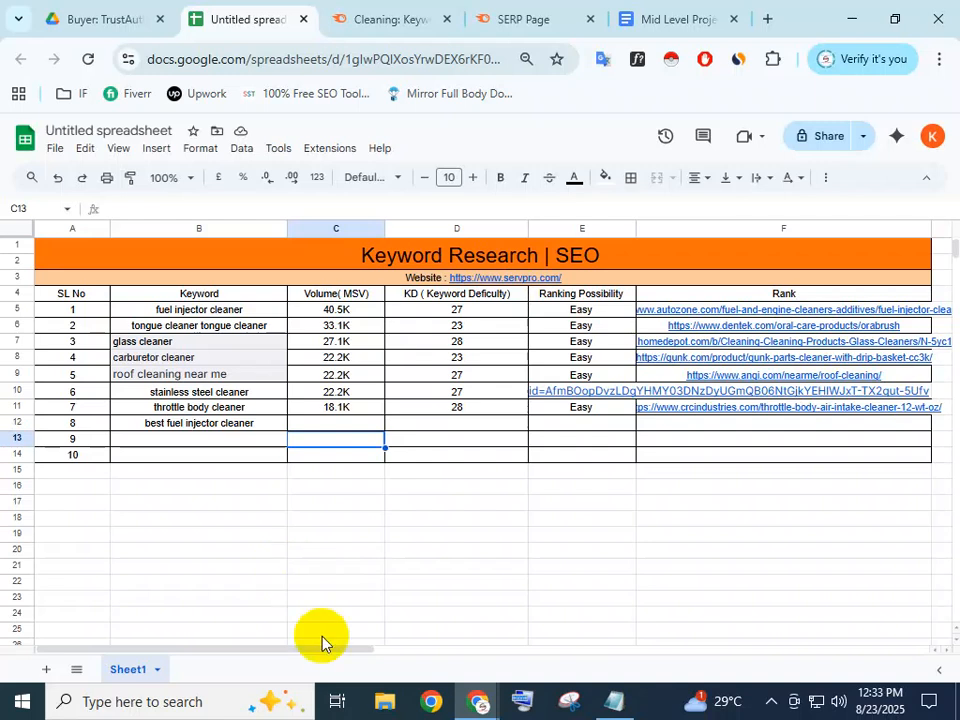
Re-paste 'best fuel injector cleaner' and clear the stray duplicate from B13
click(235, 442)
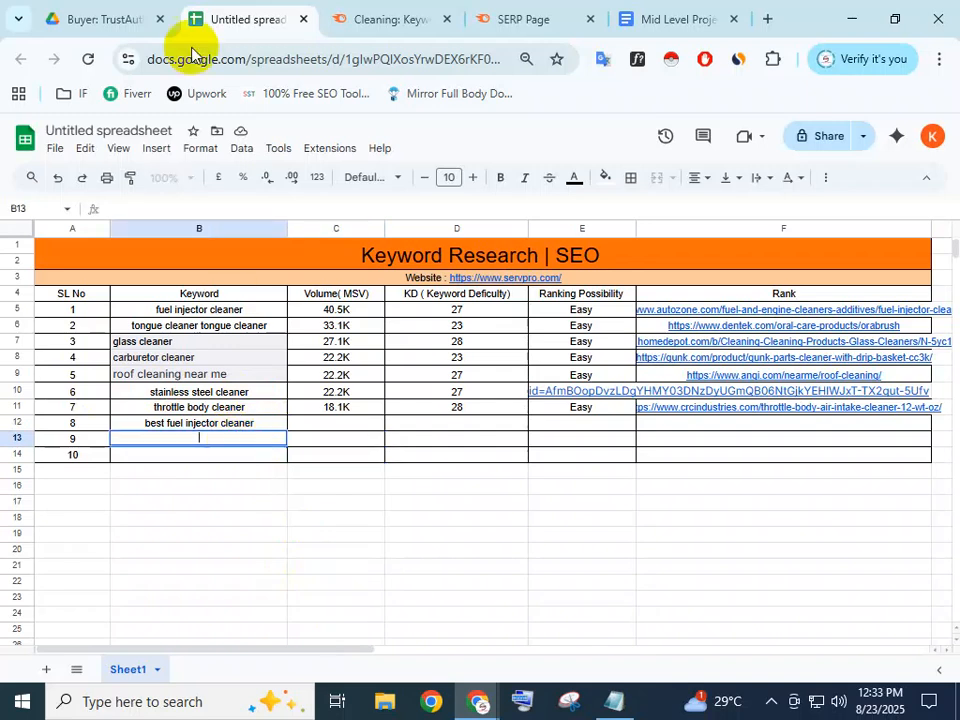
click(406, 8)
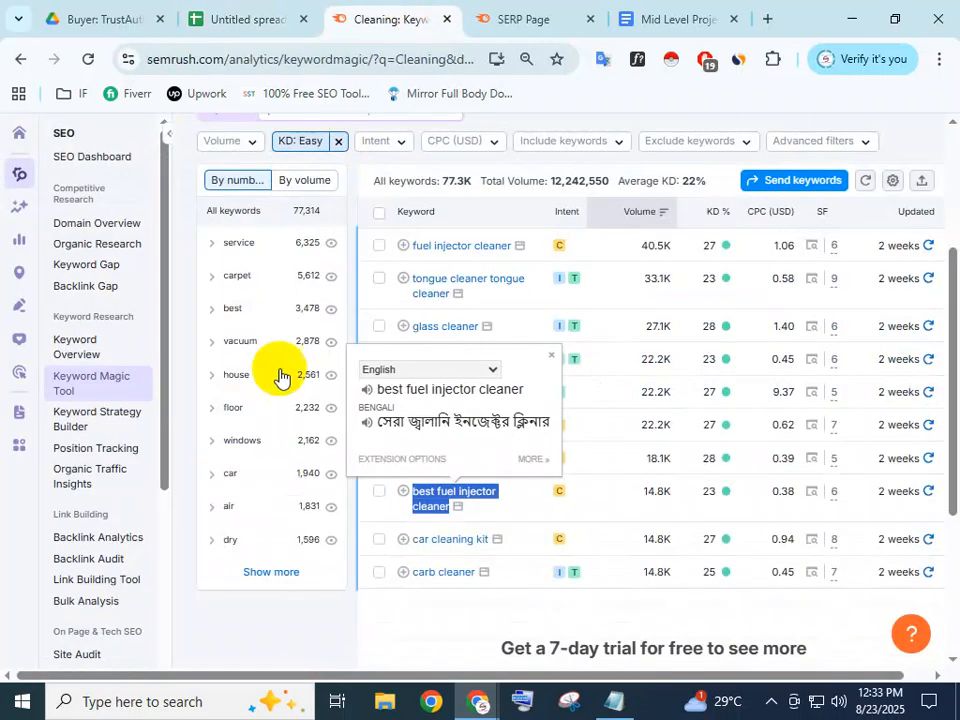
double_click(656, 491)
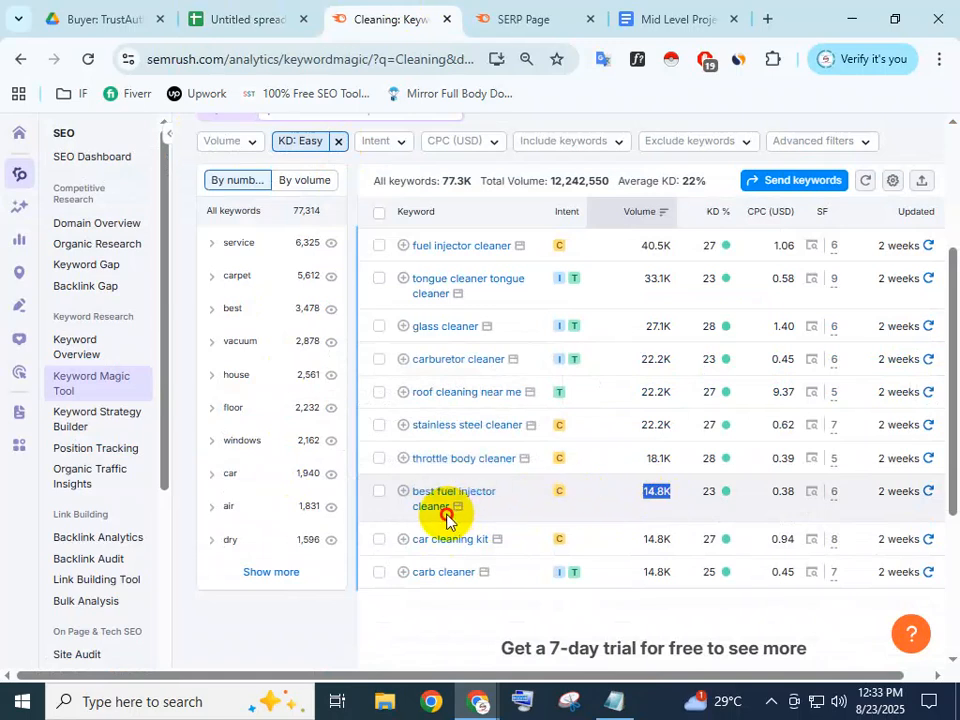
drag(448, 506, 415, 492)
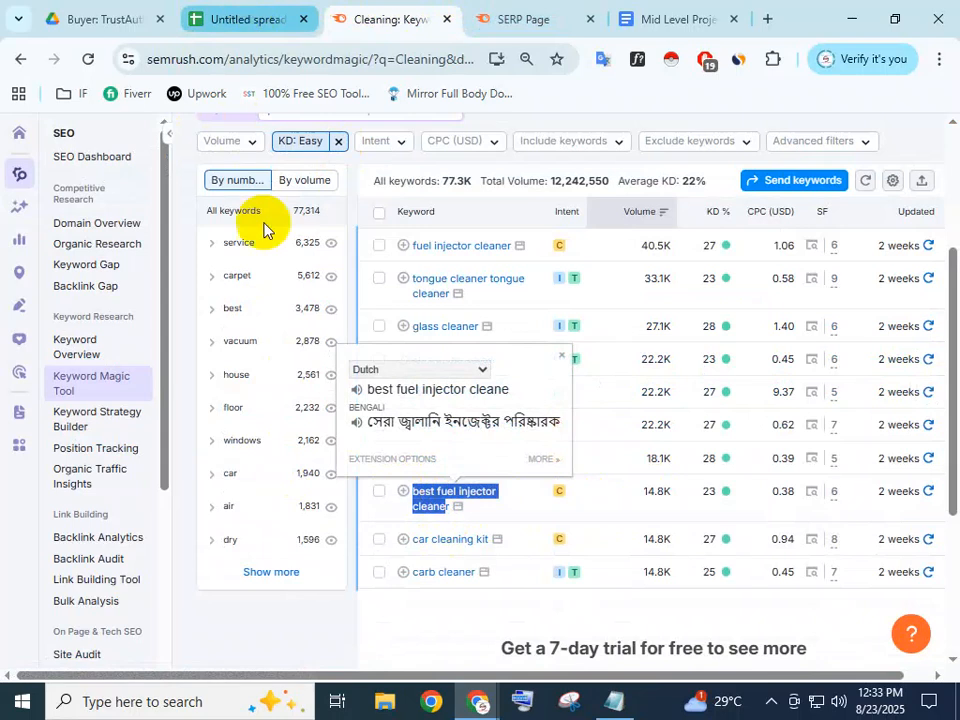
key(ctrl+shift+Tab)
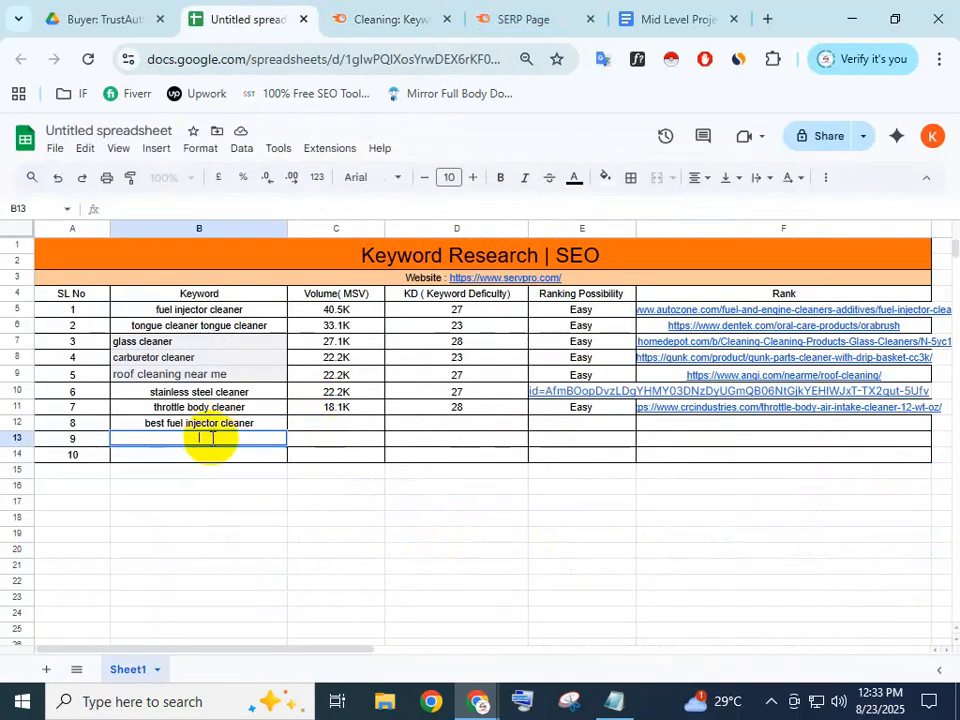
text(best fuel injector cleane)
click(352, 438)
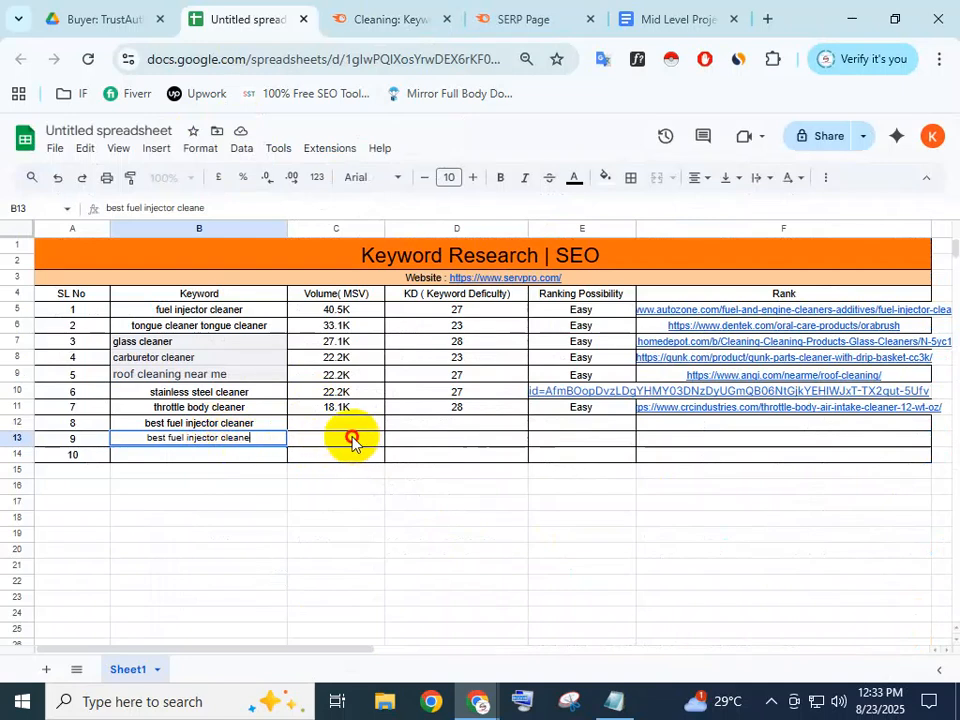
double_click(253, 440)
drag(255, 440, 118, 431)
key(ctrl+c)
key(BackSpace)
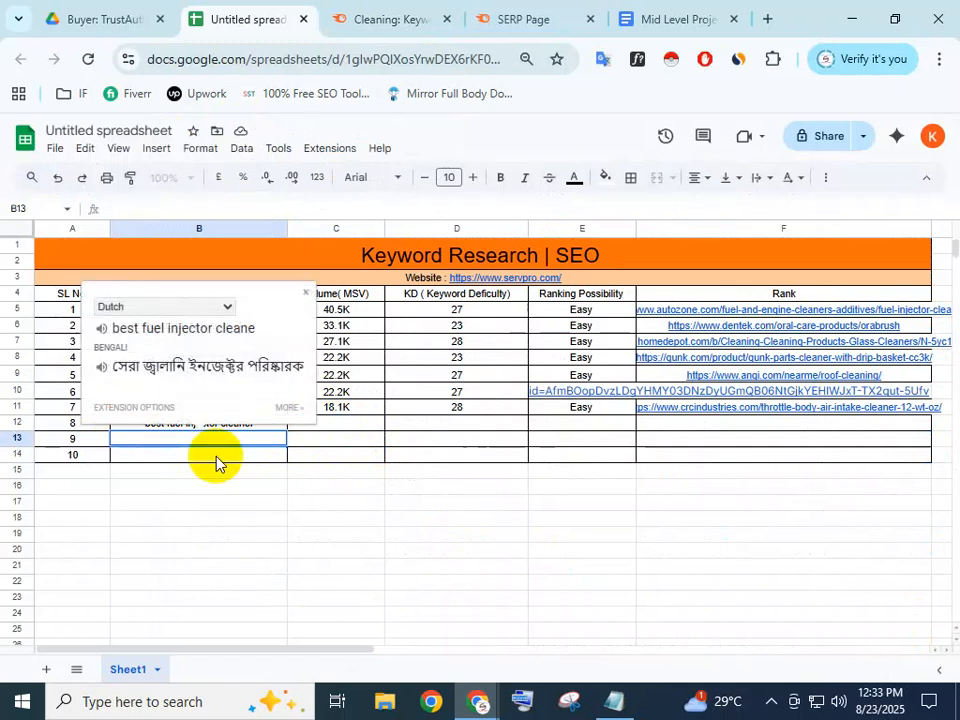
Attempt the 14.8K volume paste into C12, removing the wrong text and a translation popup
click(357, 425)
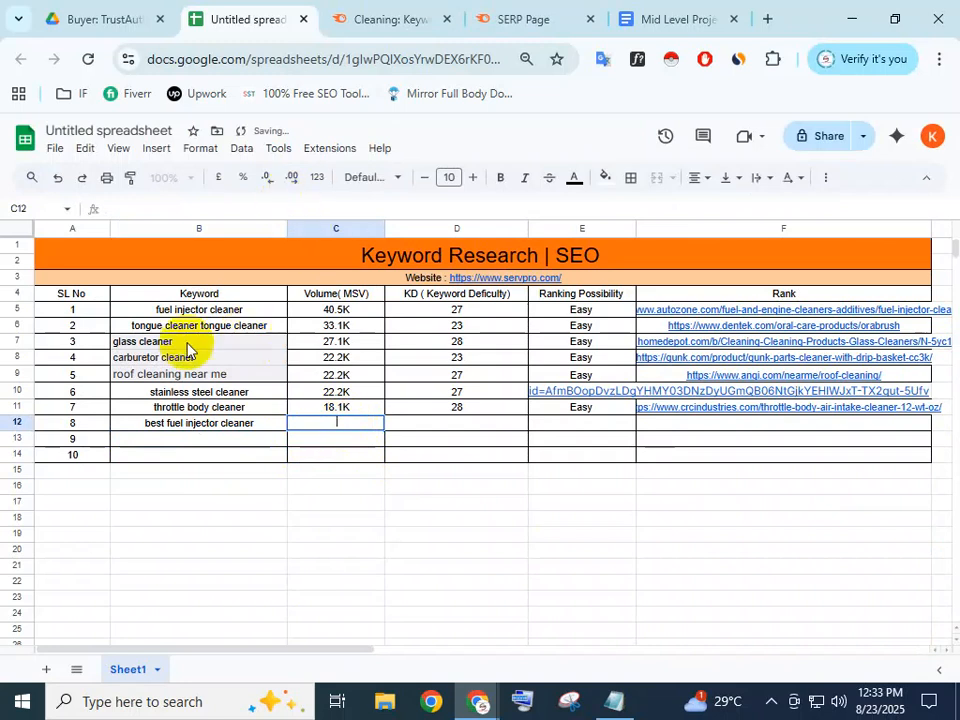
click(370, 18)
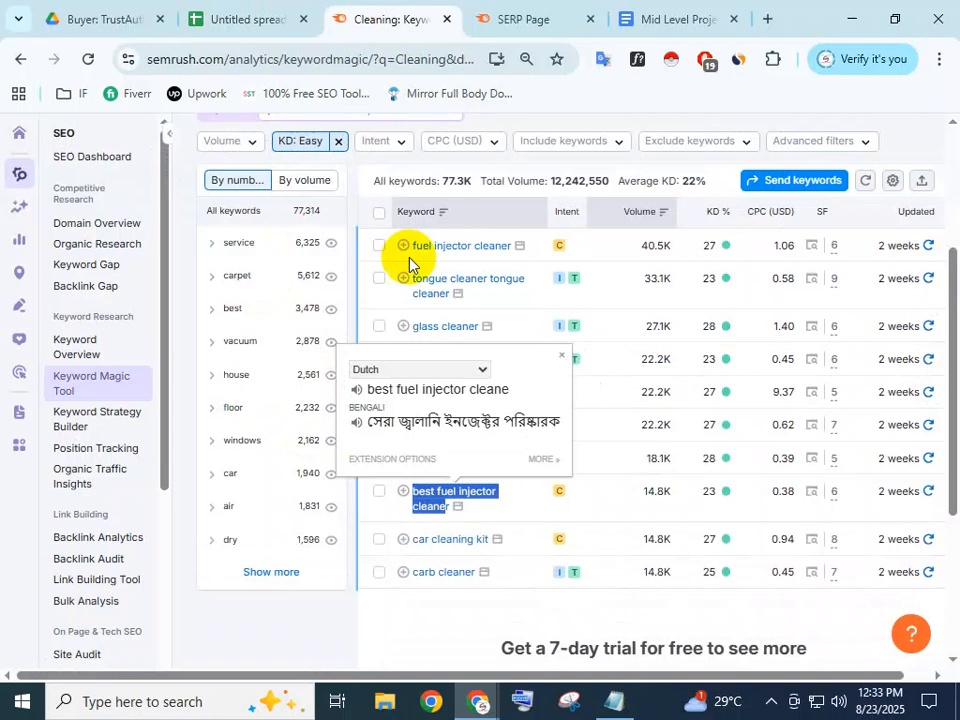
double_click(656, 490)
click(270, 18)
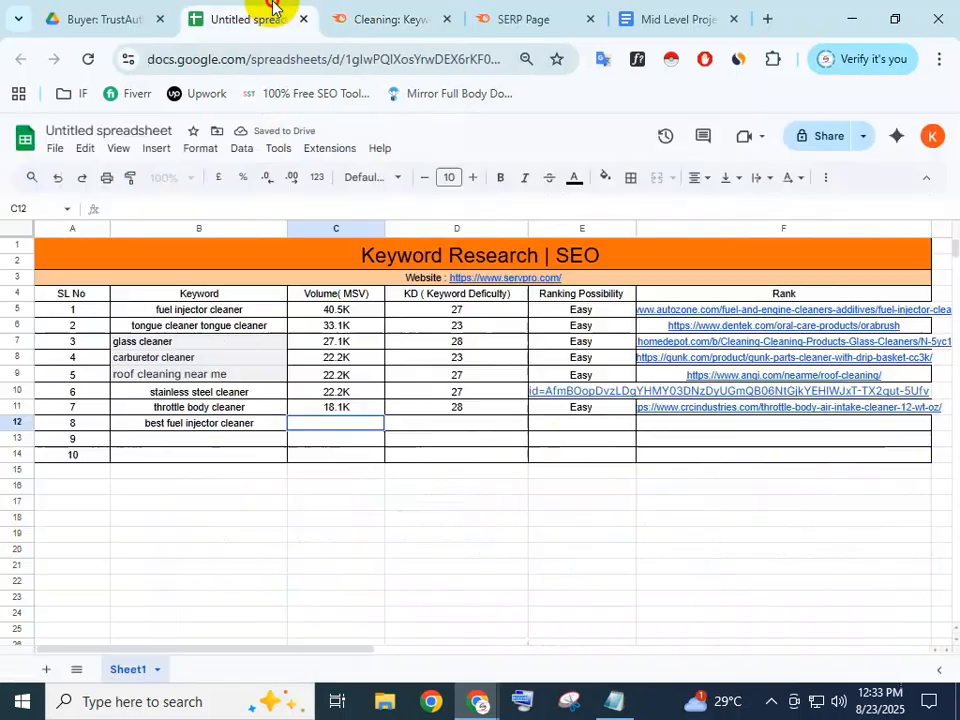
double_click(332, 420)
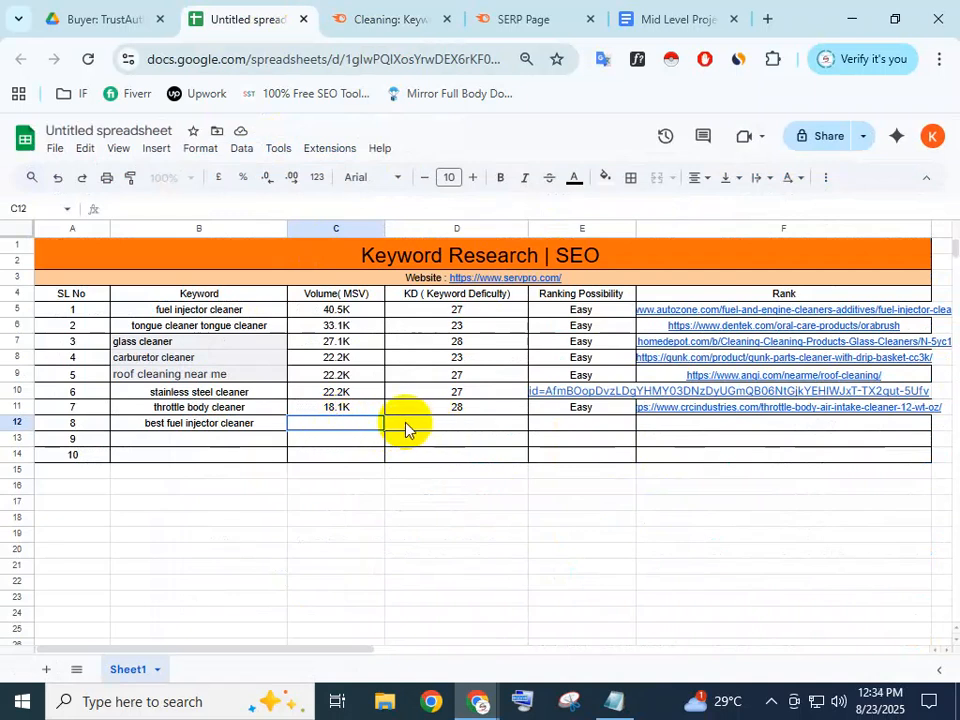
key(ctrl+v)
drag(372, 421, 248, 423)
click(311, 519)
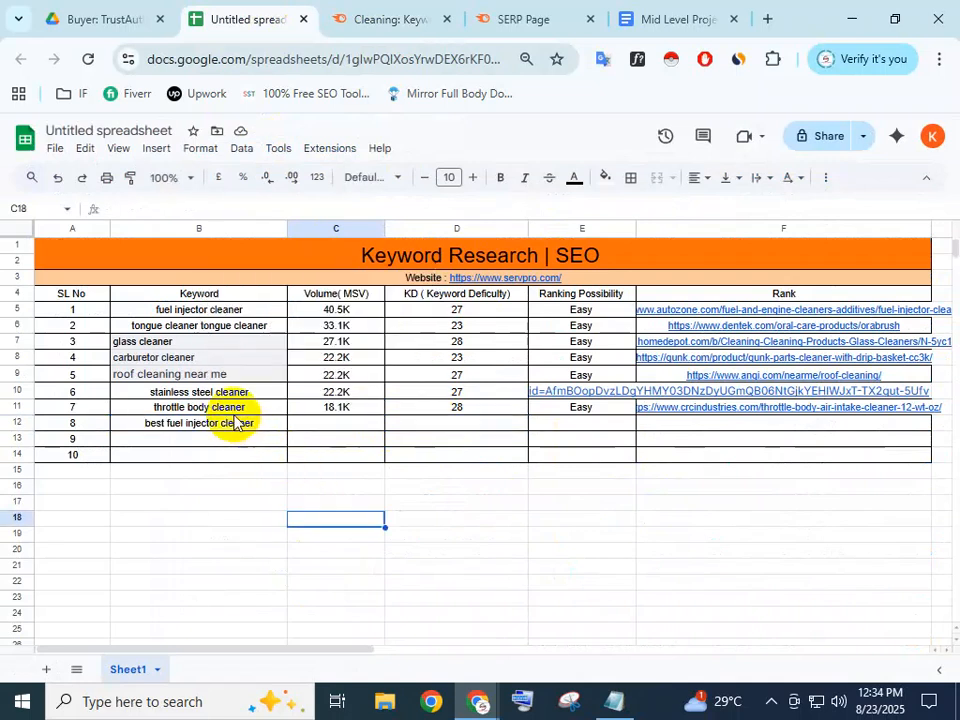
click(342, 424)
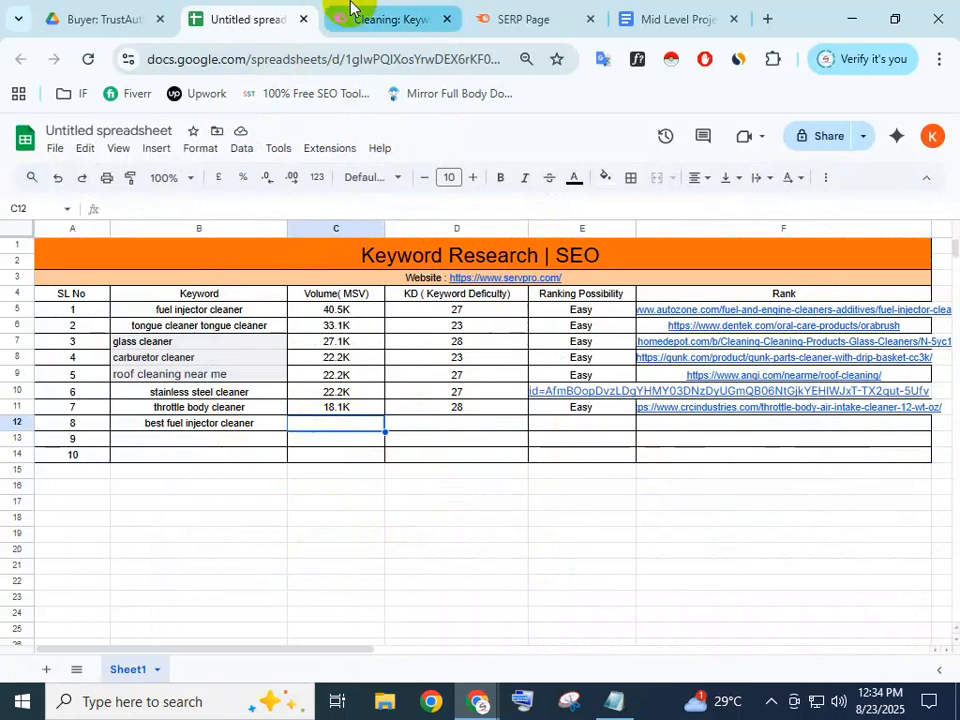
Enter keyword difficulty 23 in D12 for best fuel injector cleaner
click(352, 18)
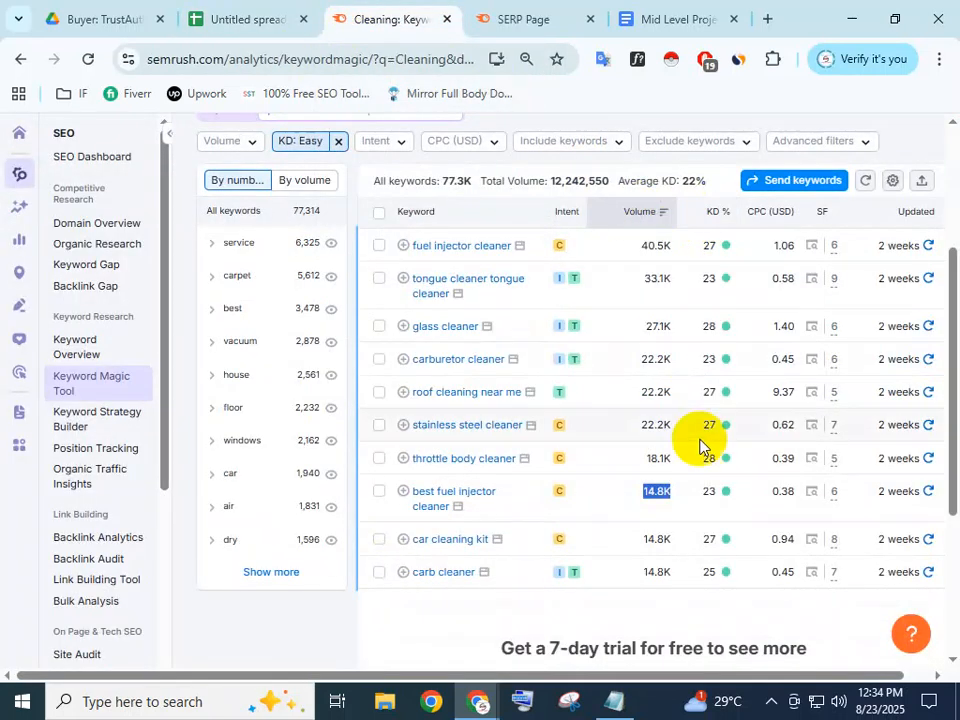
double_click(709, 493)
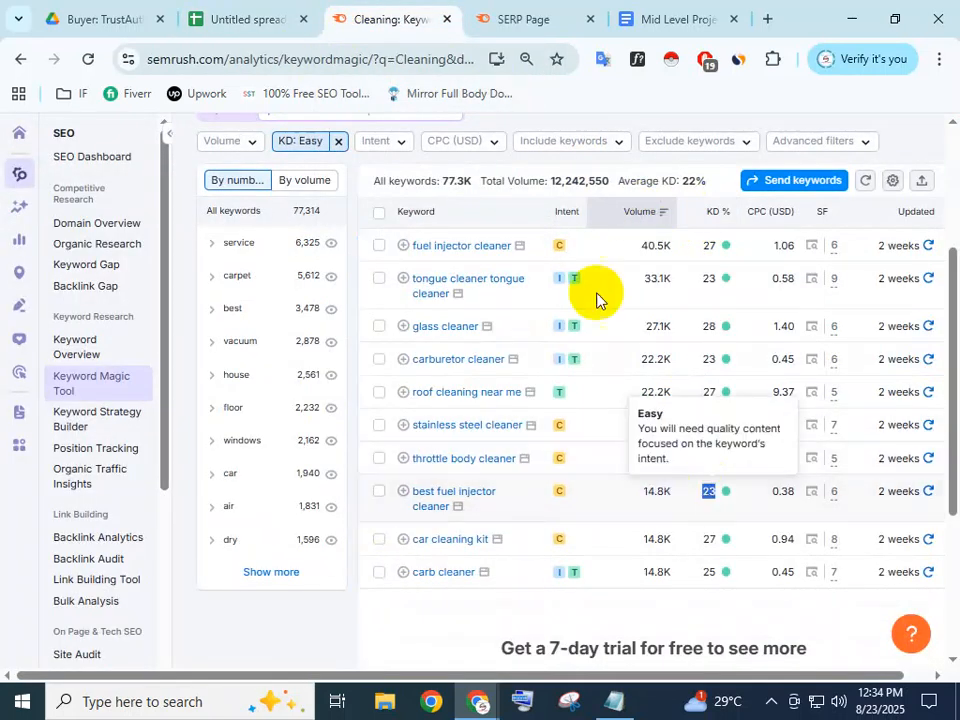
click(290, 12)
double_click(446, 432)
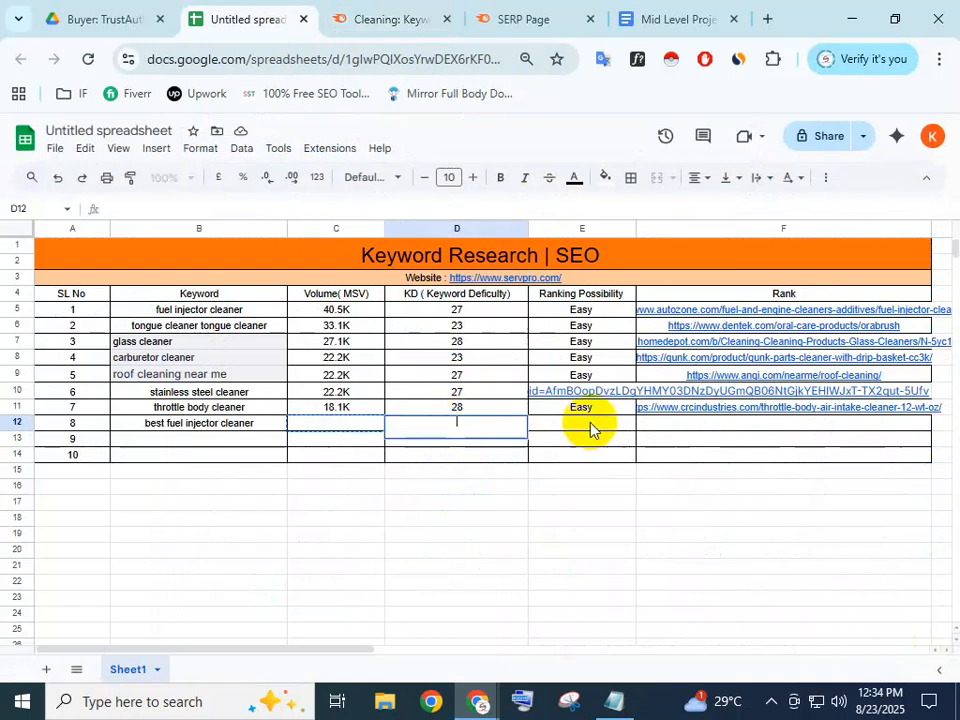
click(489, 457)
click(476, 427)
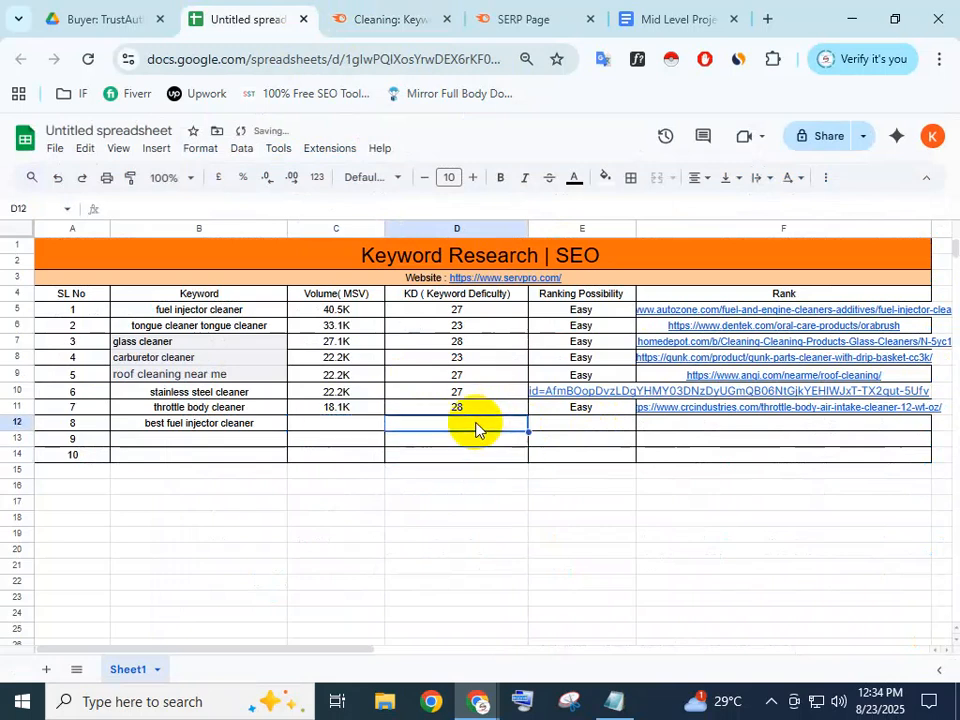
click(387, 8)
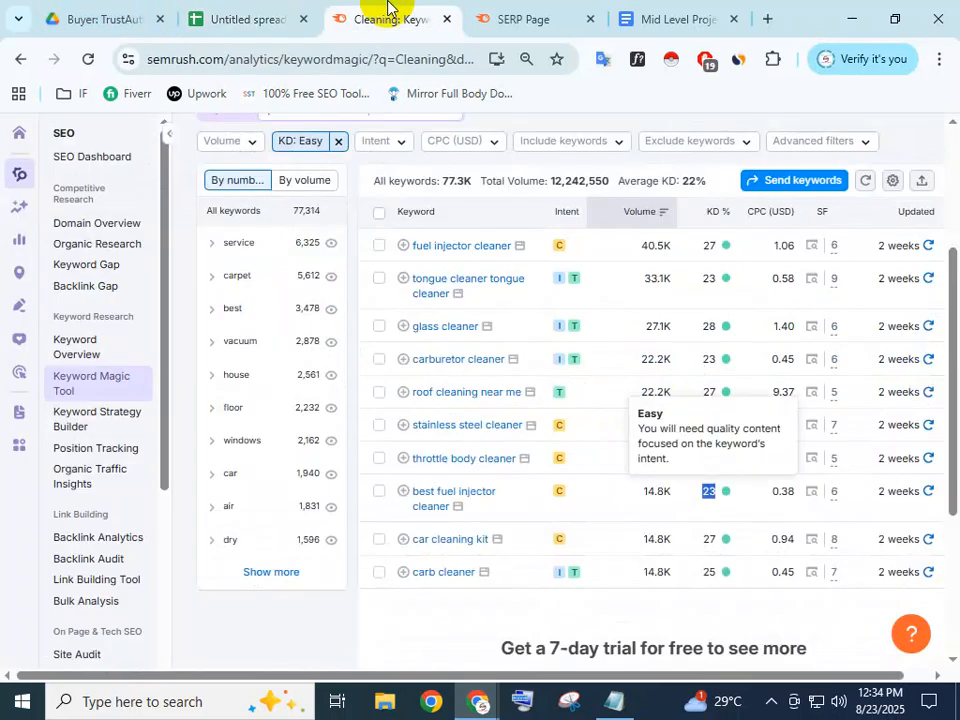
click(279, 12)
double_click(455, 424)
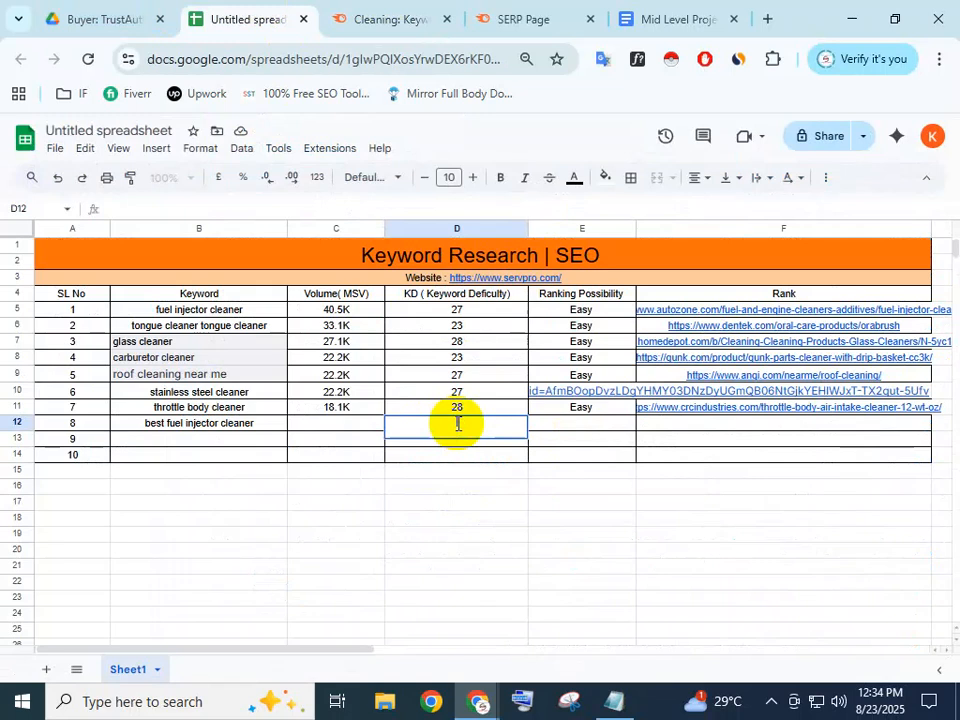
text(23)
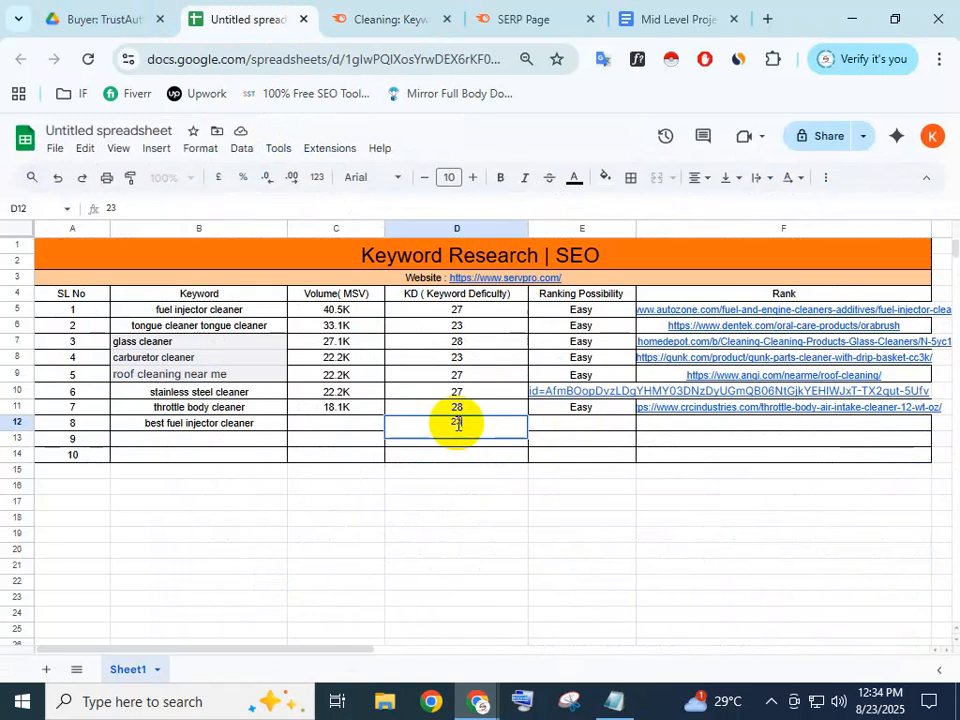
click(590, 428)
Copy the 14.8K volume from Semrush into C12
click(322, 430)
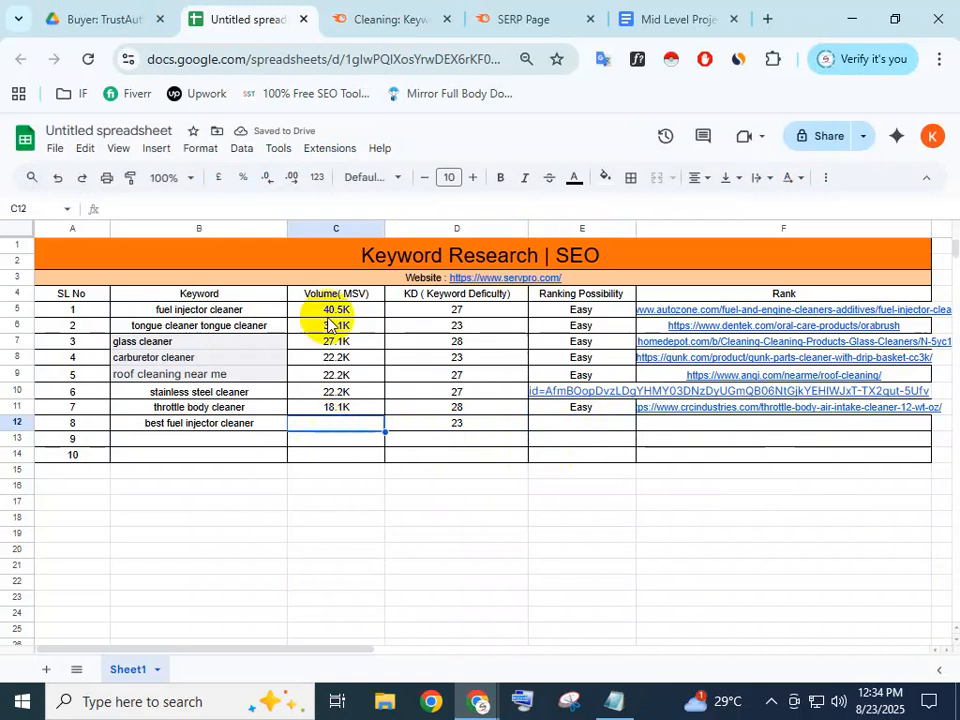
click(355, 16)
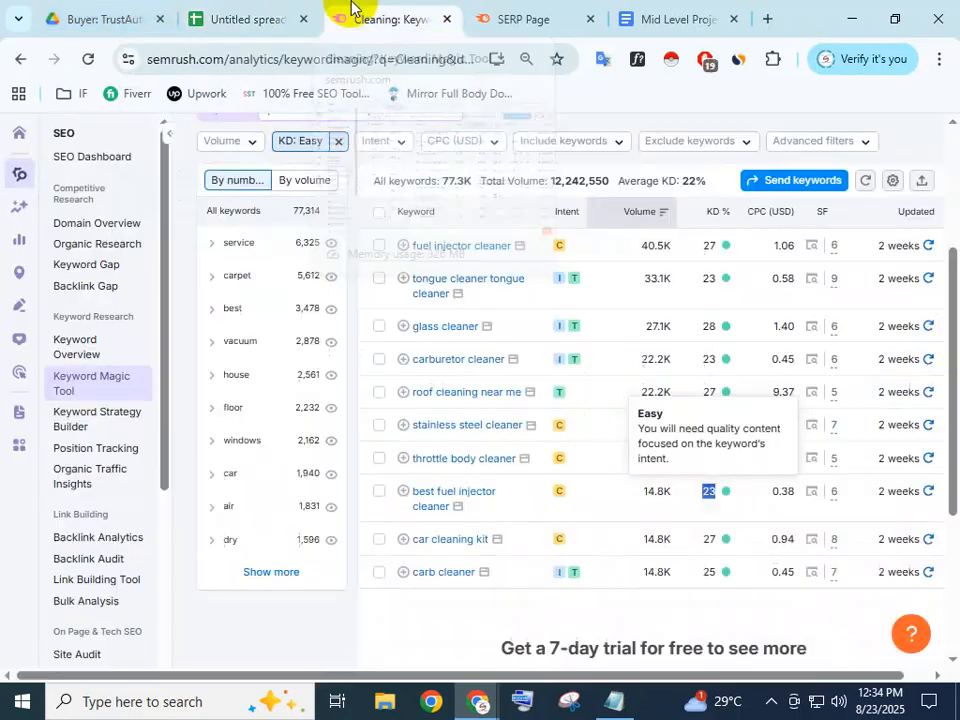
double_click(655, 491)
key(ctrl+c)
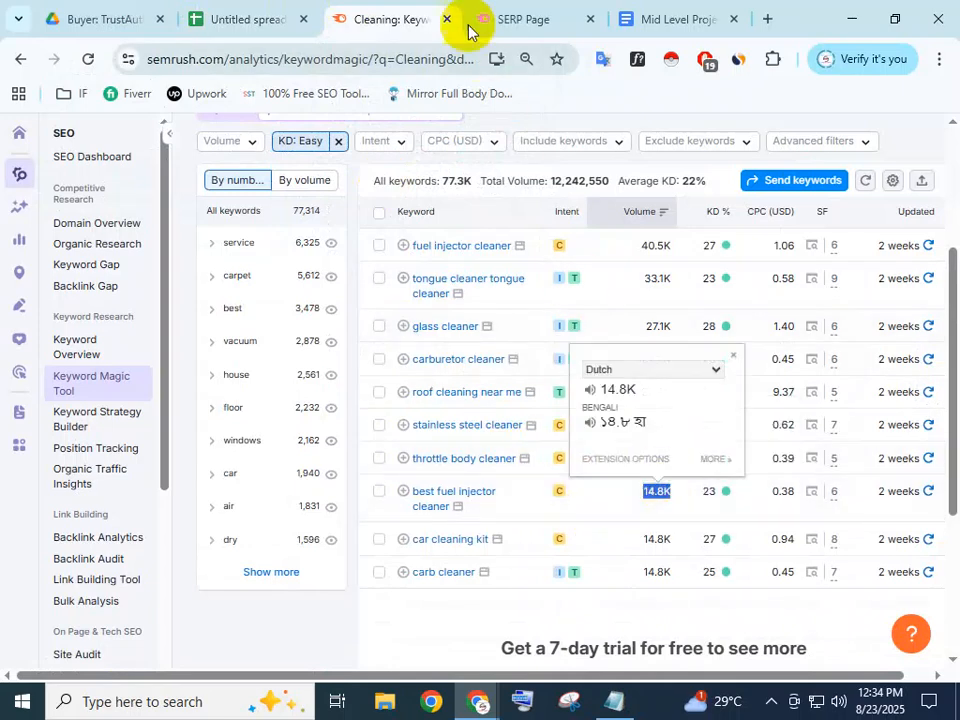
click(272, 14)
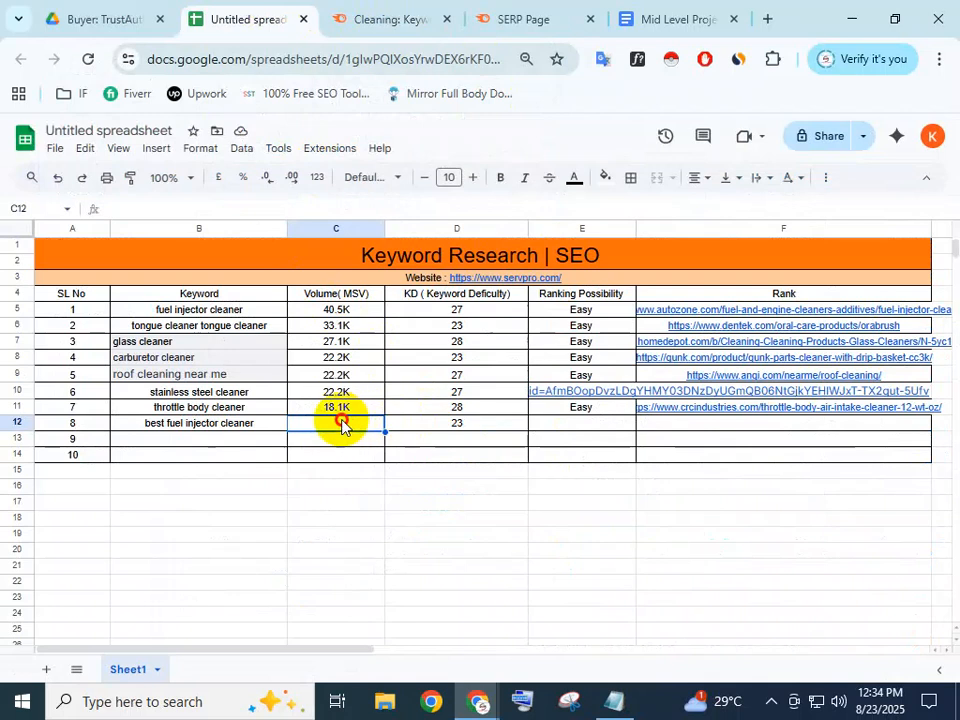
key(ctrl+v)
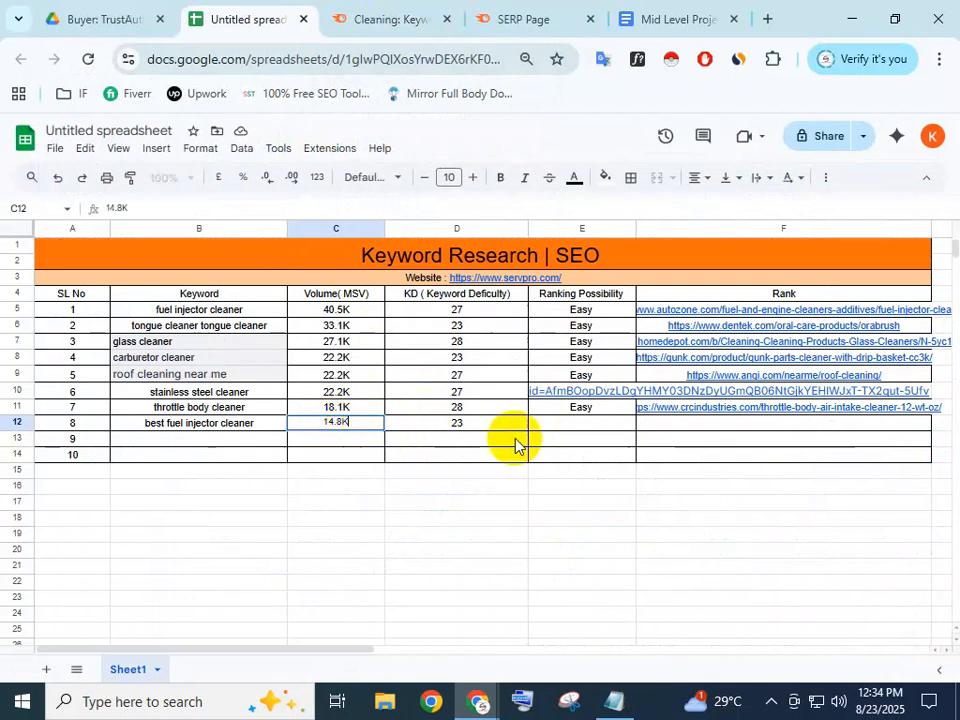
click(562, 426)
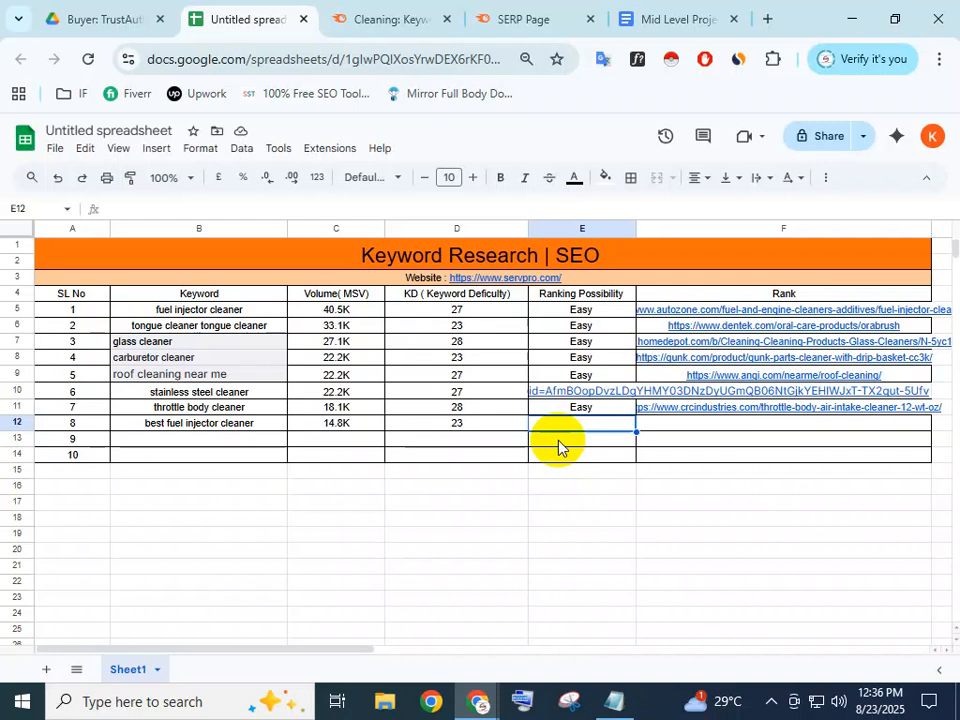
click(190, 427)
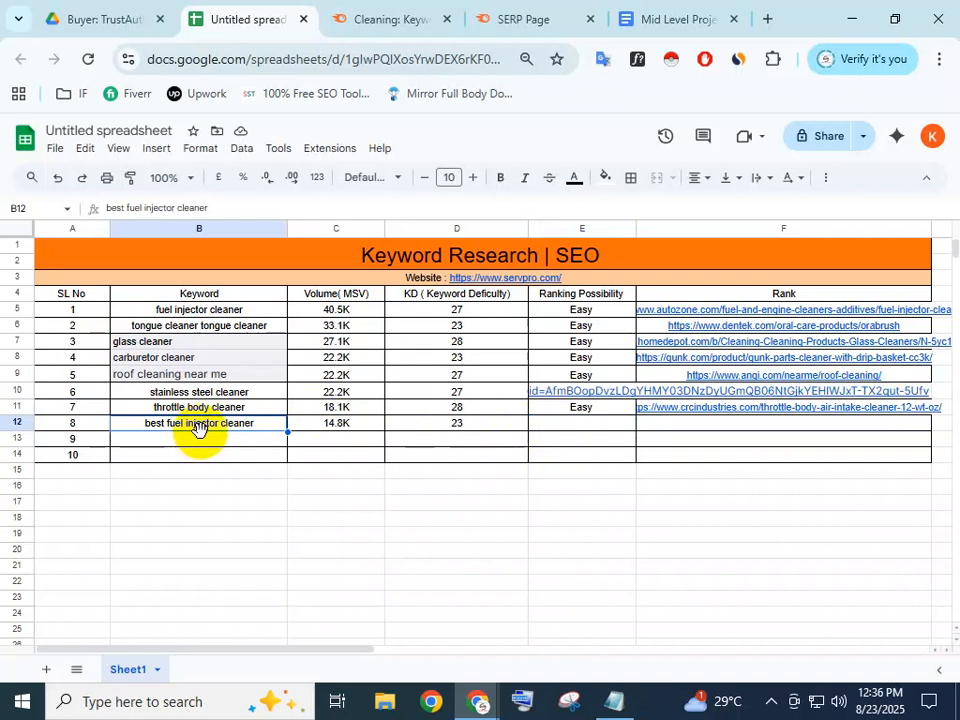
Select the empty row-9 keyword cell and dismiss Semrush's translation popup over the easy cleaning keywords
click(207, 441)
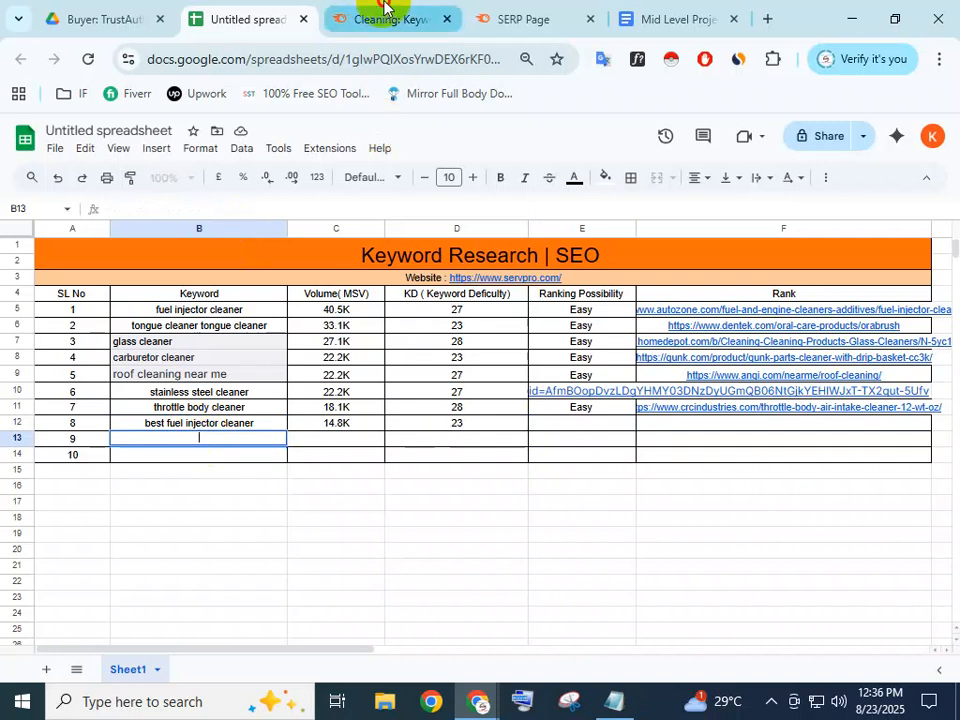
click(375, 17)
click(639, 497)
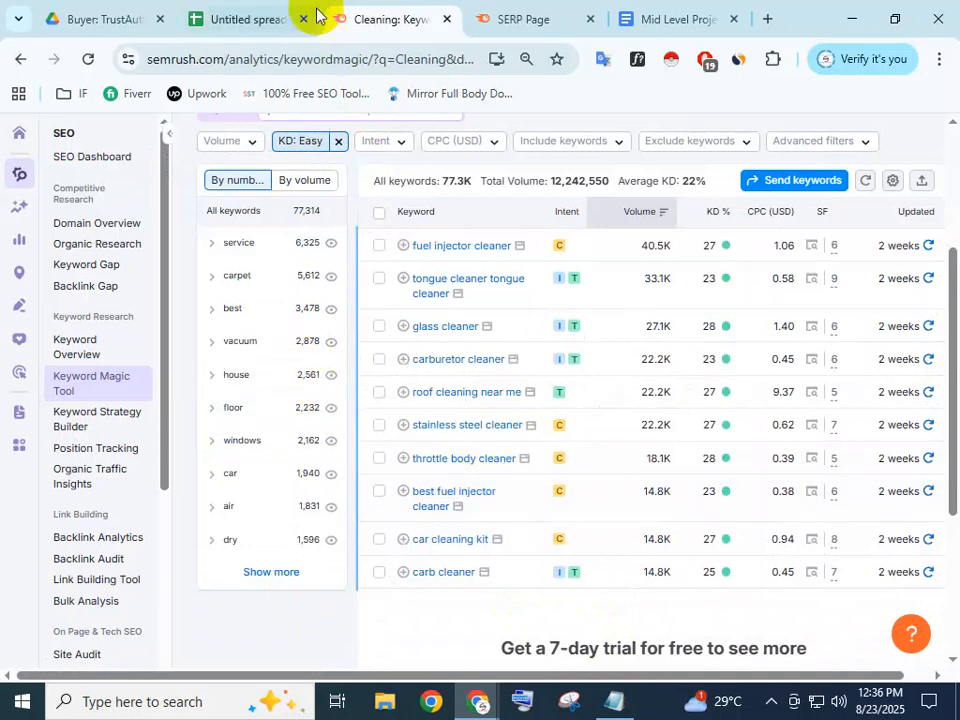
click(246, 13)
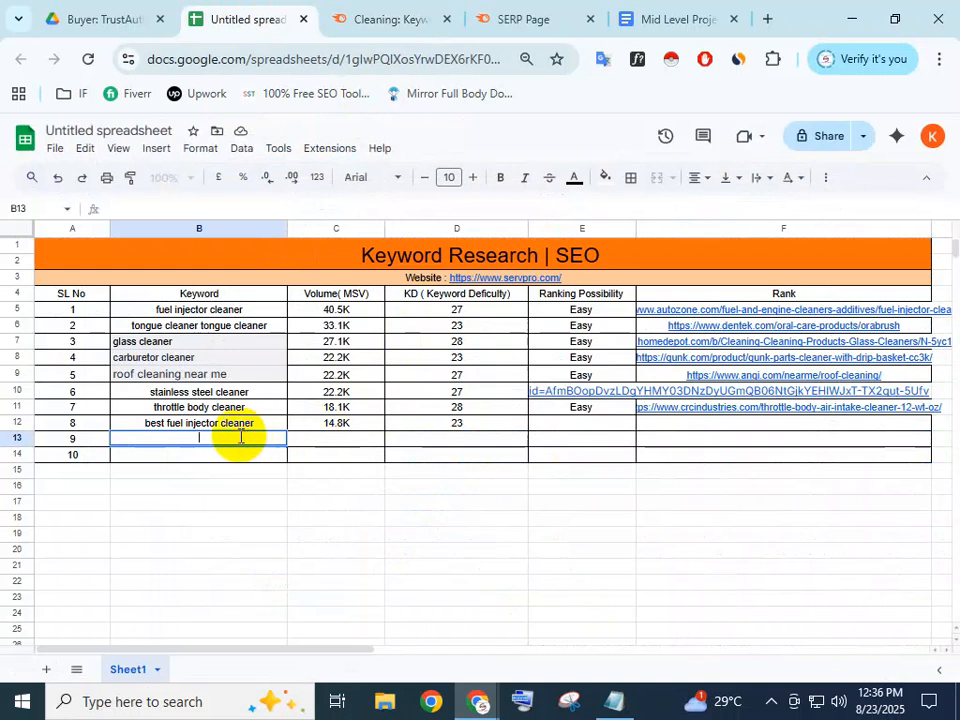
click(364, 17)
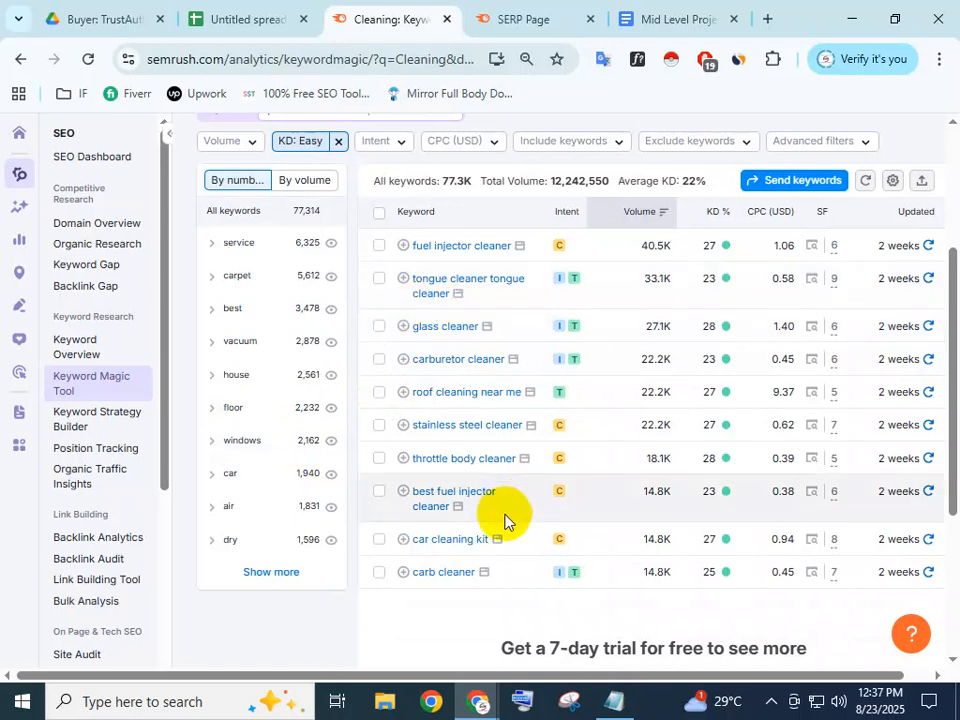
Copy 'car cleaning kit' into B13 and its 14.8K volume into C13
drag(486, 545, 403, 525)
key(ctrl+c)
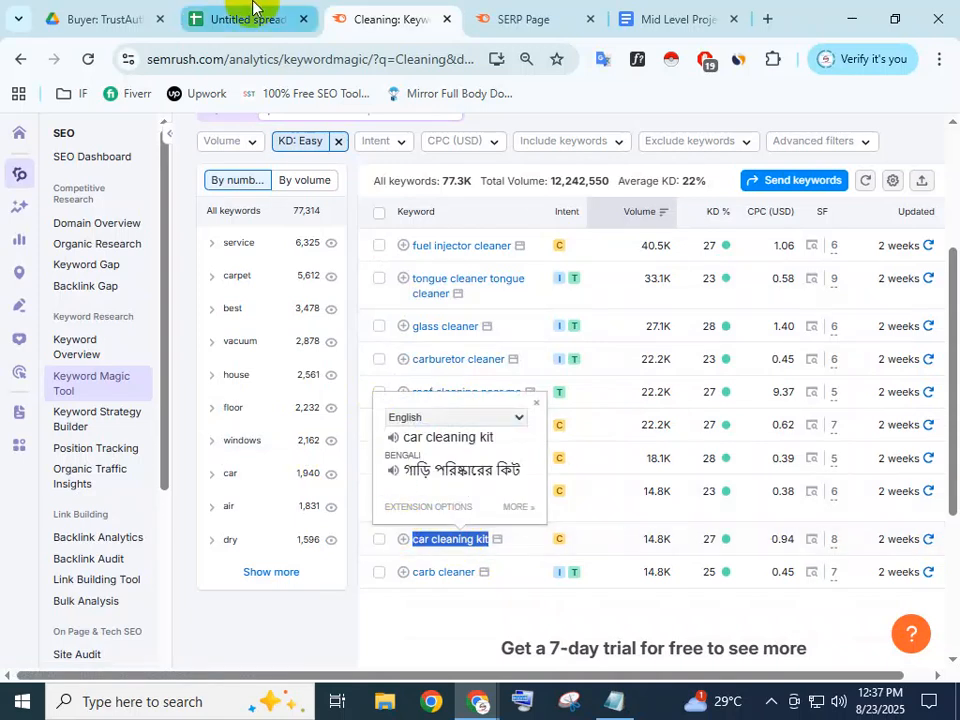
click(250, 16)
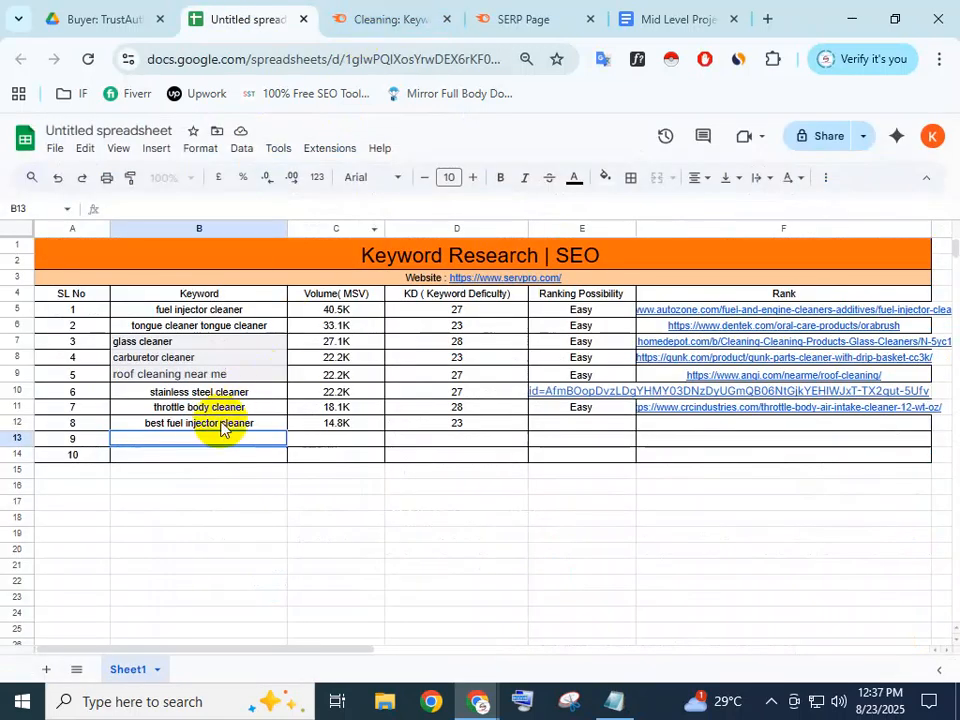
key(ctrl+v)
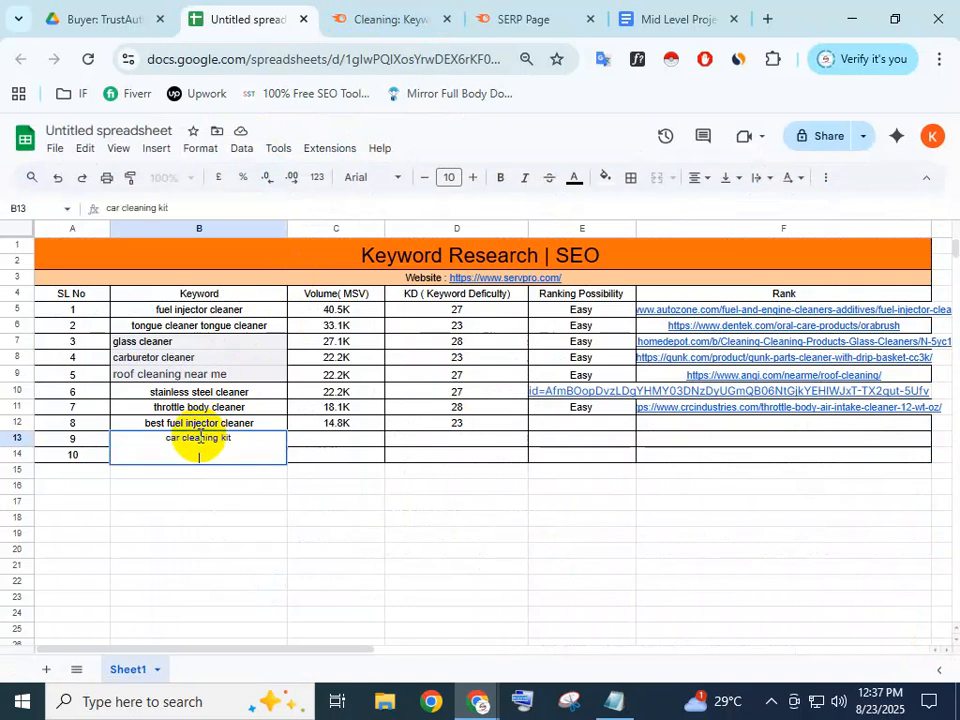
click(315, 450)
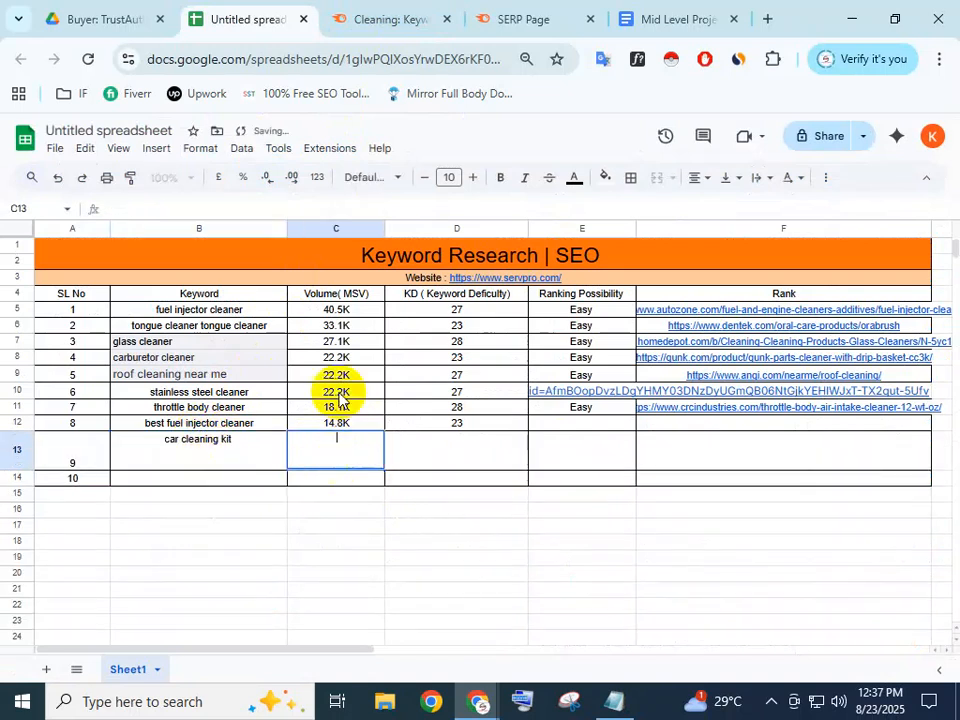
click(380, 18)
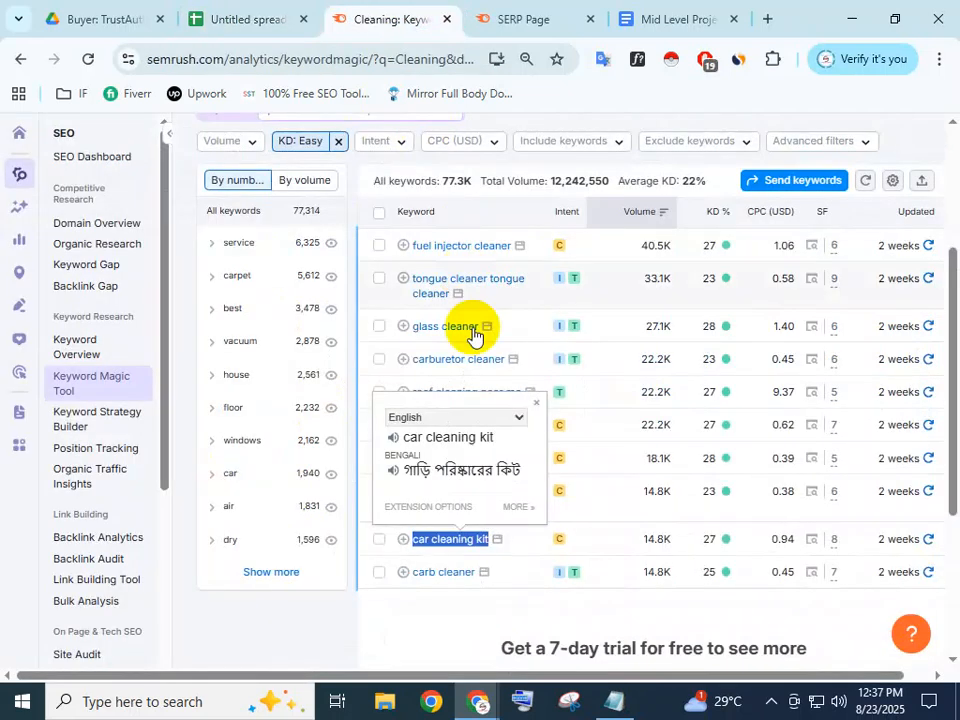
double_click(656, 538)
key(ctrl+c)
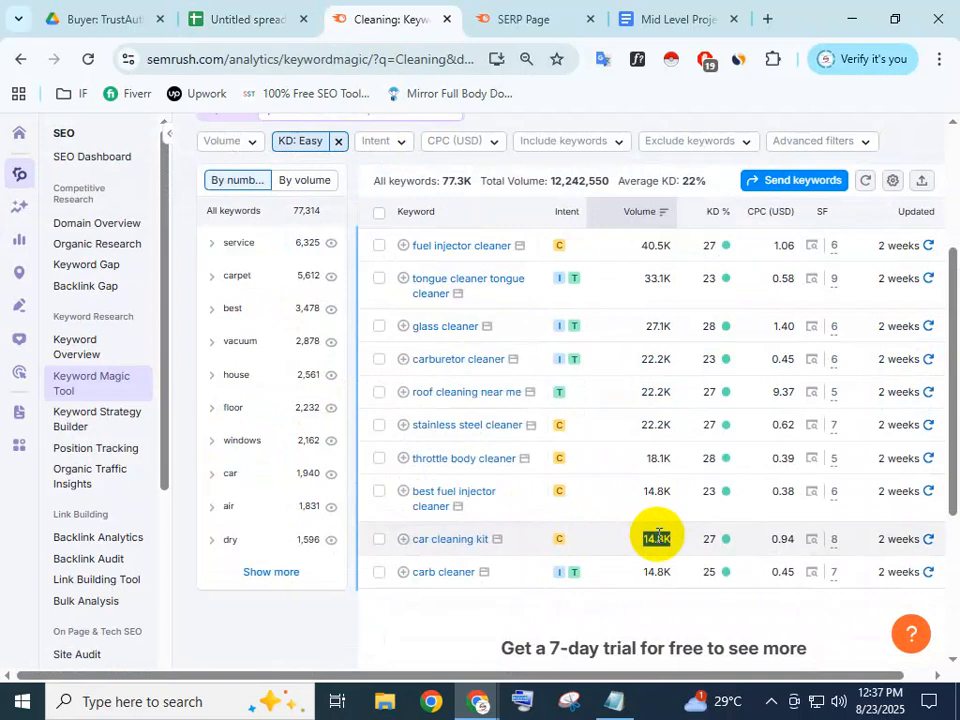
click(225, 18)
double_click(349, 440)
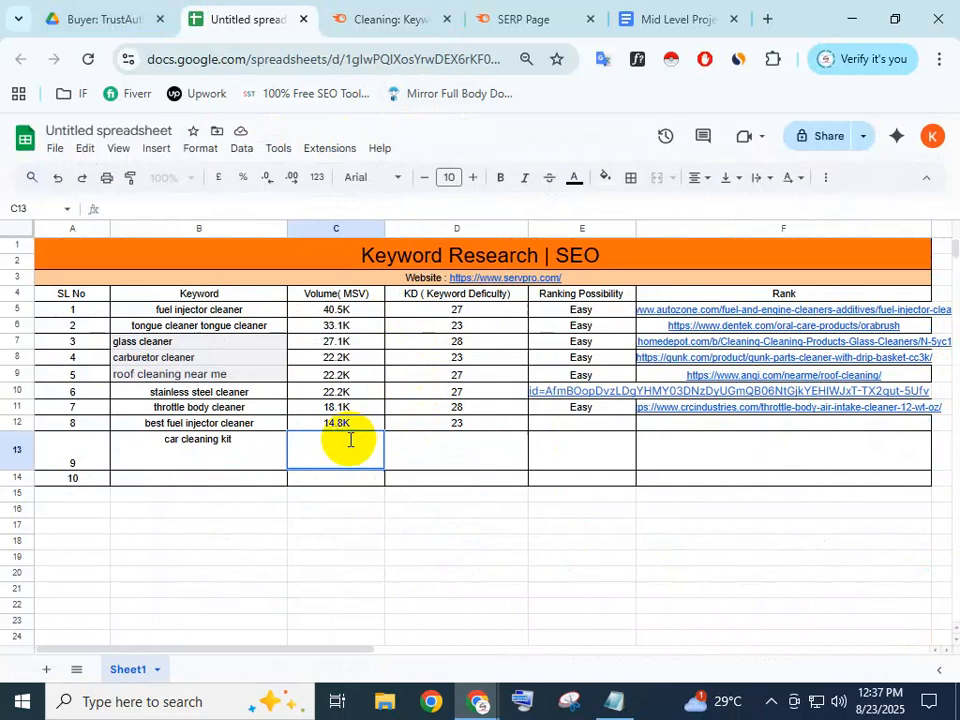
key(ctrl+v)
click(440, 437)
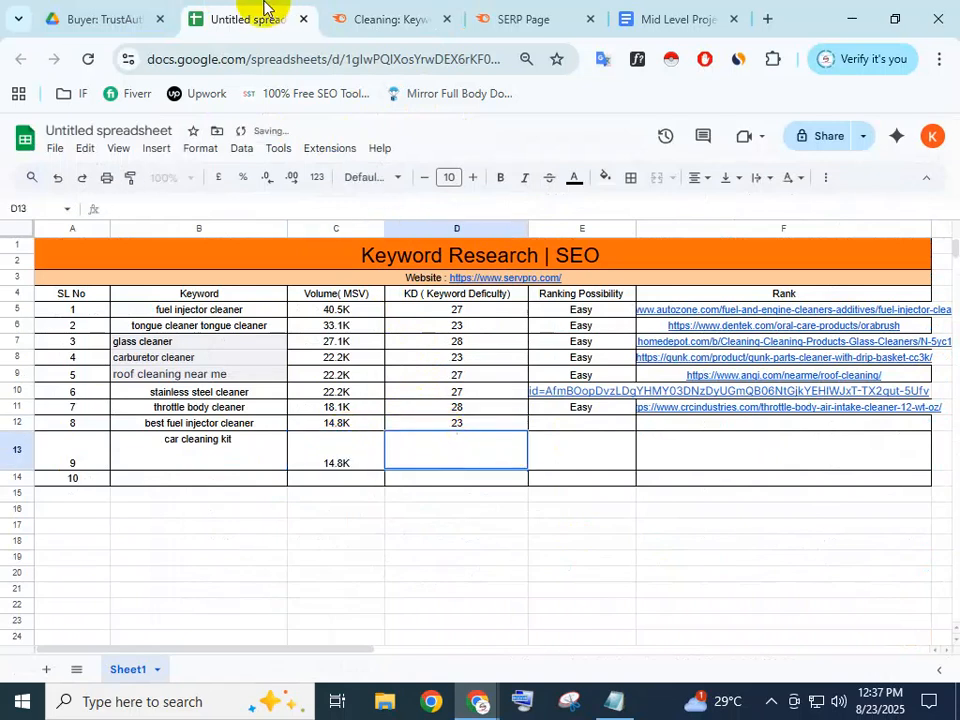
Paste KD 27 into D13 and copy Easy from E11 into E13
click(385, 18)
double_click(711, 540)
key(ctrl+c)
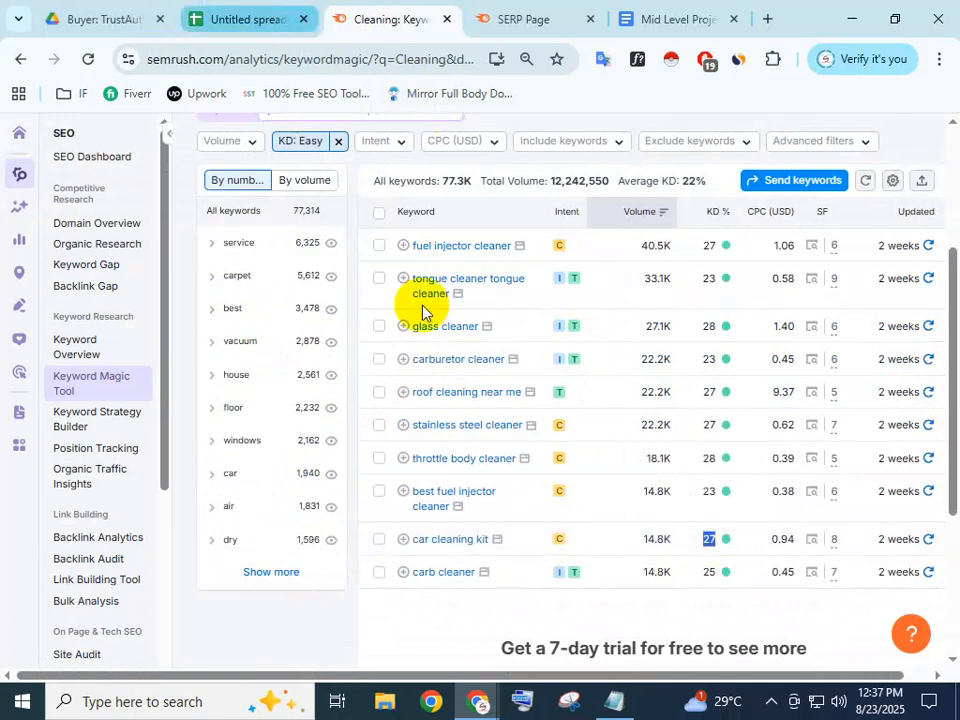
key(ctrl+shift+Tab)
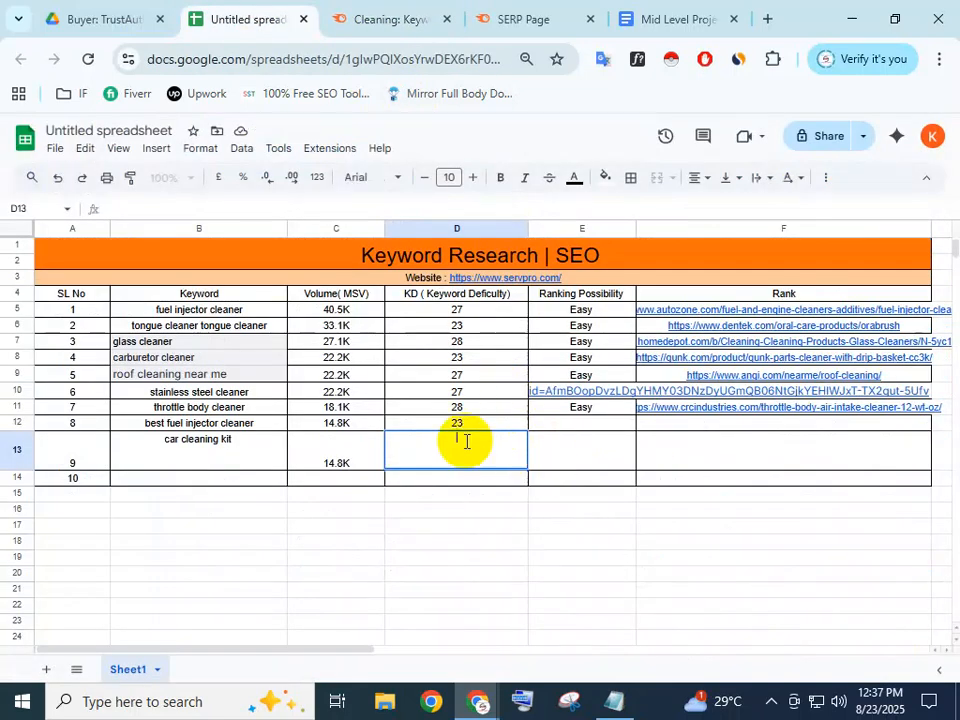
key(ctrl+v)
click(607, 440)
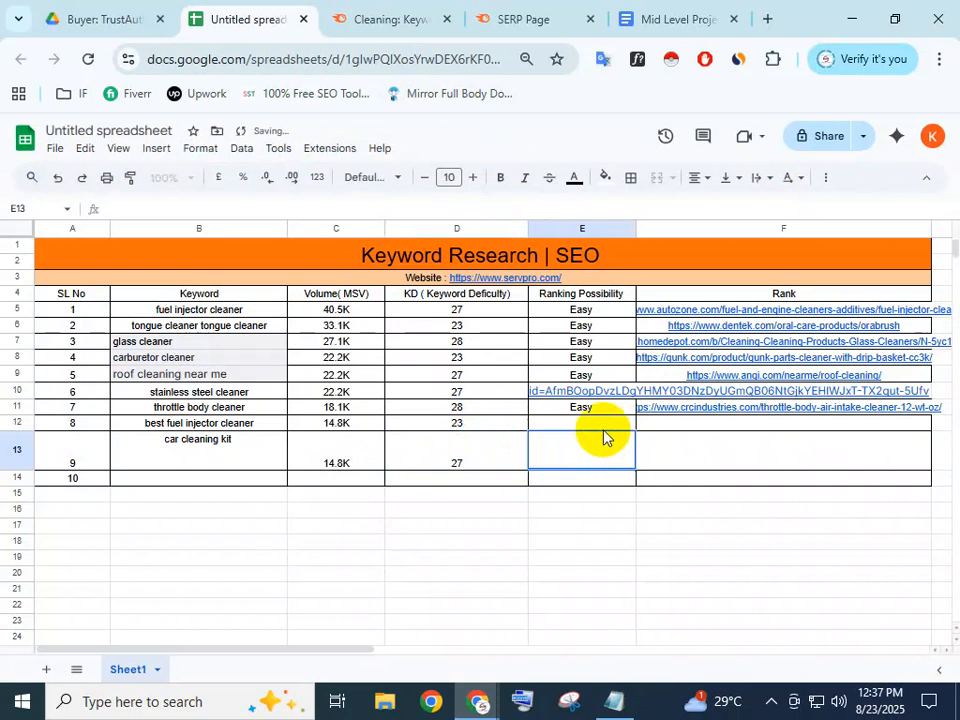
double_click(603, 437)
click(594, 409)
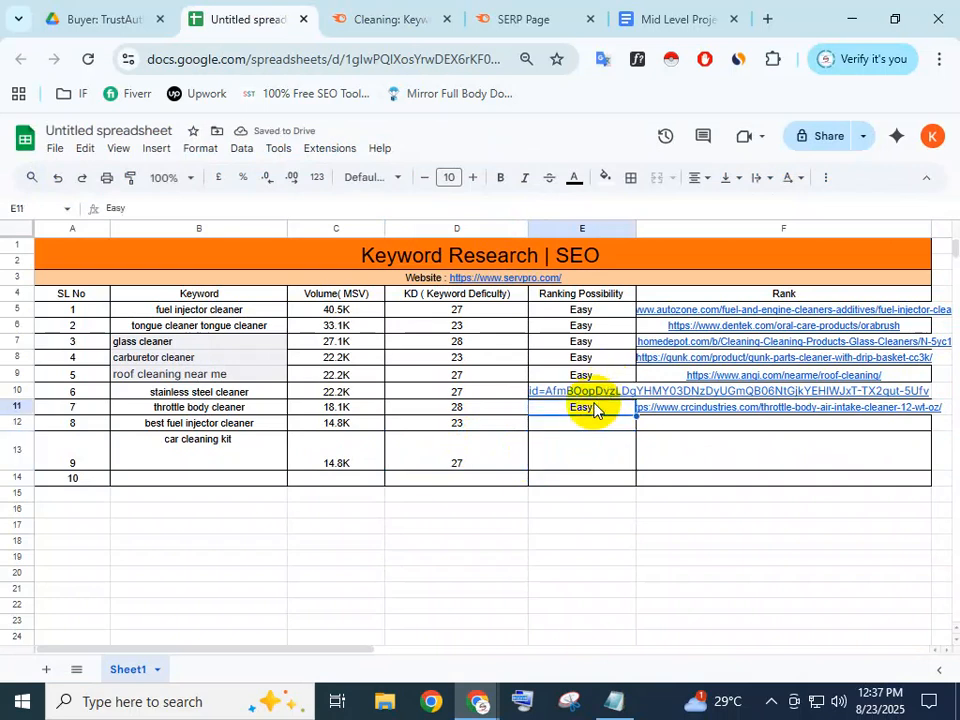
key(ctrl+c)
double_click(594, 448)
key(ctrl+v)
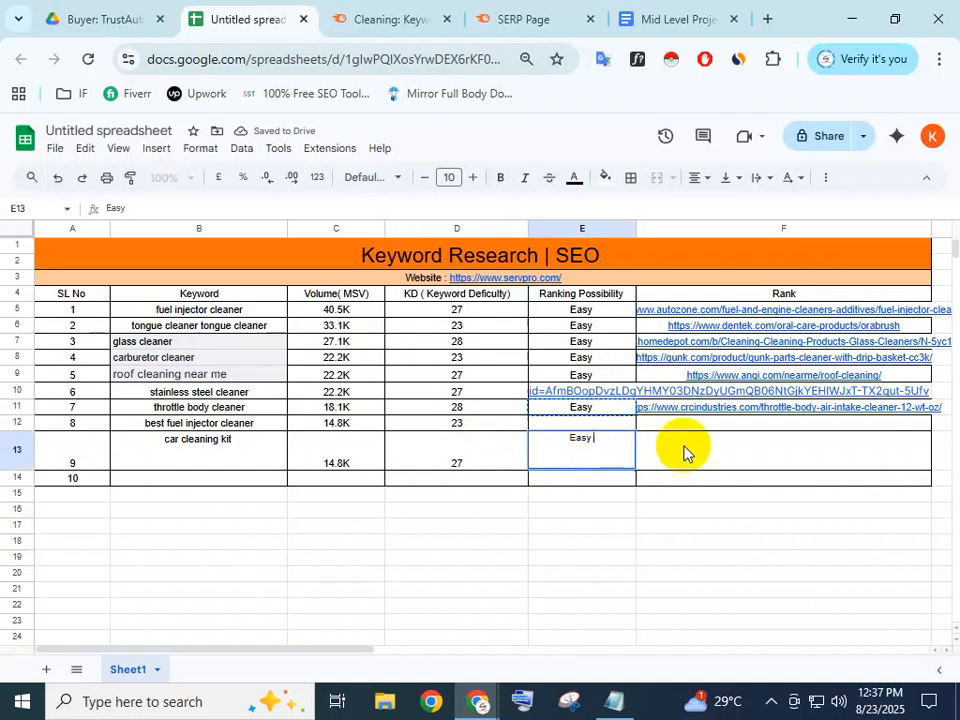
click(695, 443)
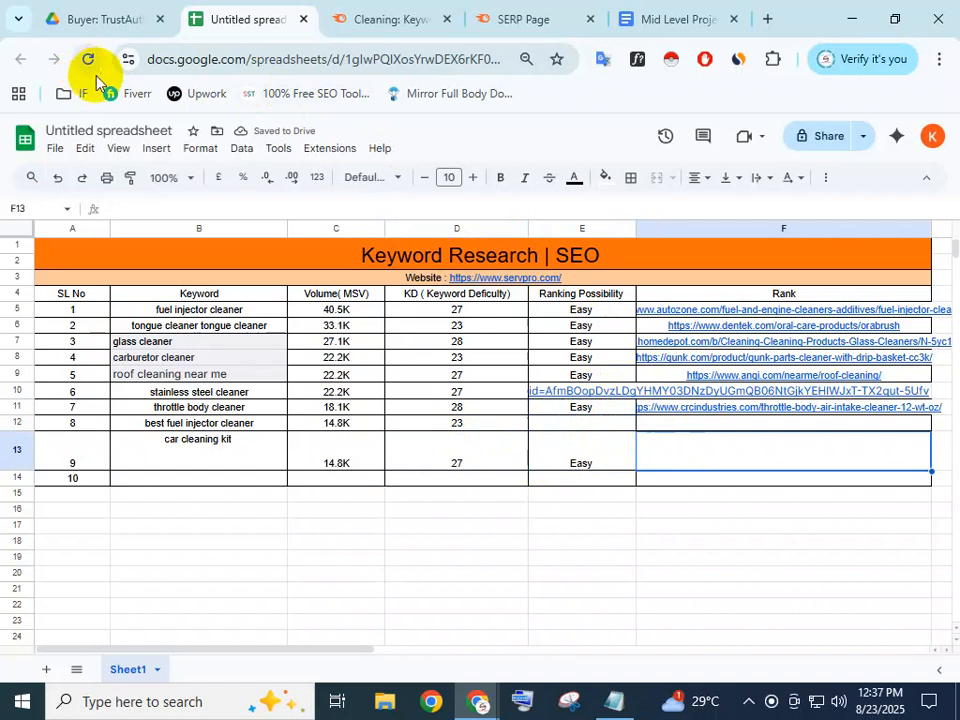
click(393, 14)
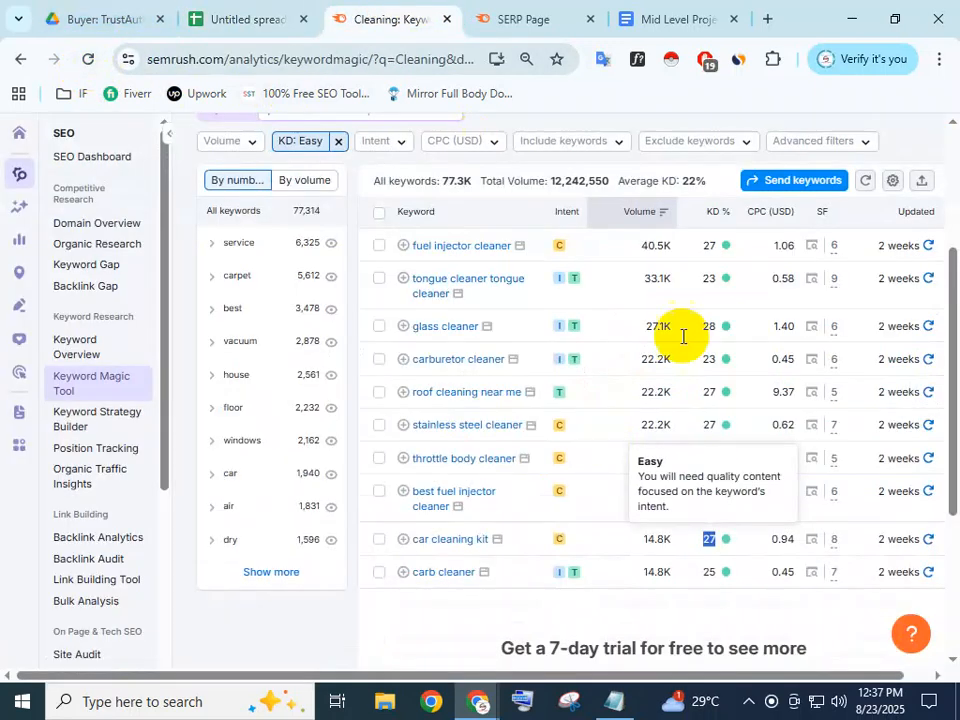
Review the car cleaning kit SERP snapshot, closing it and the throttle body snapshot tab
click(812, 541)
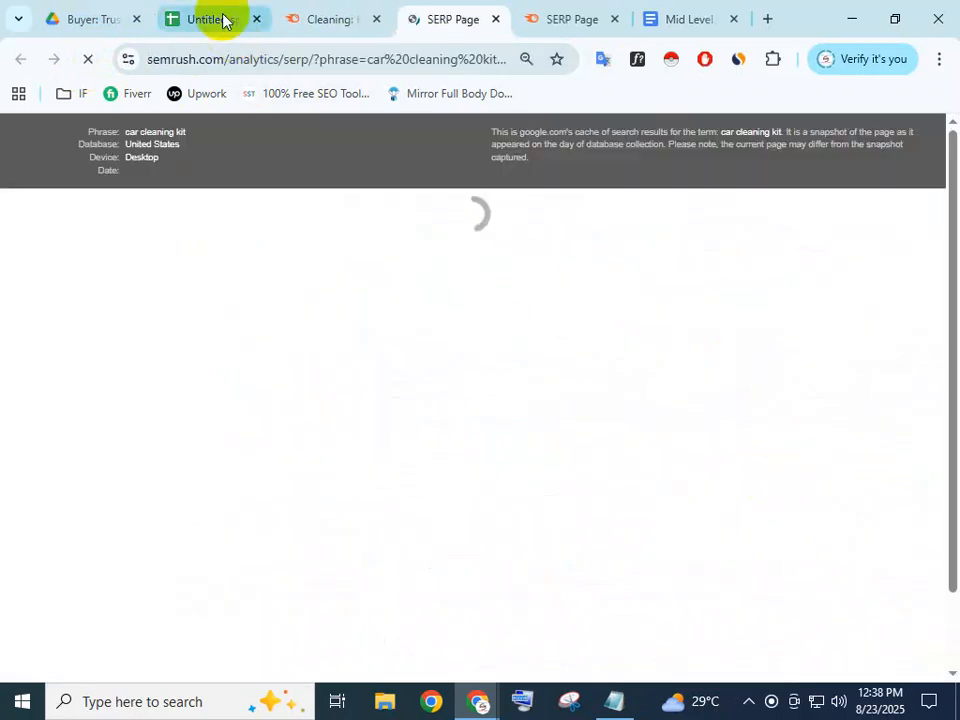
click(320, 16)
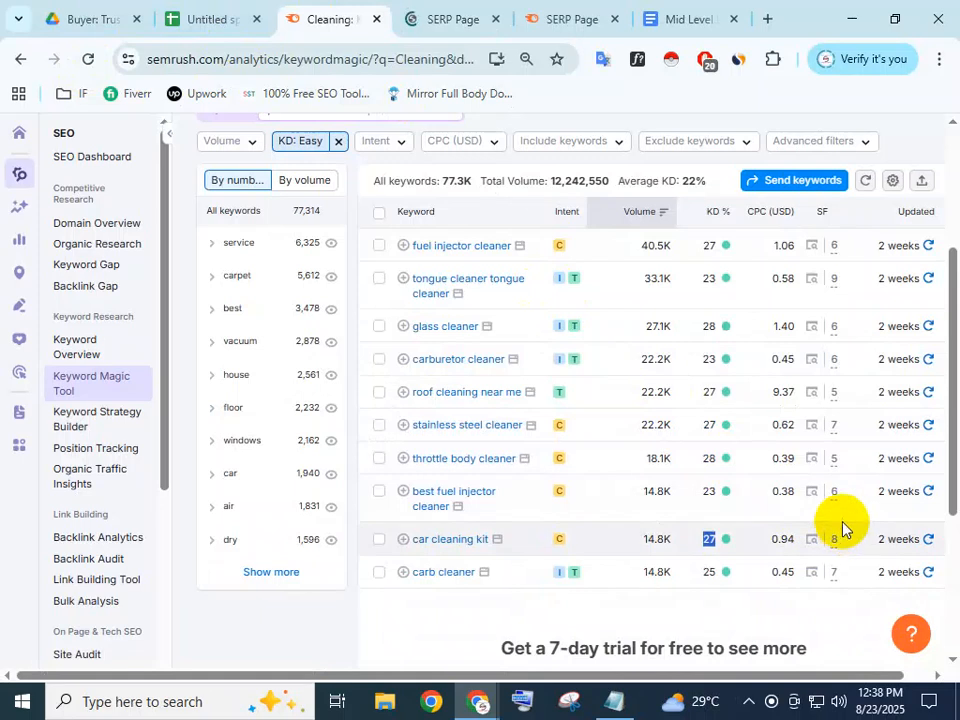
click(459, 17)
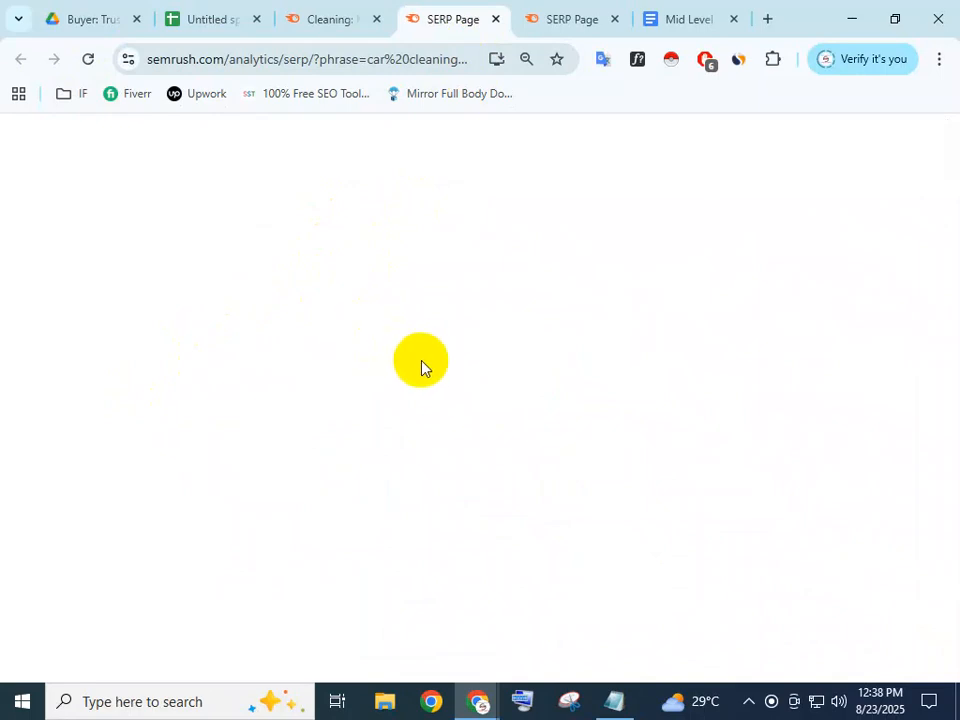
click(572, 18)
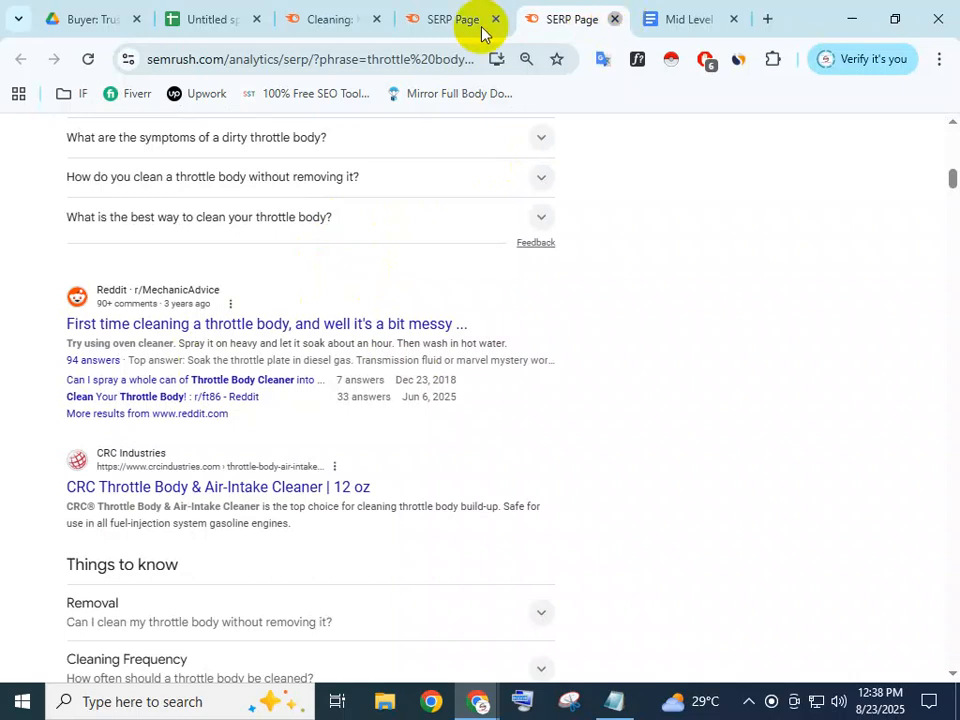
key(ctrl+w)
click(424, 19)
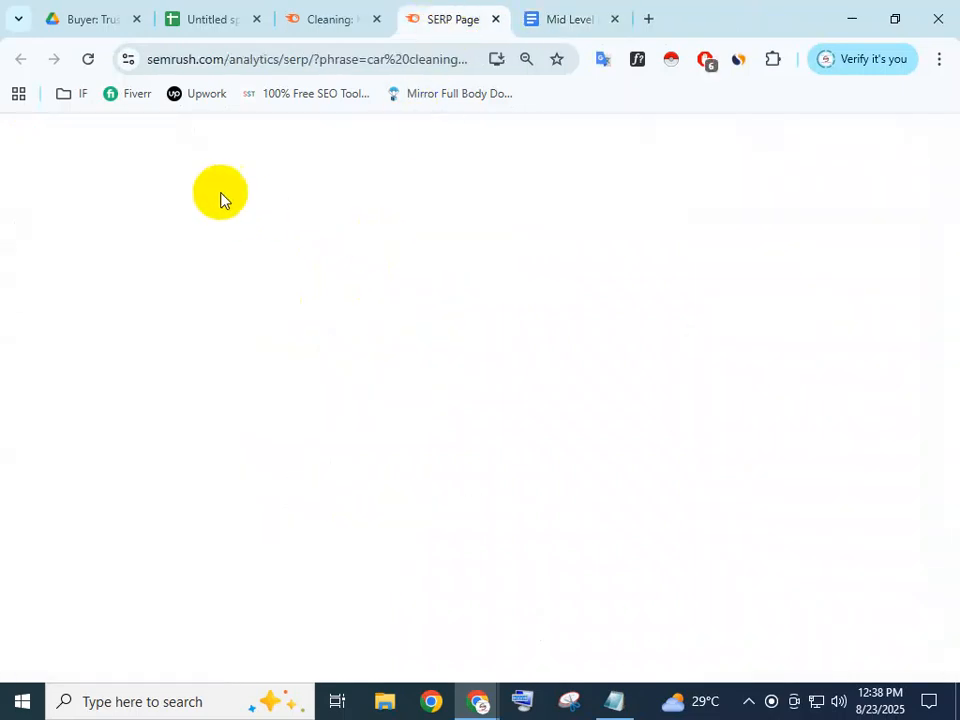
click(88, 59)
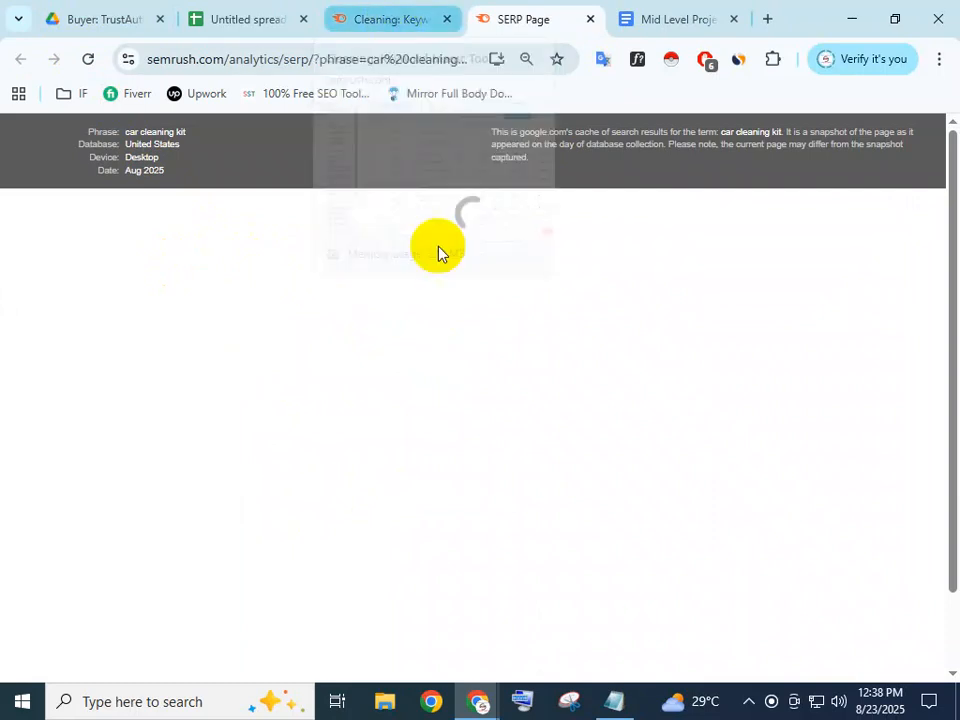
scroll(465, 340, down, 2)
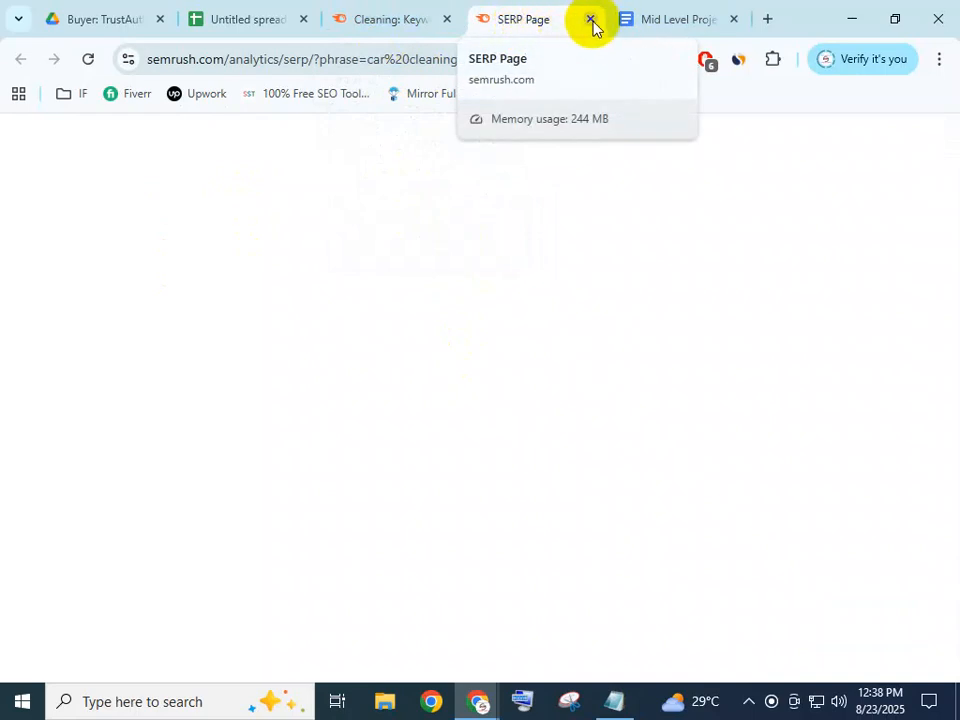
middle_click(499, 22)
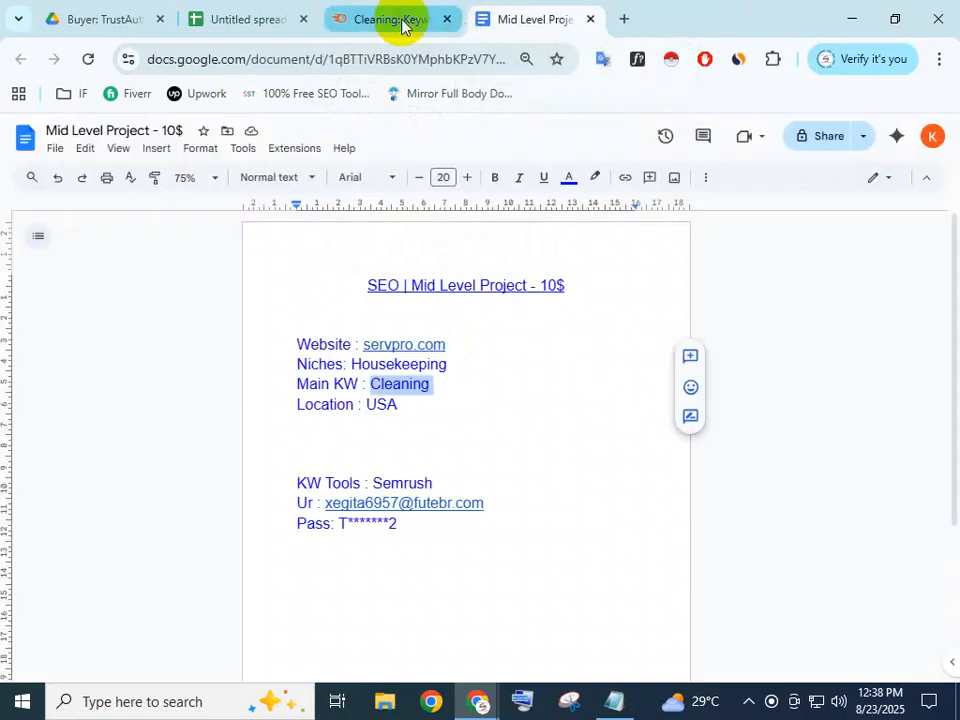
Copy 'car cleaning kit' from the Semrush keyword list
click(240, 22)
click(433, 19)
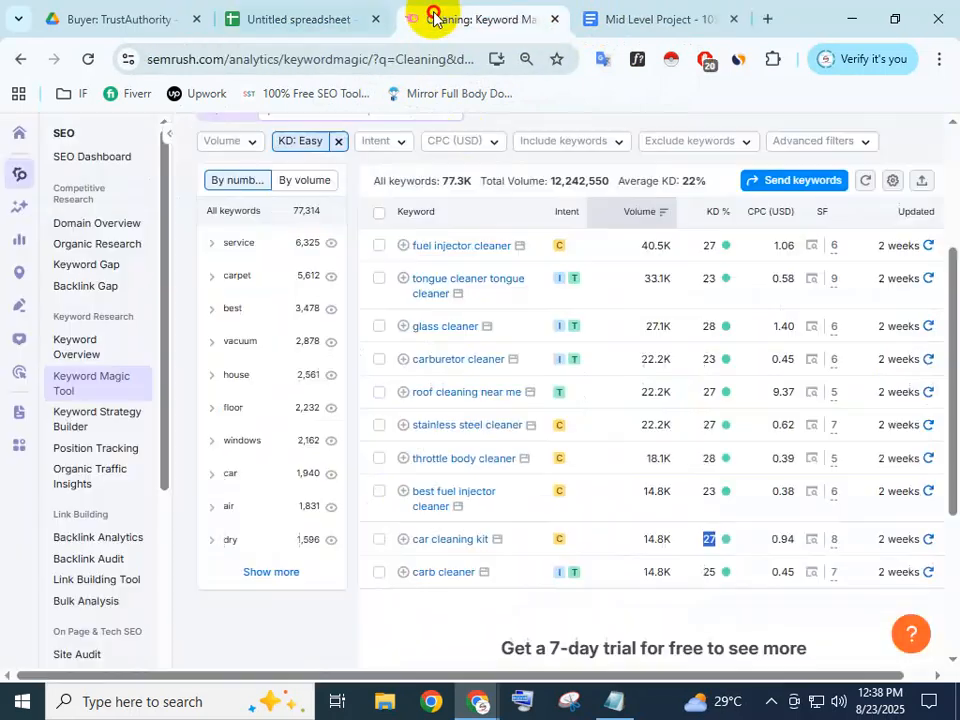
click(487, 545)
drag(487, 545, 411, 540)
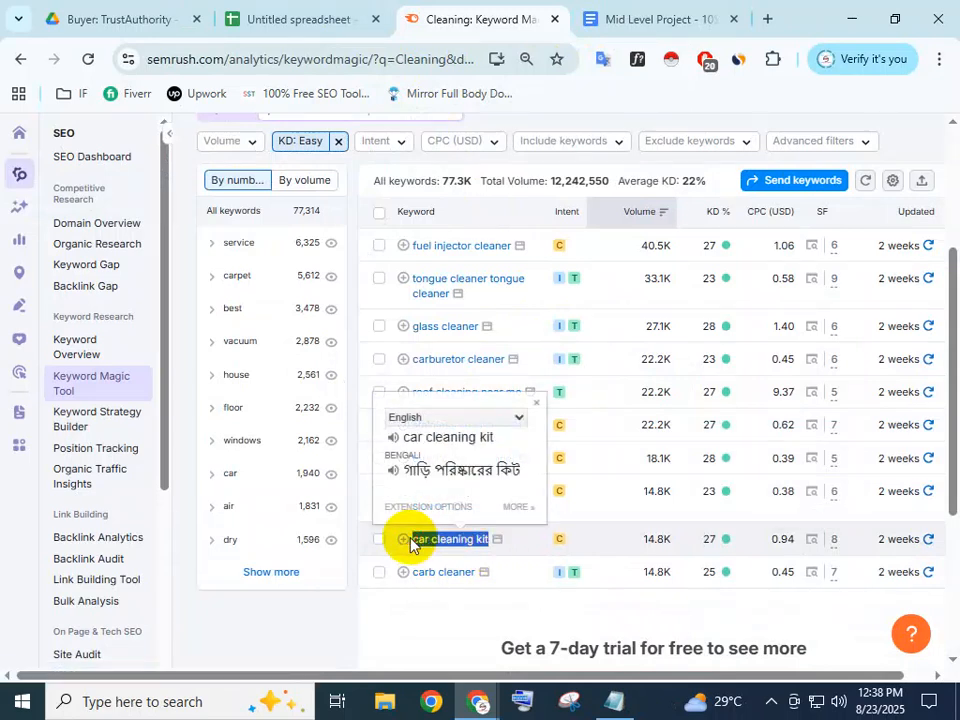
click(767, 19)
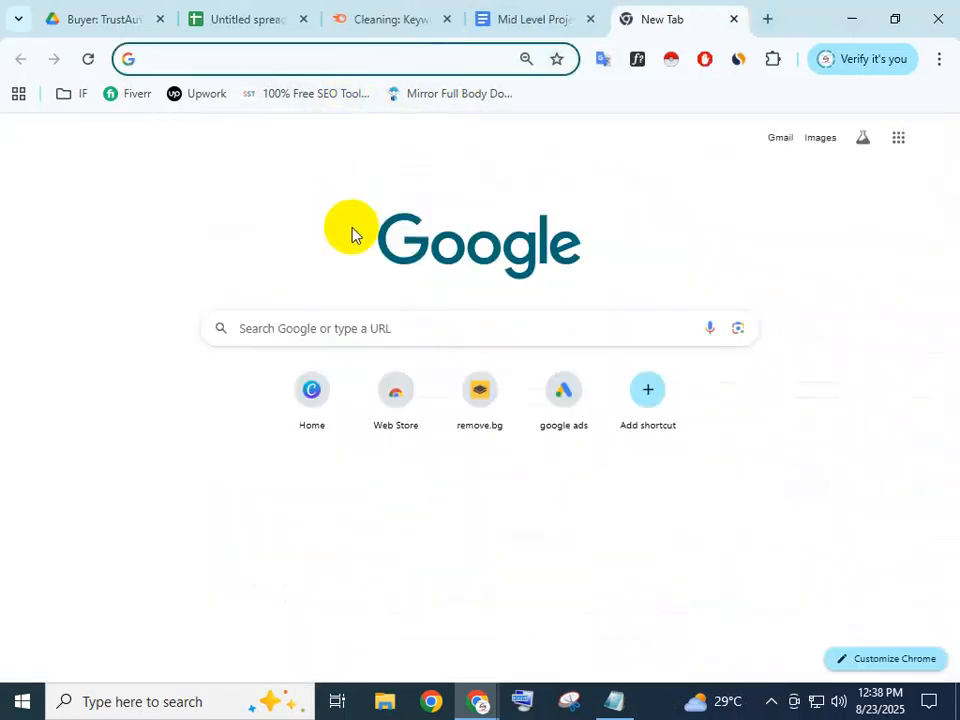
Search Google for 'car cleaning kit' and copy the Car Monkey Cleaning Kit result's link
click(318, 324)
key(ctrl+v)
key(Return)
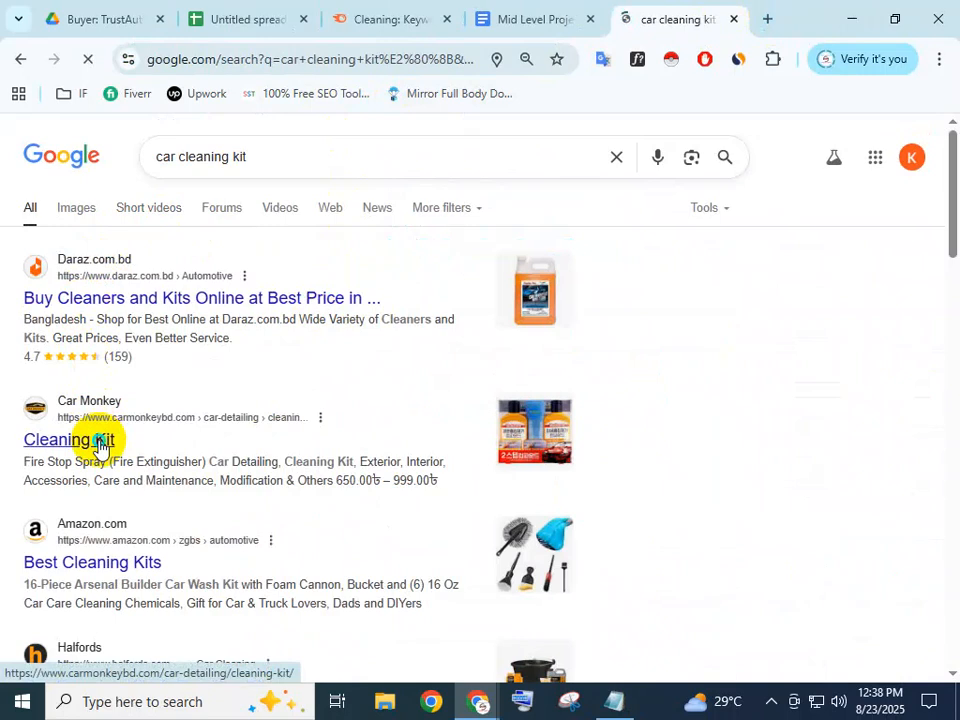
right_click(98, 443)
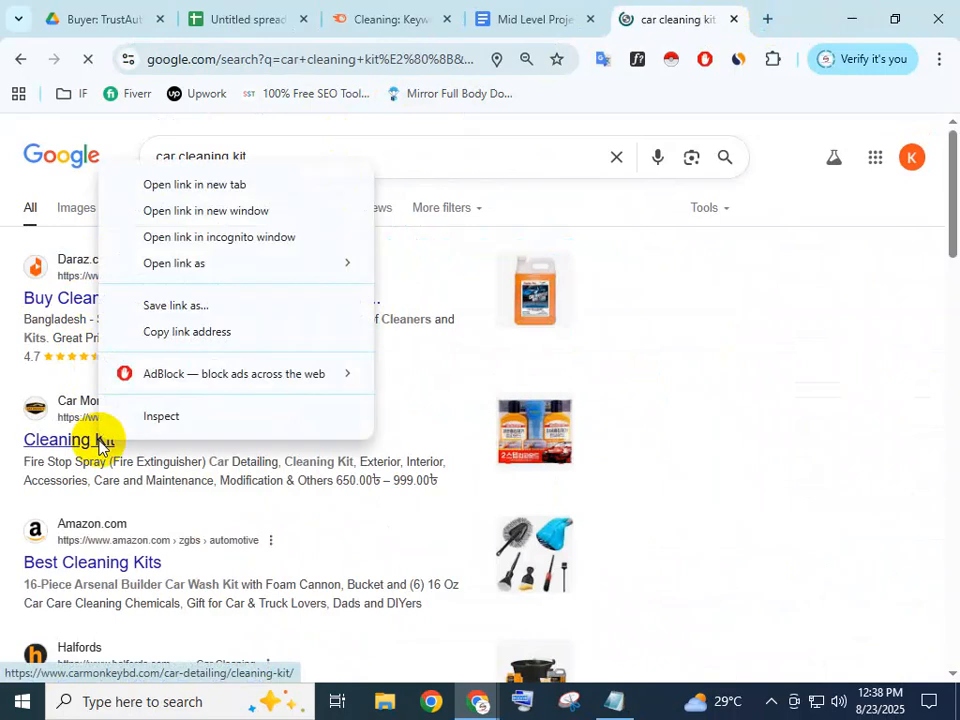
click(232, 331)
Paste the Car Monkey cleaning-kit link into F12, the Rank cell beside best fuel injector cleaner
click(273, 10)
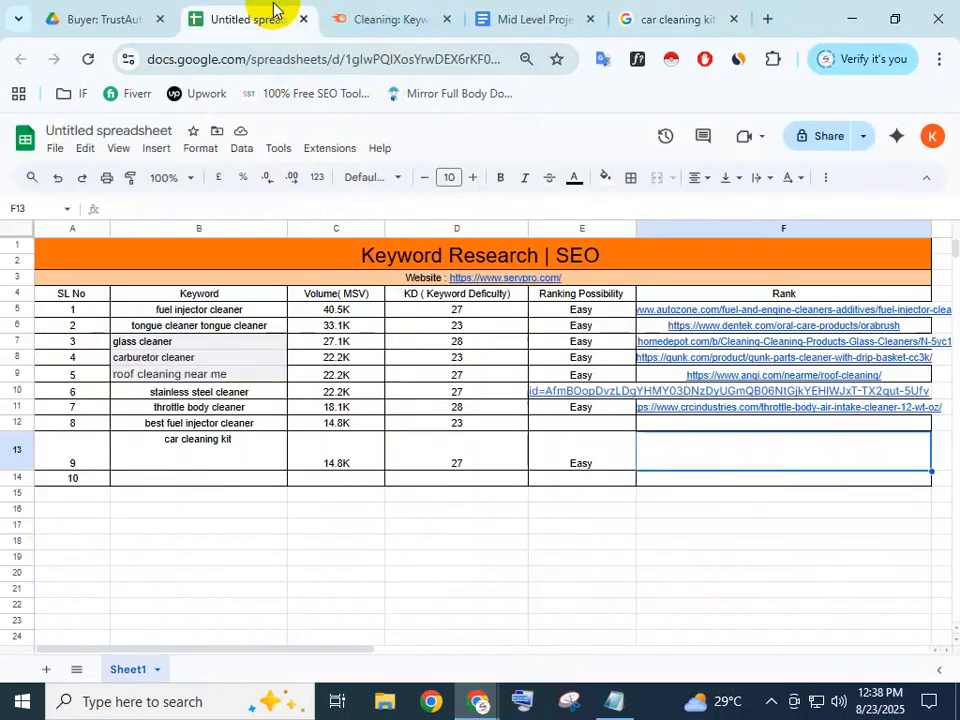
double_click(740, 424)
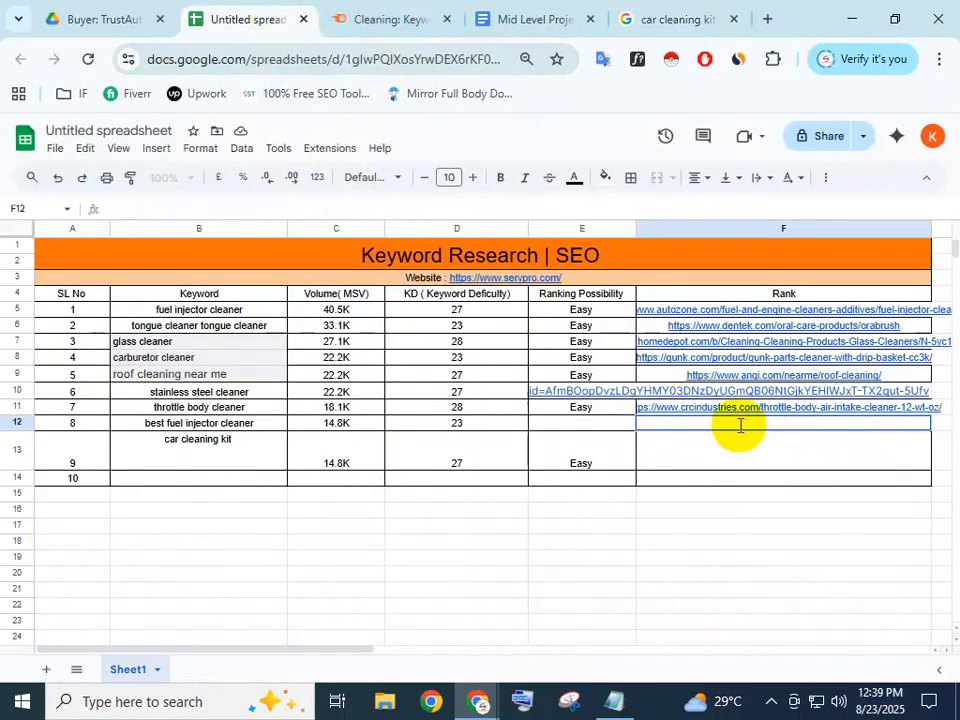
key(ctrl+v)
click(783, 512)
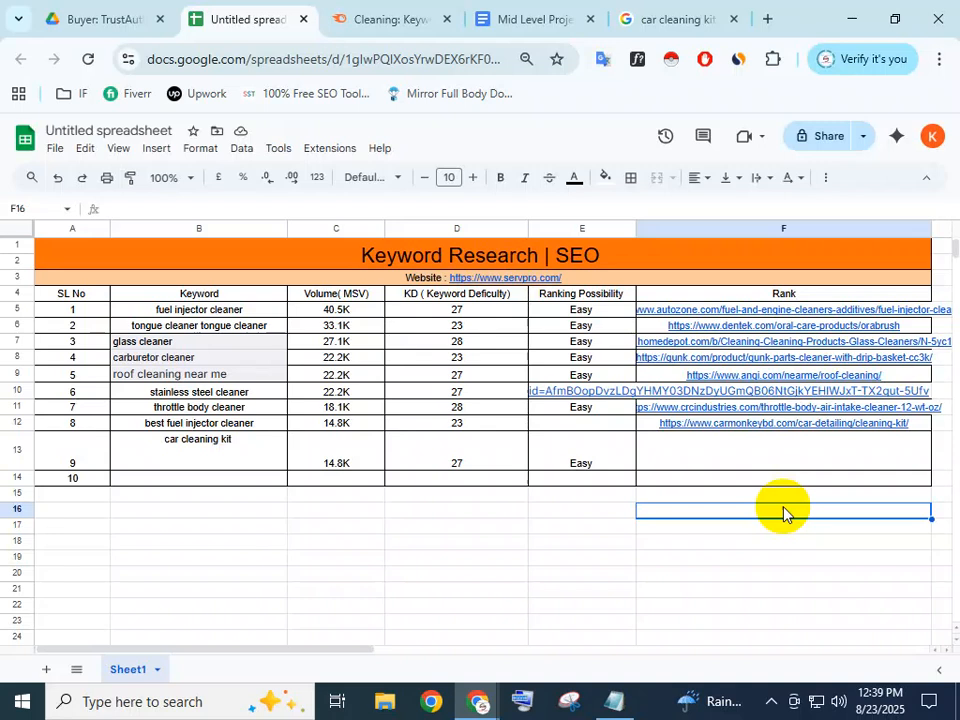
double_click(673, 455)
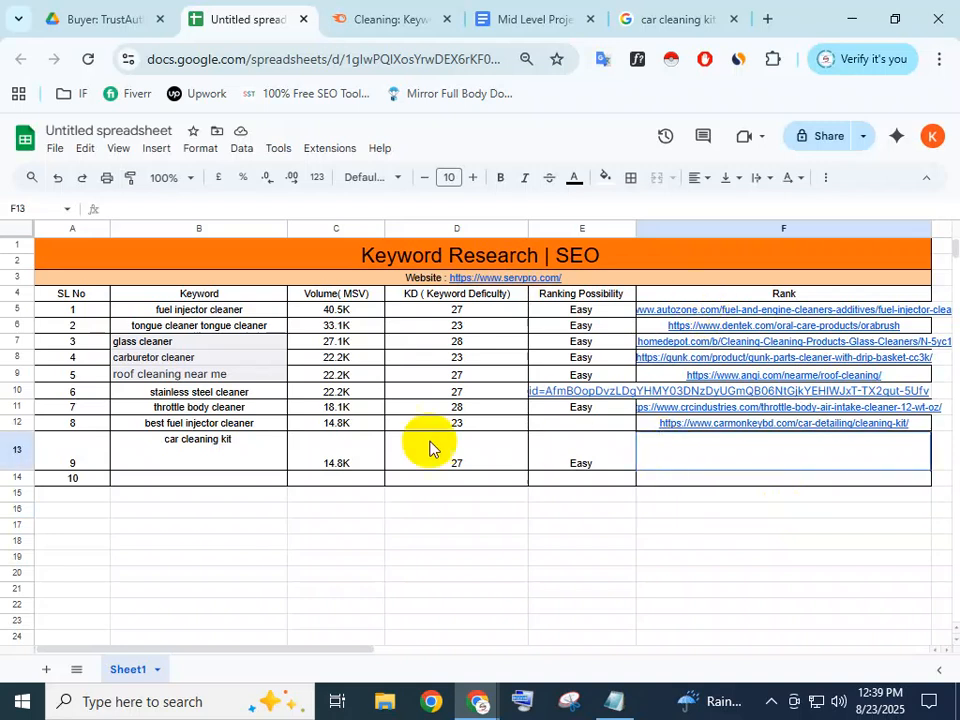
click(258, 508)
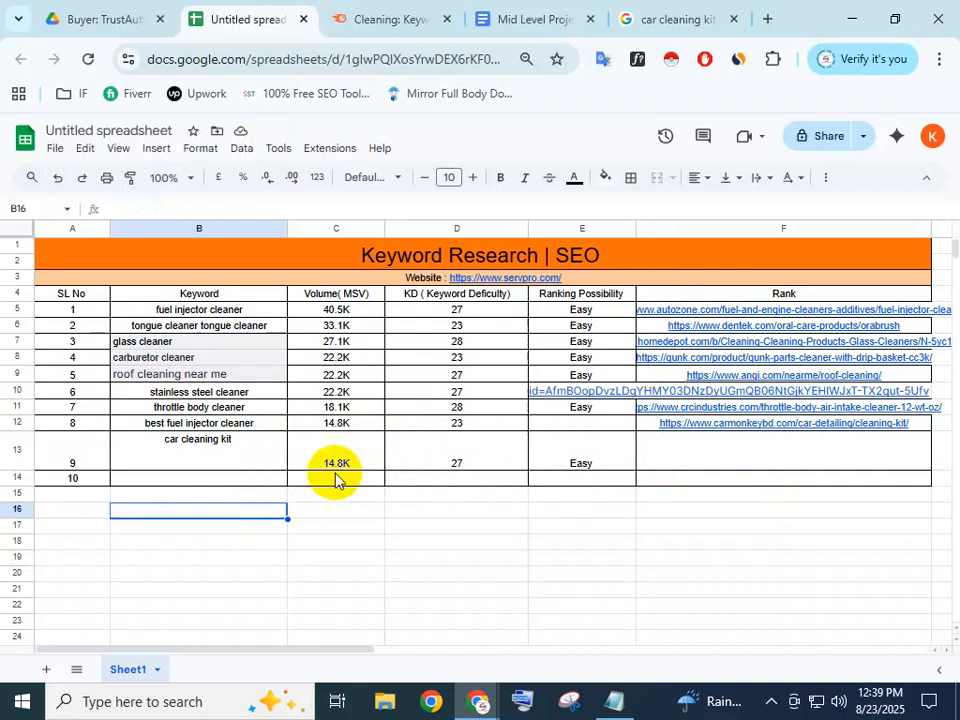
Copy 'carb cleaner' from Semrush into B14 as keyword 10
click(212, 478)
click(375, 12)
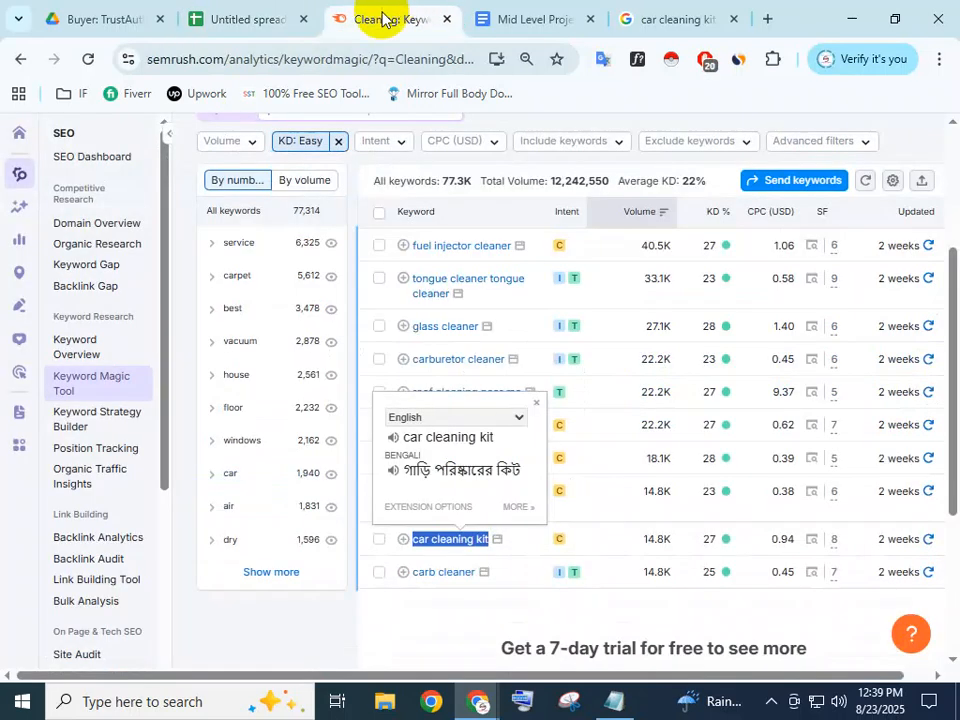
drag(476, 588, 405, 578)
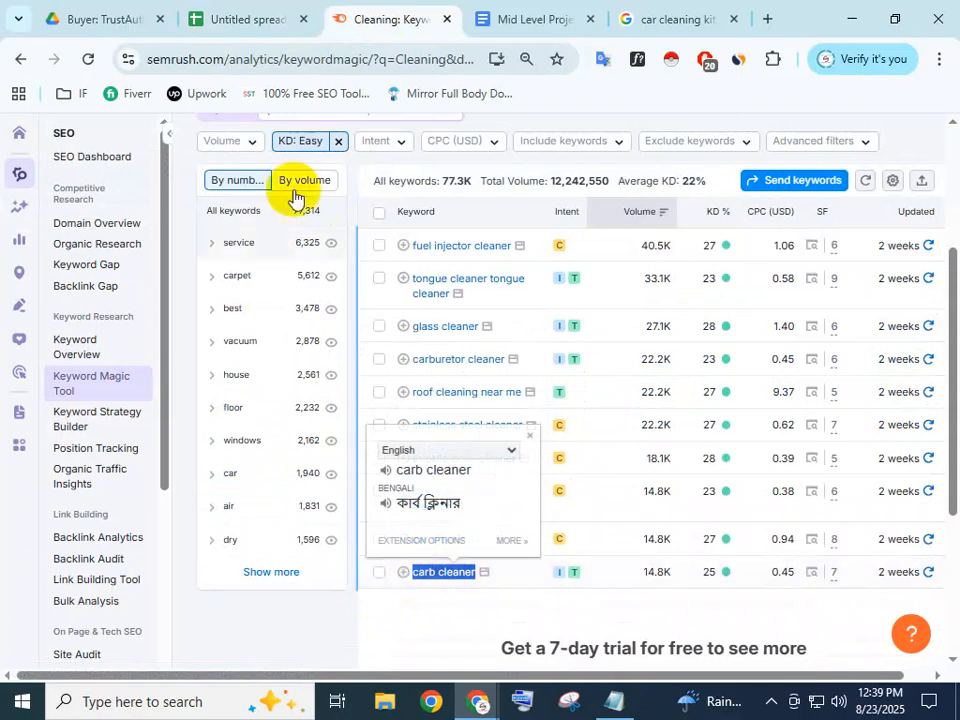
click(225, 13)
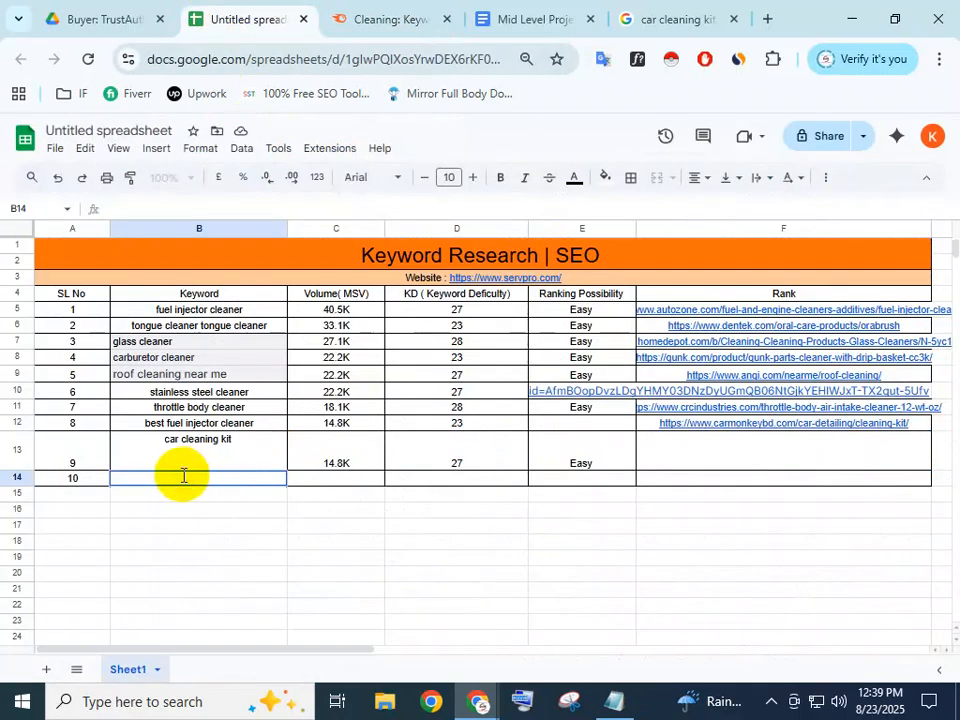
key(ctrl+v)
click(343, 467)
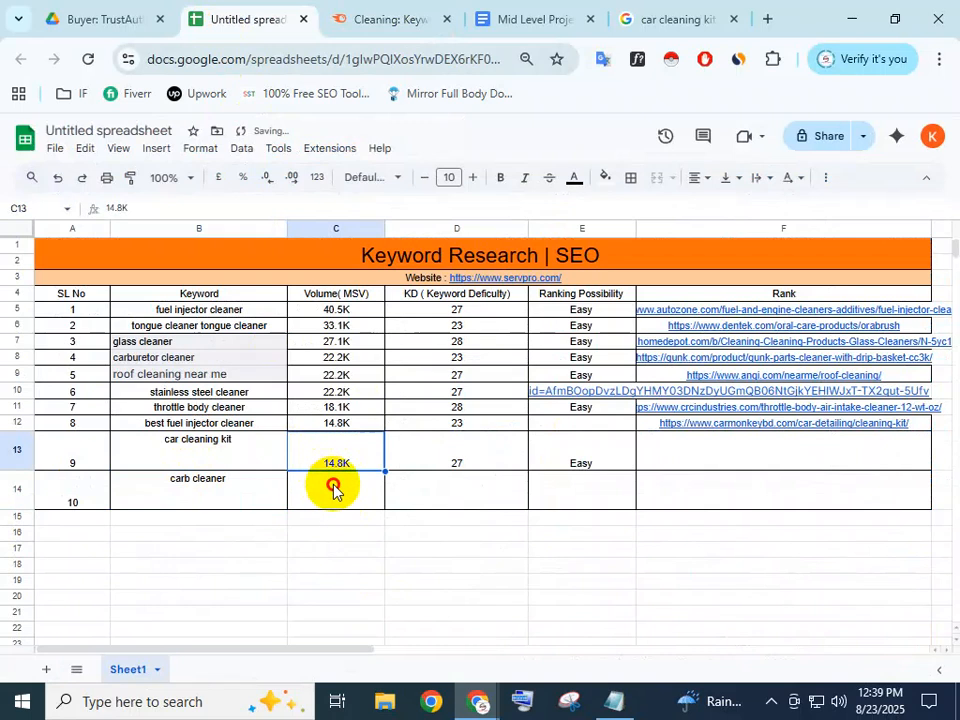
click(333, 488)
Paste carb cleaner's 14.8K volume into C14
click(429, 12)
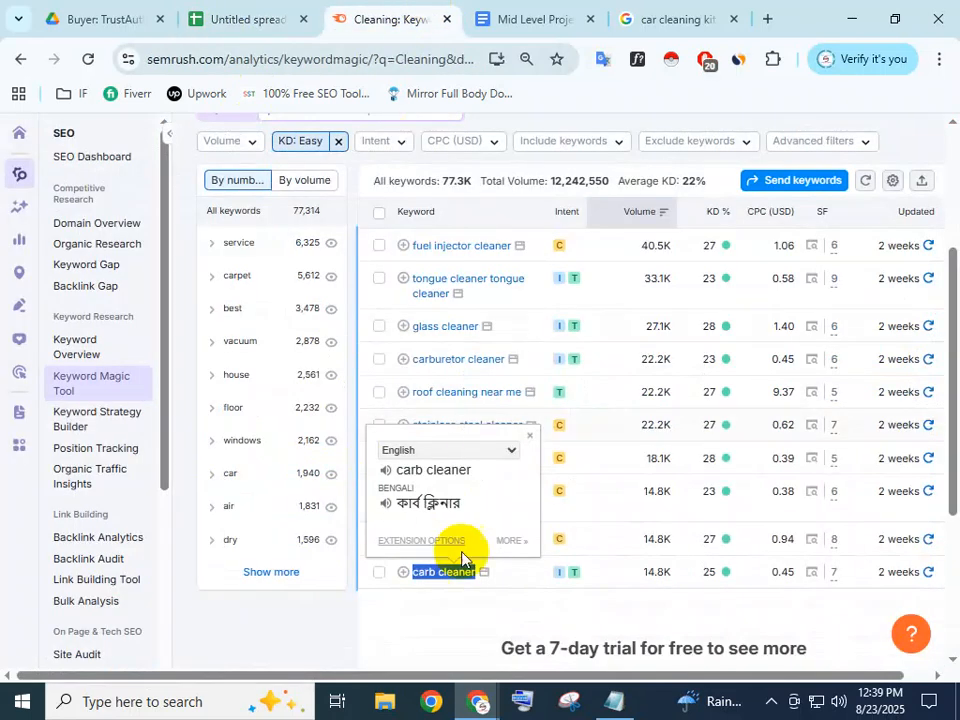
click(666, 575)
double_click(668, 576)
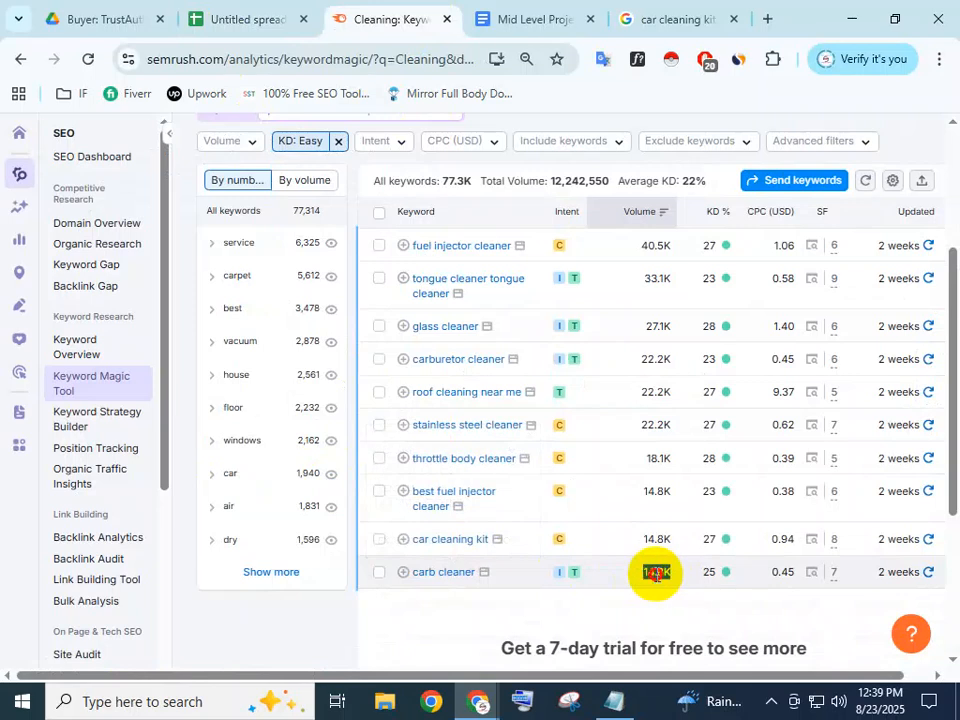
click(193, 8)
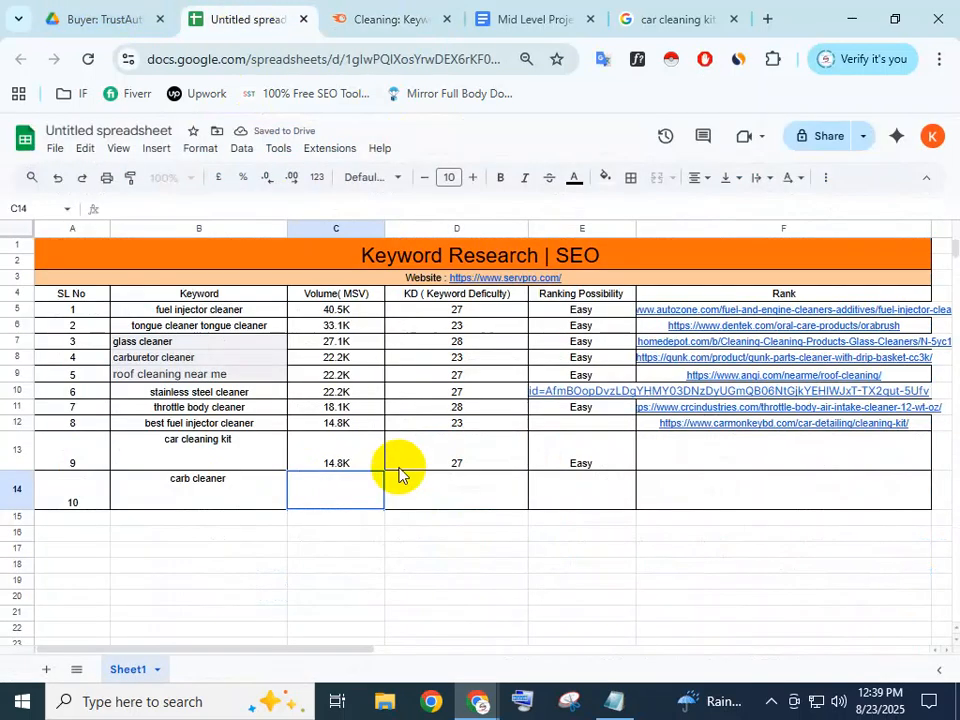
double_click(448, 486)
click(349, 492)
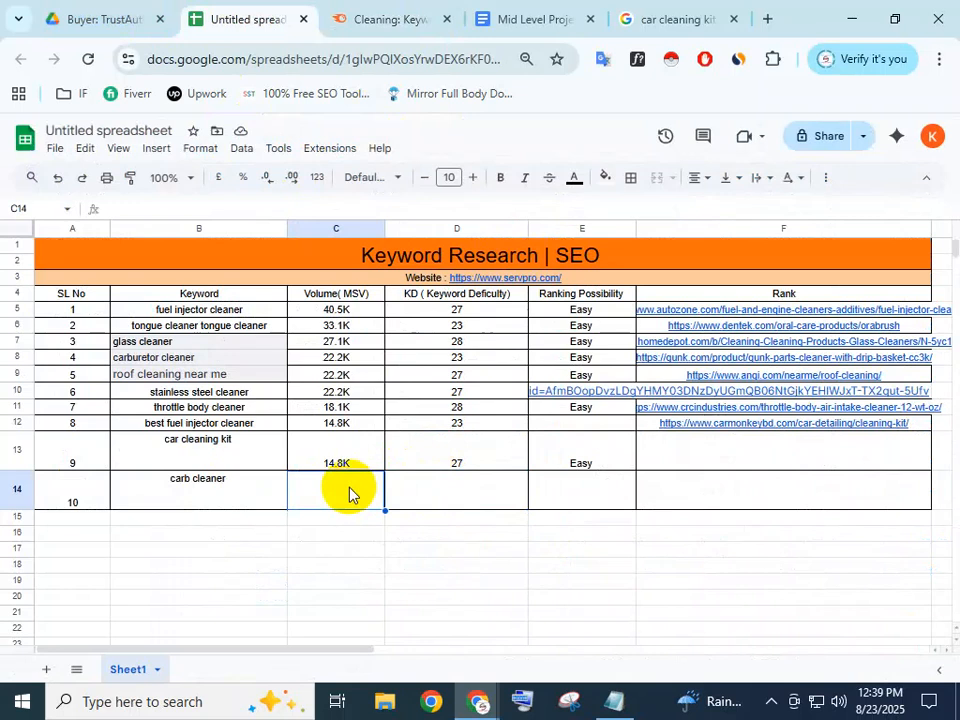
key(ctrl+v)
click(428, 489)
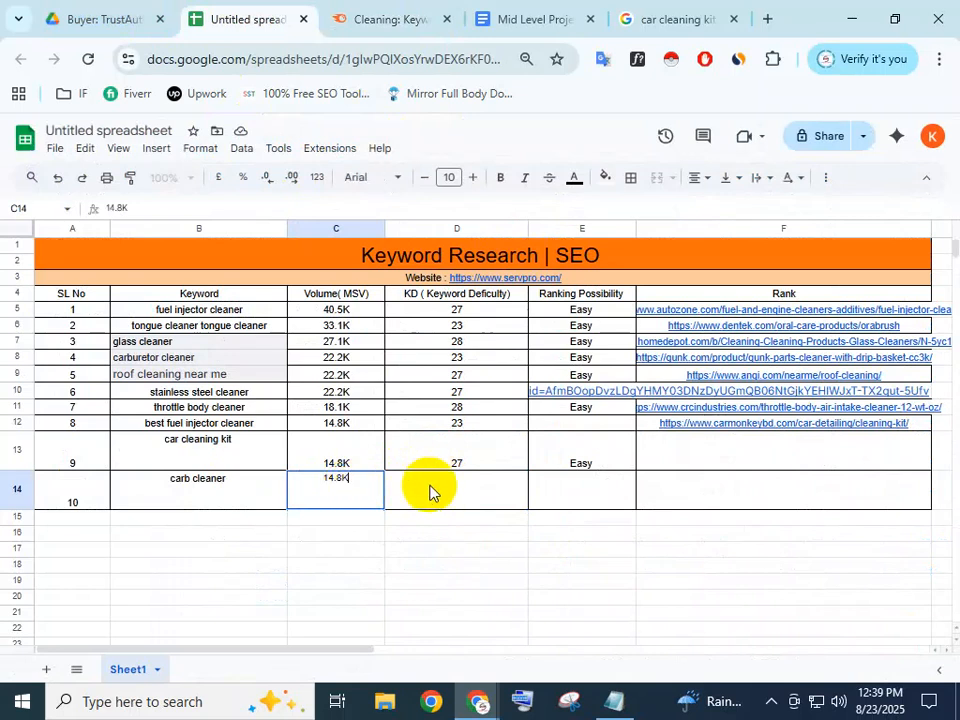
Enter KD 25 in D14 for carb cleaner
click(362, 13)
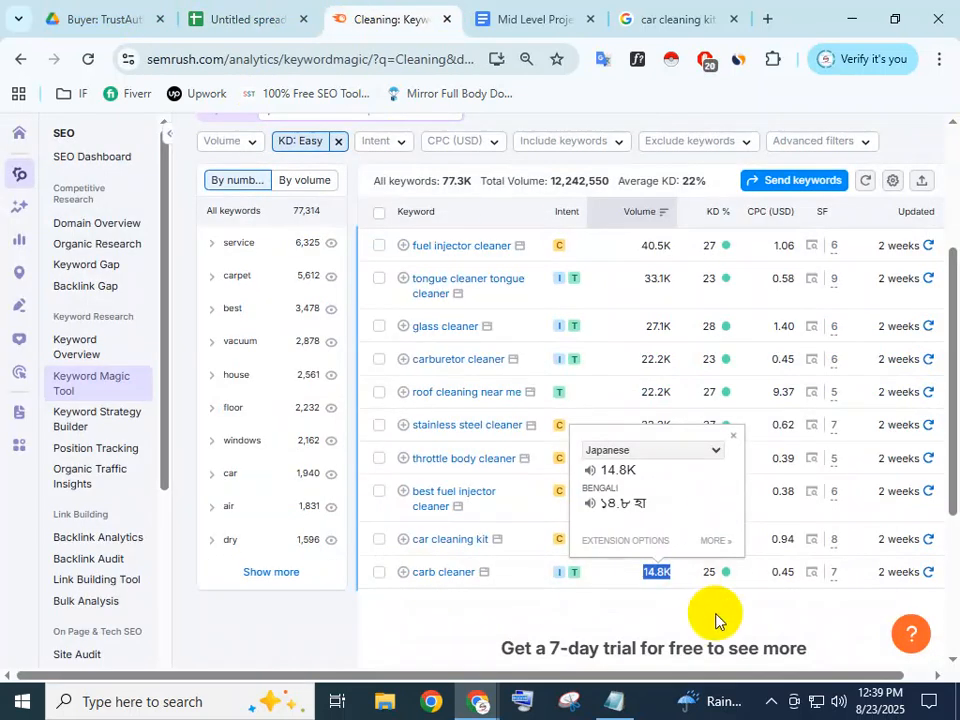
double_click(709, 572)
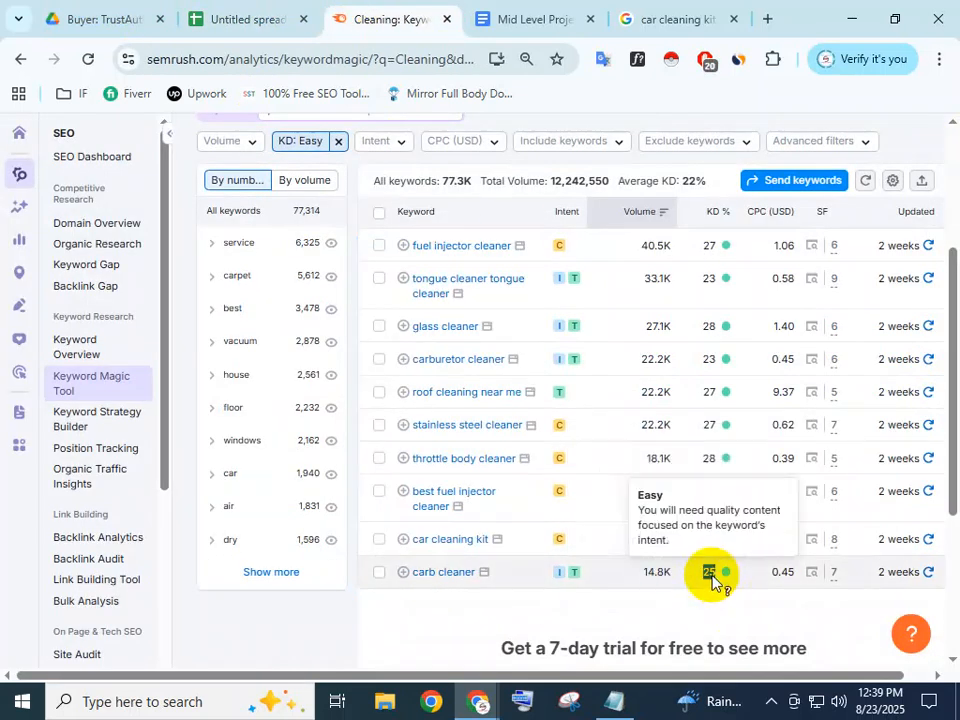
click(197, 13)
click(599, 501)
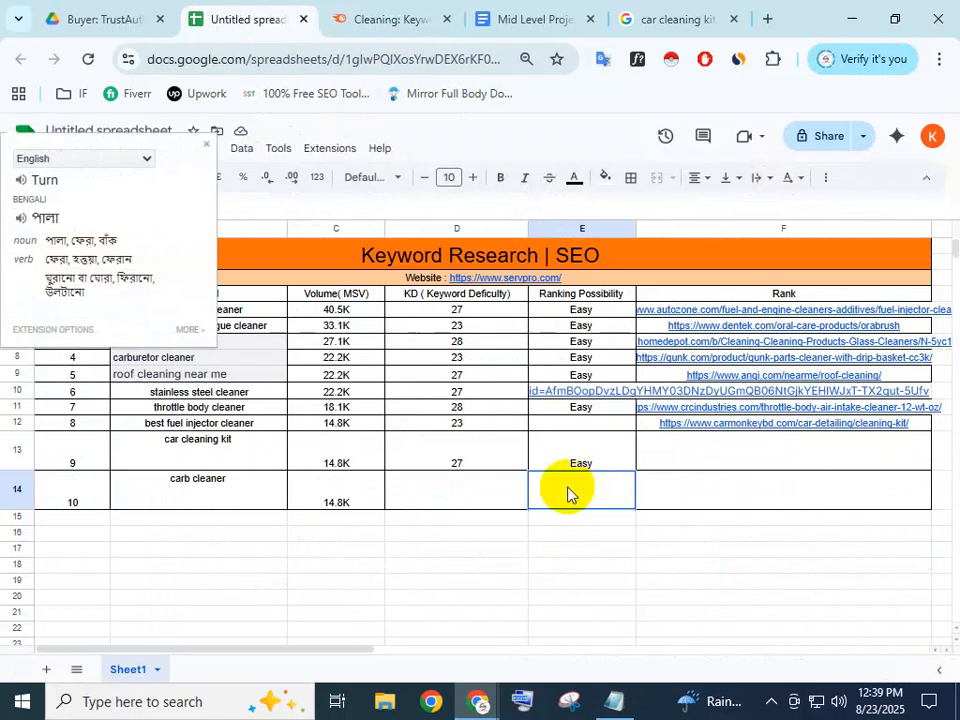
click(466, 492)
text(25)
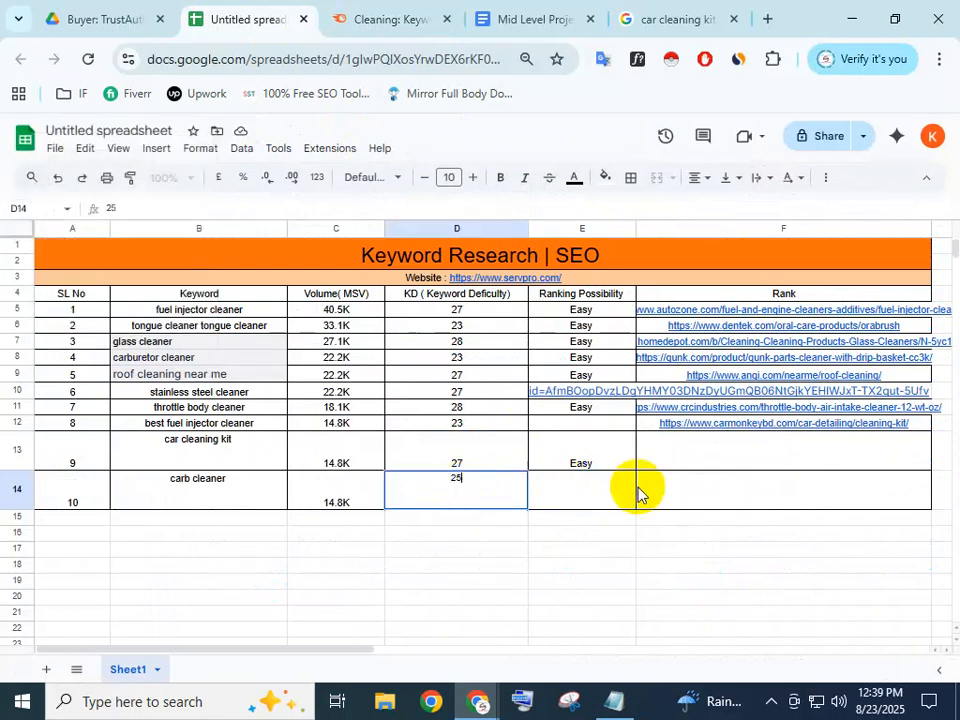
double_click(610, 456)
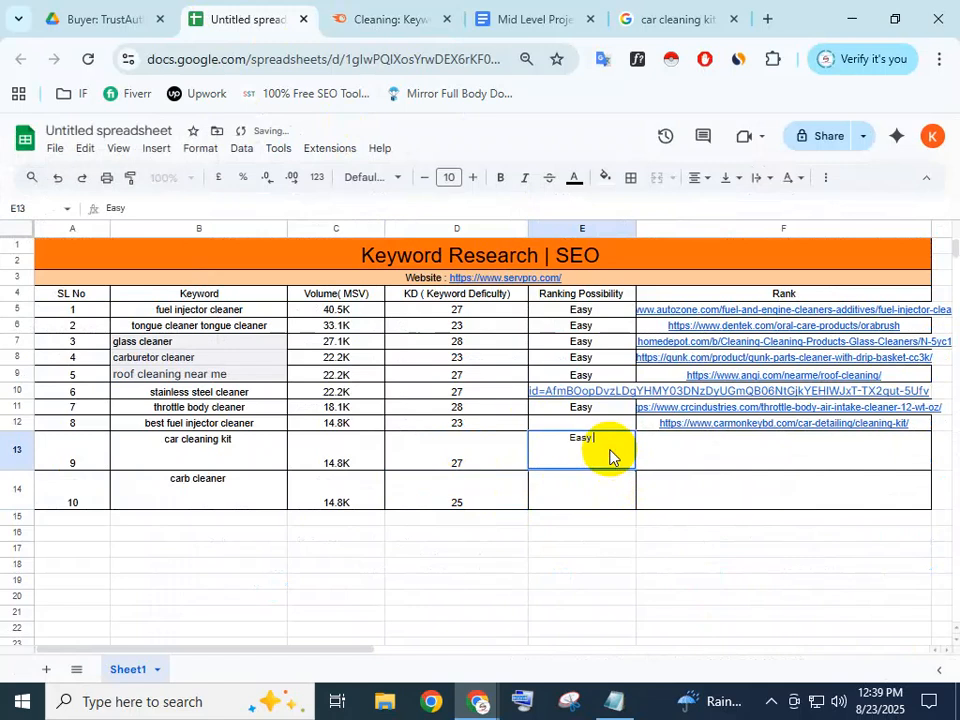
Remove the mistaken 'Turn' text pasted into E14
double_click(605, 451)
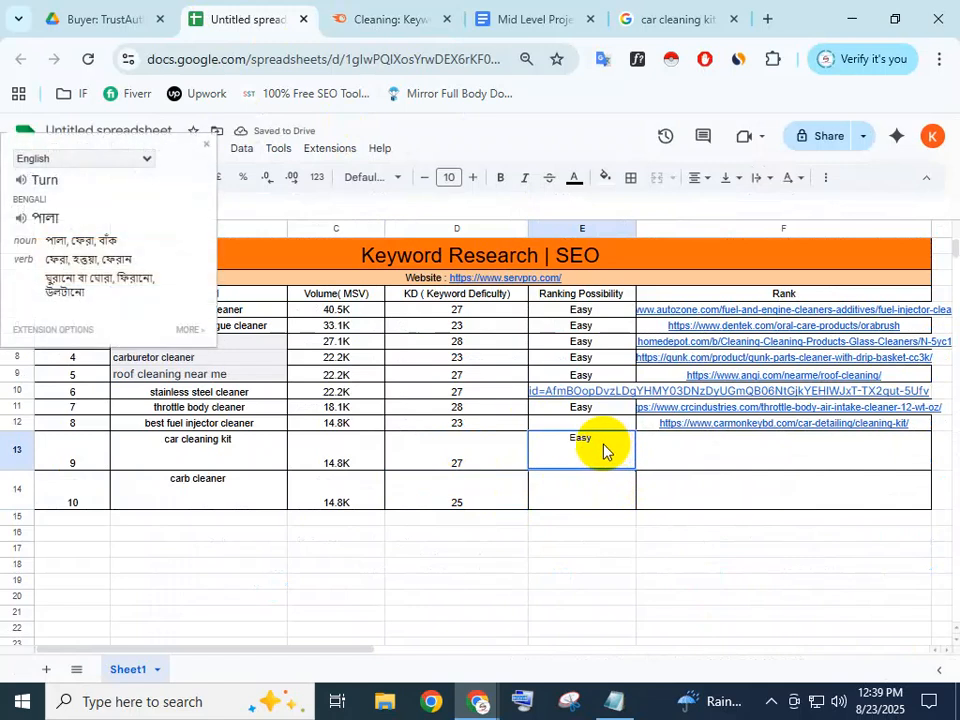
click(590, 488)
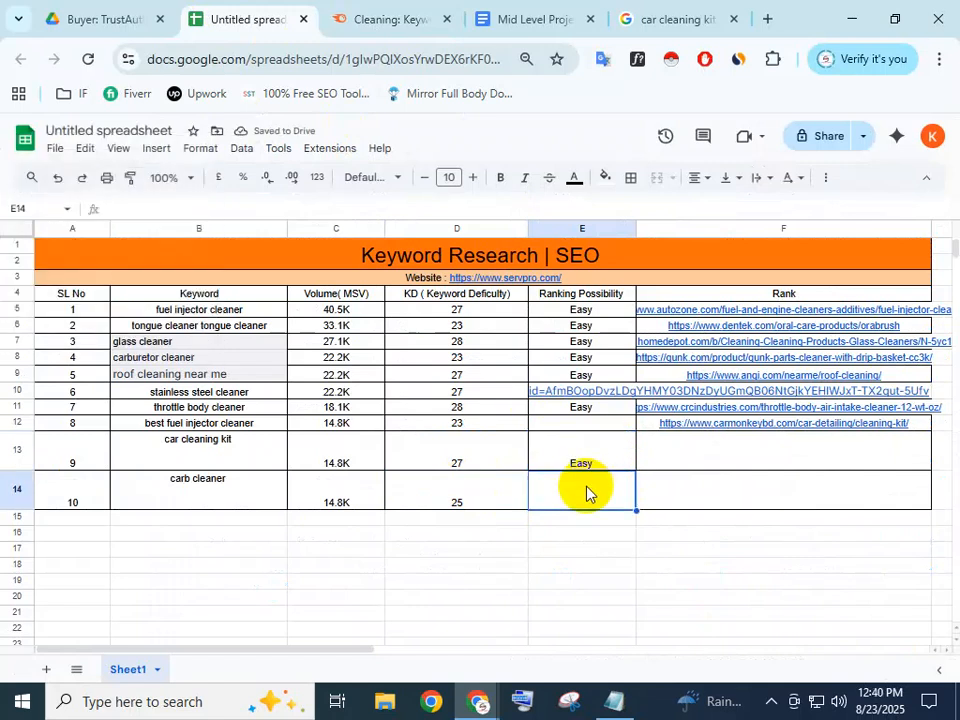
text(Turn)
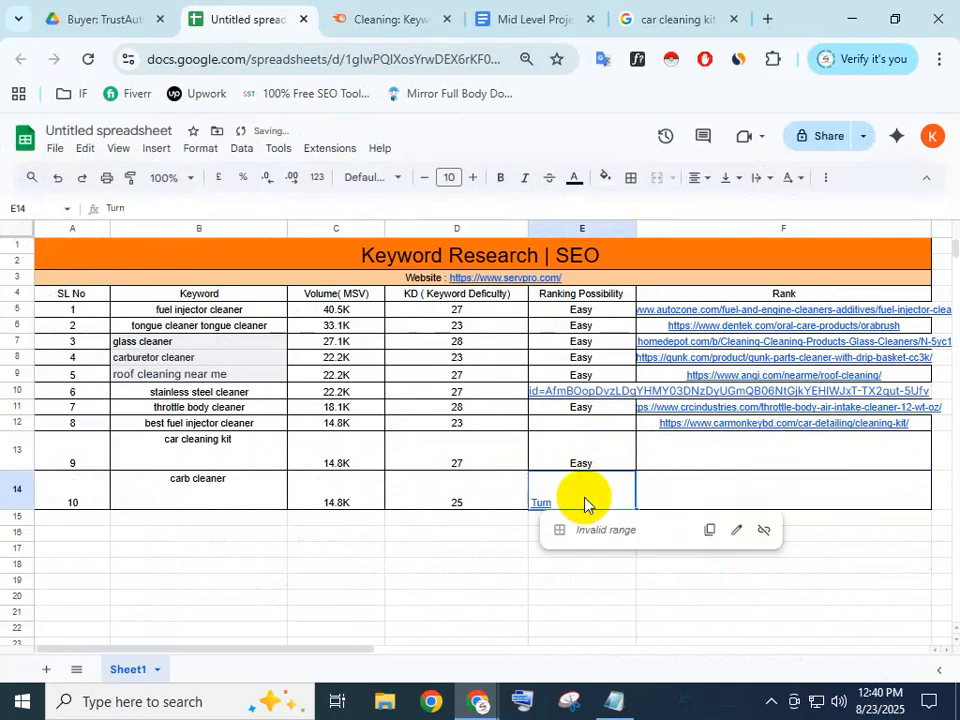
double_click(621, 493)
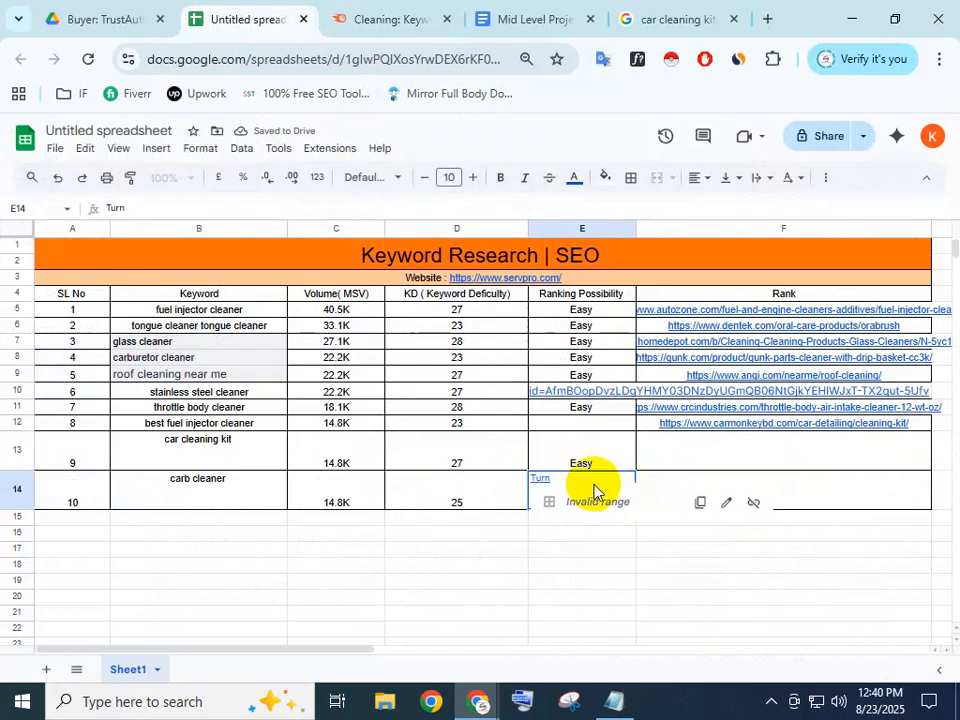
key(BackSpace)
key(BackSpace)
key(BackSpace)
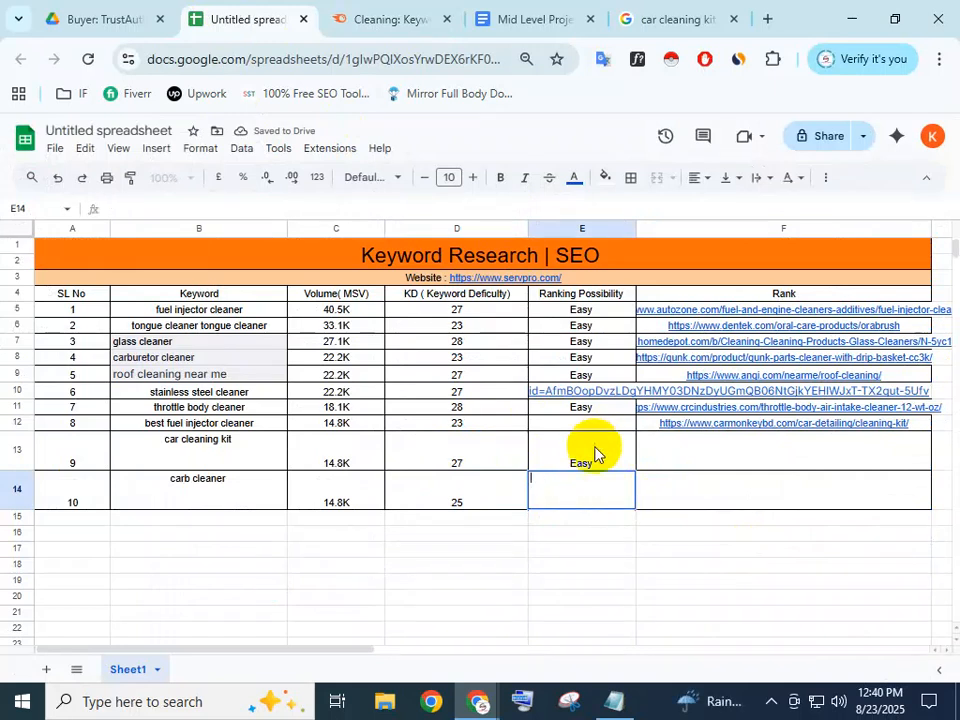
Enter Easy as carb cleaner's ranking possibility in E14
click(593, 466)
double_click(597, 468)
drag(600, 436, 559, 440)
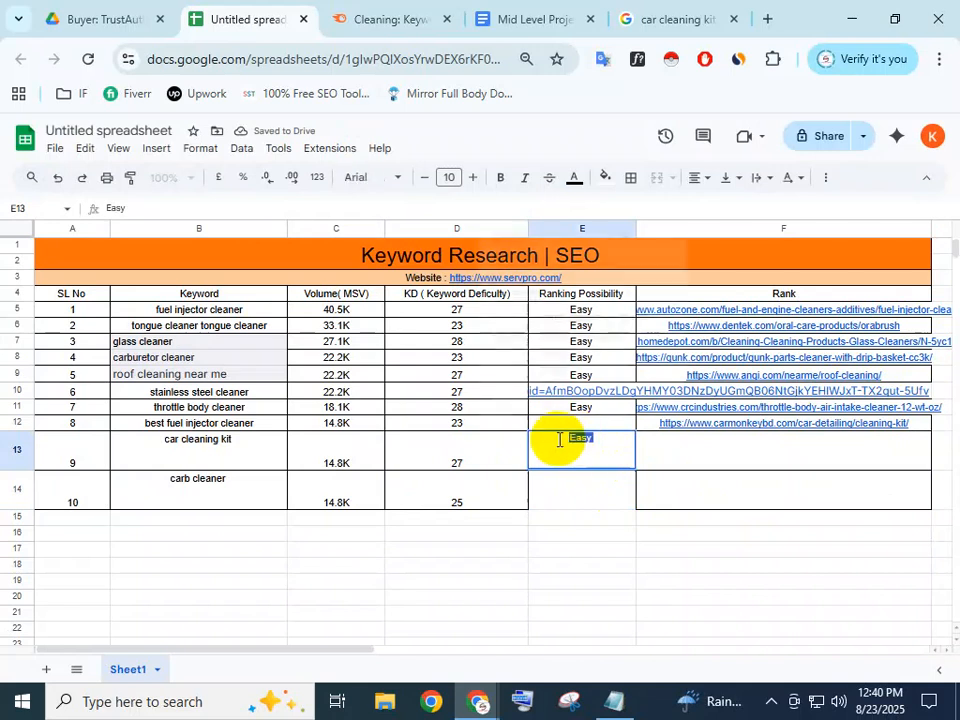
click(563, 496)
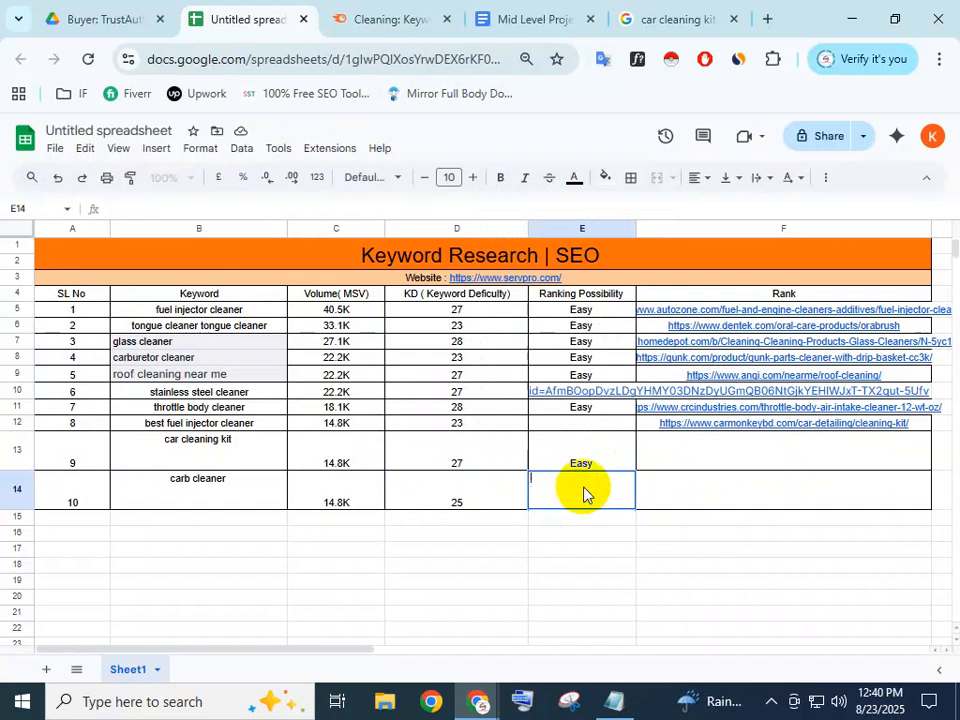
double_click(611, 481)
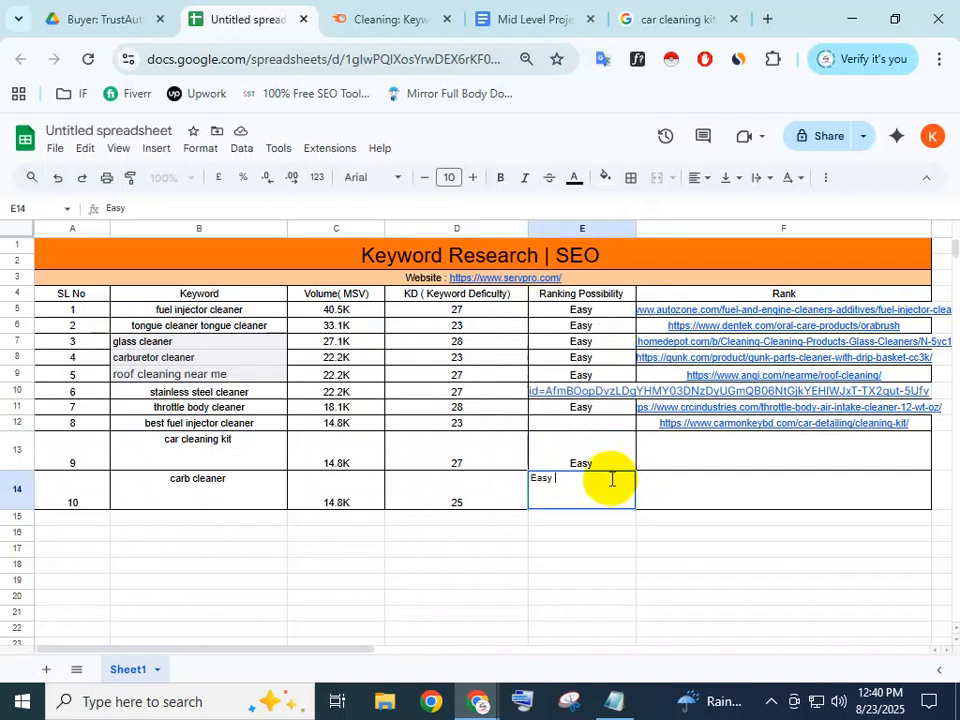
text(Easy)
click(708, 519)
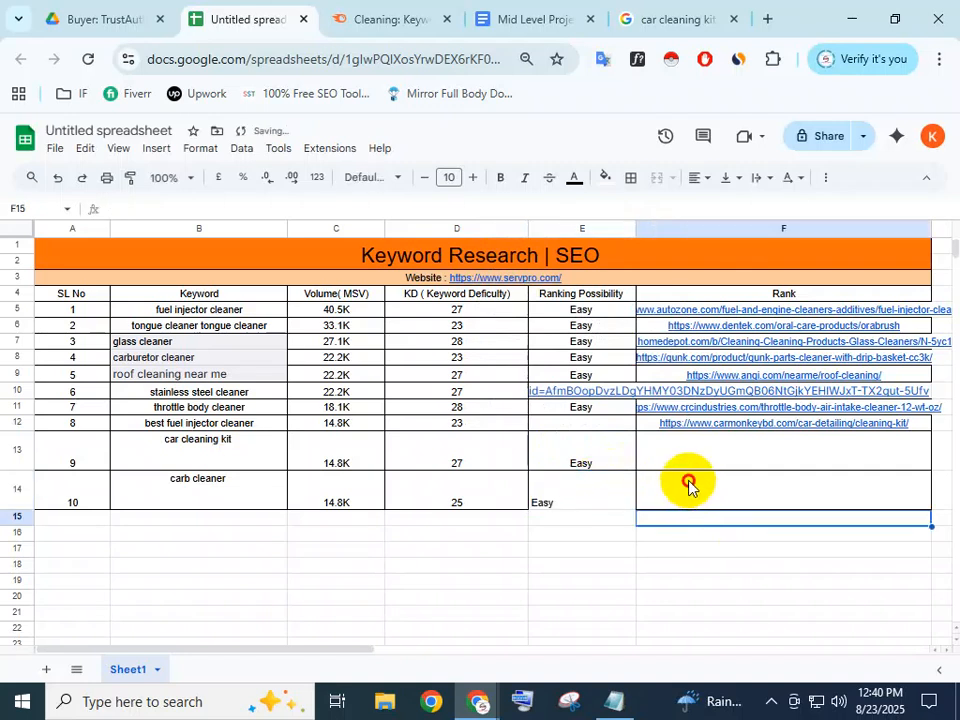
click(688, 485)
click(692, 448)
Open the SERP snapshots for car cleaning kit and carb cleaner from Semrush
click(700, 495)
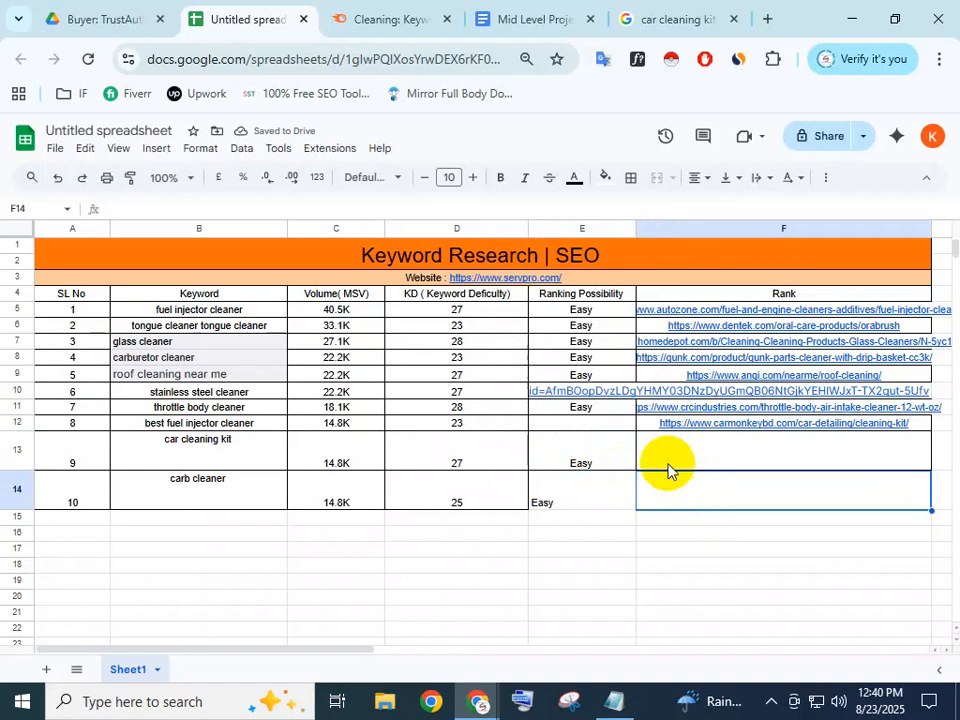
click(343, 15)
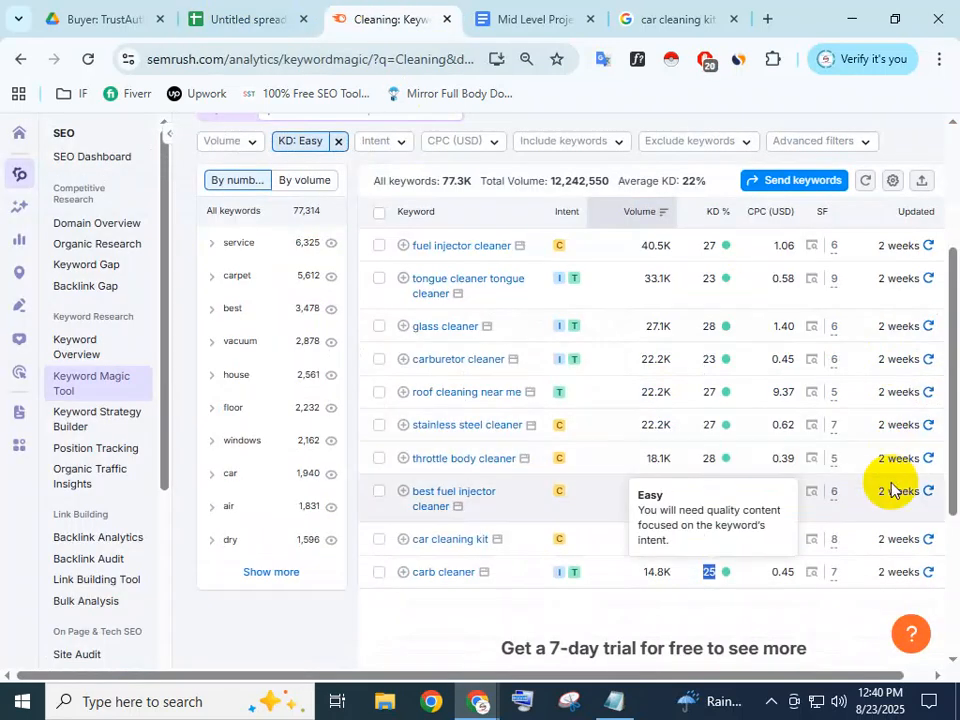
click(812, 541)
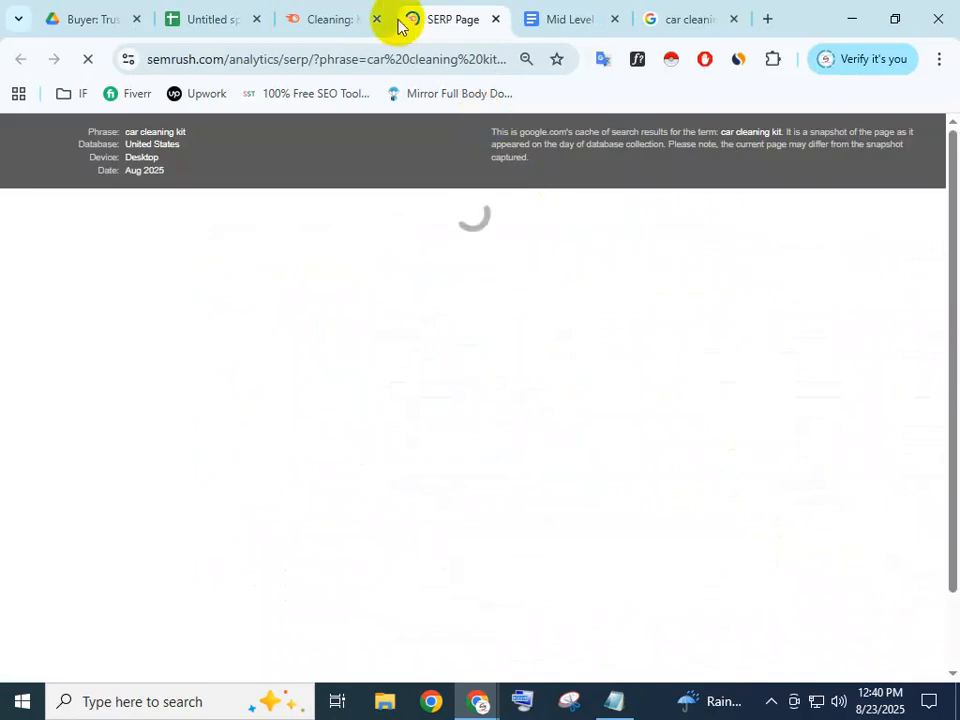
click(343, 19)
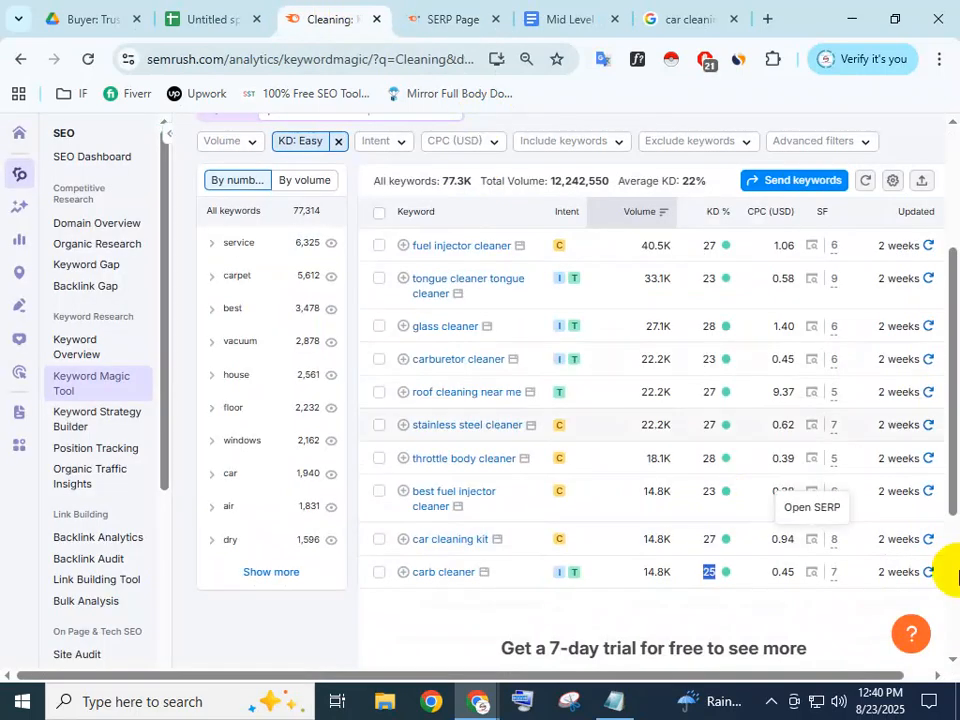
click(812, 572)
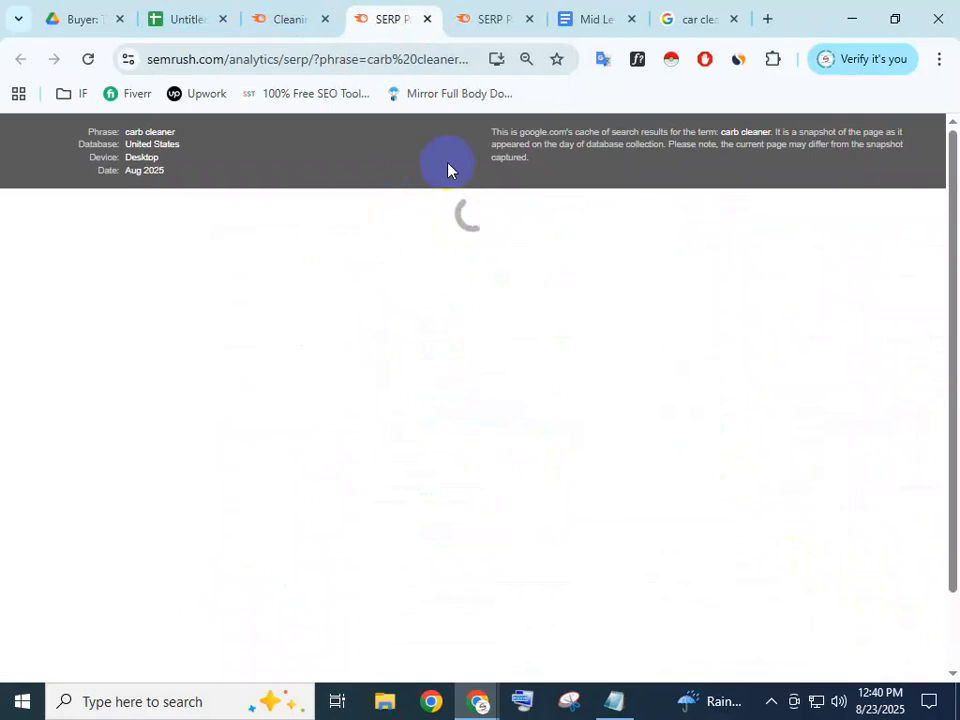
Close the carb cleaner and car cleaning kit snapshot tabs
click(505, 8)
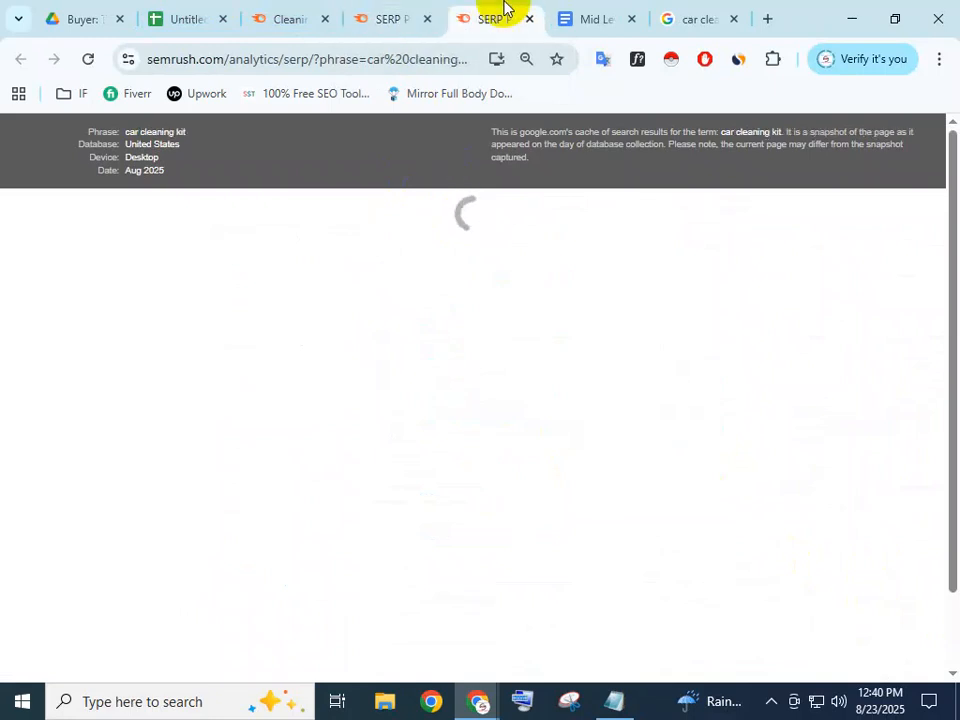
click(380, 16)
click(773, 62)
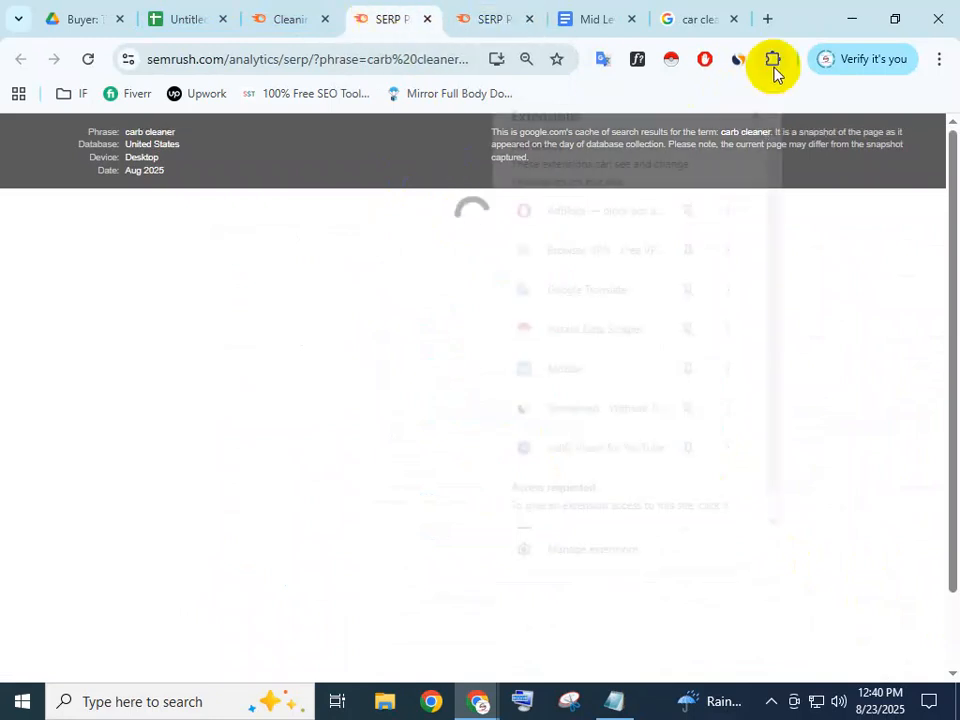
click(773, 62)
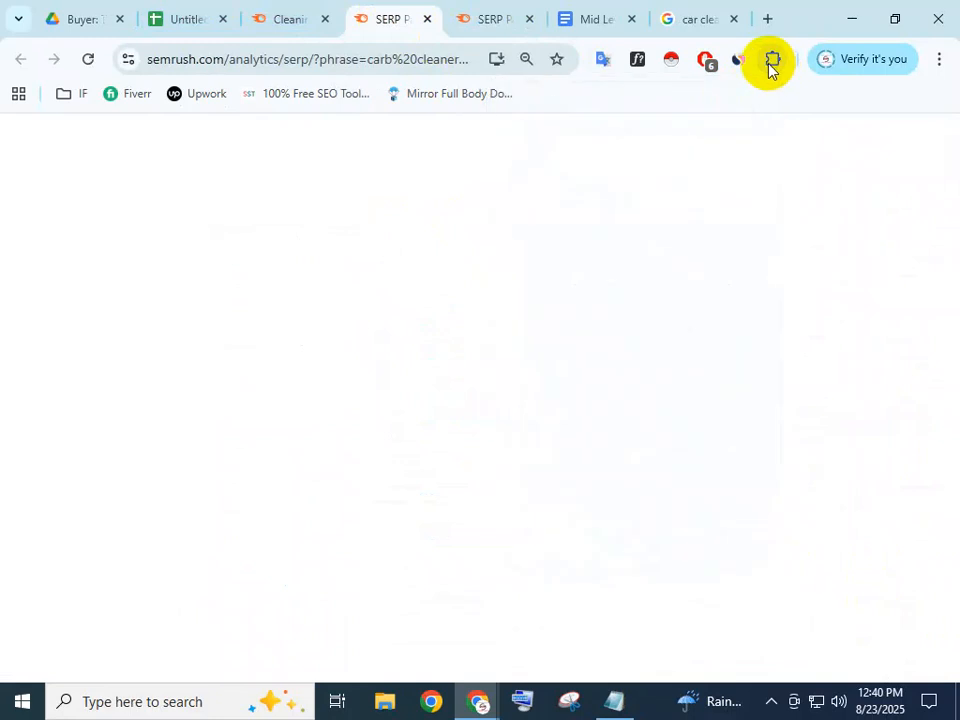
click(372, 12)
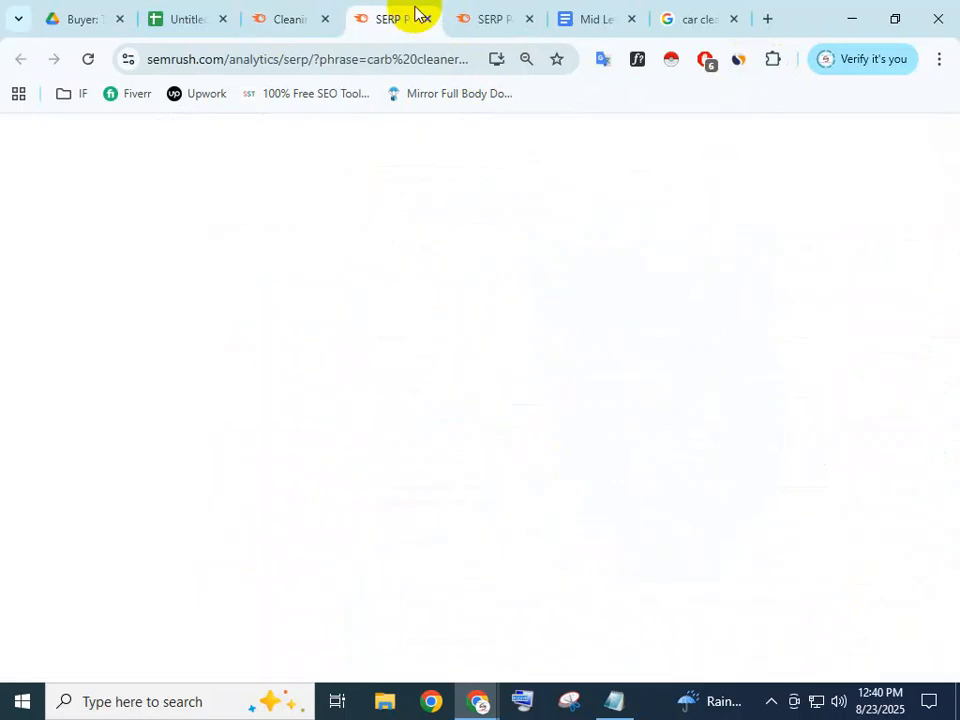
click(426, 19)
click(427, 19)
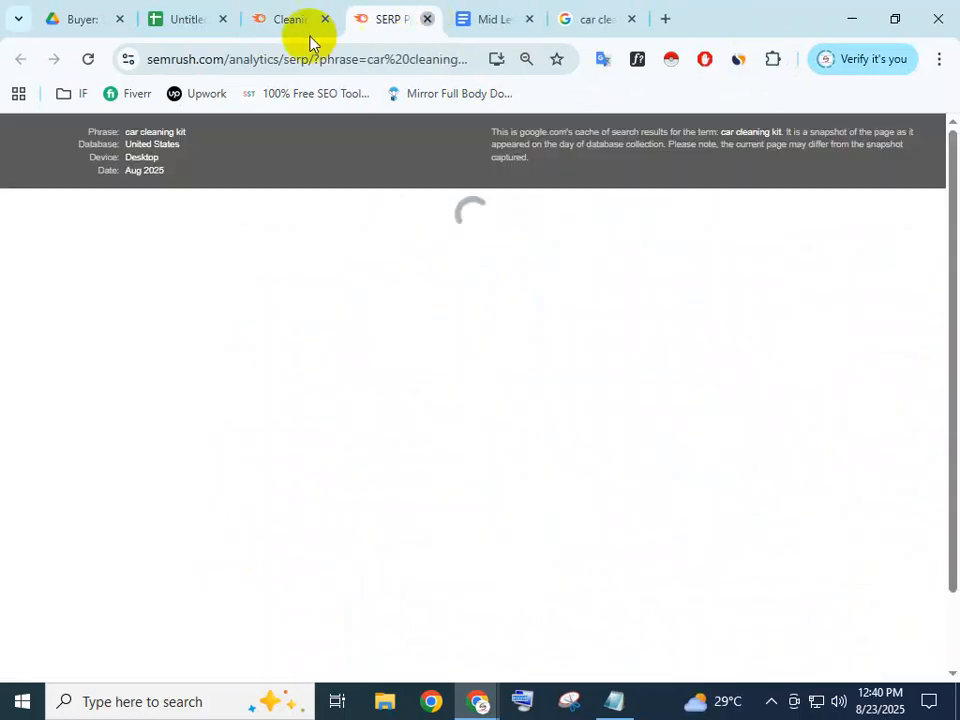
Copy the 'car cleaning kit' keyword from Semrush and rerun it as a Google search
click(290, 18)
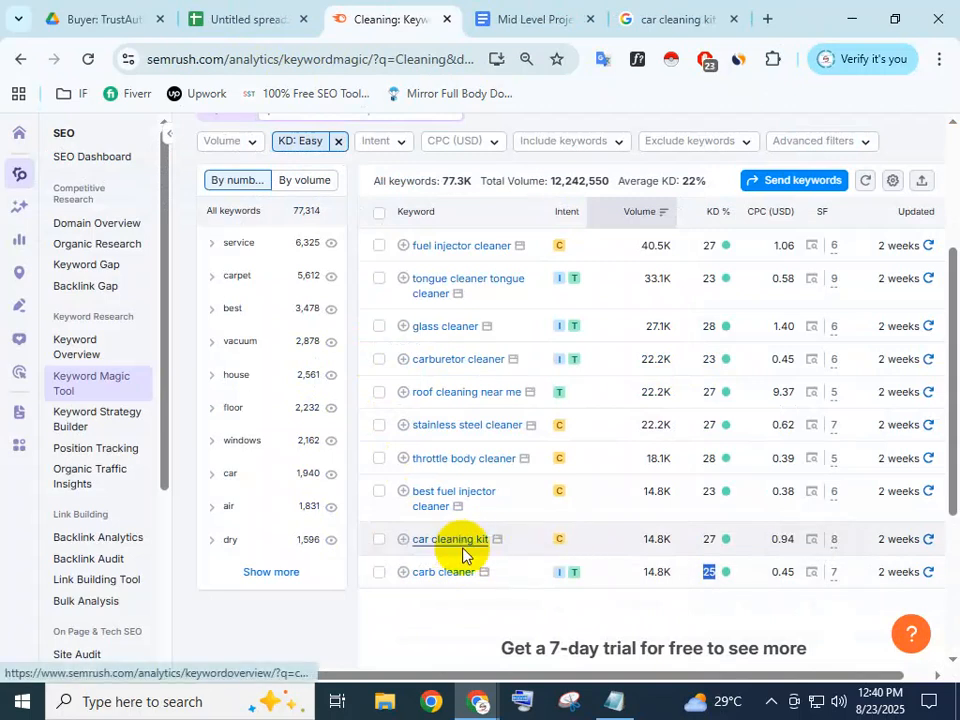
mouse_move(488, 540)
mouse_down()
mouse_move(407, 533)
mouse_move(419, 548)
mouse_move(490, 545)
mouse_up()
click(410, 553)
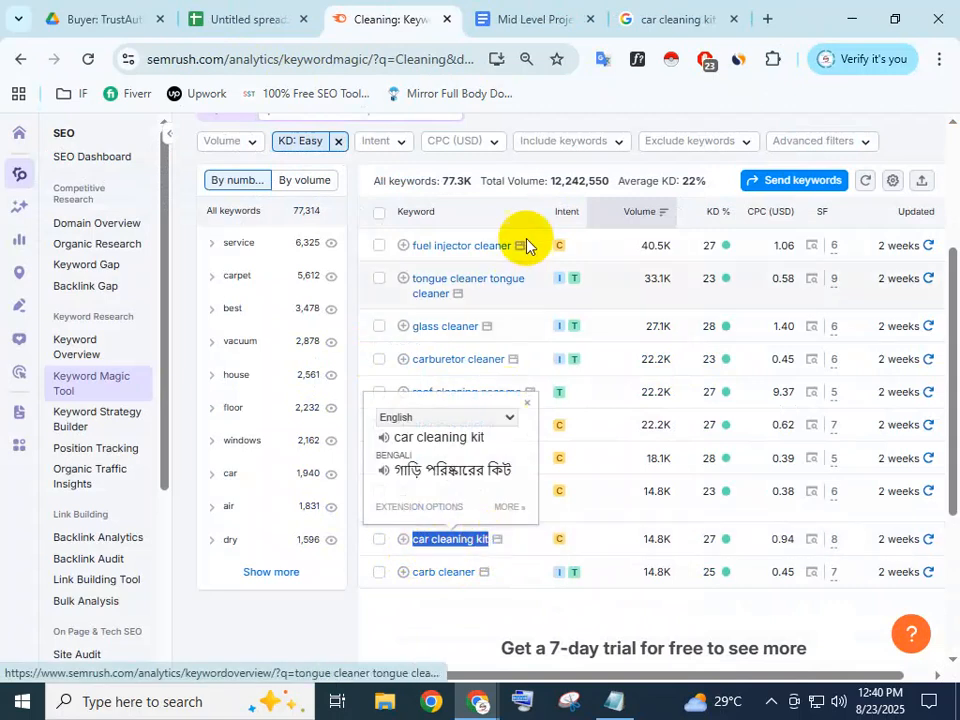
click(664, 17)
drag(456, 141, 26, 166)
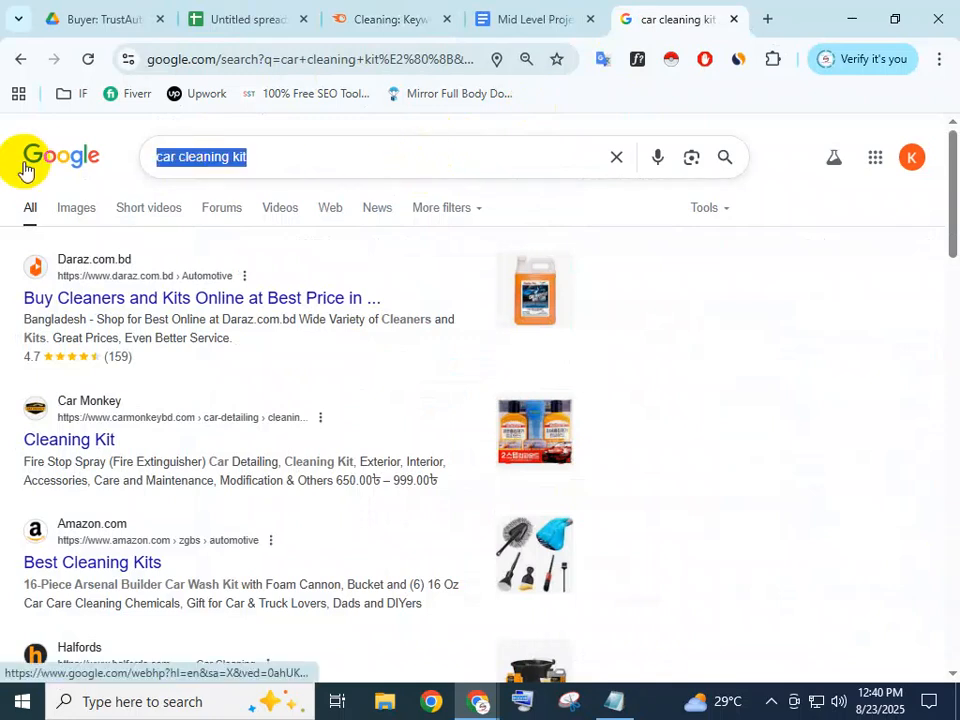
key(Return)
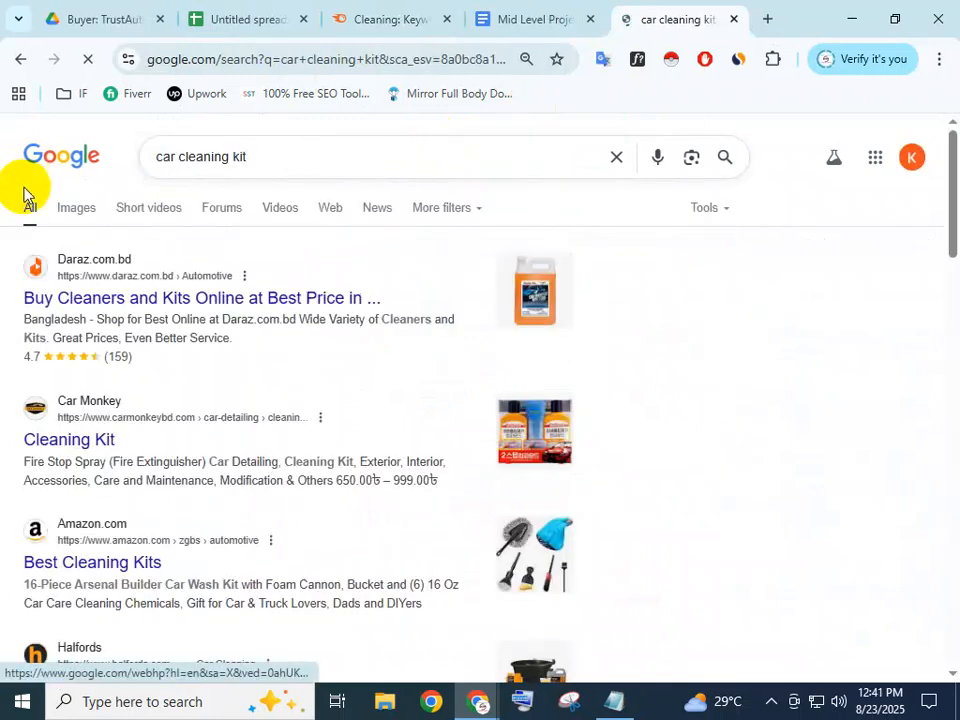
Copy the Car Monkey Cleaning Kit result's link address and return to the sheet's Rank cell
scroll(120, 320, down, 1)
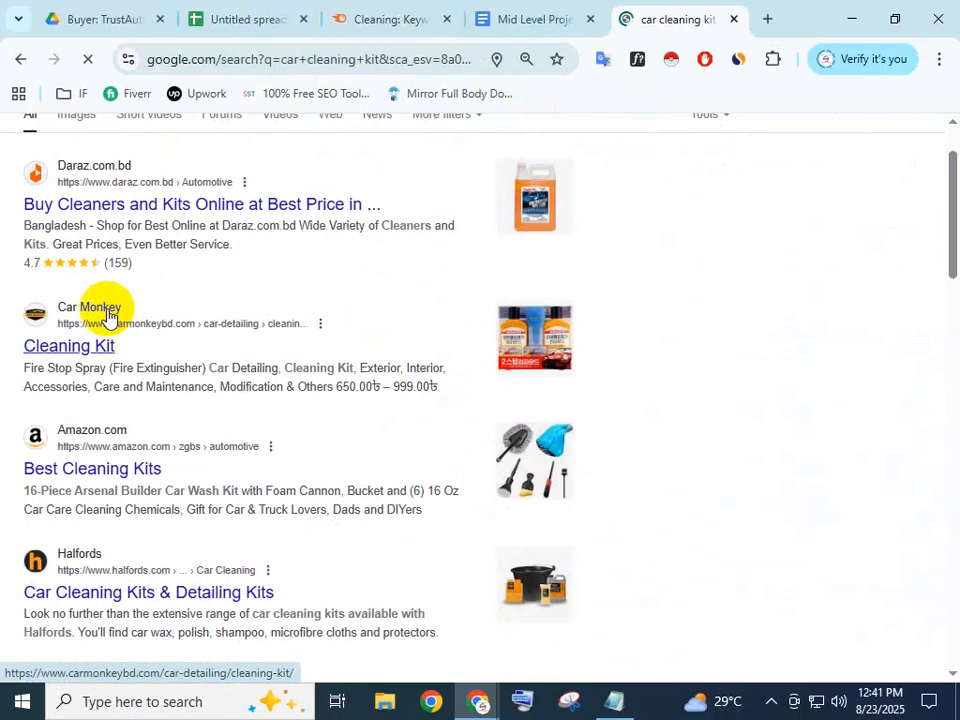
right_click(98, 349)
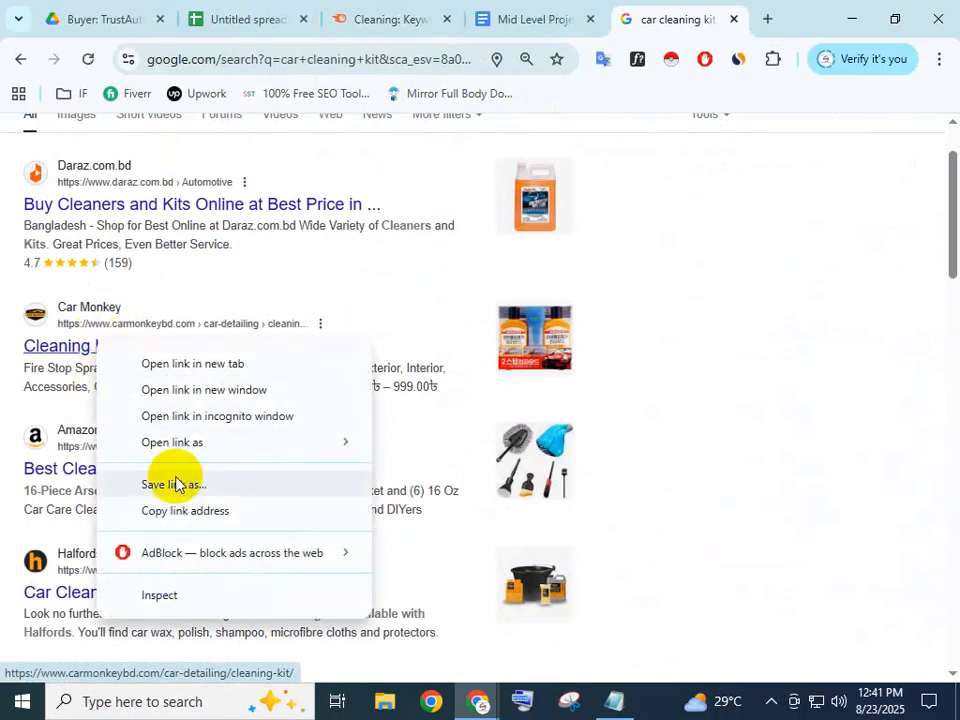
click(185, 511)
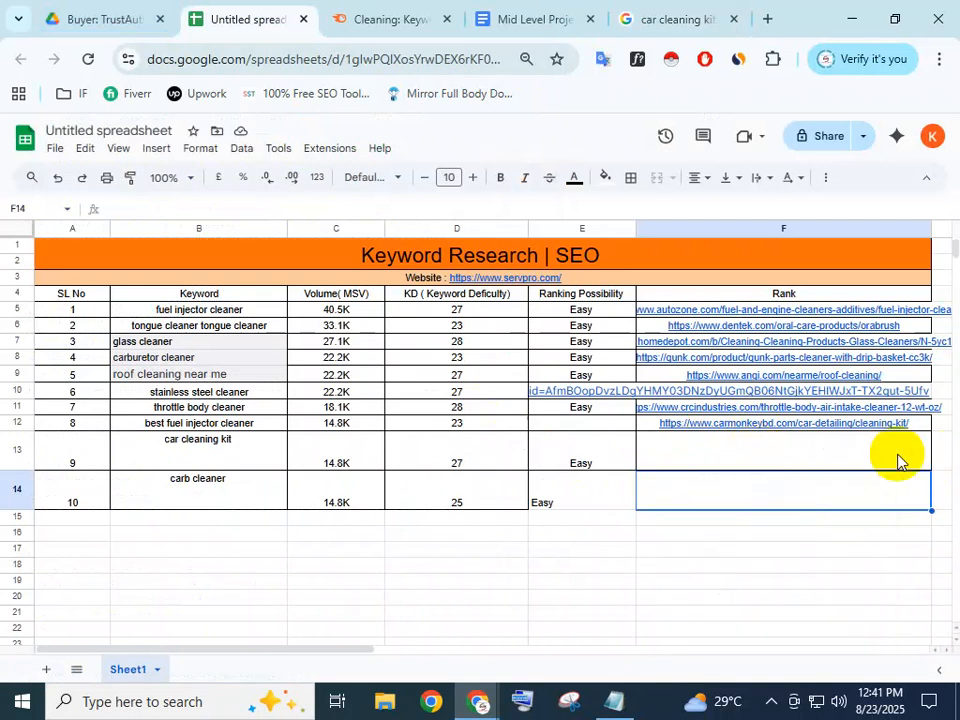
click(865, 456)
Paste the Car Monkey link into Rank cell F13
double_click(865, 456)
key(ctrl+v)
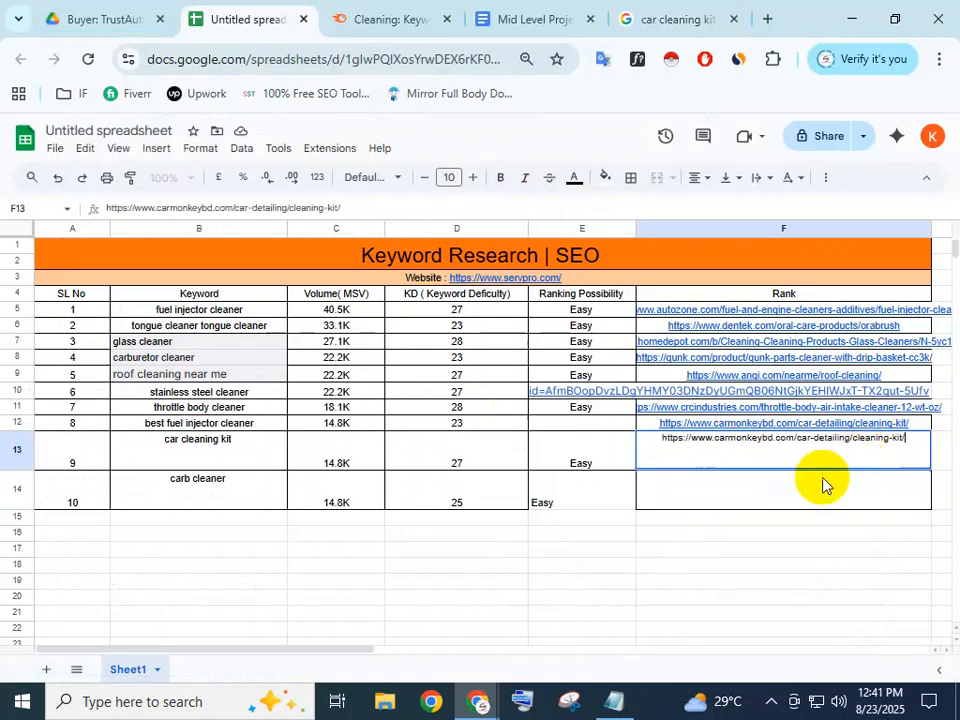
key(Return)
Copy the 'carb cleaner' keyword from Semrush and search Google for it
click(393, 12)
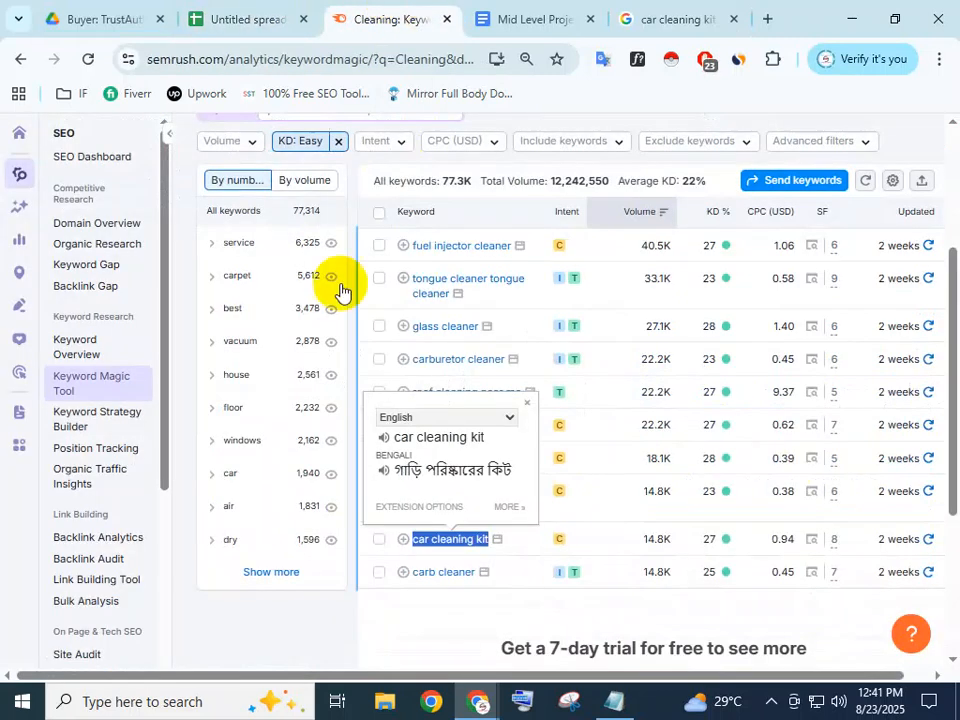
drag(474, 579, 472, 580)
drag(412, 572, 476, 574)
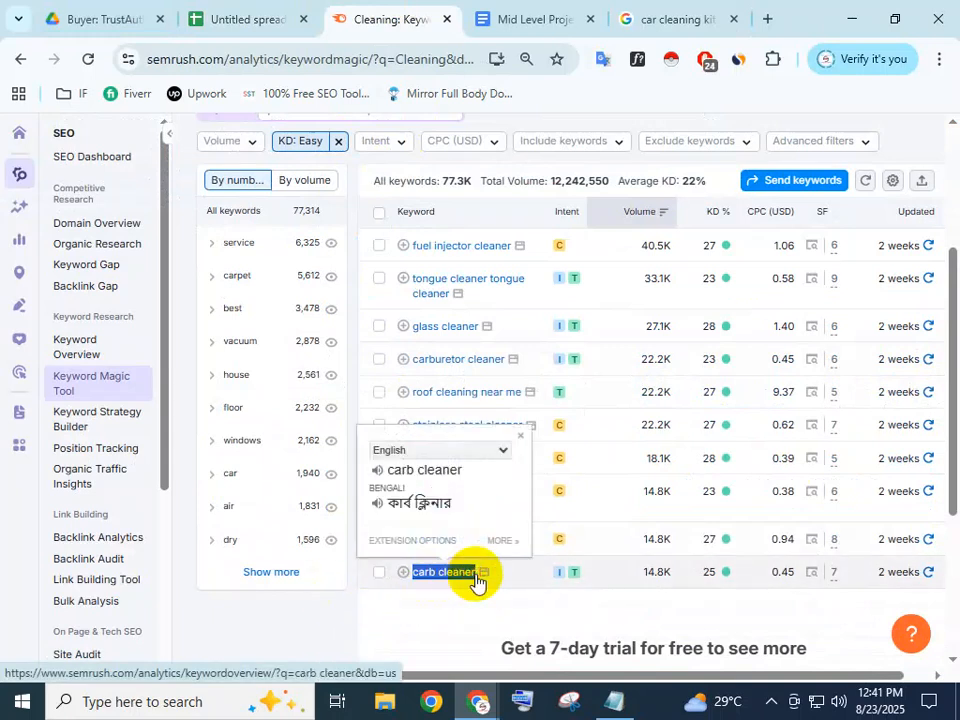
click(640, 16)
scroll(492, 220, up, 2)
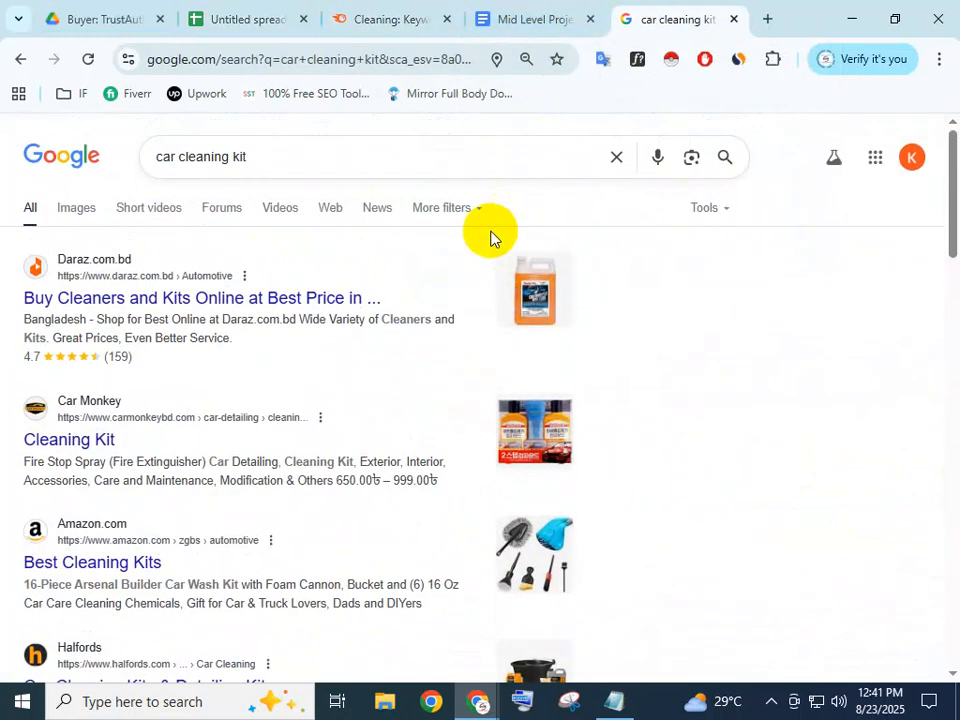
triple_click(371, 170)
key(ctrl+v)
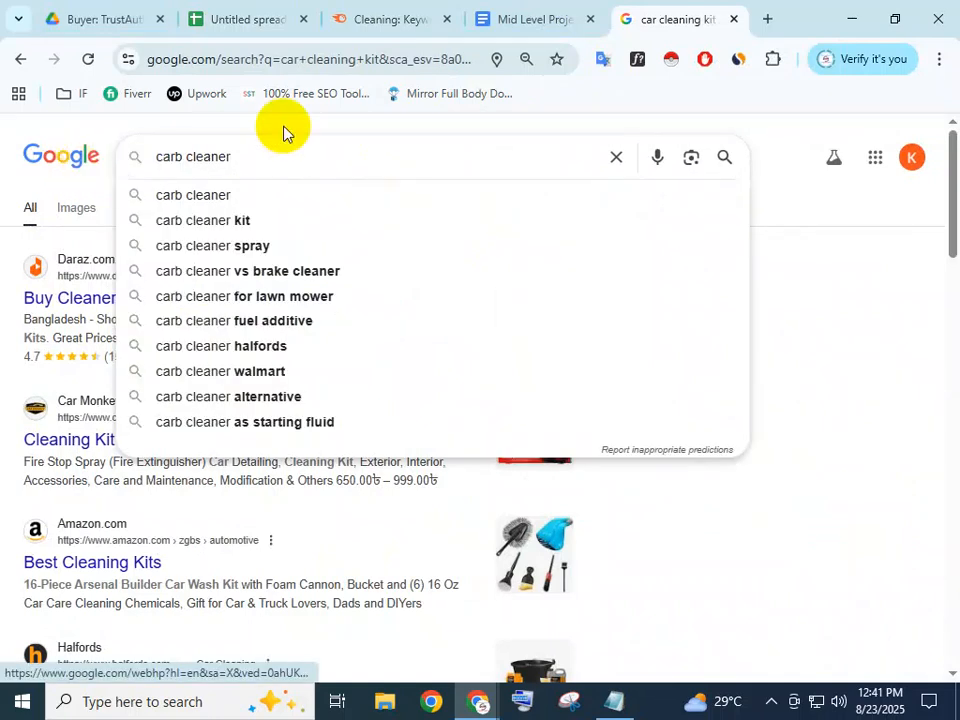
key(Return)
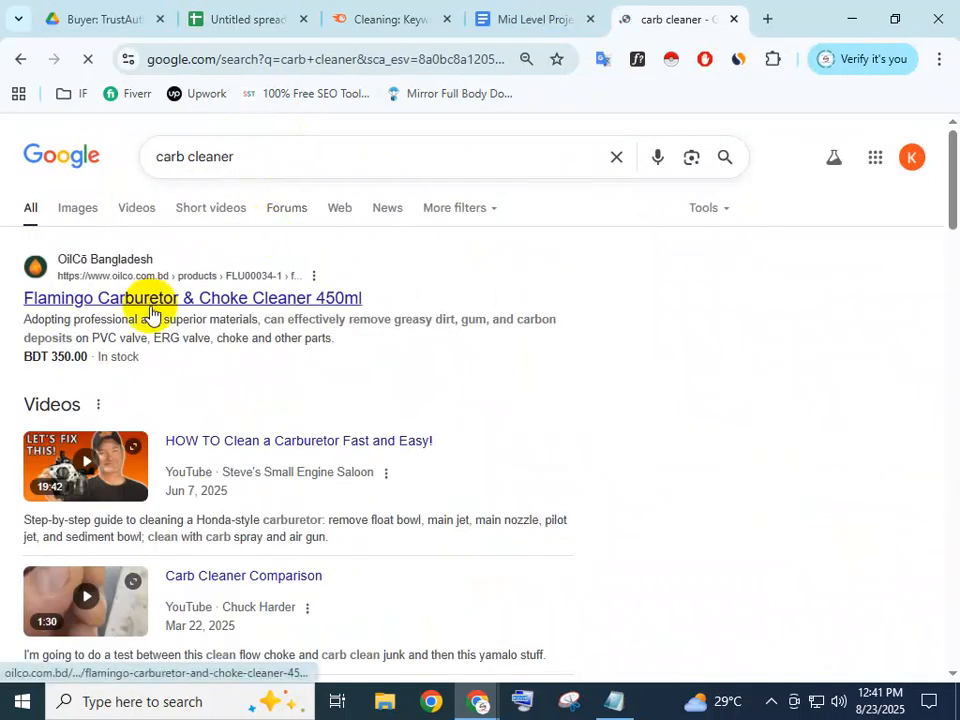
Copy the Flamingo Carburetor result link from oilco.com.bd and paste it into F14
right_click(142, 300)
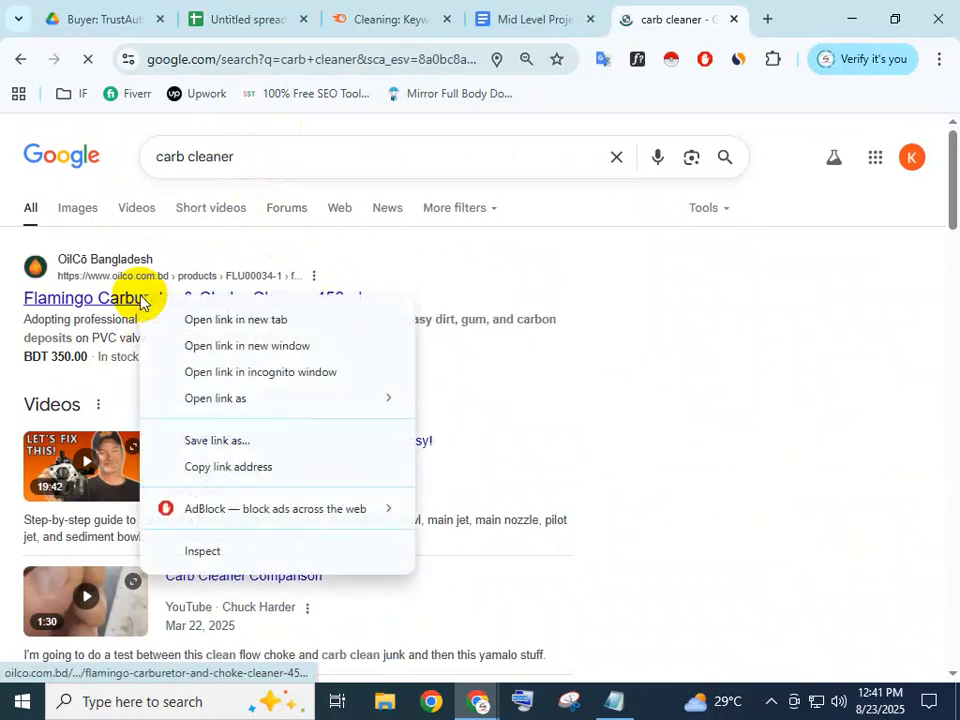
click(224, 465)
click(258, 22)
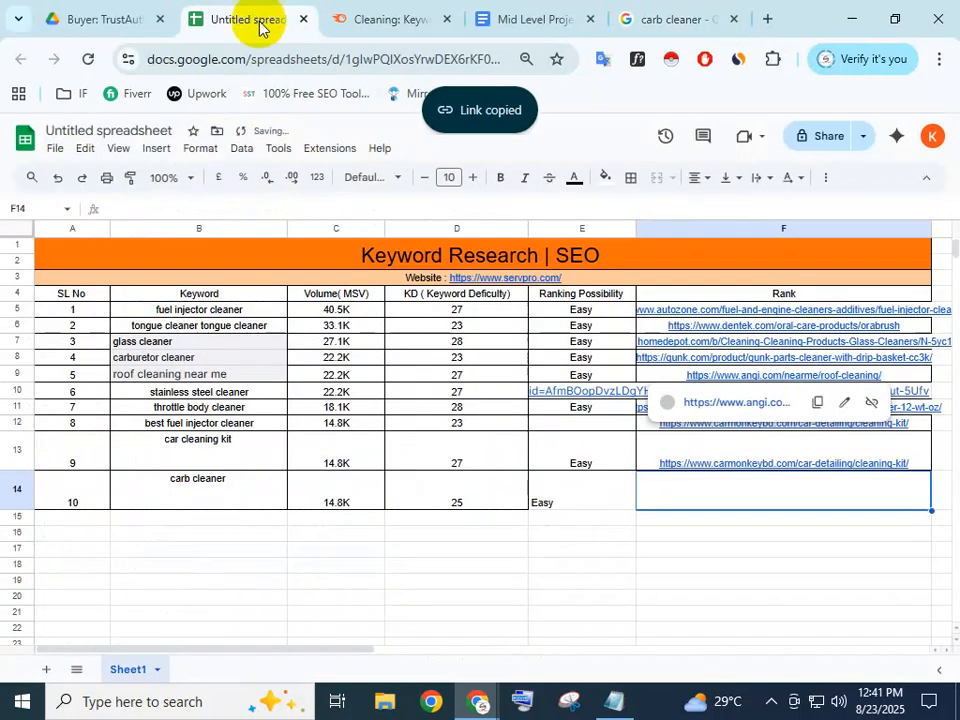
double_click(715, 497)
key(ctrl+v)
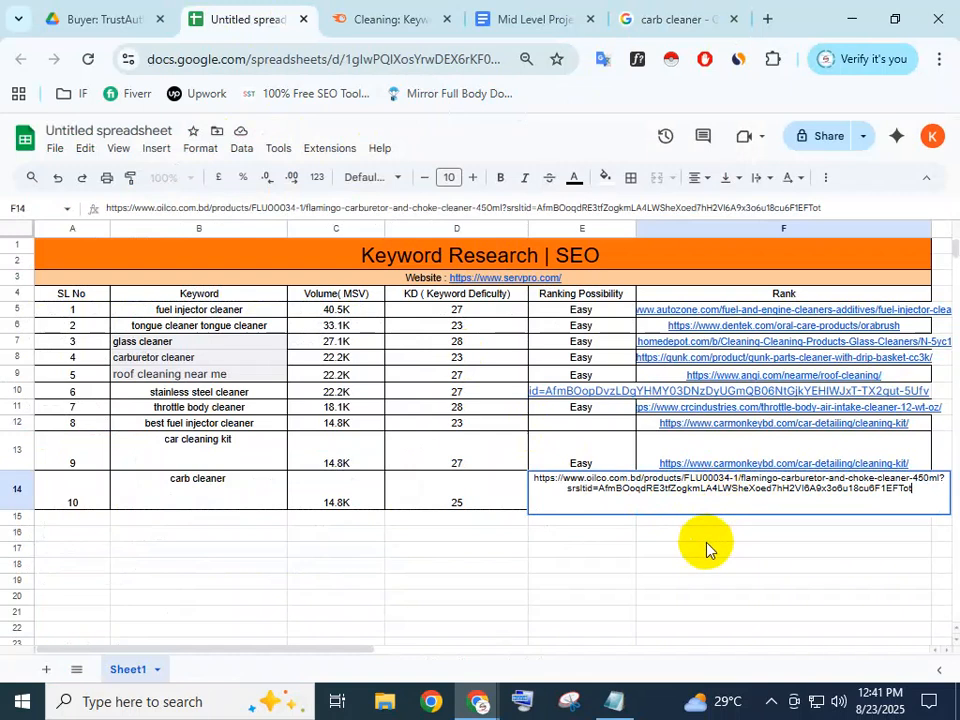
click(704, 548)
click(532, 538)
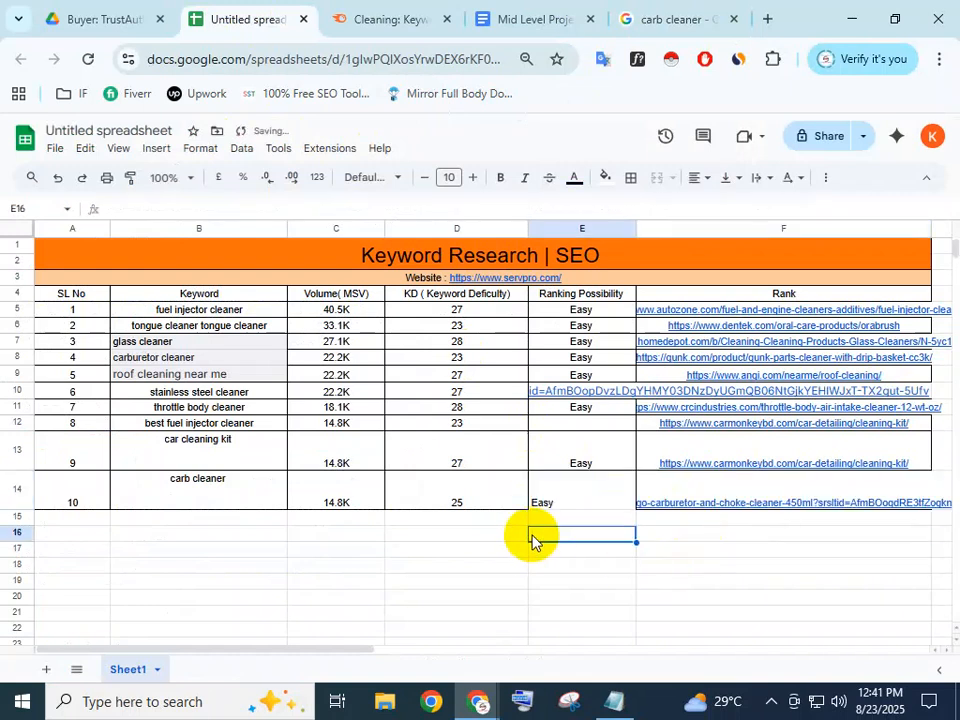
scroll(296, 388, down, 3)
scroll(285, 369, up, 3)
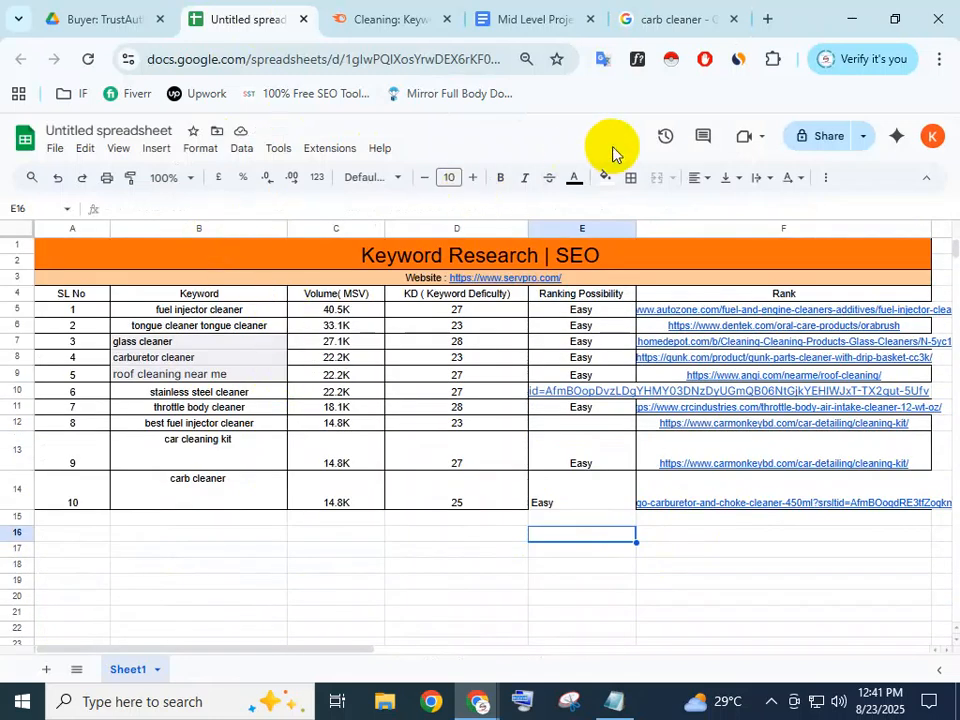
Centre-align all keywords in column B using Format > Alignment > Centre
click(206, 226)
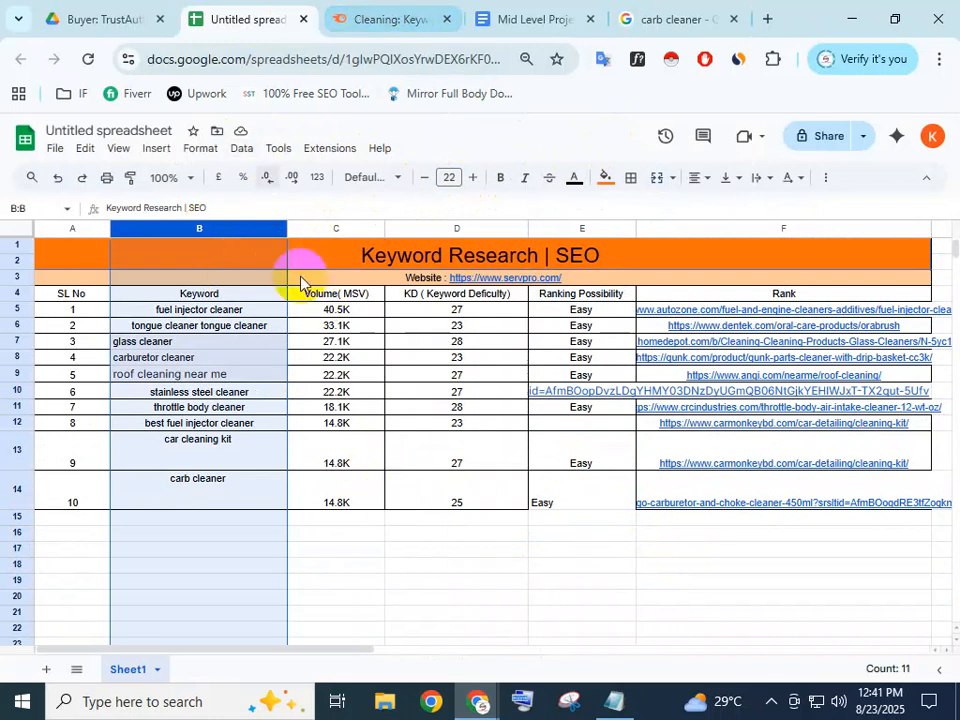
click(193, 155)
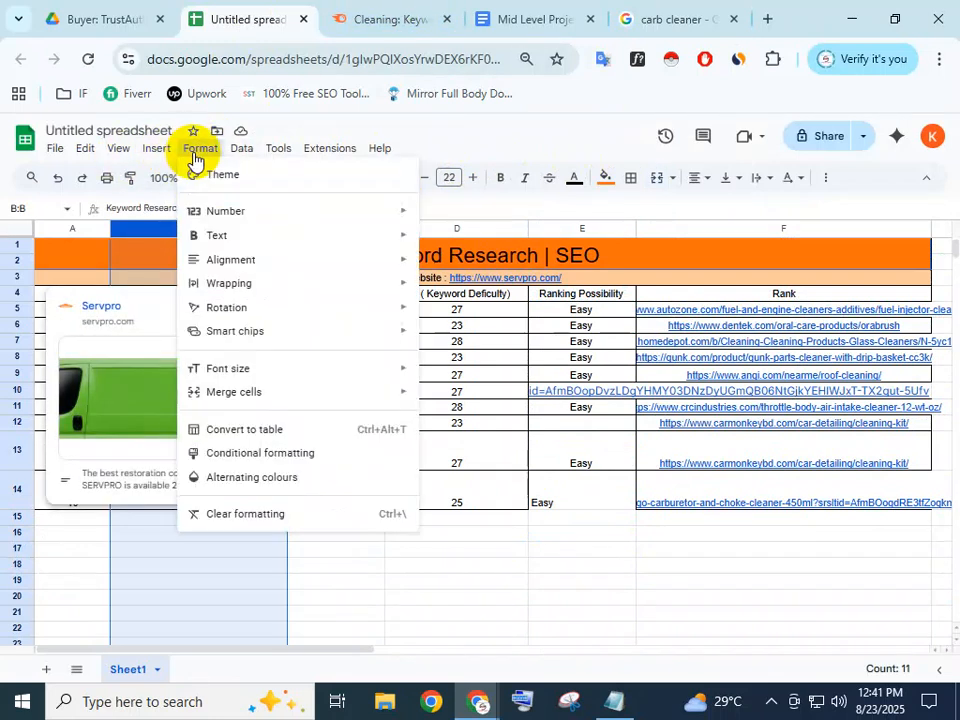
mouse_move(279, 263)
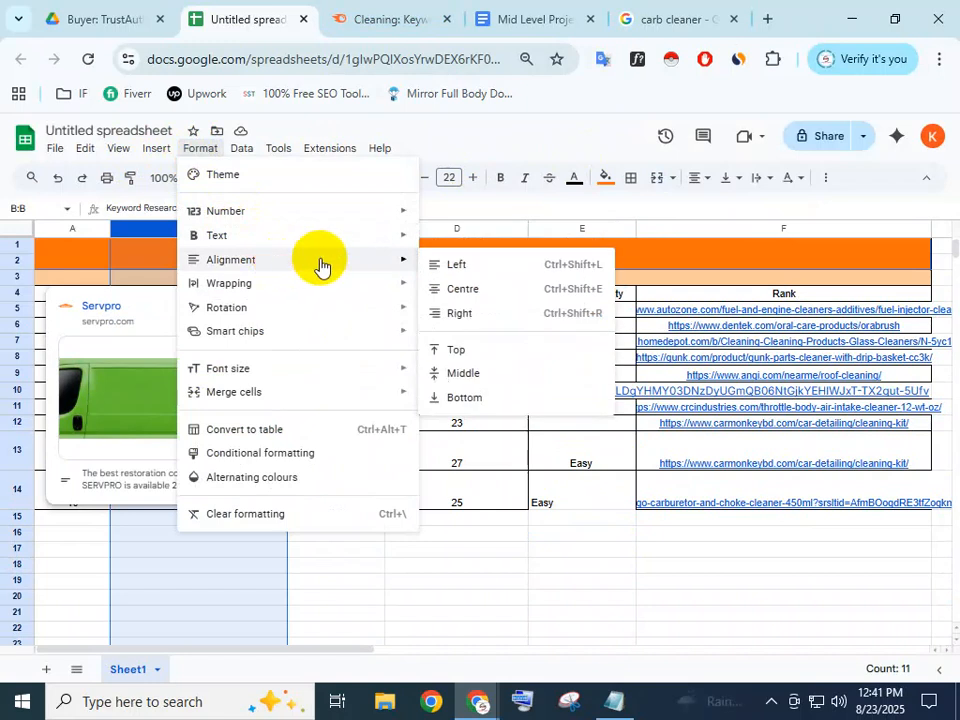
click(461, 289)
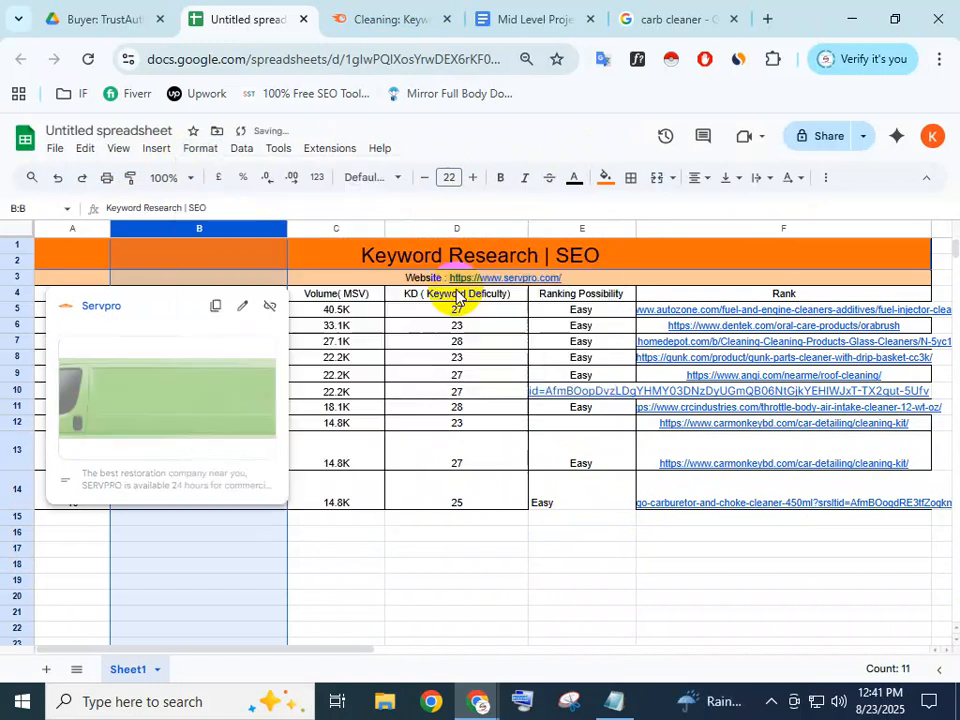
click(373, 536)
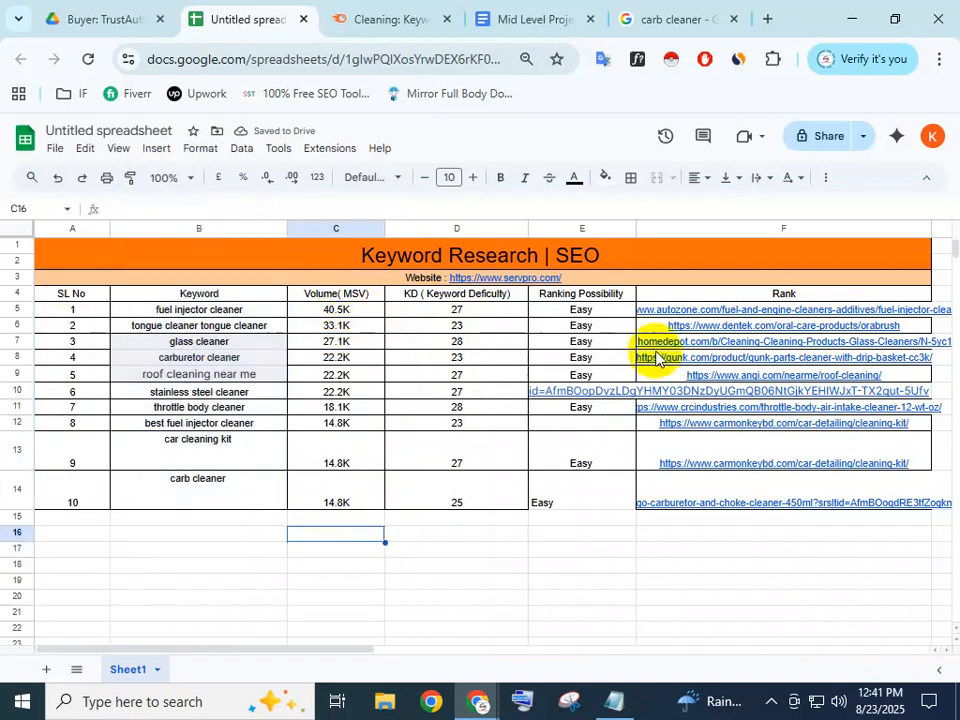
click(705, 548)
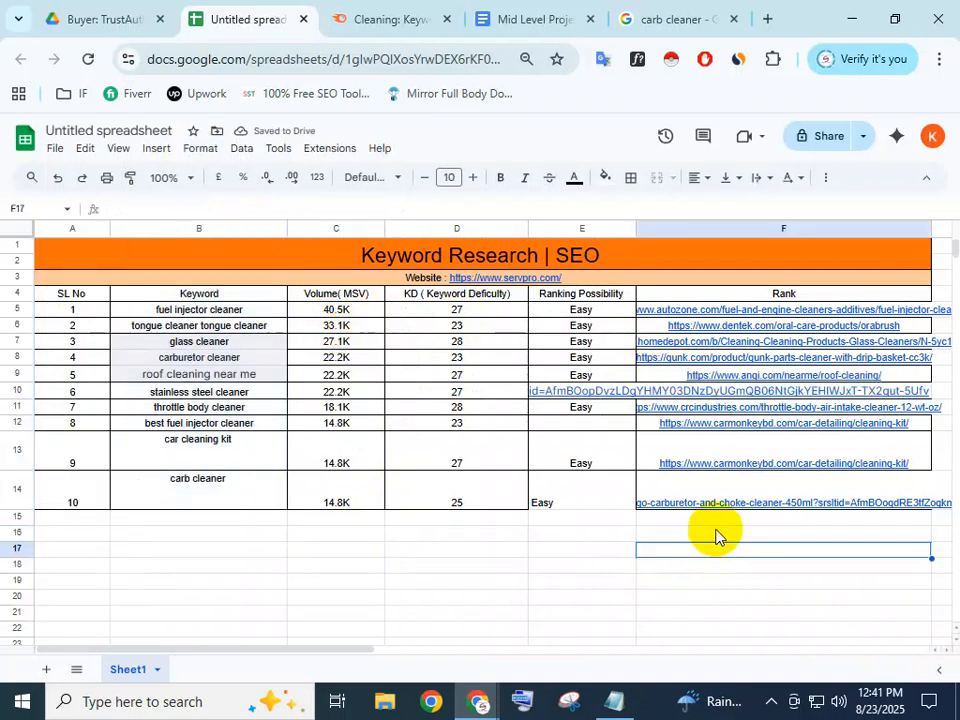
Name the spreadsheet 'KW | Cleaning | USA', correcting the spelling of Cleaning, and save
click(822, 140)
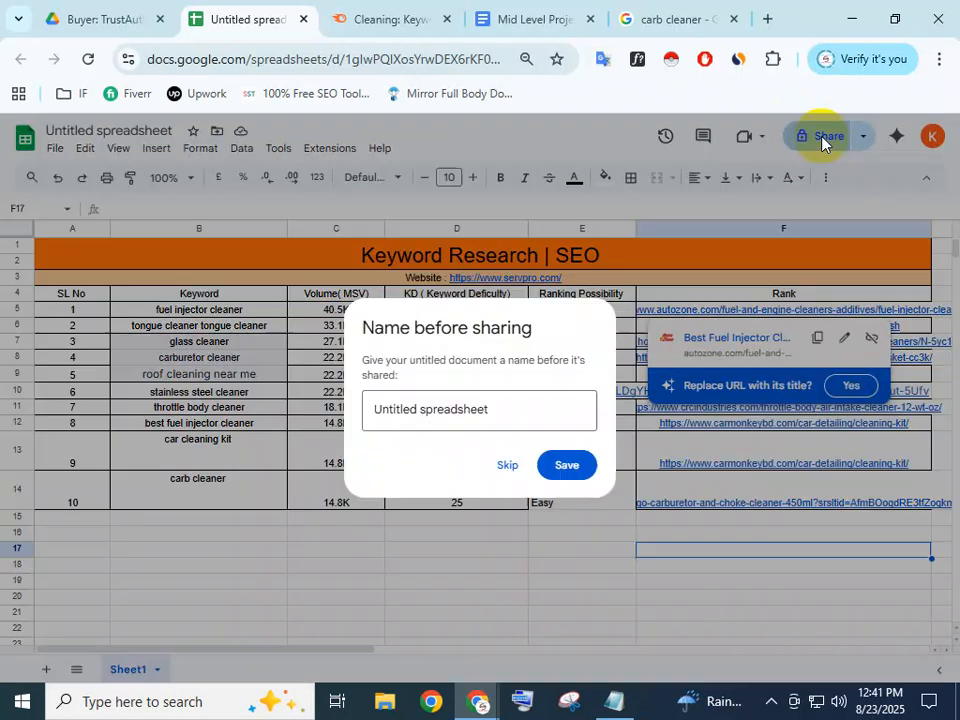
drag(534, 426, 350, 418)
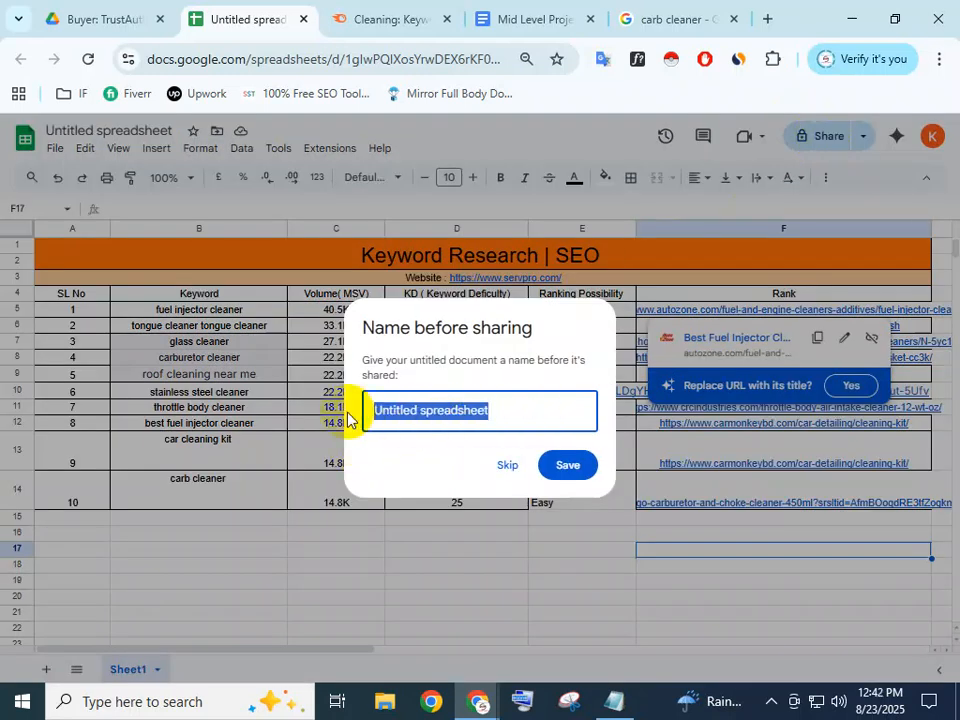
text(C)
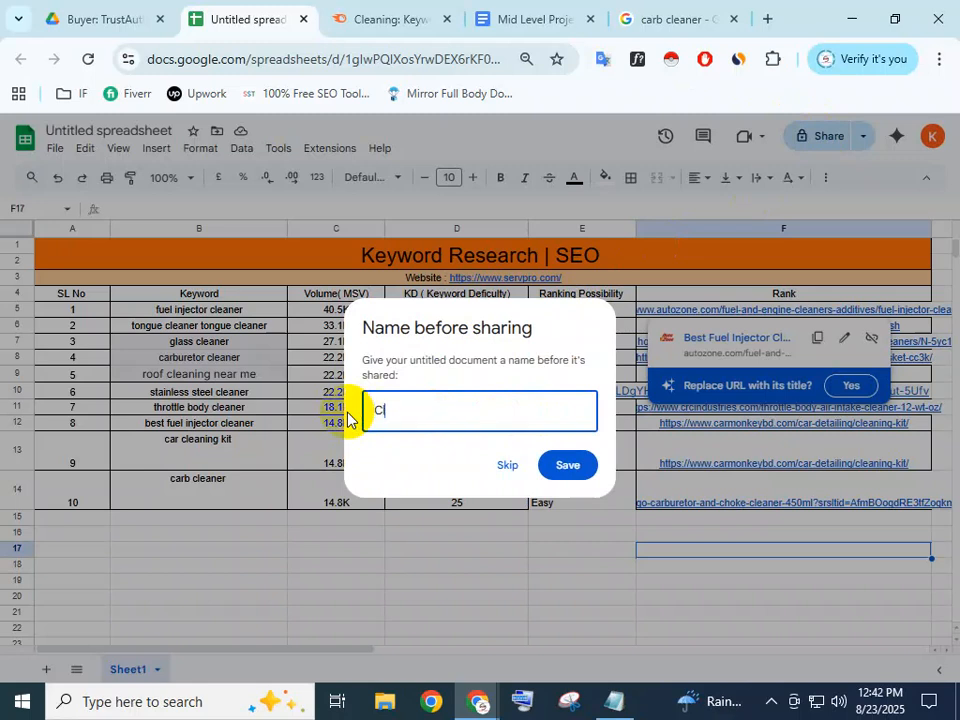
key(BackSpace)
key(BackSpace)
key(BackSpace)
text(KW | Cleanning)
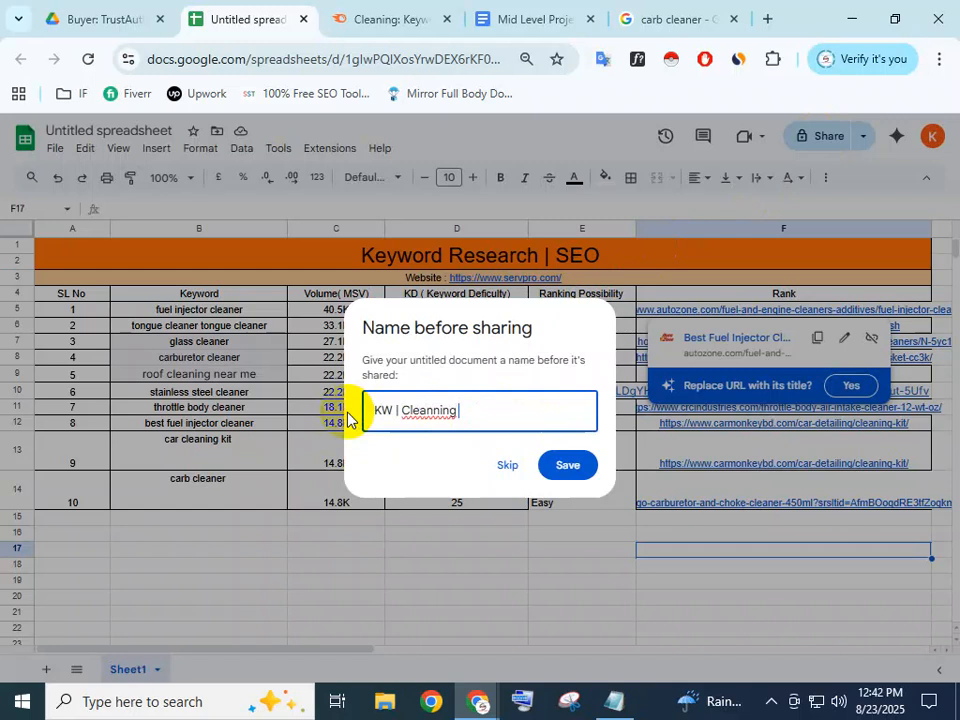
right_click(400, 410)
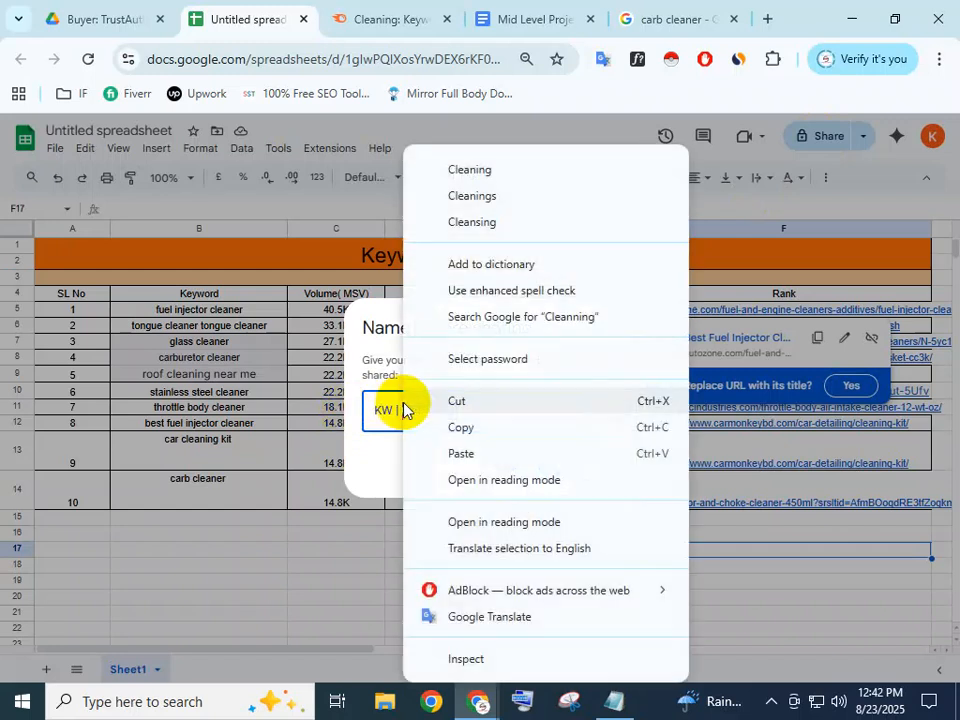
click(466, 172)
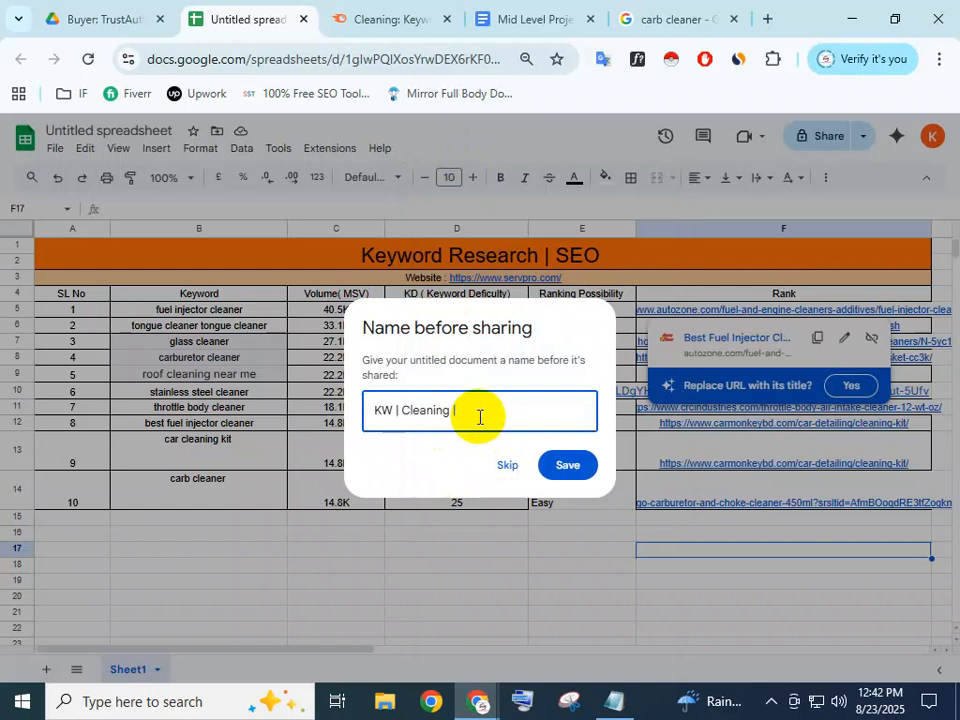
click(570, 464)
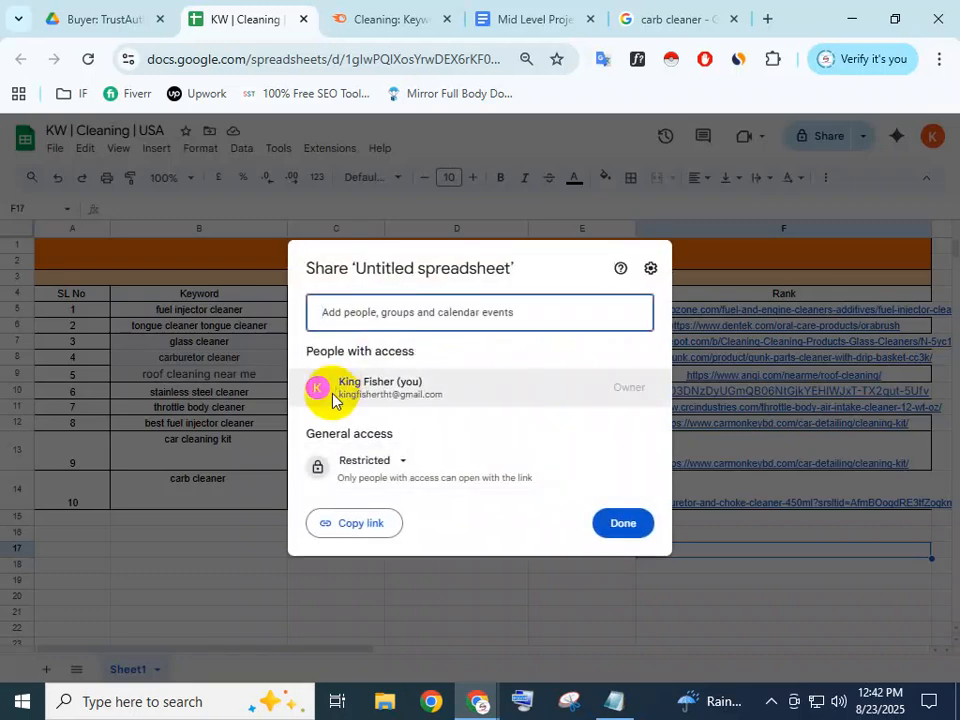
Set general access to Anyone with the link as Viewer, copy the link, and finish
click(386, 460)
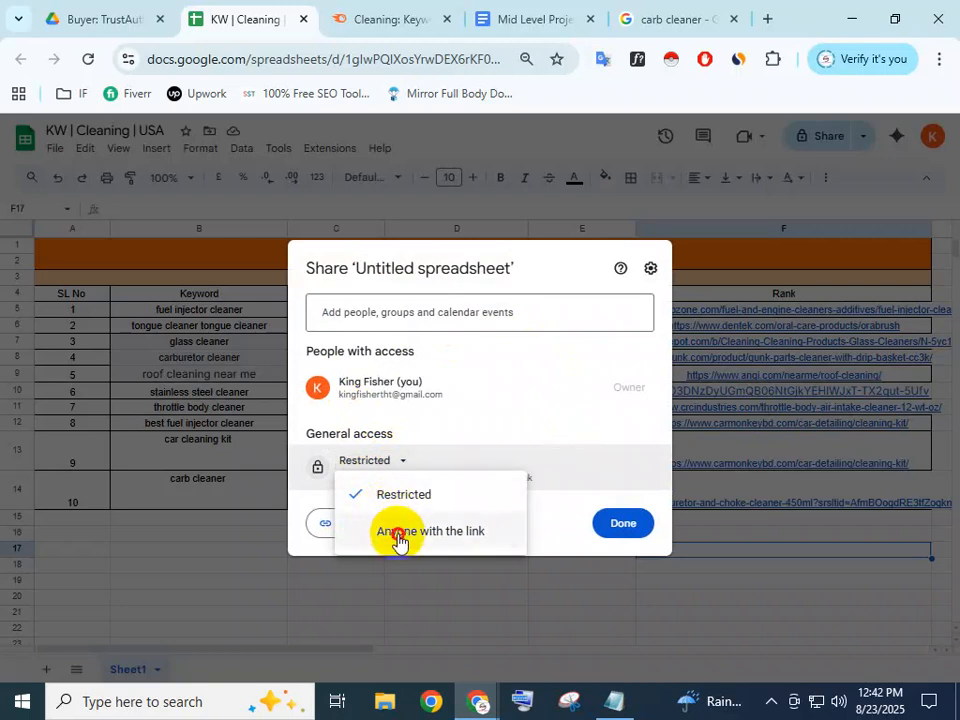
click(398, 537)
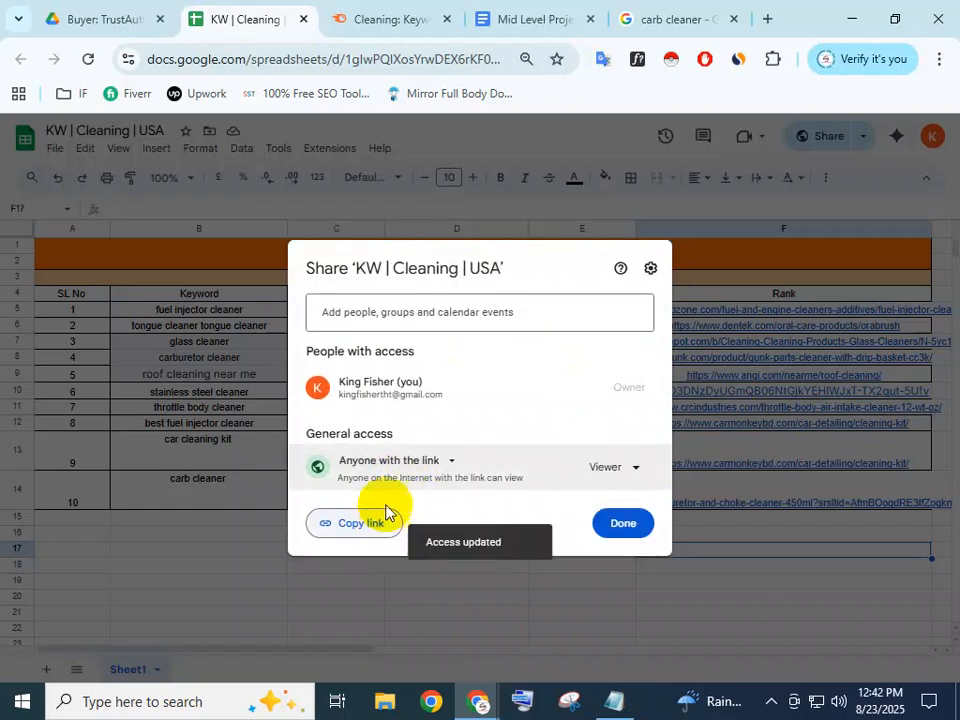
click(628, 468)
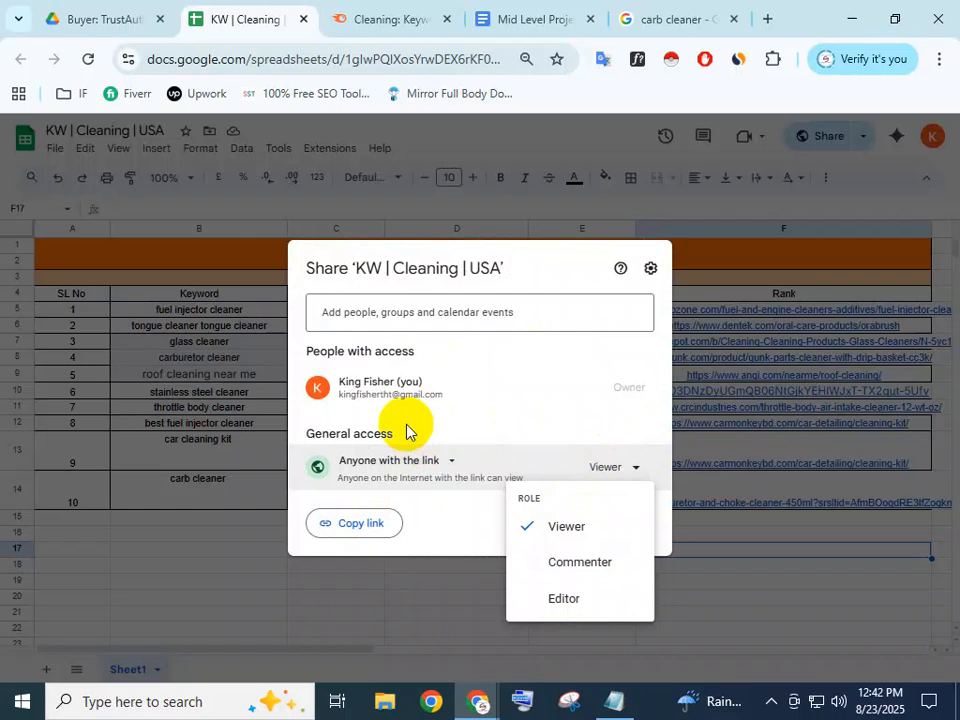
click(658, 471)
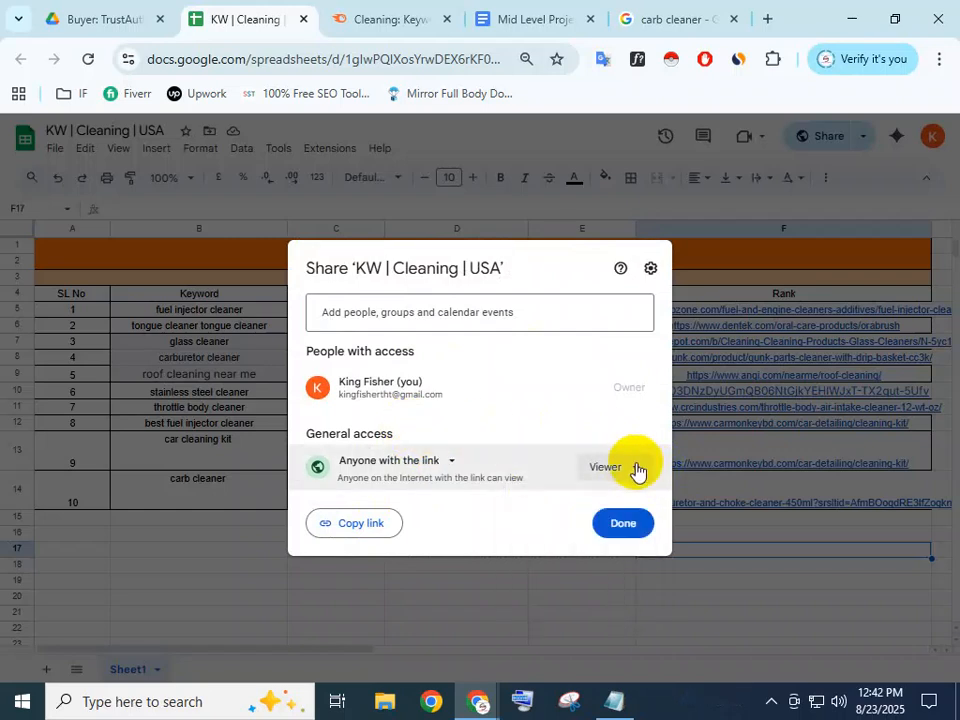
click(360, 525)
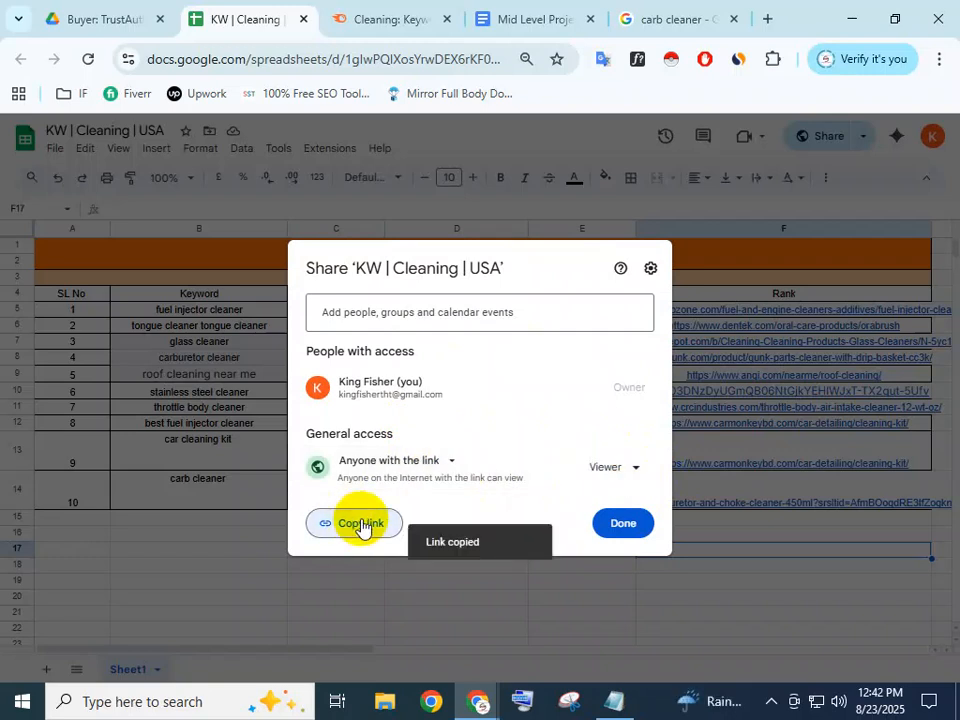
click(621, 523)
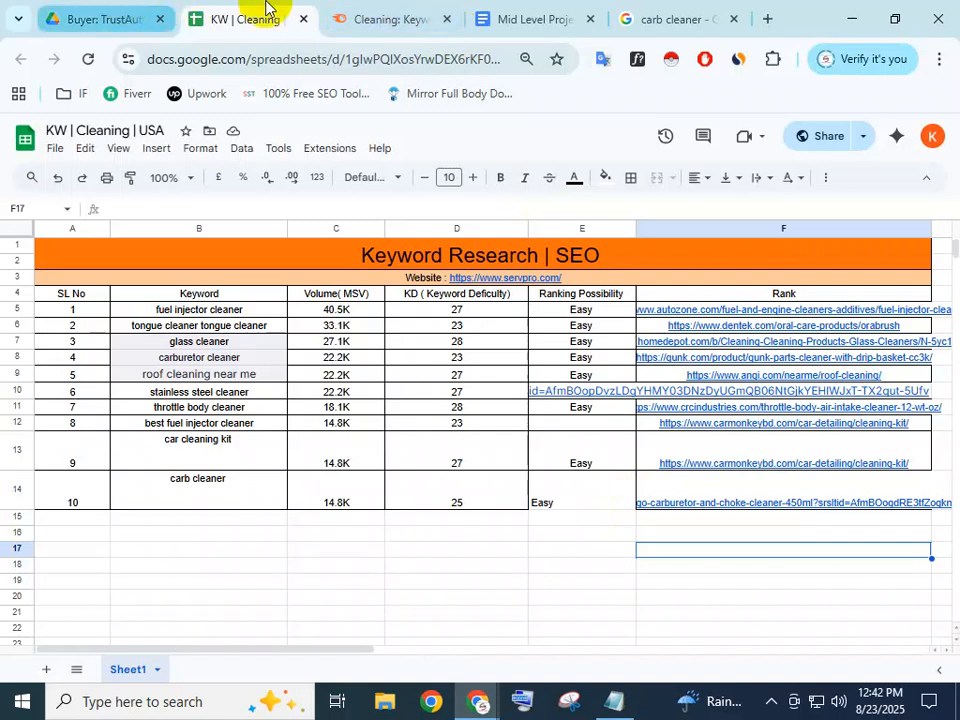
Load web.whatsapp.com in a new Chrome tab
click(768, 18)
click(274, 61)
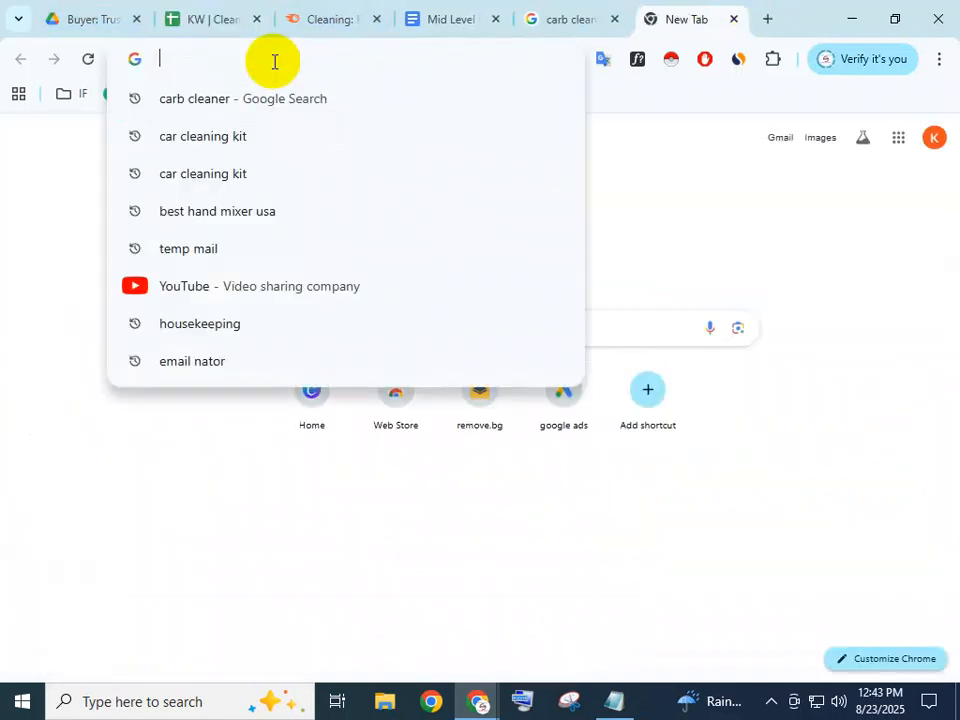
text(Web.whatsapp.com)
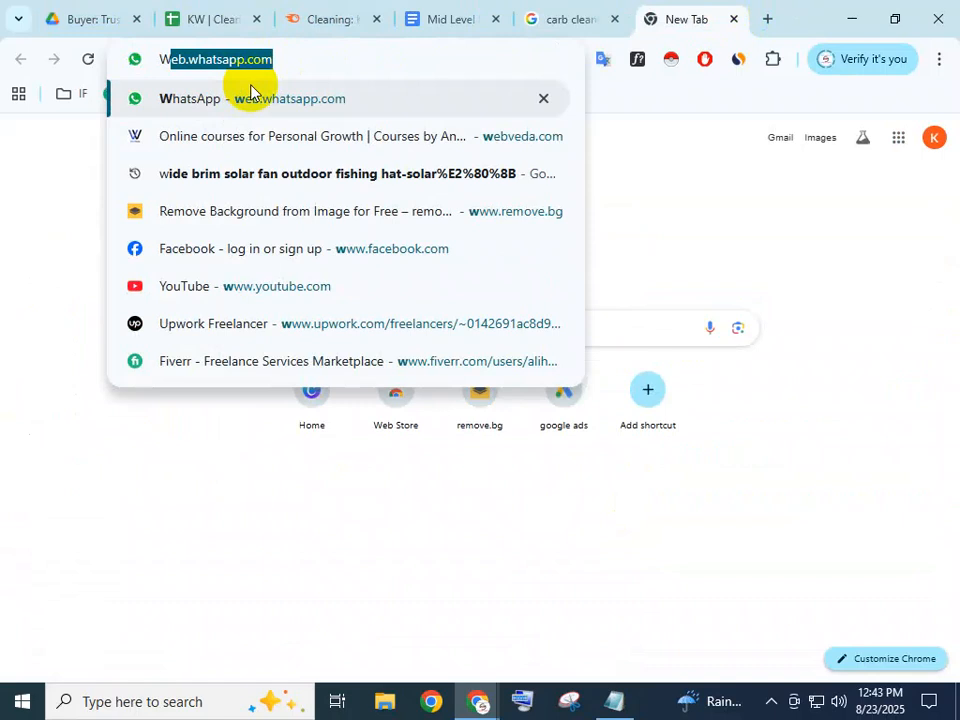
click(305, 65)
key(Return)
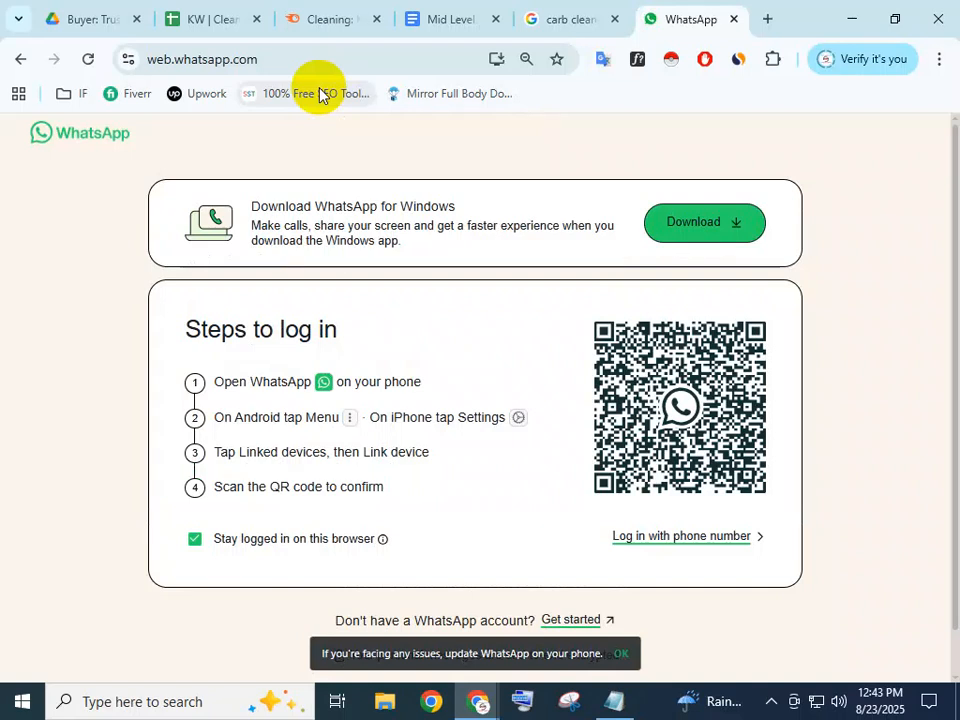
Minimize Chrome and refresh the Windows desktop
click(855, 10)
right_click(375, 226)
click(427, 281)
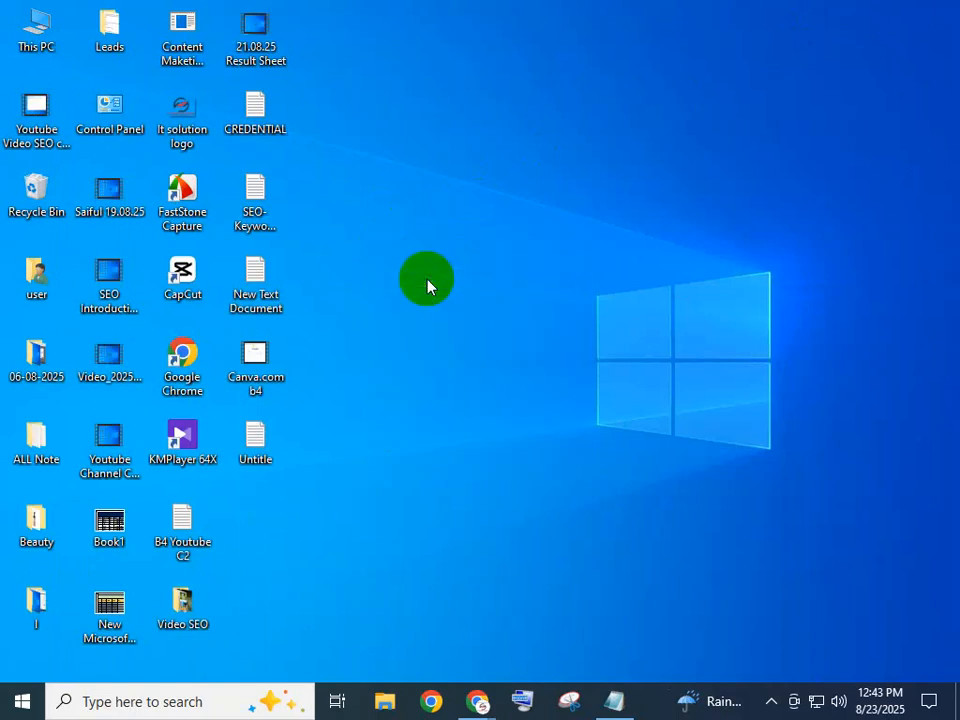
Create a new text document on the desktop, keeping the name New Text Document (2)
right_click(289, 453)
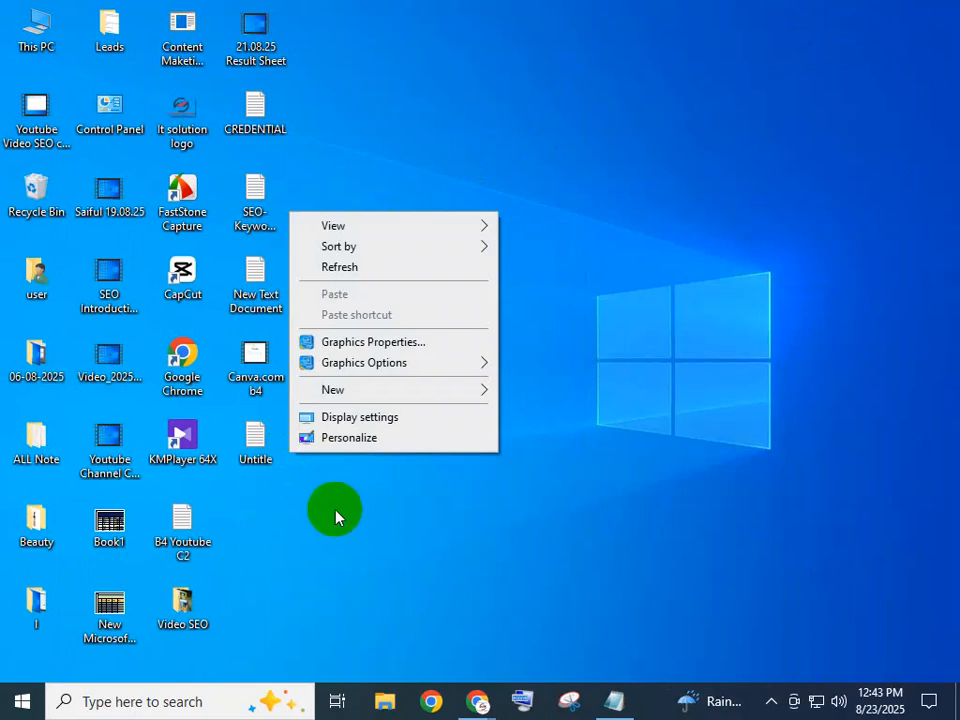
mouse_move(478, 392)
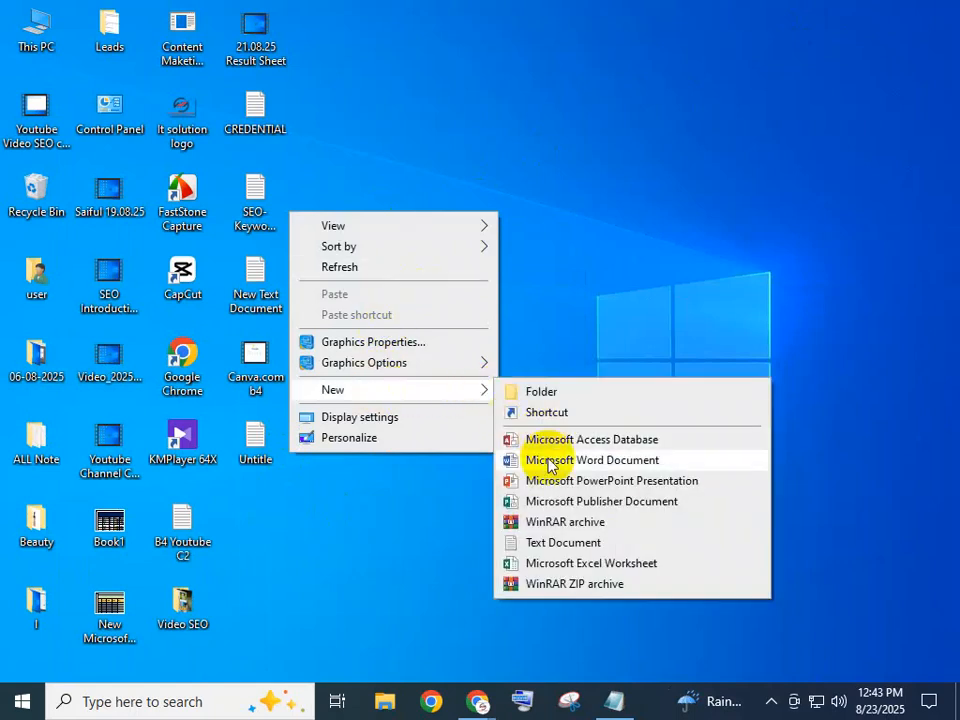
click(535, 544)
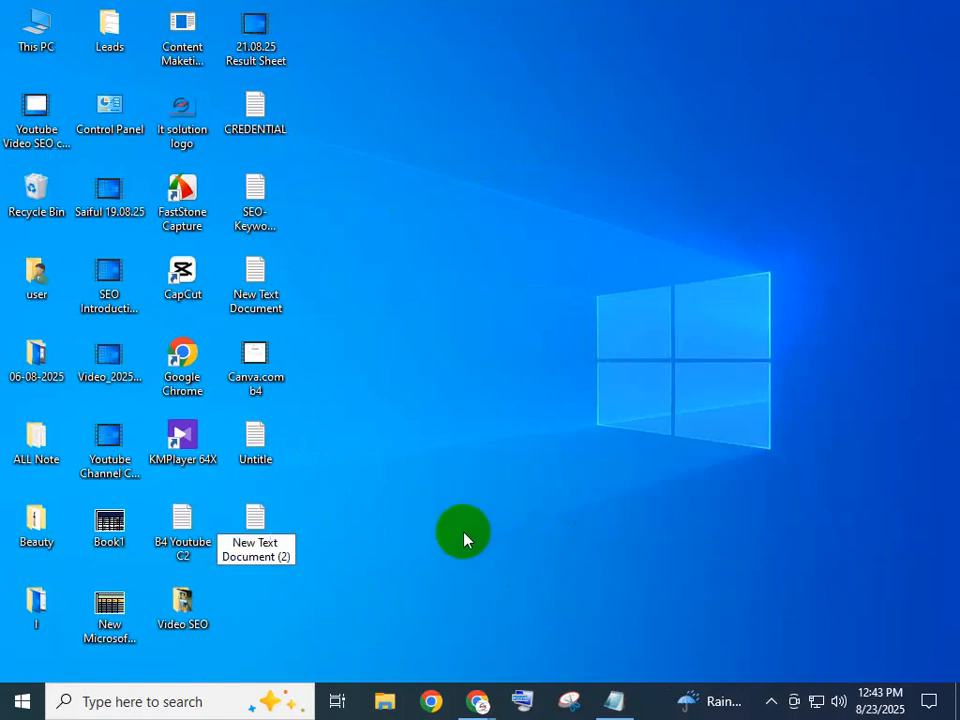
key(Return)
key(Return)
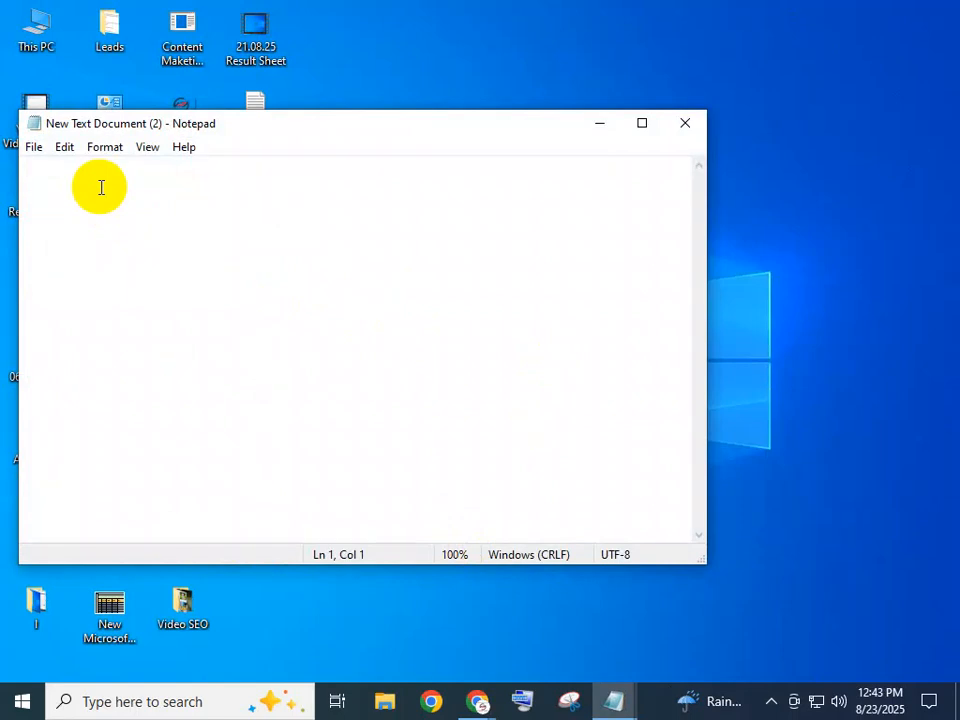
Write a student's name followed by '= Best engine oil in UAE' on line one, then a blank line
text(SA)
key(BackSpace)
key(BackSpace)
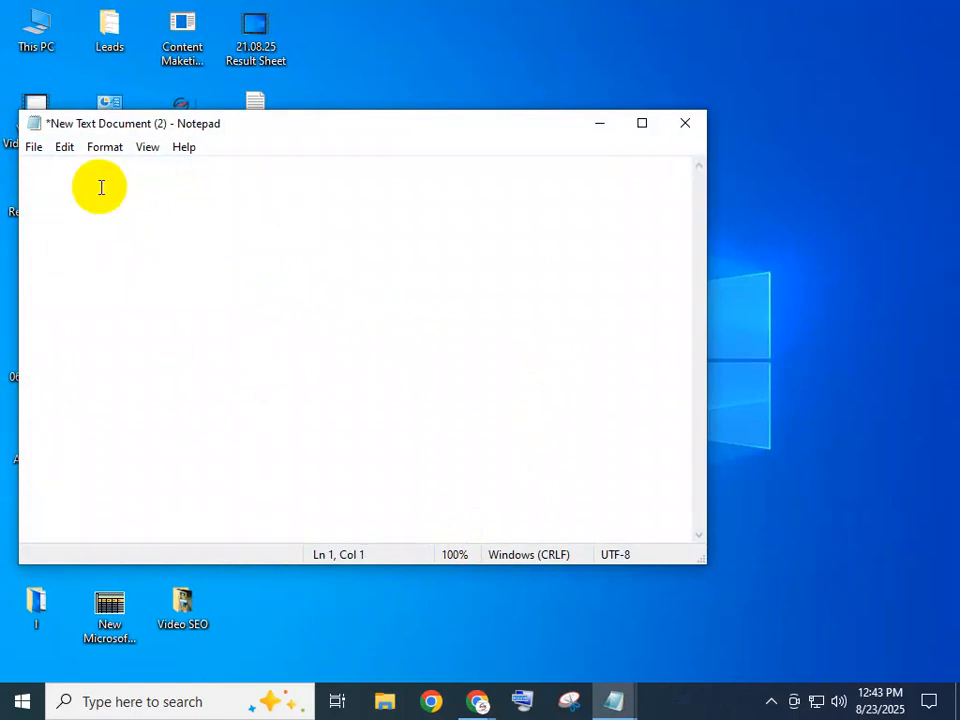
text(Ibra)
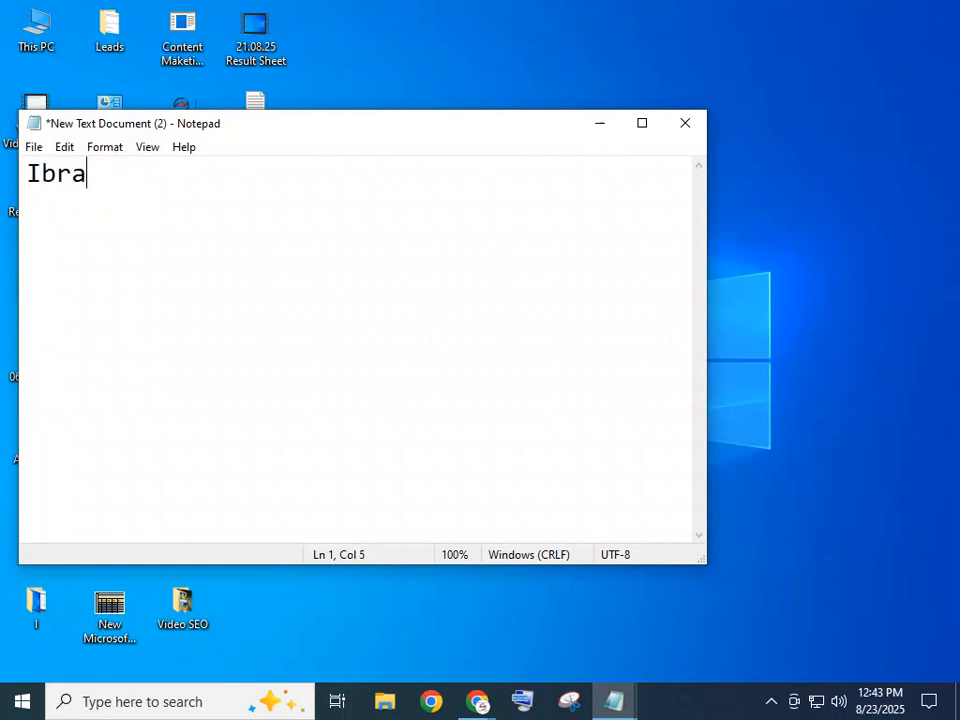
text(hi)
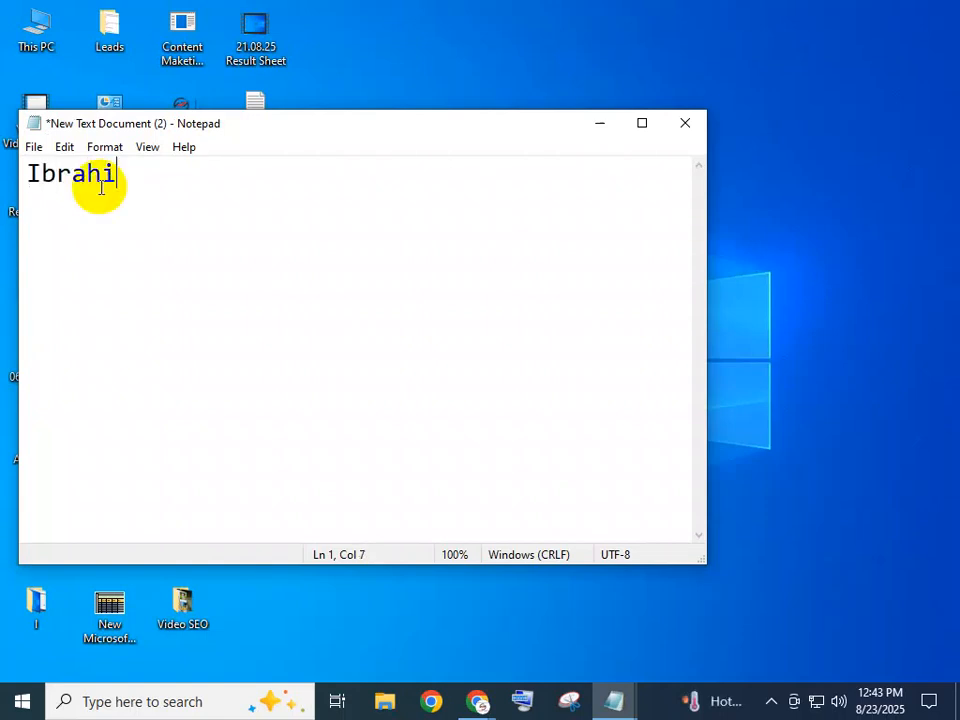
text(m +)
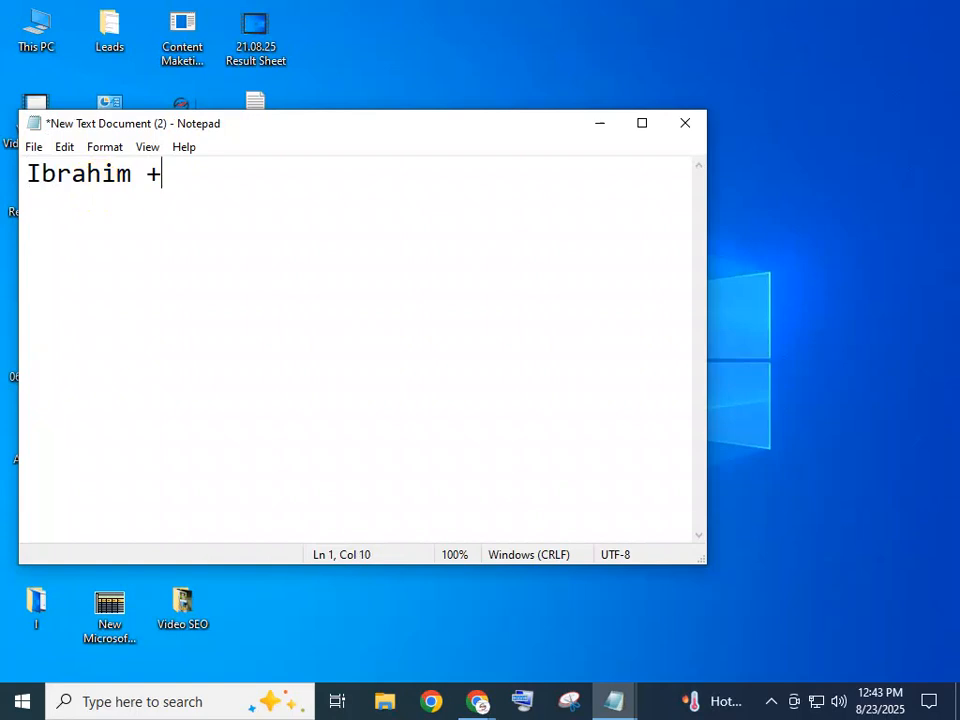
text(=)
text(Best engine)
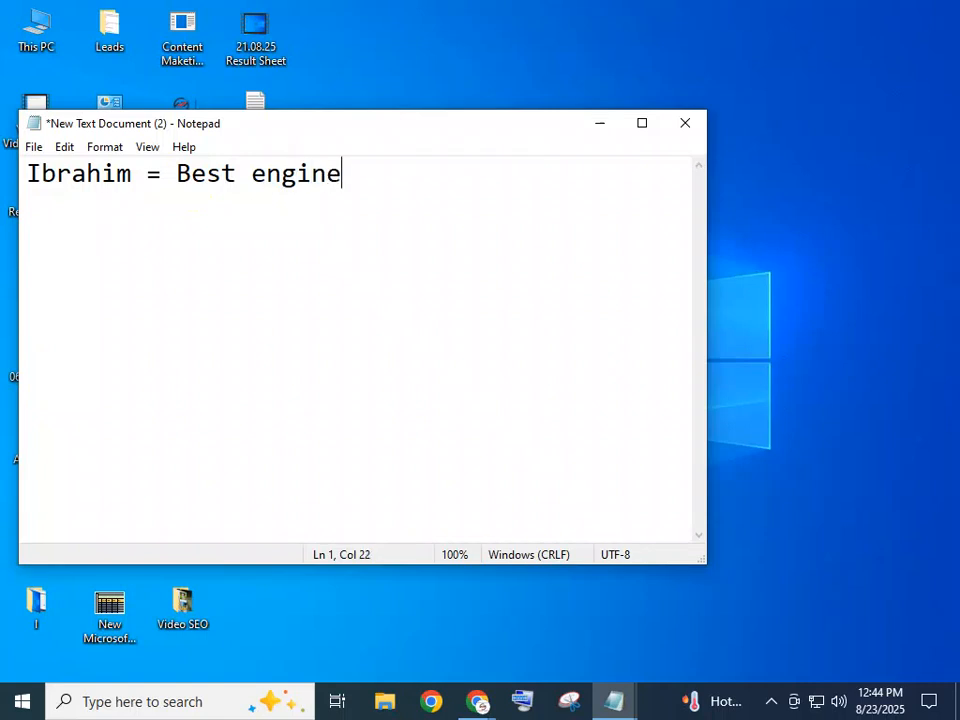
text( oil in USA)
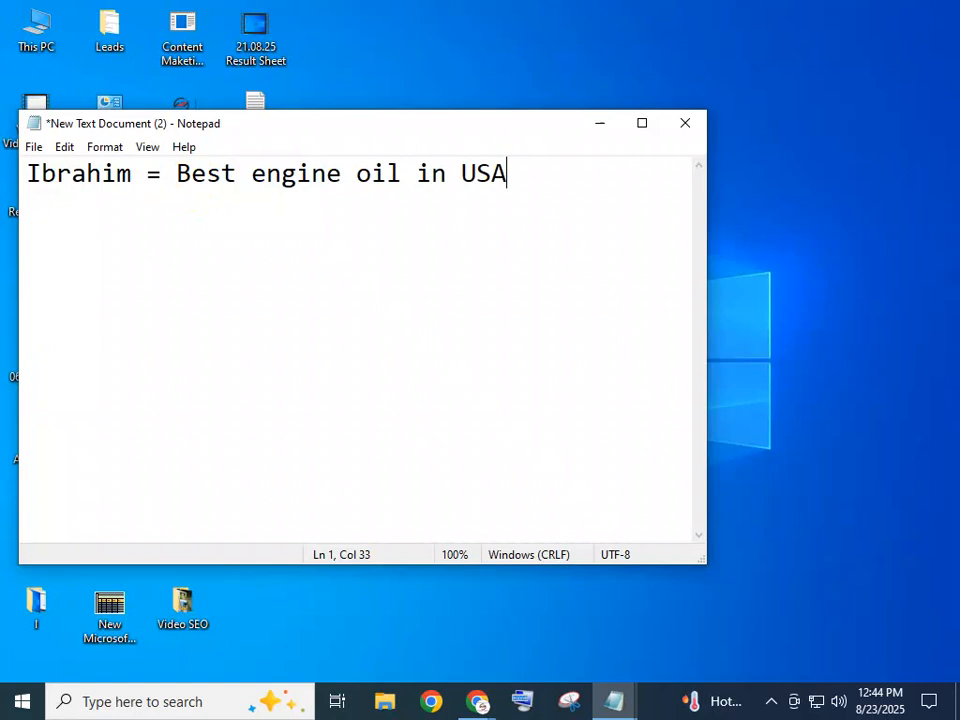
key(Return)
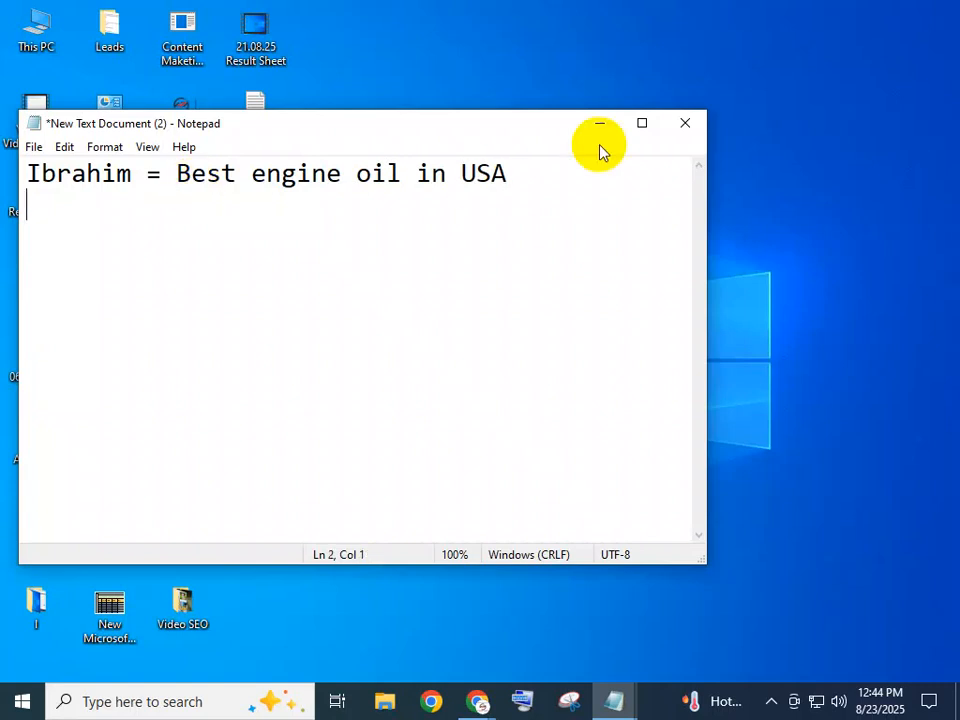
click(528, 170)
key(BackSpace)
key(BackSpace)
key(BackSpace)
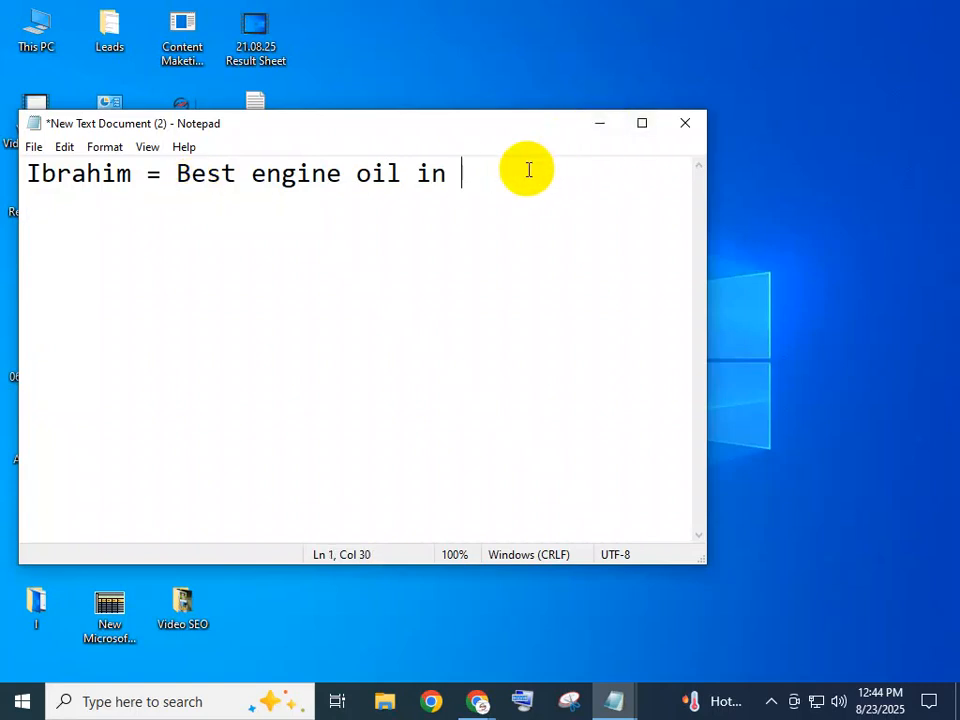
text(UAE)
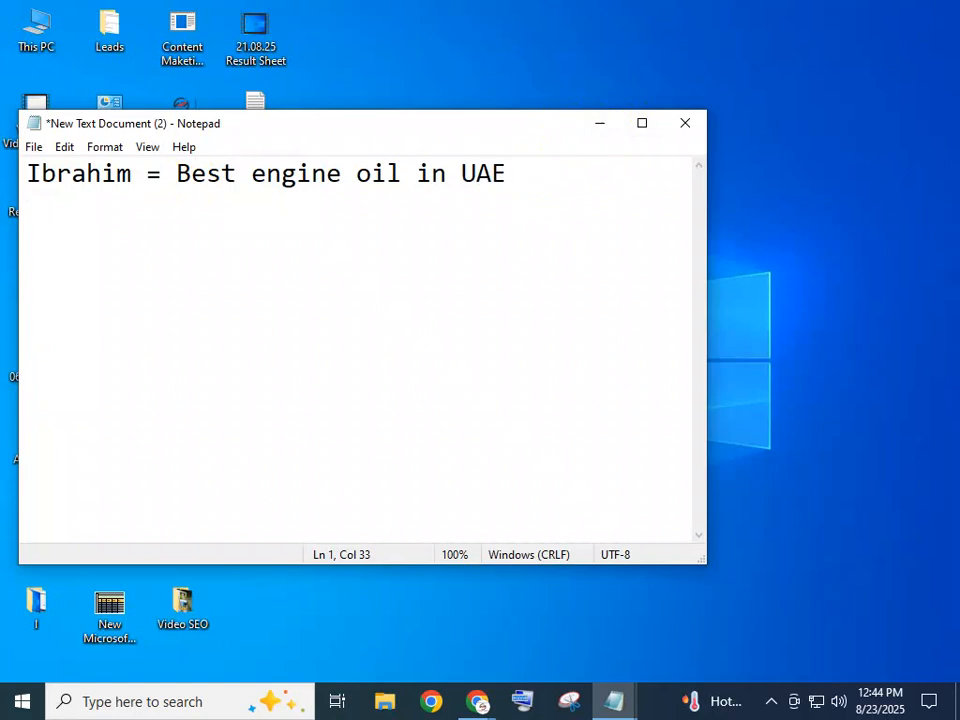
key(Return)
key(Return)
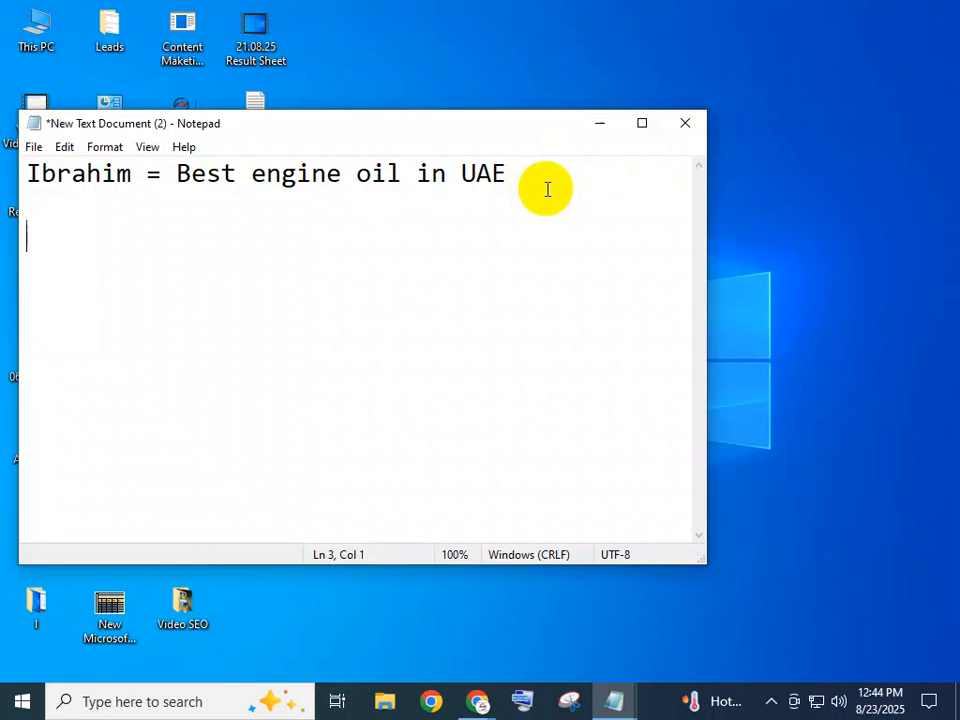
Add a second student's name with '= Best Furniture in India', replacing the earlier 'Timber'
text(Y)
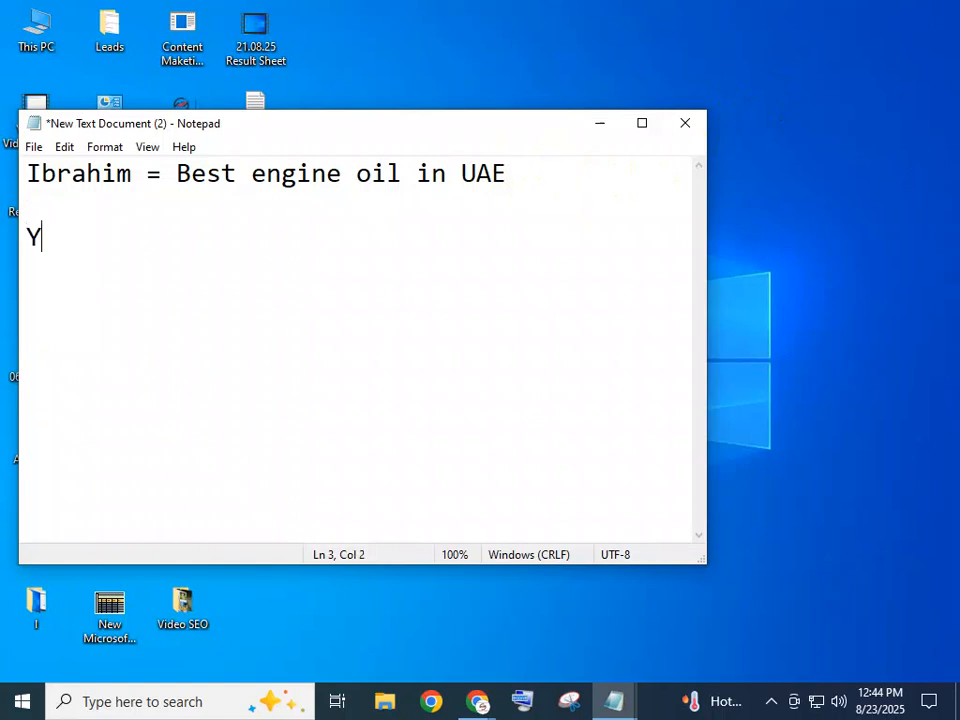
text(AMIN =)
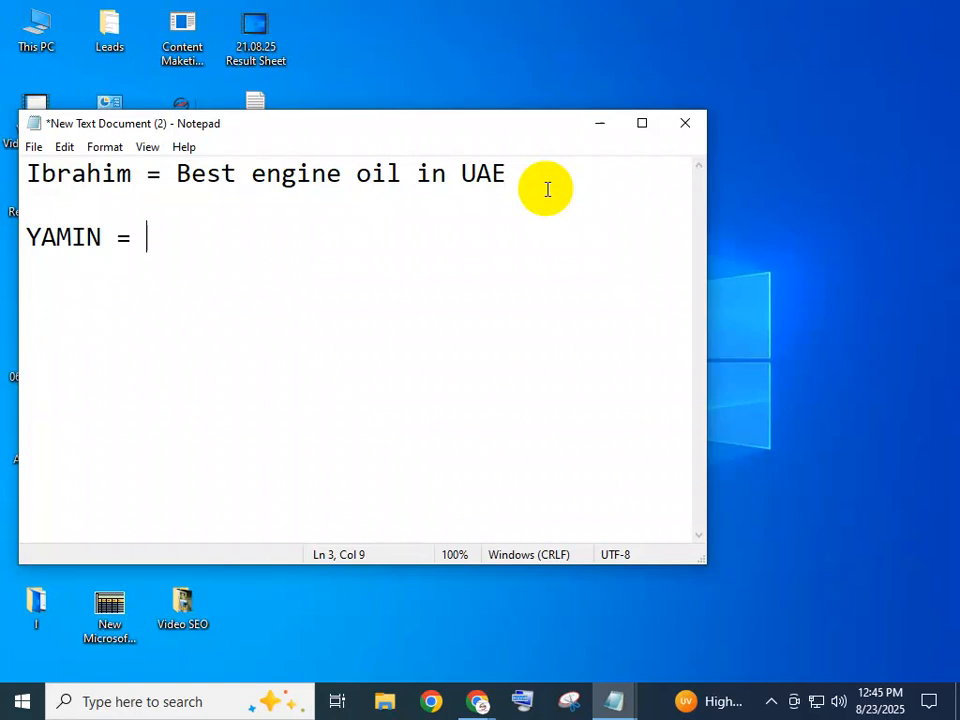
text(Ti)
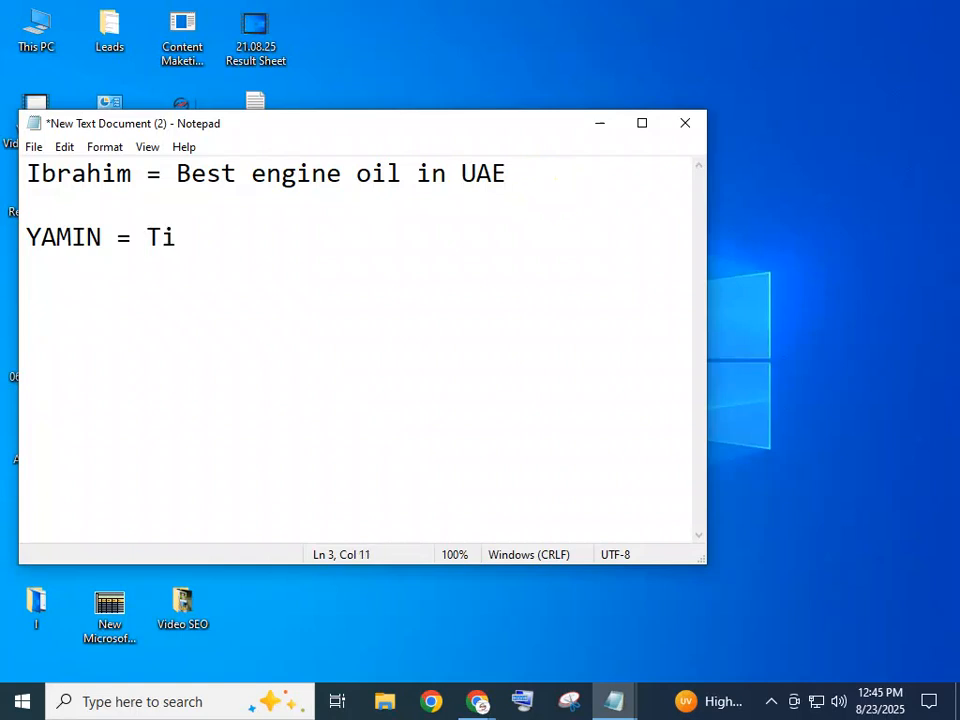
text(mber)
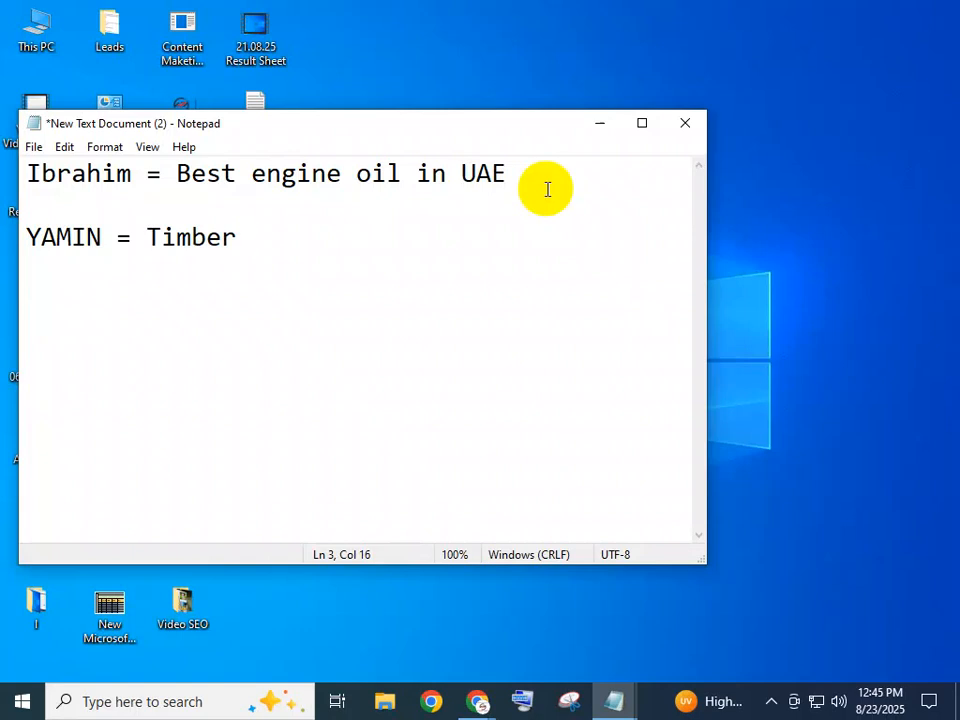
key(BackSpace)
key(BackSpace)
key(BackSpace)
key(BackSpace)
key(BackSpace)
key(BackSpace)
key(BackSpace)
text(Furniture)
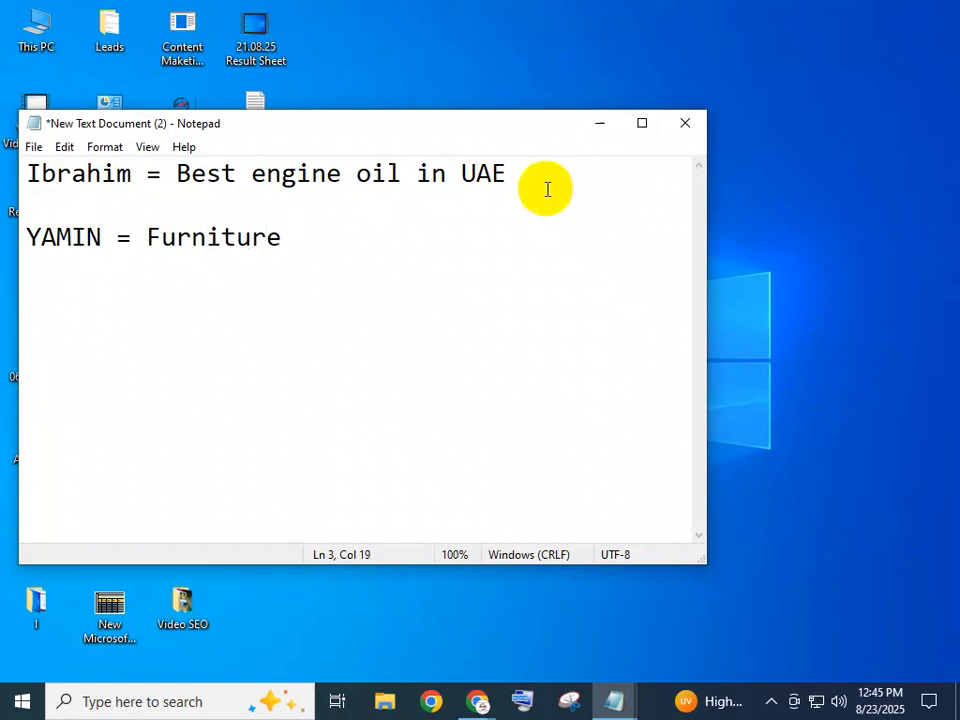
click(141, 236)
key(Left)
text(Best)
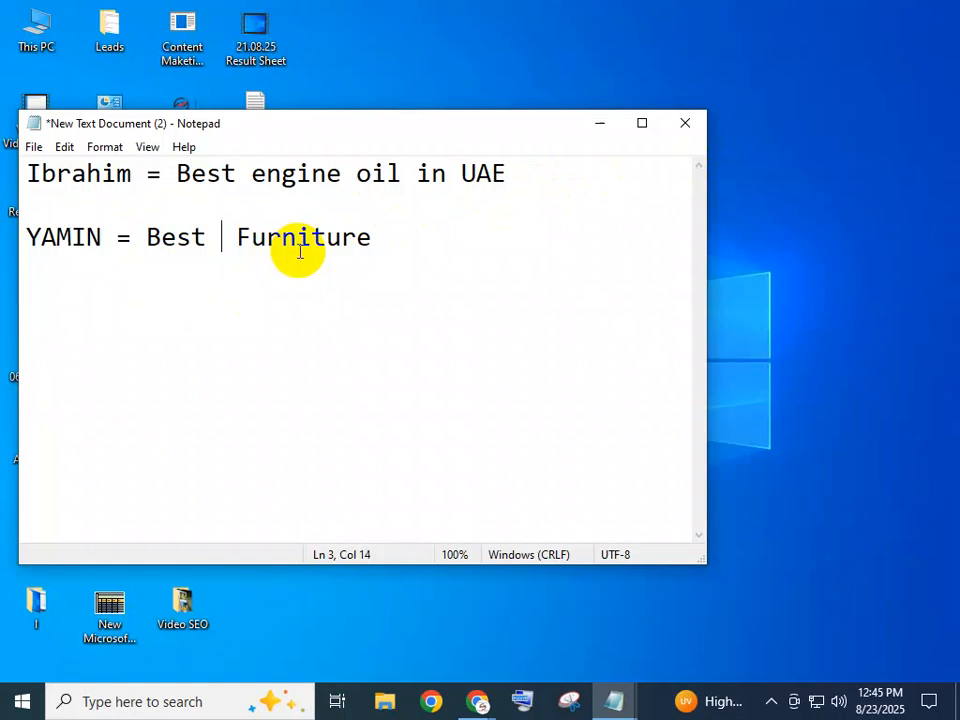
key(BackSpace)
click(437, 249)
text(in )
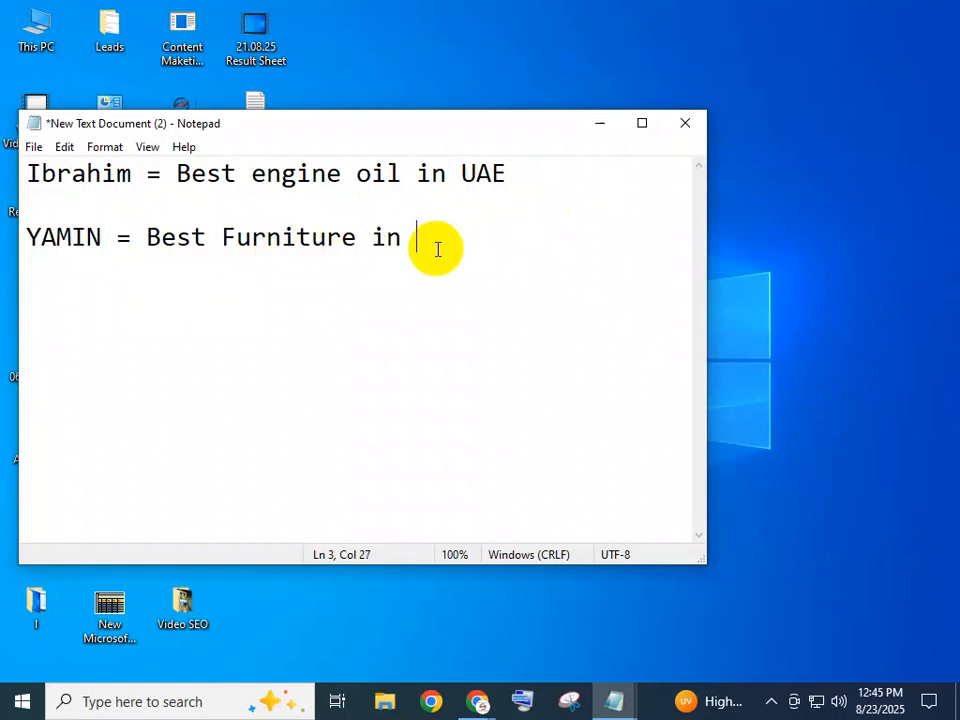
text(India)
key(Return)
key(Return)
Enter a third student's name followed by '= Car Servicing in Pakisthan', then a new line
text(A)
key(BackSpace)
text(Aoul)
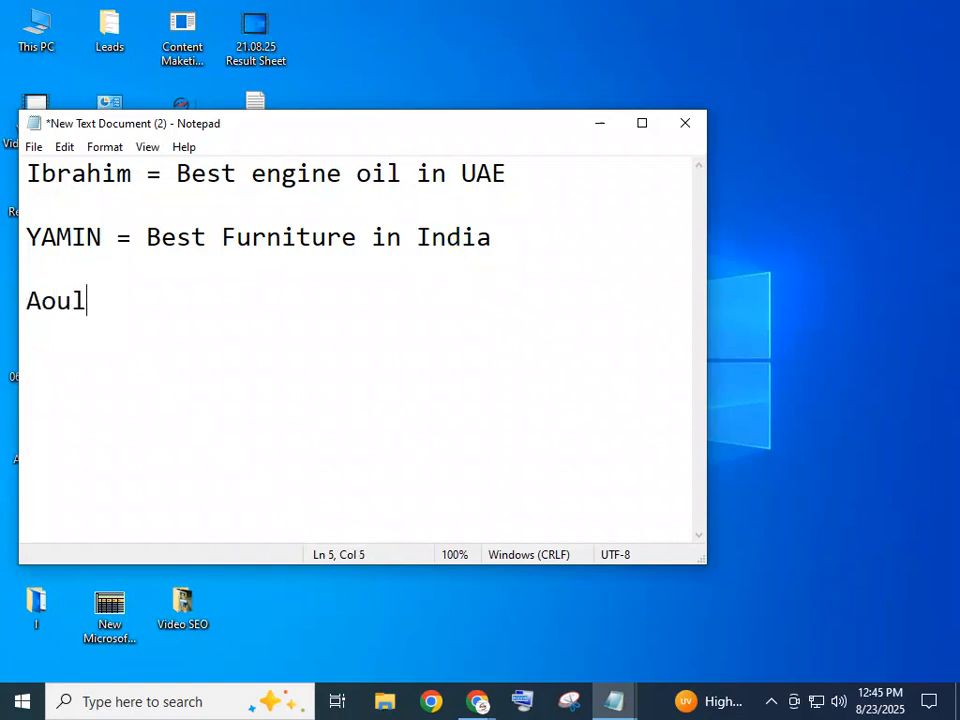
text(p]=)
key(BackSpace)
key(BackSpace)
key(BackSpace)
key(BackSpace)
key(BackSpace)
key(BackSpace)
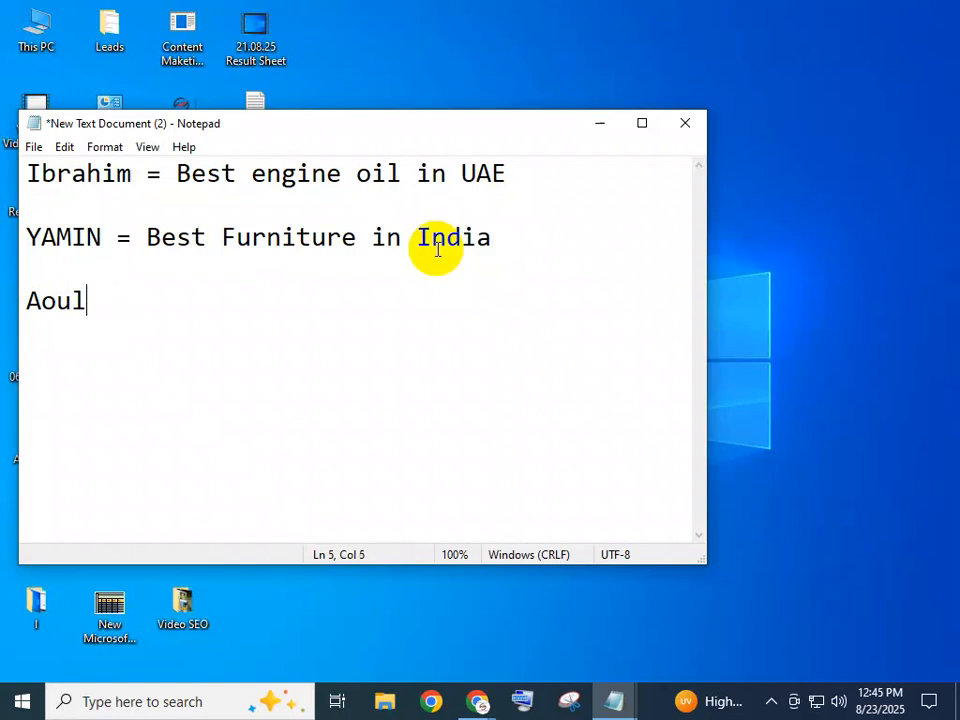
text(ulpana)
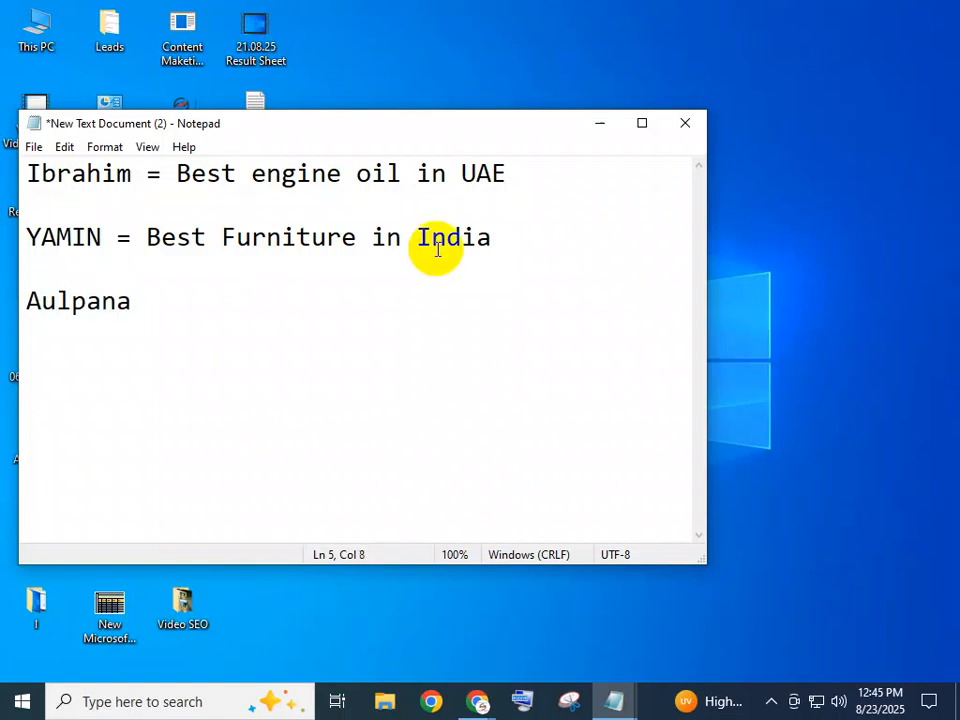
text(=)
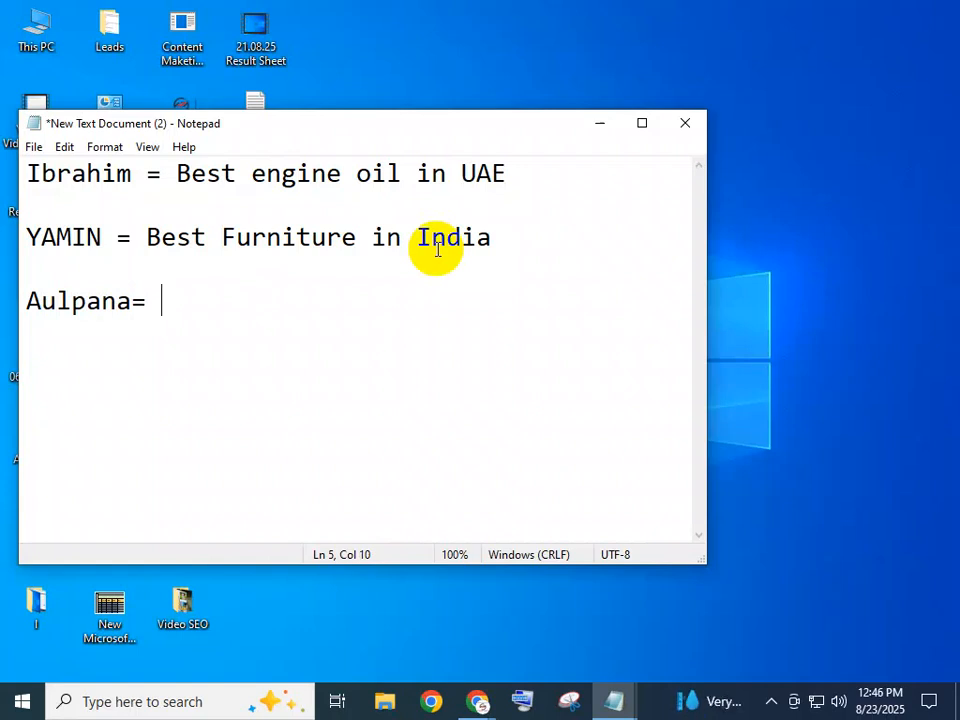
text(Cae)
key(BackSpace)
text(r Ser)
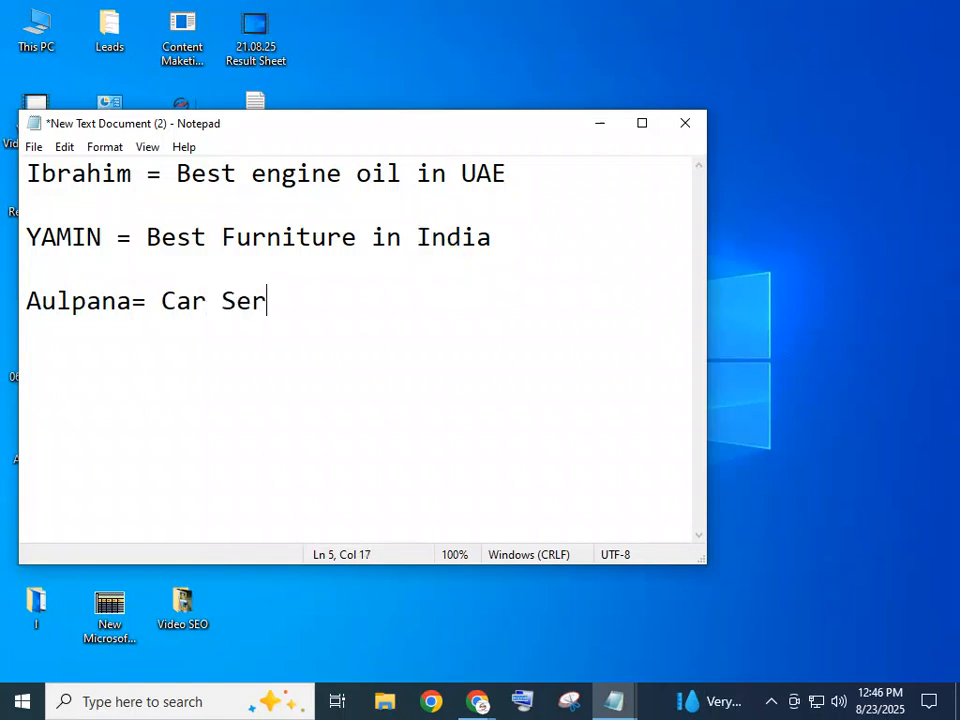
text(vicing )
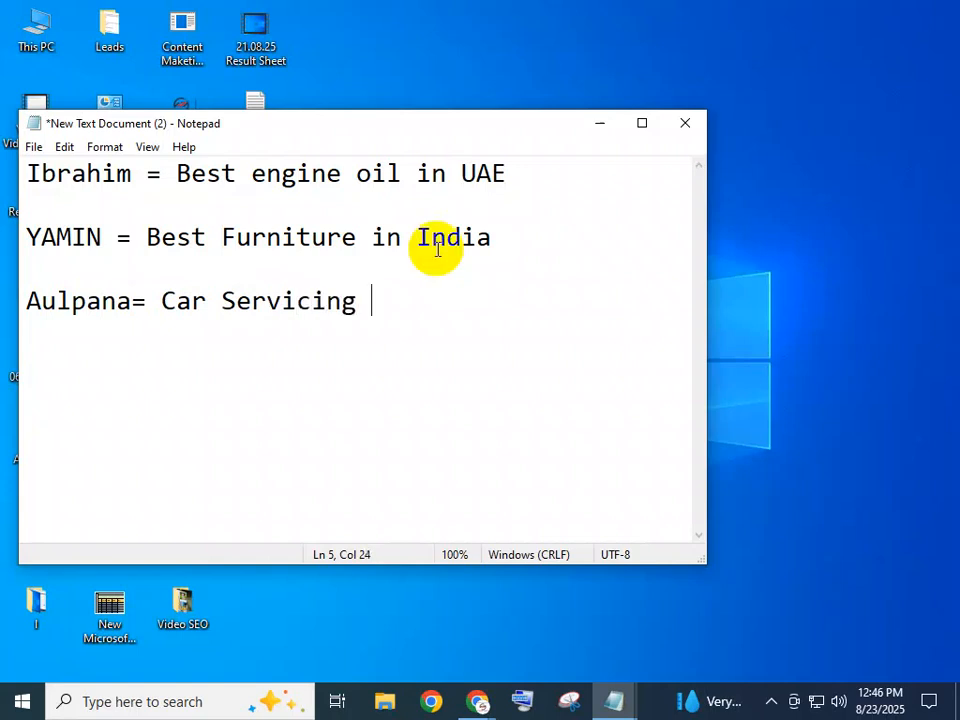
text(in P)
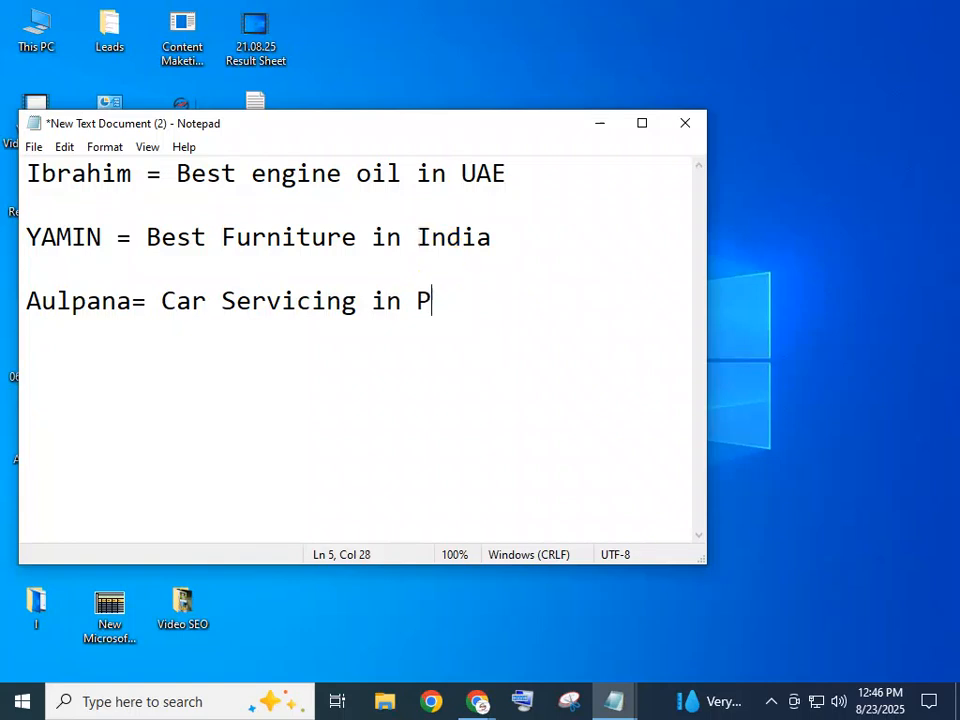
text(akisthan)
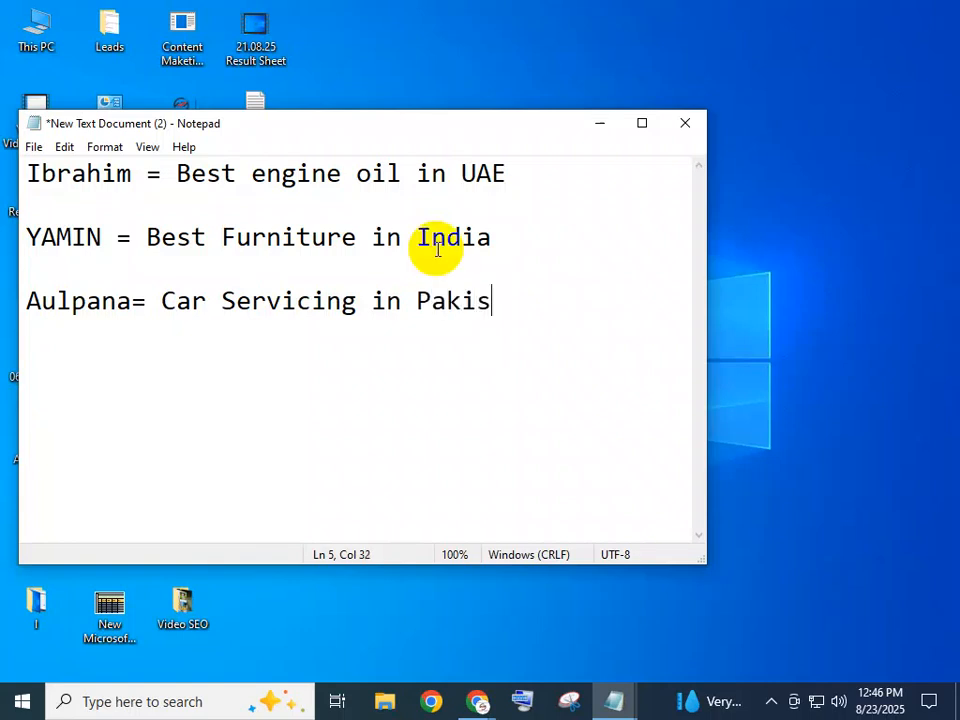
key(Return)
key(Return)
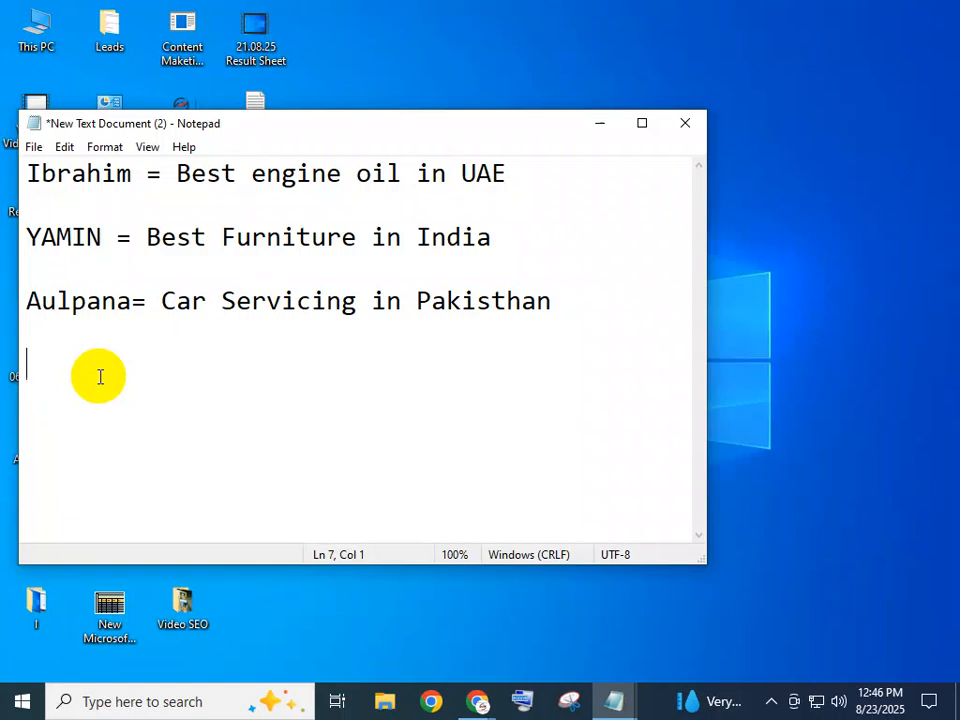
Add a student's keyword entry '= Dog food in USA' to the list
text(A)
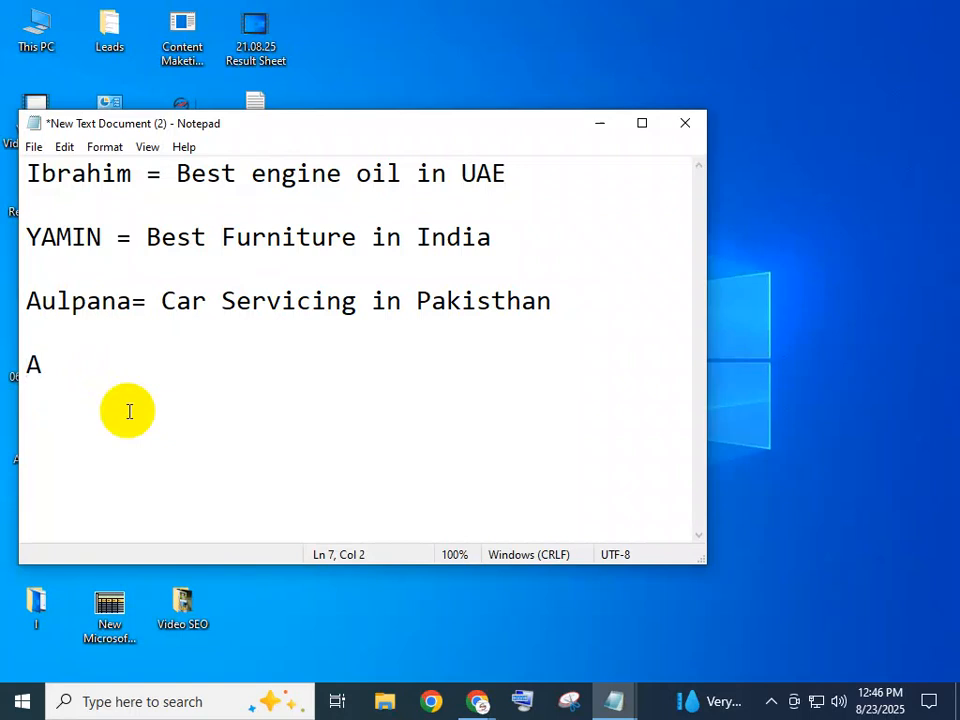
text(yesha)
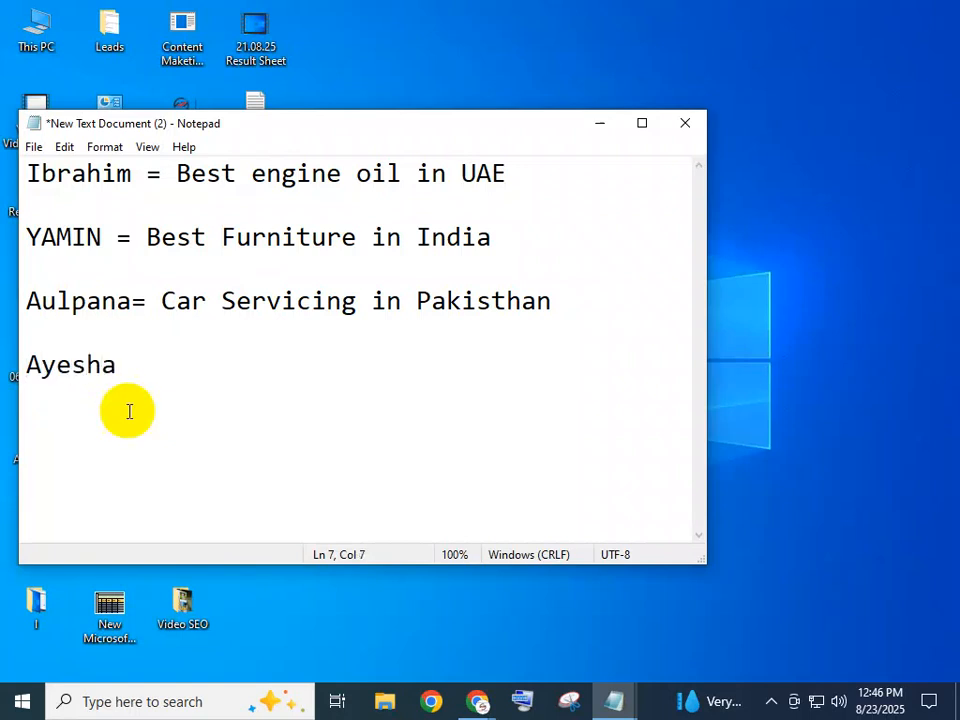
text(= Best)
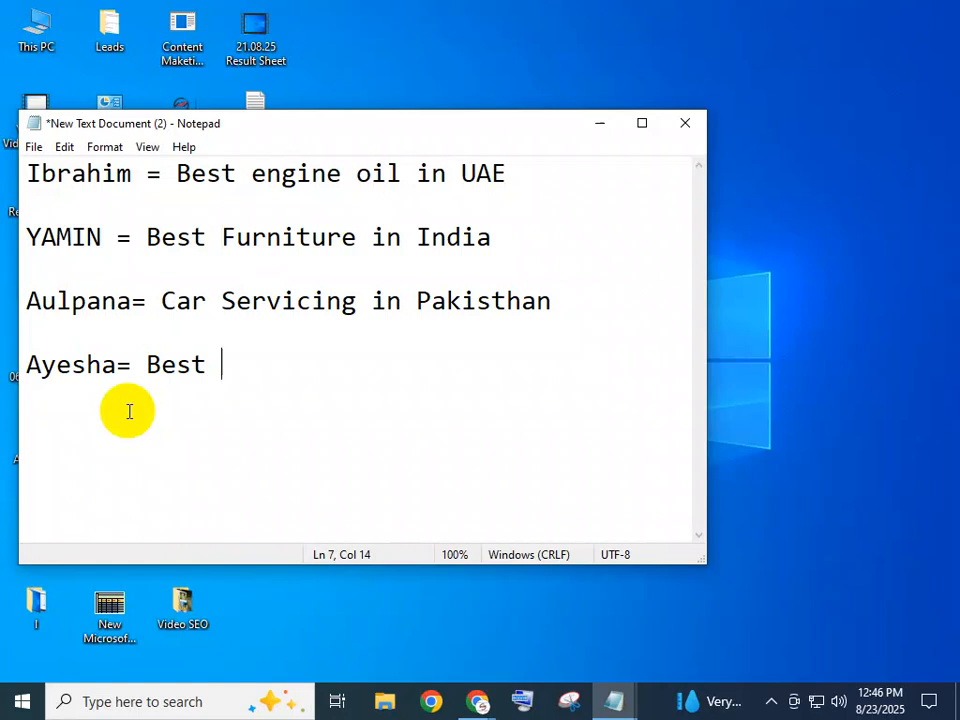
key(BackSpace)
key(BackSpace)
key(BackSpace)
key(BackSpace)
key(BackSpace)
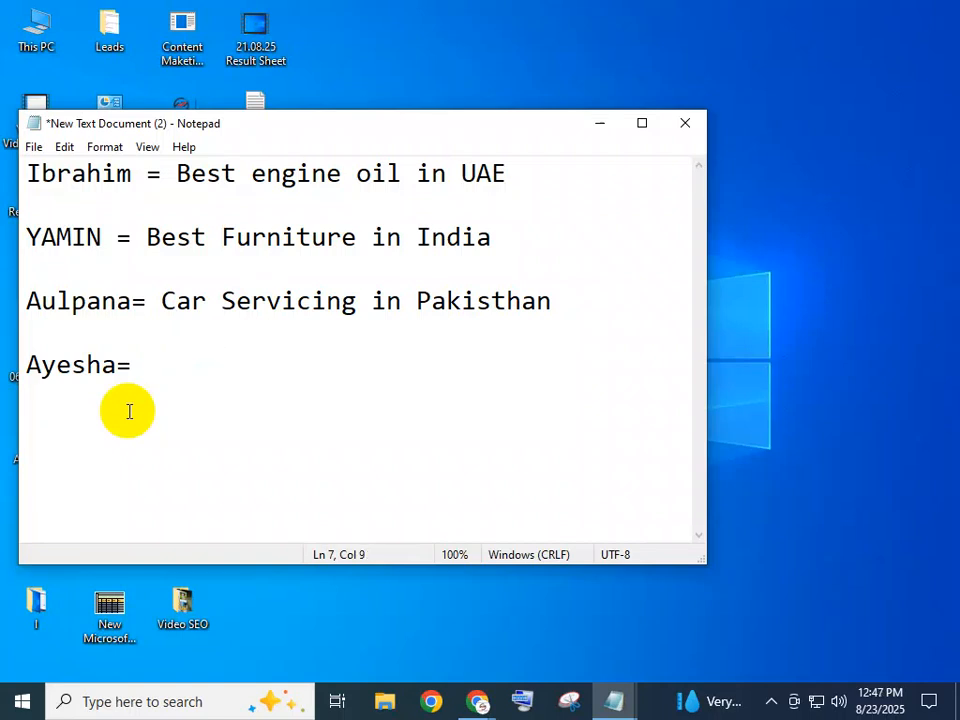
text(Dog)
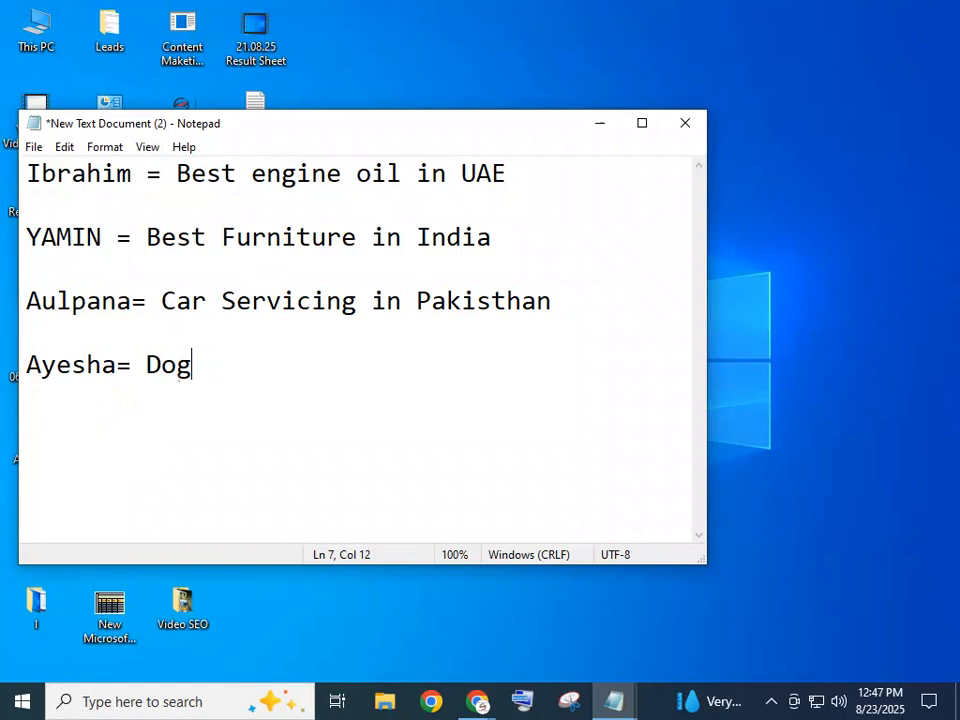
text( food )
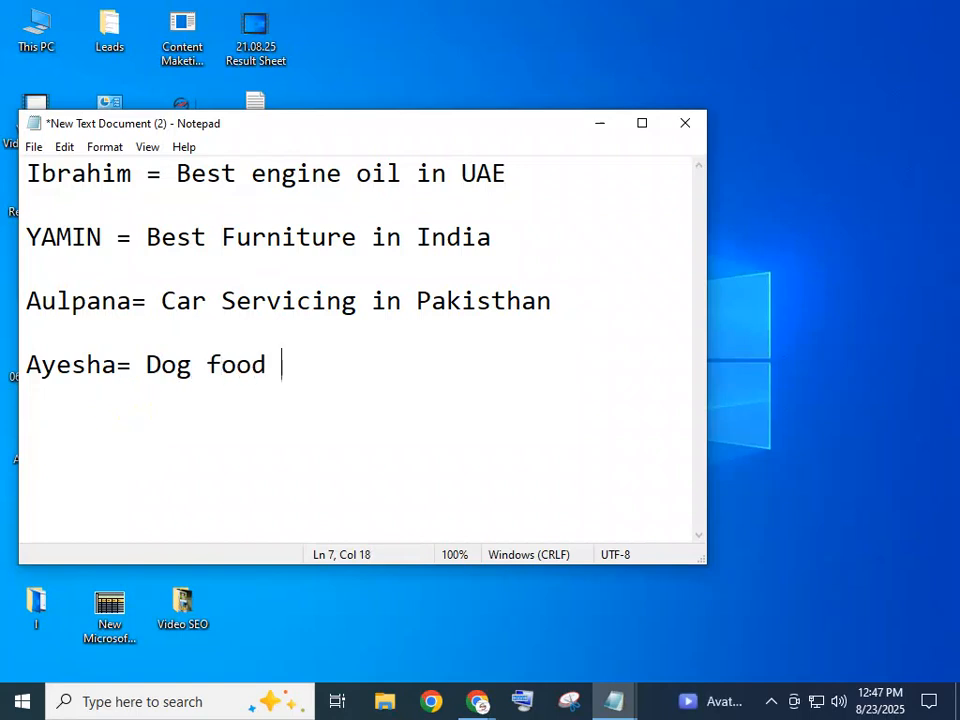
text(in USA)
key(Return)
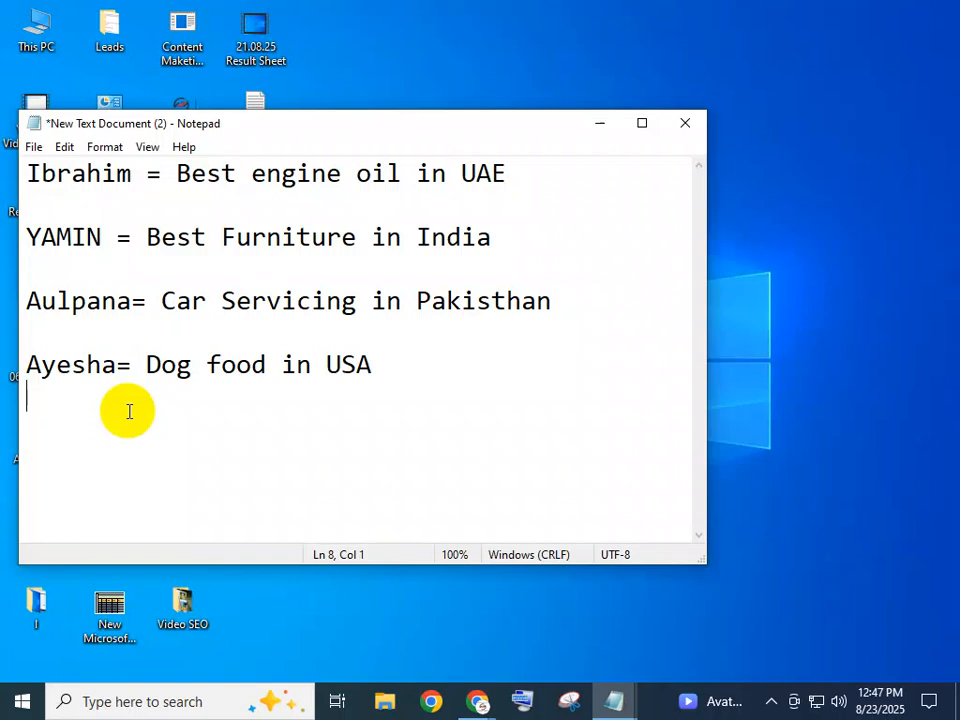
key(Return)
Add the next student's entry '= Best Medical Service in Hungary.' below it
text(Atik =)
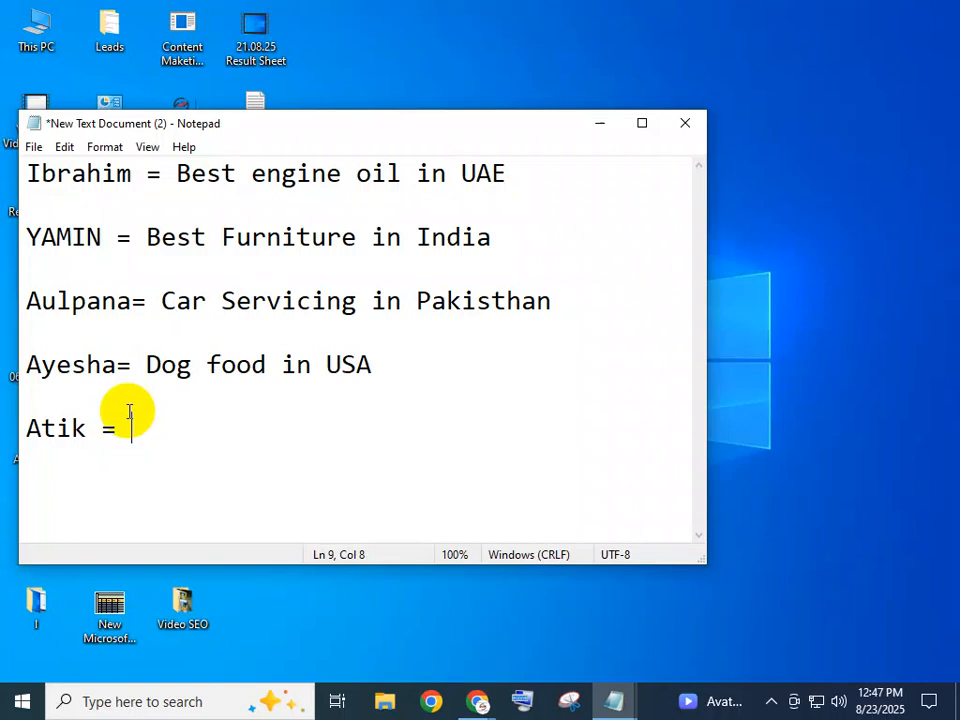
text(Medical)
key(Up)
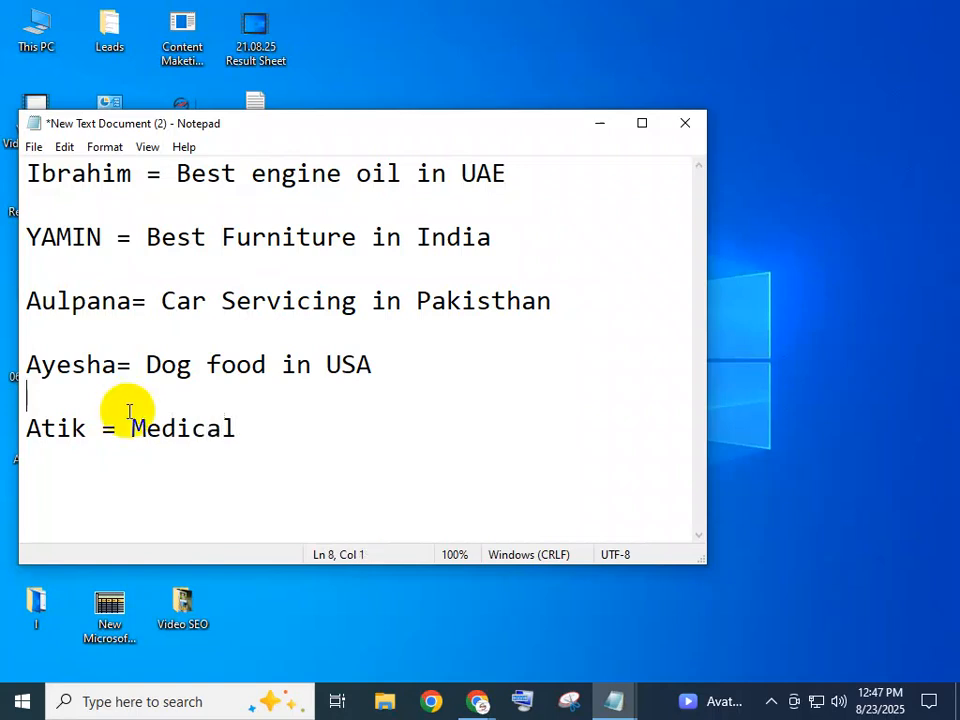
key(Left)
click(130, 428)
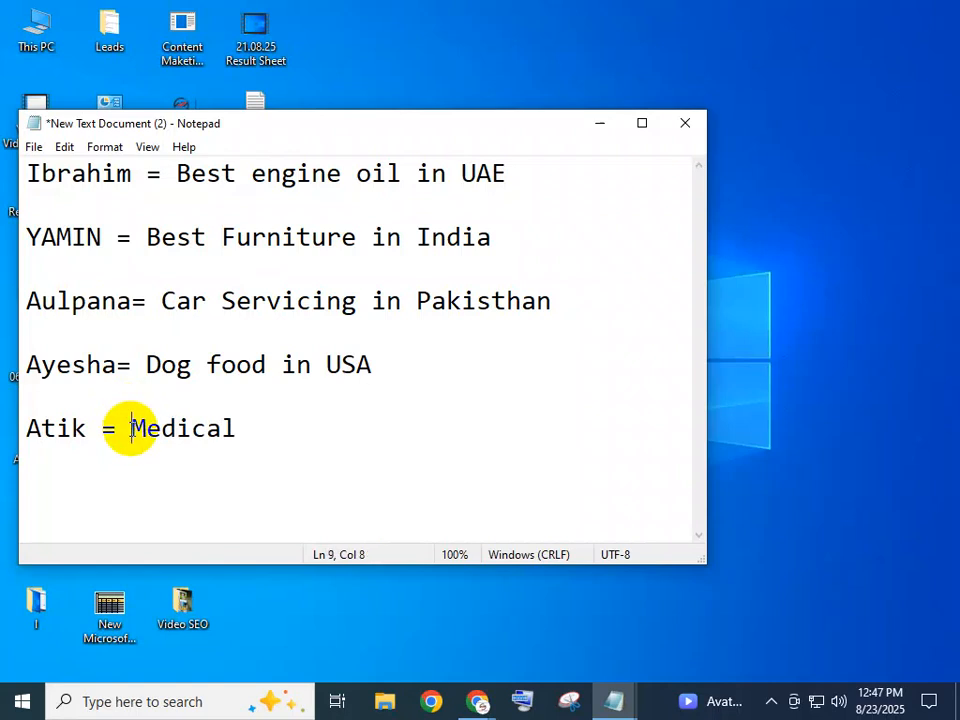
key(Left)
text(b)
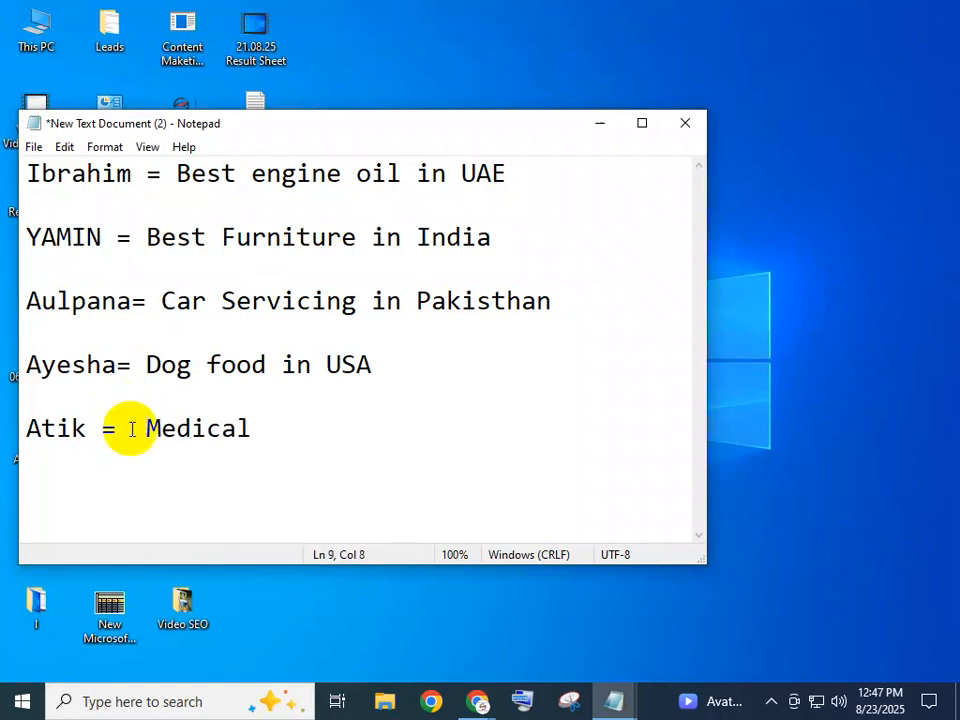
key(BackSpace)
text(Best)
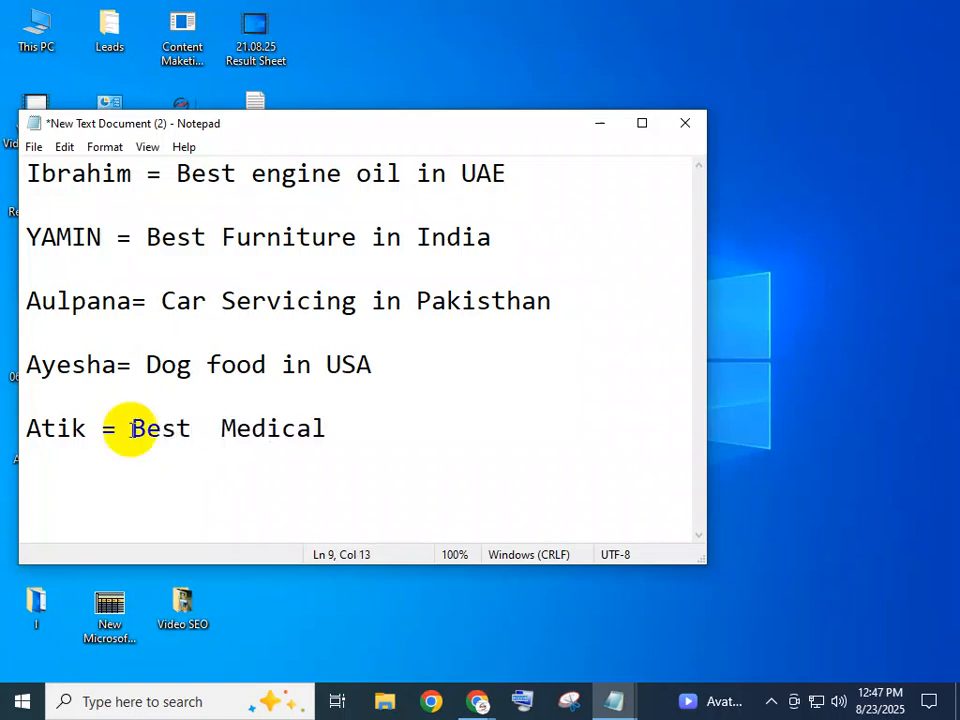
key(BackSpace)
click(358, 426)
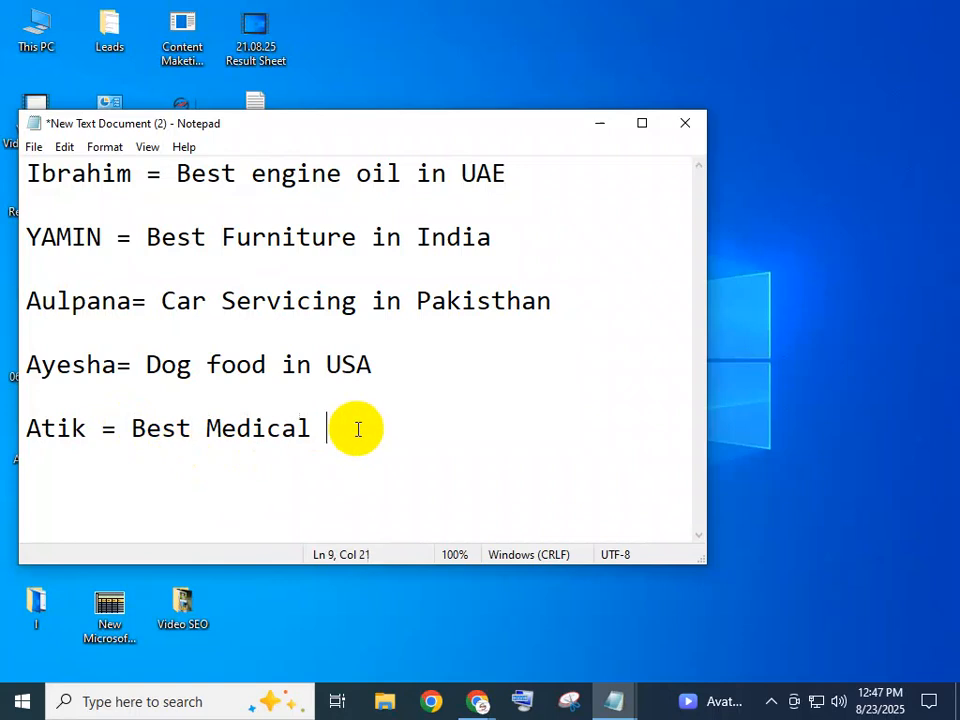
text(Service in H)
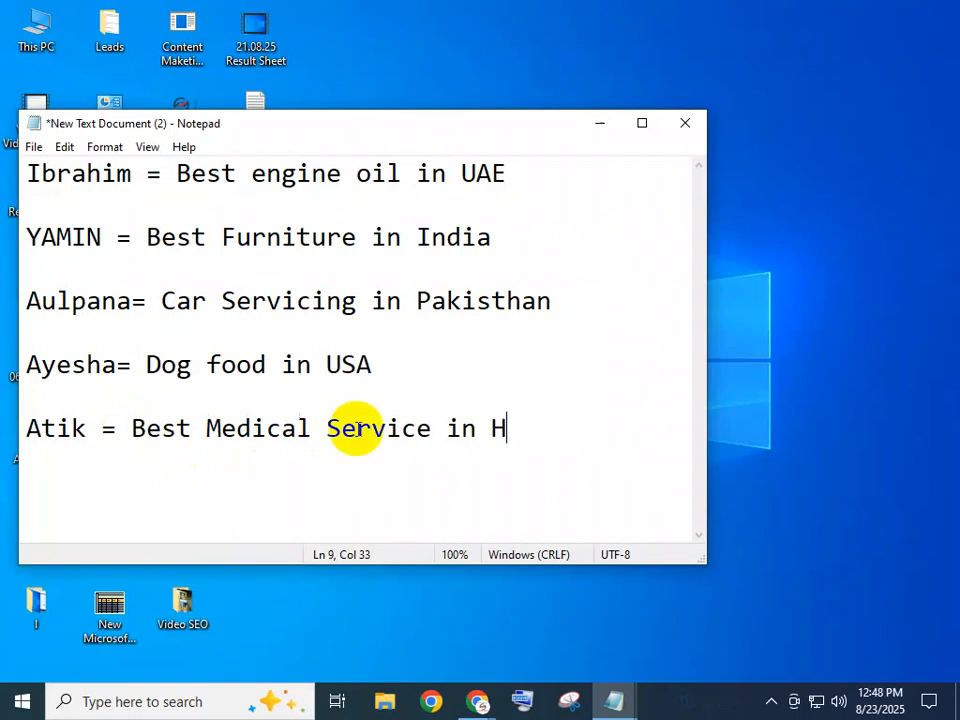
text(ungar)
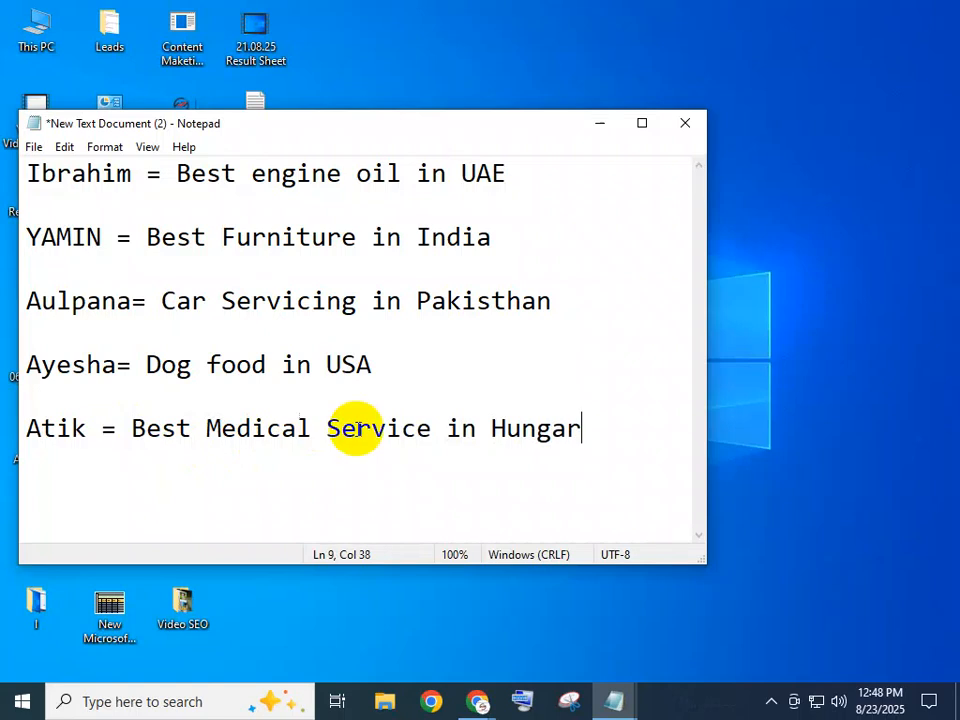
text(y.)
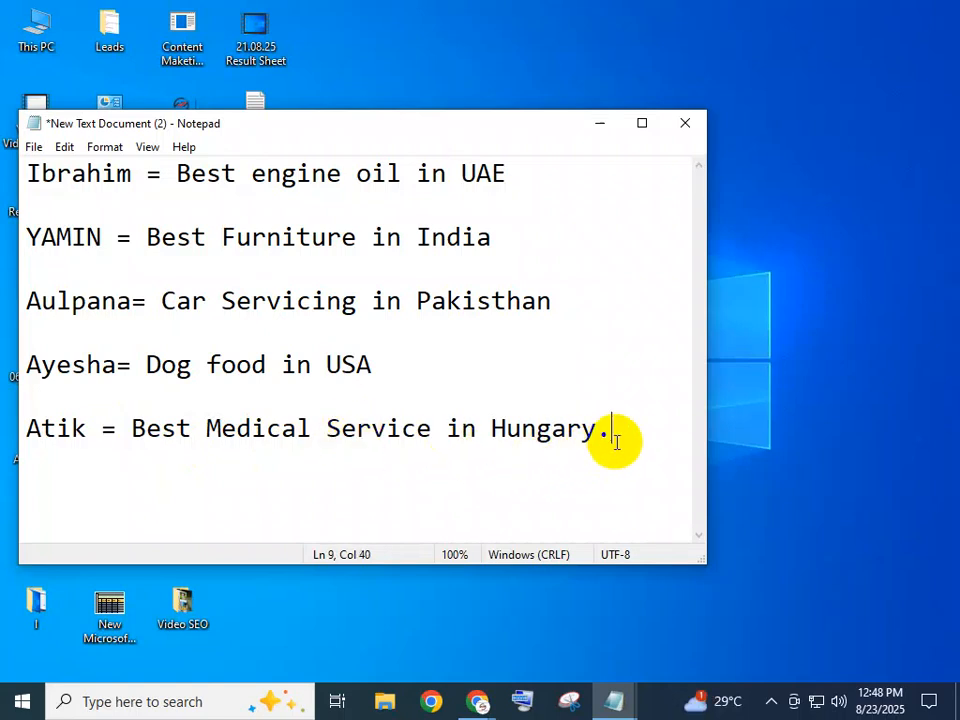
key(Return)
key(Return)
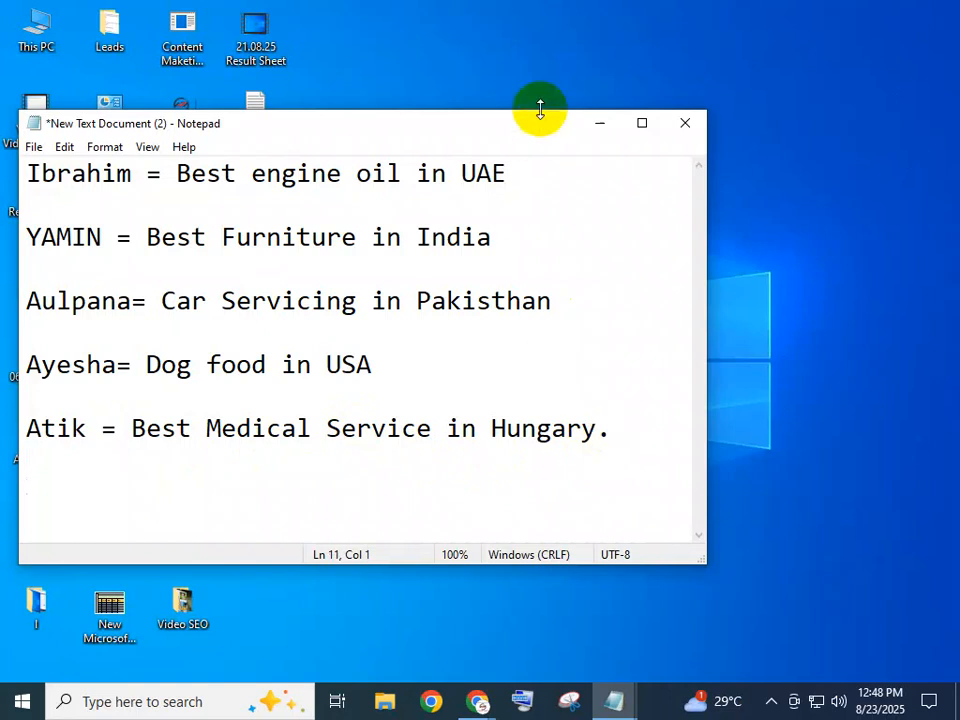
Save the Notepad keyword list file
drag(510, 173, 396, 480)
click(392, 479)
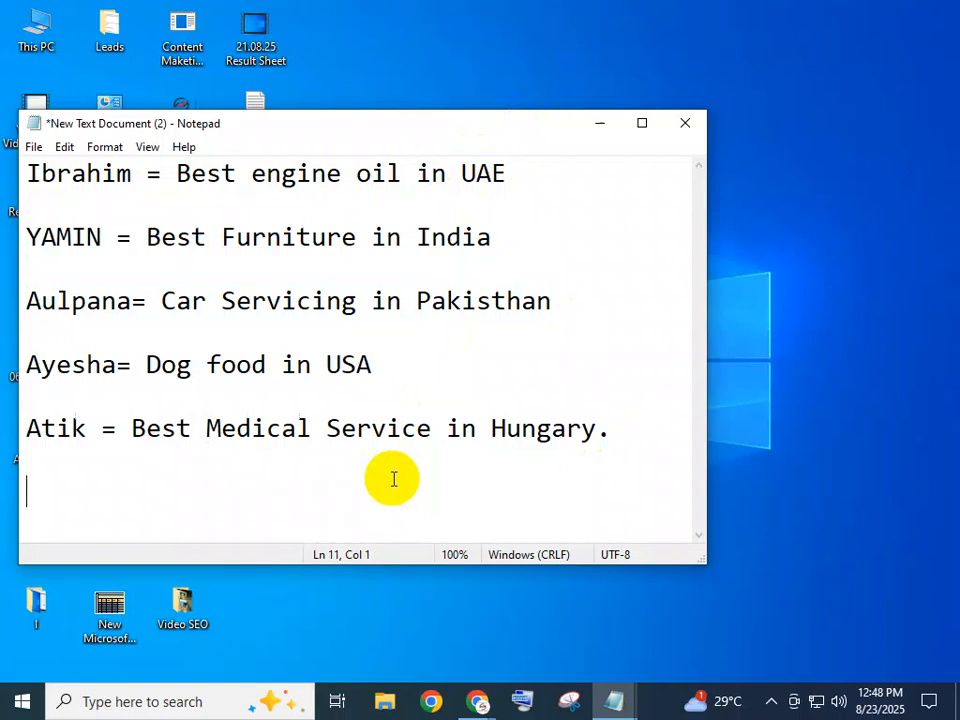
key(ctrl+s)
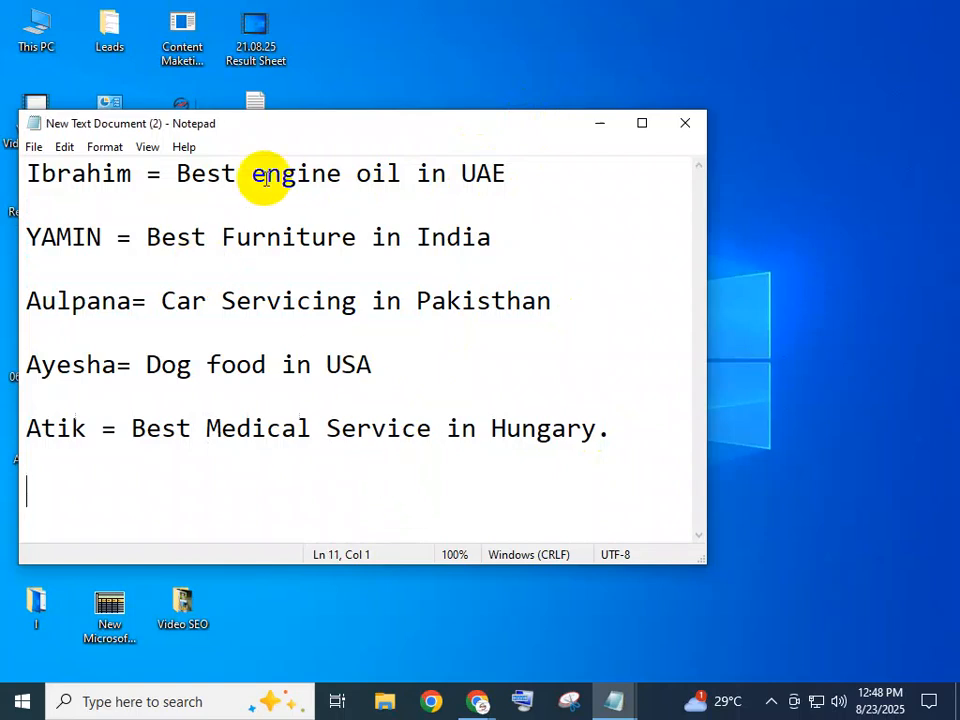
click(24, 172)
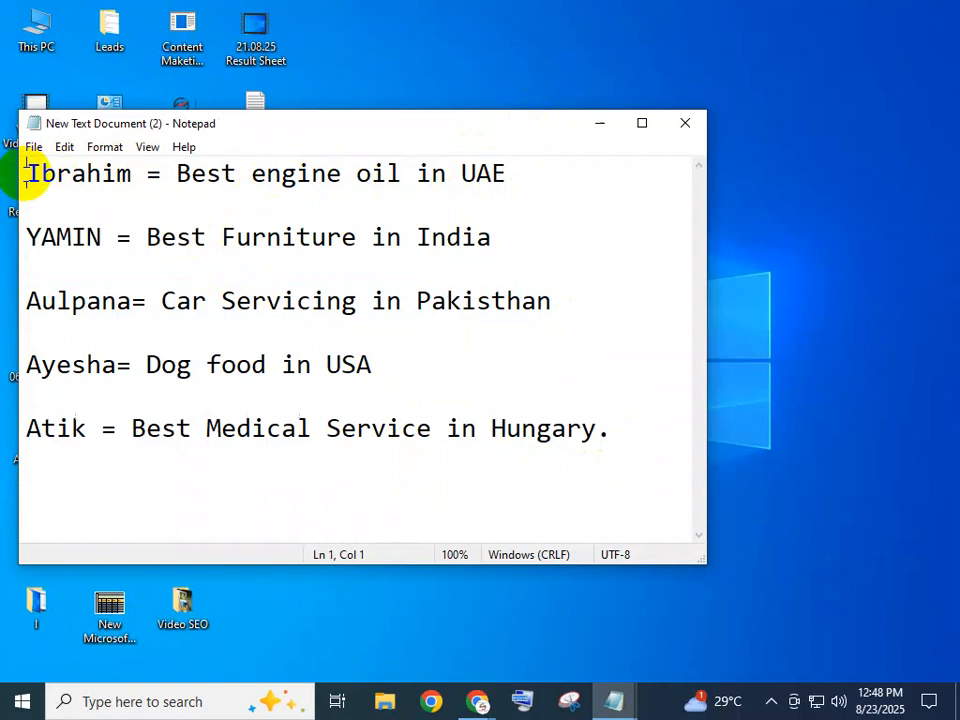
Insert blank lines above the keyword list, then copy the Chrome account's e-mail address
key(Return)
key(Return)
key(Return)
key(Return)
key(Up)
key(Up)
key(Up)
key(Up)
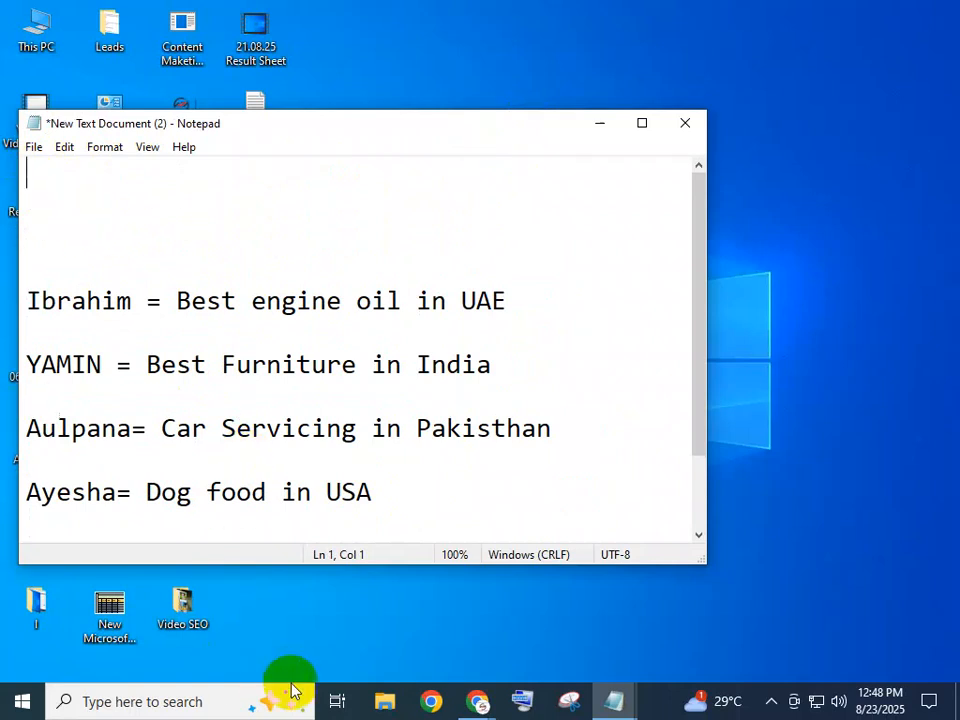
click(477, 703)
click(499, 593)
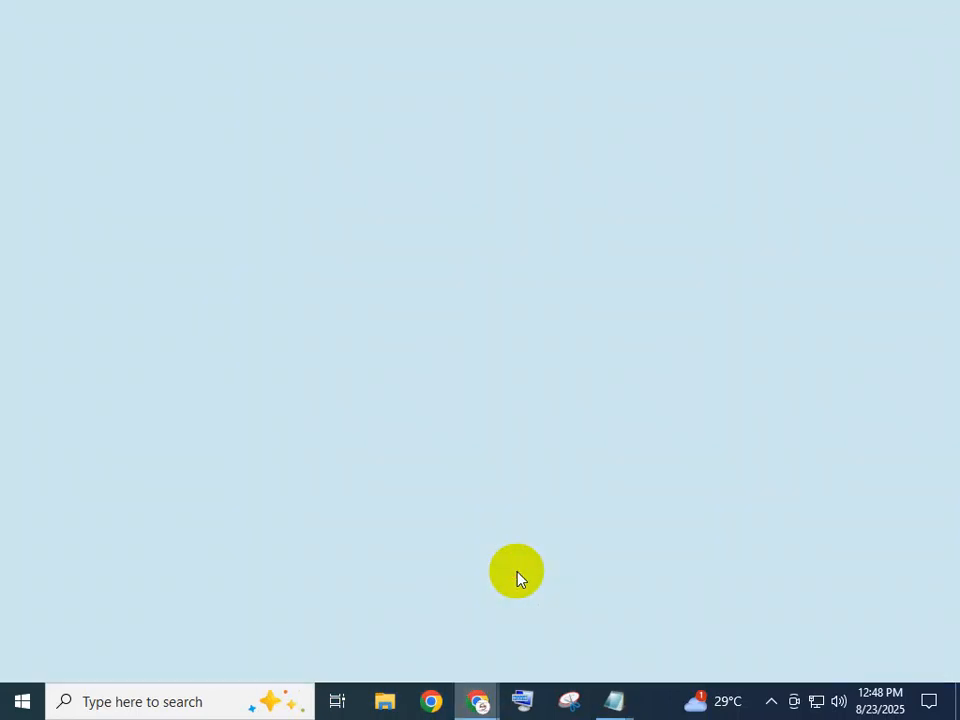
click(936, 138)
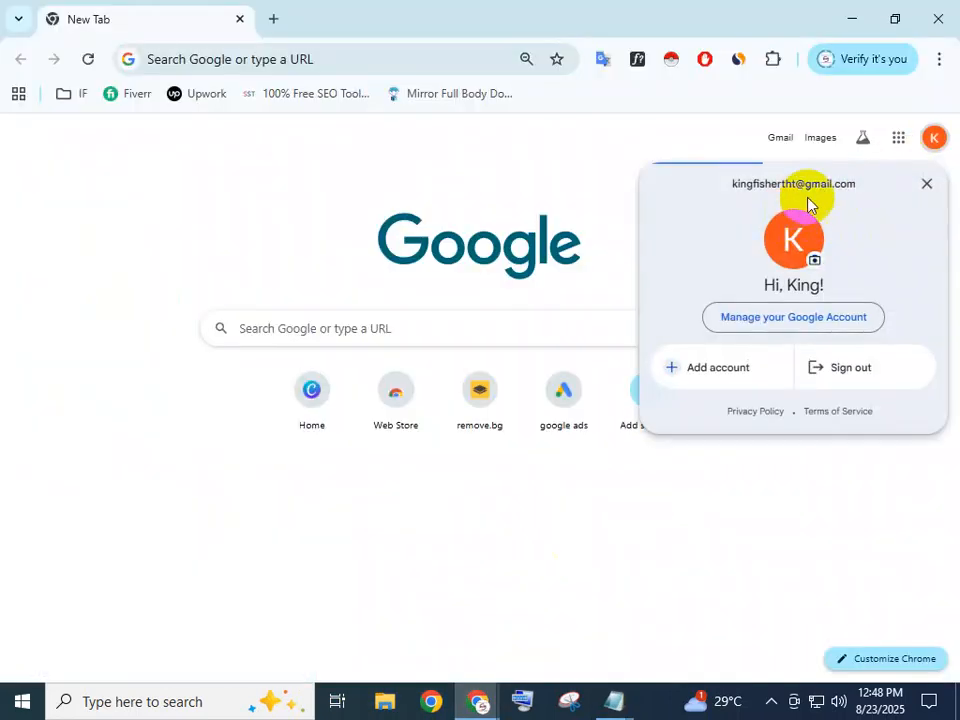
drag(858, 186, 738, 184)
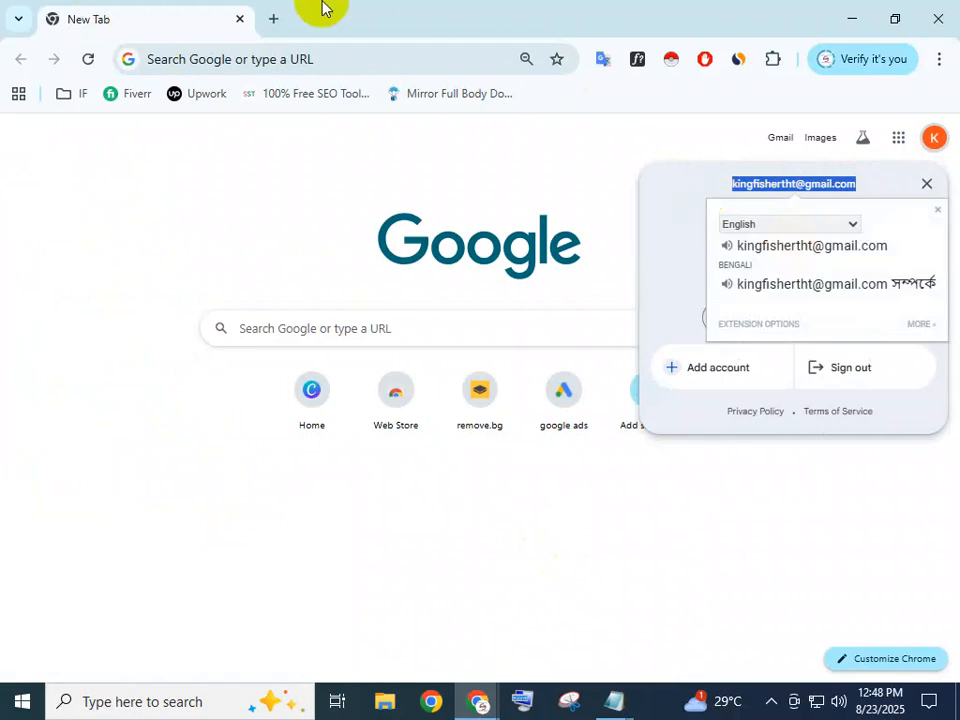
Minimize Chrome and return to the top of the Notepad file
click(849, 16)
click(298, 190)
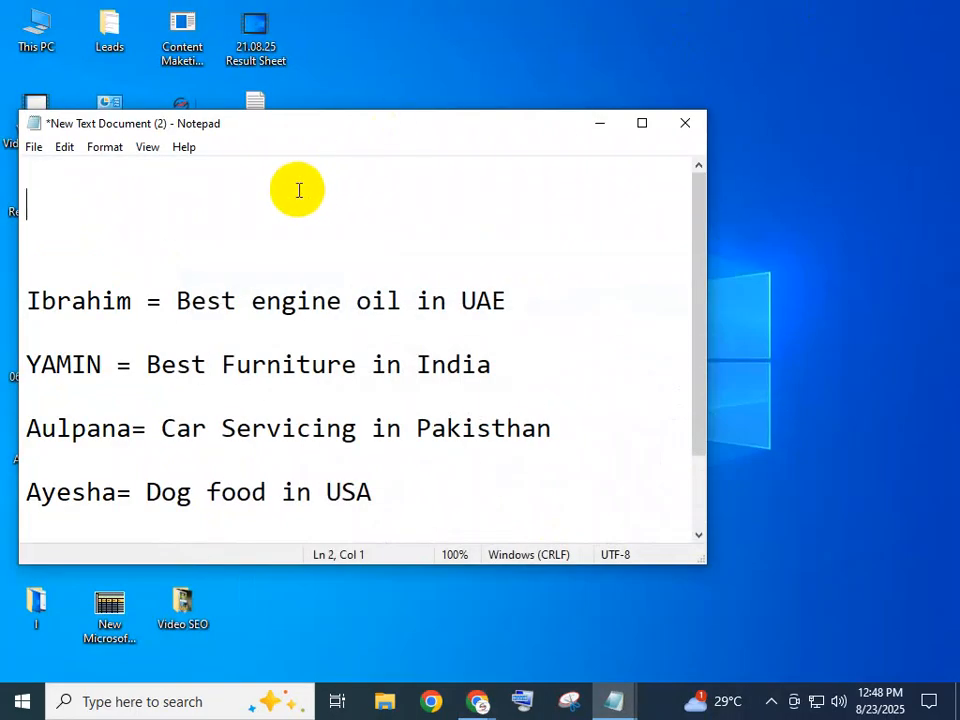
click(117, 165)
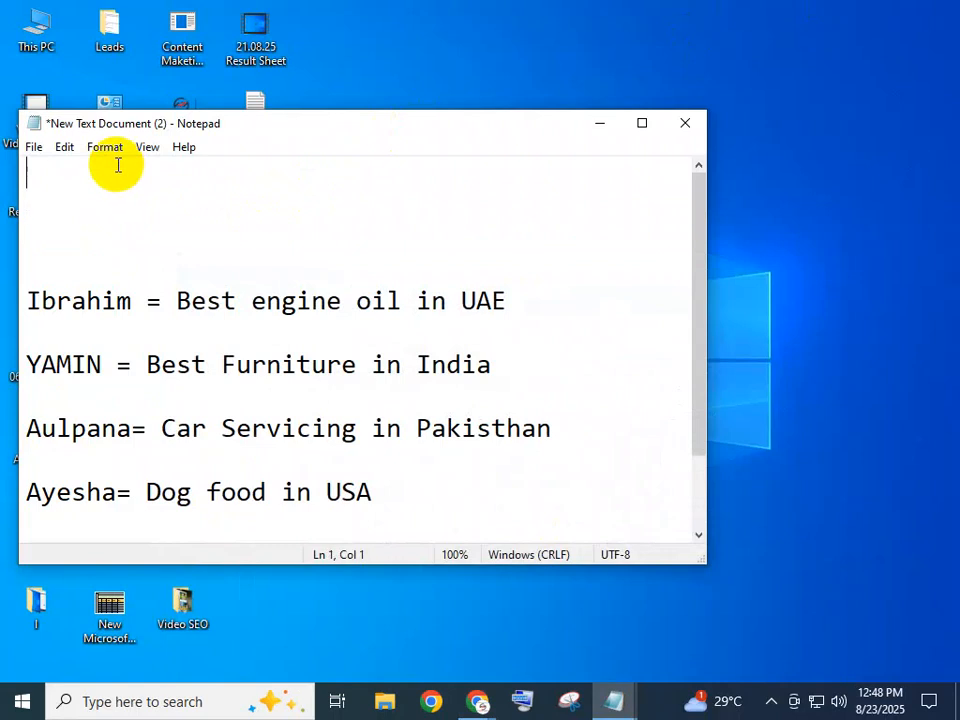
Paste the copied e-mail address onto the first line and save the file
key(ctrl+v)
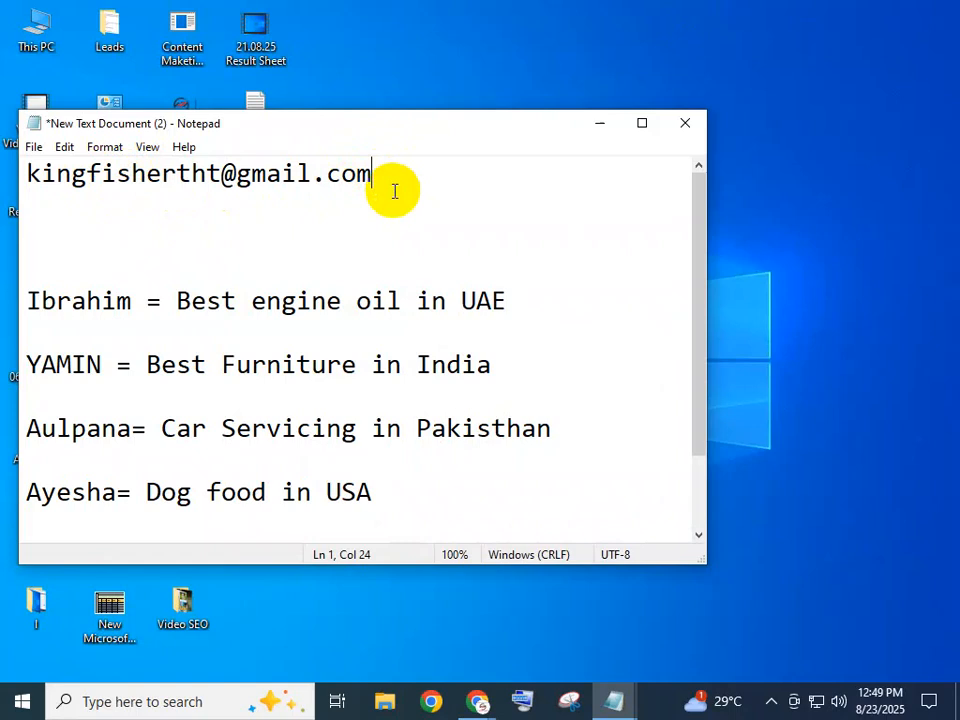
key(Return)
key(BackSpace)
click(422, 229)
key(ctrl+s)
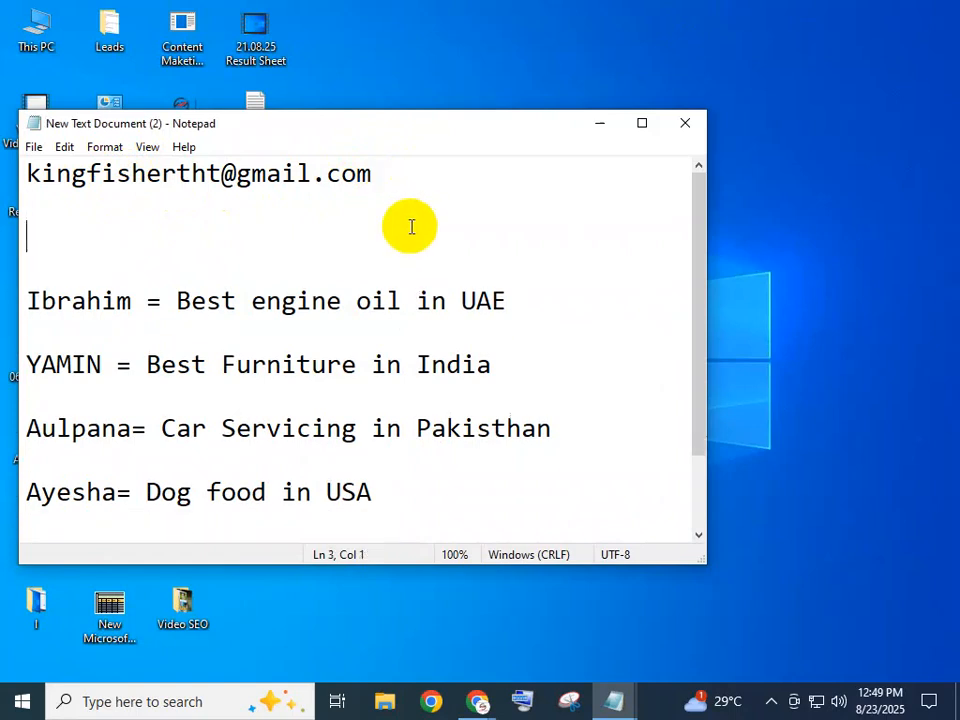
Add the heading 'Home Work ___23/08/2025' and label the e-mail line 'Mail :'
click(27, 173)
key(Return)
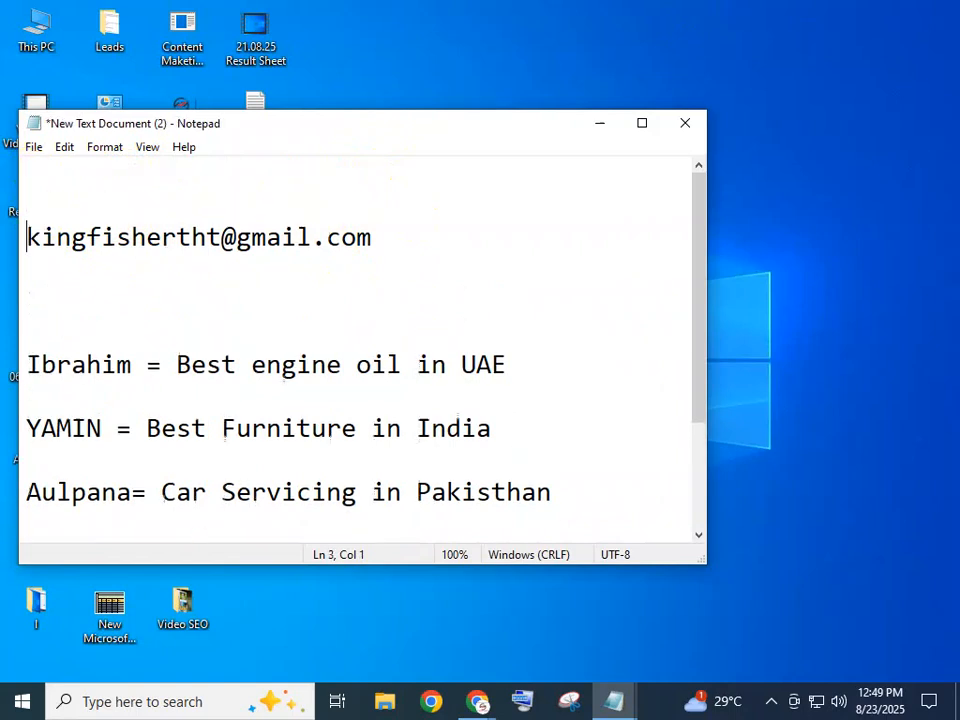
click(28, 175)
text(Home )
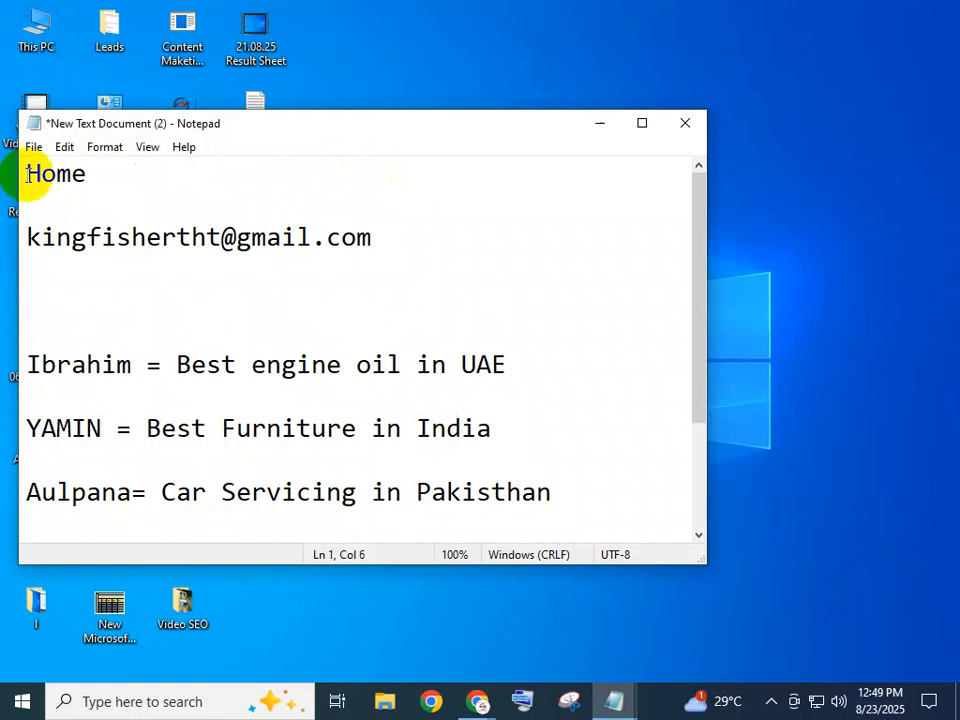
text(Work )
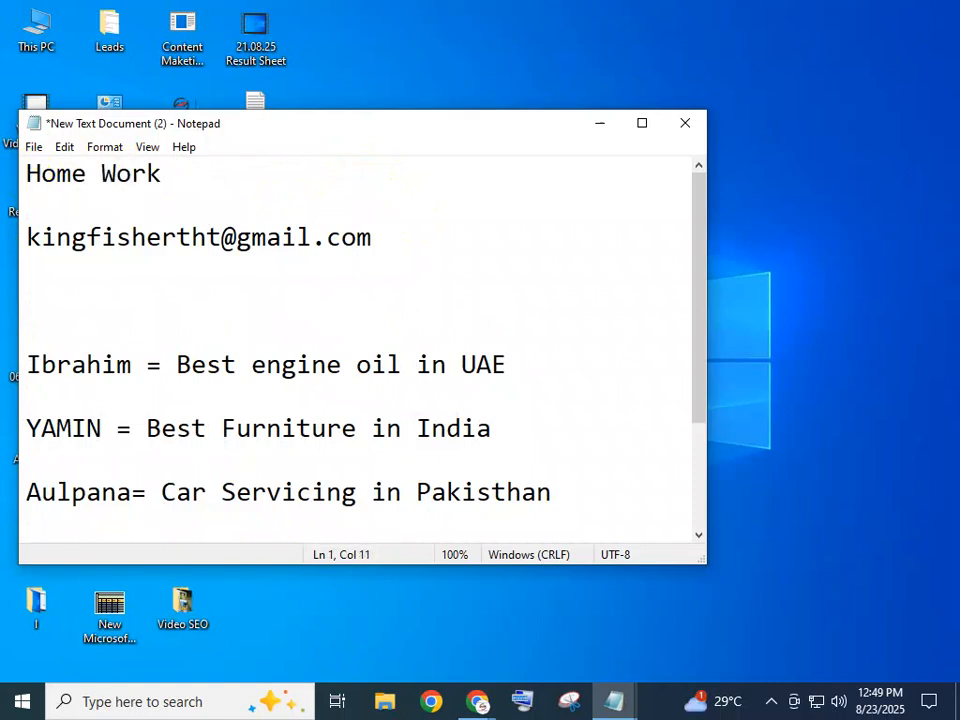
text(___)
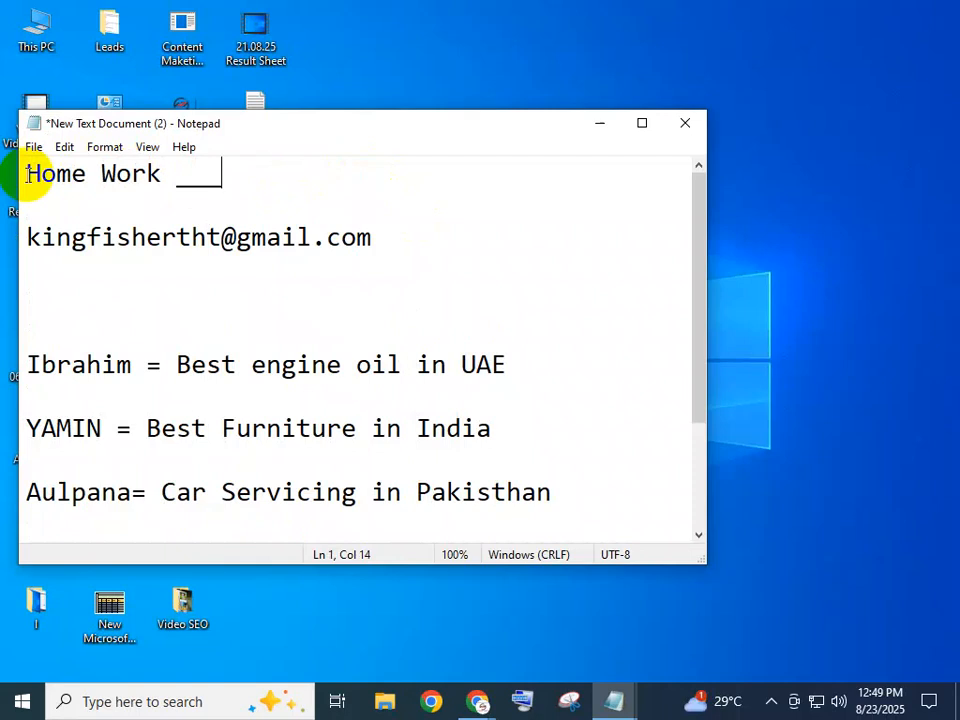
text(23)
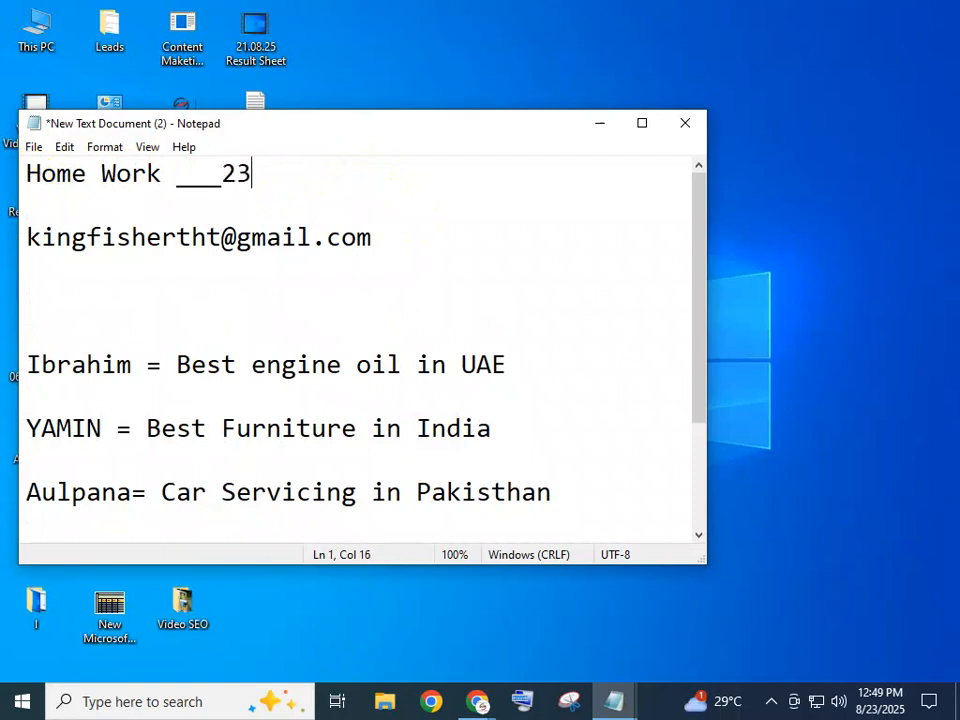
text(/08)
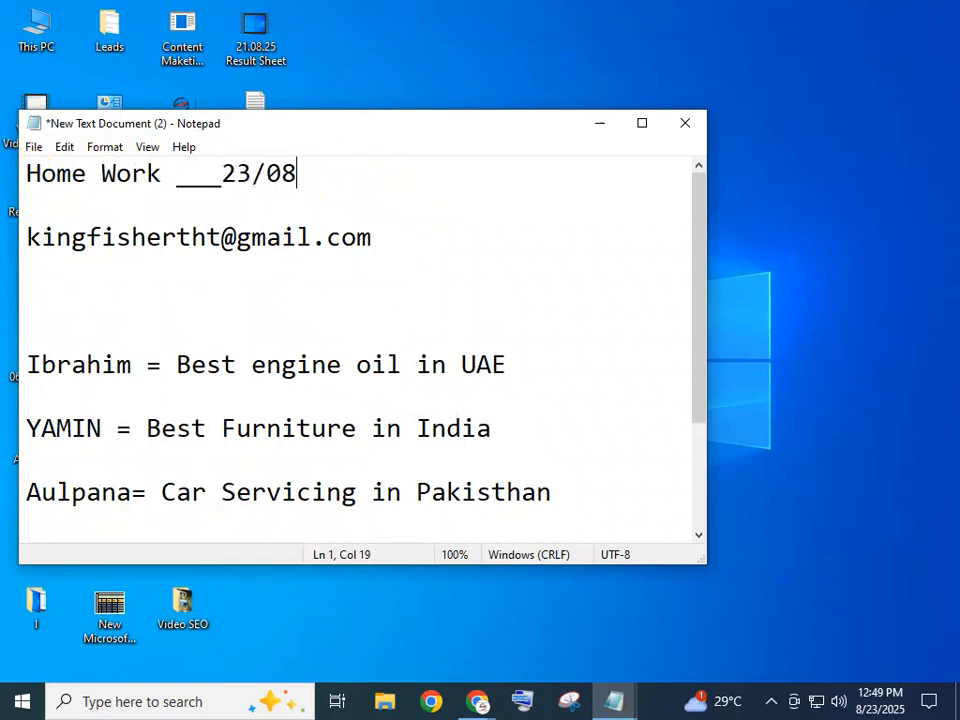
text(/2025)
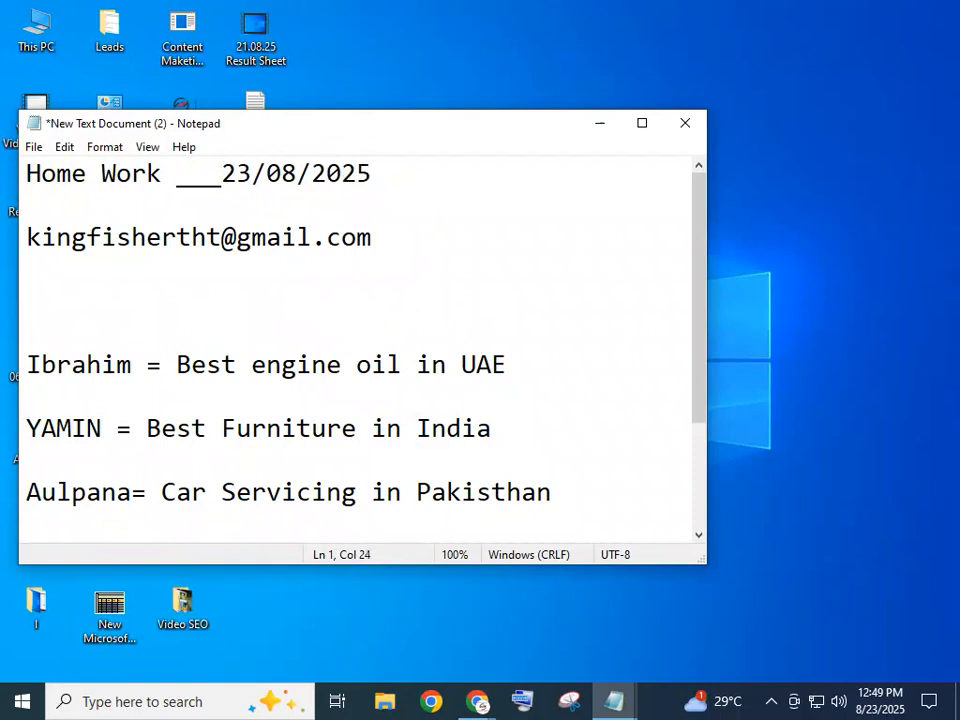
click(30, 237)
text(Mail :)
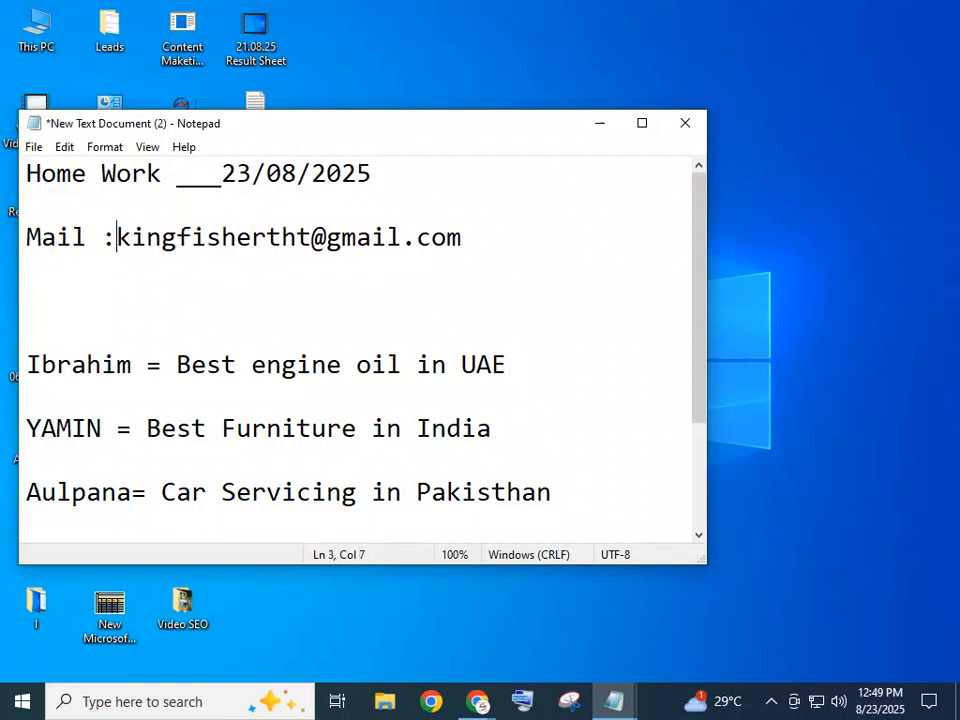
click(214, 332)
Delete the trailing space after India in the keyword list and save the file
scroll(279, 332, down, 2)
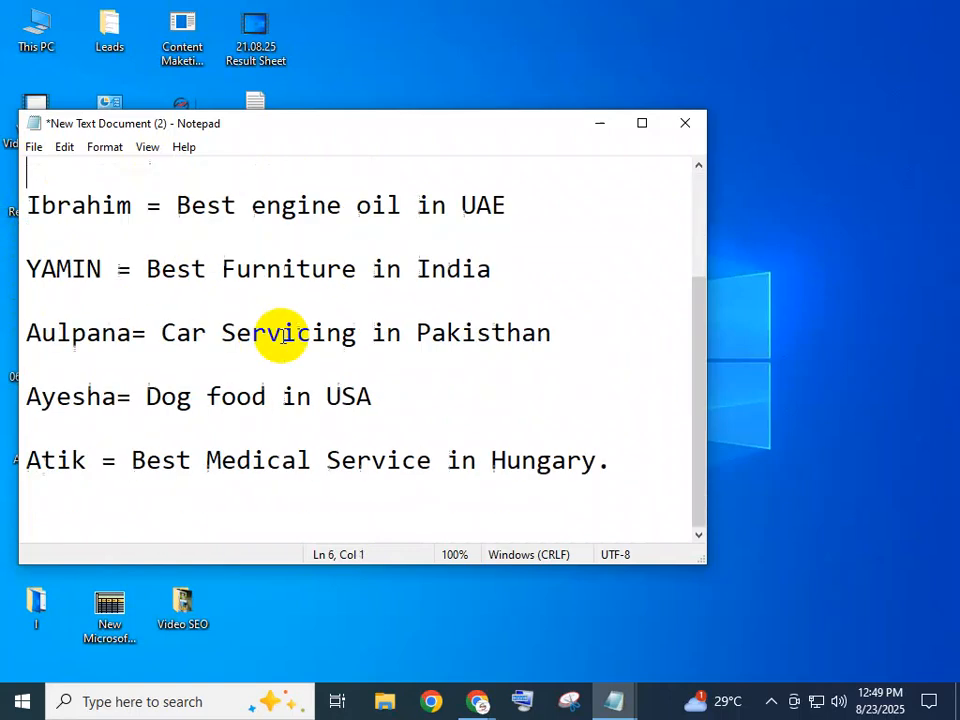
click(443, 424)
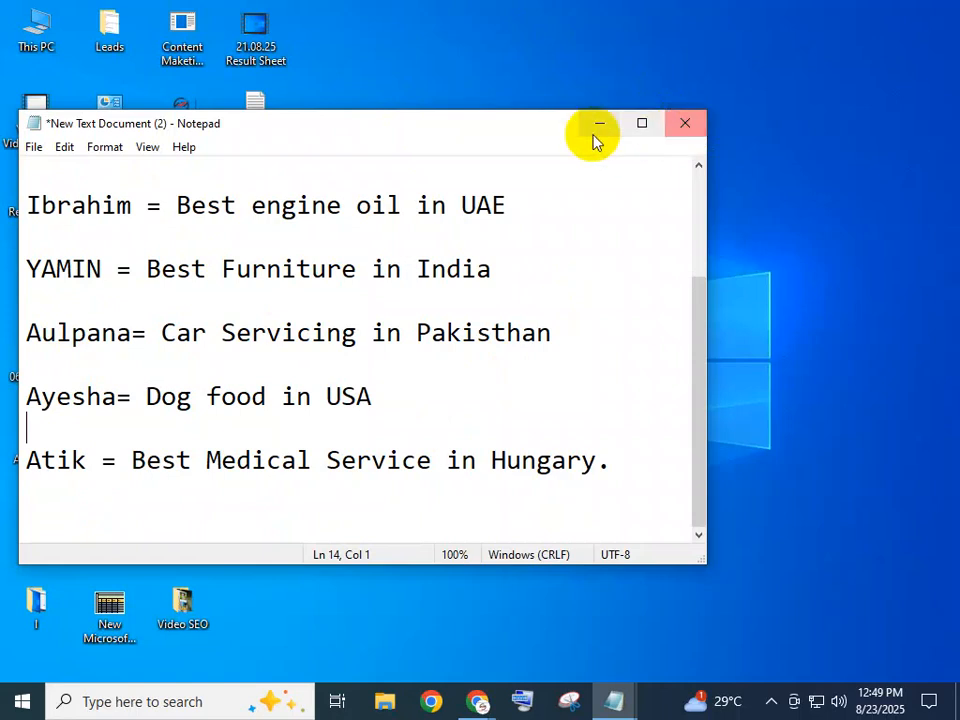
key(ctrl+s)
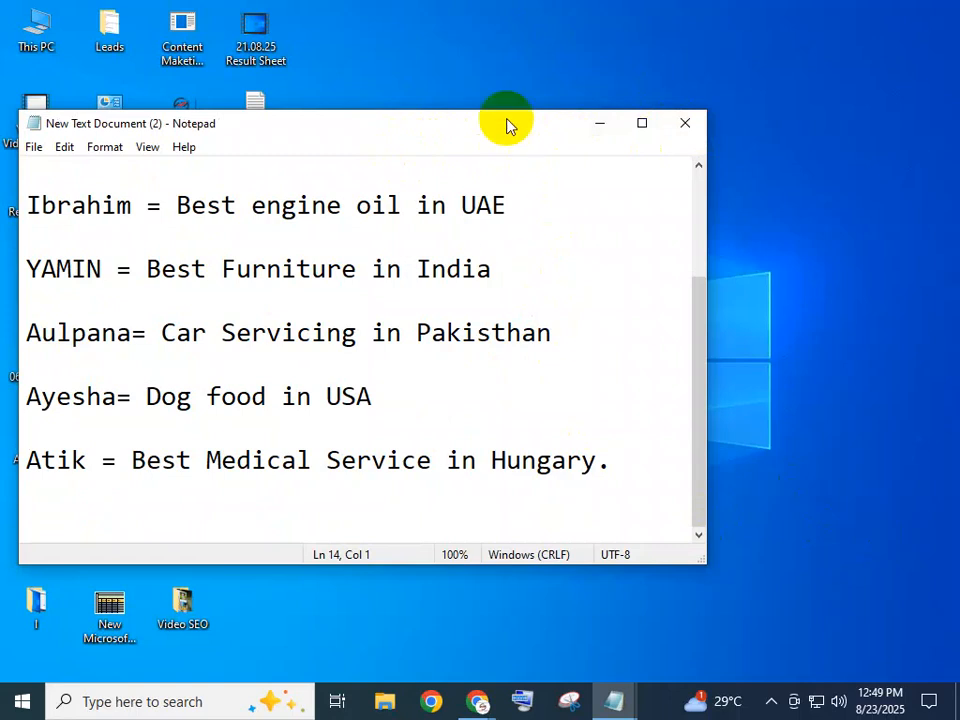
click(611, 266)
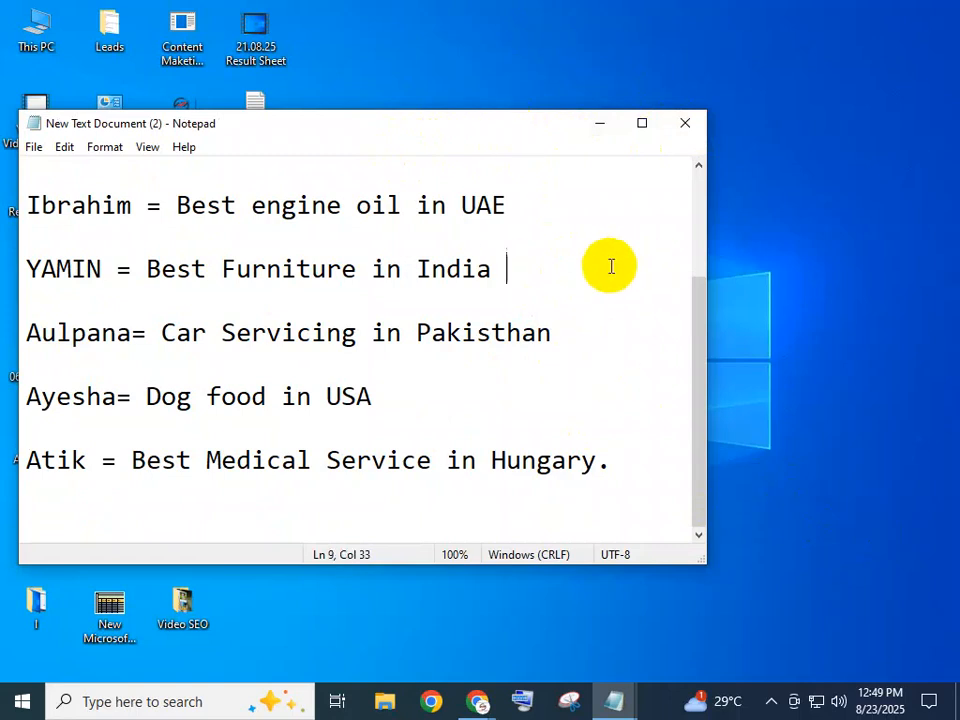
key(BackSpace)
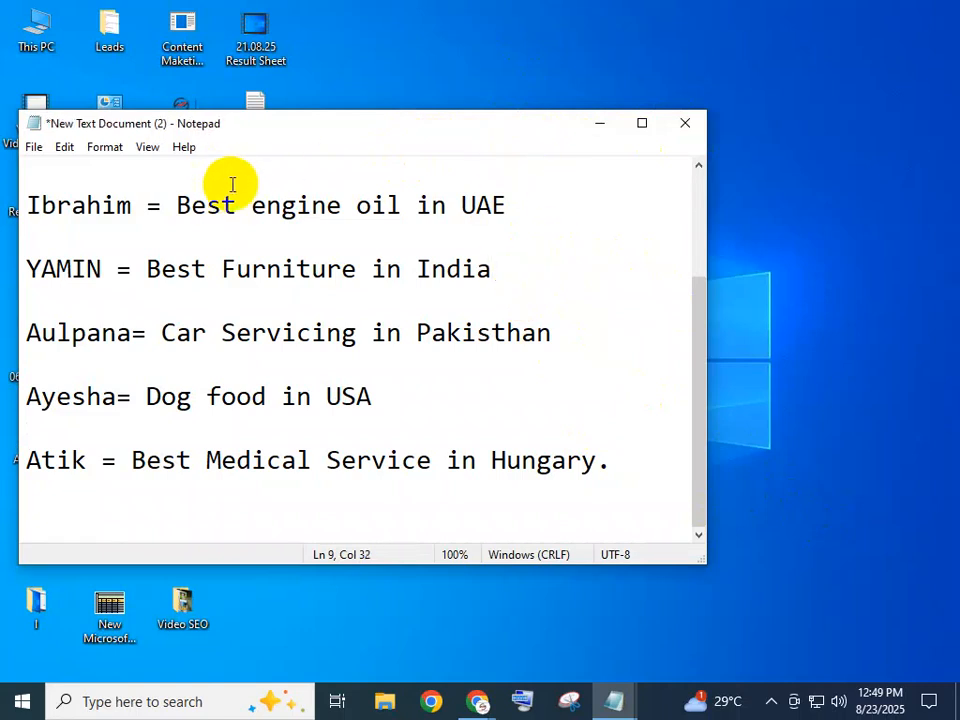
key(ctrl+s)
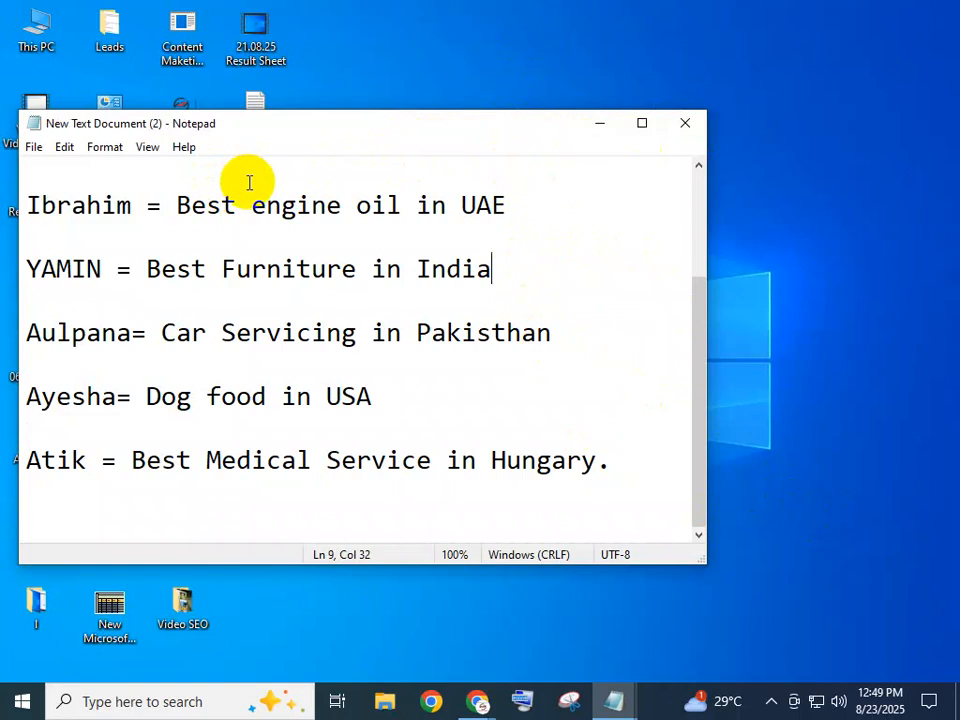
Close Notepad and rename 'New Text Document (2)' on the desktop to 'Home Work'
click(684, 122)
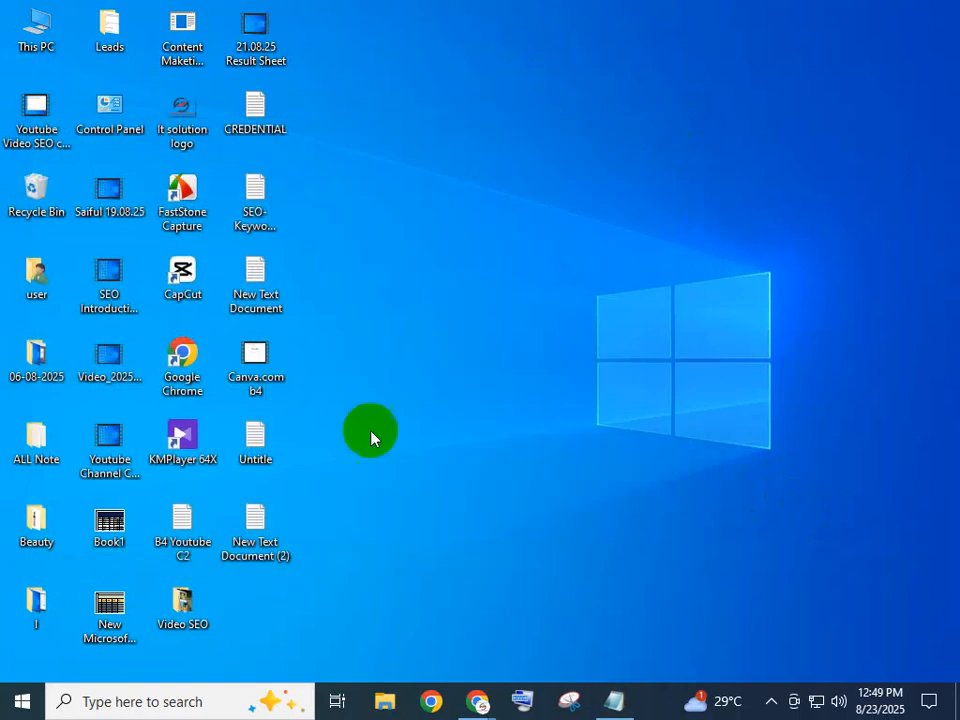
double_click(267, 557)
click(684, 122)
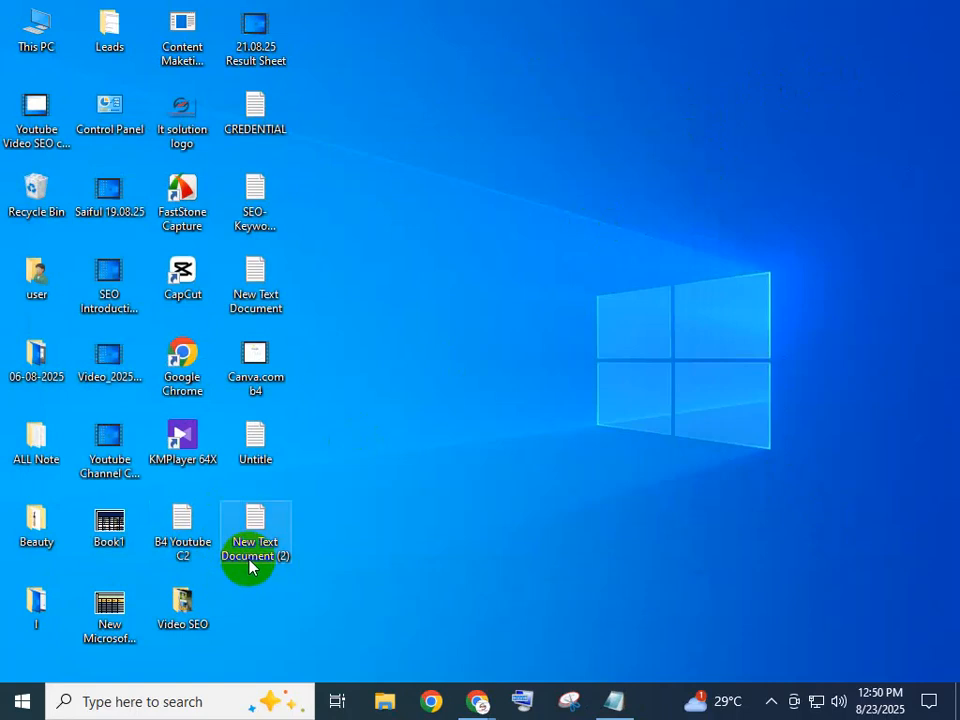
key(F2)
text(Home Work)
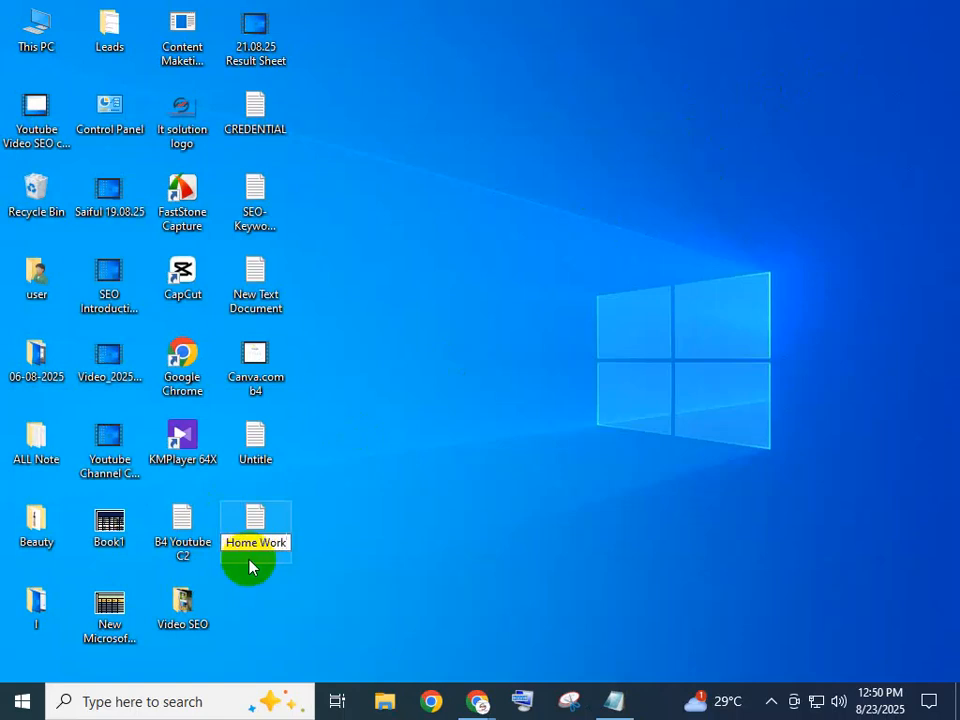
click(362, 647)
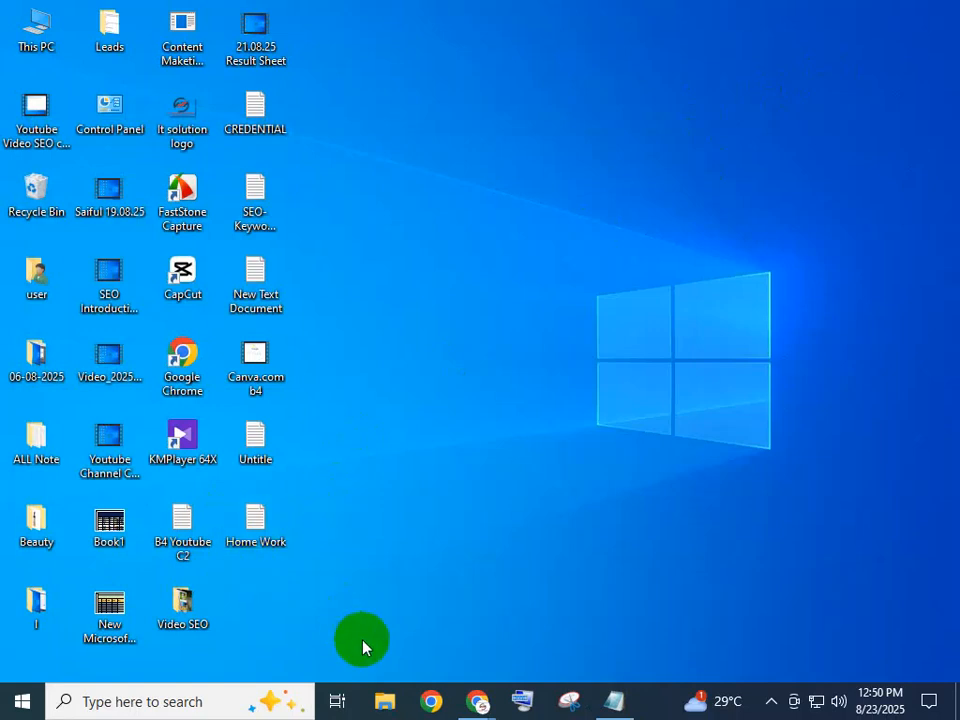
Switch to the Chrome window showing WhatsApp Web's QR-code login page
mouse_move(478, 700)
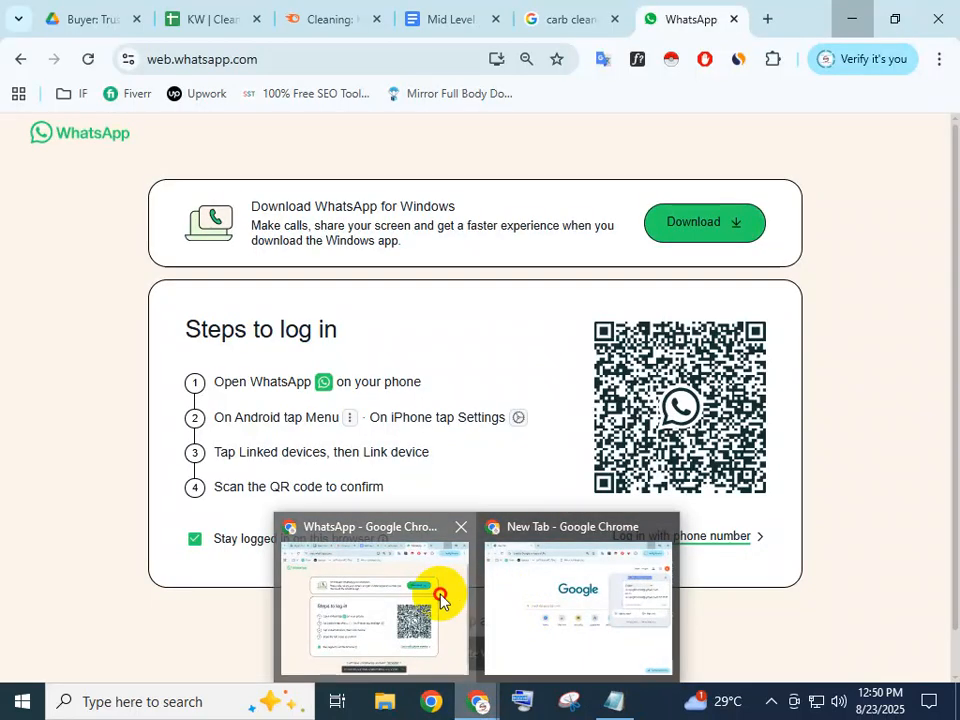
click(441, 598)
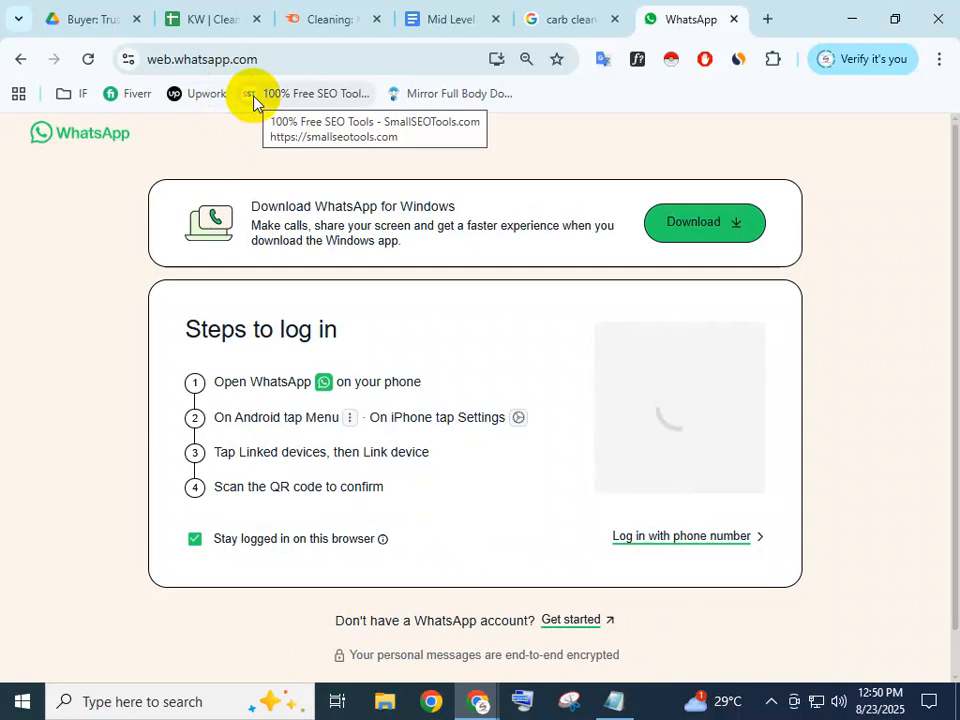